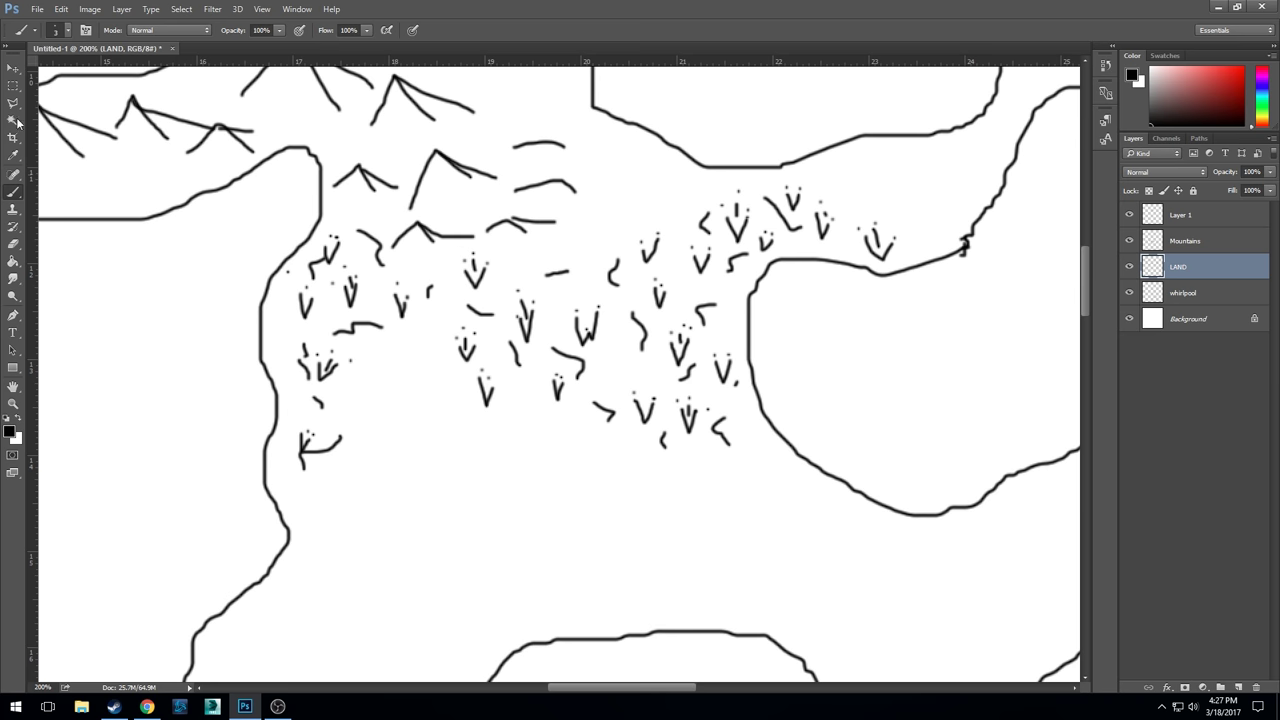
- Erase the jagged stub on the coastline, then draw a grass tuft beside the inlet
click(13, 243)
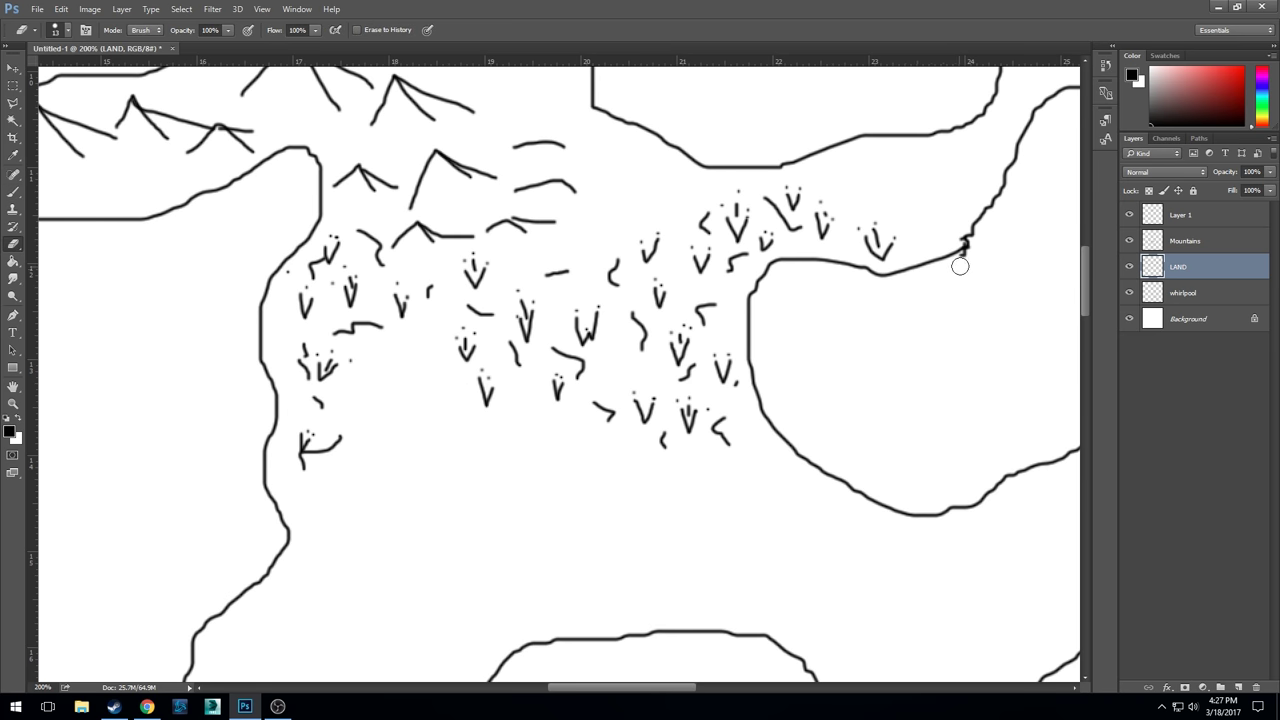
drag(960, 254, 966, 257)
click(13, 191)
drag(767, 316, 453, 448)
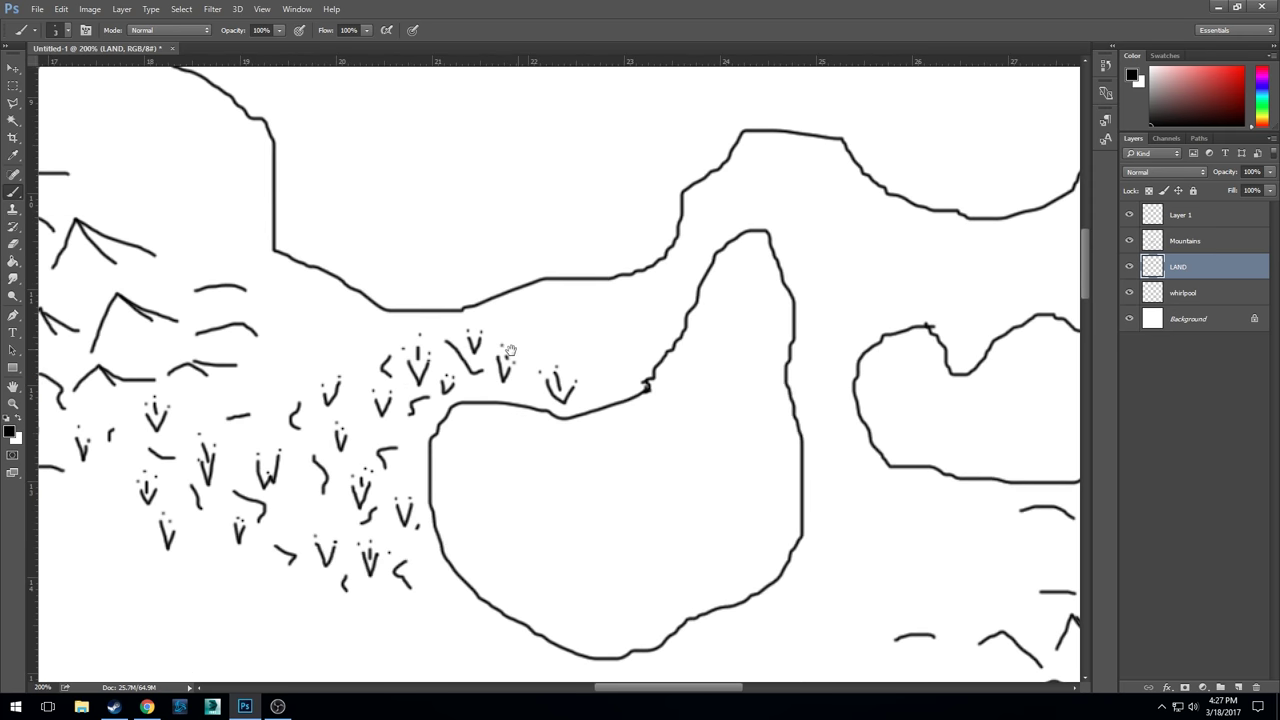
mouse_move(769, 391)
mouse_down()
mouse_move(779, 382)
mouse_move(793, 442)
mouse_move(804, 416)
mouse_move(822, 465)
mouse_move(827, 454)
mouse_move(786, 486)
mouse_move(792, 472)
mouse_move(816, 510)
mouse_move(821, 498)
mouse_move(867, 540)
mouse_move(874, 522)
mouse_up()
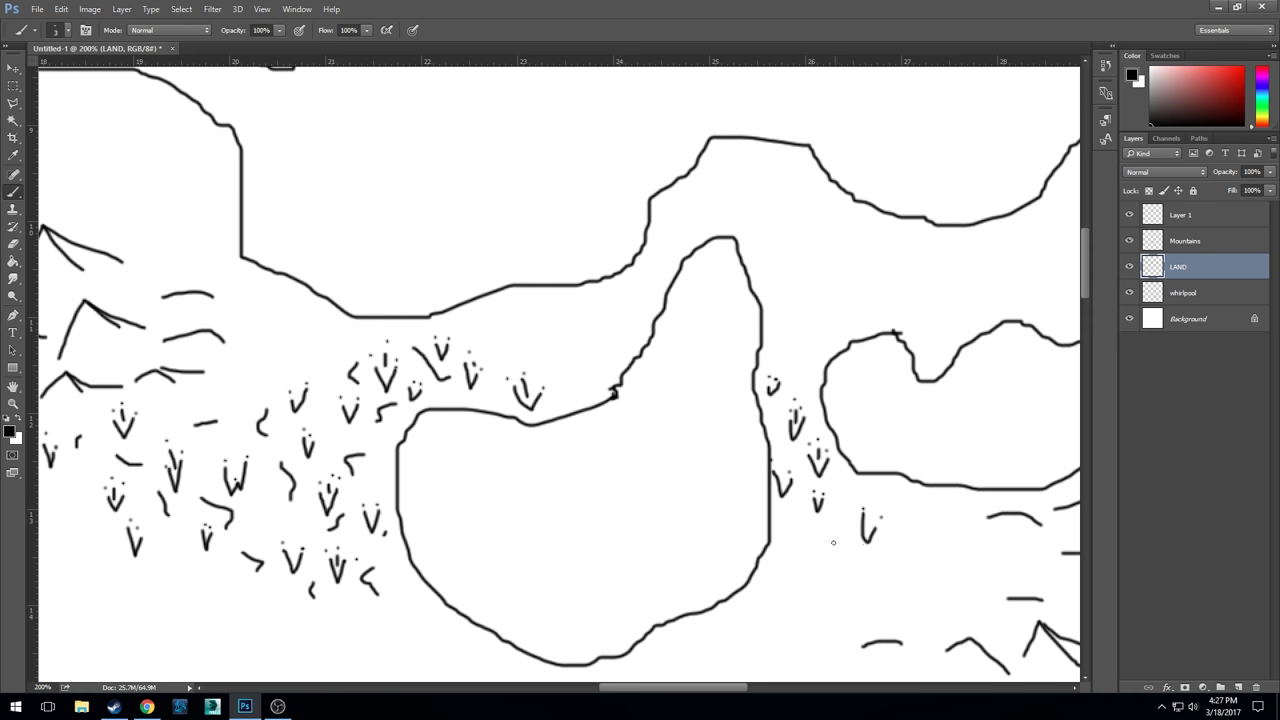
- Add small grass tufts and strokes near the inlet and above the right landmass
drag(823, 556, 834, 542)
mouse_move(851, 499)
mouse_down()
mouse_move(840, 550)
mouse_move(800, 518)
mouse_move(807, 508)
mouse_up()
drag(792, 462, 774, 433)
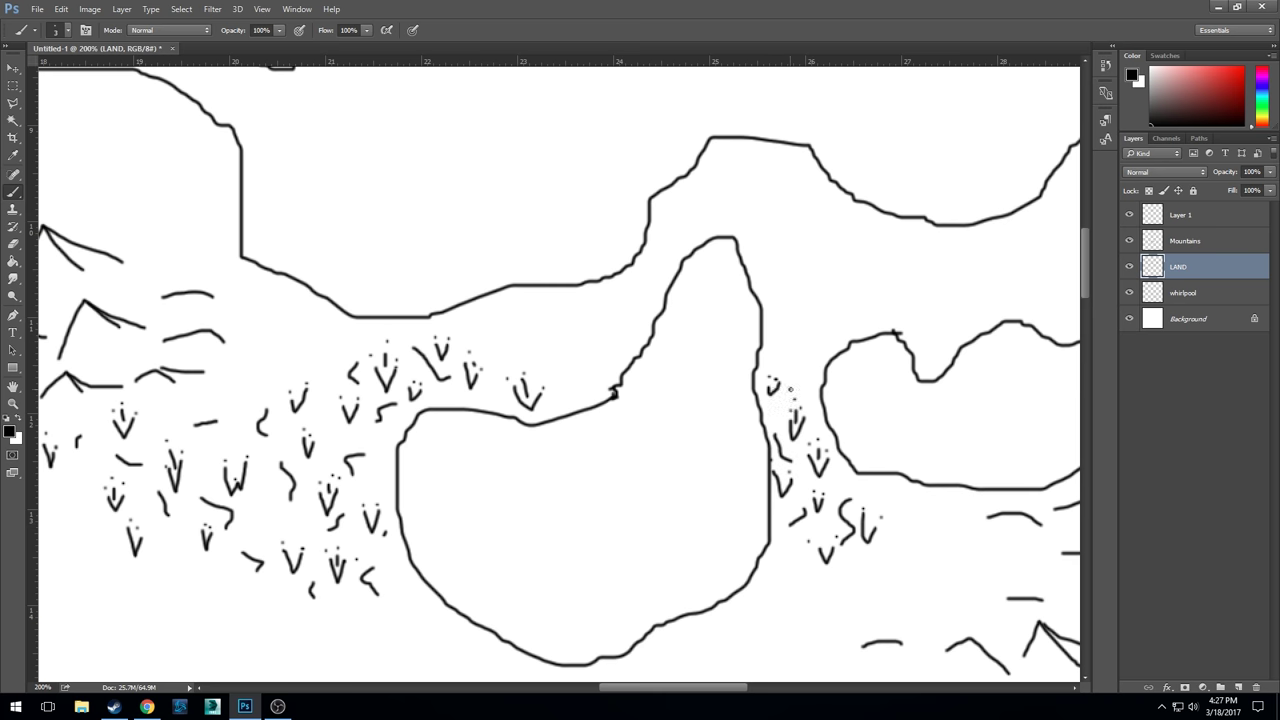
drag(790, 389, 802, 377)
mouse_move(807, 318)
mouse_down()
mouse_move(870, 324)
mouse_move(883, 281)
mouse_move(874, 300)
mouse_move(837, 298)
mouse_move(845, 317)
mouse_move(828, 344)
mouse_move(792, 306)
mouse_up()
click(815, 311)
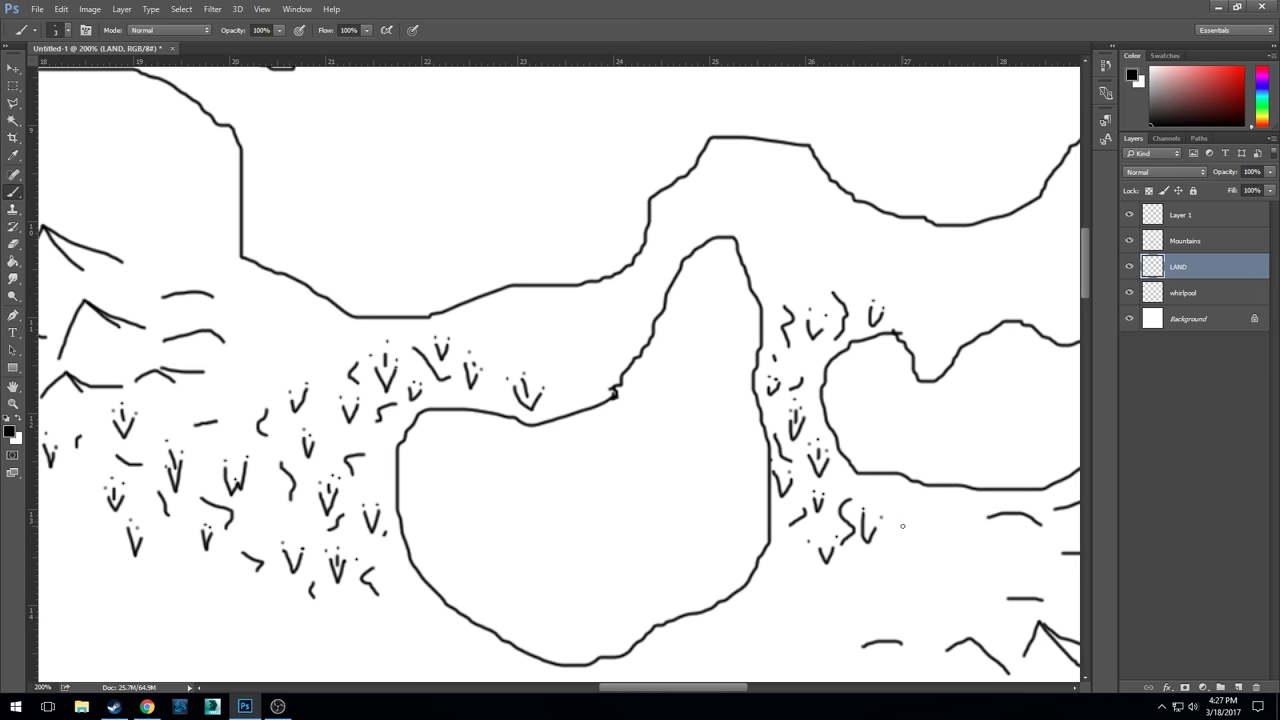
- Draw two grass tufts above the central landmass and a hooked stroke near the coast
drag(540, 342, 558, 333)
mouse_move(494, 305)
mouse_down()
mouse_move(506, 334)
mouse_move(512, 308)
mouse_move(500, 345)
mouse_move(469, 338)
mouse_up()
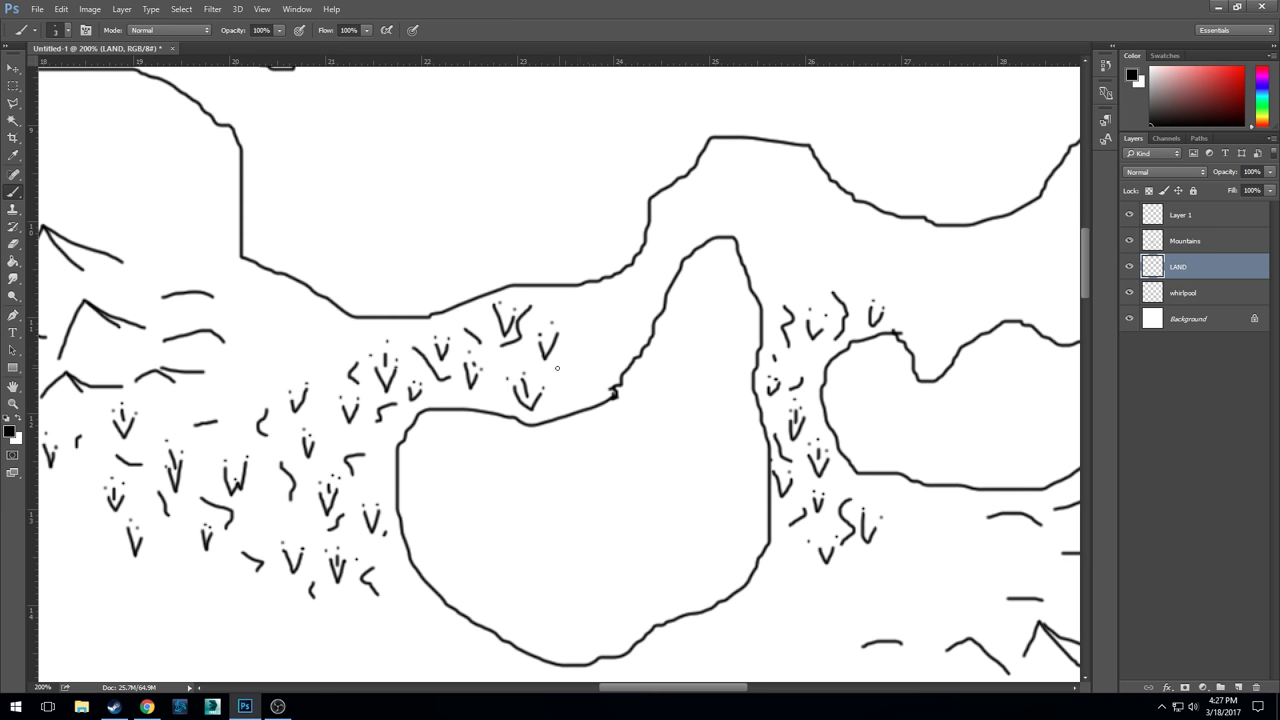
mouse_move(557, 368)
mouse_down()
mouse_move(584, 356)
mouse_move(593, 316)
mouse_move(636, 298)
mouse_up()
- Pan onto the eastern landmass and paint grass tufts near its mountains
key(space)
drag(534, 443, 420, 227)
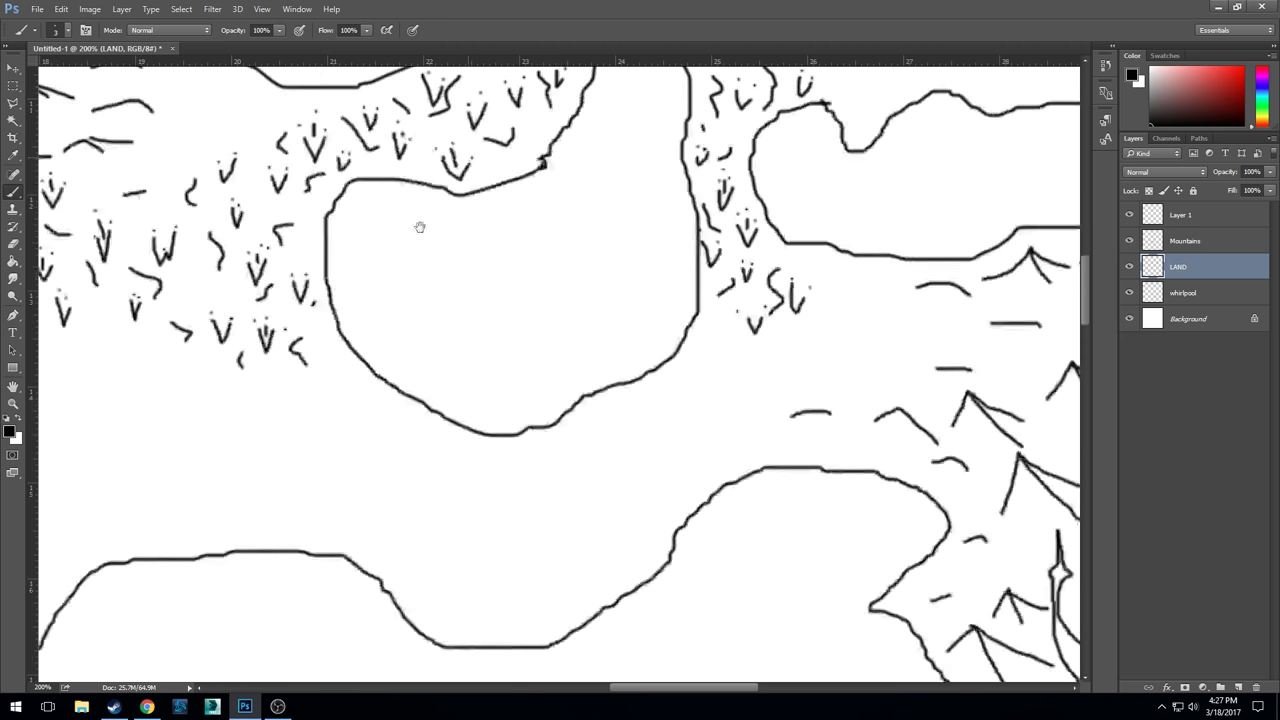
mouse_move(920, 270)
mouse_down()
mouse_move(766, 286)
mouse_move(651, 351)
mouse_up()
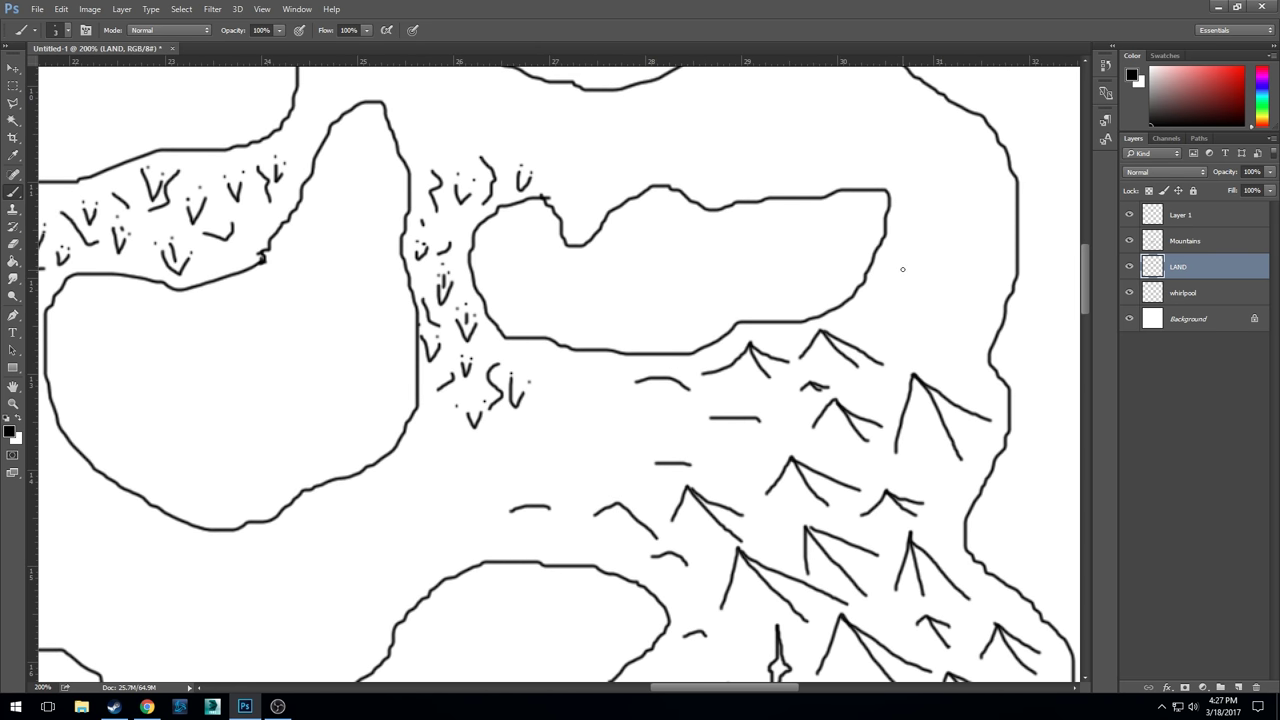
mouse_move(903, 266)
mouse_down()
mouse_move(922, 266)
mouse_move(914, 276)
mouse_up()
mouse_move(880, 320)
mouse_down()
mouse_move(886, 333)
mouse_move(893, 318)
mouse_move(936, 330)
mouse_move(982, 292)
mouse_move(974, 308)
mouse_move(952, 304)
mouse_move(958, 318)
mouse_up()
mouse_move(962, 340)
mouse_down()
mouse_move(933, 353)
mouse_move(911, 304)
mouse_move(884, 297)
mouse_move(852, 320)
mouse_up()
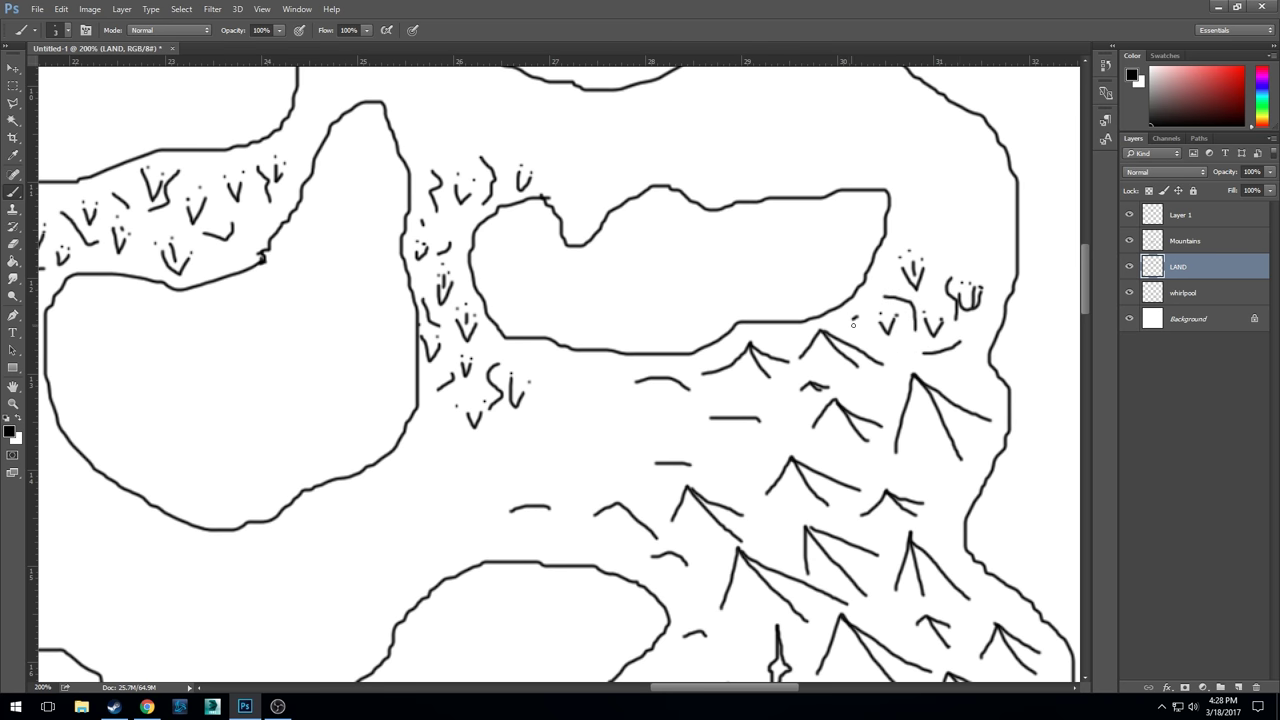
- Add more grass tufts higher on the eastern land and along the right coast
mouse_move(923, 205)
mouse_down()
mouse_move(930, 221)
mouse_move(938, 205)
mouse_move(912, 222)
mouse_move(979, 247)
mouse_move(991, 212)
mouse_up()
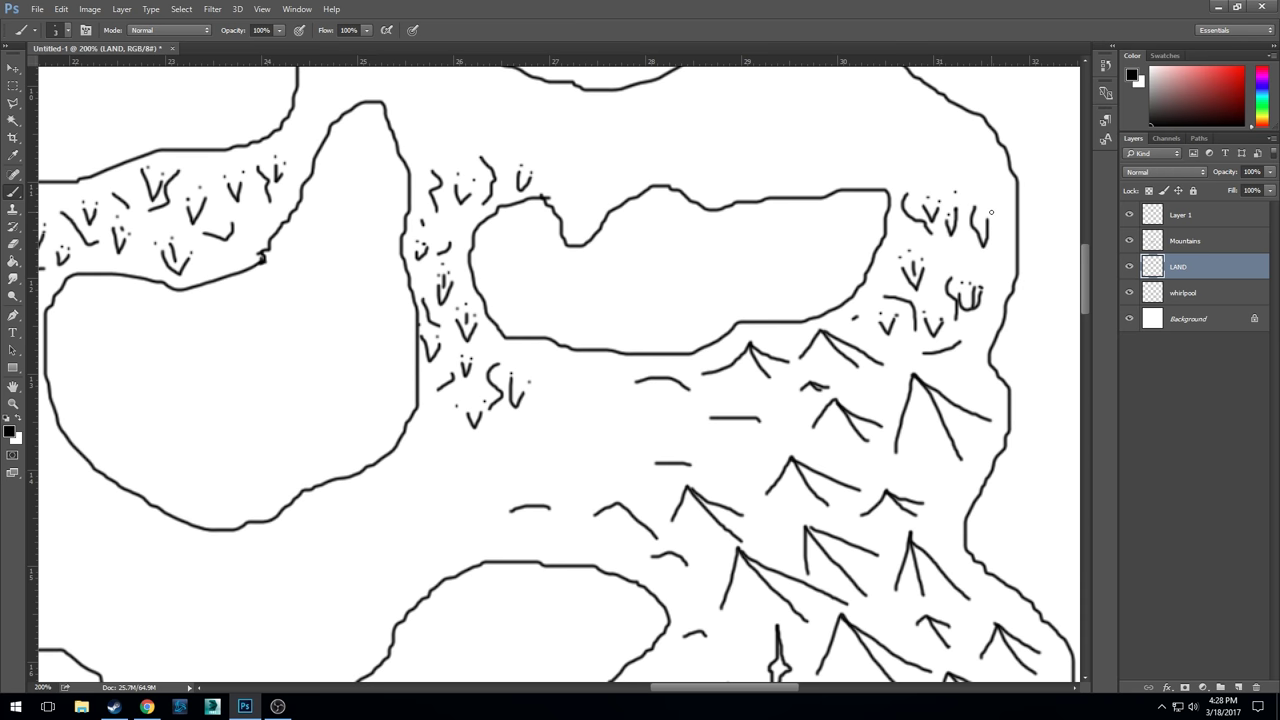
mouse_move(900, 124)
mouse_down()
mouse_move(909, 139)
mouse_move(918, 126)
mouse_move(960, 138)
mouse_move(910, 161)
mouse_move(1000, 200)
mouse_up()
drag(1007, 229, 1003, 258)
drag(976, 342, 979, 366)
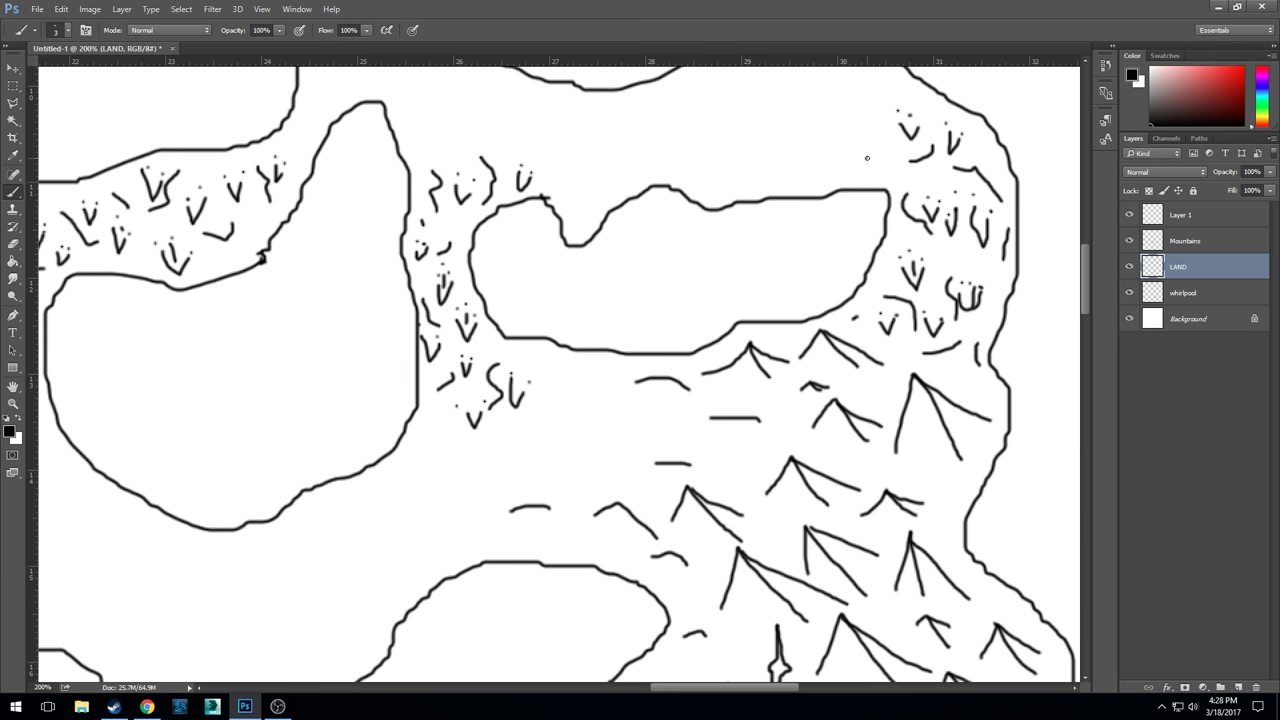
scroll(777, 271, up, 4)
scroll(843, 309, left, 3)
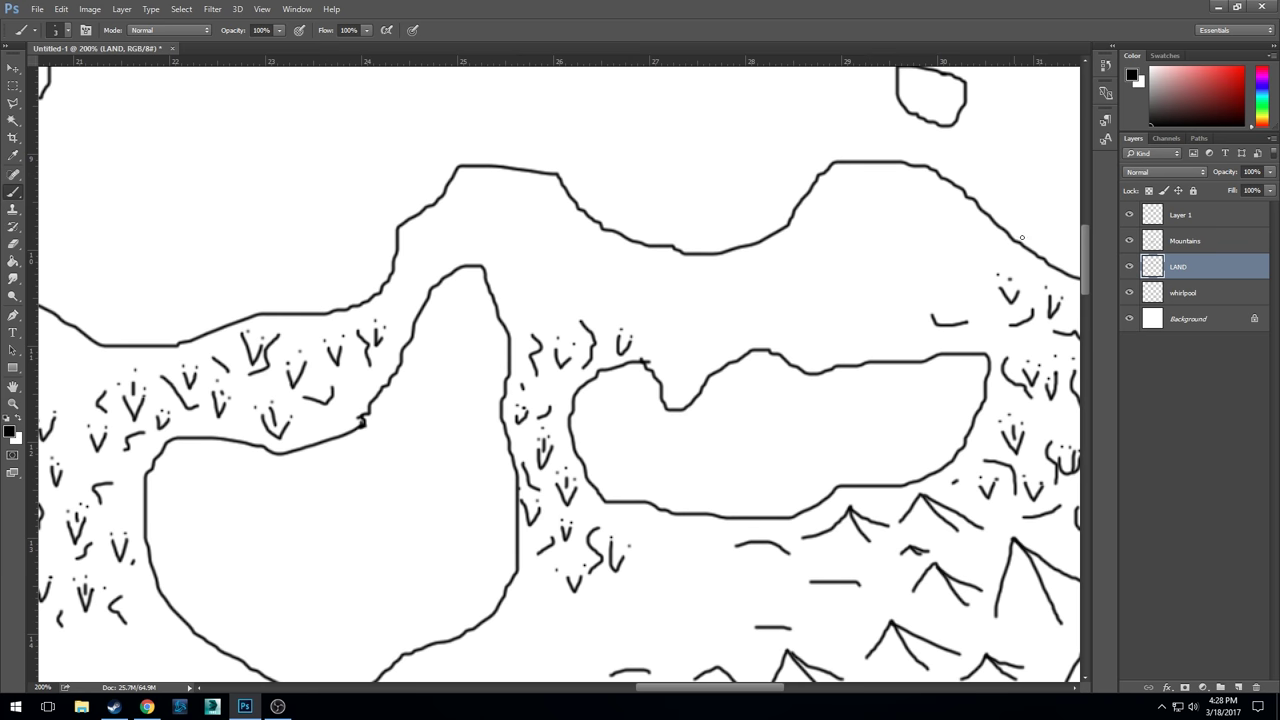
- Toggle the LAND layer's visibility to check it, then make Layer 1 active
click(1131, 267)
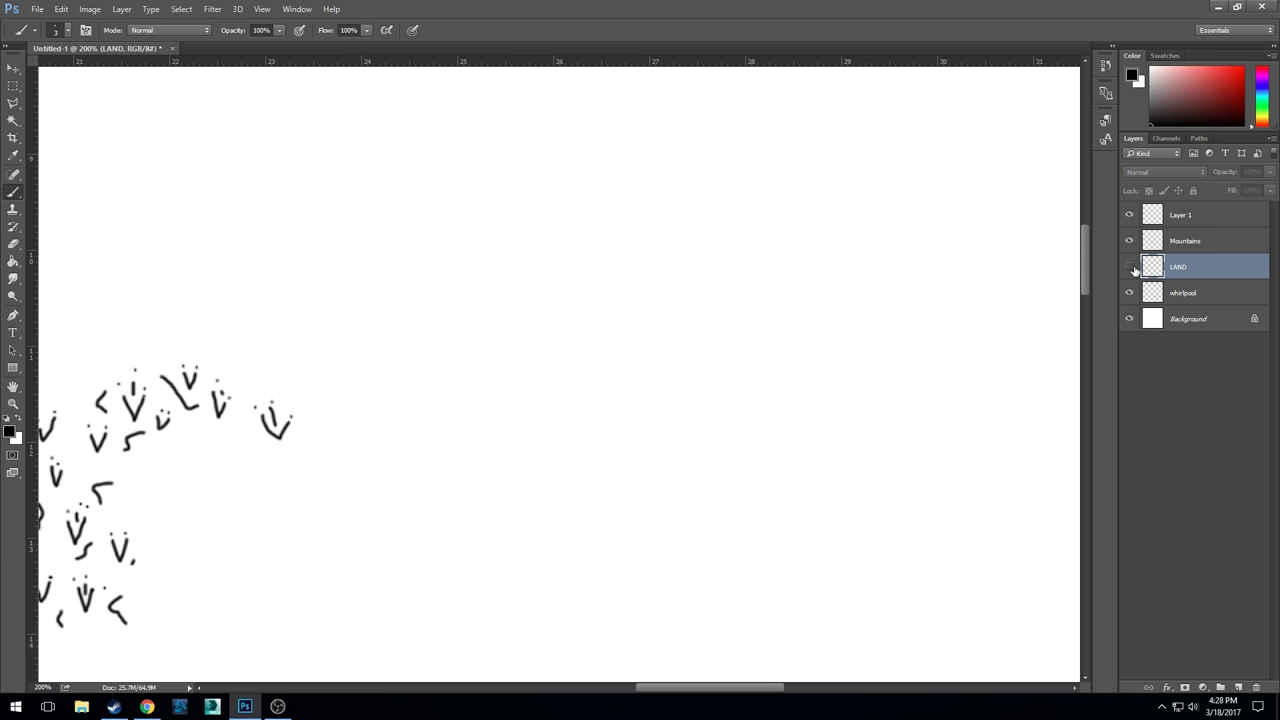
click(1131, 267)
click(1128, 267)
click(1128, 267)
click(1186, 227)
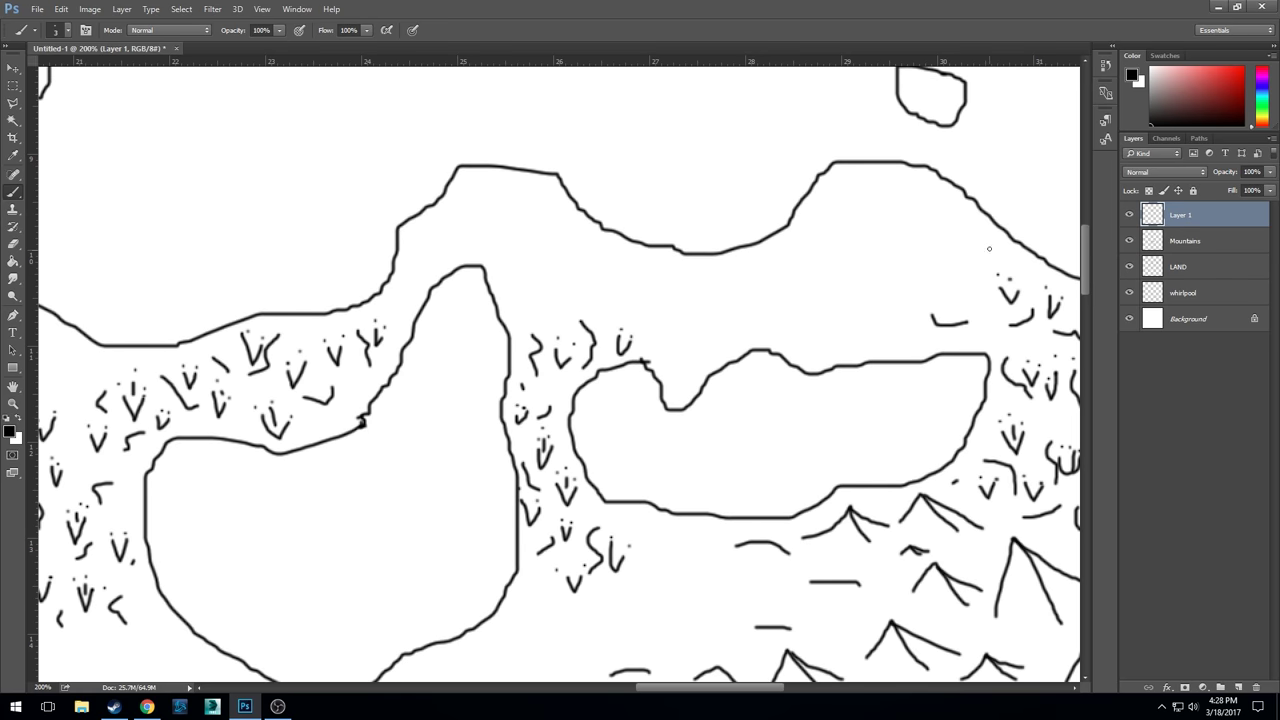
- Paint grass tufts and short strokes under the northern hill outline on Layer 1
mouse_move(912, 147)
mouse_down()
mouse_move(797, 191)
mouse_move(800, 172)
mouse_move(835, 196)
mouse_move(807, 187)
mouse_move(812, 199)
mouse_up()
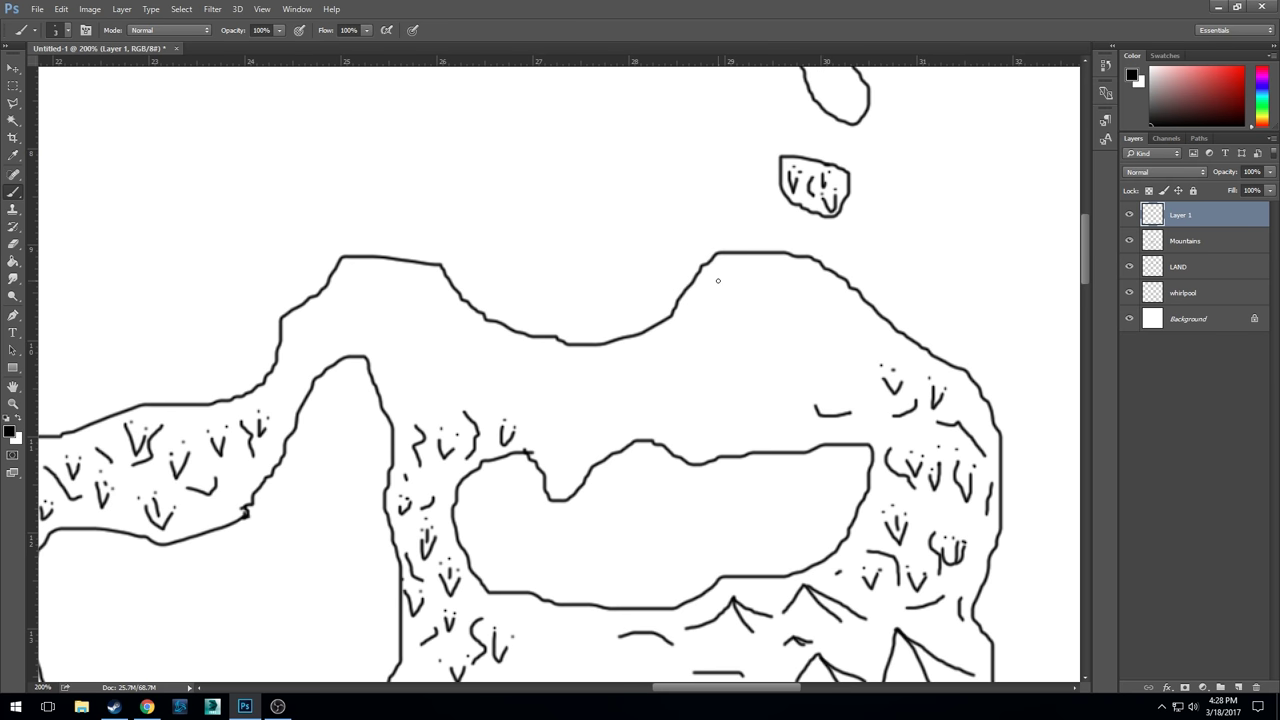
mouse_move(718, 281)
mouse_down()
mouse_move(771, 284)
mouse_move(777, 268)
mouse_move(747, 276)
mouse_move(749, 299)
mouse_move(783, 334)
mouse_move(791, 313)
mouse_move(824, 314)
mouse_move(832, 298)
mouse_move(850, 368)
mouse_up()
click(818, 281)
drag(820, 328, 828, 356)
drag(782, 272, 799, 281)
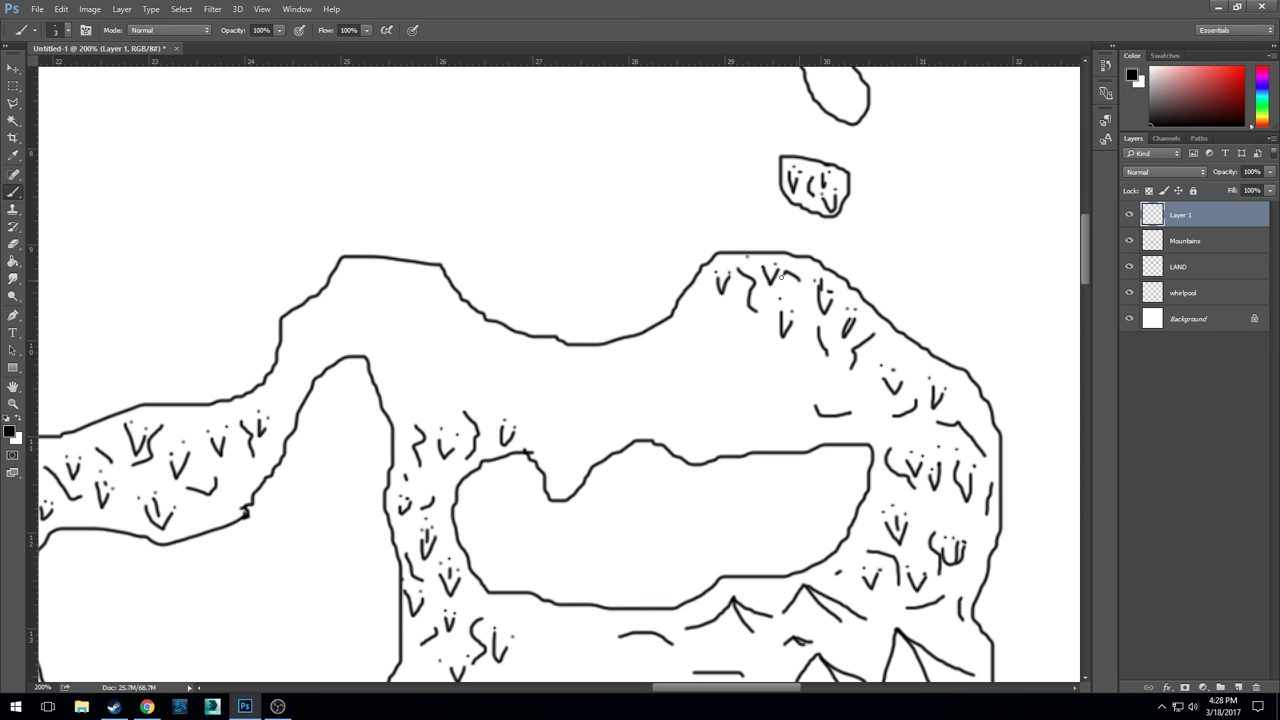
mouse_move(757, 352)
mouse_down()
mouse_move(782, 377)
mouse_move(800, 375)
mouse_up()
- Extend the grass tufts westward below the ridge line and zoom out to the whole map
mouse_move(725, 323)
mouse_down()
mouse_move(736, 349)
mouse_move(745, 326)
mouse_move(686, 348)
mouse_move(695, 328)
mouse_up()
click(736, 324)
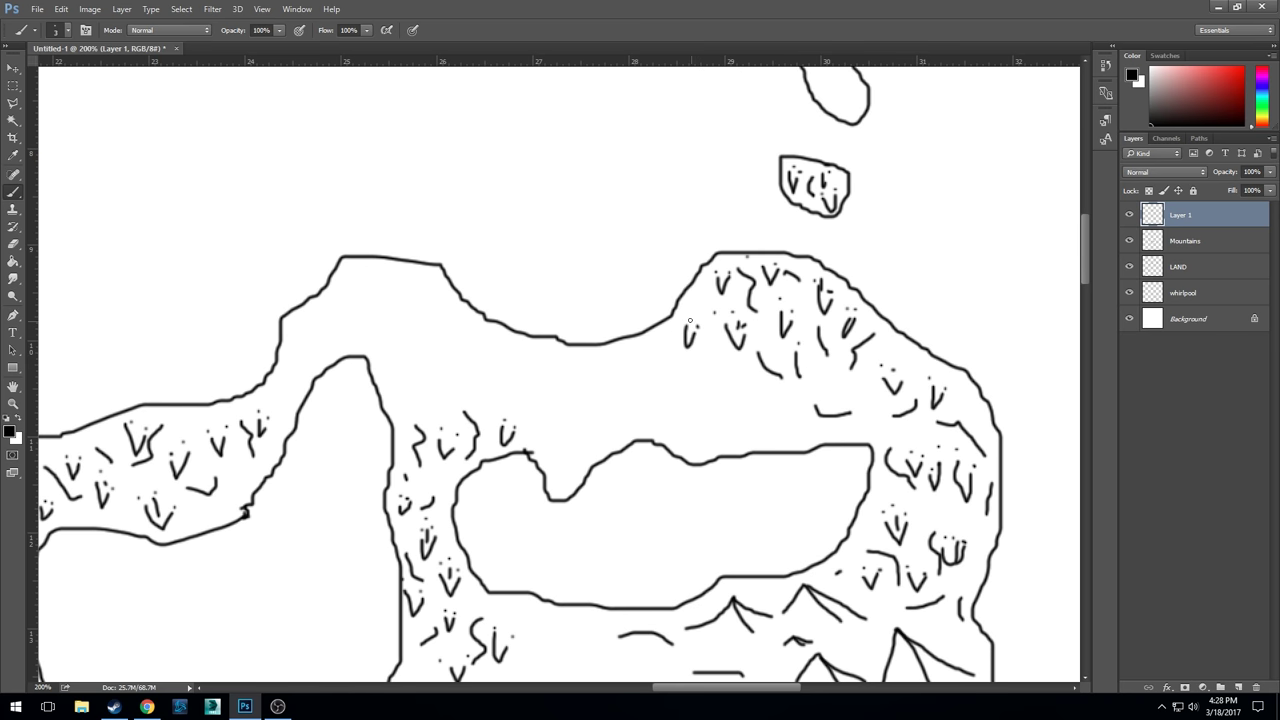
drag(625, 350, 682, 366)
mouse_move(477, 371)
mouse_down()
mouse_move(578, 397)
mouse_move(640, 374)
mouse_up()
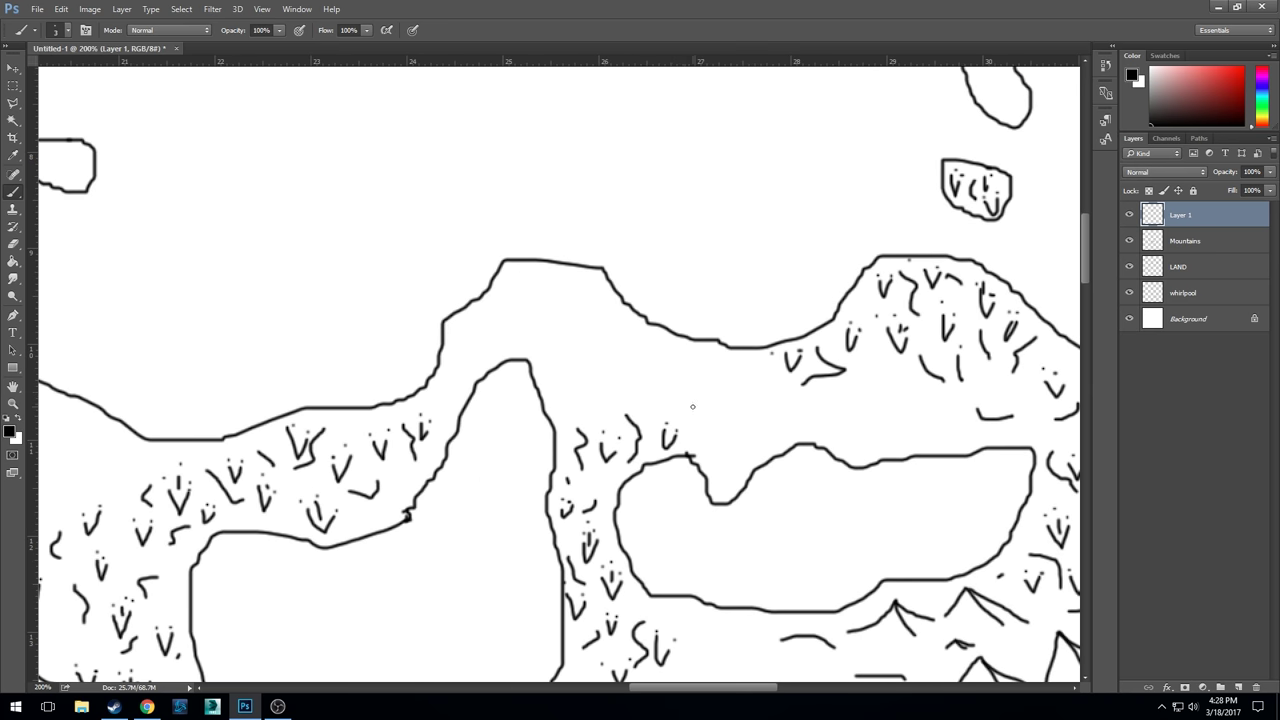
scroll(619, 352, down, 4)
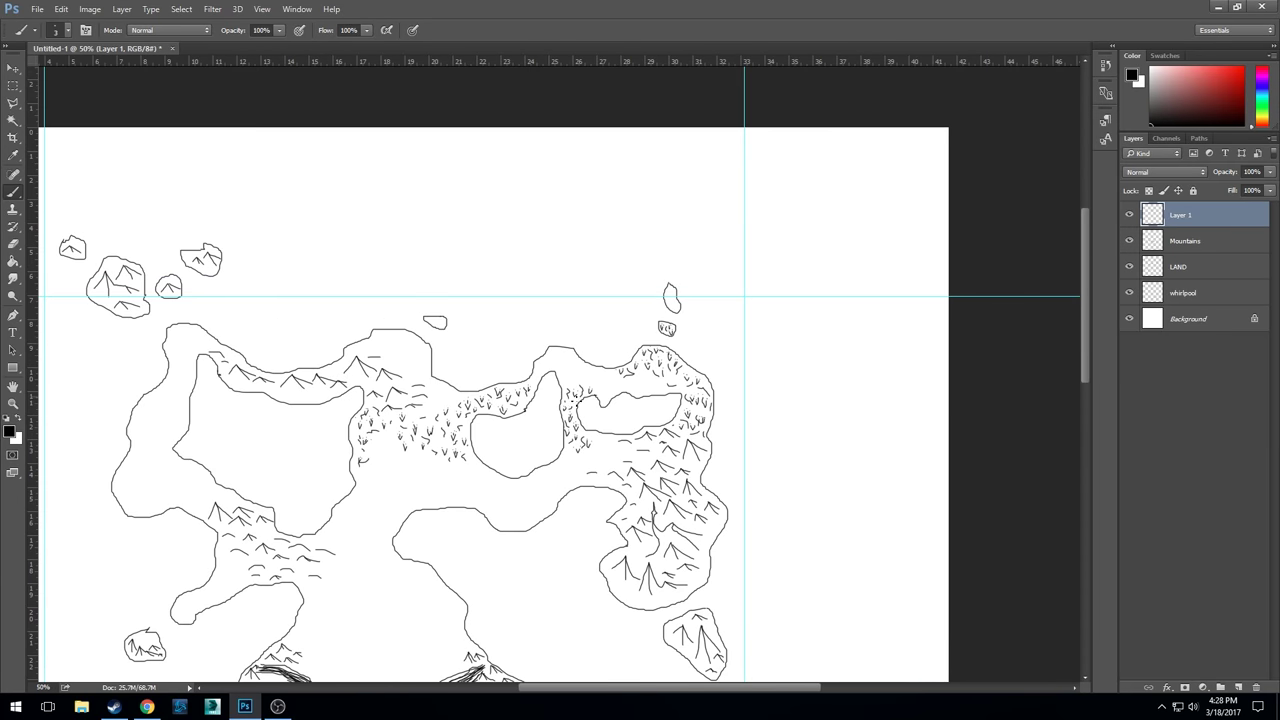
- Pan to the western coast and zoom in to 200% on the narrow land strip
scroll(627, 362, down, 1)
scroll(291, 526, up, 1)
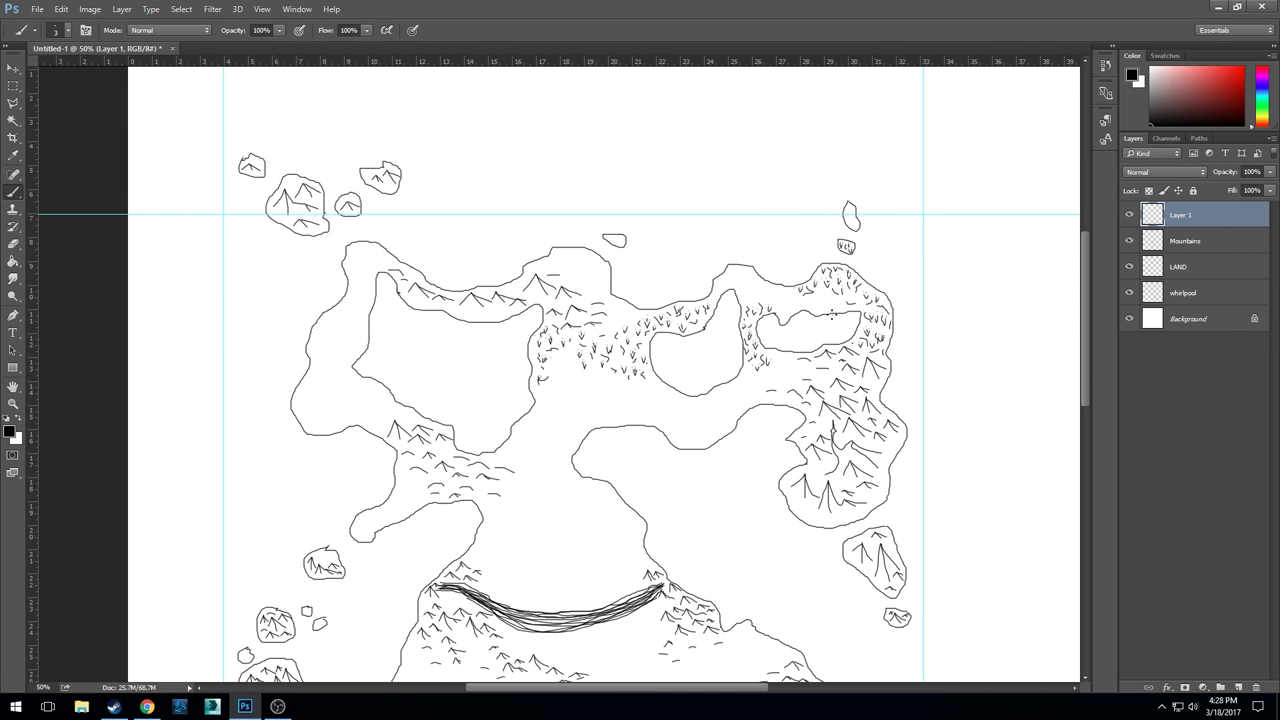
drag(449, 380, 619, 294)
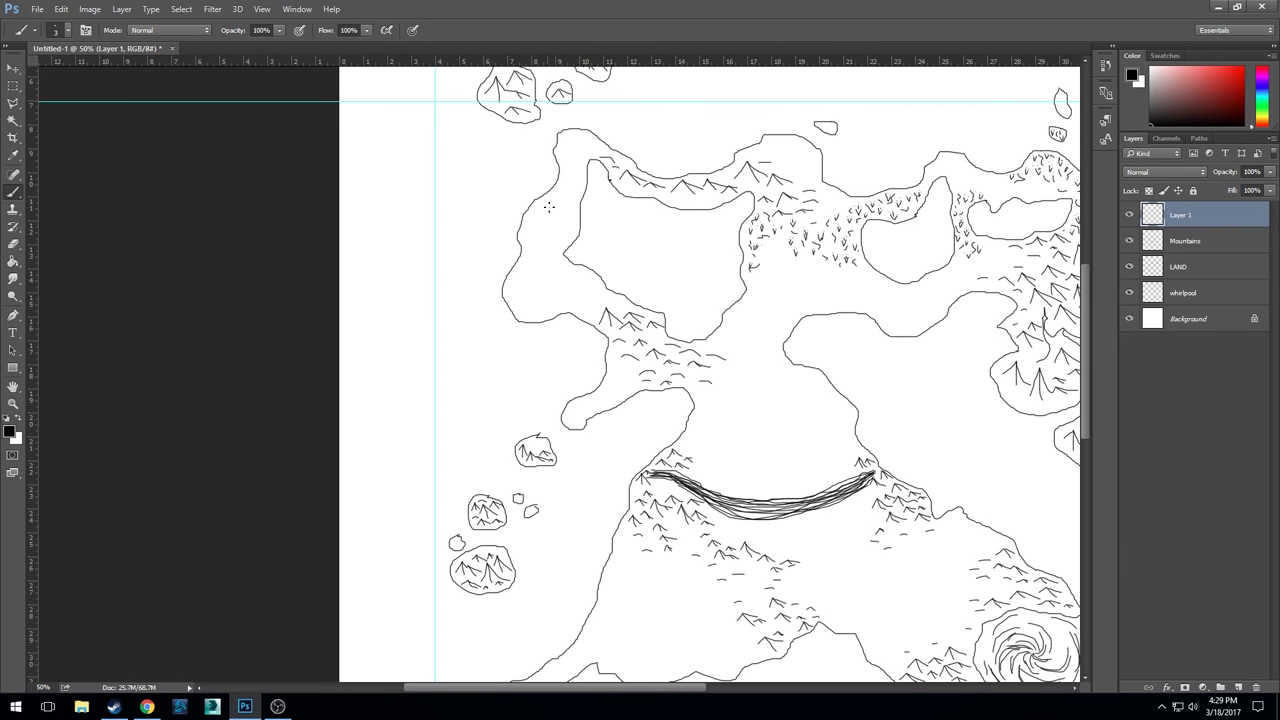
drag(553, 205, 623, 289)
key(ctrl+minus)
key(ctrl+plus)
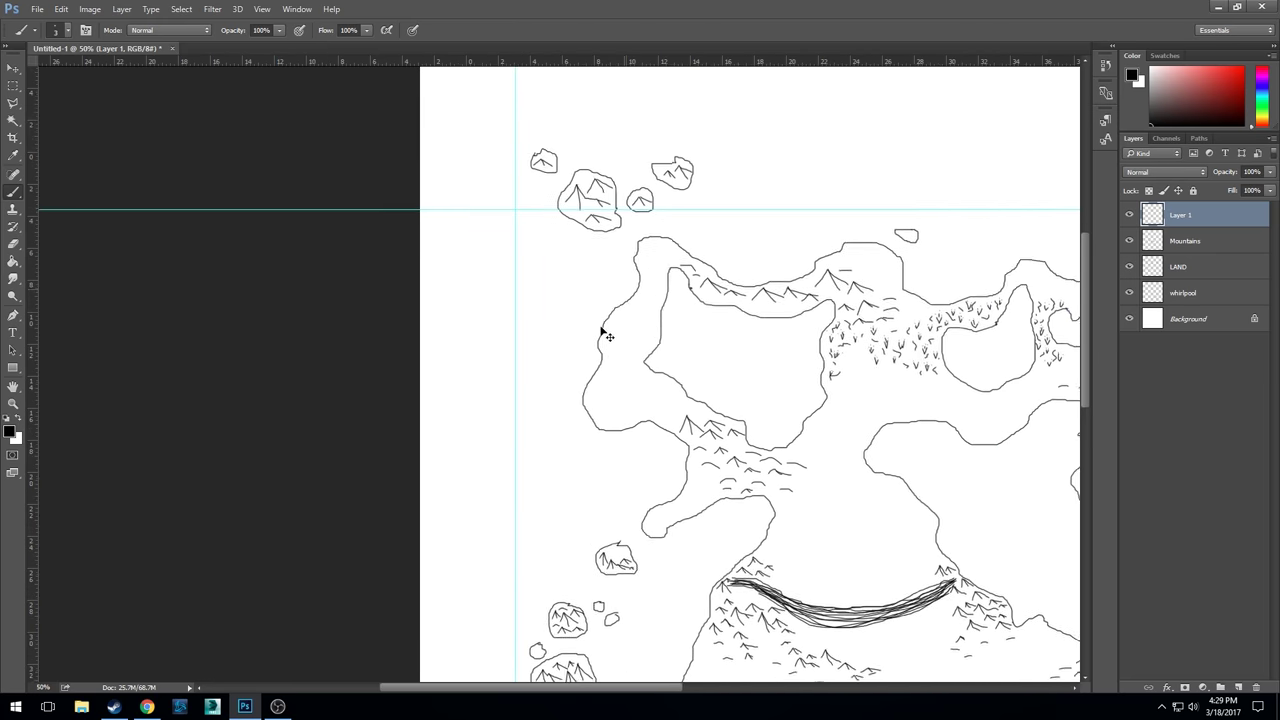
key(ctrl+plus)
key(ctrl+plus)
alt+scroll(733, 333, up, 1)
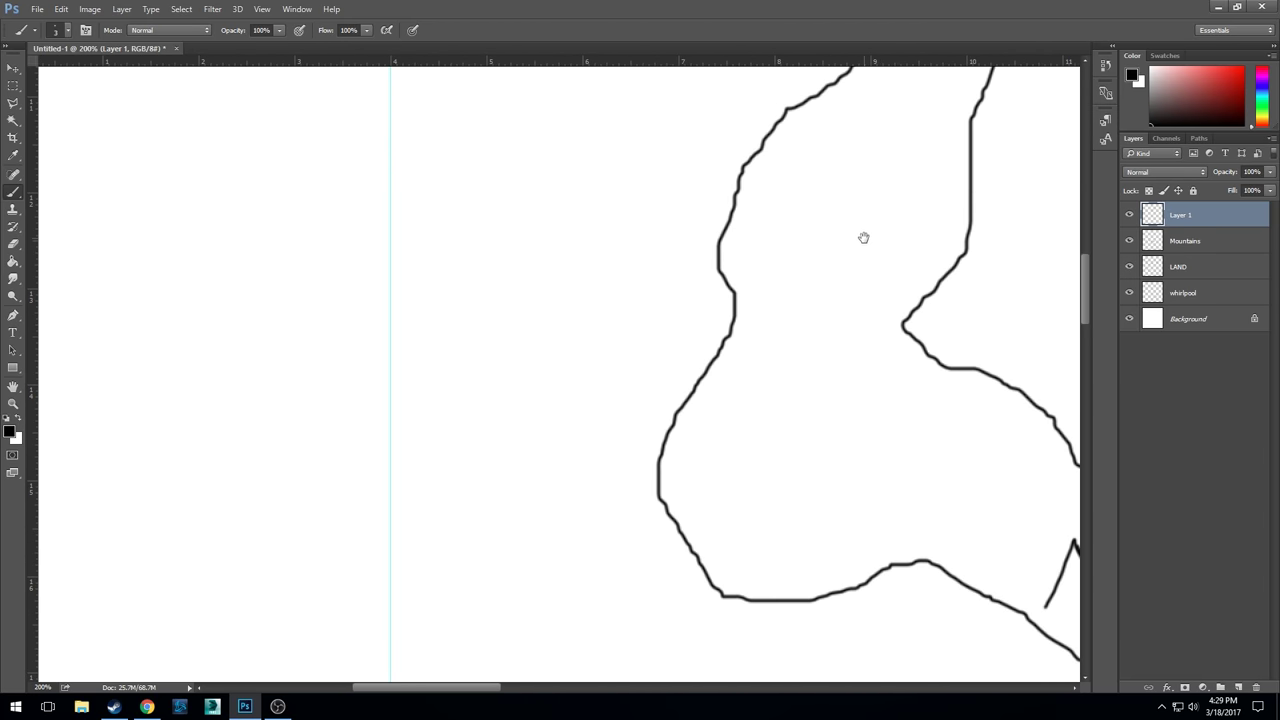
scroll(766, 351, up, 3)
- Draw small V-shaped grass tufts and loose strokes on the western land strip
mouse_move(757, 294)
mouse_down()
mouse_move(764, 312)
mouse_move(771, 295)
mouse_move(772, 357)
mouse_move(781, 342)
mouse_move(728, 337)
mouse_up()
click(779, 337)
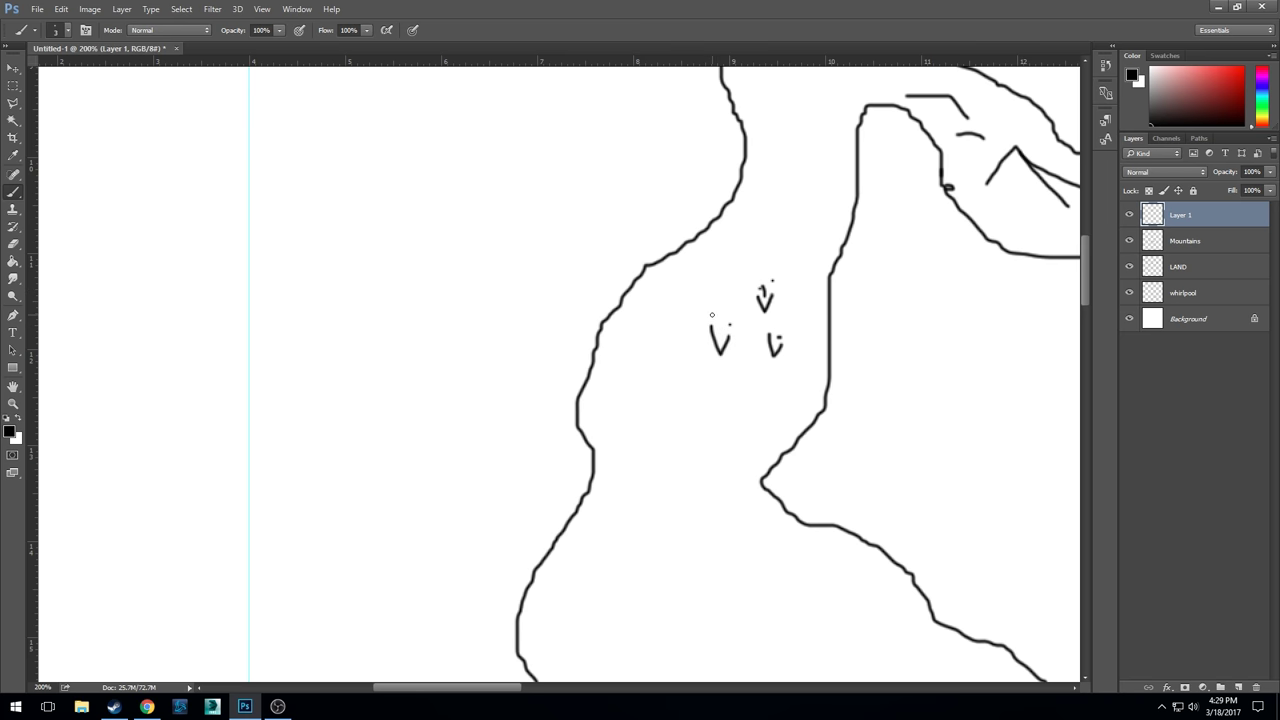
drag(685, 283, 697, 282)
mouse_move(638, 331)
mouse_down()
mouse_move(646, 318)
mouse_move(677, 351)
mouse_up()
drag(658, 295, 686, 348)
mouse_move(707, 377)
mouse_down()
mouse_move(740, 362)
mouse_move(741, 267)
mouse_move(800, 312)
mouse_move(810, 366)
mouse_move(817, 340)
mouse_move(808, 398)
mouse_move(751, 388)
mouse_move(703, 410)
mouse_move(741, 452)
mouse_move(746, 443)
mouse_up()
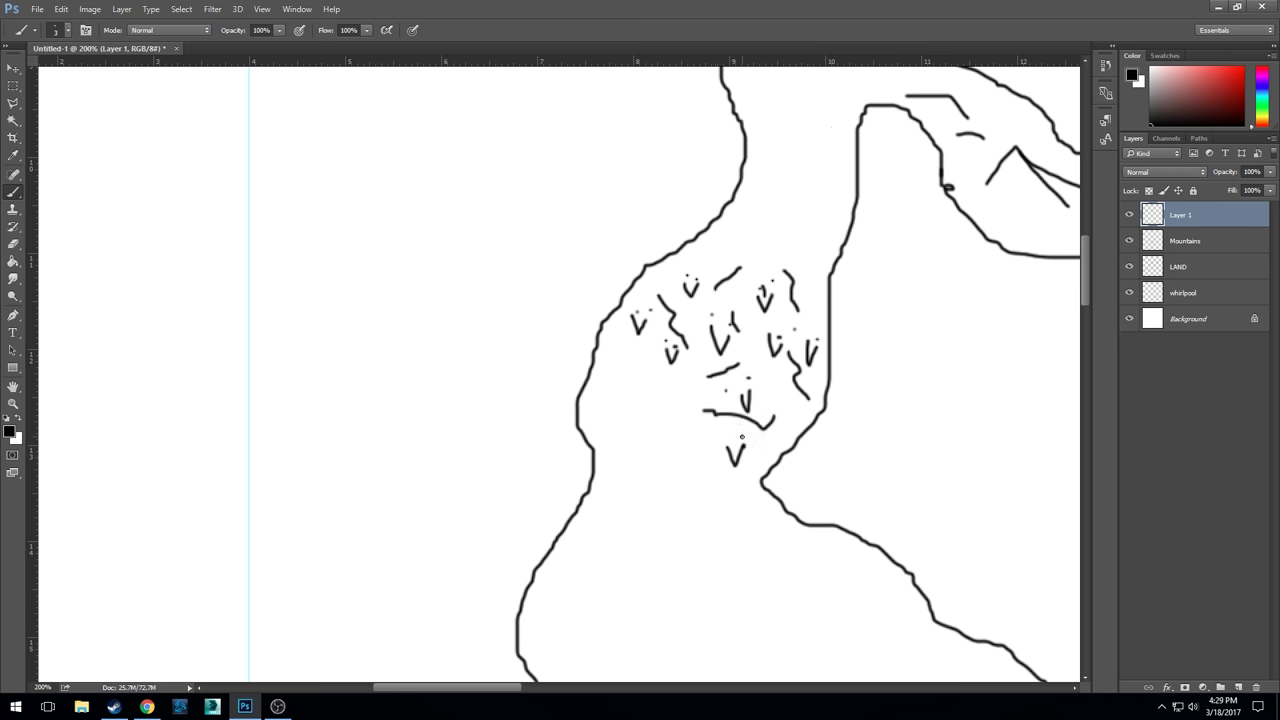
- Add more tufts and scattered grass strokes lower on the strip toward the southern shore
mouse_move(686, 482)
mouse_down()
mouse_move(704, 507)
mouse_move(716, 484)
mouse_move(751, 528)
mouse_move(753, 501)
mouse_up()
drag(702, 465, 708, 475)
mouse_move(678, 516)
mouse_down()
mouse_move(710, 545)
mouse_move(800, 543)
mouse_move(793, 560)
mouse_move(856, 573)
mouse_move(807, 570)
mouse_move(838, 602)
mouse_move(885, 597)
mouse_up()
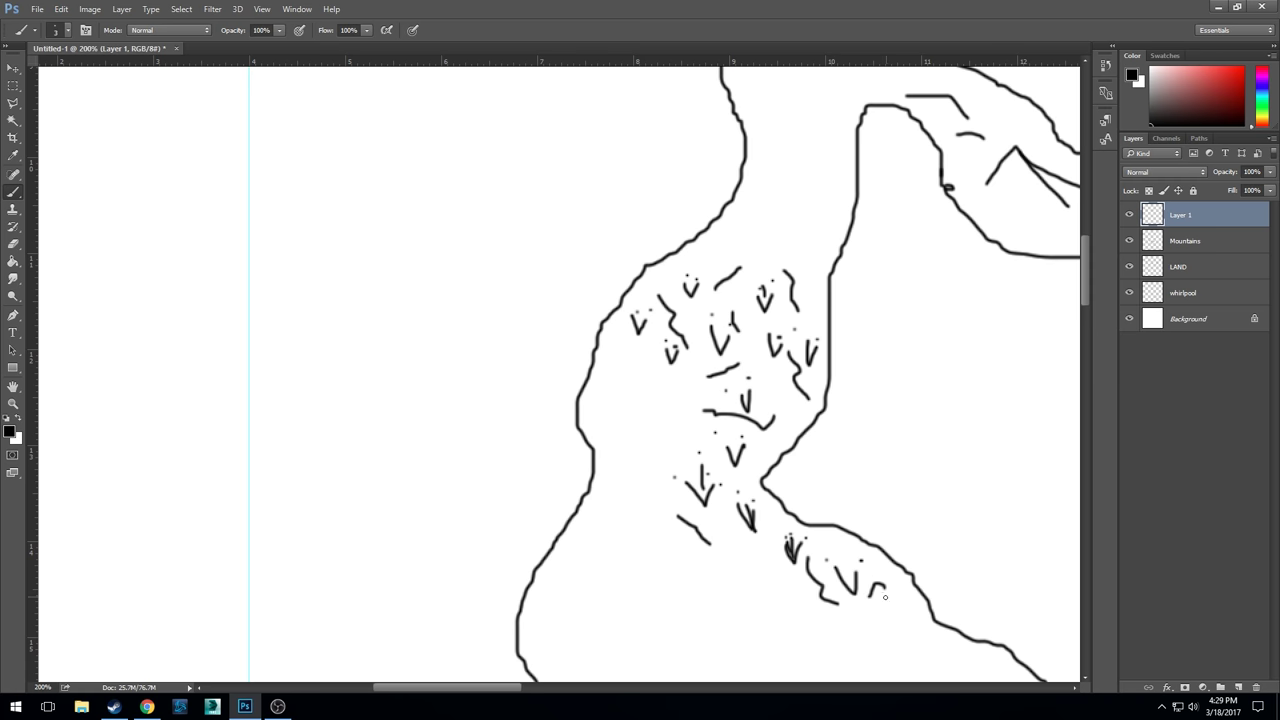
drag(758, 565, 727, 535)
drag(662, 440, 666, 390)
drag(646, 368, 627, 342)
drag(940, 270, 687, 253)
- Zoom out, pan to the southern landmass's western point, and zoom back in
scroll(687, 253, down, 4)
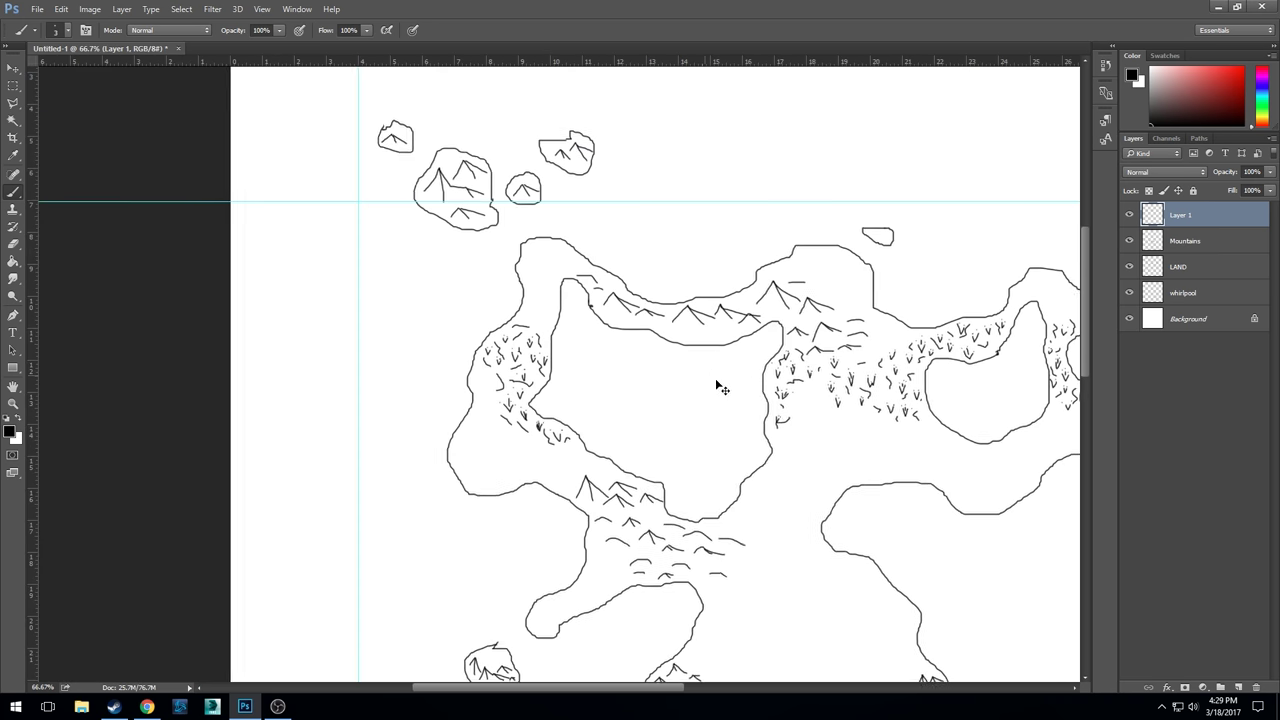
drag(722, 383, 709, 309)
scroll(709, 309, left, 6)
scroll(649, 357, down, 2)
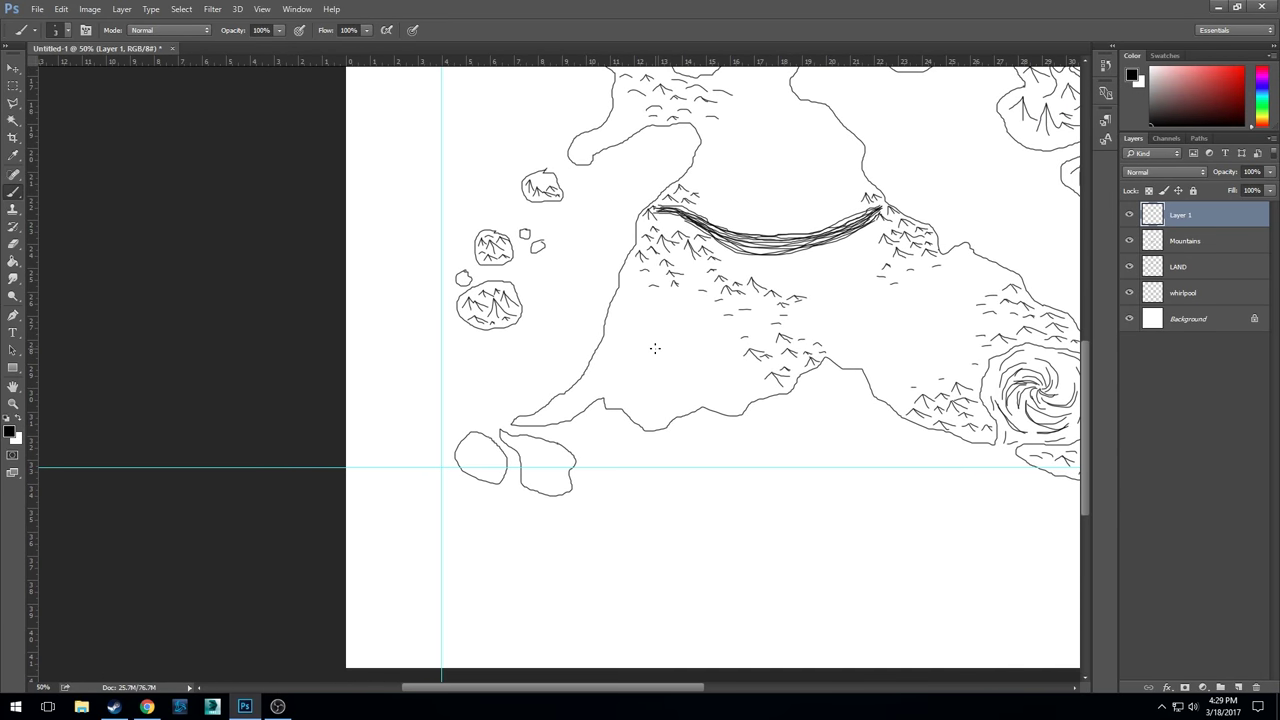
scroll(660, 360, up, 4)
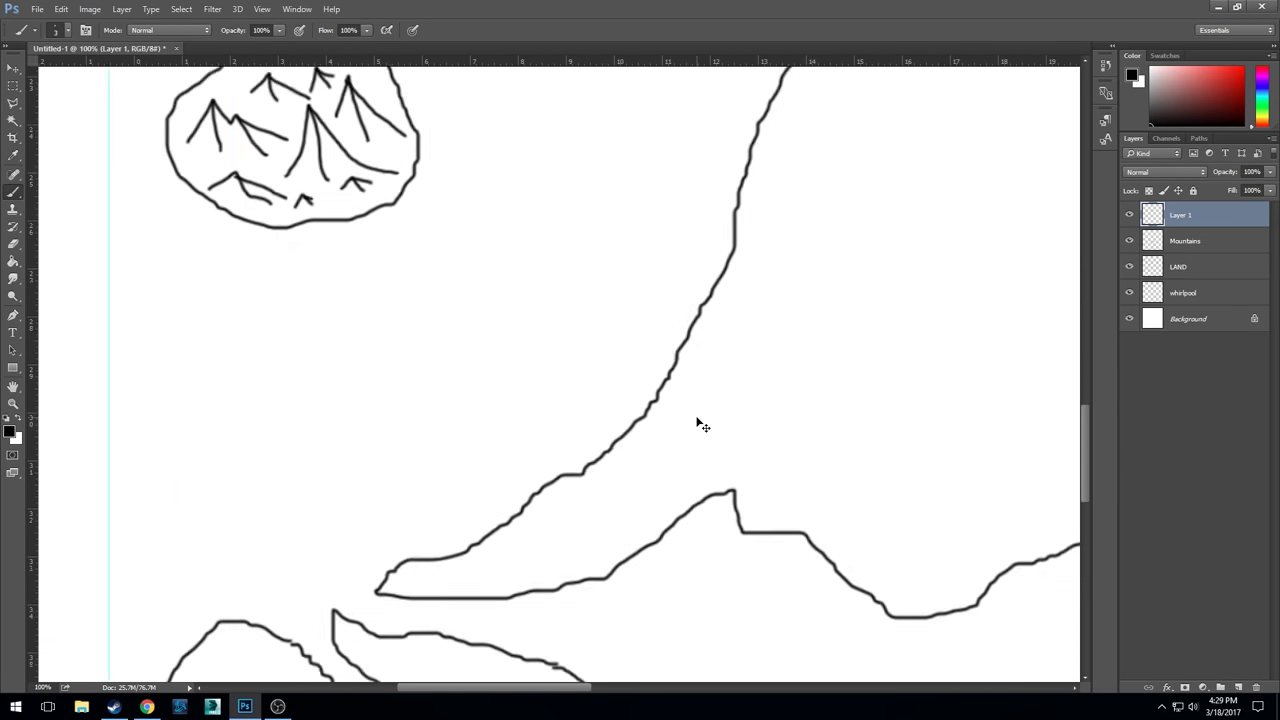
- Draw a cluster of small check-shaped grass tufts on the southern coast
drag(730, 309, 753, 318)
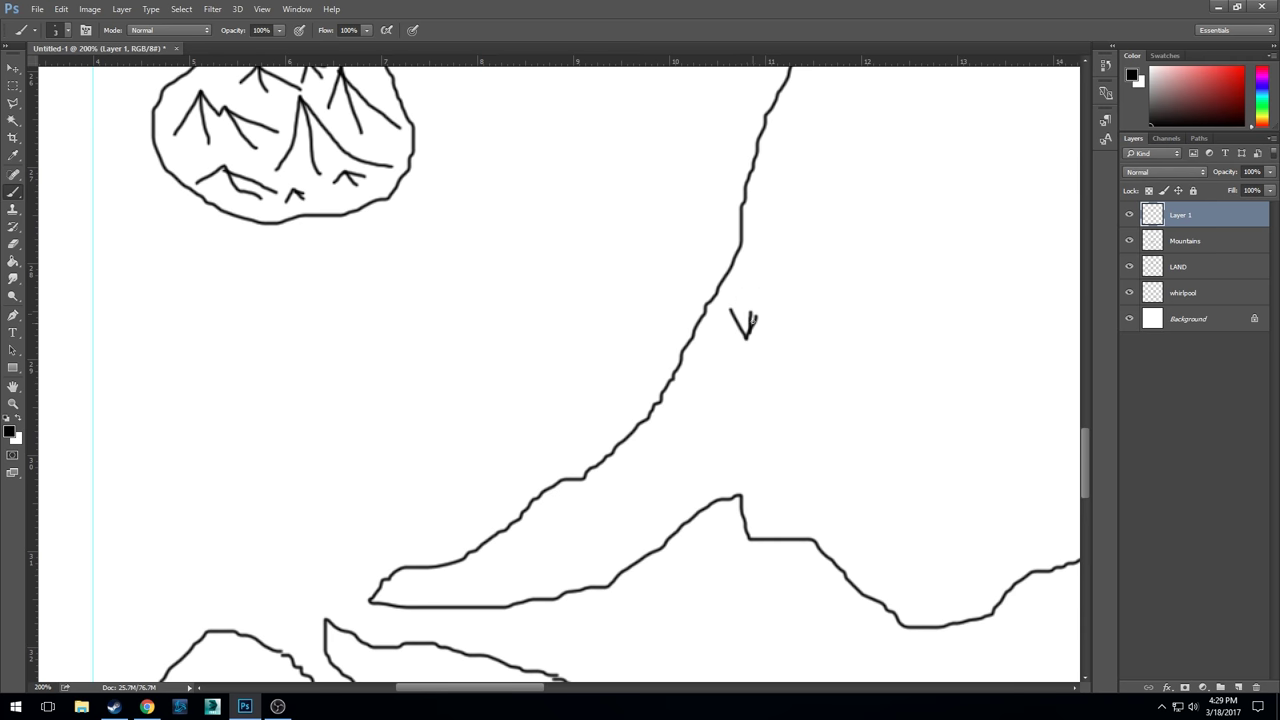
drag(710, 395, 725, 383)
mouse_move(665, 417)
mouse_down()
mouse_move(674, 443)
mouse_move(685, 416)
mouse_move(675, 440)
mouse_up()
mouse_move(714, 395)
mouse_down()
mouse_move(737, 444)
mouse_move(740, 422)
mouse_up()
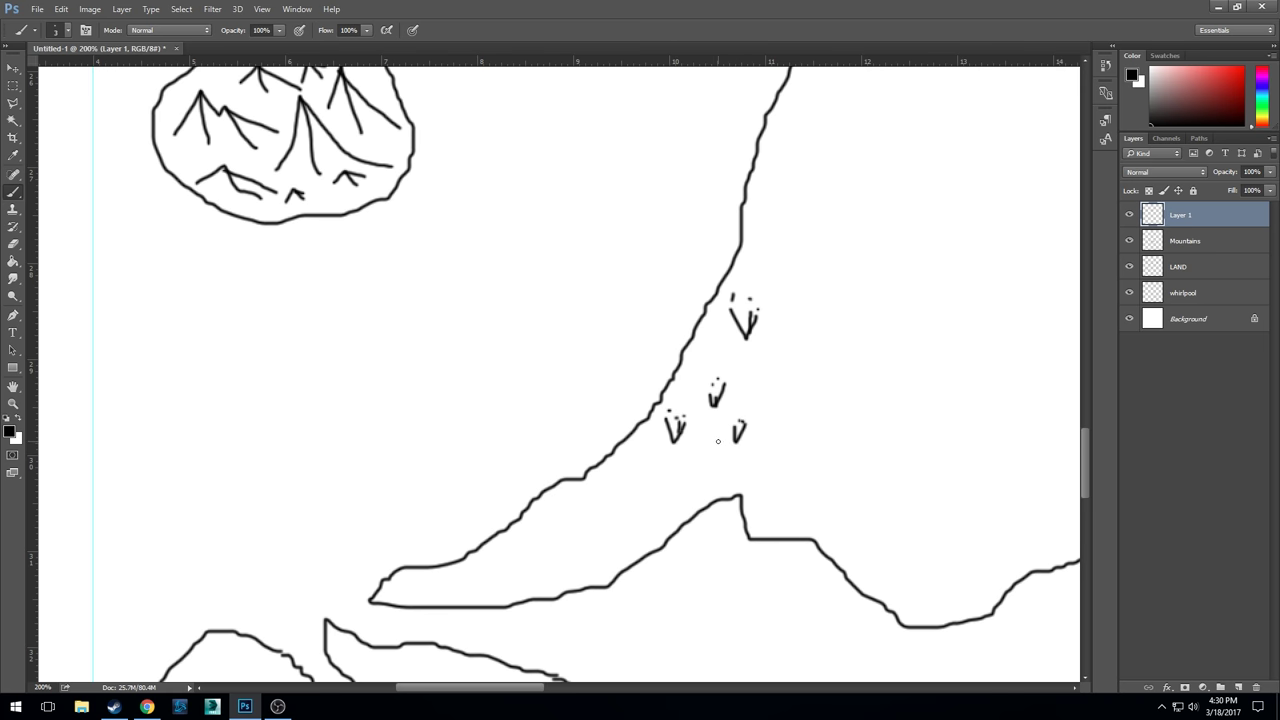
mouse_move(701, 464)
mouse_down()
mouse_move(708, 484)
mouse_move(670, 471)
mouse_up()
click(665, 466)
- Add curved grass strokes around the cluster and more tufts to its right and near the shoreline
mouse_move(748, 391)
mouse_down()
mouse_move(700, 431)
mouse_move(706, 374)
mouse_move(749, 358)
mouse_up()
mouse_move(731, 456)
mouse_down()
mouse_move(734, 477)
mouse_move(700, 492)
mouse_move(672, 461)
mouse_move(625, 472)
mouse_up()
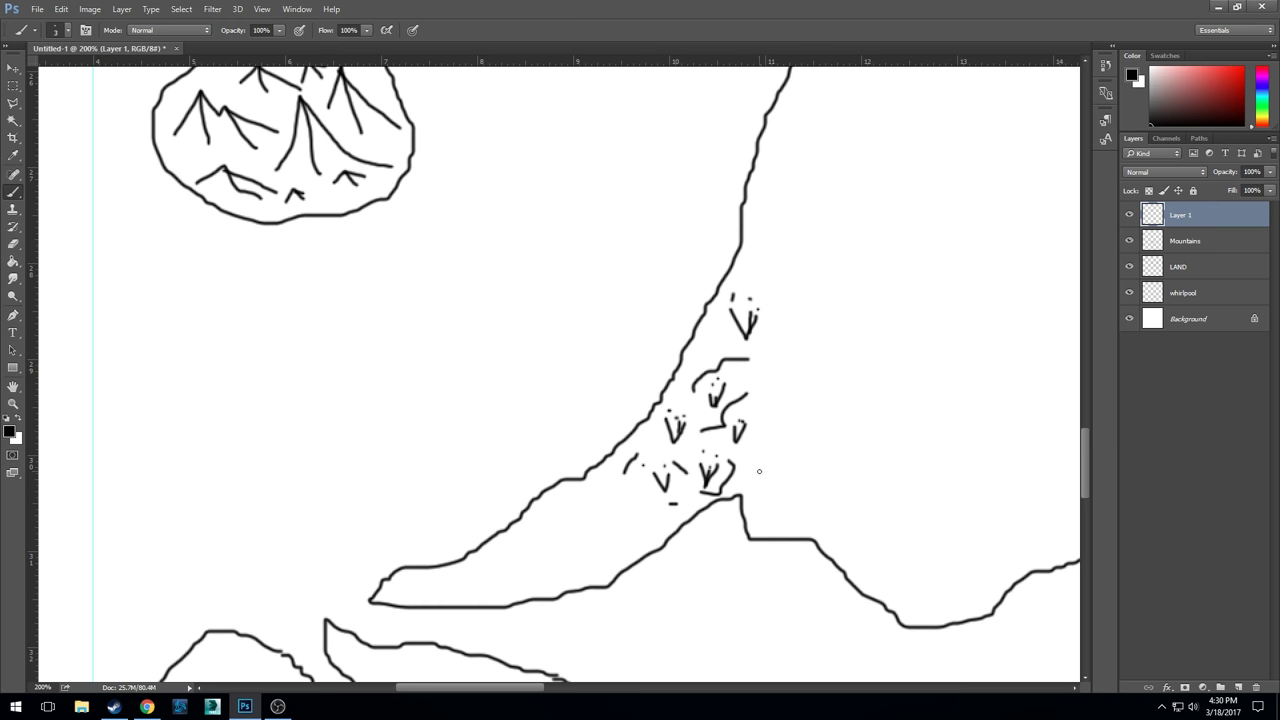
mouse_move(759, 471)
mouse_down()
mouse_move(799, 498)
mouse_move(765, 521)
mouse_move(772, 508)
mouse_up()
click(761, 507)
mouse_move(797, 408)
mouse_down()
mouse_move(813, 408)
mouse_move(804, 428)
mouse_move(806, 393)
mouse_up()
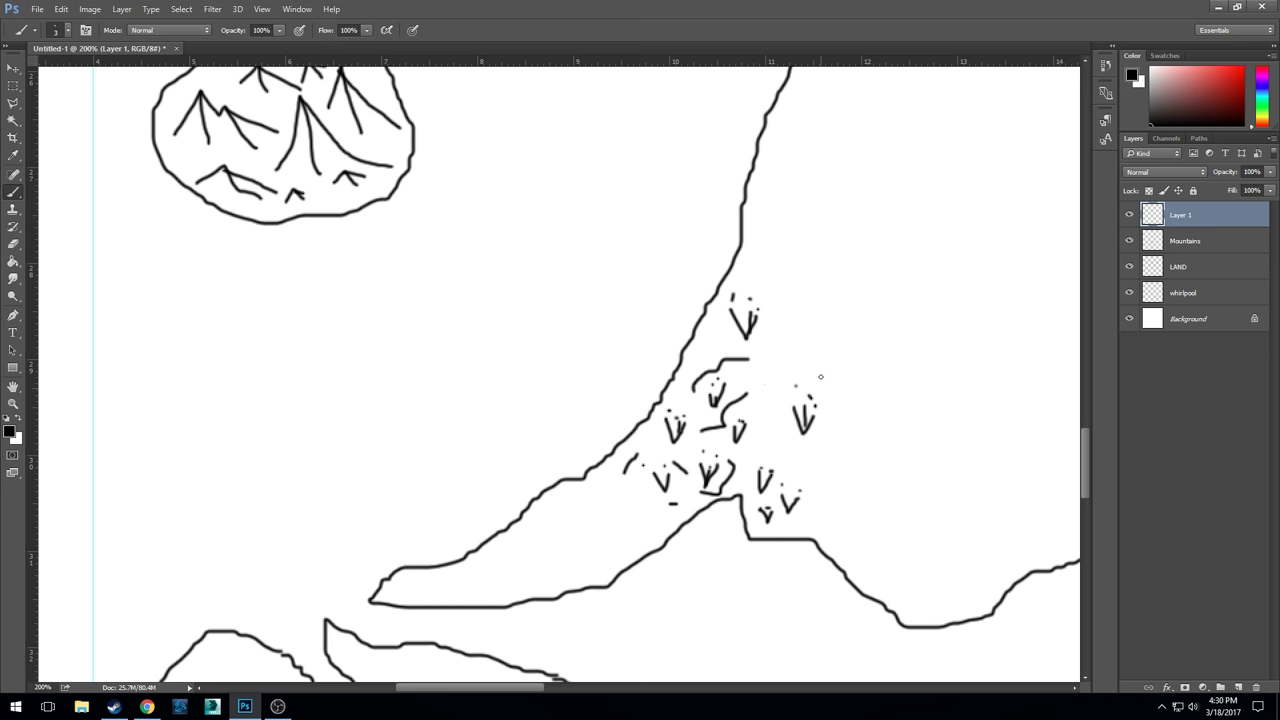
drag(814, 347, 860, 384)
mouse_move(795, 304)
mouse_down()
mouse_move(800, 370)
mouse_move(840, 428)
mouse_move(808, 452)
mouse_move(769, 410)
mouse_up()
drag(816, 497, 803, 517)
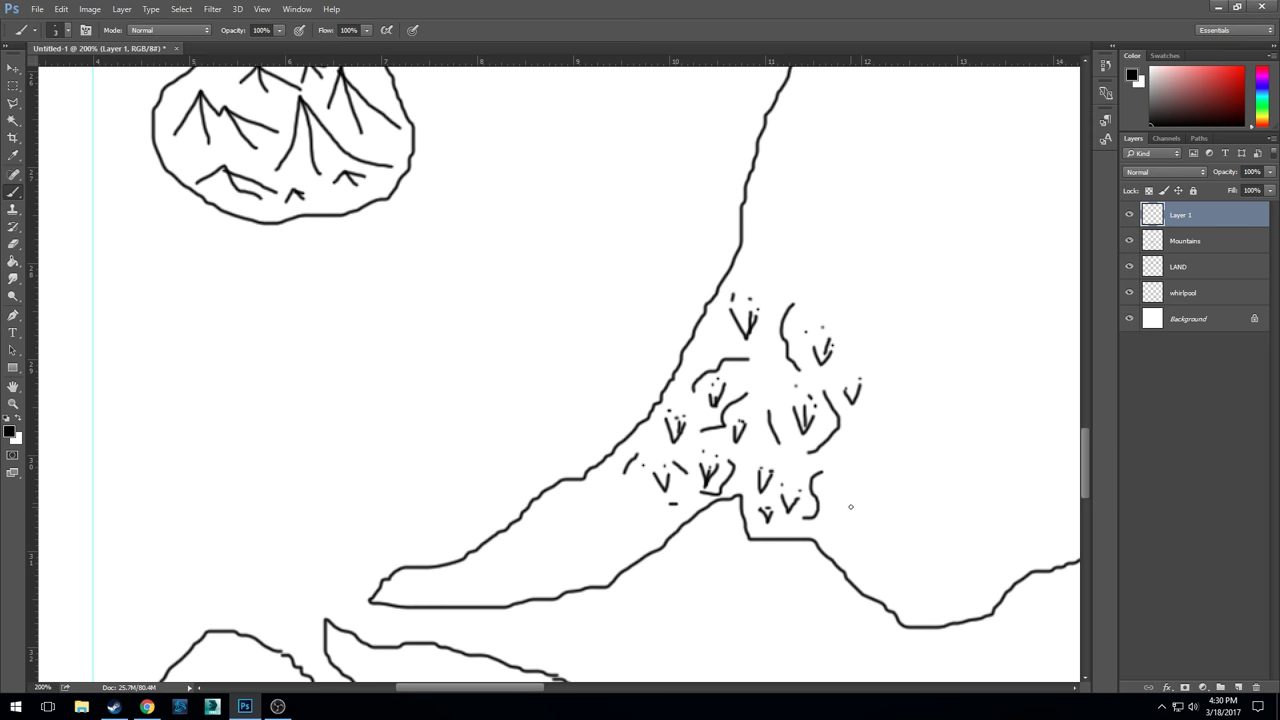
- Pan up the coast and add grass tufts and strokes higher along it
drag(928, 363, 743, 446)
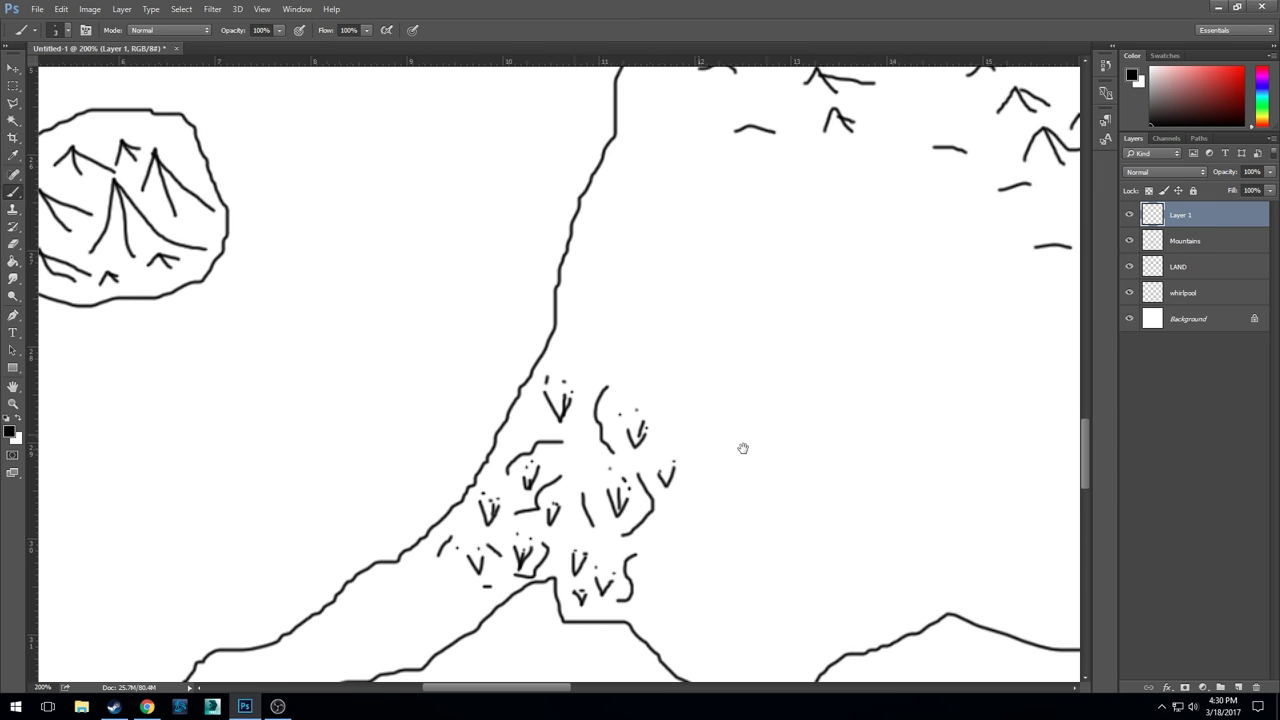
mouse_move(577, 287)
mouse_down()
mouse_move(584, 314)
mouse_move(594, 295)
mouse_move(585, 313)
mouse_move(598, 336)
mouse_move(605, 310)
mouse_up()
drag(583, 362, 621, 355)
mouse_move(630, 308)
mouse_down()
mouse_move(637, 332)
mouse_move(654, 310)
mouse_move(639, 331)
mouse_up()
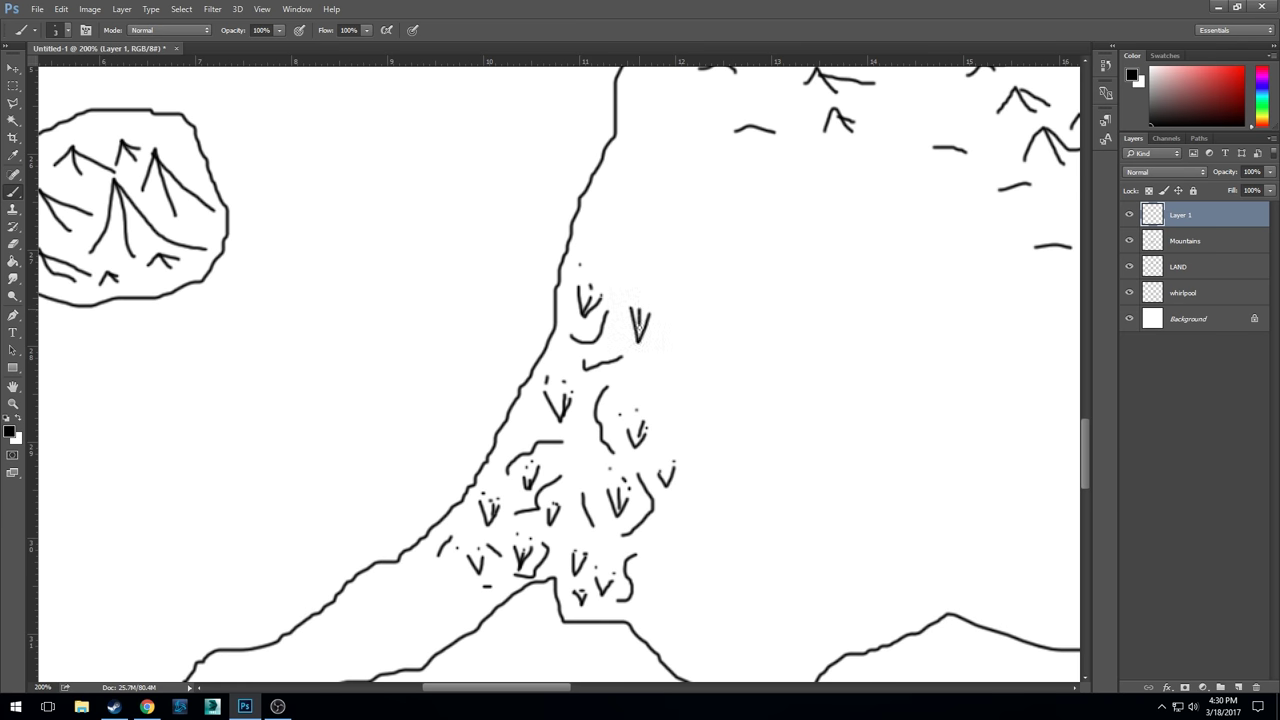
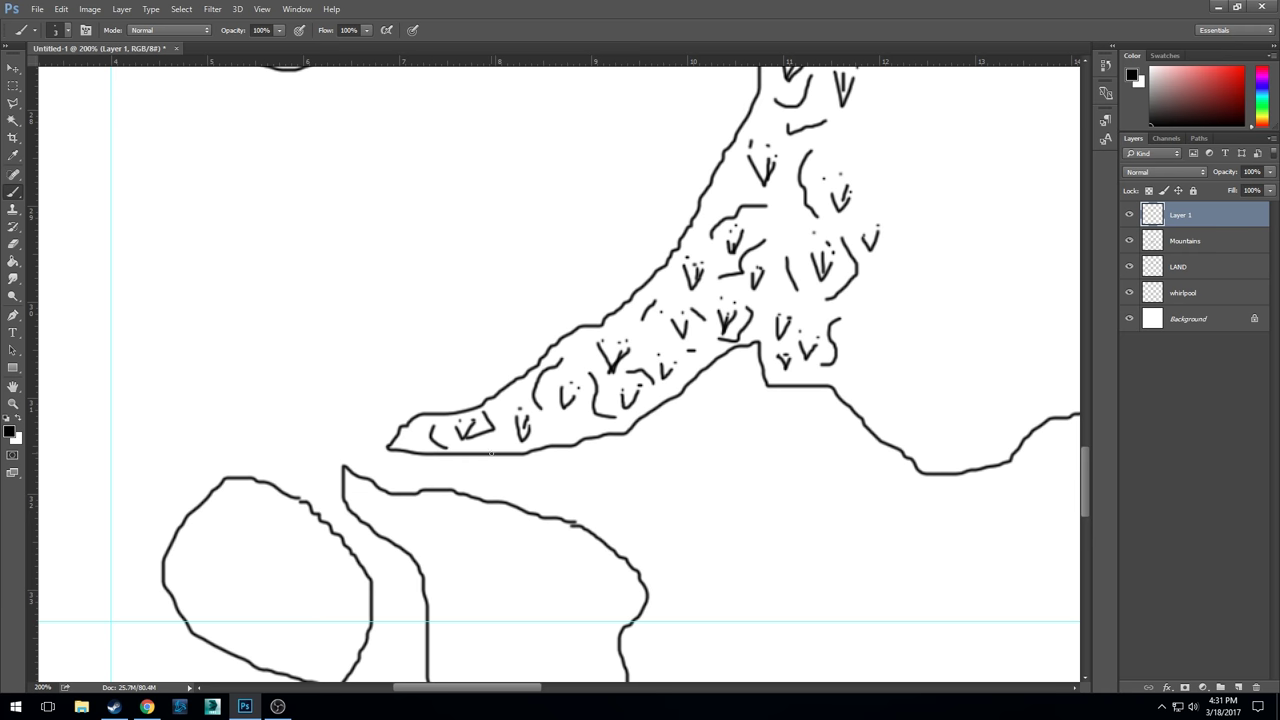
- Draw small V-shaped reed strokes across the island below the peninsula's southwest tip
mouse_move(414, 512)
mouse_down()
mouse_move(495, 415)
mouse_move(506, 365)
mouse_move(464, 368)
mouse_move(472, 361)
mouse_move(502, 361)
mouse_move(509, 347)
mouse_move(526, 379)
mouse_move(504, 378)
mouse_move(550, 426)
mouse_move(522, 406)
mouse_move(564, 373)
mouse_move(585, 412)
mouse_up()
drag(577, 440, 527, 452)
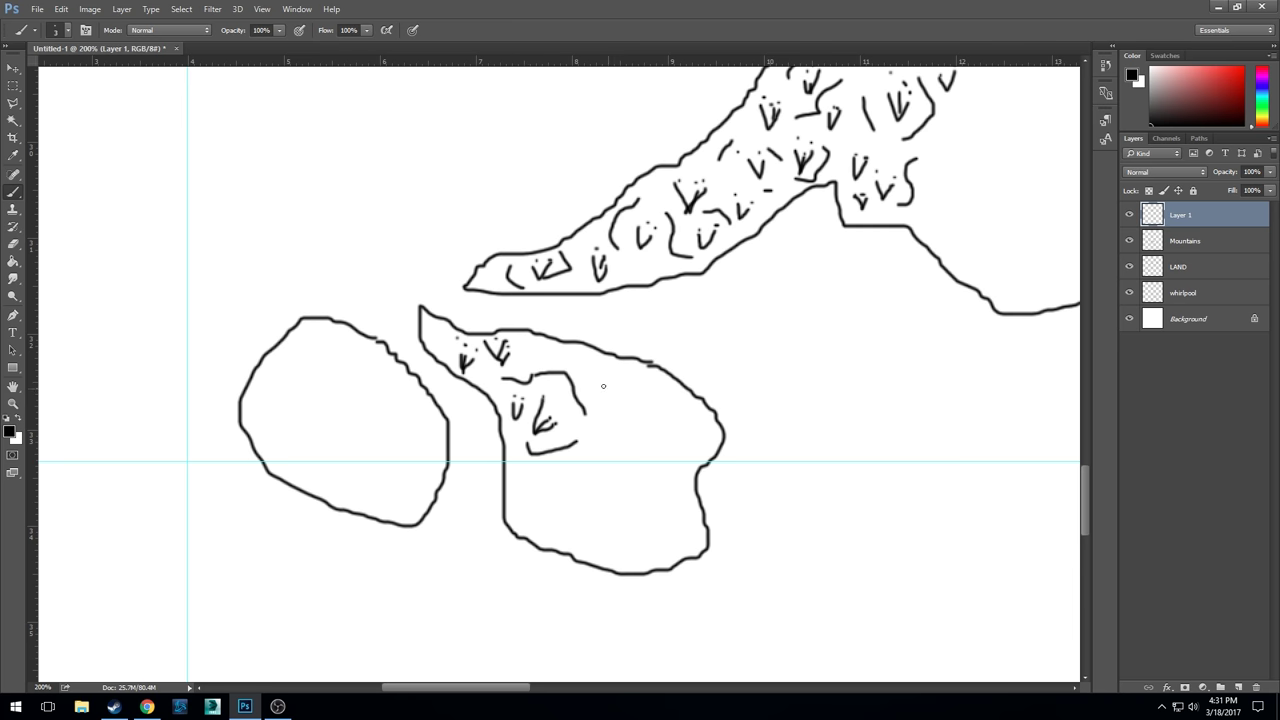
mouse_move(596, 376)
mouse_down()
mouse_move(553, 354)
mouse_move(606, 403)
mouse_move(636, 387)
mouse_up()
mouse_move(610, 432)
mouse_down()
mouse_move(640, 434)
mouse_move(648, 408)
mouse_up()
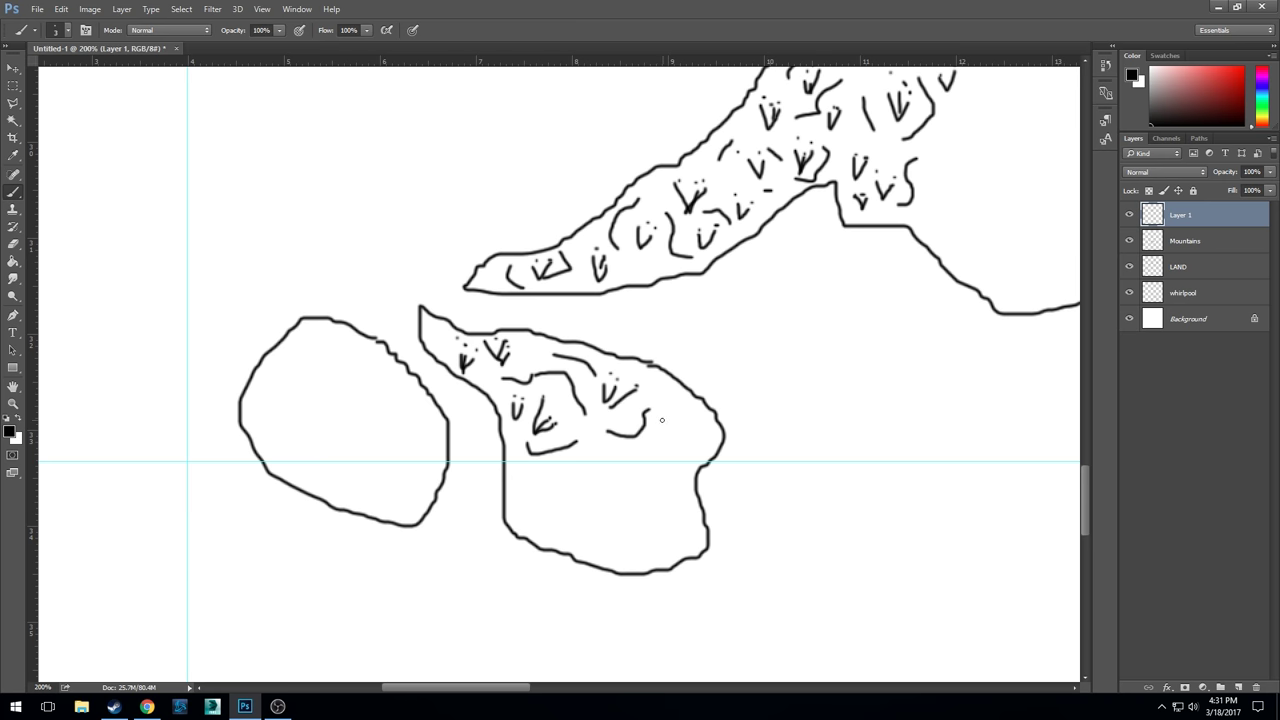
mouse_move(624, 455)
mouse_down()
mouse_move(628, 475)
mouse_move(636, 456)
mouse_move(652, 462)
mouse_up()
mouse_move(584, 488)
mouse_down()
mouse_move(588, 500)
mouse_move(595, 485)
mouse_move(610, 496)
mouse_move(565, 469)
mouse_up()
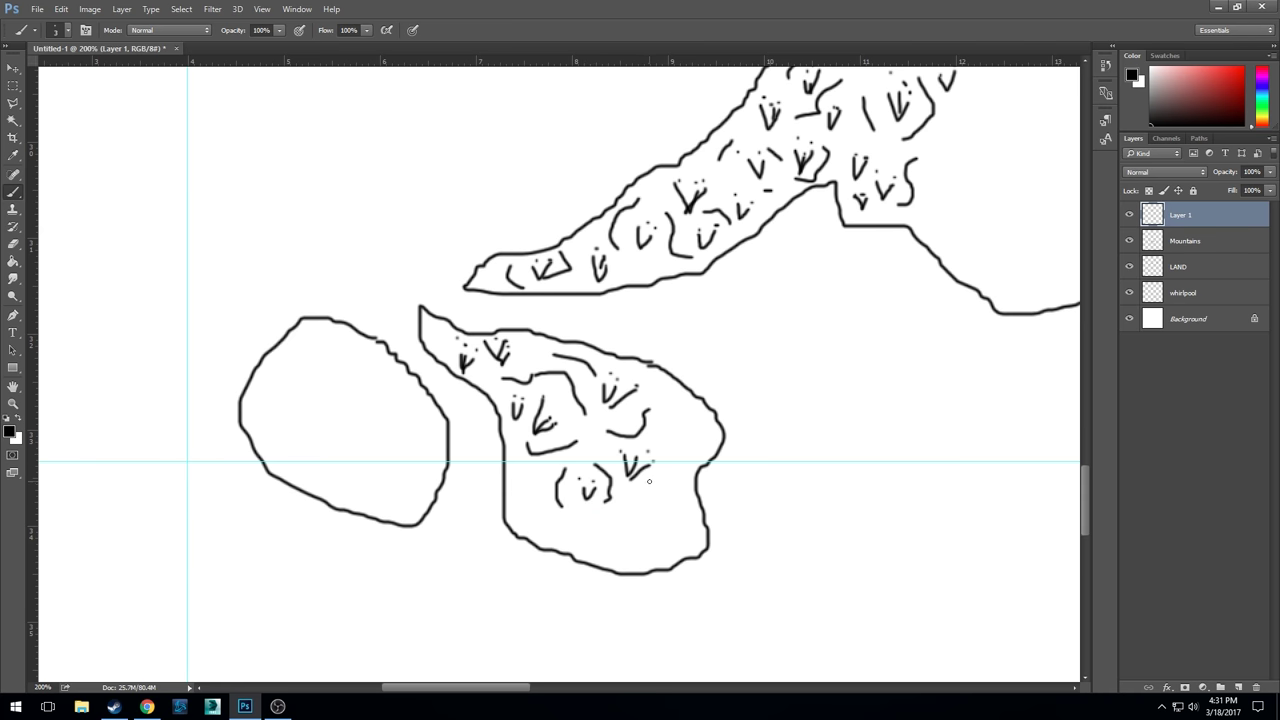
mouse_move(630, 502)
mouse_down()
mouse_move(641, 511)
mouse_move(587, 545)
mouse_move(599, 527)
mouse_move(648, 537)
mouse_move(672, 453)
mouse_up()
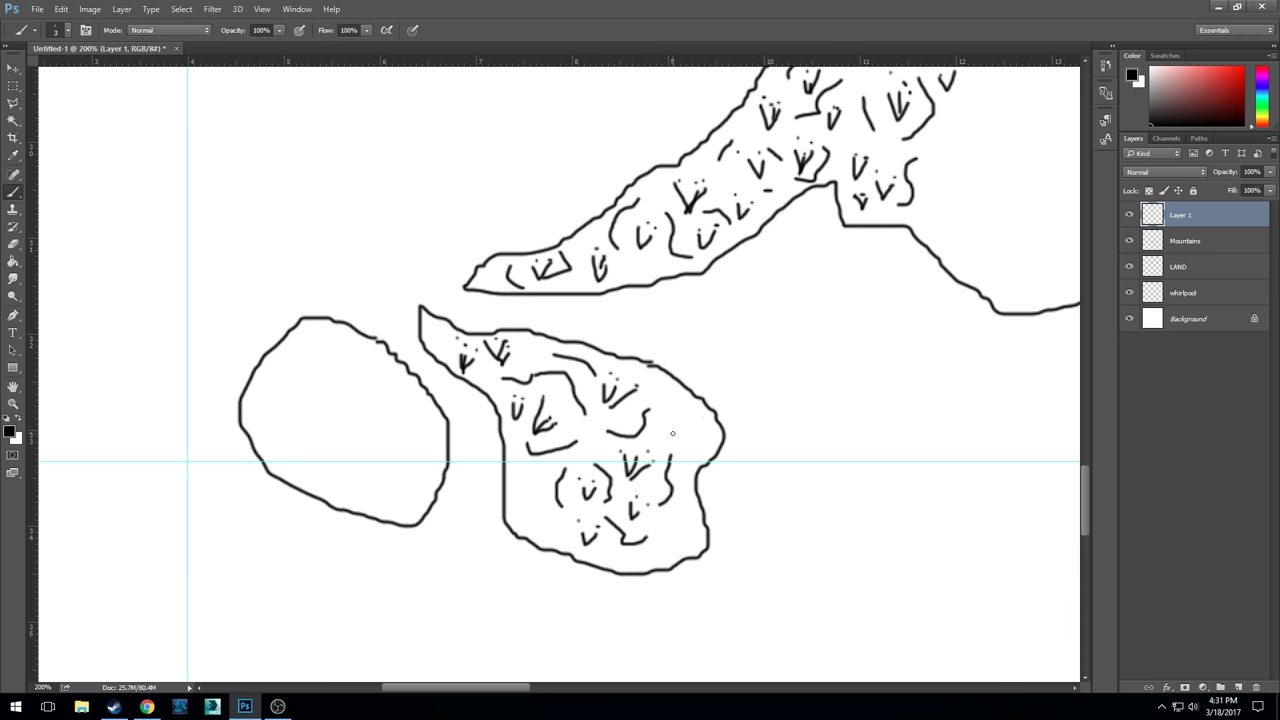
- Zoom out to check the whole map, then zoom back in toward the southwest islands
scroll(594, 391, up, 4)
scroll(631, 380, right, 5)
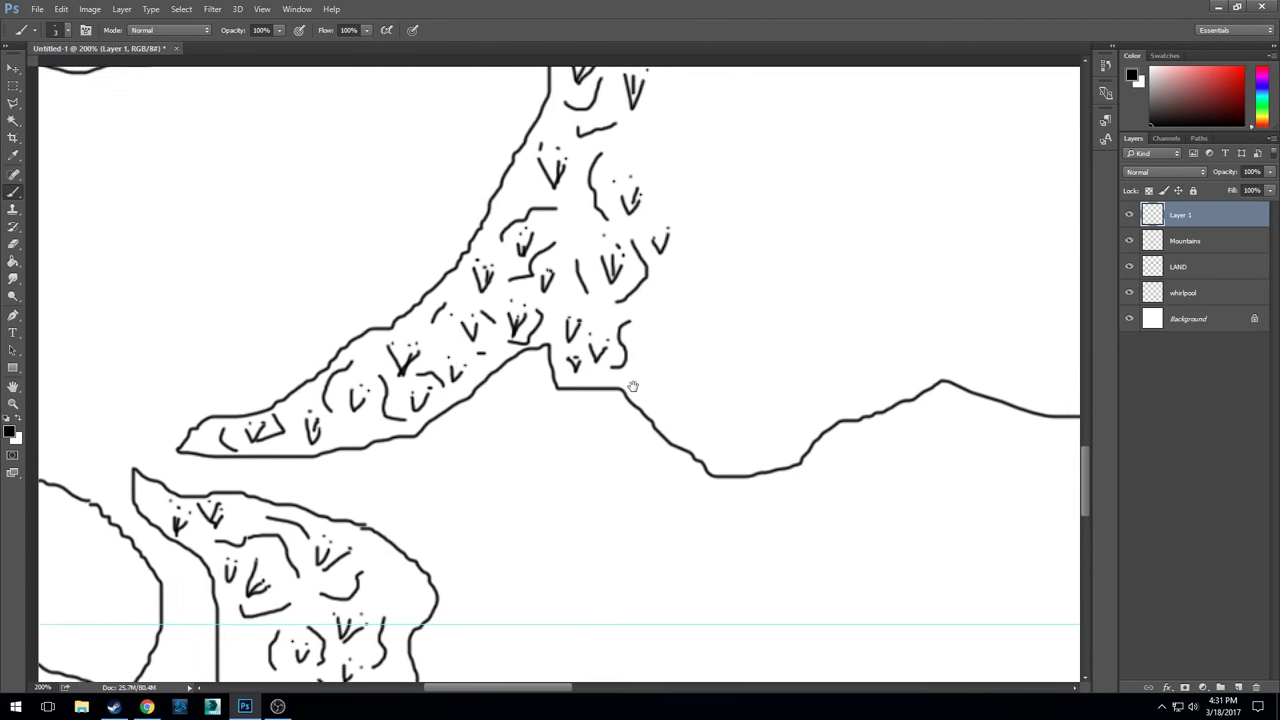
key(ctrl+minus)
key(ctrl+minus)
key(ctrl+minus)
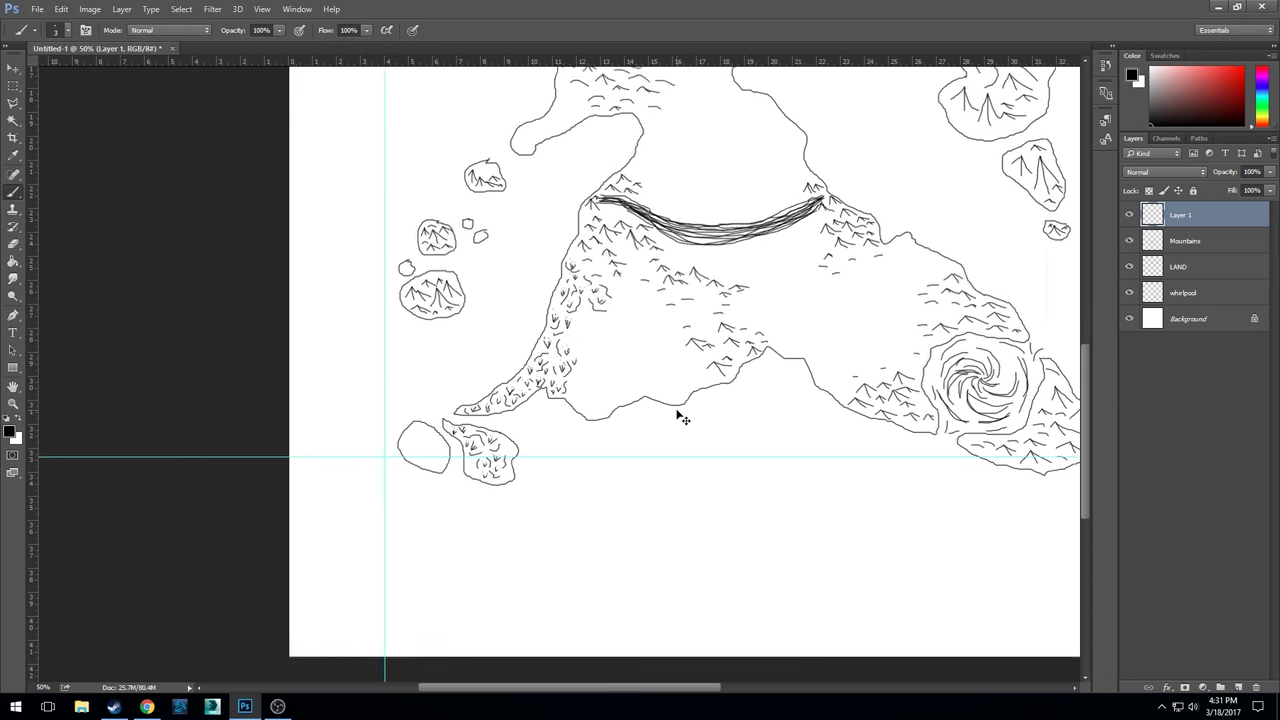
drag(761, 332, 677, 467)
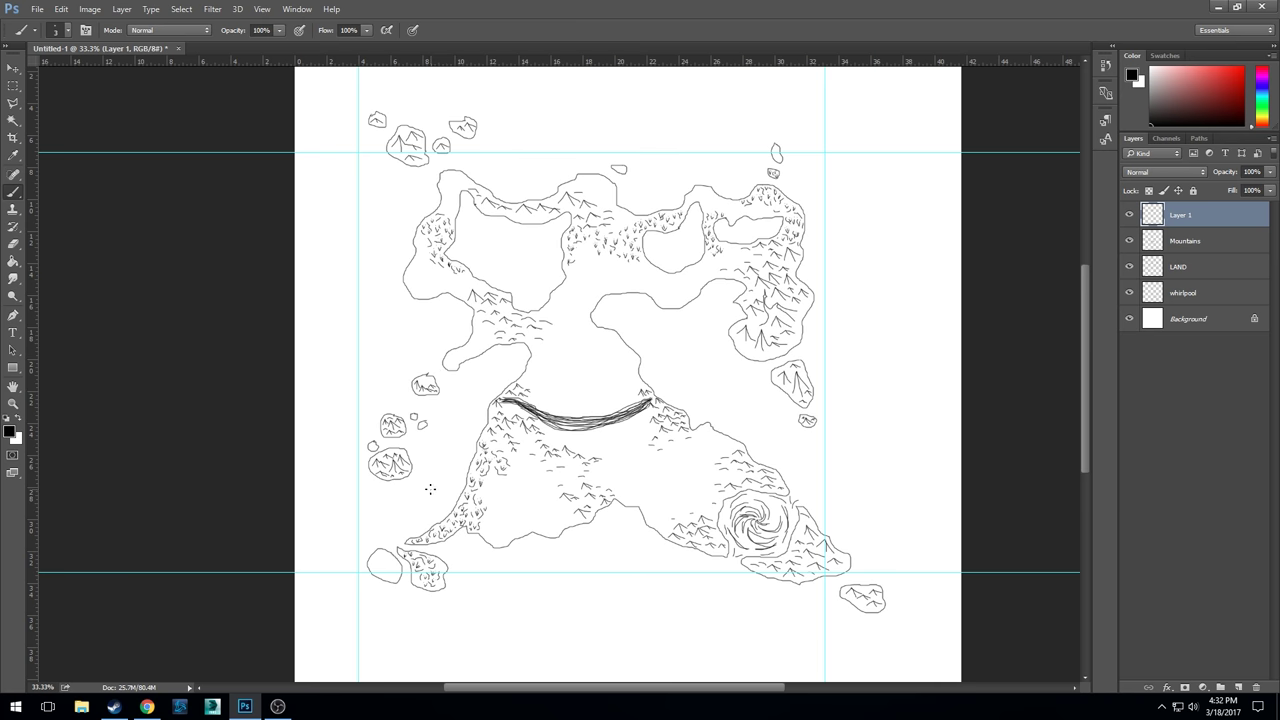
drag(384, 573, 523, 457)
key(ctrl+plus)
key(ctrl+plus)
key(ctrl+plus)
key(ctrl+plus)
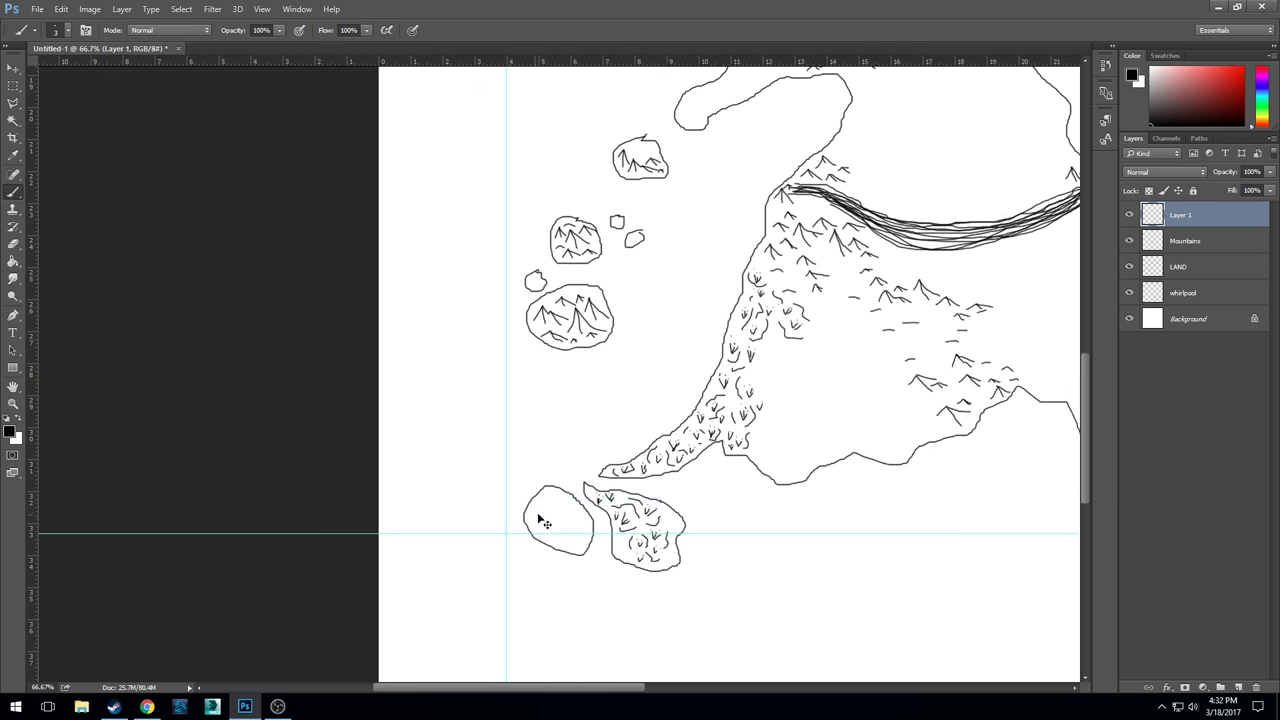
- Reselect Layer 1 and add the first reed marks inside the rounded left island
drag(573, 435, 566, 260)
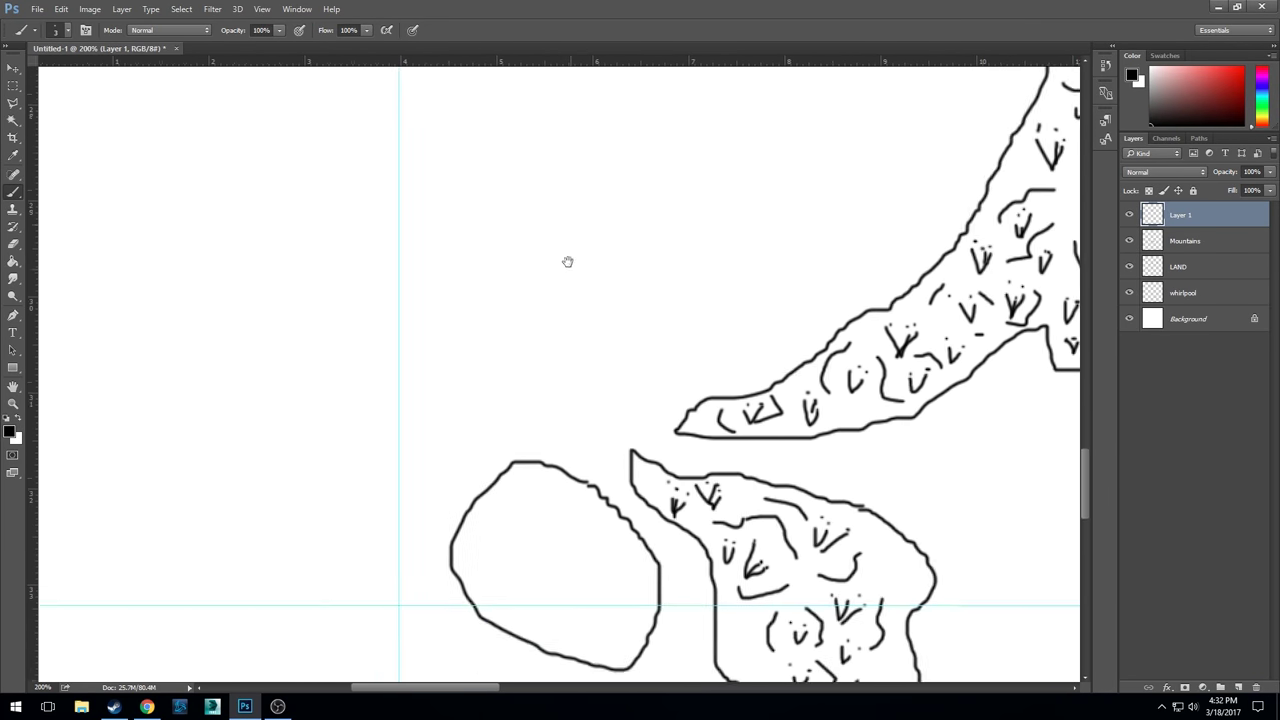
click(1215, 270)
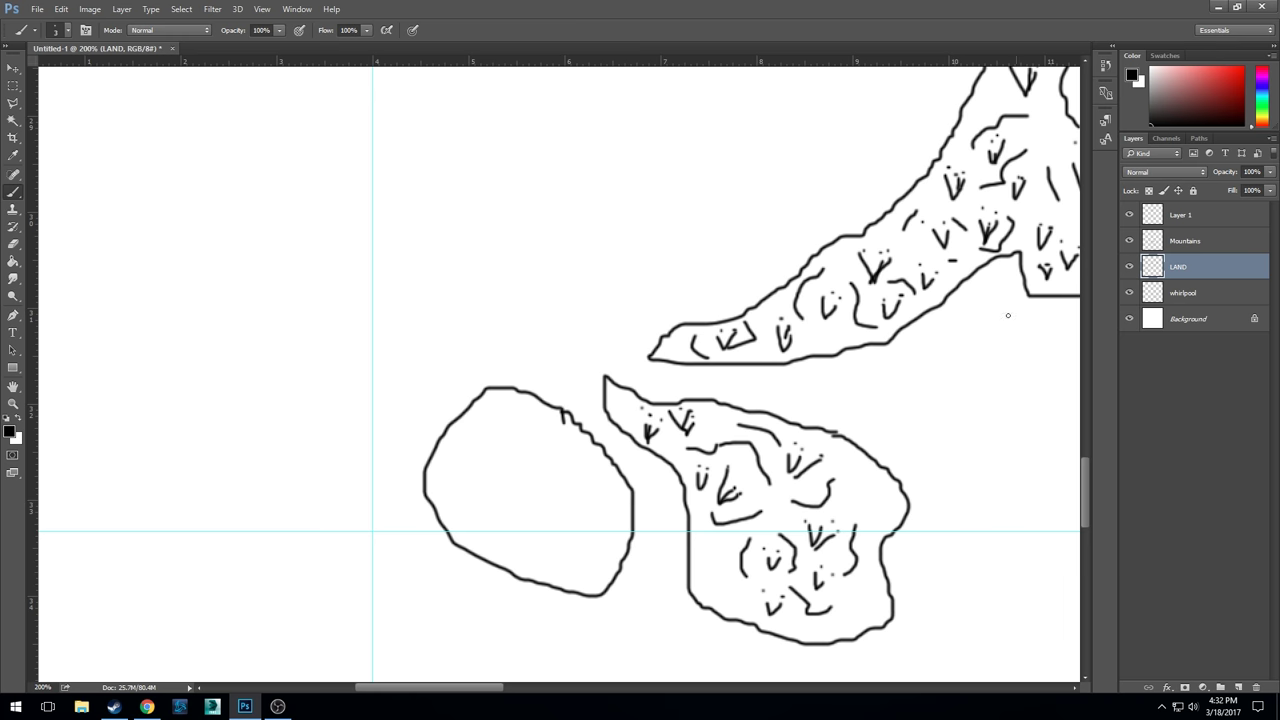
click(1193, 217)
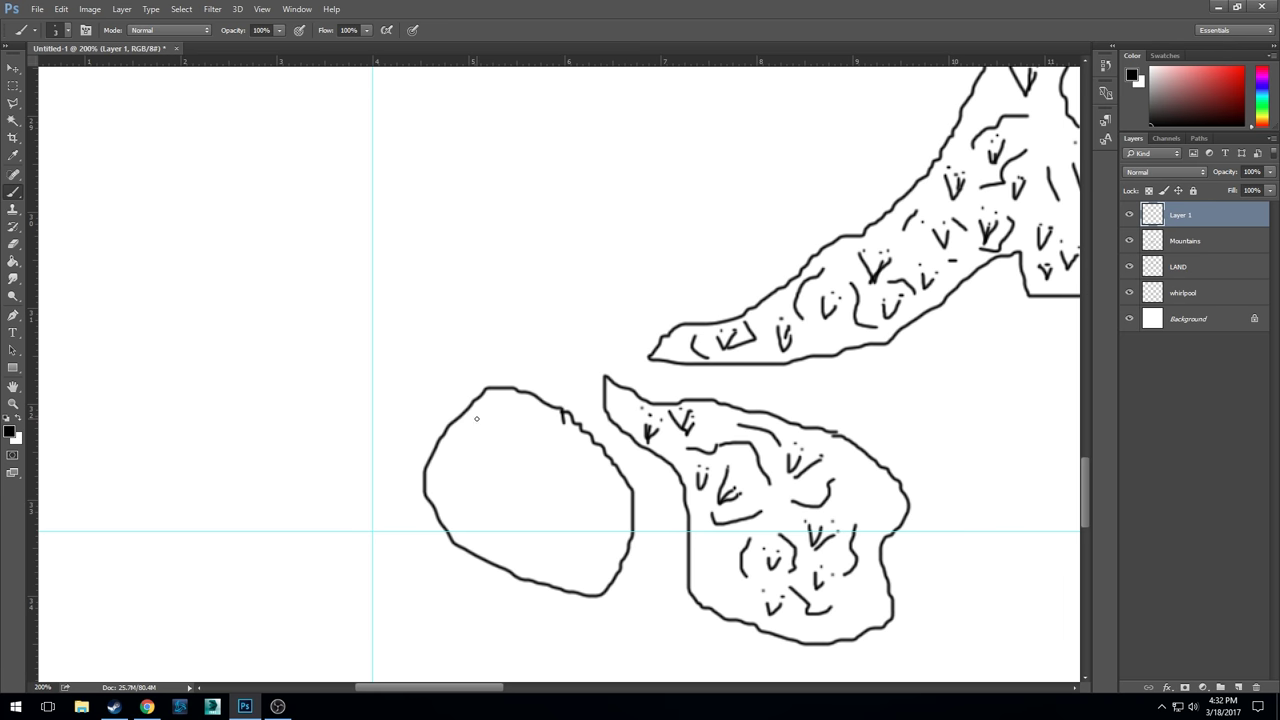
mouse_move(477, 418)
mouse_down()
mouse_move(497, 414)
mouse_move(485, 446)
mouse_move(533, 500)
mouse_move(536, 488)
mouse_move(483, 522)
mouse_move(558, 551)
mouse_up()
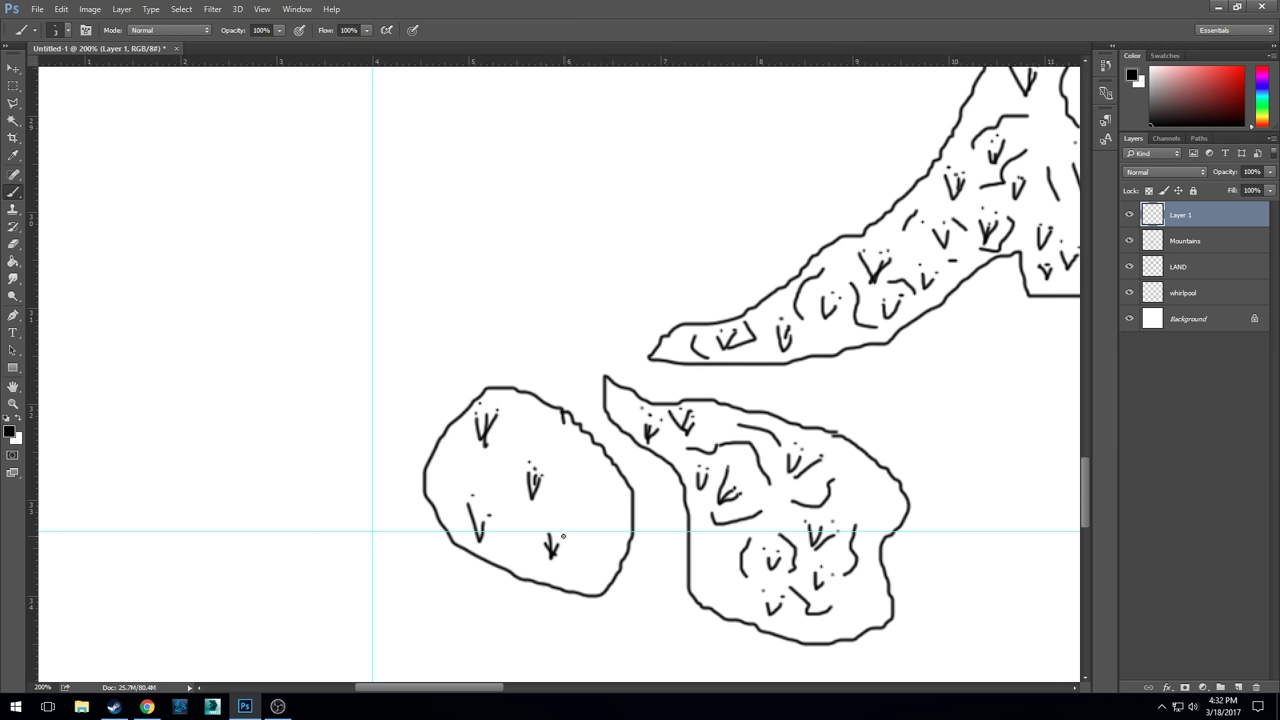
mouse_move(597, 490)
mouse_down()
mouse_move(601, 512)
mouse_move(605, 487)
mouse_up()
mouse_move(581, 549)
mouse_down()
mouse_move(587, 576)
mouse_move(596, 552)
mouse_up()
mouse_move(547, 440)
mouse_down()
mouse_move(551, 455)
mouse_move(555, 436)
mouse_move(508, 465)
mouse_up()
- Fill the left island's remaining gaps with curvy marsh strokes, then zoom out to 25%
mouse_move(479, 456)
mouse_down()
mouse_move(512, 536)
mouse_move(564, 532)
mouse_move(562, 504)
mouse_move(576, 534)
mouse_up()
drag(558, 563, 580, 587)
drag(610, 546, 618, 512)
mouse_move(592, 470)
mouse_down()
mouse_move(565, 460)
mouse_move(566, 490)
mouse_up()
mouse_move(528, 408)
mouse_down()
mouse_move(446, 461)
mouse_move(456, 490)
mouse_up()
scroll(618, 427, down, 3)
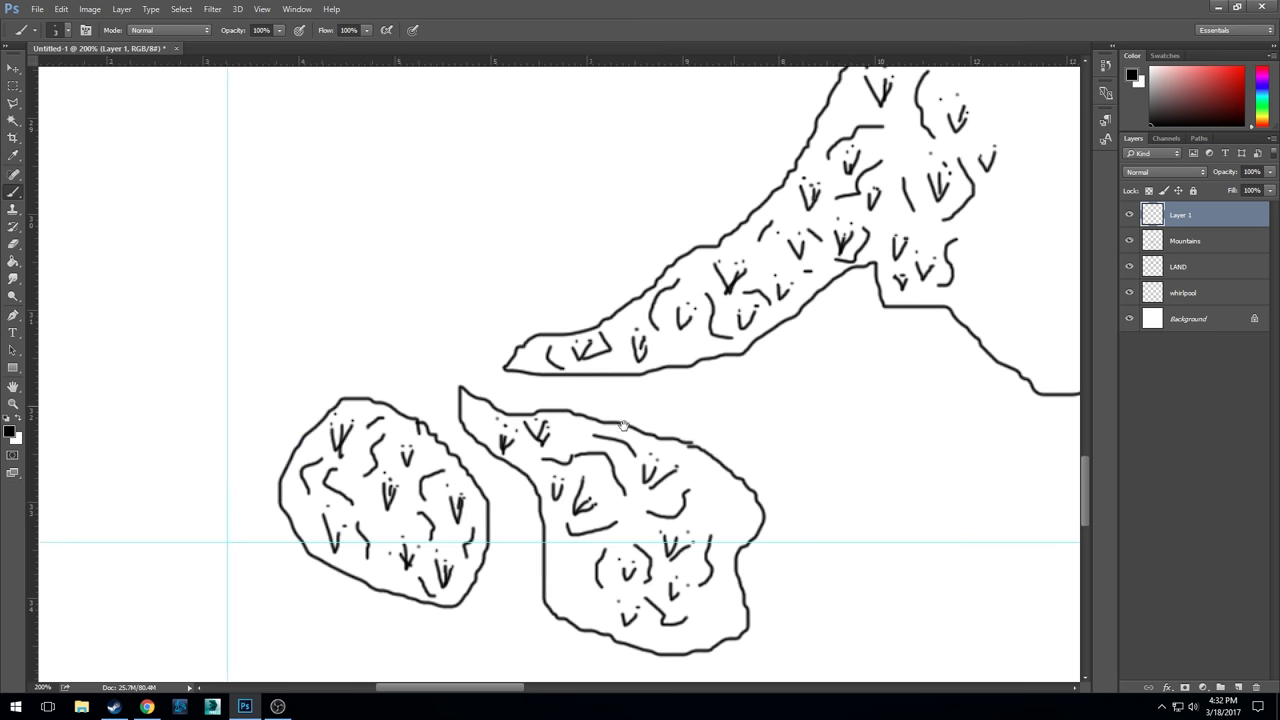
scroll(627, 437, down, 3)
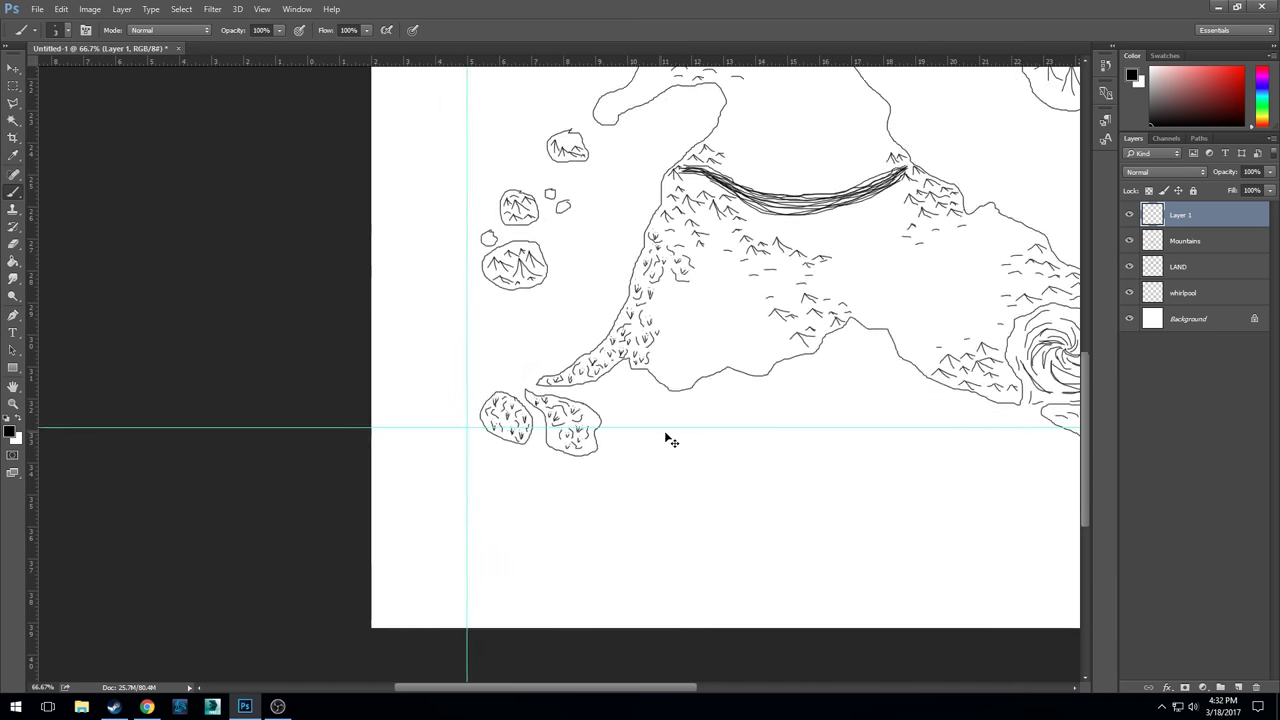
scroll(677, 446, down, 1)
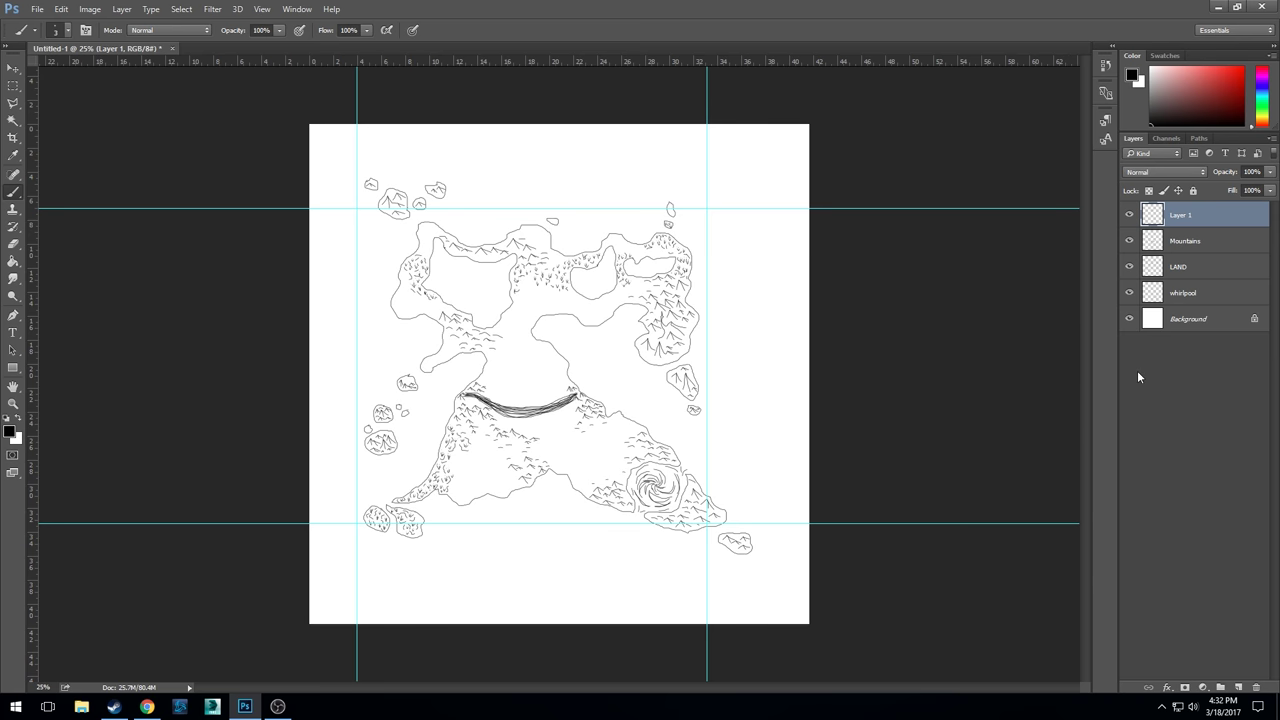
- Rename Layer 1 to 'swamp' and create a fresh empty Layer 1 above it
double_click(1183, 220)
text(t)
text(wamp)
key(Return)
click(1240, 682)
click(1237, 686)
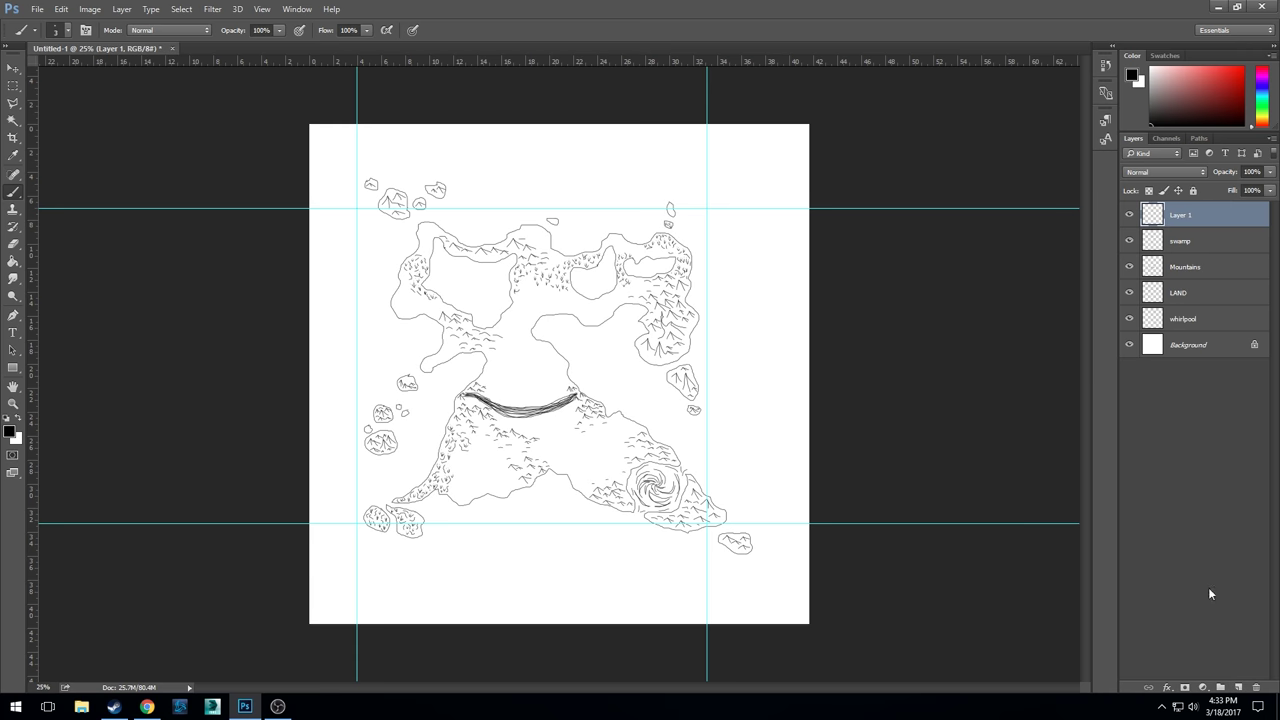
- Zoom in to 200% on the northern bay
key(ctrl+plus)
key(ctrl+plus)
key(ctrl+plus)
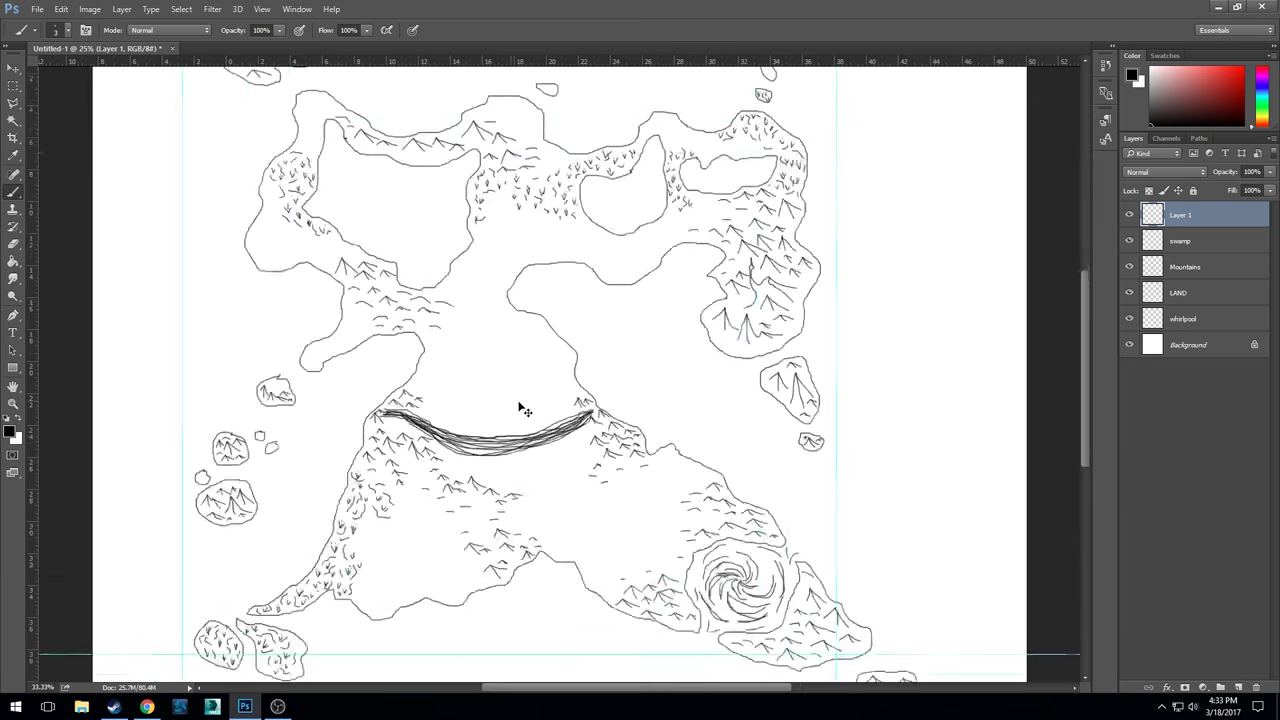
key(ctrl+plus)
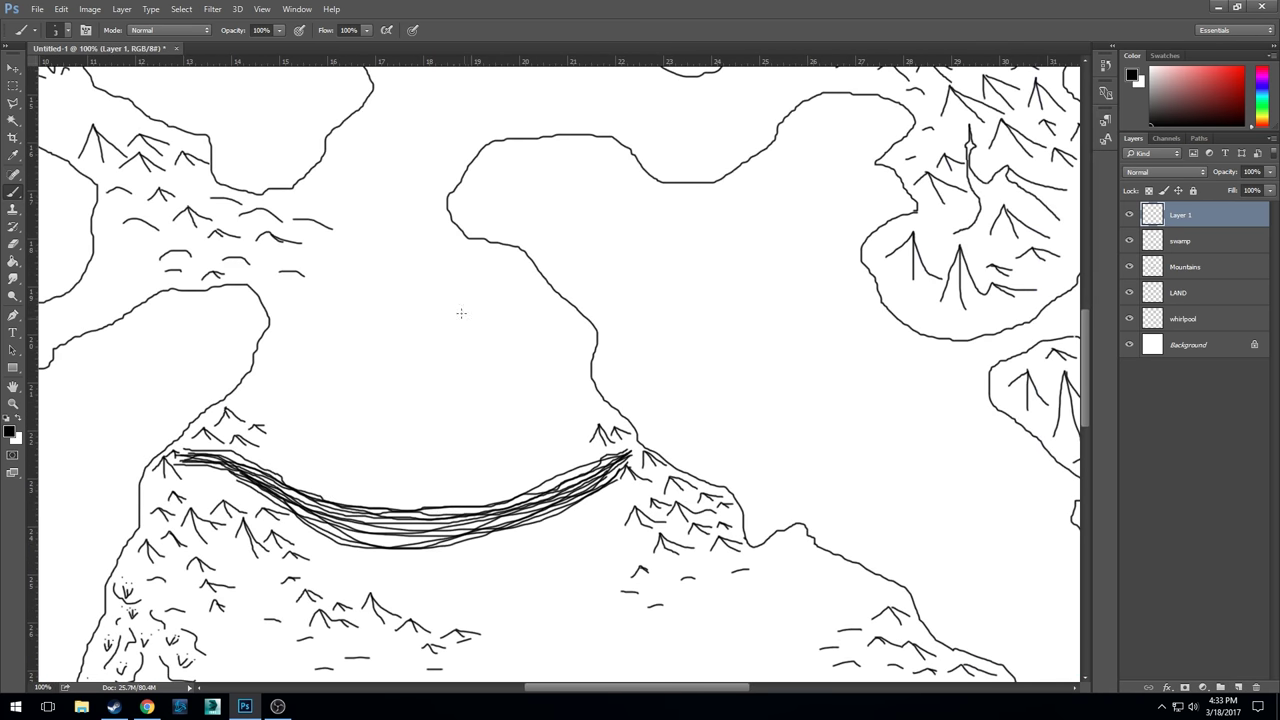
drag(462, 314, 557, 382)
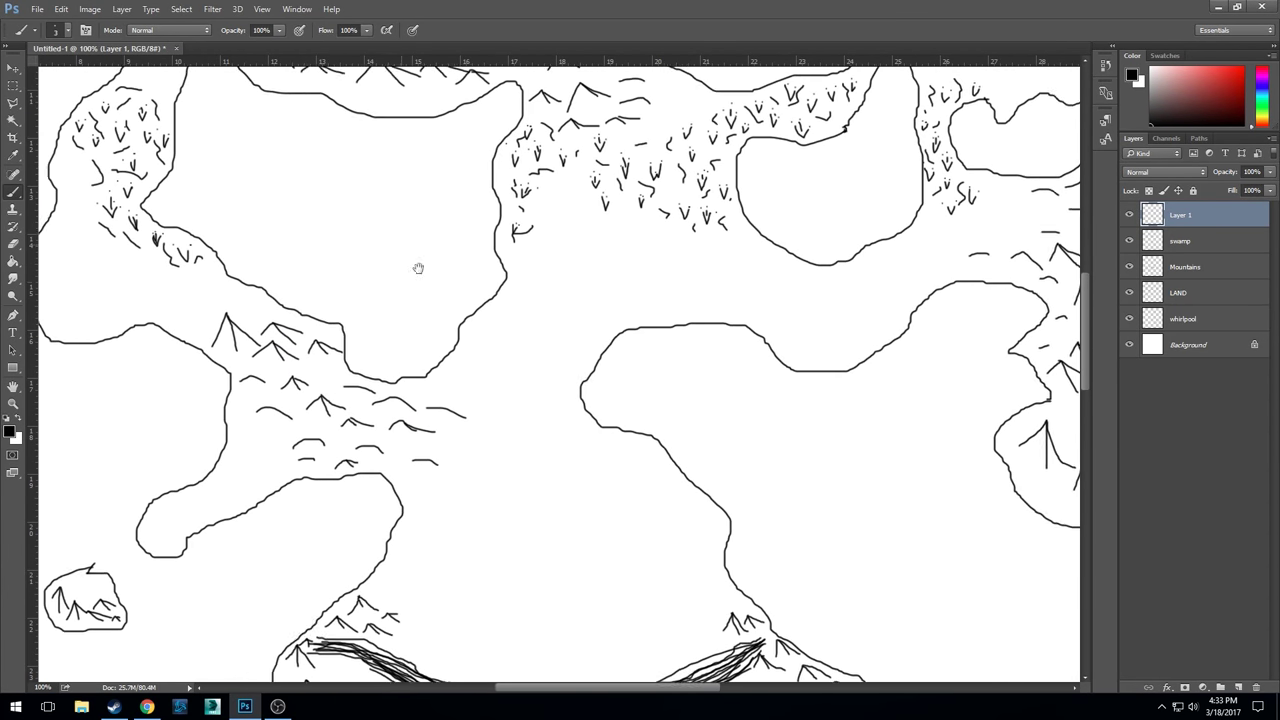
drag(417, 269, 459, 315)
key(ctrl+plus)
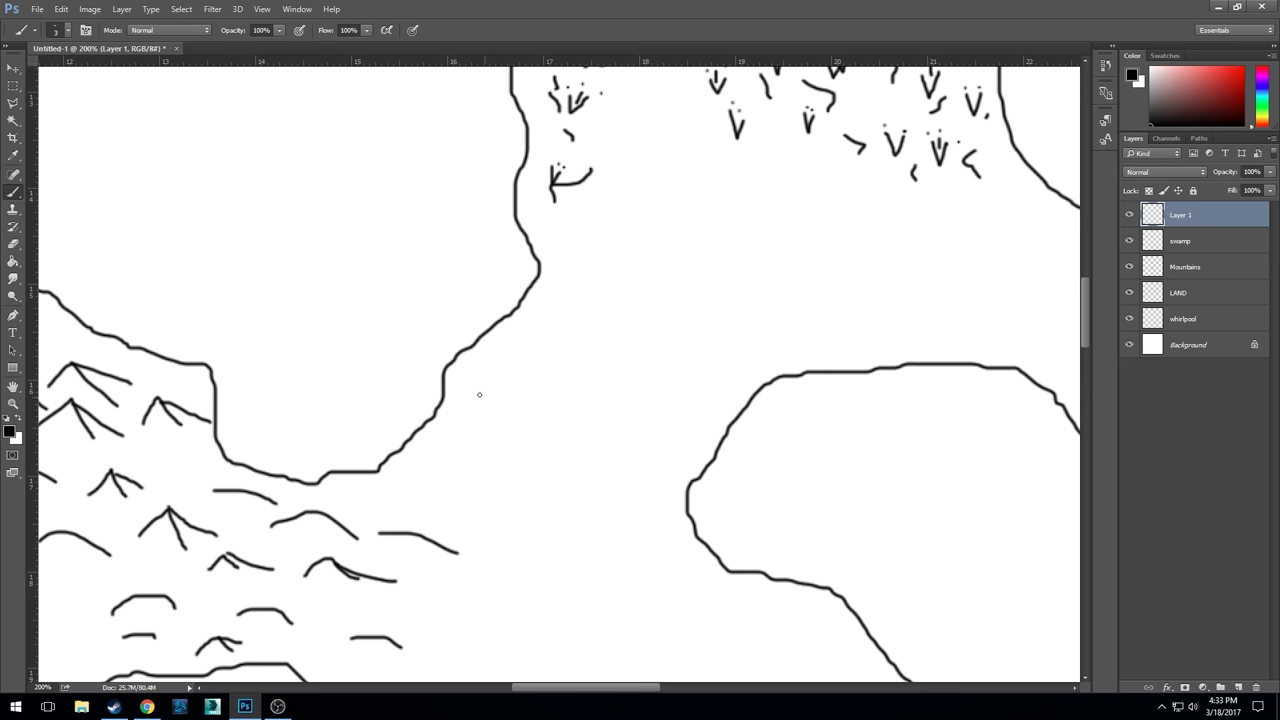
- Brush a stepped boat with a standing stick figure in the bay near the western shore
mouse_move(469, 396)
mouse_down()
mouse_move(551, 398)
mouse_move(536, 383)
mouse_move(471, 385)
mouse_move(483, 369)
mouse_move(543, 368)
mouse_up()
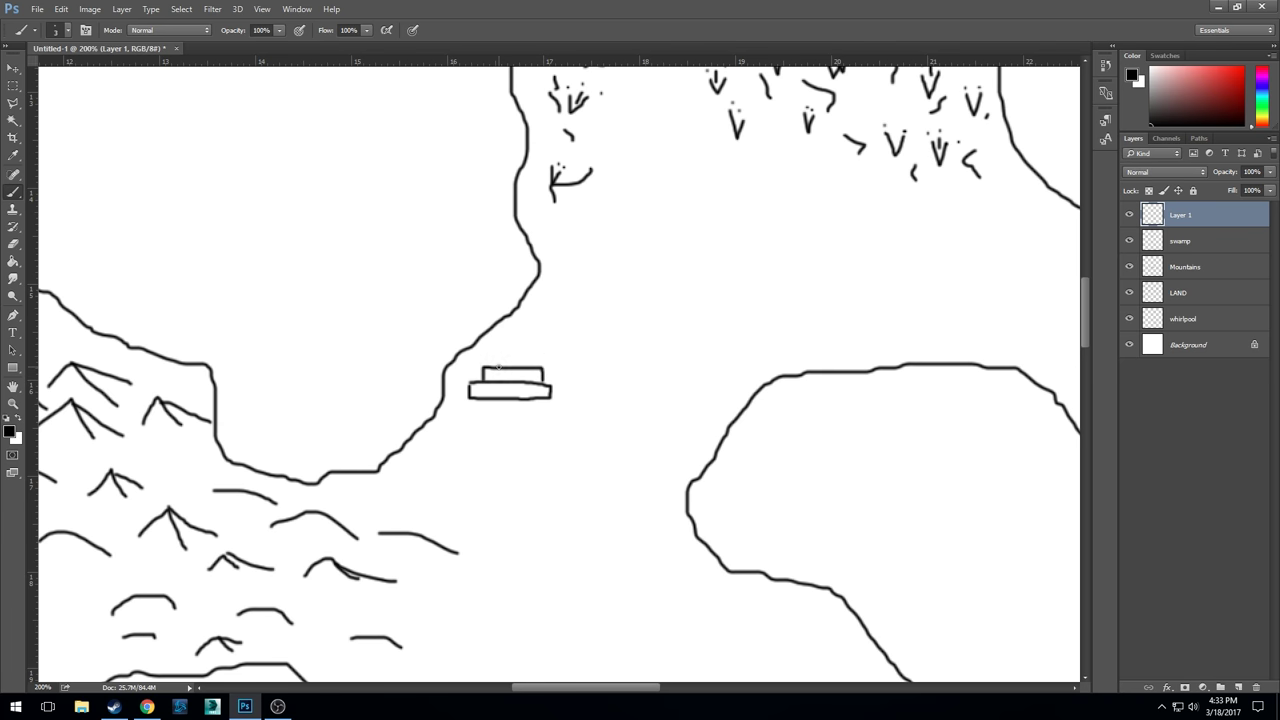
drag(499, 362, 532, 361)
drag(516, 339, 518, 325)
- Enclose the boat in a Polygonal Lasso selection
click(13, 103)
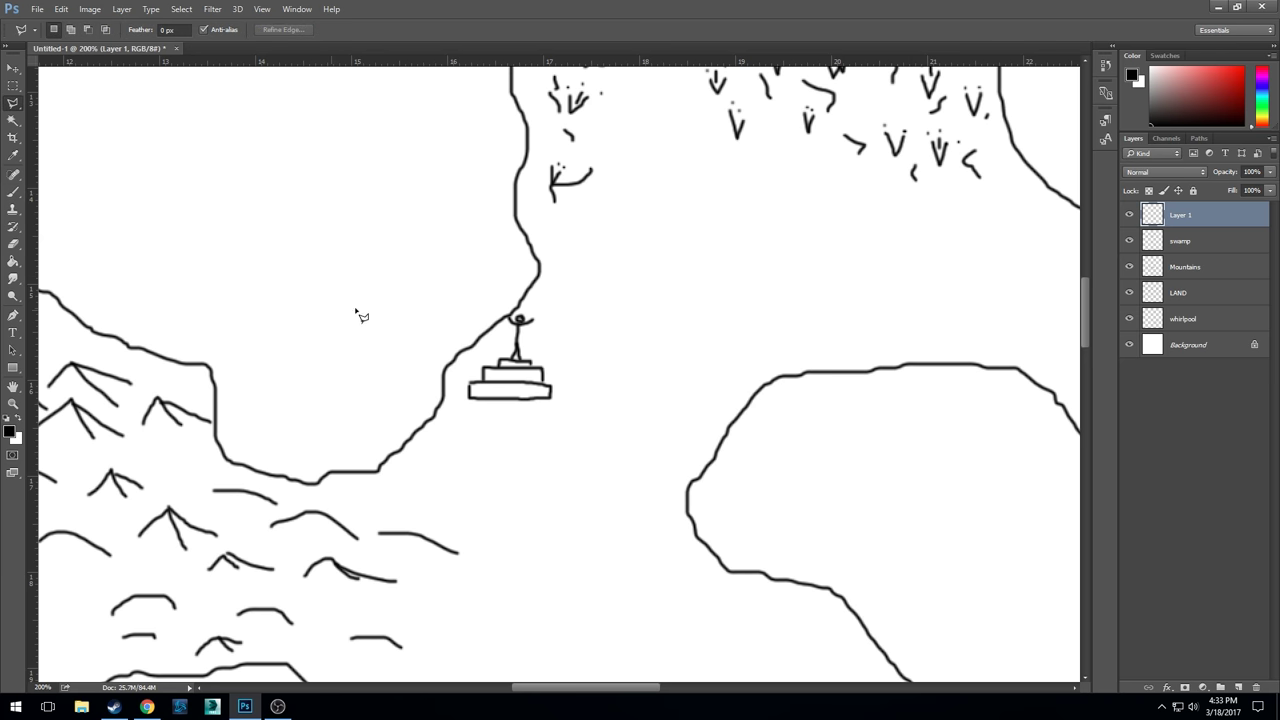
click(554, 322)
click(503, 286)
click(446, 323)
click(444, 395)
click(482, 426)
click(570, 425)
double_click(582, 372)
- Nudge the selected boat down into open water, deselect it, and zoom to 100%
click(13, 67)
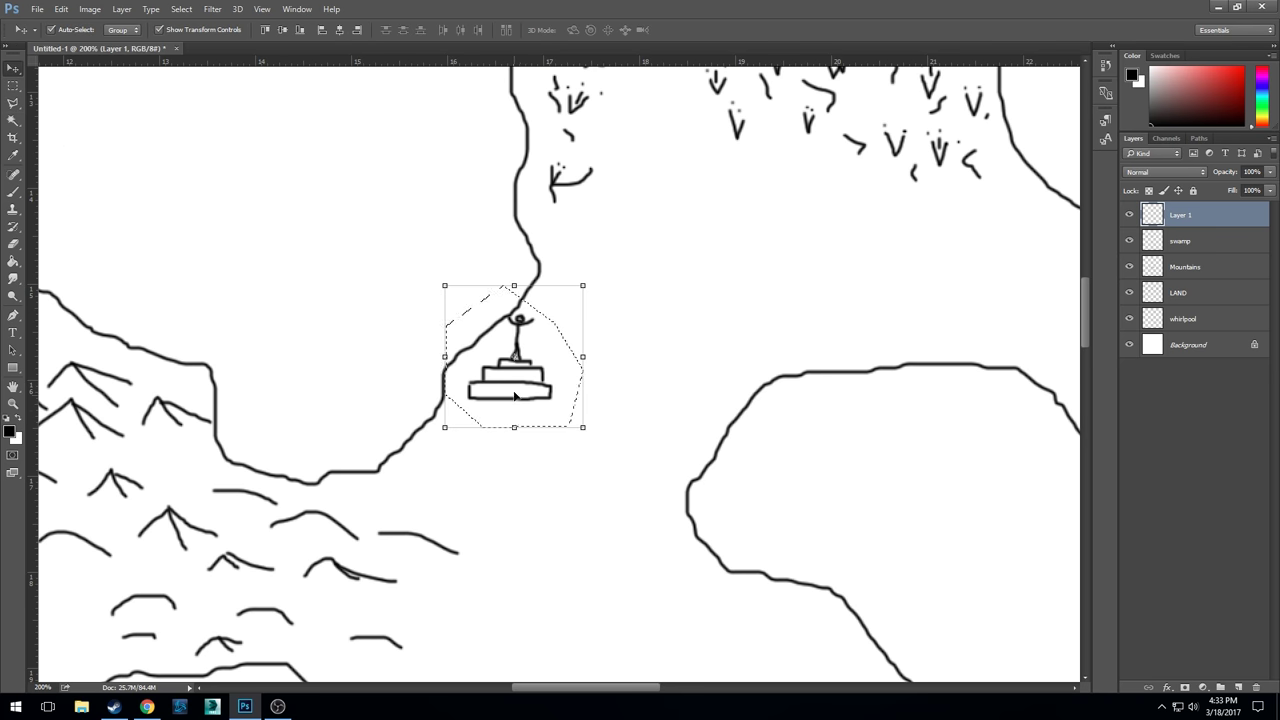
drag(523, 368, 531, 381)
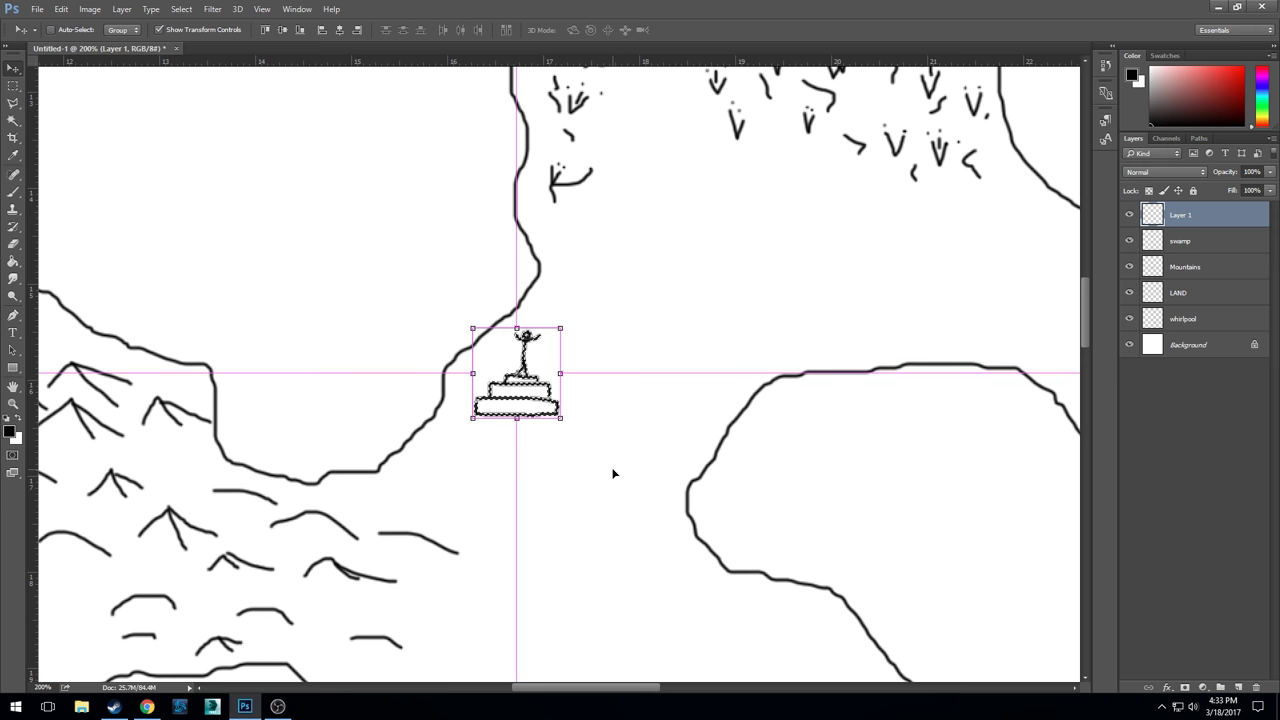
click(617, 478)
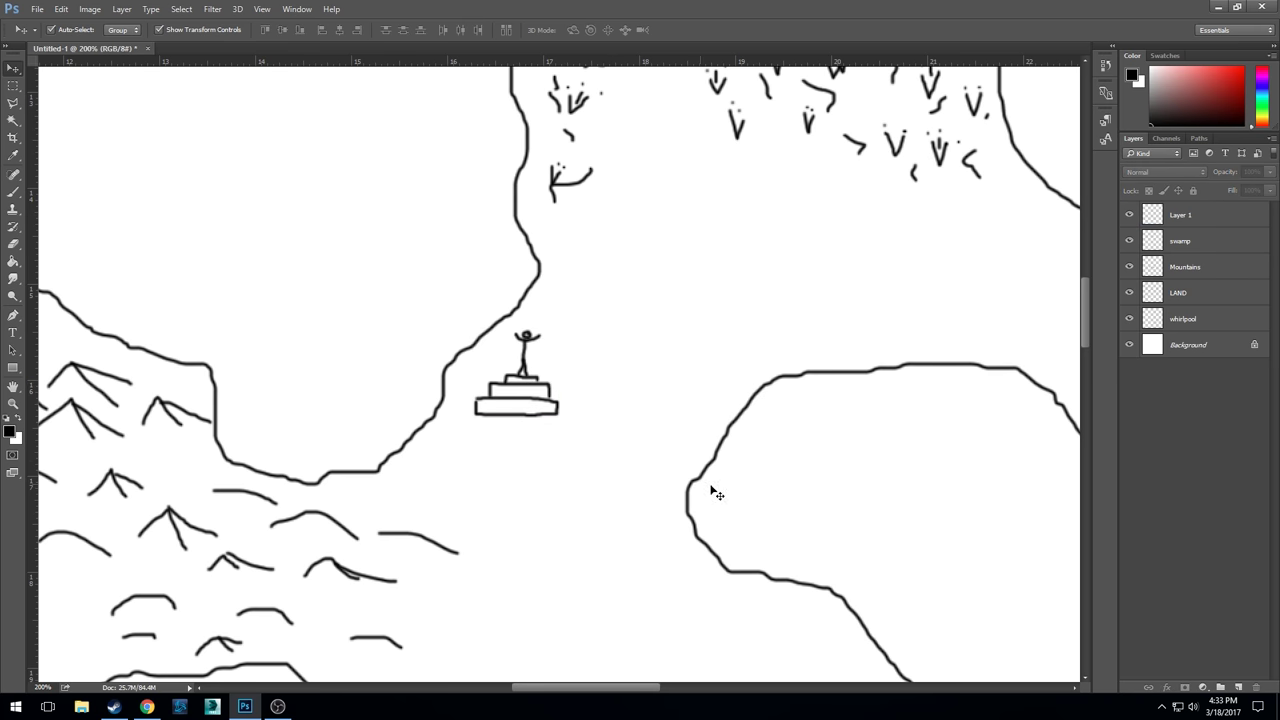
drag(735, 251, 489, 429)
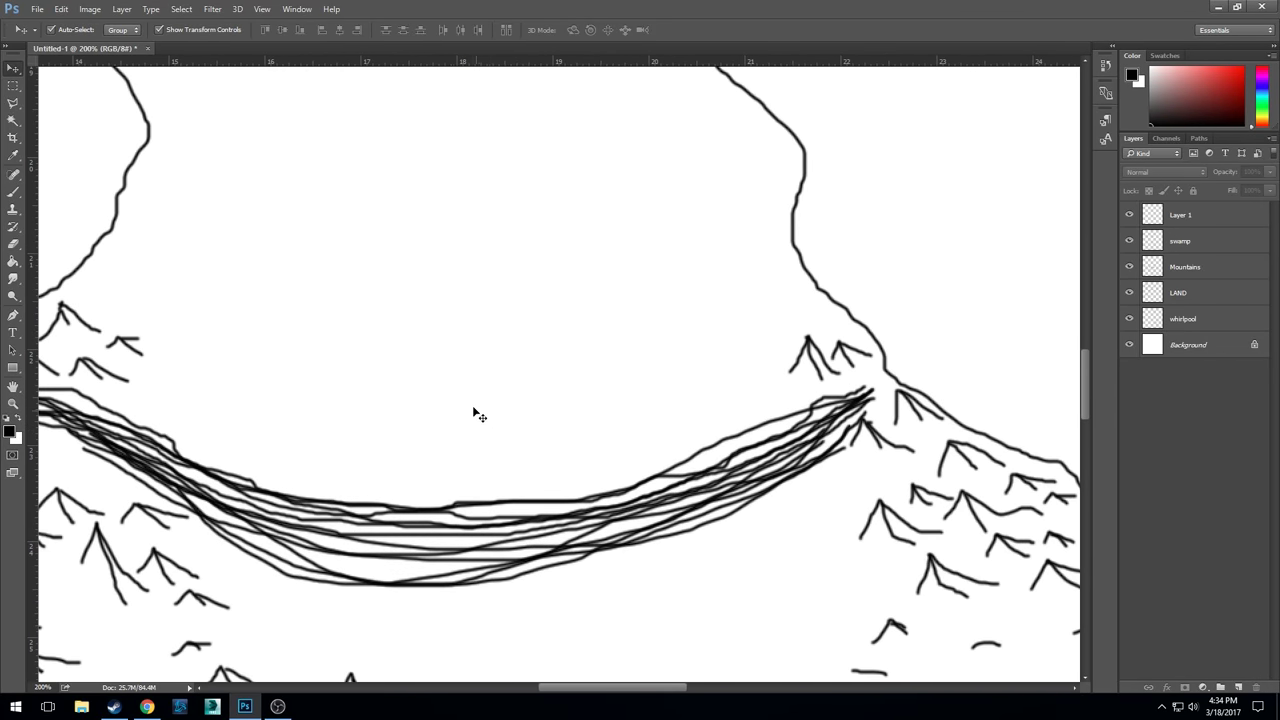
drag(419, 225, 463, 354)
key(ctrl+minus)
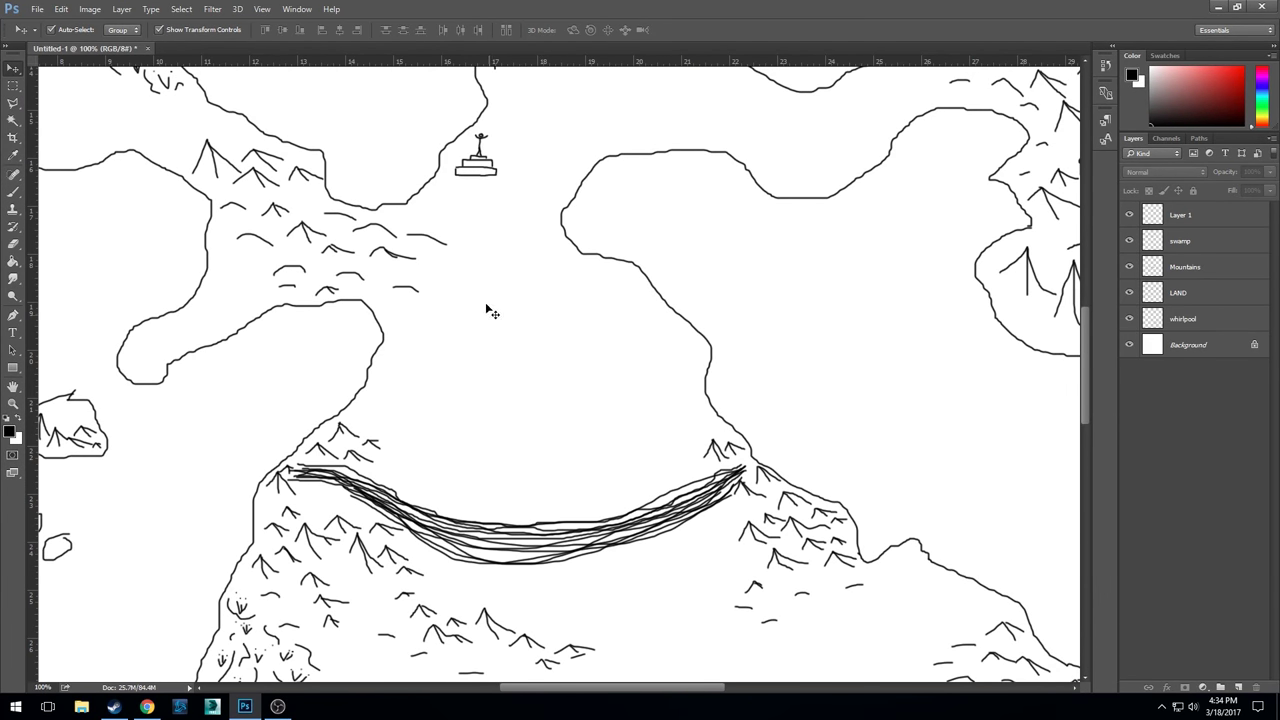
- Duplicate the boat onto a spot down-right of the original
click(480, 170)
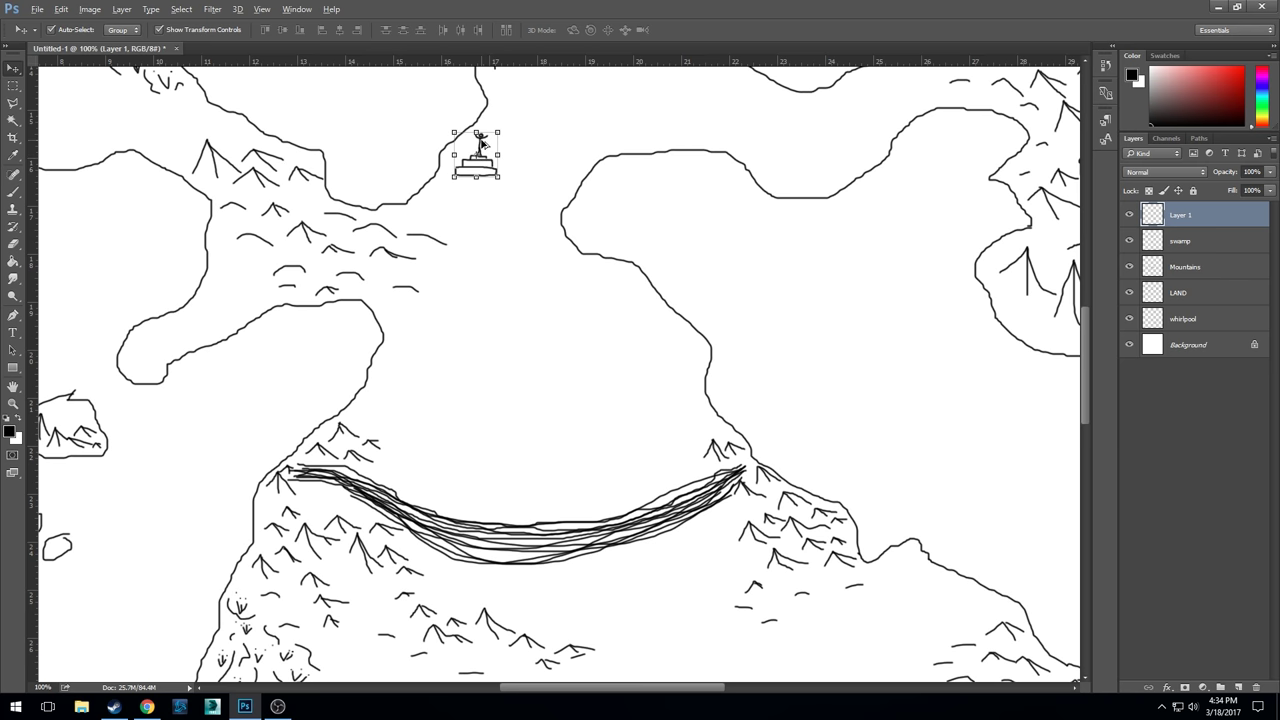
drag(482, 143, 527, 300)
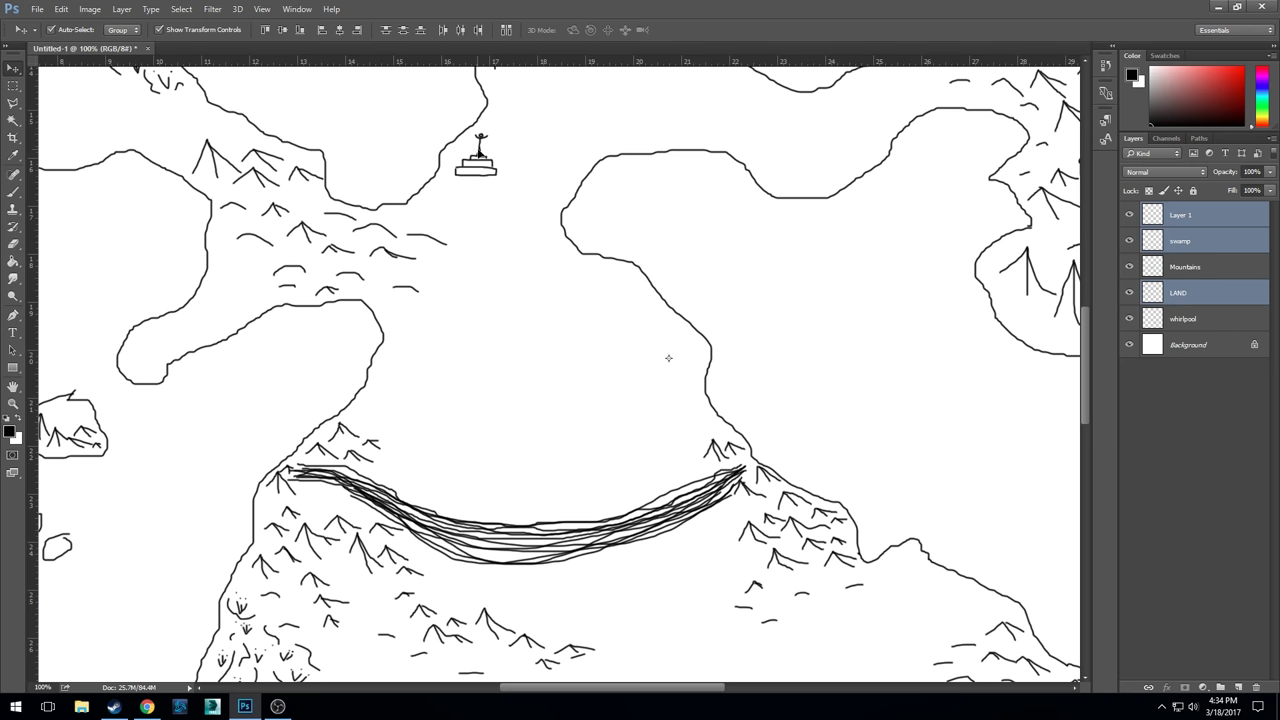
click(1192, 212)
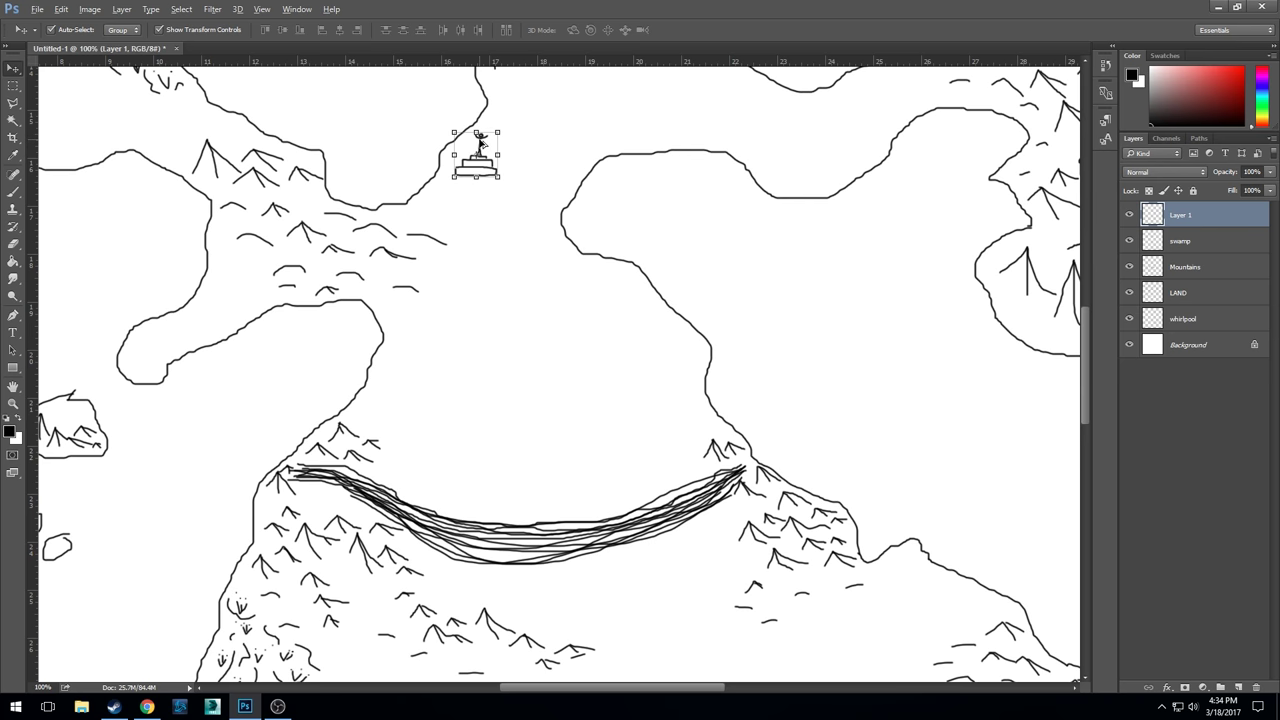
drag(482, 143, 532, 484)
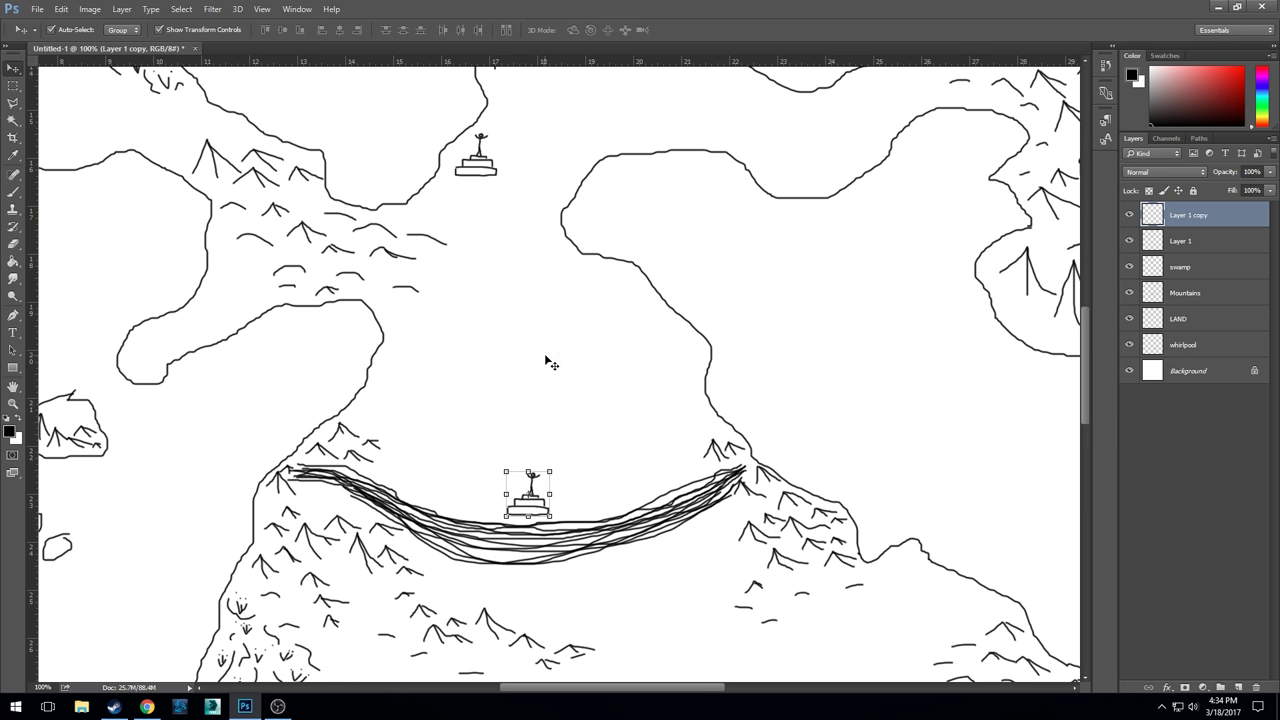
- Copy the shrine drawing from near the bridge to beside the whirlpool, then select the Mountains layer
drag(640, 414, 387, 124)
click(283, 199)
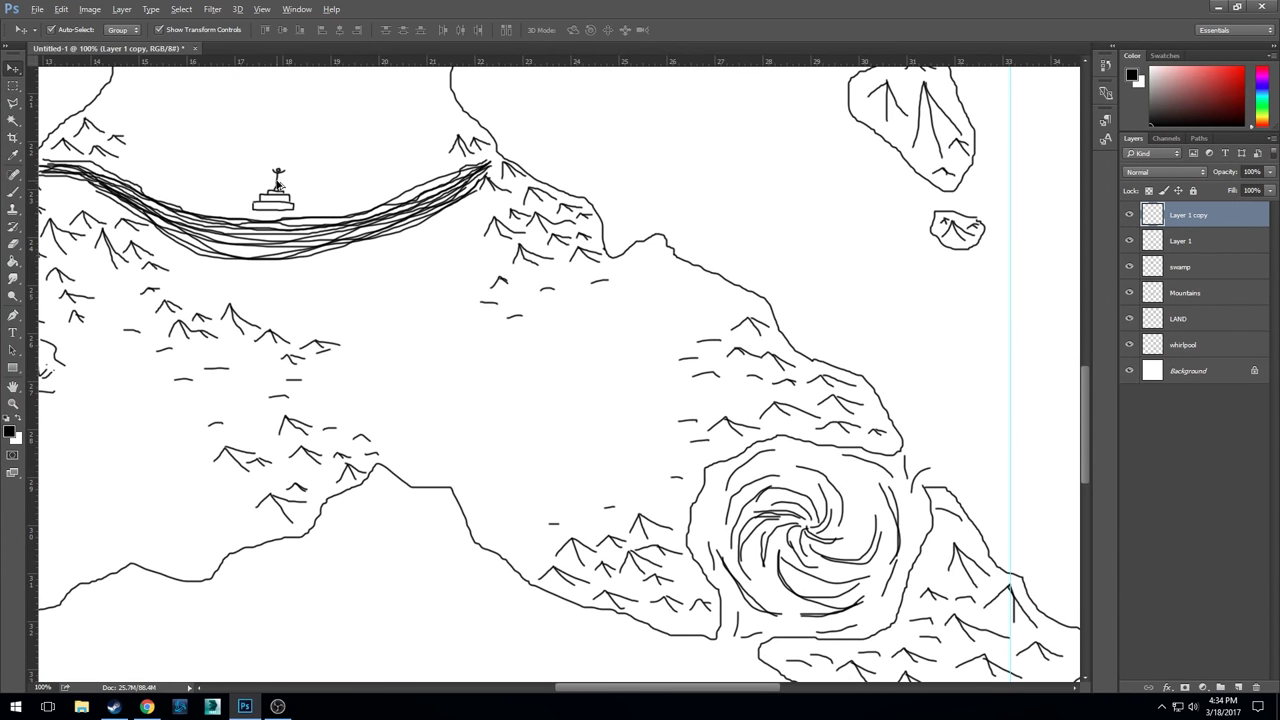
drag(278, 183, 676, 455)
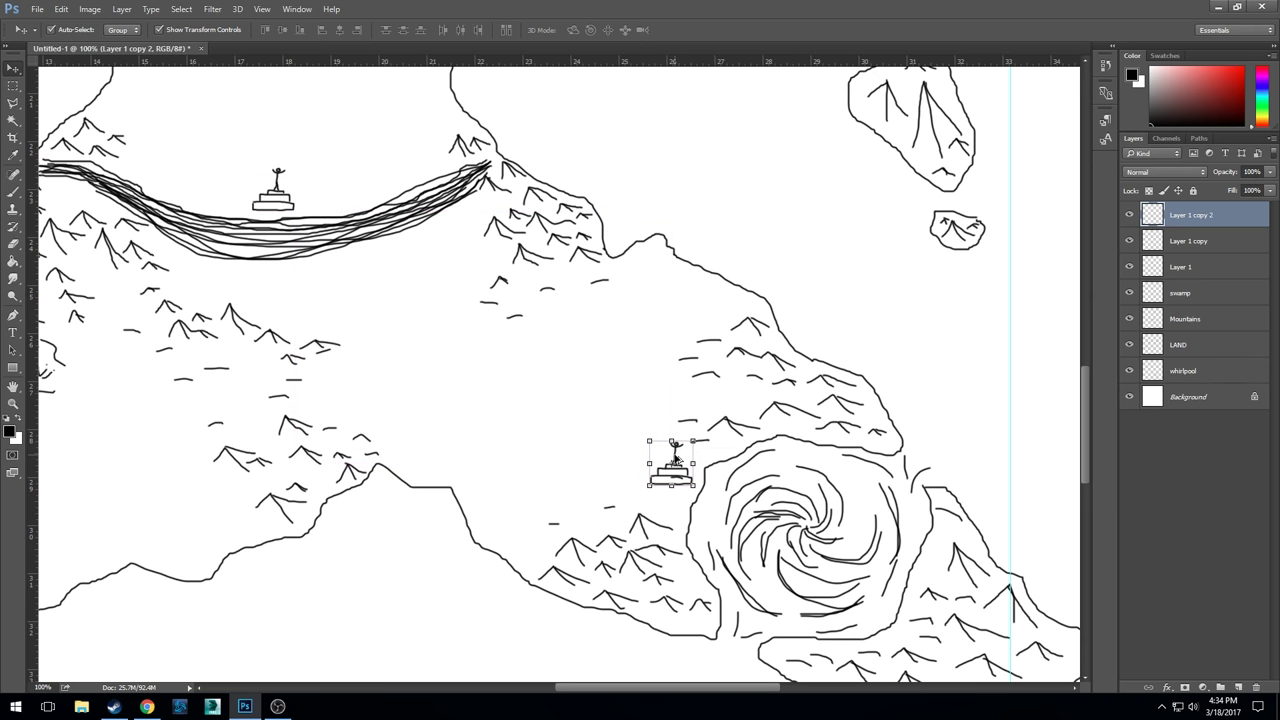
click(1213, 320)
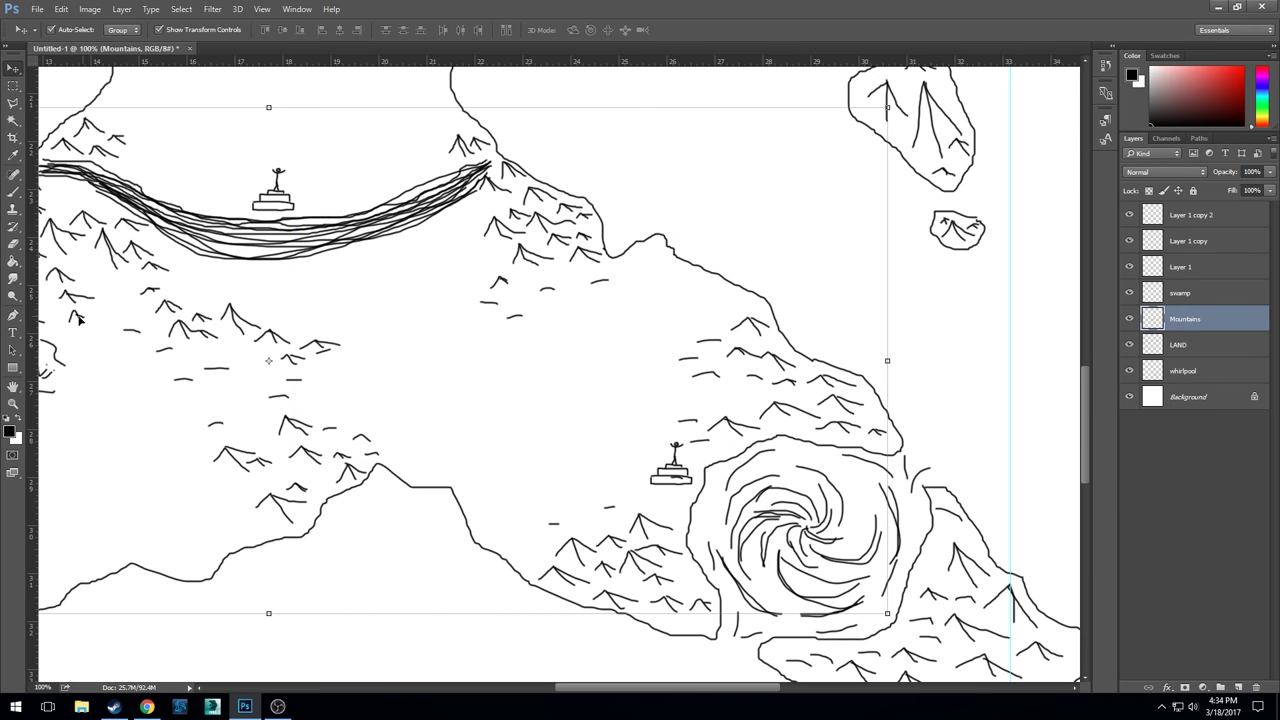
click(13, 243)
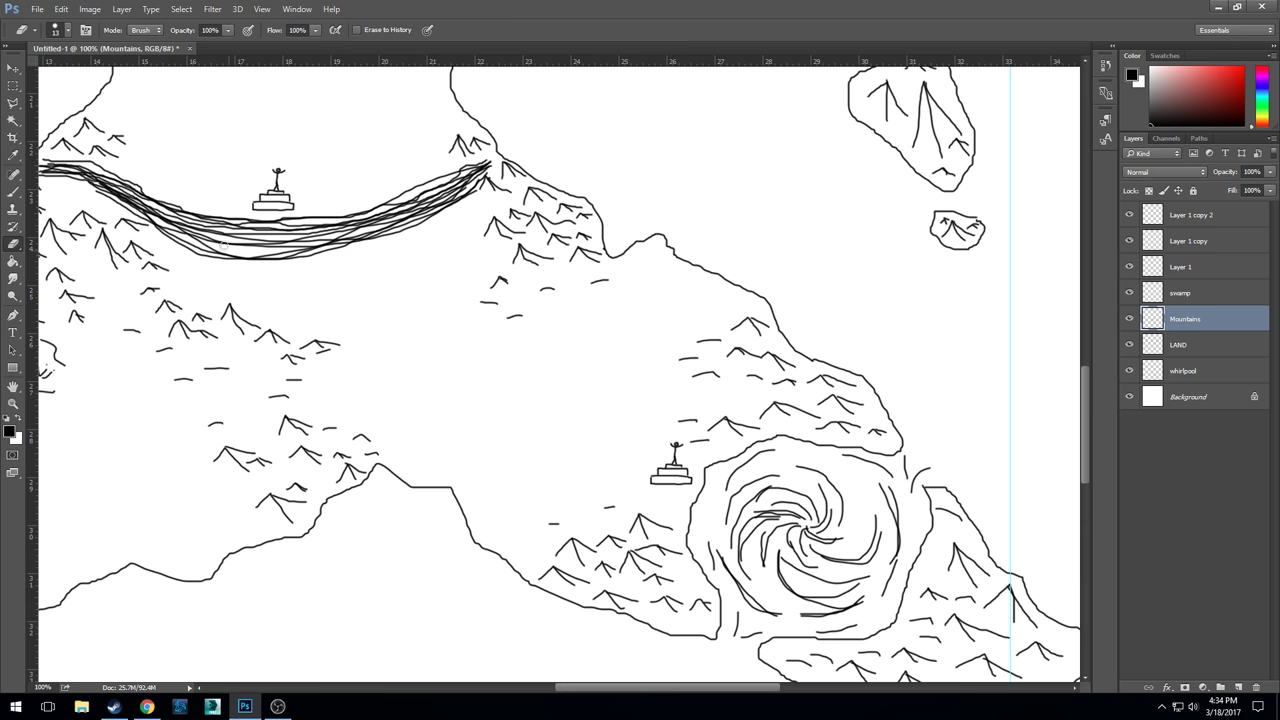
click(13, 68)
click(490, 368)
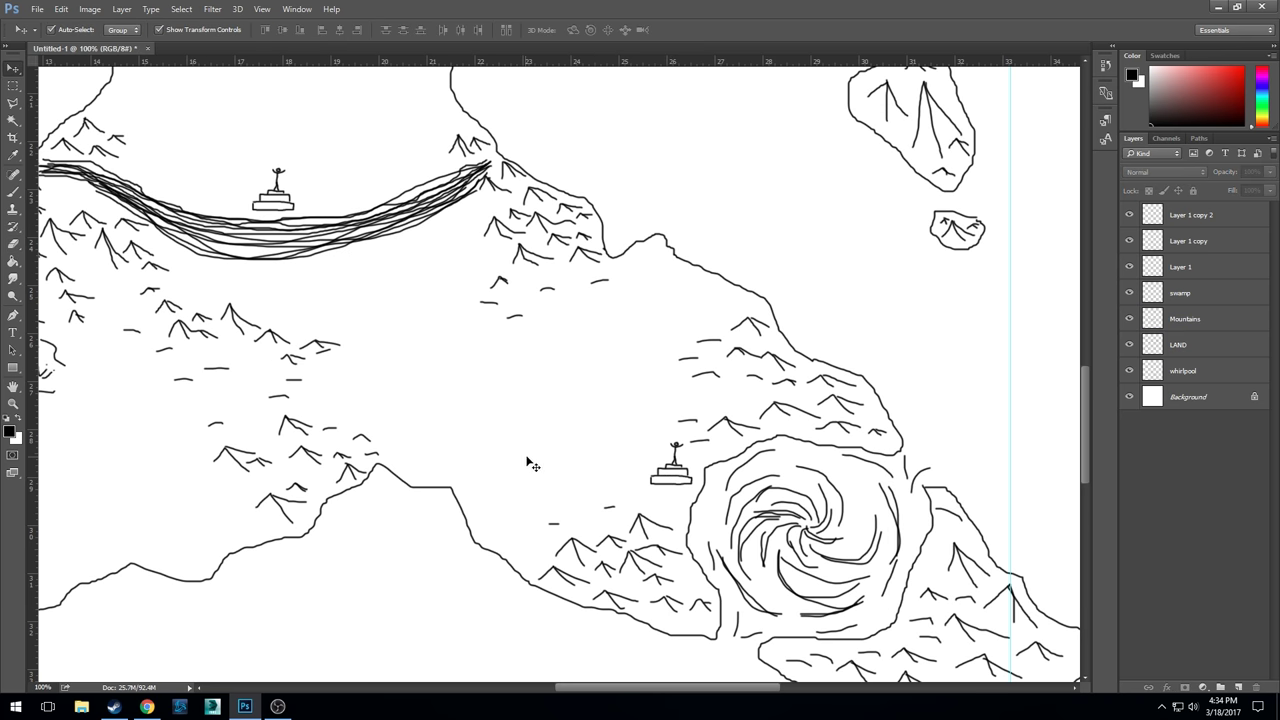
- Merge the three shrine copy layers with Ctrl+E and rename the result 'shrine'
key(ctrl+minus)
key(ctrl+minus)
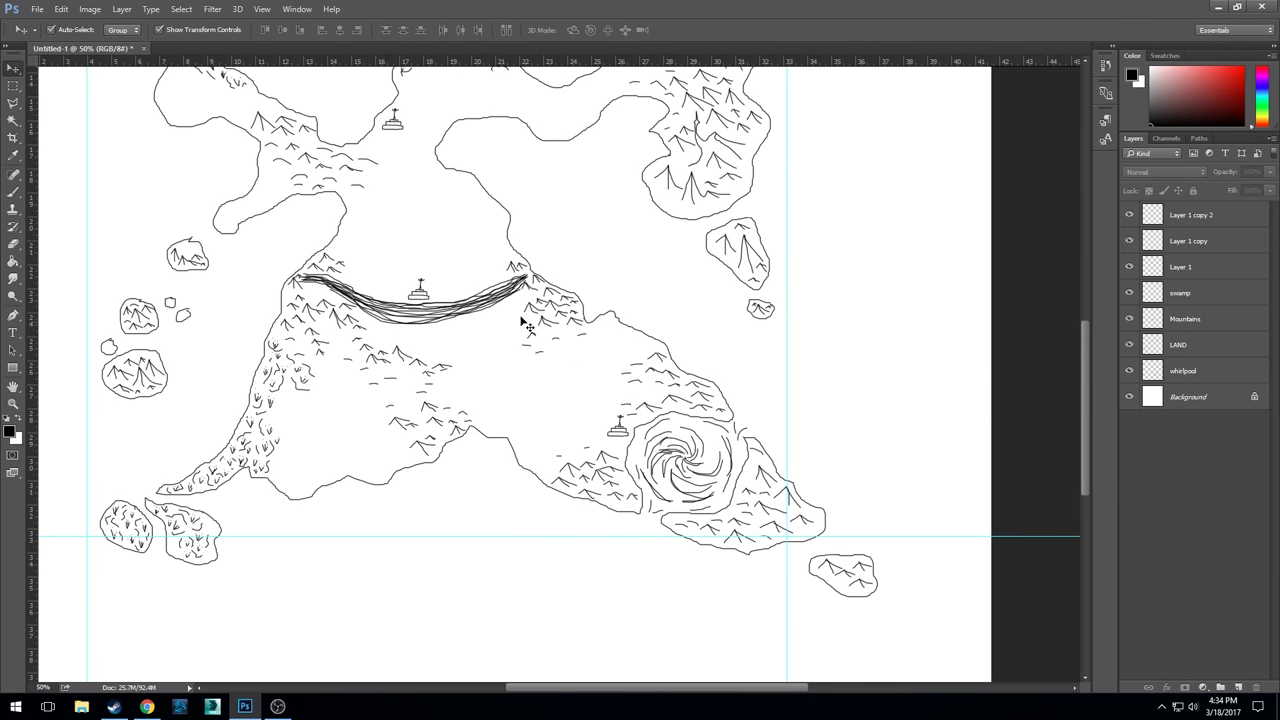
drag(462, 216, 530, 376)
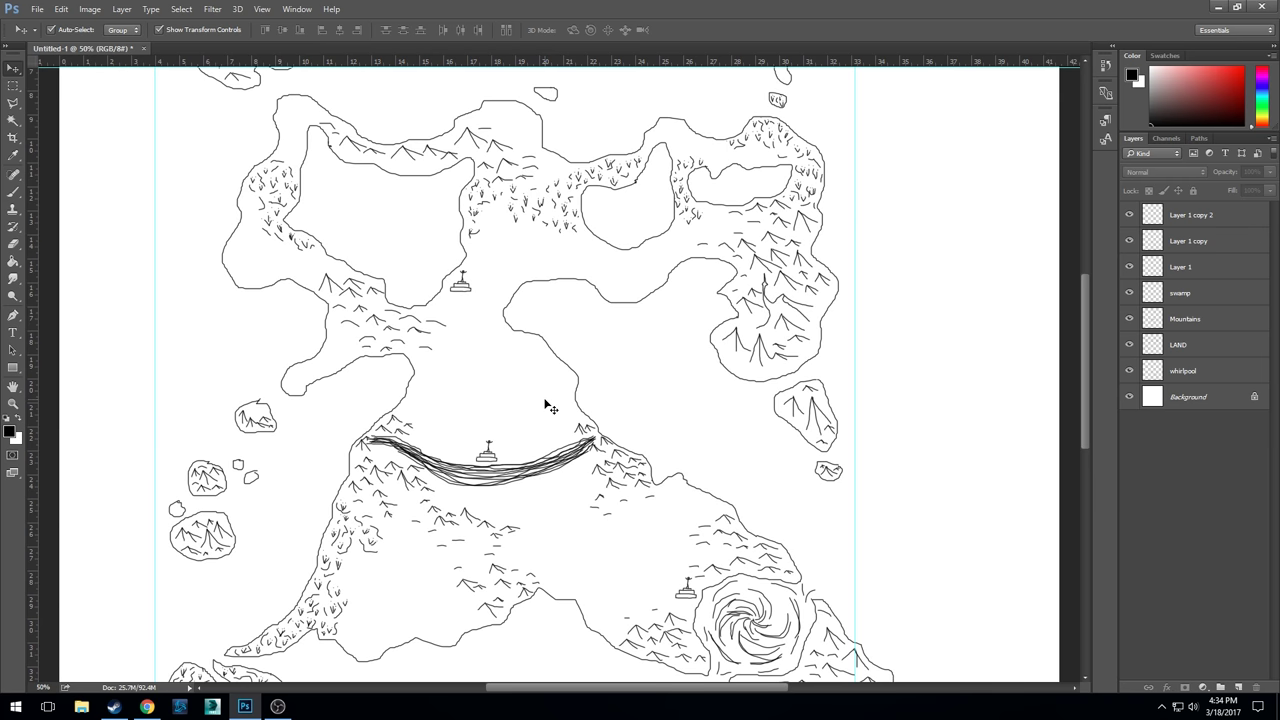
click(1191, 222)
key(ctrl+e)
key(ctrl+e)
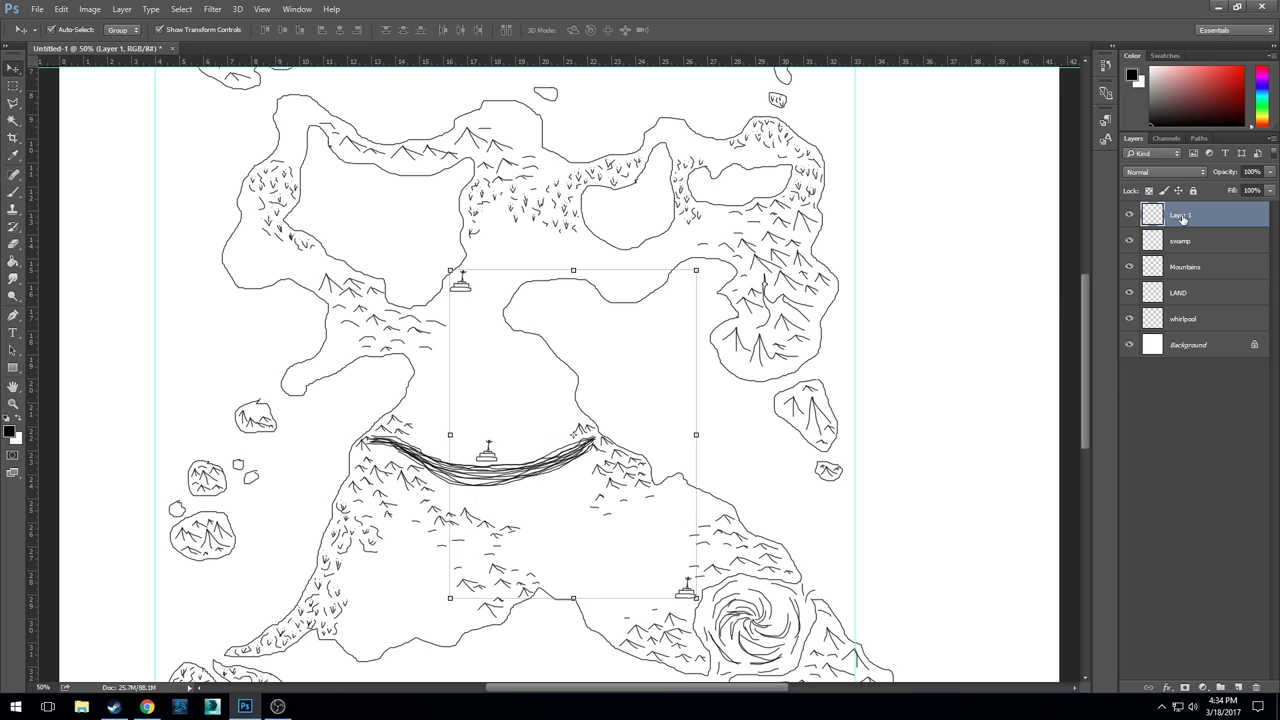
double_click(1182, 216)
text(shrine)
key(Return)
- Add a new empty layer directly above the Background layer
click(580, 382)
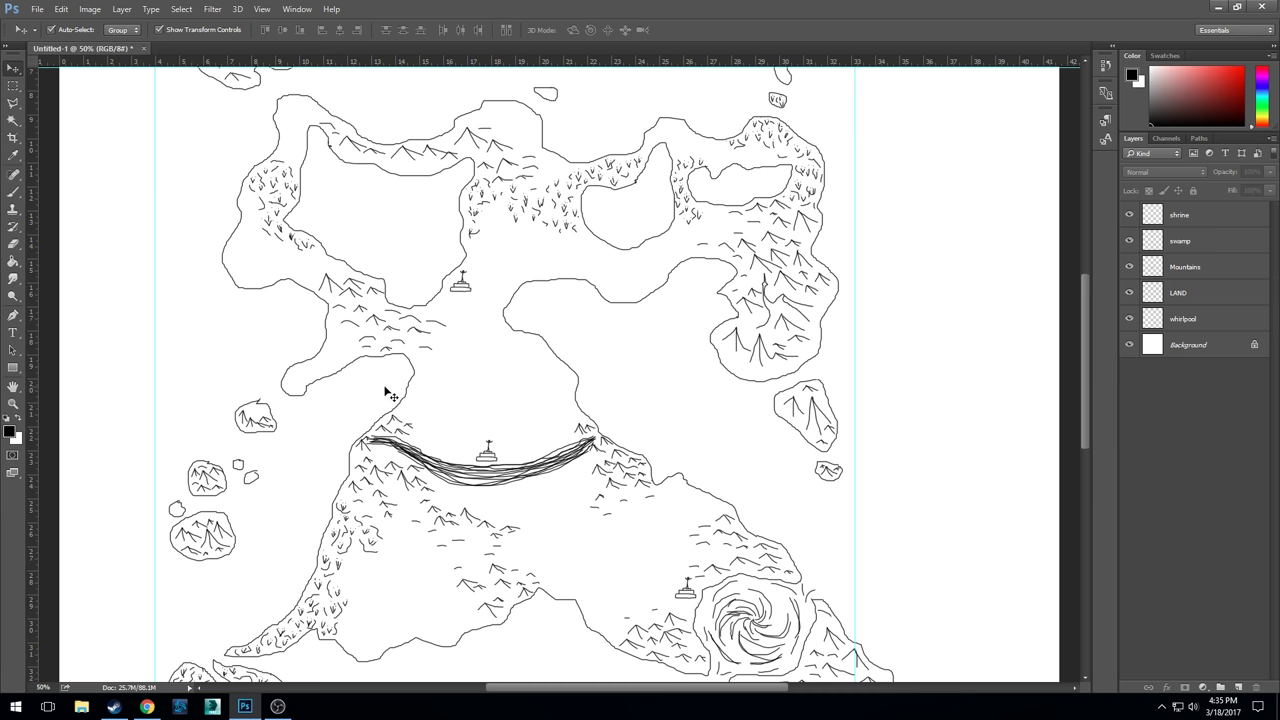
click(1194, 345)
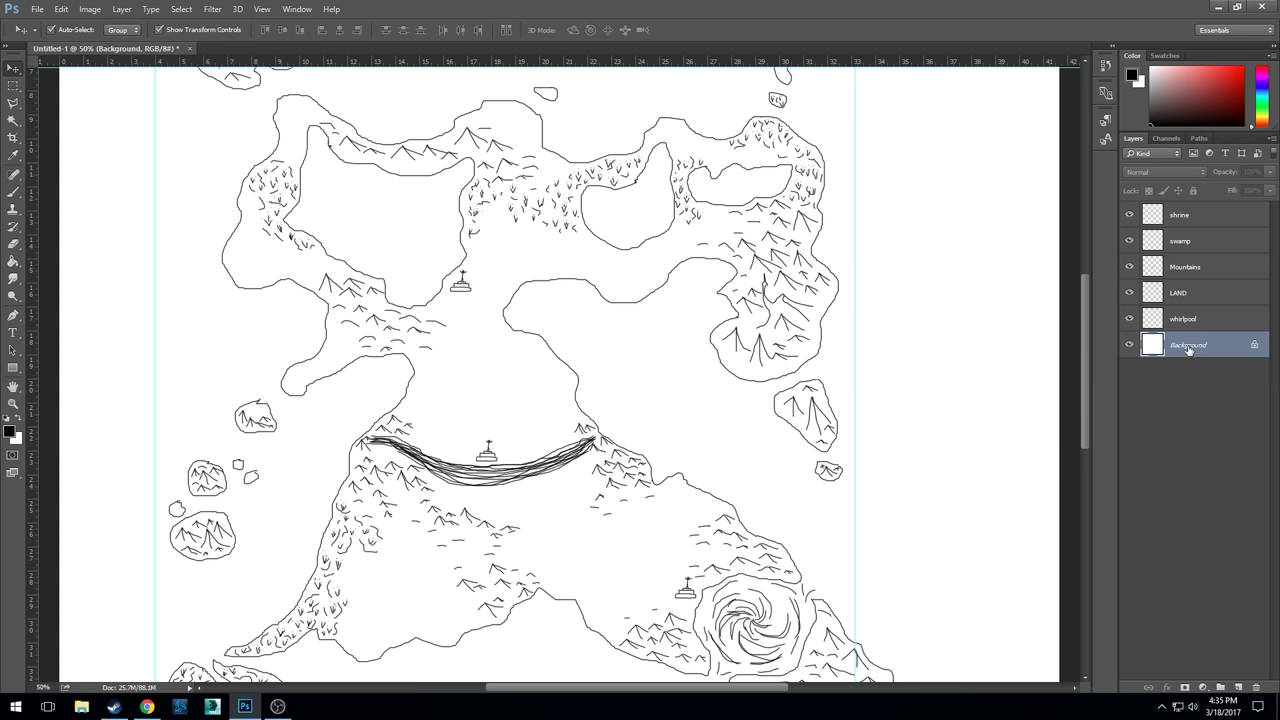
click(1238, 687)
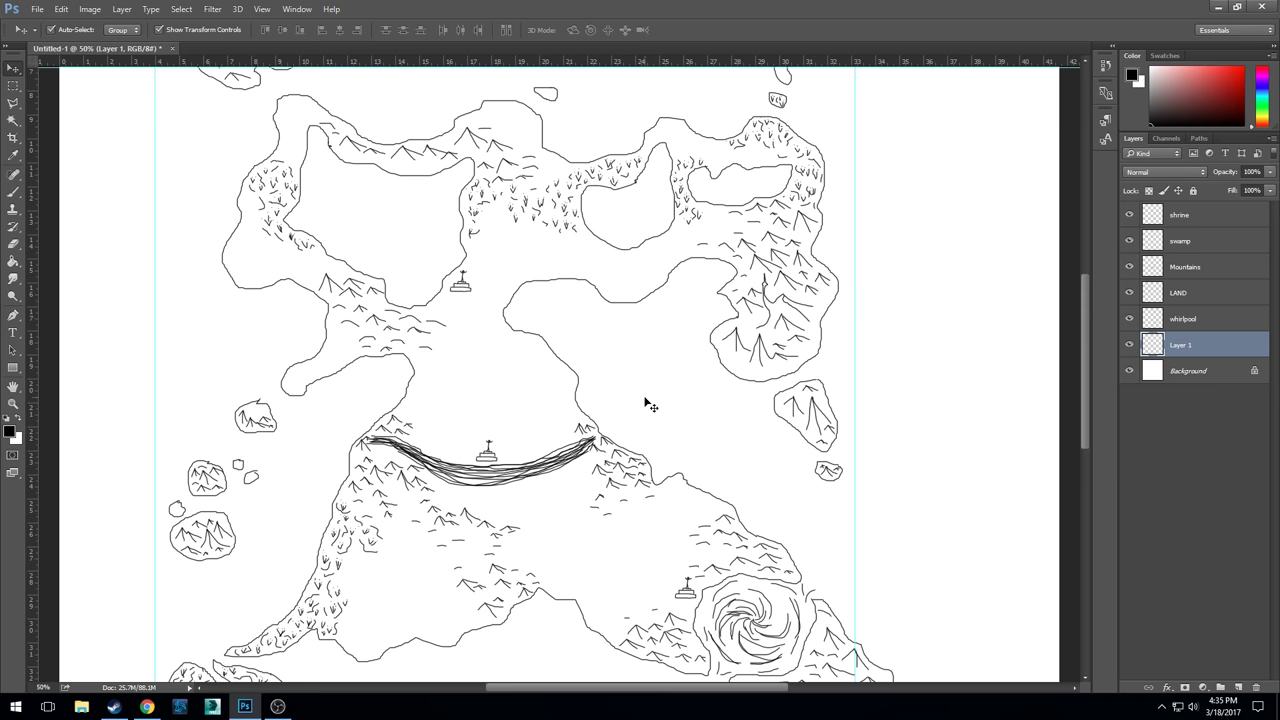
drag(604, 355, 618, 328)
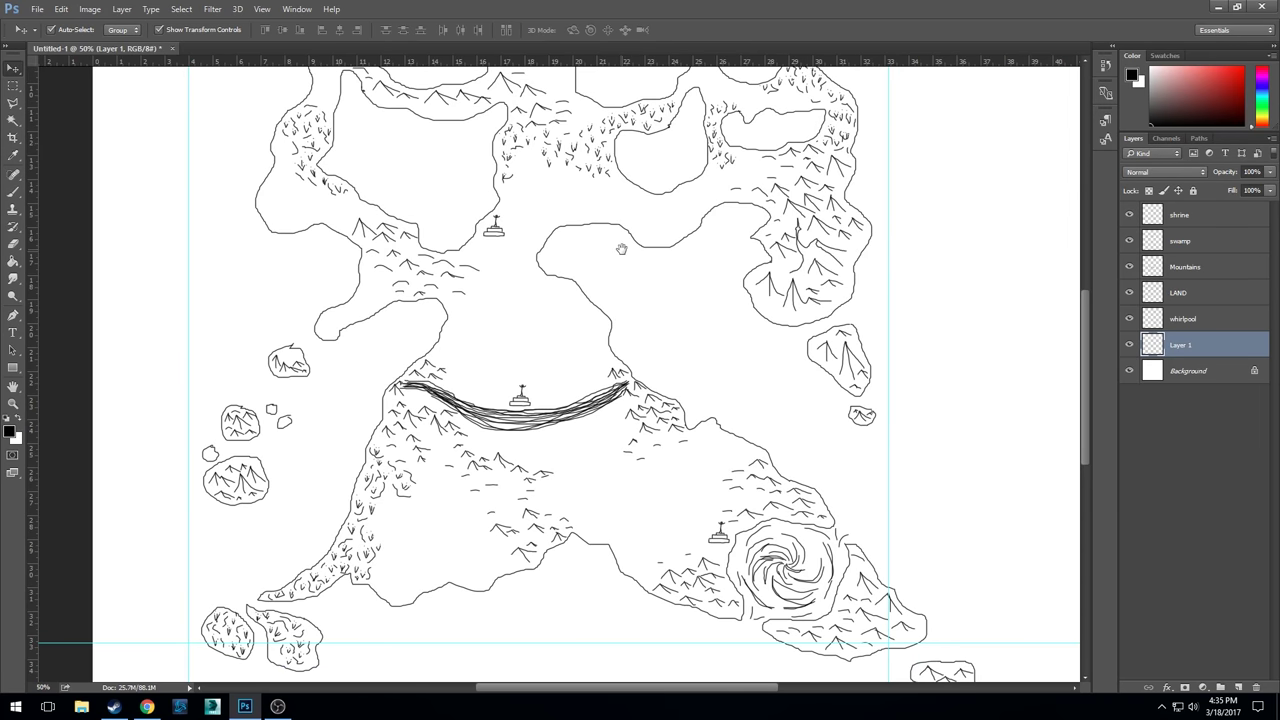
- Select all the water areas with the Magic Wand on the LAND layer
drag(619, 248, 624, 338)
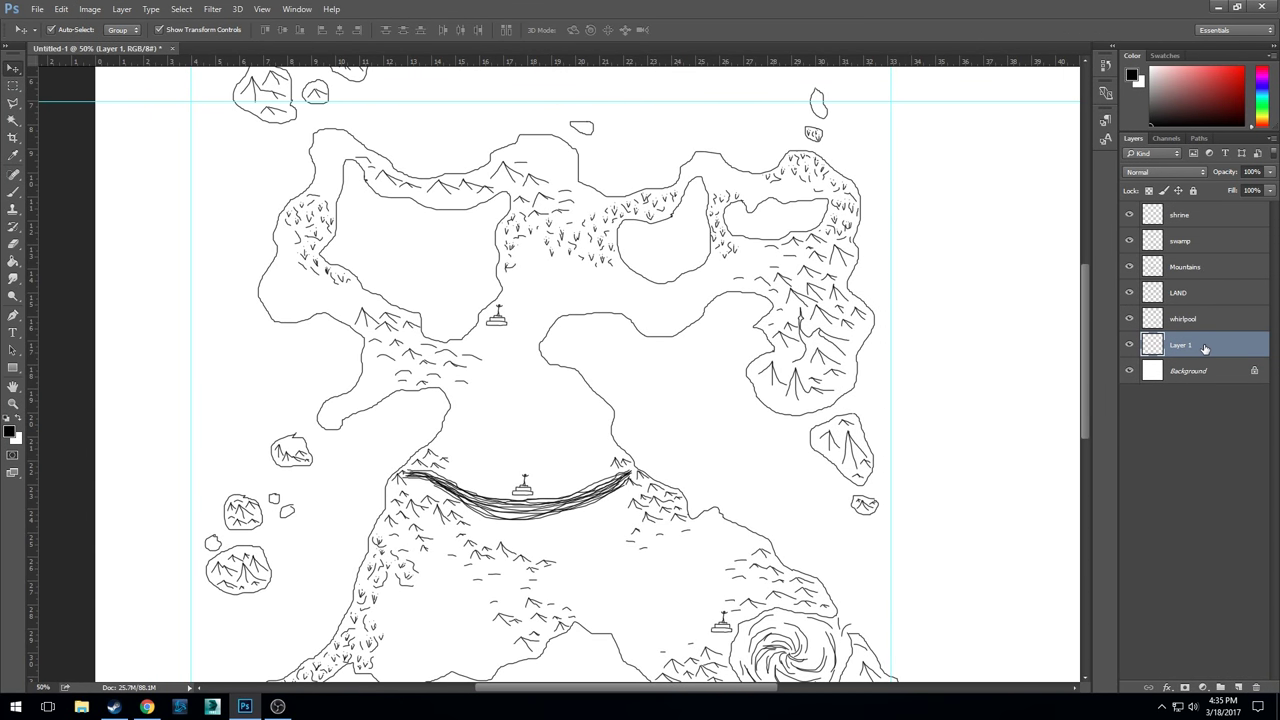
click(13, 121)
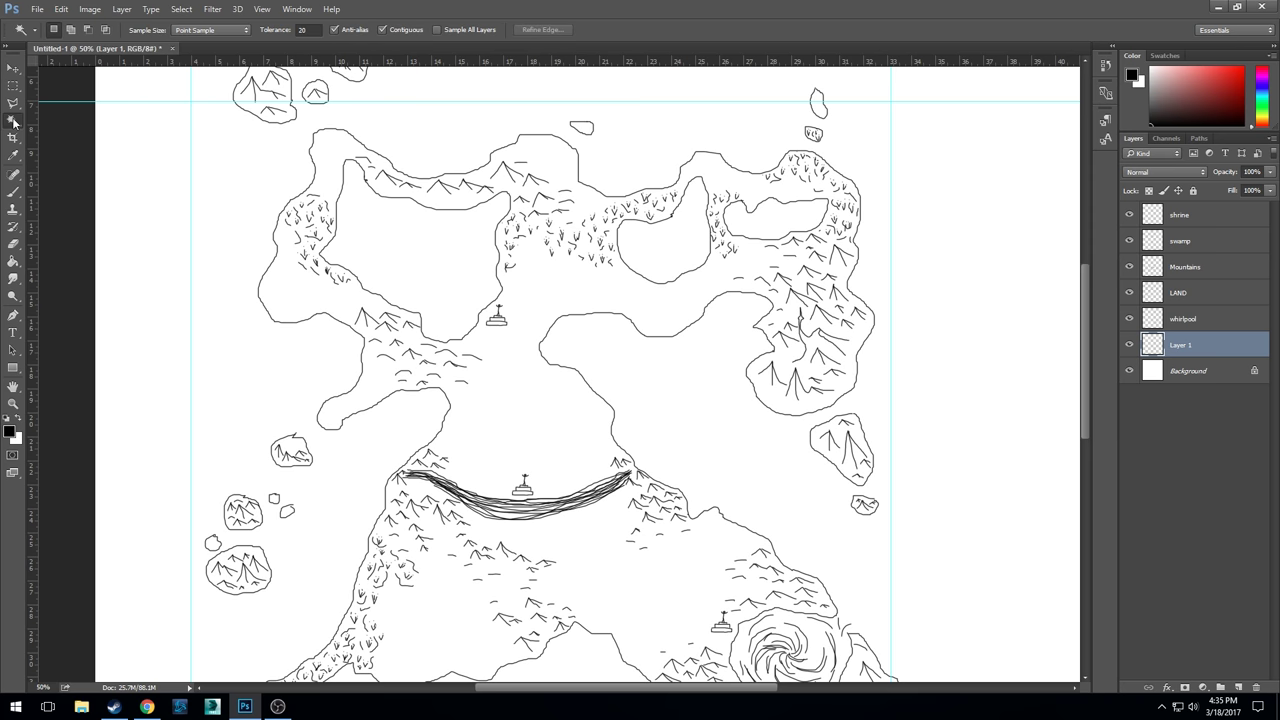
click(1190, 295)
click(714, 490)
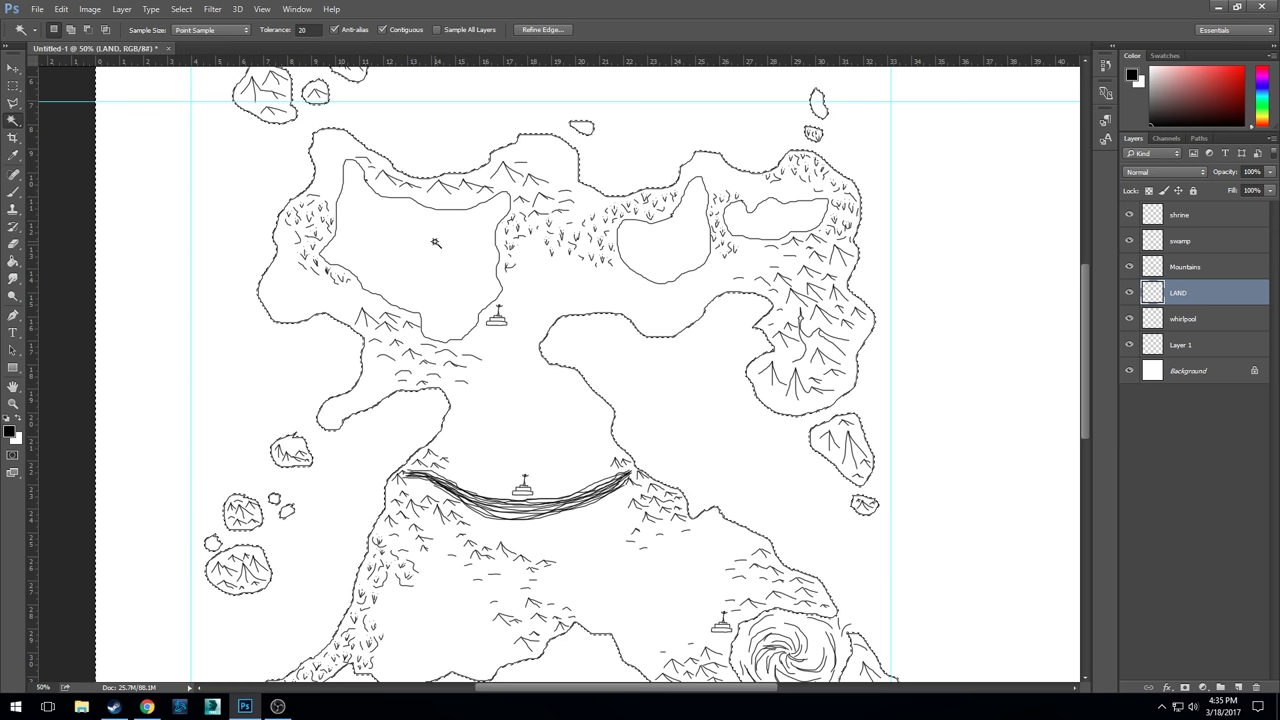
key(shift)
- Fill the water selection with blue on the empty layer and rename it 'ocean'
click(1185, 344)
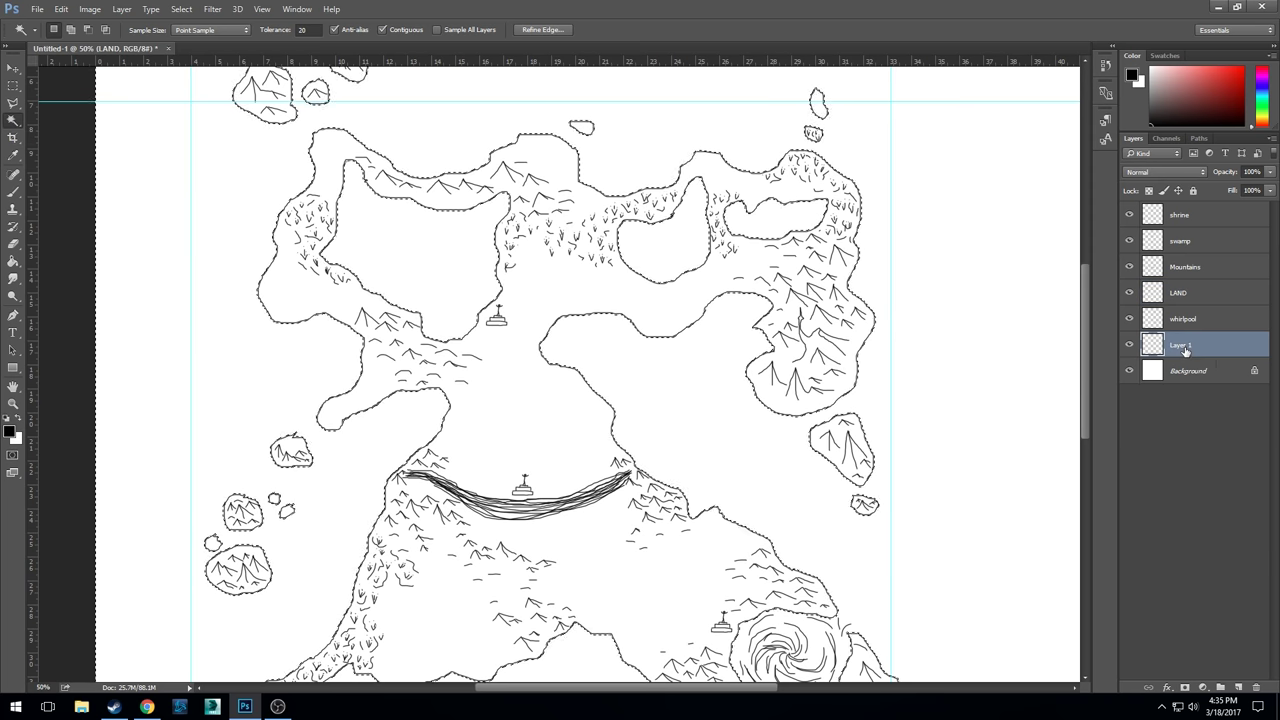
click(17, 419)
click(9, 431)
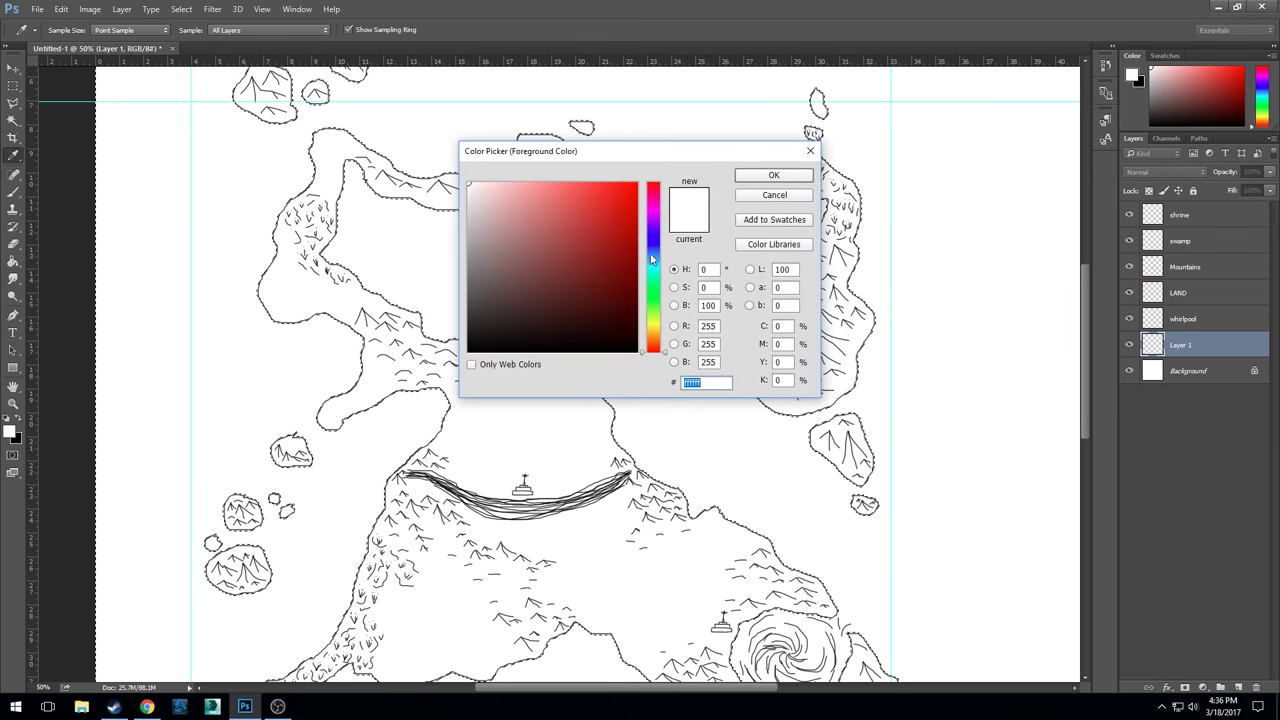
click(775, 176)
key(w)
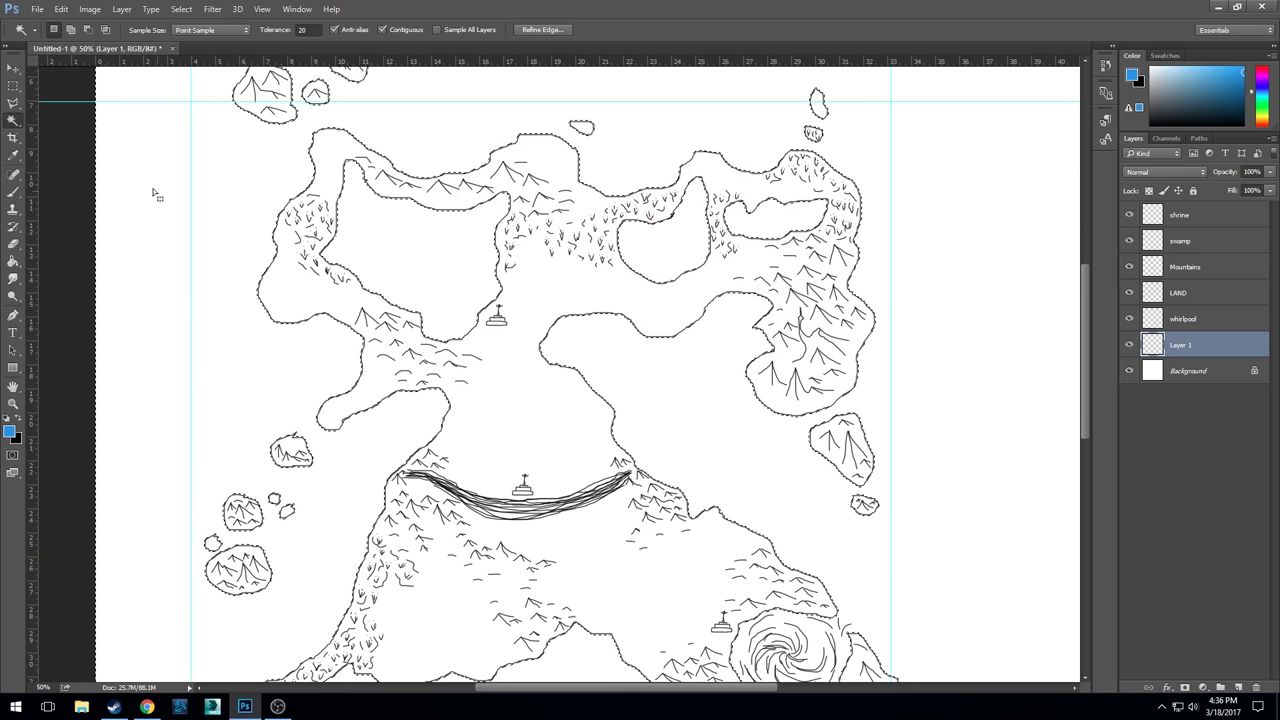
click(13, 260)
click(410, 336)
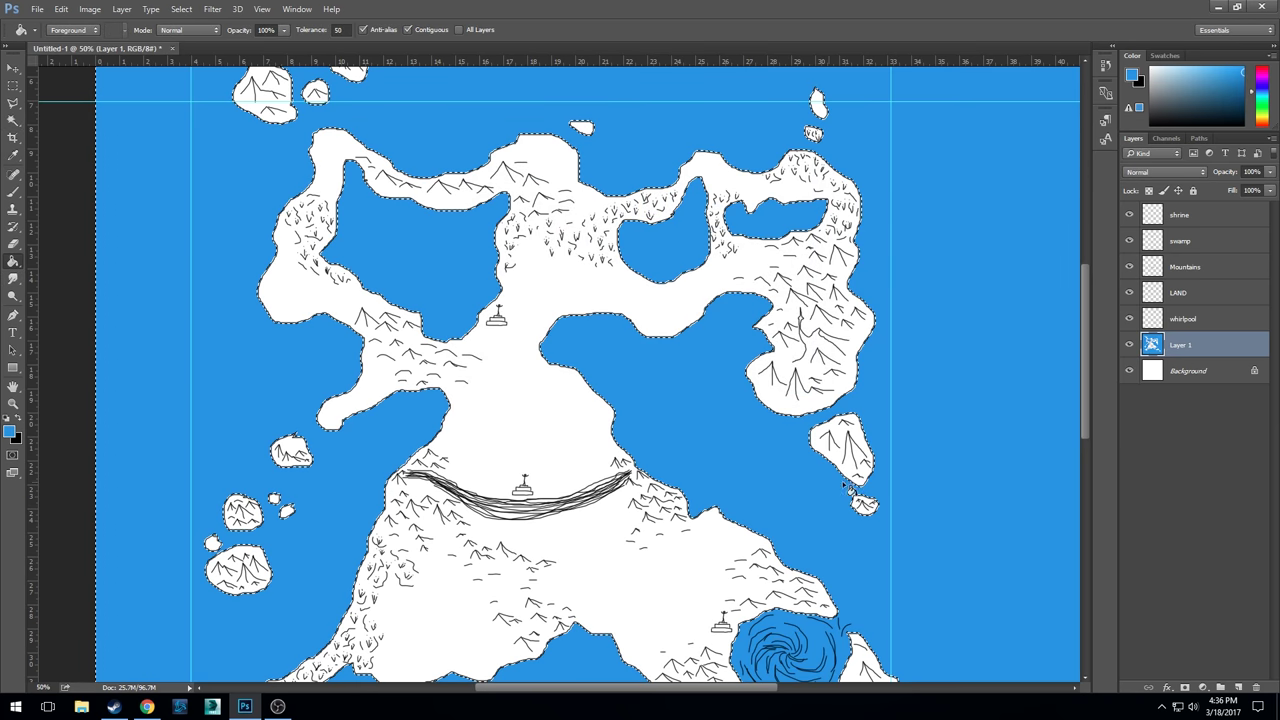
double_click(1180, 345)
text(ocean)
key(Return)
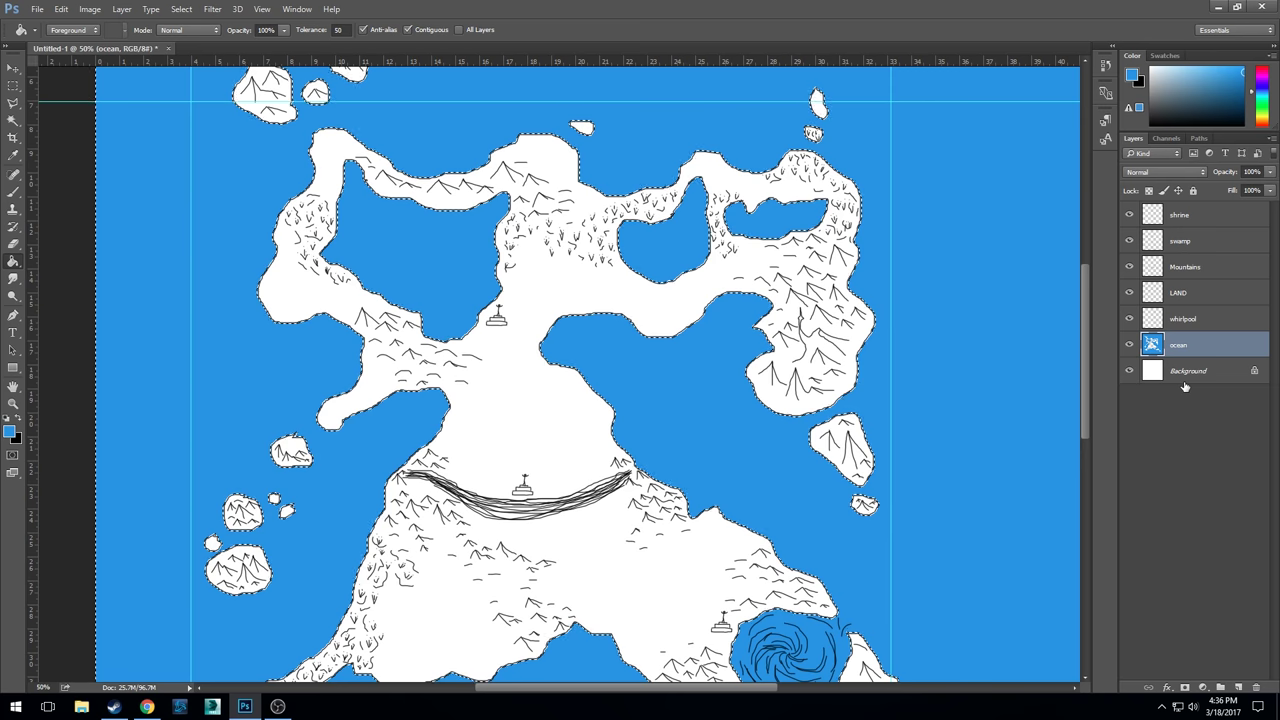
click(1238, 687)
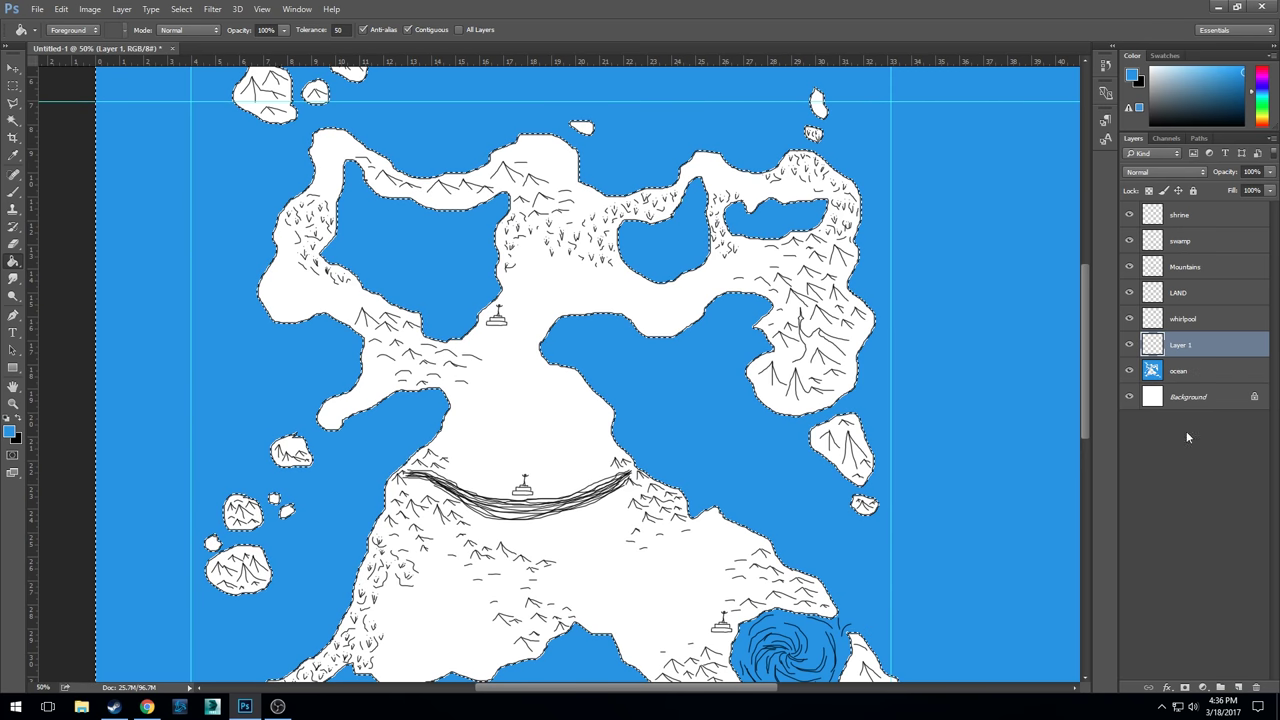
double_click(1181, 345)
text(land)
key(Return)
double_click(1181, 346)
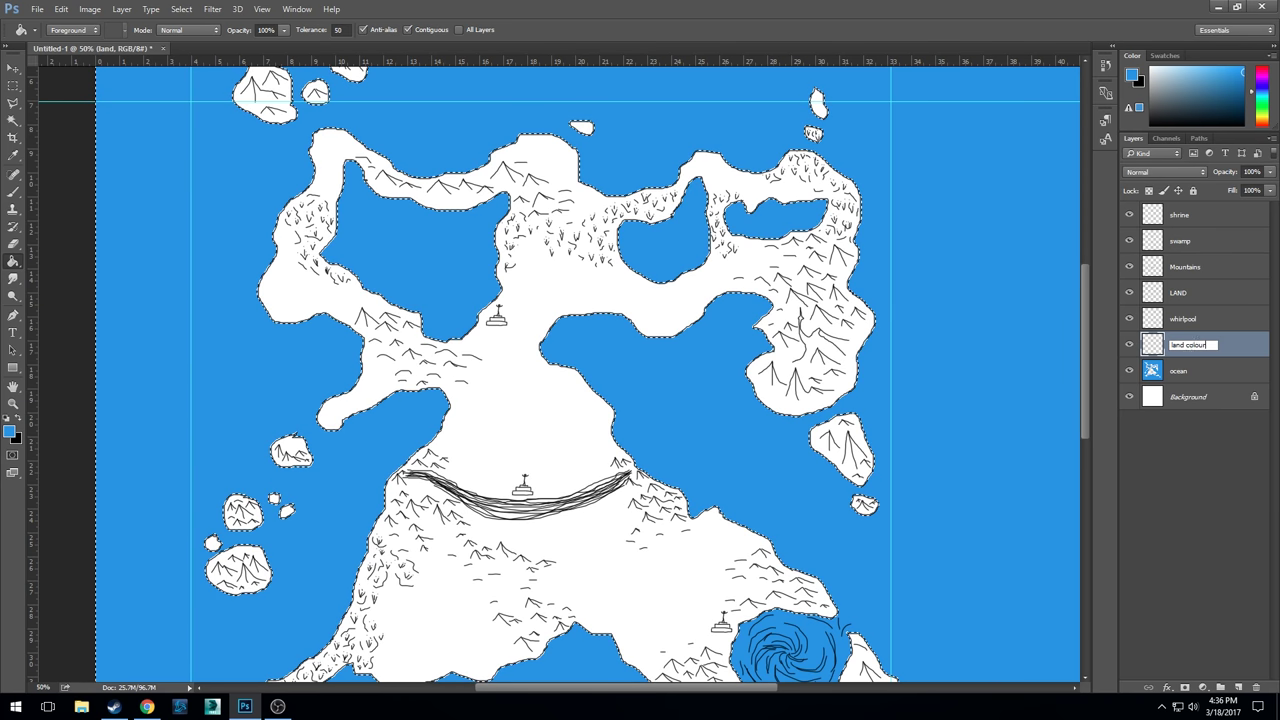
text(land colour base)
key(Return)
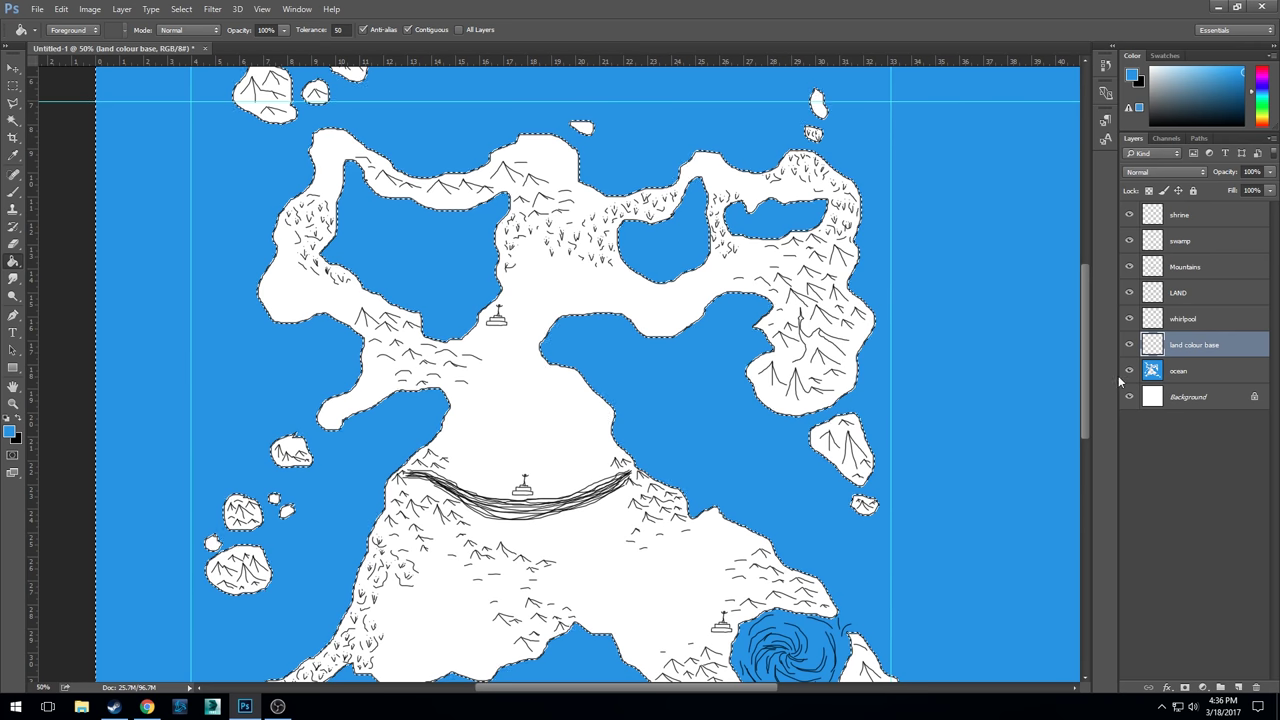
key(v)
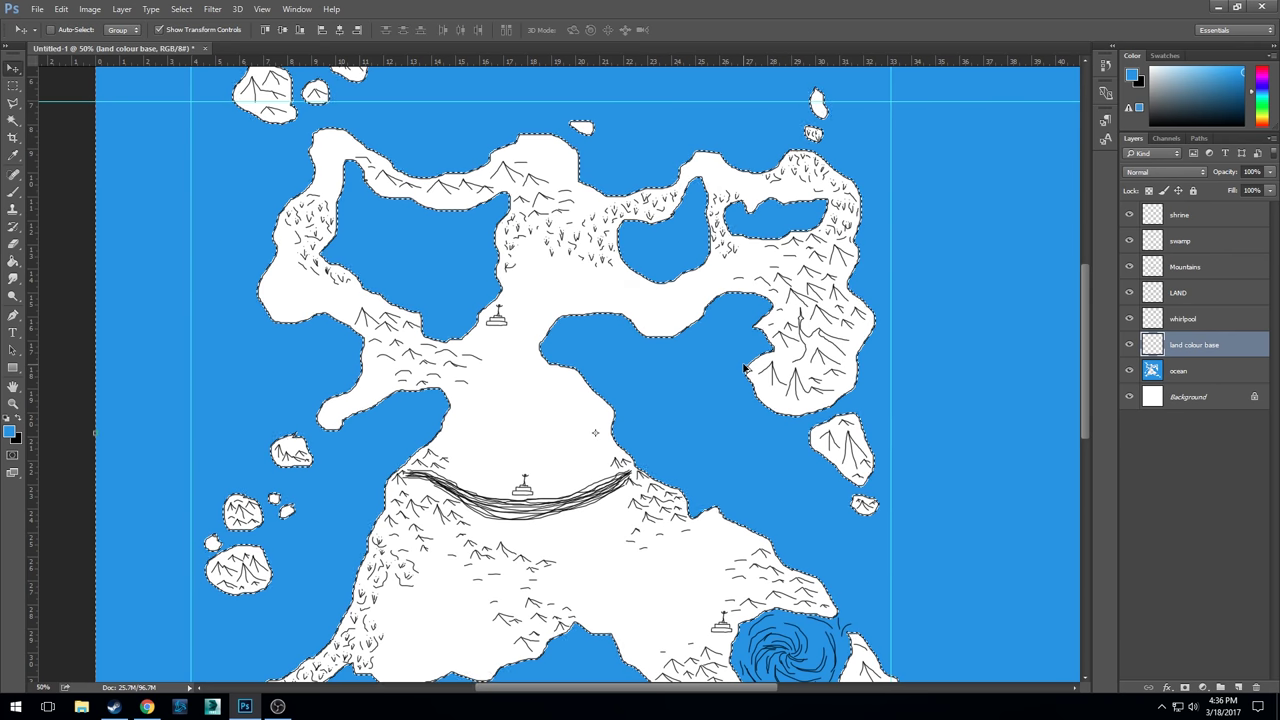
key(ctrl+alt+i)
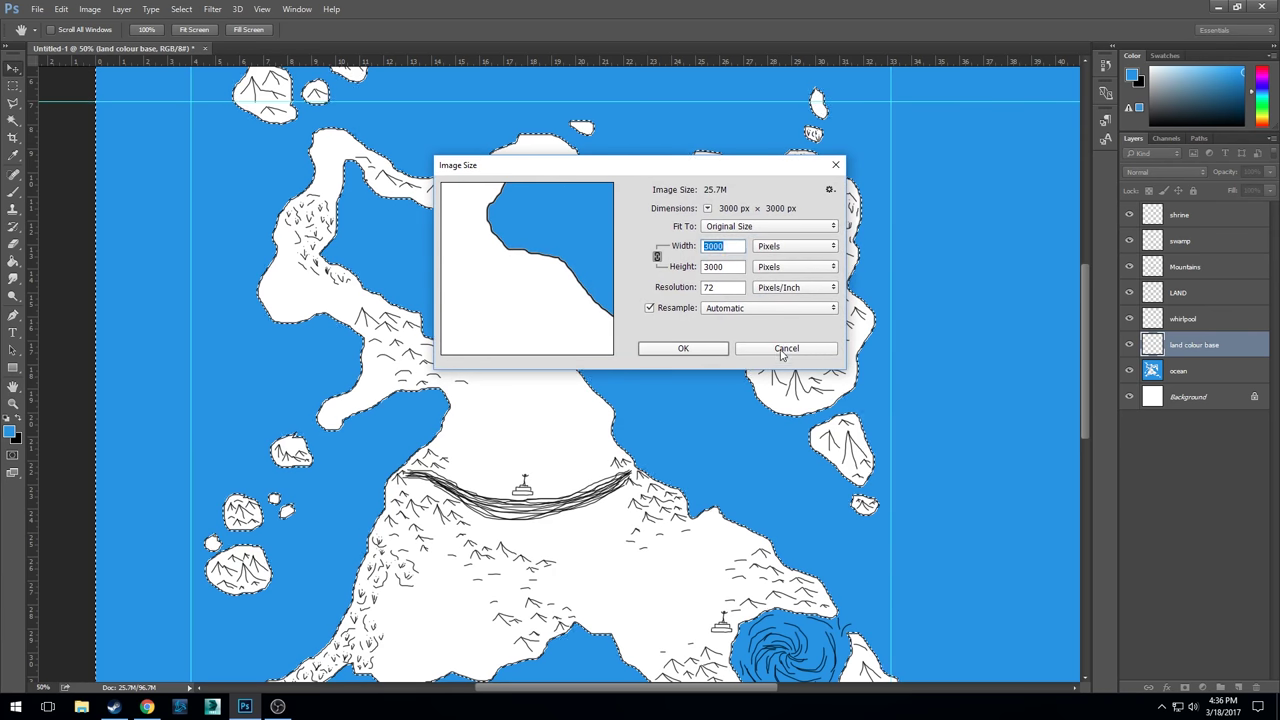
key(Escape)
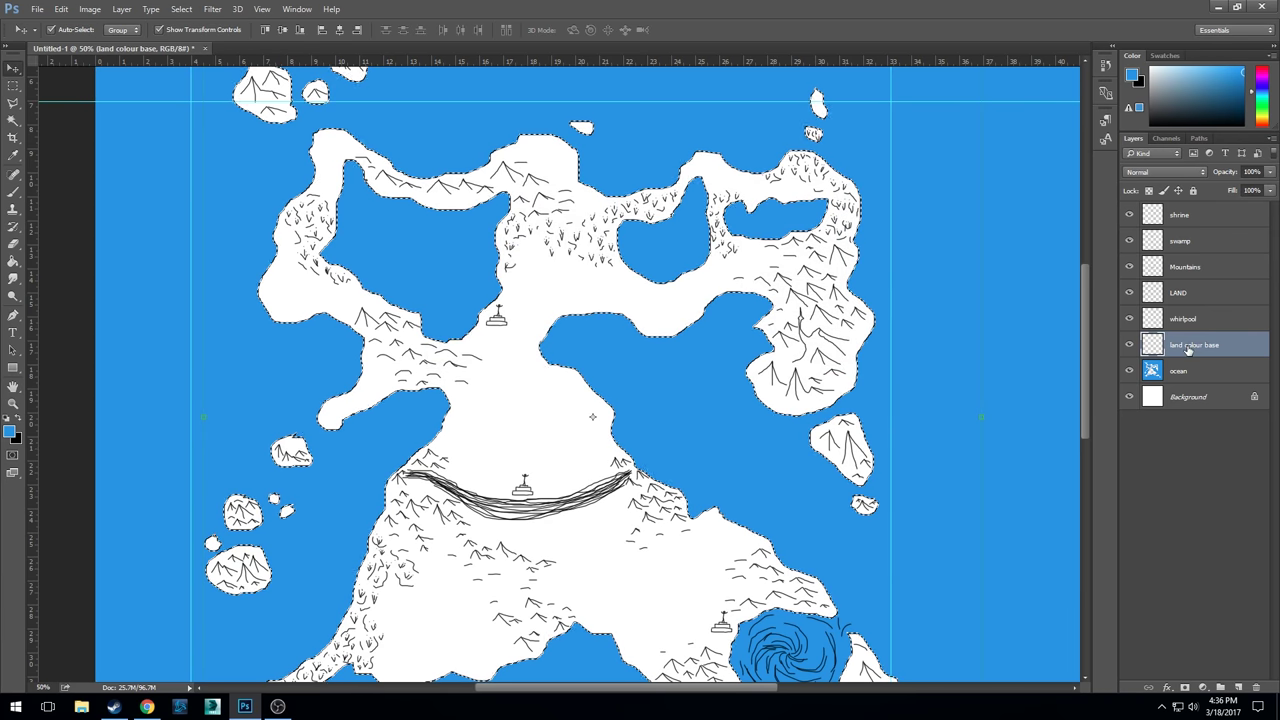
click(10, 430)
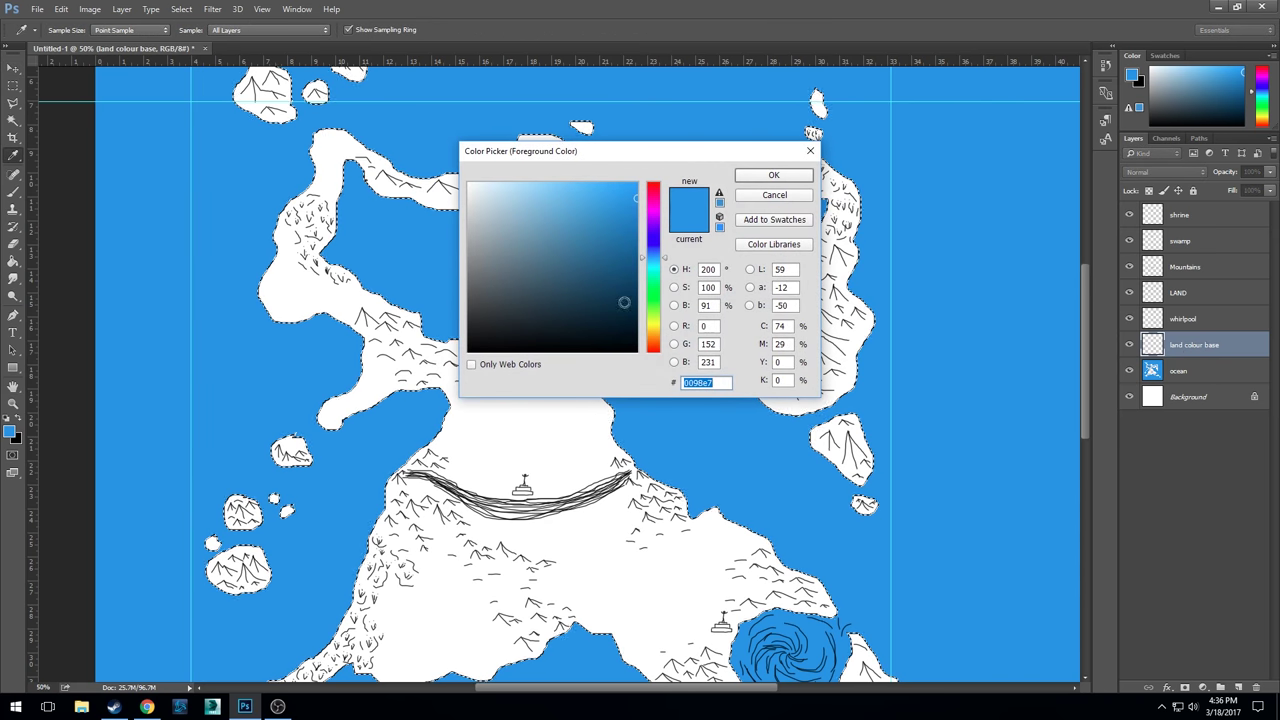
click(652, 317)
drag(652, 317, 652, 326)
drag(575, 248, 535, 254)
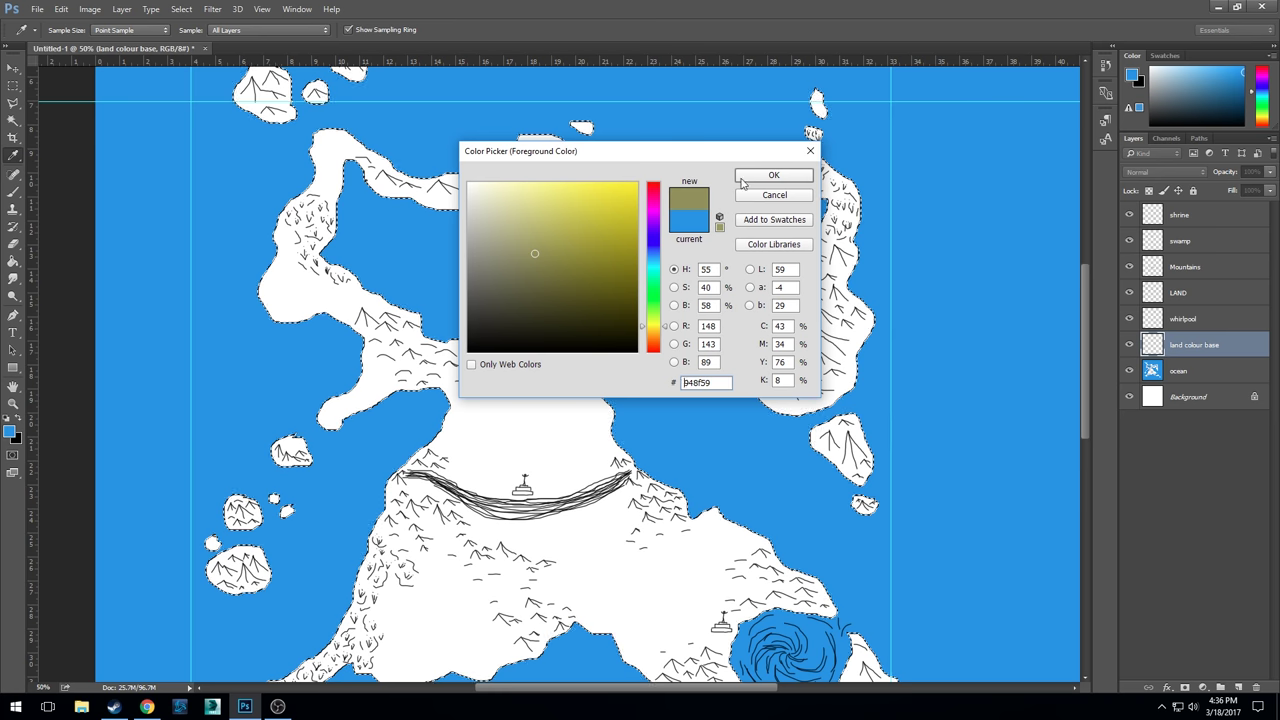
click(773, 175)
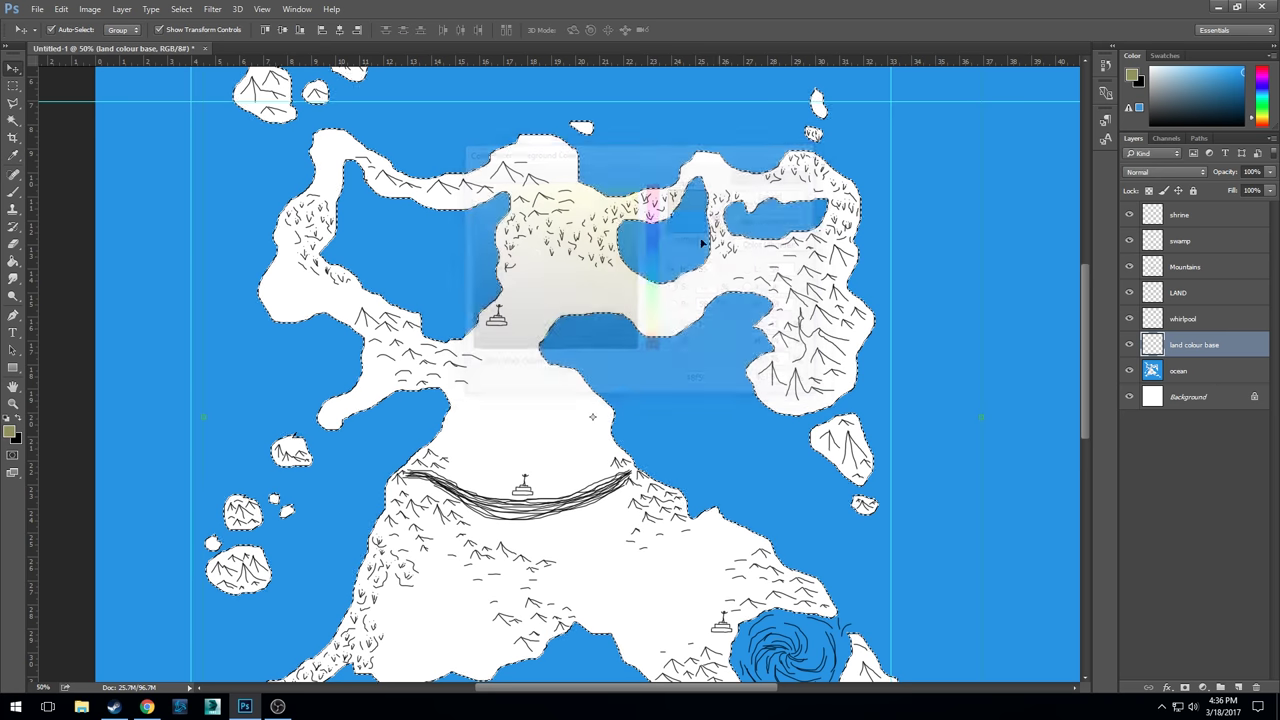
click(13, 261)
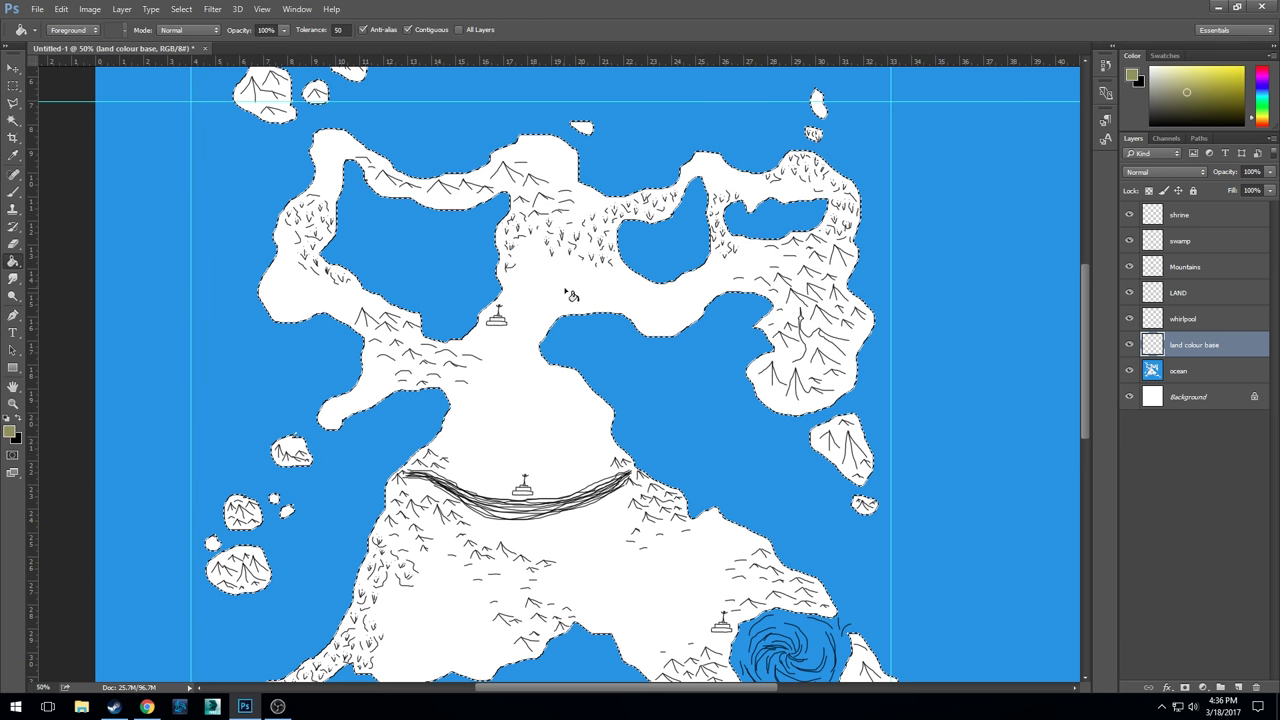
click(533, 413)
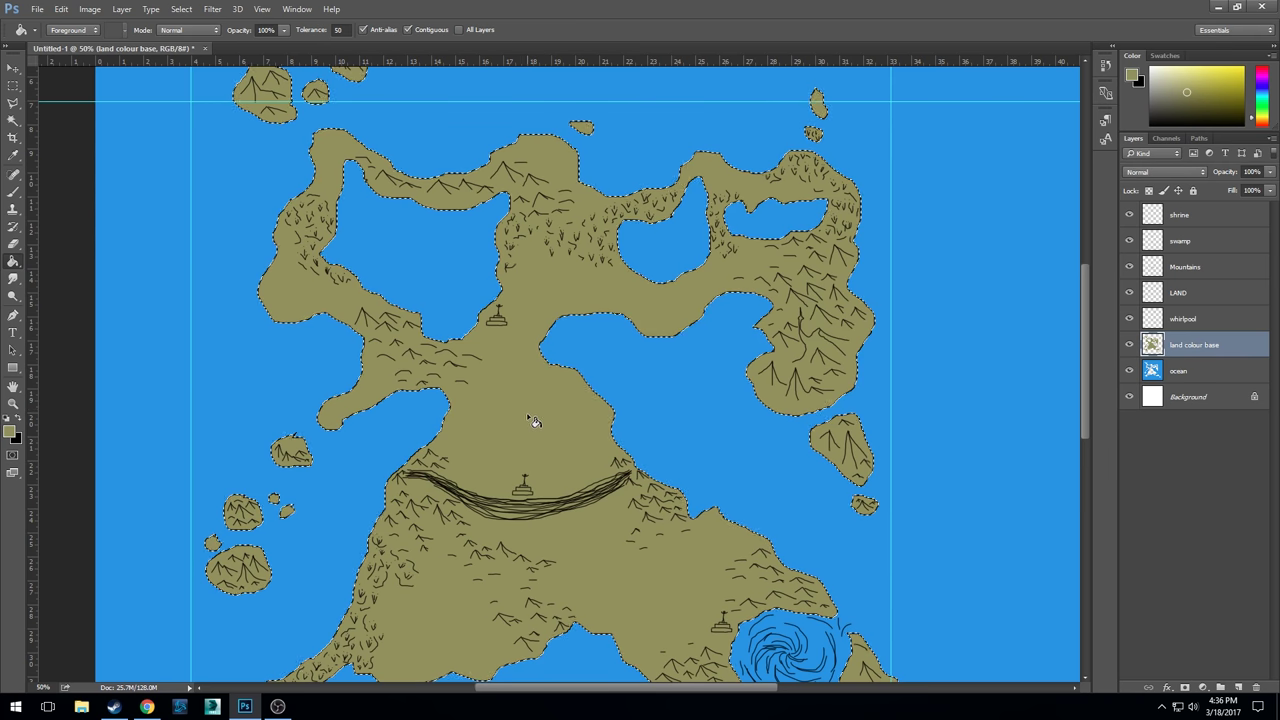
scroll(546, 414, down, 3)
scroll(554, 422, down, 3)
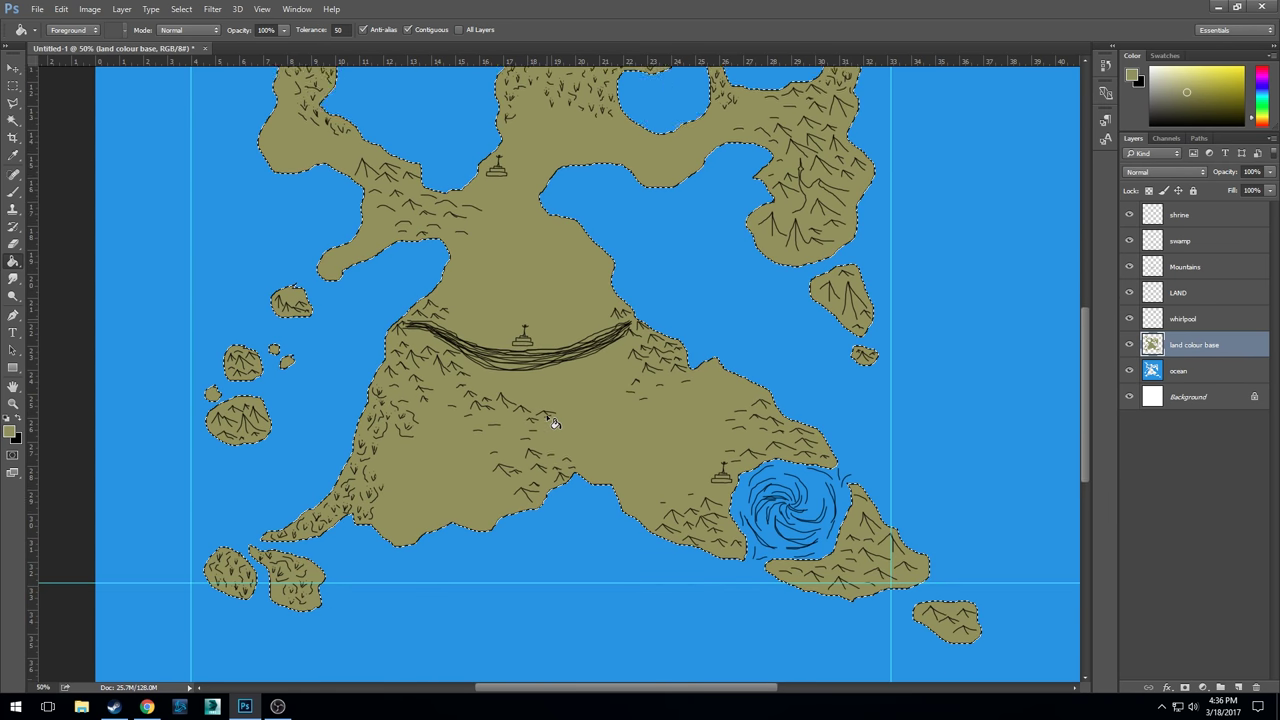
scroll(554, 422, up, 4)
scroll(553, 422, up, 6)
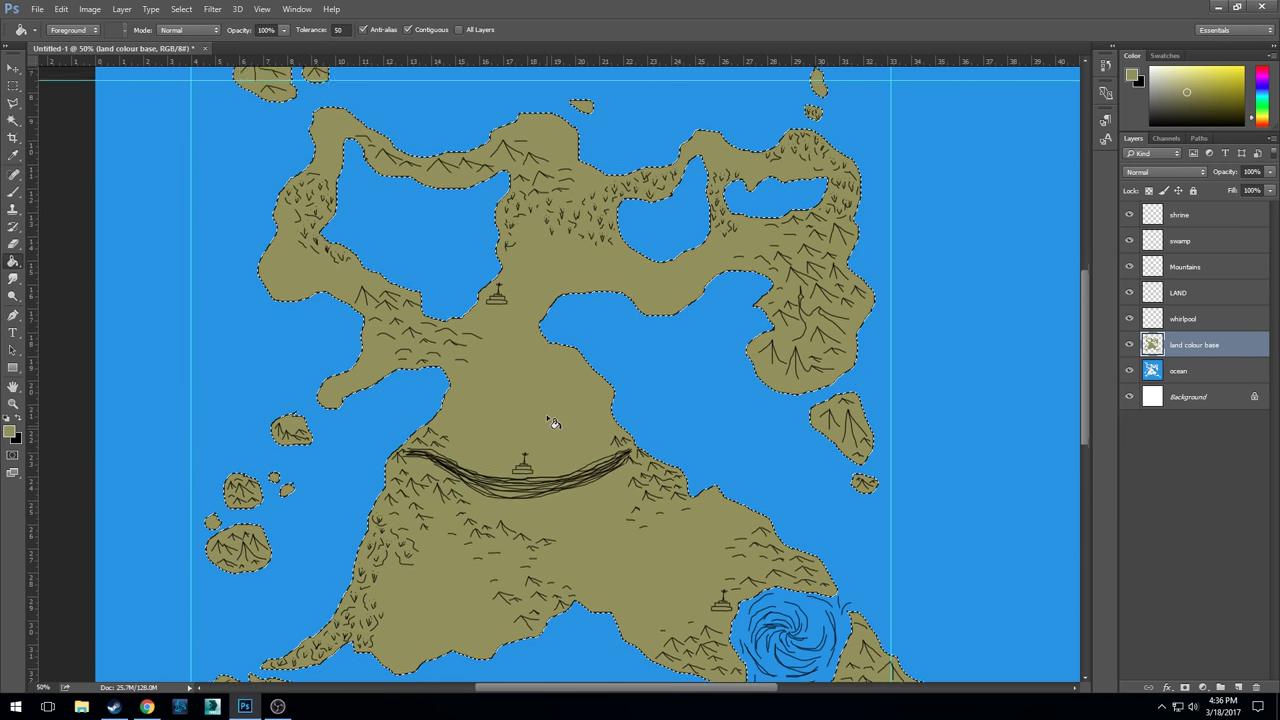
scroll(553, 422, down, 5)
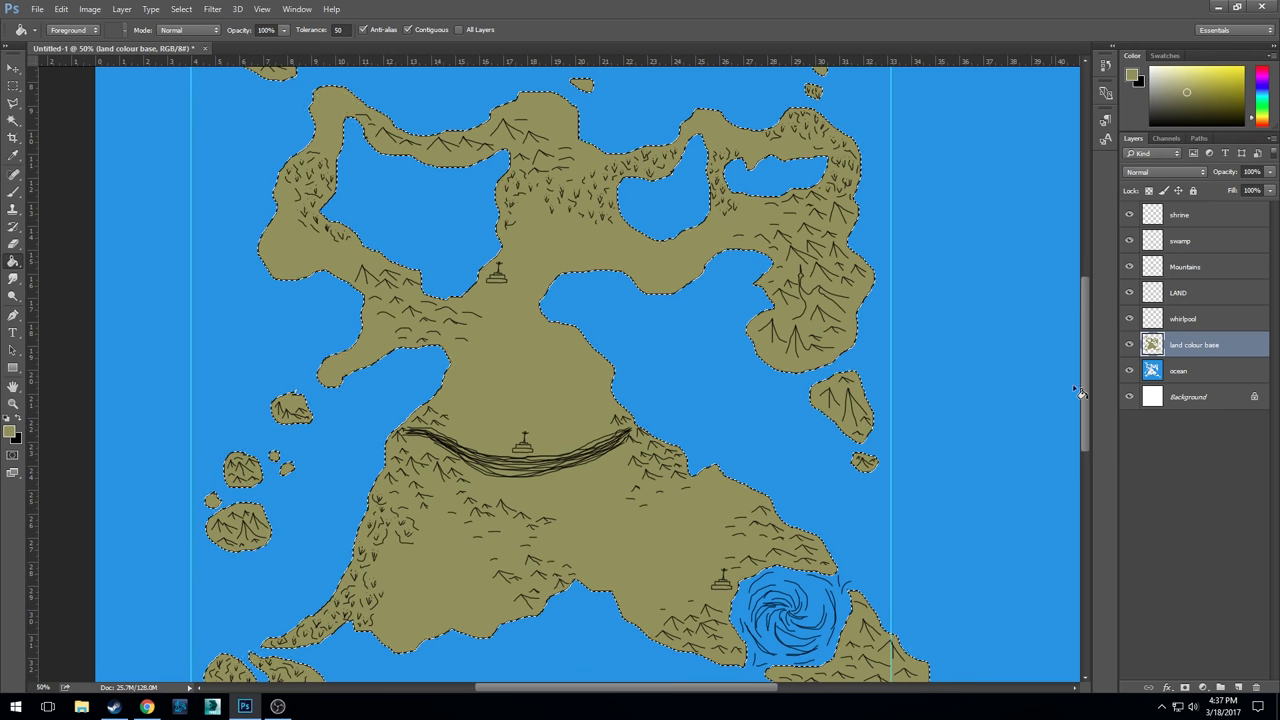
- Deselect, then colorize the ocean layer with Hue/Saturation: Hue 195, Saturation 41, Lightness -12
click(1170, 370)
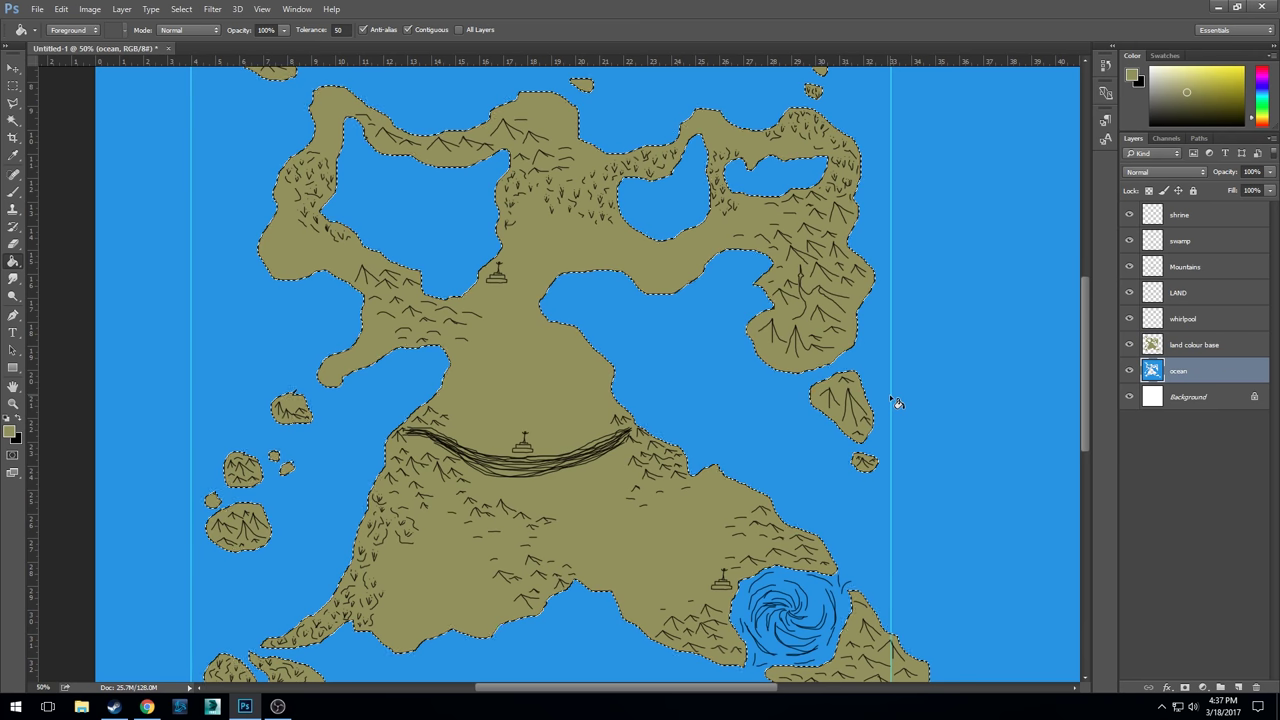
key(ctrl+d)
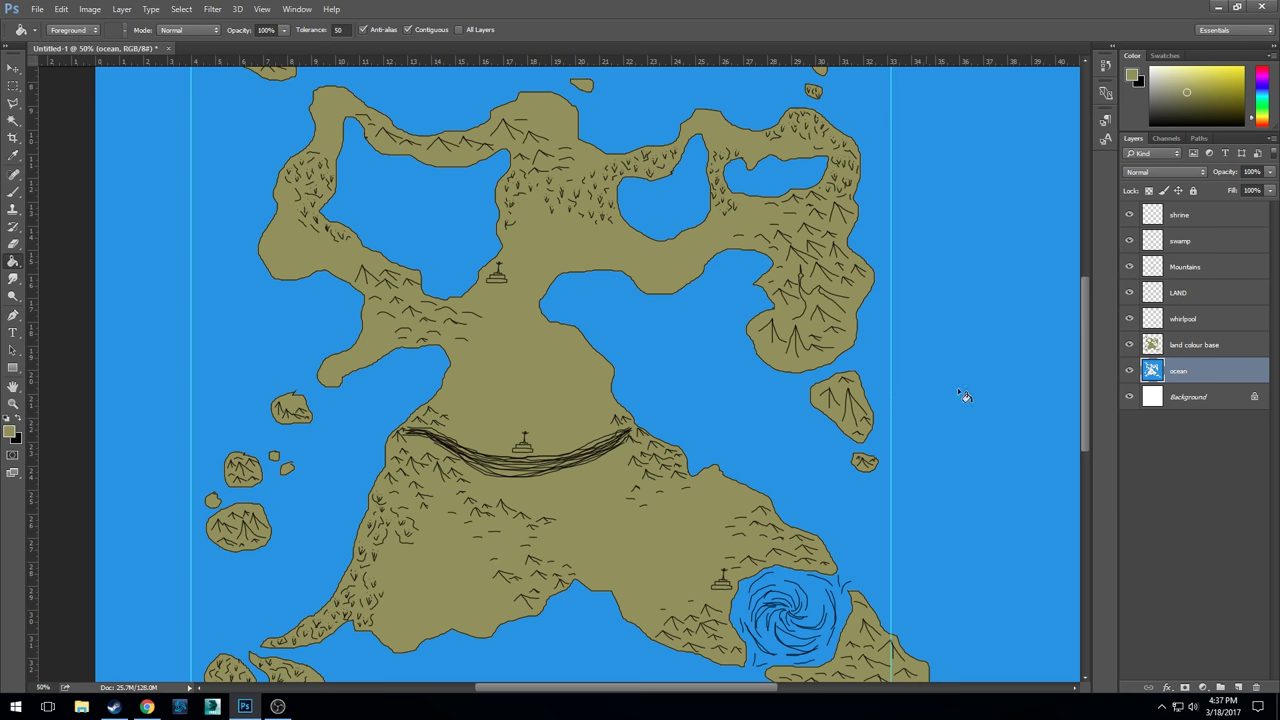
click(62, 9)
mouse_move(92, 10)
mouse_move(108, 43)
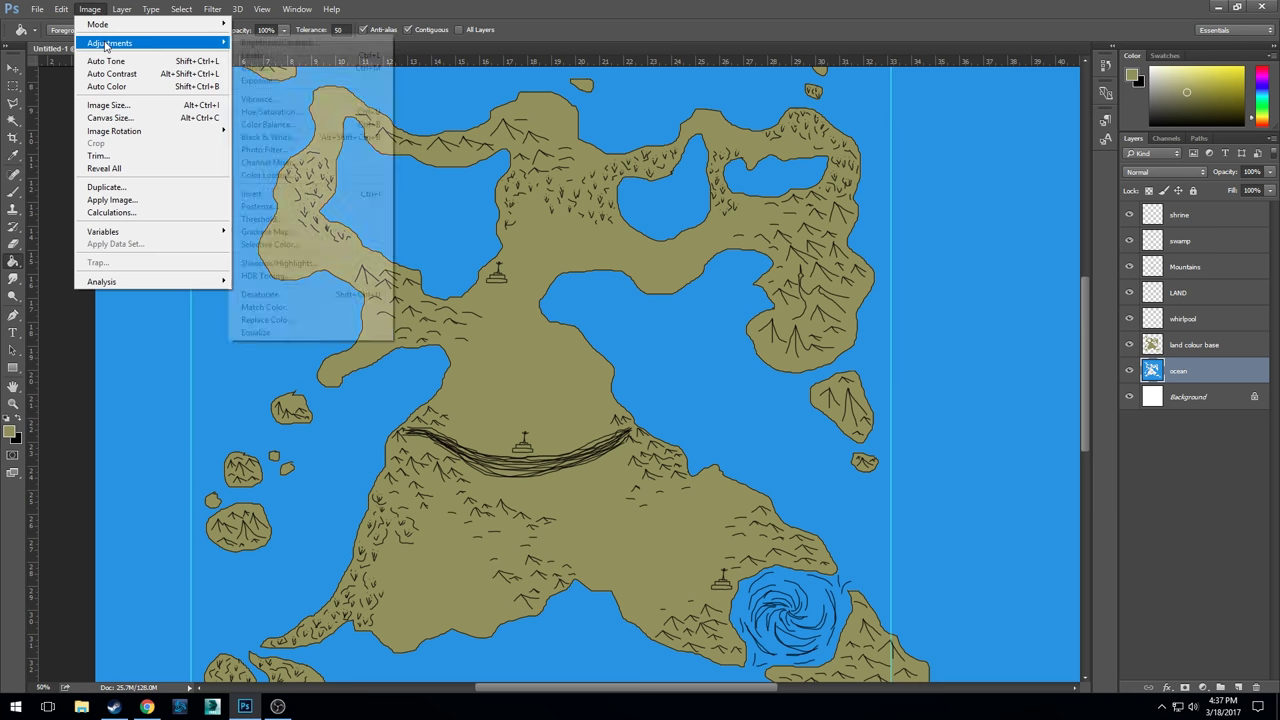
click(298, 112)
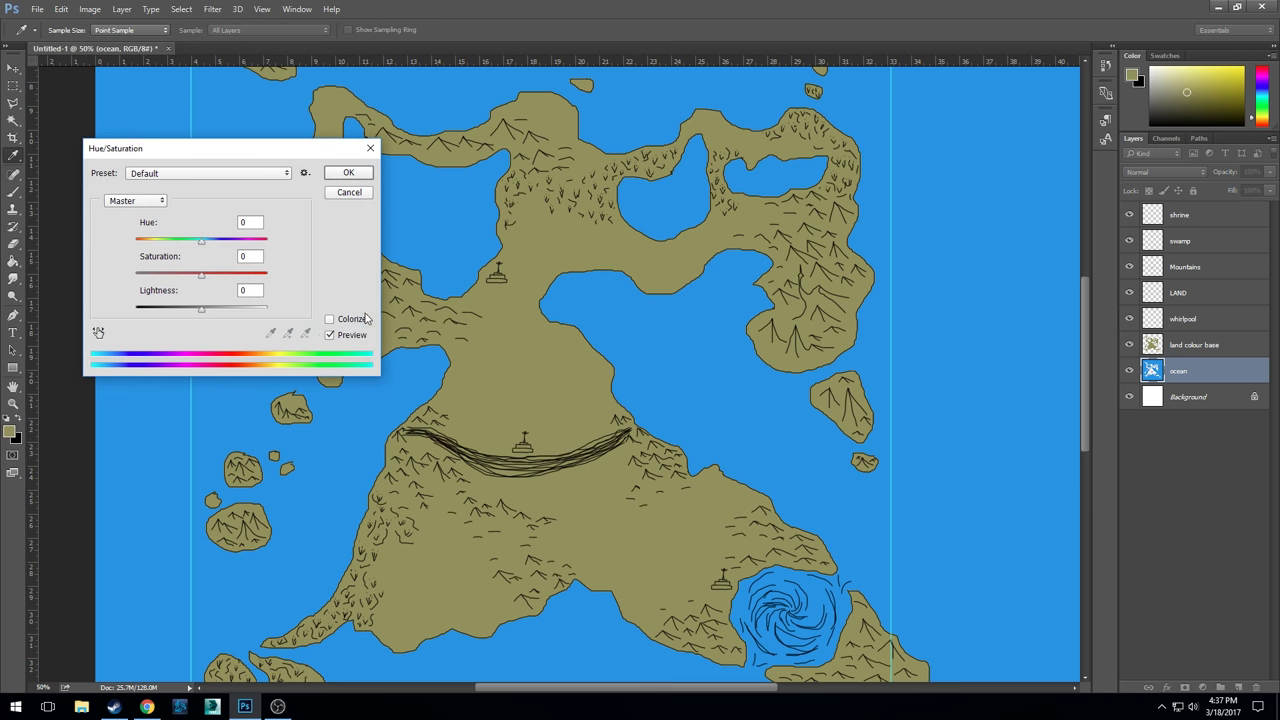
click(330, 319)
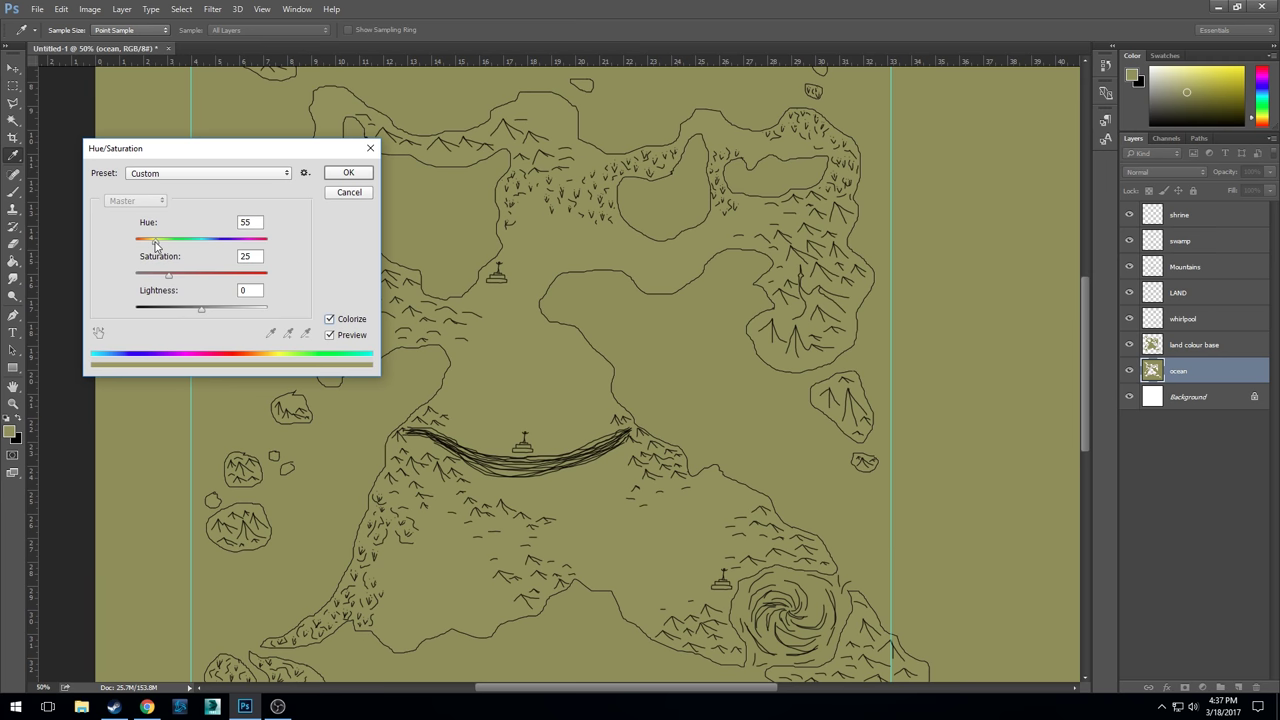
drag(155, 242, 207, 264)
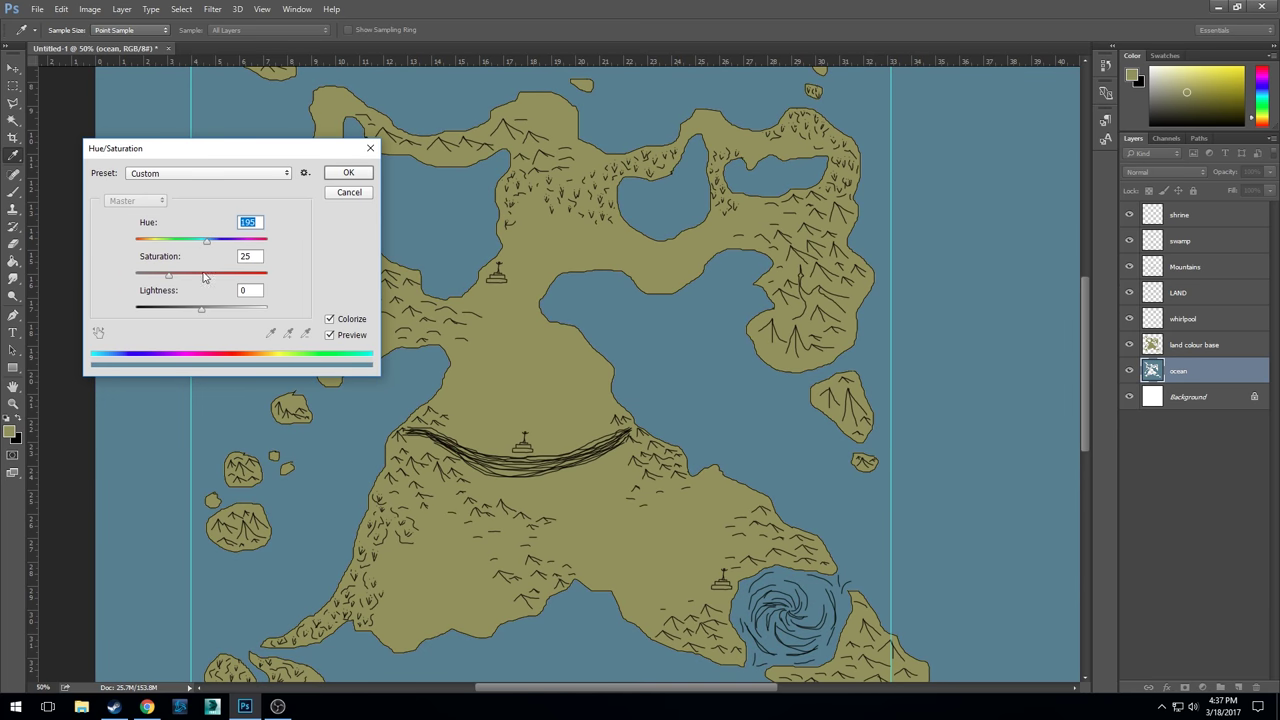
drag(170, 278, 195, 316)
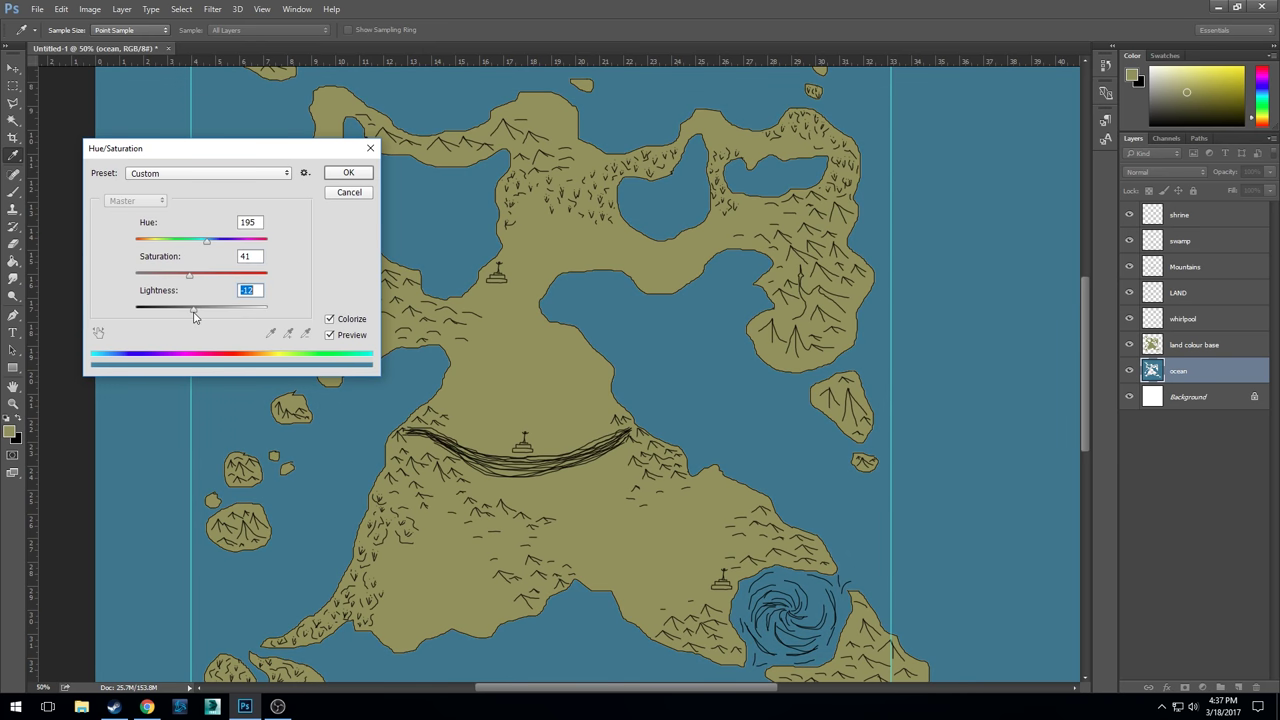
click(346, 172)
key(g)
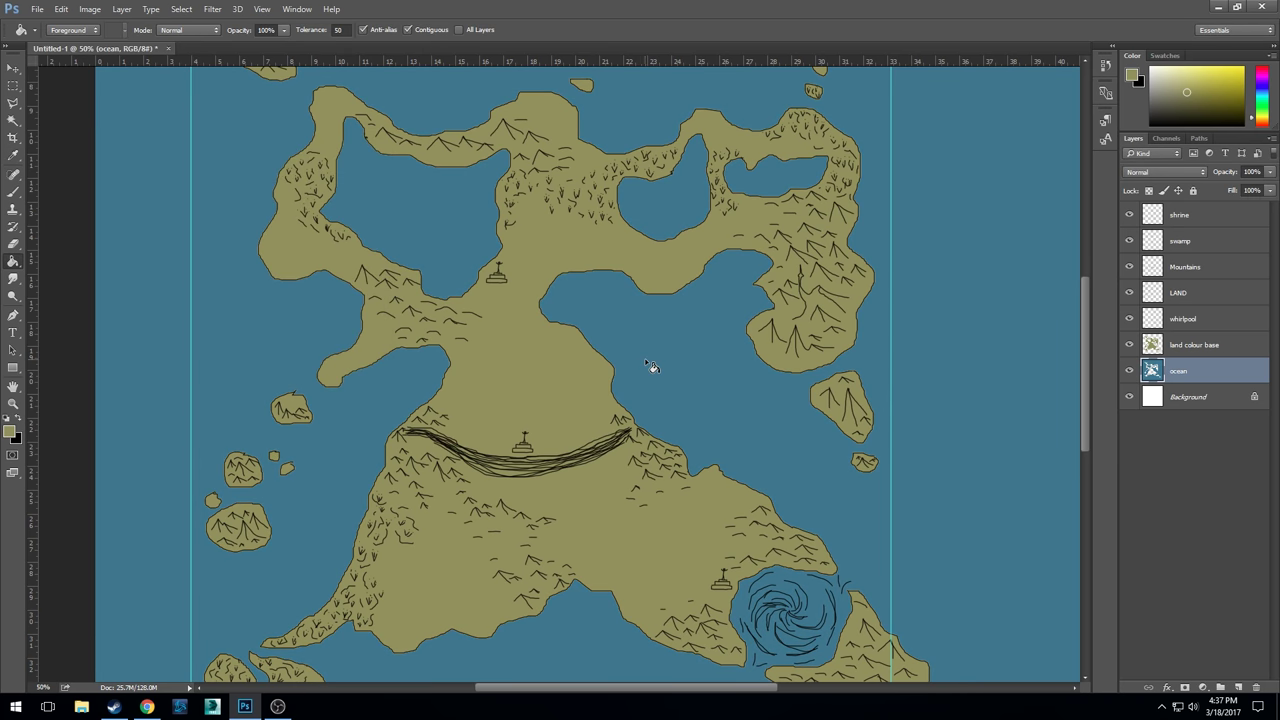
click(1195, 346)
- Add a new layer above land colour base and name it 'mud'
click(1237, 688)
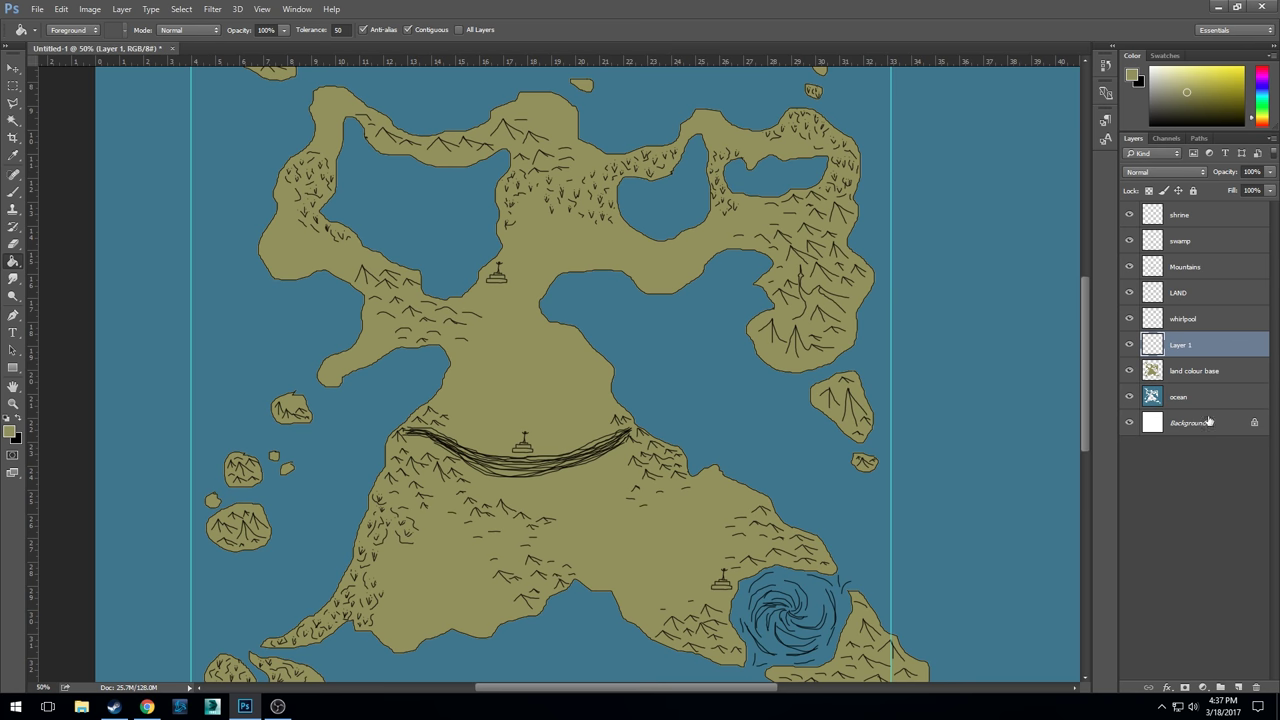
double_click(1183, 345)
text(mud)
key(Return)
- Set up a larger Brush with a darker olive foreground colour, 76713b
click(12, 194)
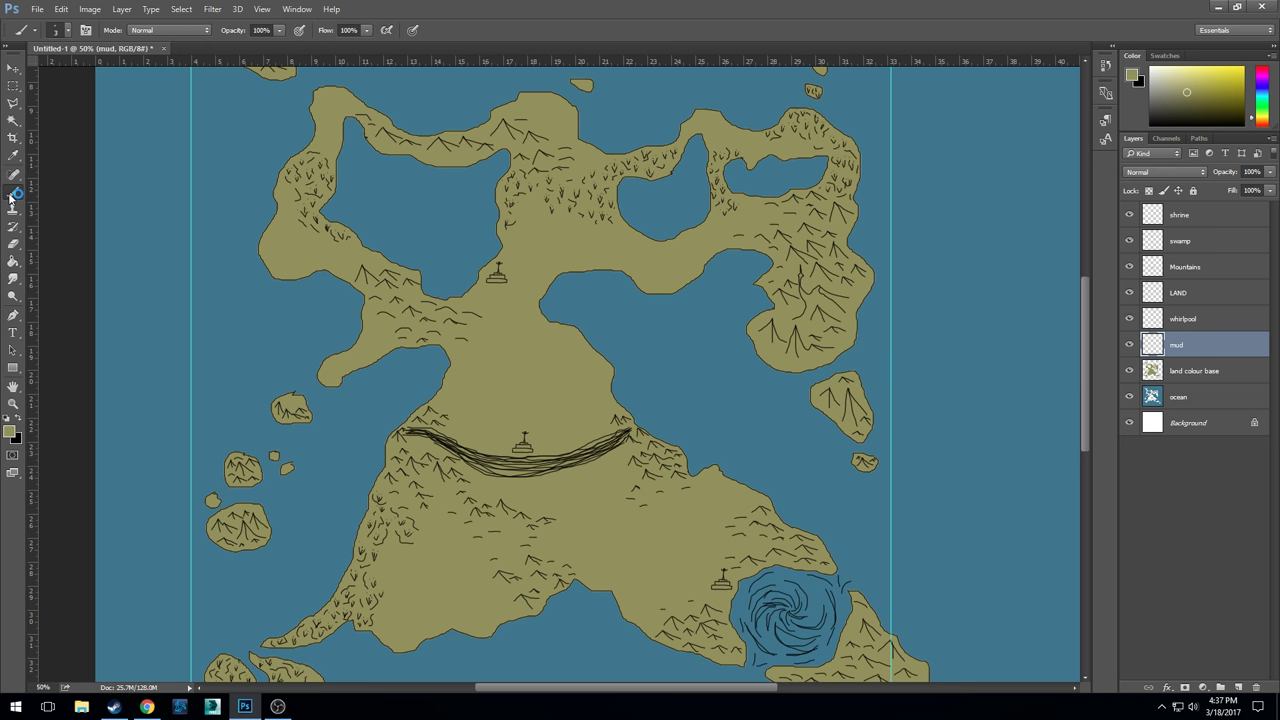
click(66, 30)
drag(74, 74, 107, 73)
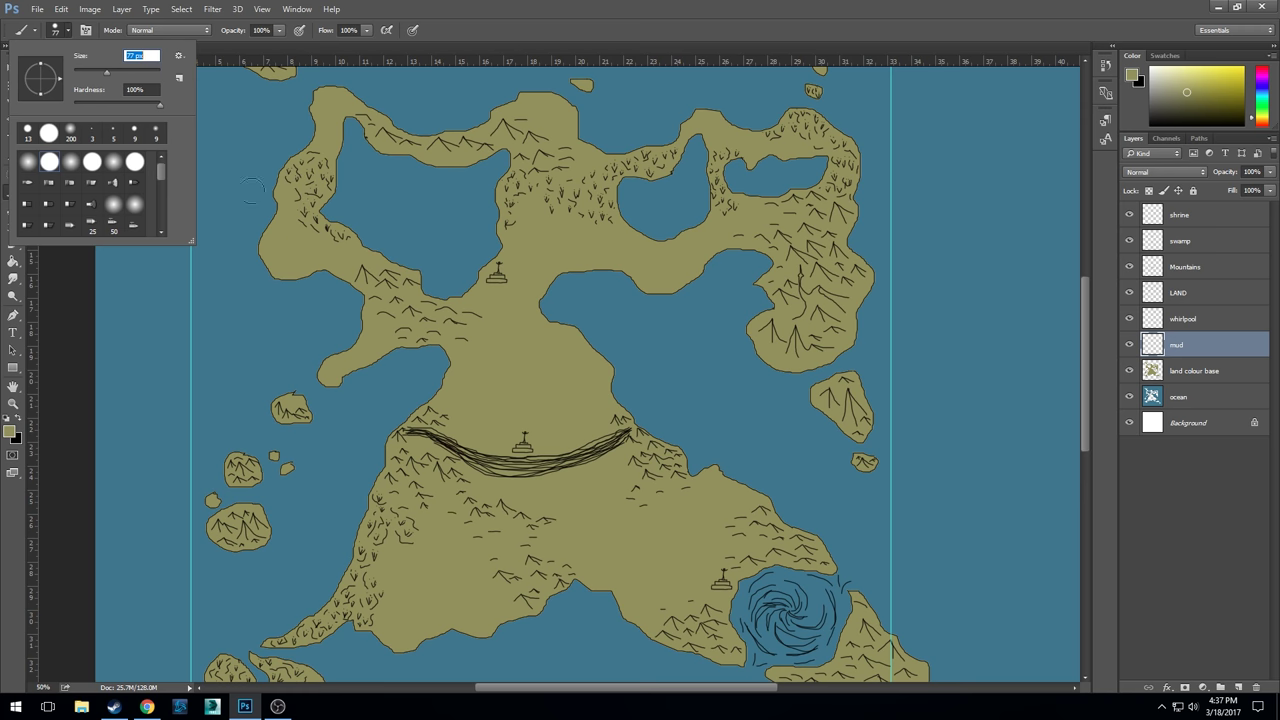
click(506, 32)
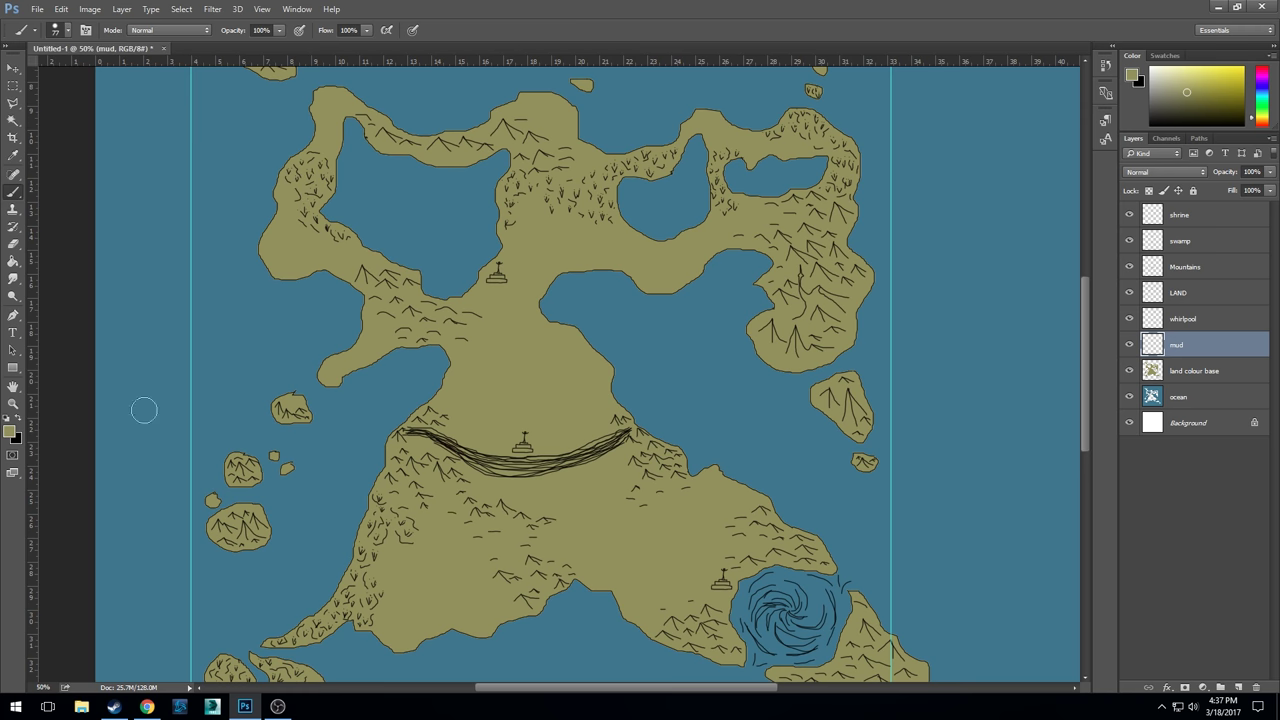
click(11, 430)
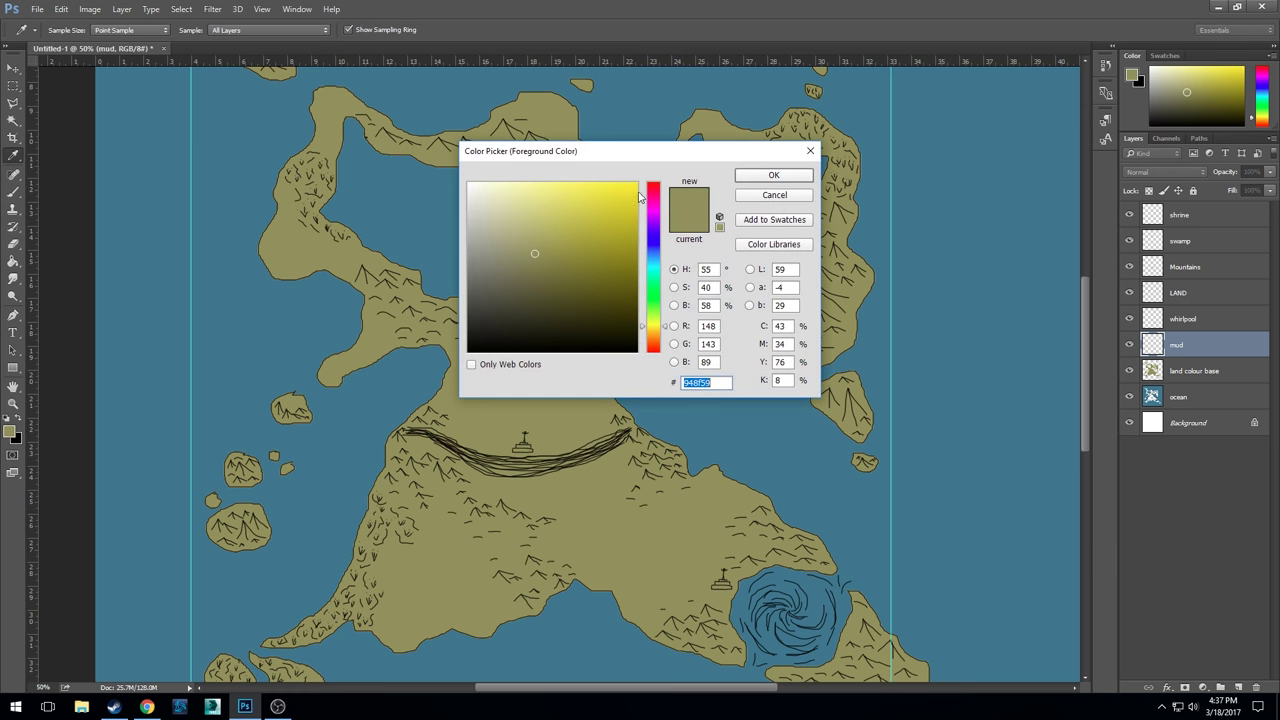
drag(629, 157, 980, 207)
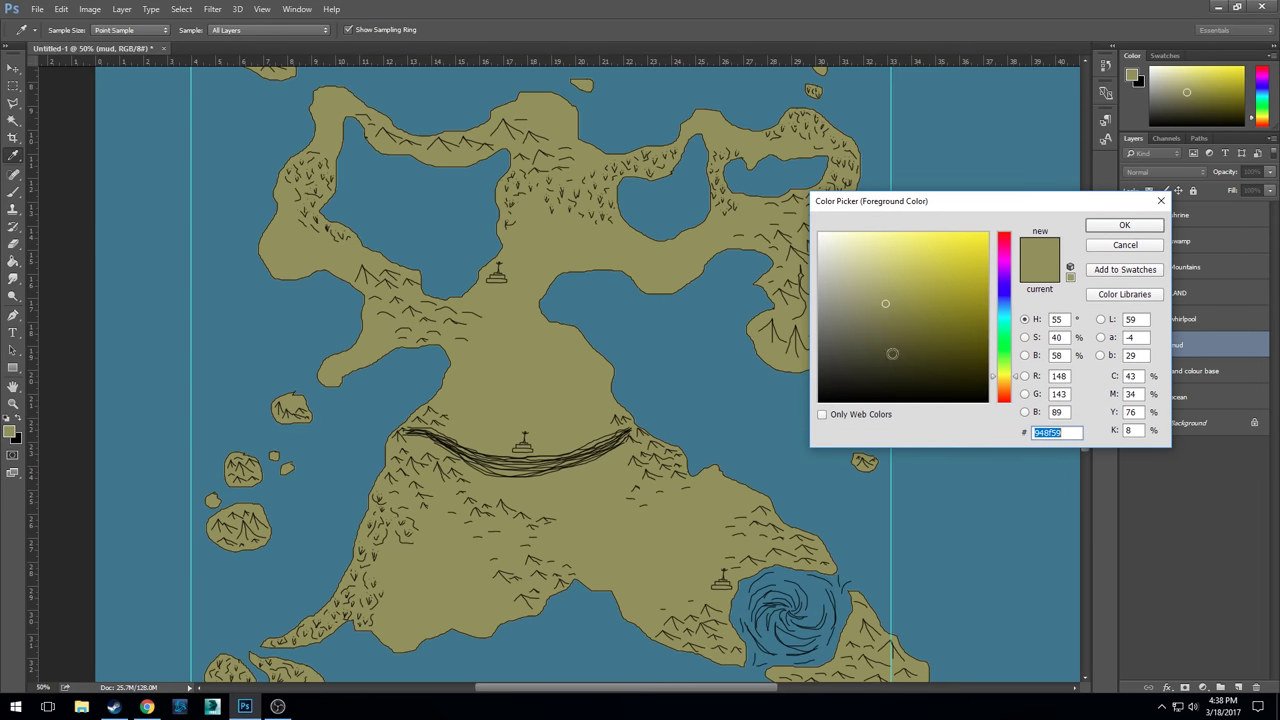
drag(896, 318, 901, 322)
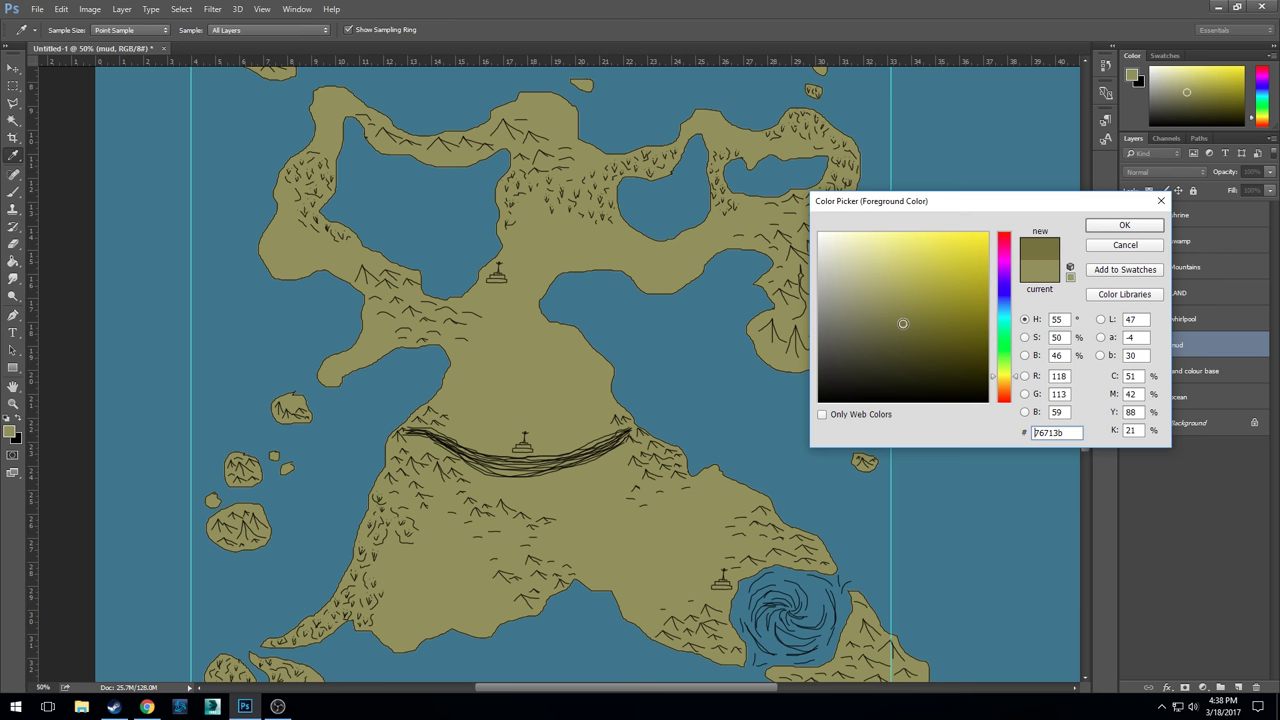
click(1113, 228)
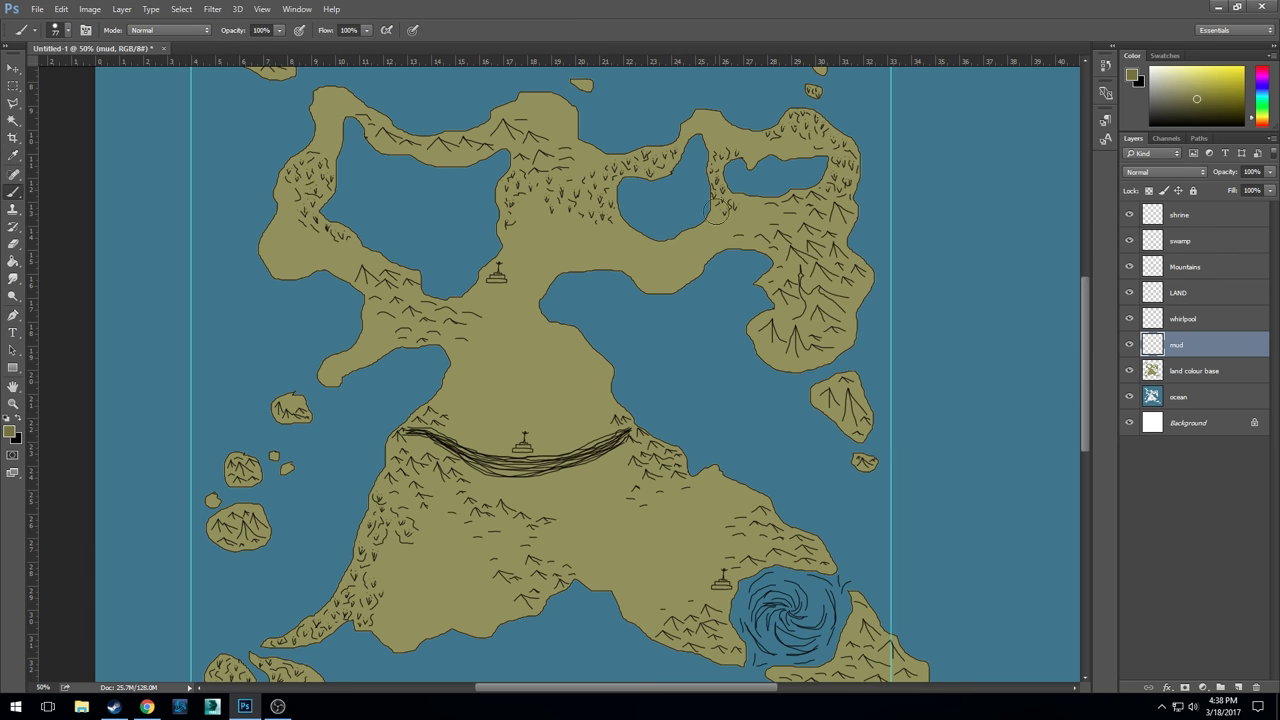
- Paint dark mud bands along the main island's north, west and lower areas toward the whirlpool
mouse_move(780, 225)
mouse_down()
mouse_move(745, 222)
mouse_move(638, 255)
mouse_move(597, 223)
mouse_move(553, 136)
mouse_move(503, 128)
mouse_move(546, 160)
mouse_move(536, 177)
mouse_move(527, 150)
mouse_move(524, 248)
mouse_move(565, 155)
mouse_move(552, 218)
mouse_move(582, 197)
mouse_move(564, 238)
mouse_move(652, 262)
mouse_move(687, 248)
mouse_move(659, 273)
mouse_move(592, 239)
mouse_move(575, 244)
mouse_move(536, 269)
mouse_move(520, 305)
mouse_move(576, 352)
mouse_move(599, 408)
mouse_move(646, 455)
mouse_move(644, 476)
mouse_move(605, 428)
mouse_move(620, 471)
mouse_move(654, 503)
mouse_move(651, 484)
mouse_move(704, 501)
mouse_move(763, 545)
mouse_move(808, 548)
mouse_move(741, 553)
mouse_move(693, 612)
mouse_move(713, 638)
mouse_move(569, 561)
mouse_move(485, 606)
mouse_move(374, 617)
mouse_move(365, 599)
mouse_move(406, 462)
mouse_move(400, 495)
mouse_move(485, 302)
mouse_move(547, 228)
mouse_move(520, 208)
mouse_up()
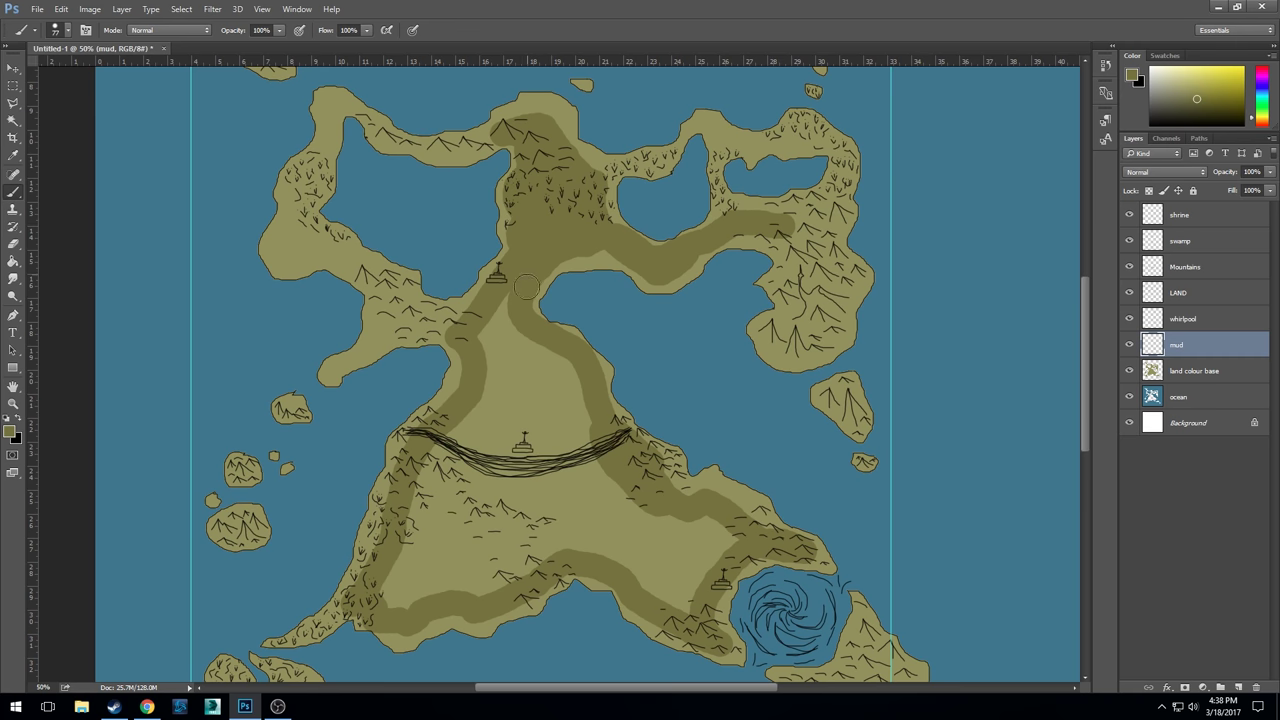
drag(527, 287, 504, 300)
mouse_move(483, 347)
mouse_down()
mouse_move(481, 404)
mouse_move(420, 503)
mouse_move(450, 423)
mouse_move(391, 592)
mouse_move(428, 599)
mouse_move(396, 606)
mouse_move(582, 558)
mouse_move(477, 605)
mouse_move(488, 577)
mouse_move(548, 548)
mouse_move(424, 507)
mouse_move(492, 576)
mouse_move(437, 564)
mouse_up()
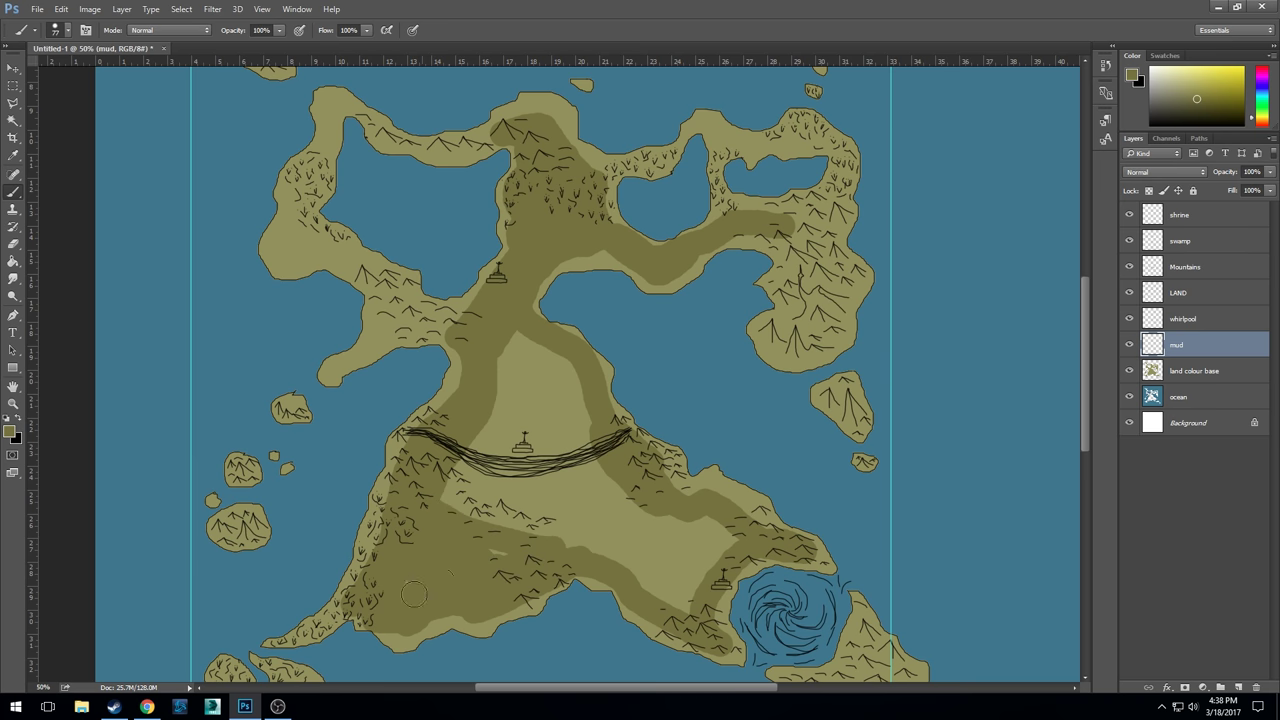
mouse_move(494, 535)
mouse_down()
mouse_move(552, 539)
mouse_move(477, 552)
mouse_move(519, 541)
mouse_move(620, 562)
mouse_move(664, 582)
mouse_move(675, 604)
mouse_move(641, 588)
mouse_move(684, 585)
mouse_move(707, 551)
mouse_move(658, 511)
mouse_up()
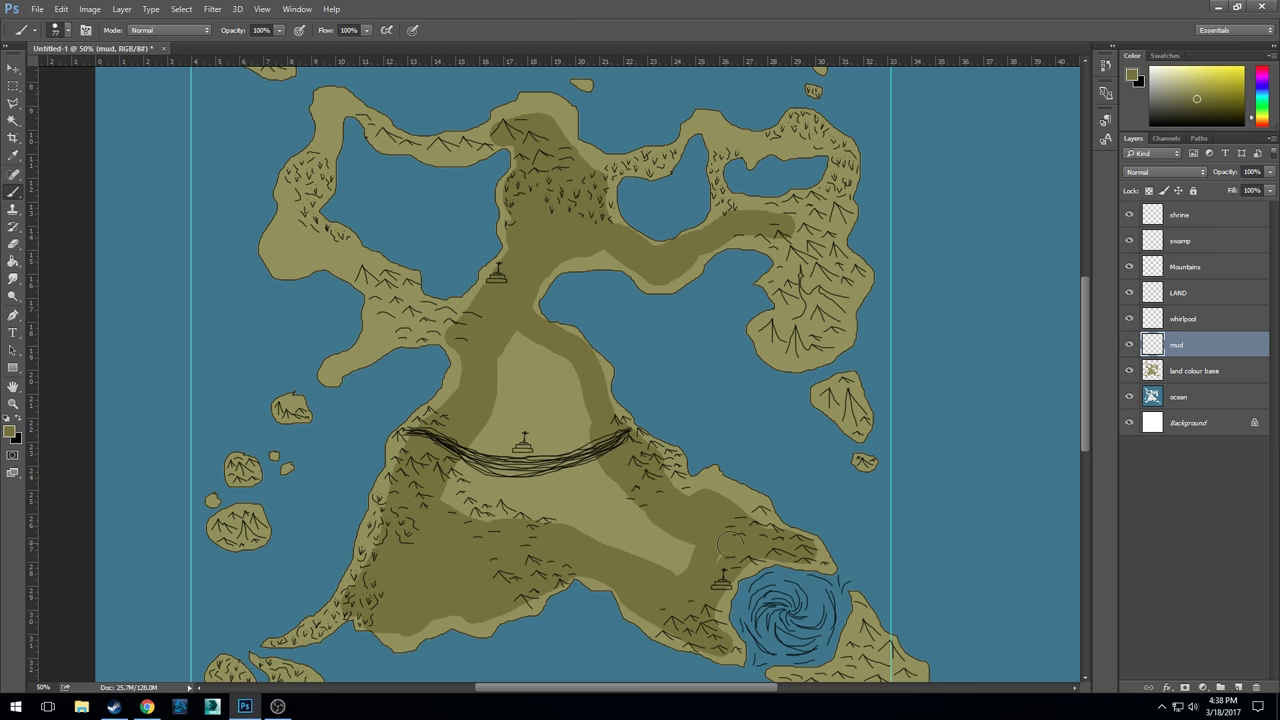
mouse_move(755, 543)
mouse_down()
mouse_move(680, 564)
mouse_move(682, 544)
mouse_move(644, 552)
mouse_move(663, 563)
mouse_move(597, 461)
mouse_move(556, 353)
mouse_move(516, 344)
mouse_move(444, 514)
mouse_move(485, 509)
mouse_move(643, 557)
mouse_move(506, 344)
mouse_move(607, 510)
mouse_move(535, 361)
mouse_move(555, 376)
mouse_move(594, 532)
mouse_move(492, 487)
mouse_move(500, 397)
mouse_move(470, 509)
mouse_move(516, 411)
mouse_move(555, 494)
mouse_up()
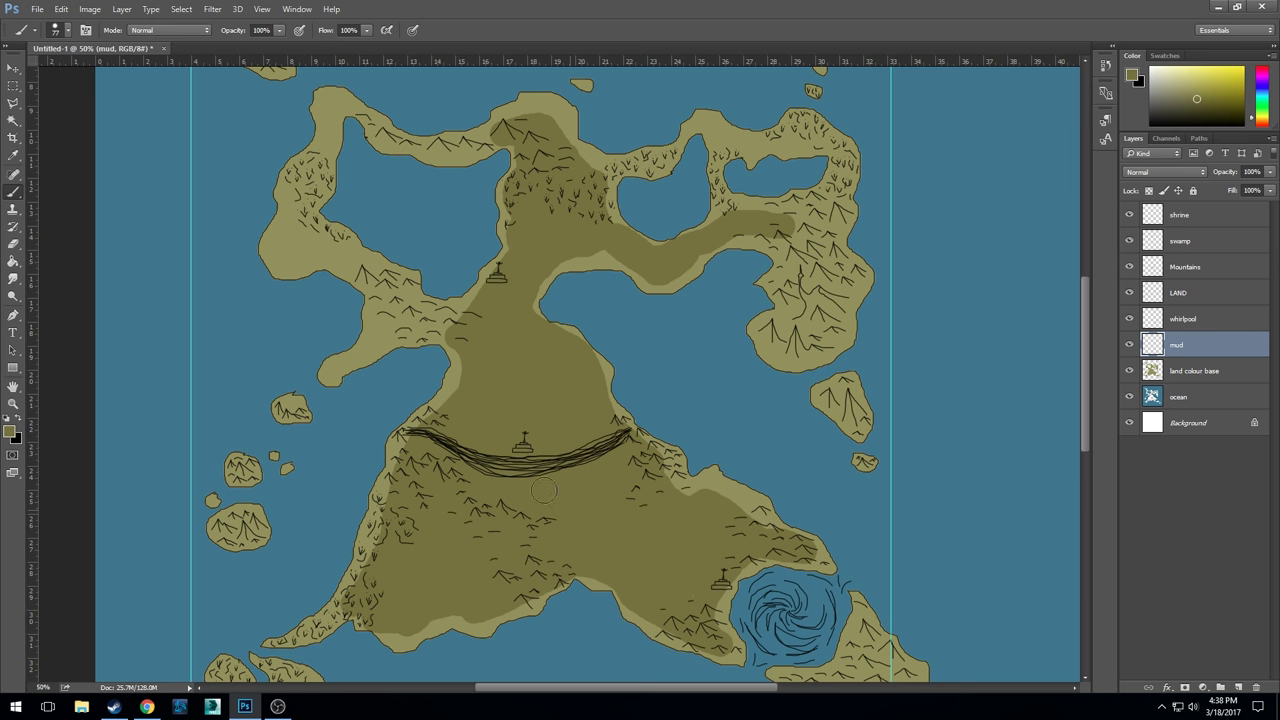
mouse_move(436, 338)
mouse_down()
mouse_move(402, 313)
mouse_move(385, 323)
mouse_move(406, 308)
mouse_move(392, 296)
mouse_move(394, 326)
mouse_move(410, 321)
mouse_move(368, 346)
mouse_up()
key(ctrl+z)
- Shade the upper arms, central peak, peninsula tip and small northern and western islets with mud
mouse_move(331, 263)
mouse_down()
mouse_move(283, 236)
mouse_move(283, 252)
mouse_move(315, 241)
mouse_move(370, 273)
mouse_move(318, 243)
mouse_move(283, 261)
mouse_move(272, 242)
mouse_move(341, 103)
mouse_up()
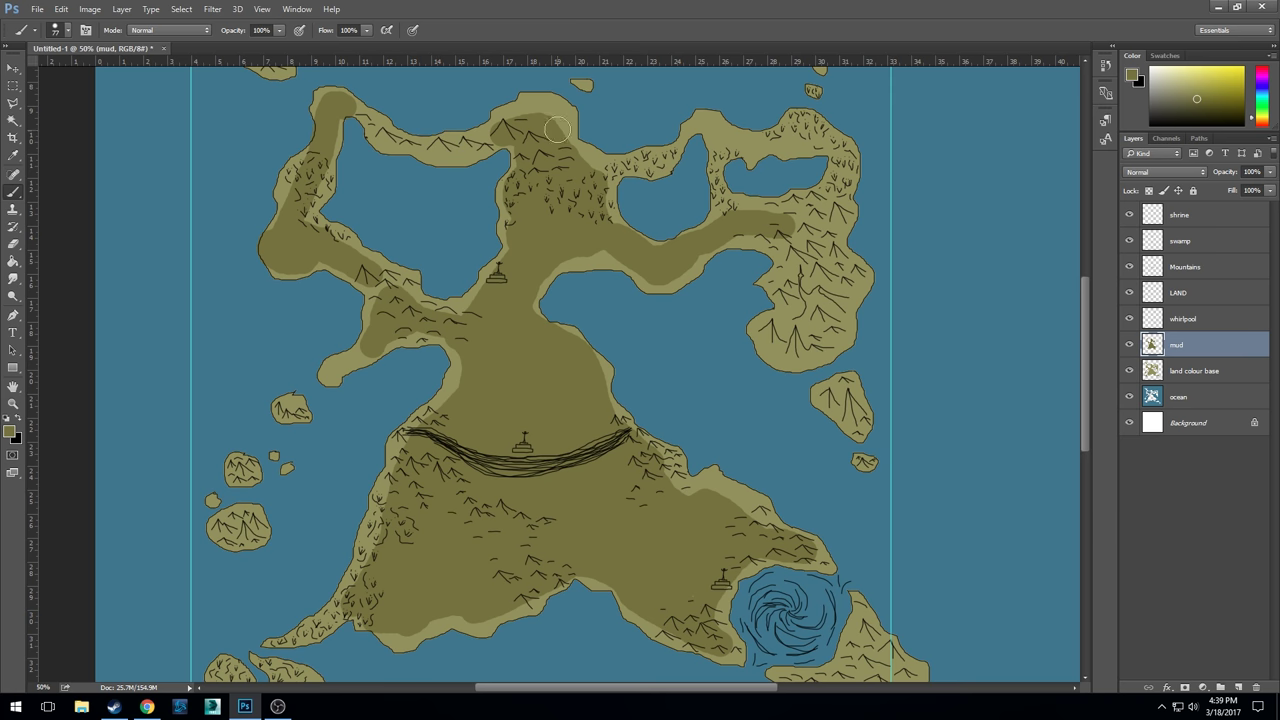
mouse_move(558, 128)
mouse_down()
mouse_move(542, 112)
mouse_move(525, 128)
mouse_up()
click(584, 84)
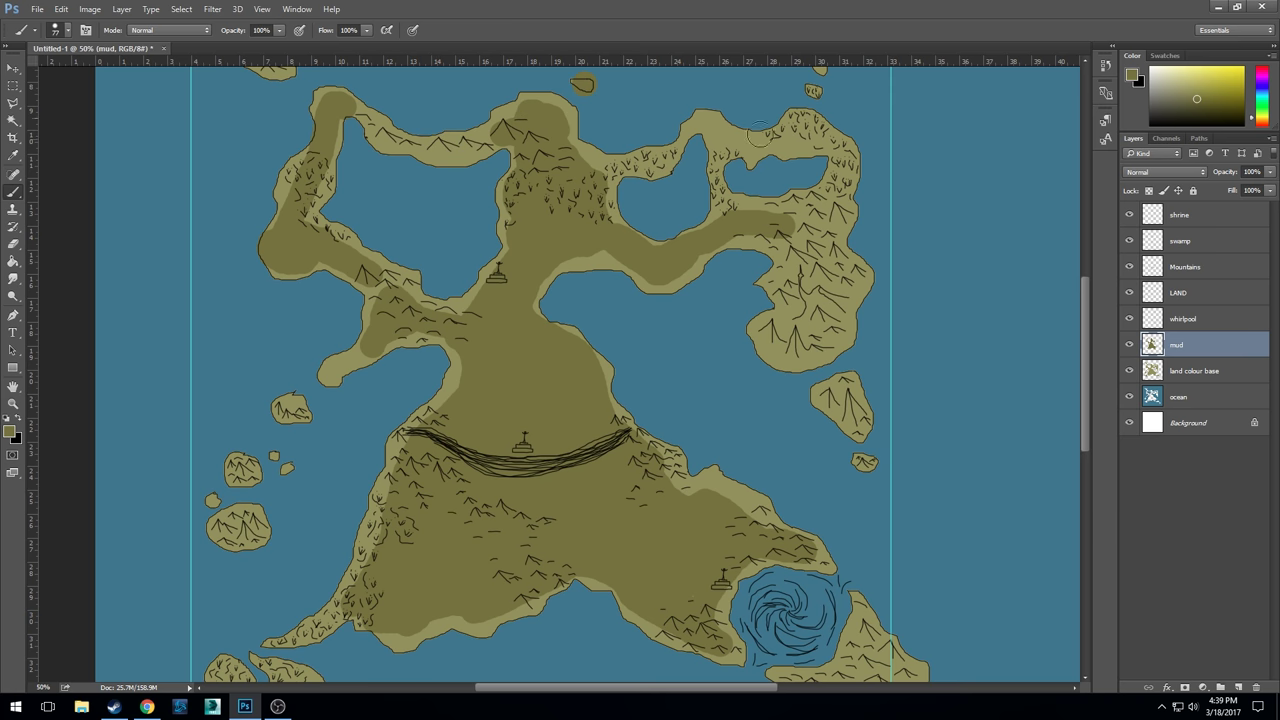
click(810, 92)
drag(785, 140, 712, 127)
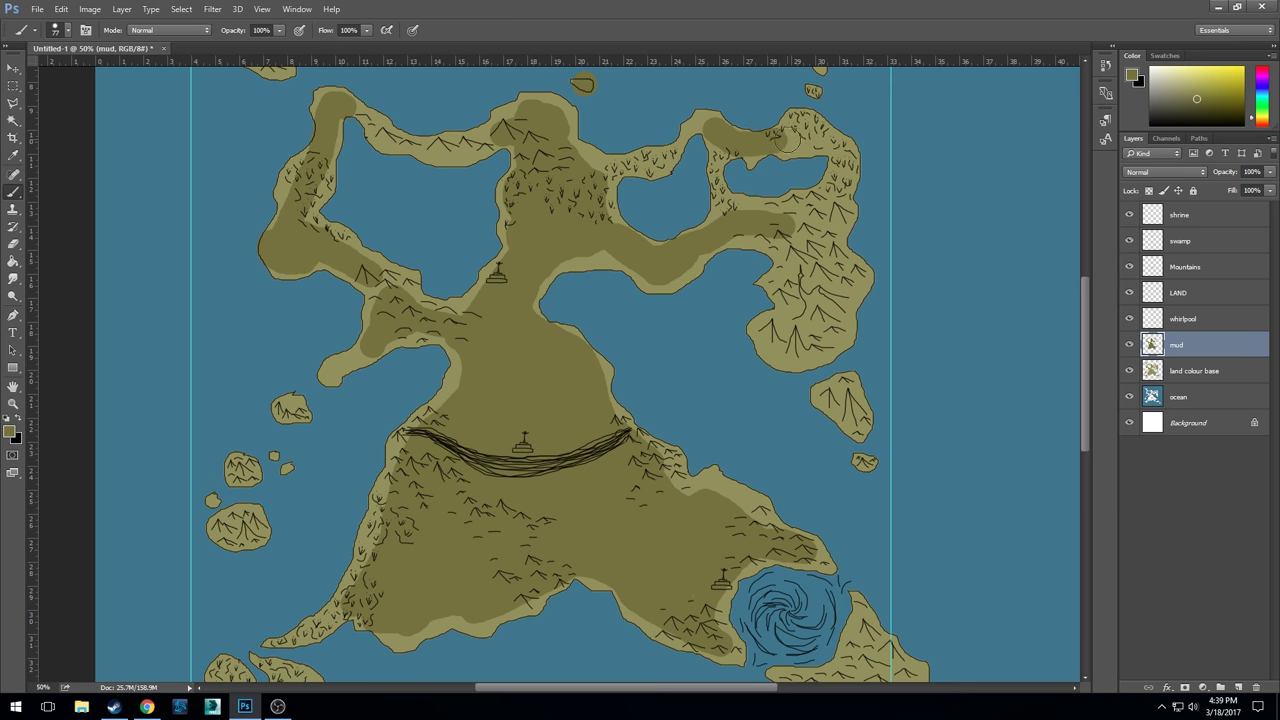
drag(787, 141, 814, 142)
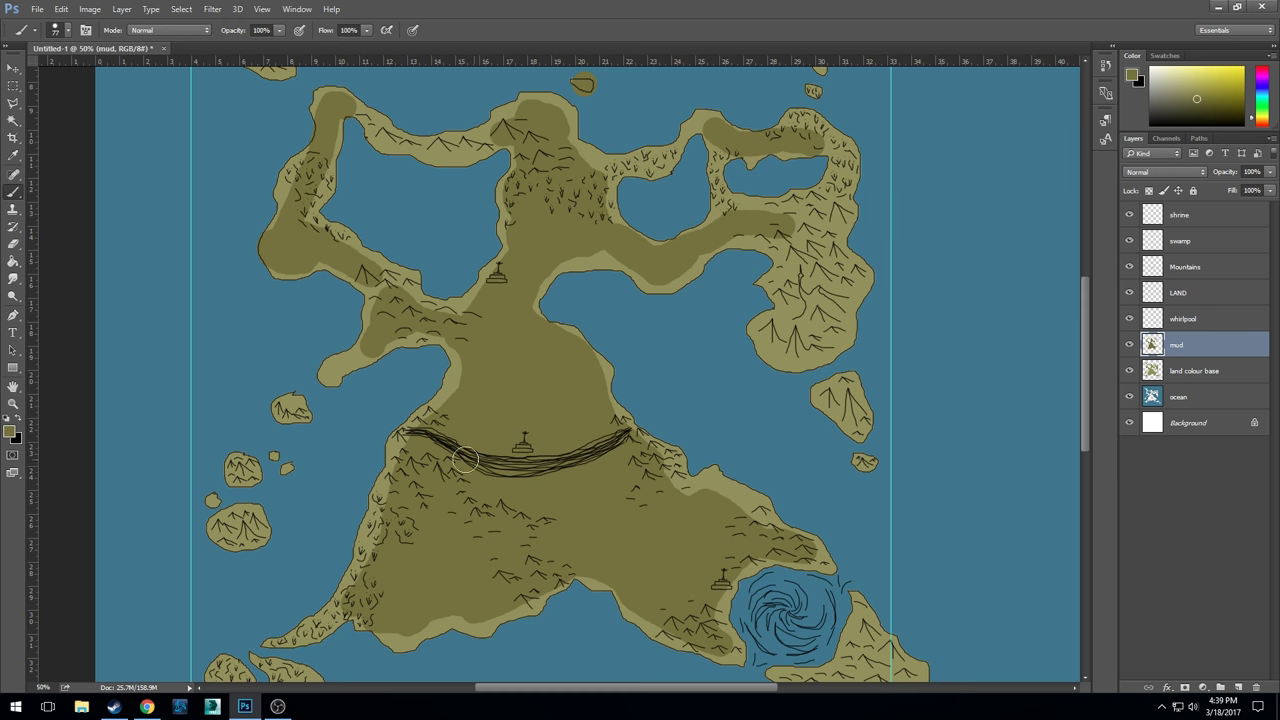
drag(358, 357, 331, 377)
click(292, 400)
- Shade the small southwest island, the island east of the whirlpool and the southeastern islet
drag(228, 241, 277, 381)
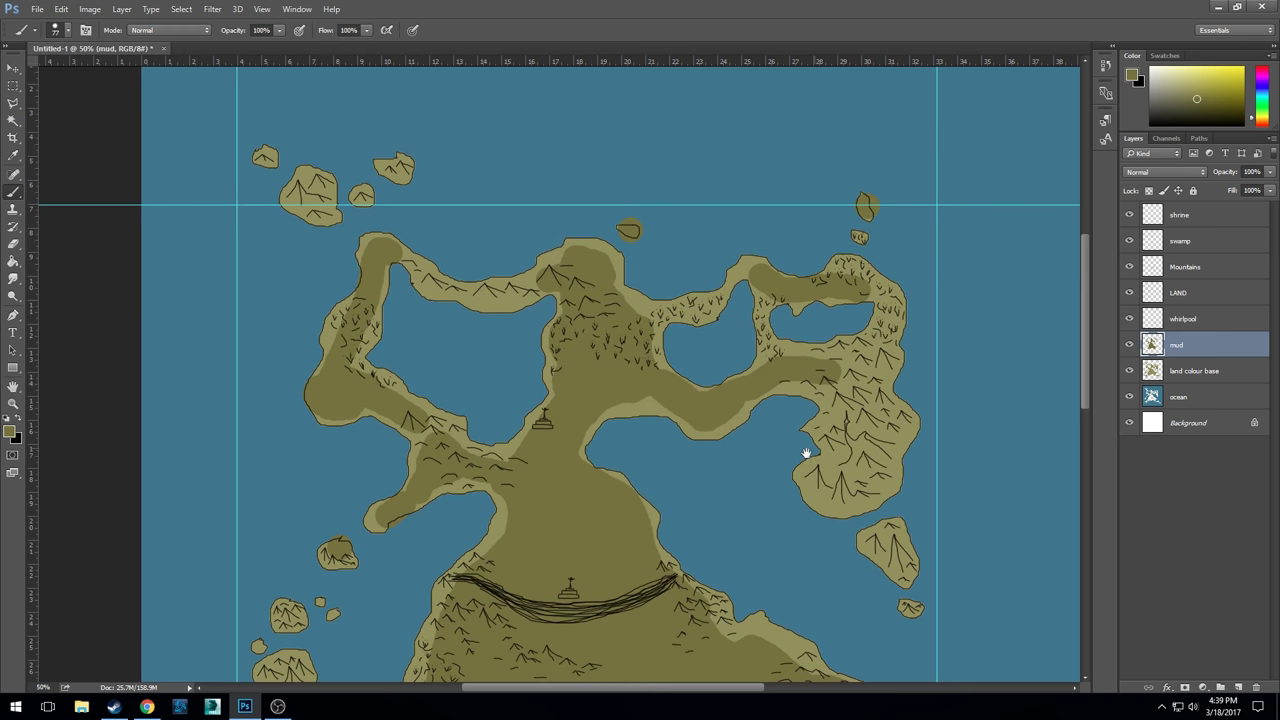
drag(808, 449, 729, 143)
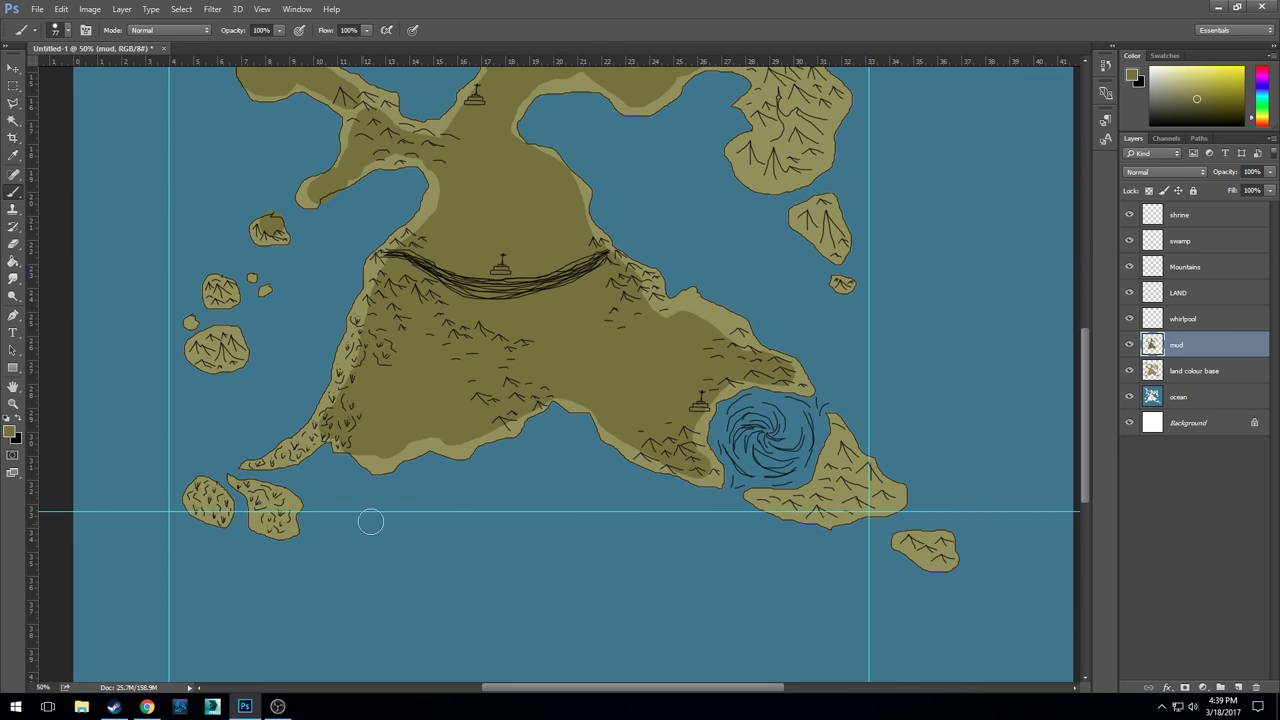
mouse_move(278, 505)
mouse_down()
mouse_move(282, 520)
mouse_move(266, 516)
mouse_up()
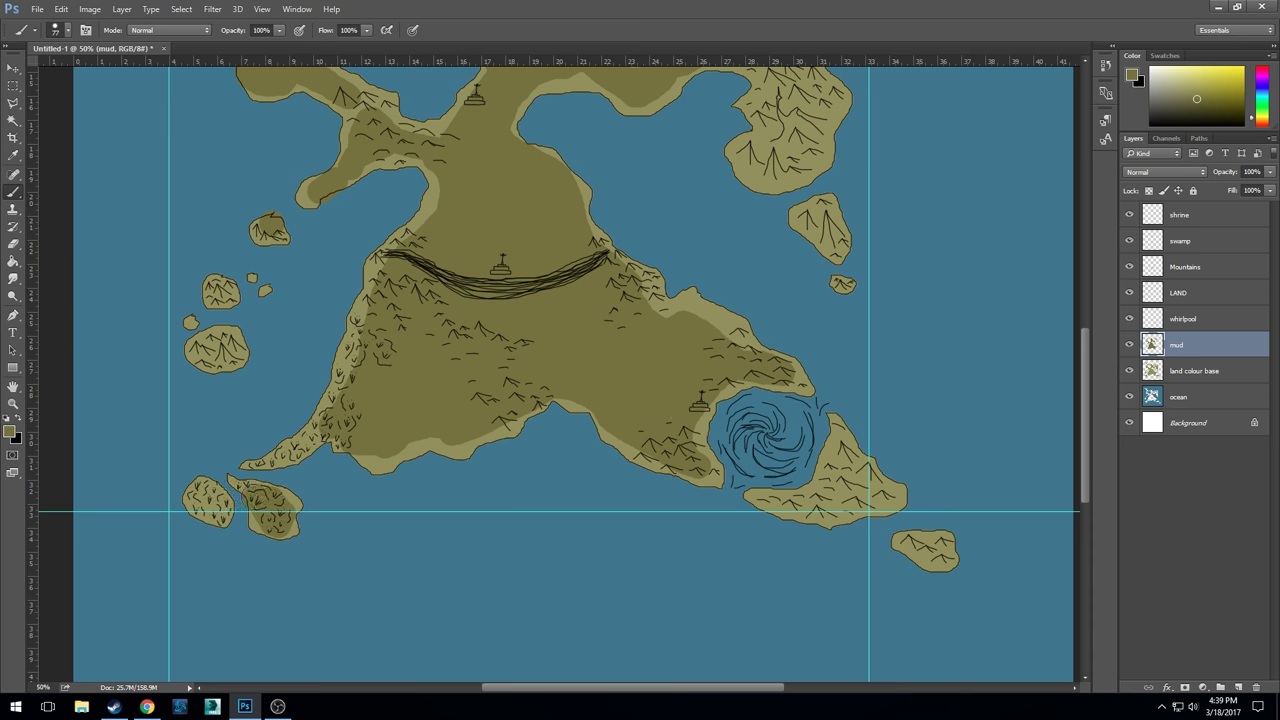
drag(841, 448, 801, 508)
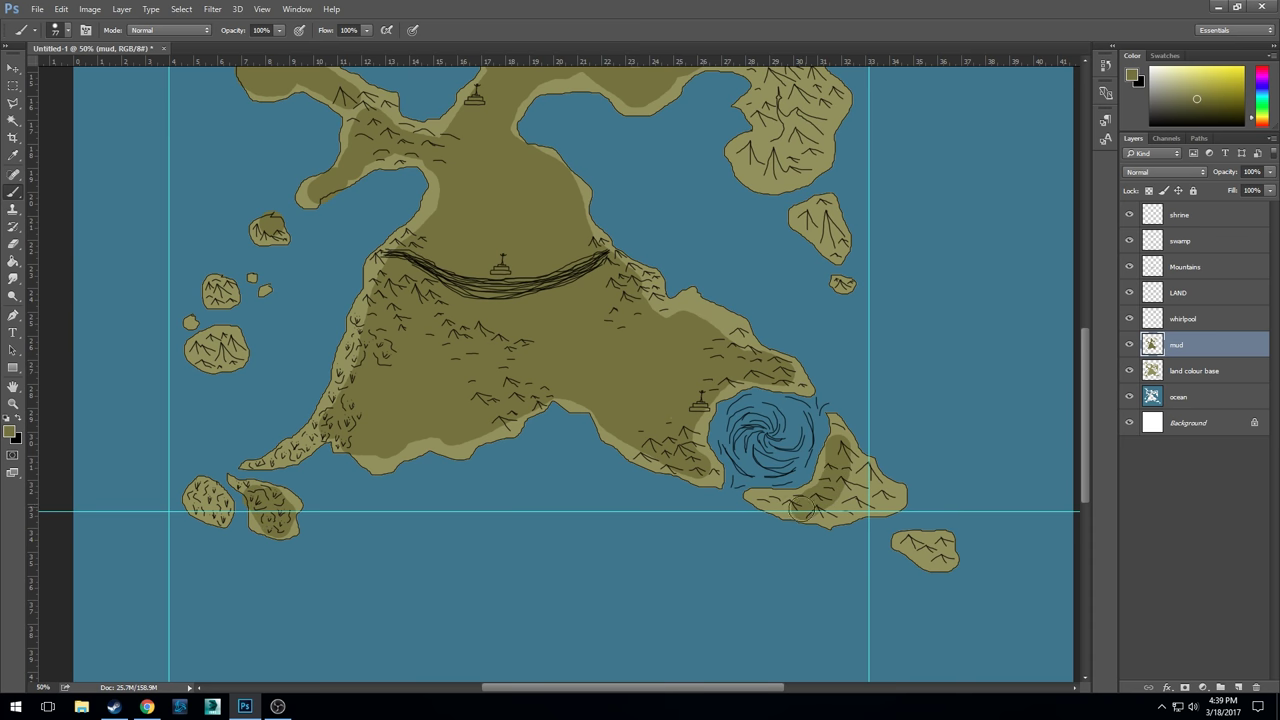
mouse_move(887, 497)
mouse_down()
mouse_move(903, 553)
mouse_move(920, 545)
mouse_up()
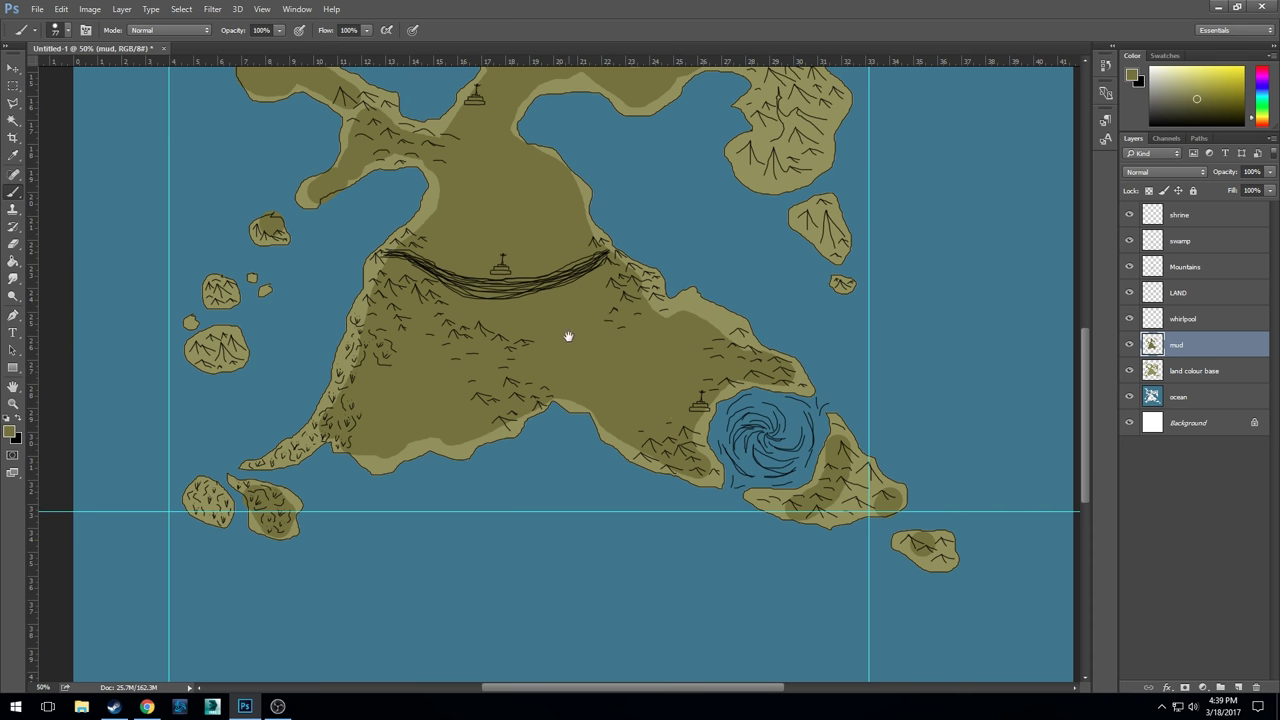
drag(568, 336, 580, 392)
- Switch to dark mud colour 524e1c and brush it over the island's lower-left area and left arm
click(10, 436)
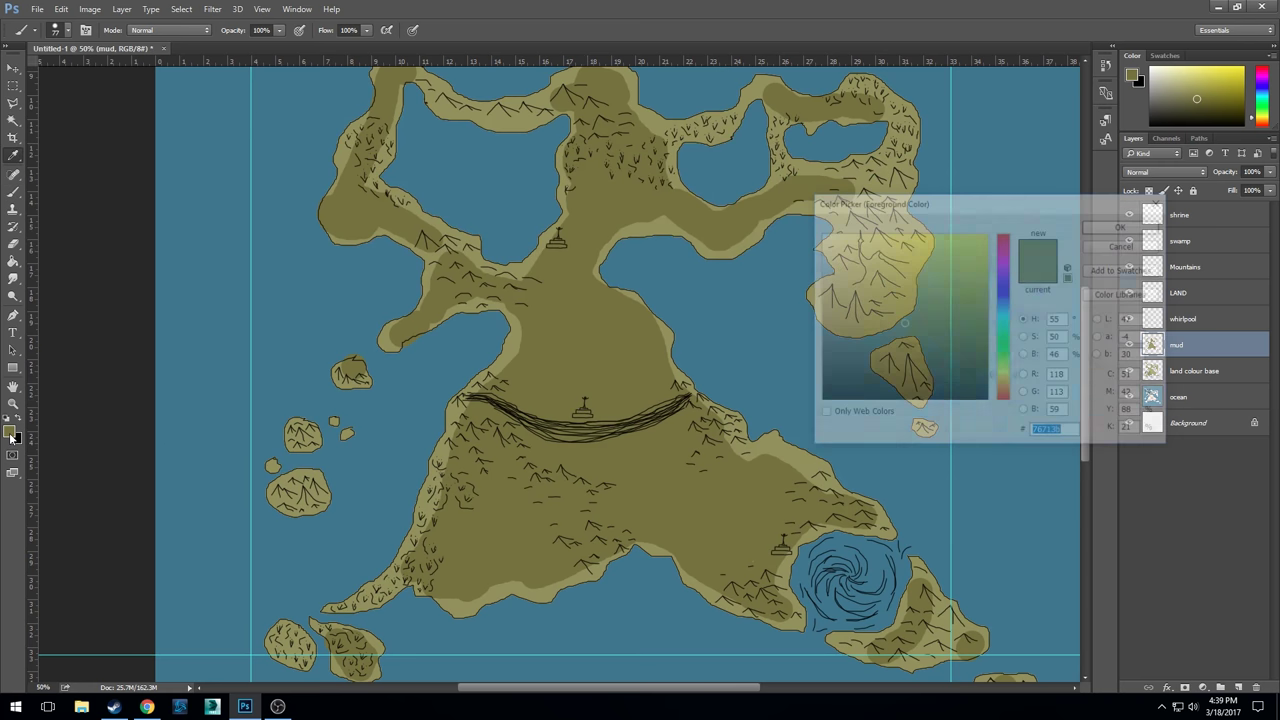
click(929, 347)
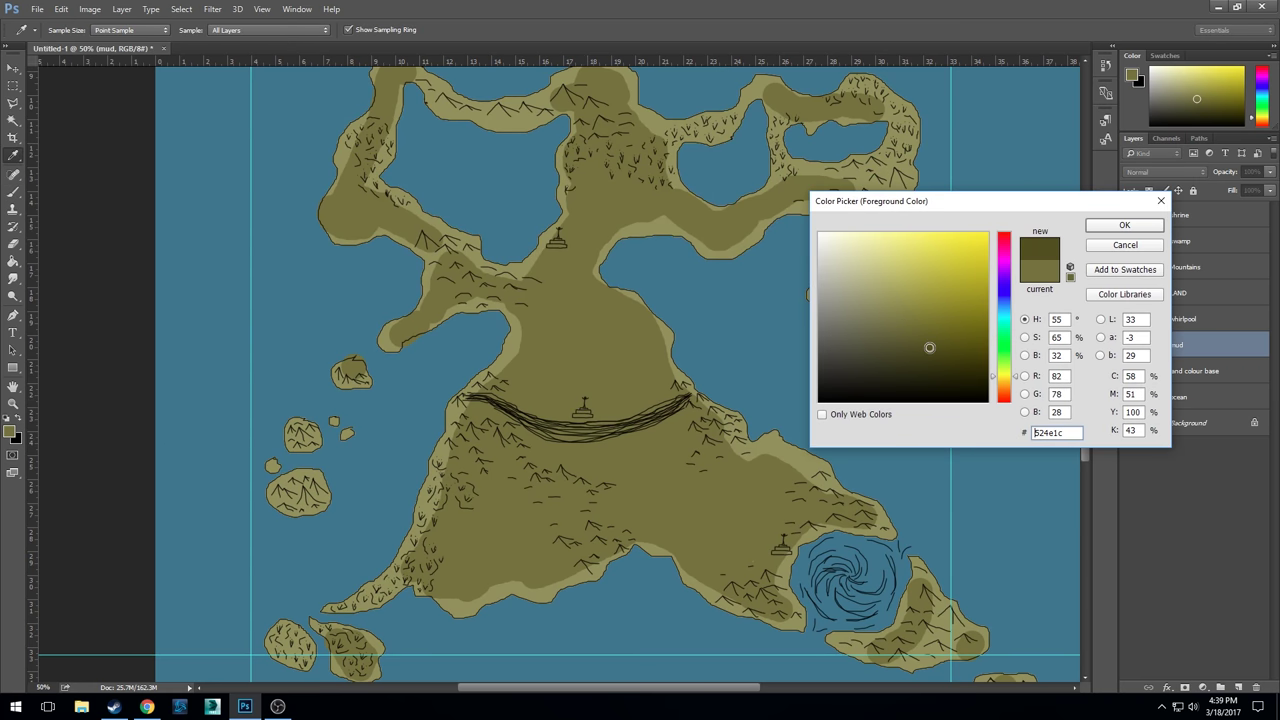
click(1087, 228)
mouse_move(516, 535)
mouse_down()
mouse_move(515, 492)
mouse_move(458, 568)
mouse_move(510, 532)
mouse_move(501, 546)
mouse_move(465, 562)
mouse_move(517, 487)
mouse_move(443, 547)
mouse_move(494, 487)
mouse_move(508, 492)
mouse_move(535, 435)
mouse_move(581, 469)
mouse_move(656, 439)
mouse_move(531, 442)
mouse_move(669, 417)
mouse_move(621, 453)
mouse_move(635, 453)
mouse_move(571, 479)
mouse_move(660, 458)
mouse_move(769, 518)
mouse_move(683, 467)
mouse_move(756, 517)
mouse_move(737, 529)
mouse_move(734, 560)
mouse_move(718, 533)
mouse_move(598, 481)
mouse_move(714, 557)
mouse_move(601, 483)
mouse_move(705, 509)
mouse_move(796, 503)
mouse_move(645, 457)
mouse_move(618, 326)
mouse_move(566, 280)
mouse_move(600, 208)
mouse_move(565, 283)
mouse_move(530, 306)
mouse_move(544, 297)
mouse_move(575, 331)
mouse_move(521, 407)
mouse_move(576, 316)
mouse_move(544, 434)
mouse_move(540, 407)
mouse_move(563, 371)
mouse_move(558, 427)
mouse_move(577, 445)
mouse_move(602, 427)
mouse_move(592, 323)
mouse_move(646, 426)
mouse_move(628, 339)
mouse_move(595, 321)
mouse_move(650, 421)
mouse_move(629, 372)
mouse_move(635, 429)
mouse_move(605, 413)
mouse_move(577, 413)
mouse_move(573, 428)
mouse_move(524, 436)
mouse_up()
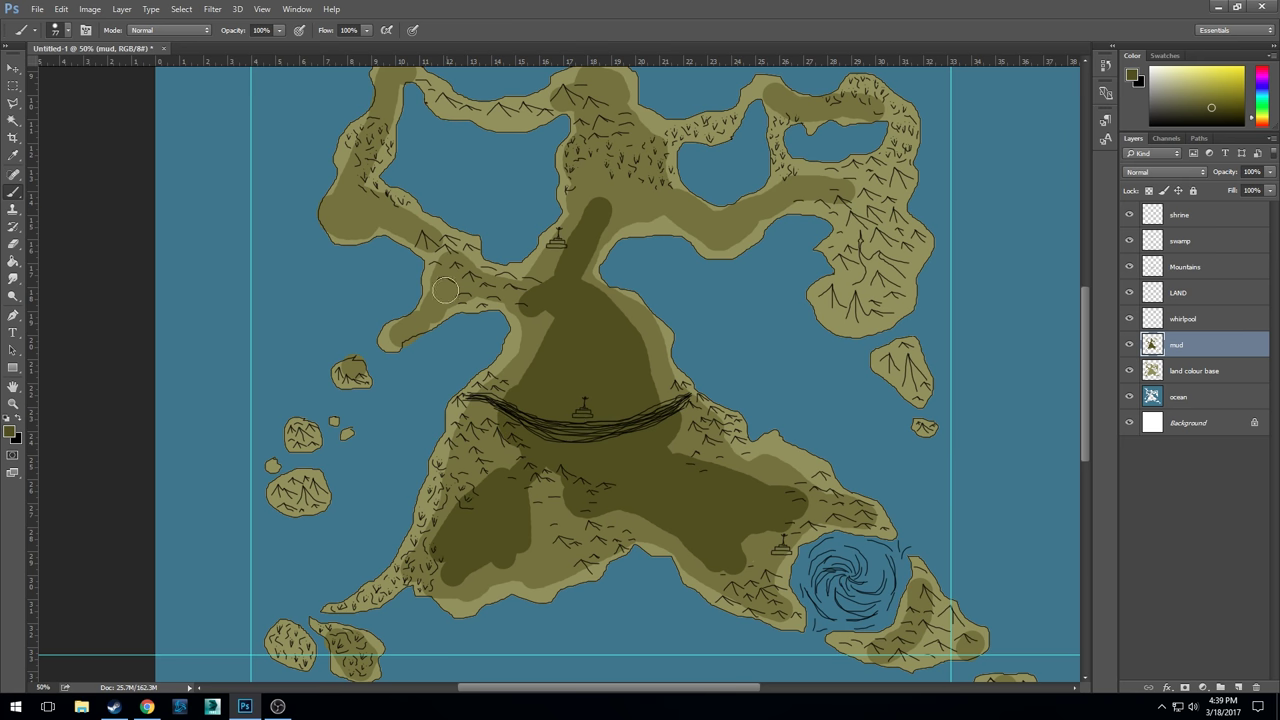
mouse_move(446, 290)
mouse_down()
mouse_move(457, 283)
mouse_move(431, 314)
mouse_up()
- Paint mud over the upper-left arm, the upper-central strip and the land east of the whirlpool
mouse_move(402, 226)
mouse_down()
mouse_move(377, 206)
mouse_move(345, 213)
mouse_move(368, 216)
mouse_move(378, 124)
mouse_up()
mouse_move(607, 122)
mouse_down()
mouse_move(592, 110)
mouse_move(612, 175)
mouse_move(598, 192)
mouse_move(621, 200)
mouse_move(640, 150)
mouse_move(605, 108)
mouse_move(695, 220)
mouse_move(785, 195)
mouse_move(860, 115)
mouse_move(772, 88)
mouse_move(757, 127)
mouse_up()
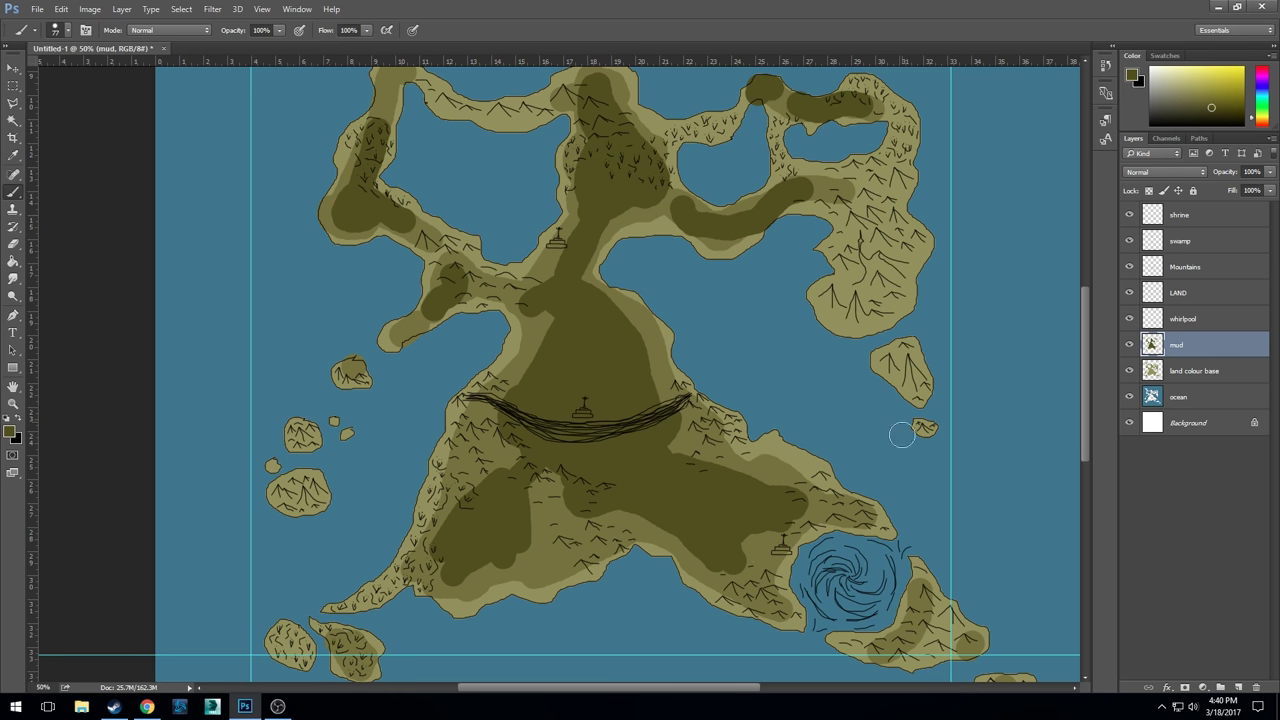
mouse_move(931, 580)
mouse_down()
mouse_move(900, 630)
mouse_move(950, 640)
mouse_move(794, 483)
mouse_move(754, 423)
mouse_up()
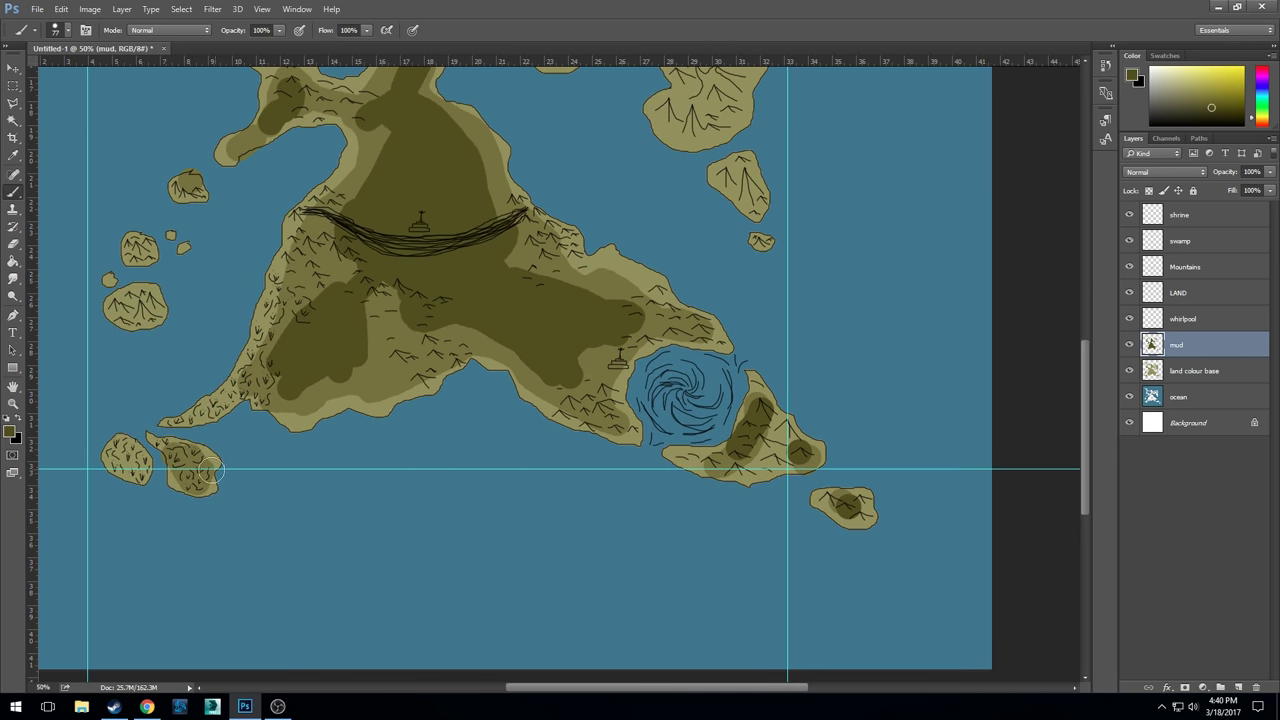
- Shade the small left island, the left arm and two northern islets with mud, and select Mountains
drag(210, 470, 170, 446)
mouse_move(209, 248)
mouse_down()
mouse_move(292, 392)
mouse_move(375, 632)
mouse_up()
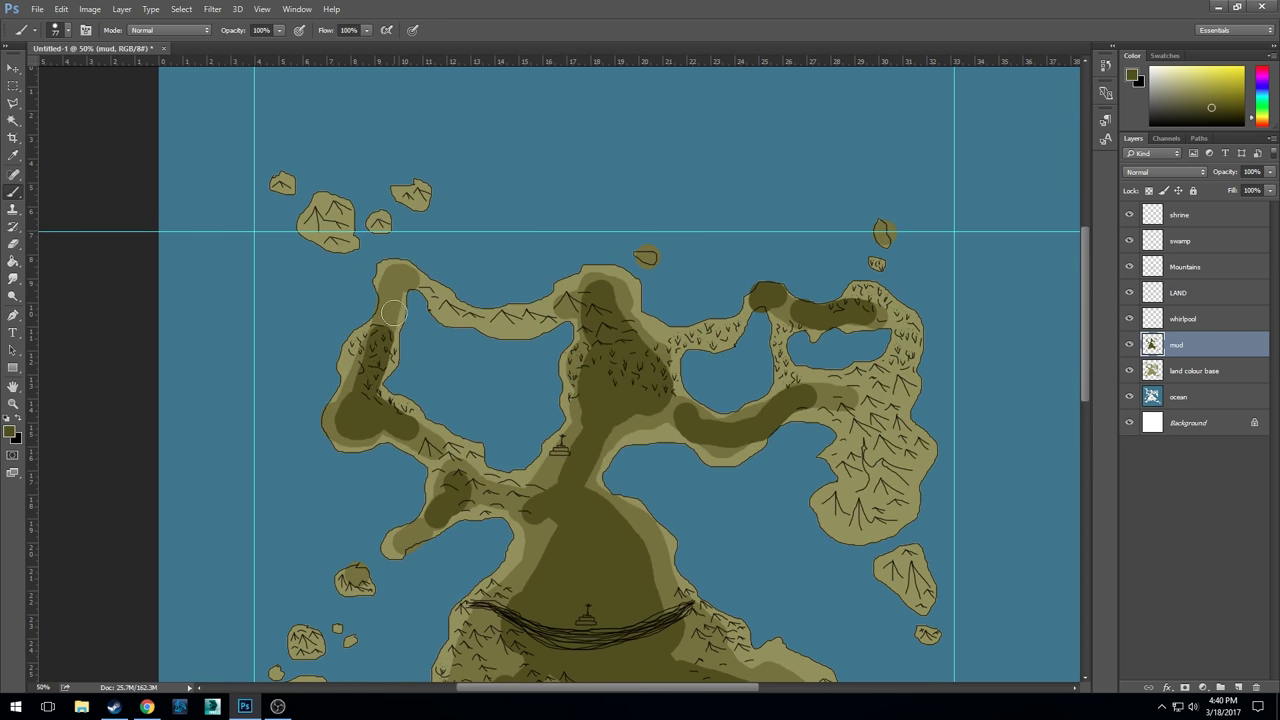
mouse_move(394, 313)
mouse_down()
mouse_move(394, 277)
mouse_move(400, 325)
mouse_move(410, 322)
mouse_up()
drag(645, 256, 653, 261)
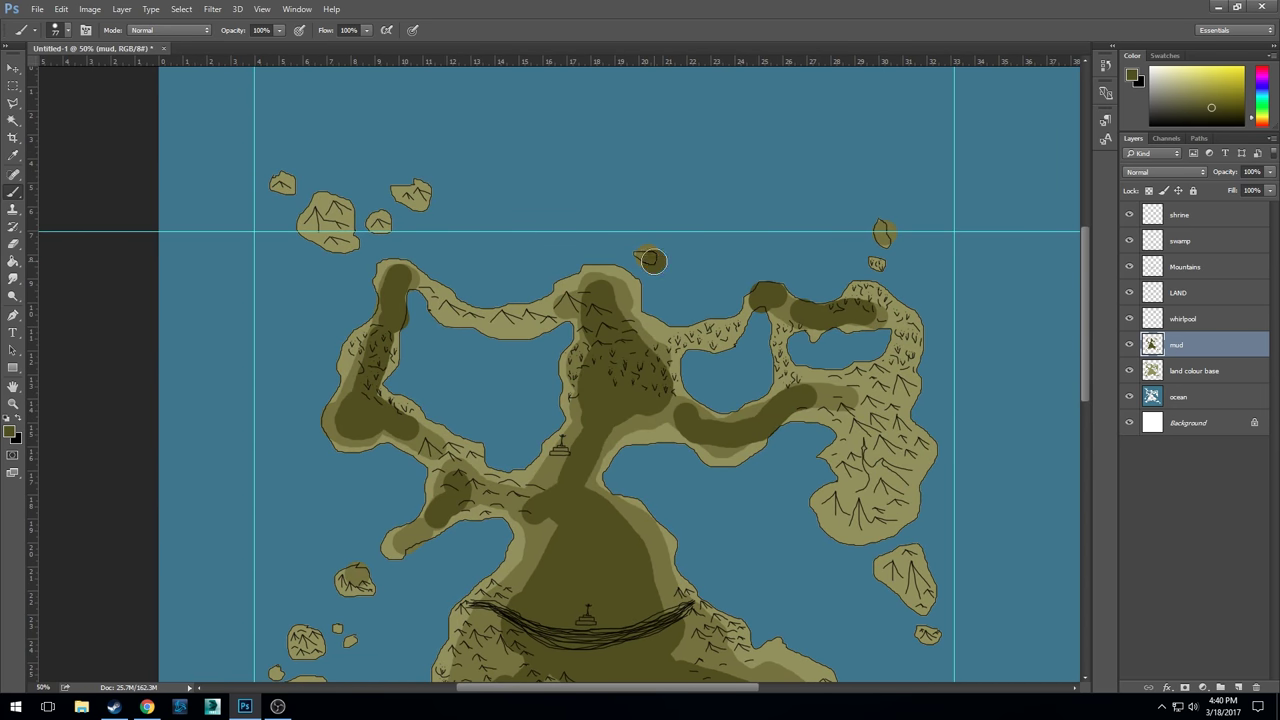
drag(873, 233, 881, 232)
drag(504, 396, 391, 99)
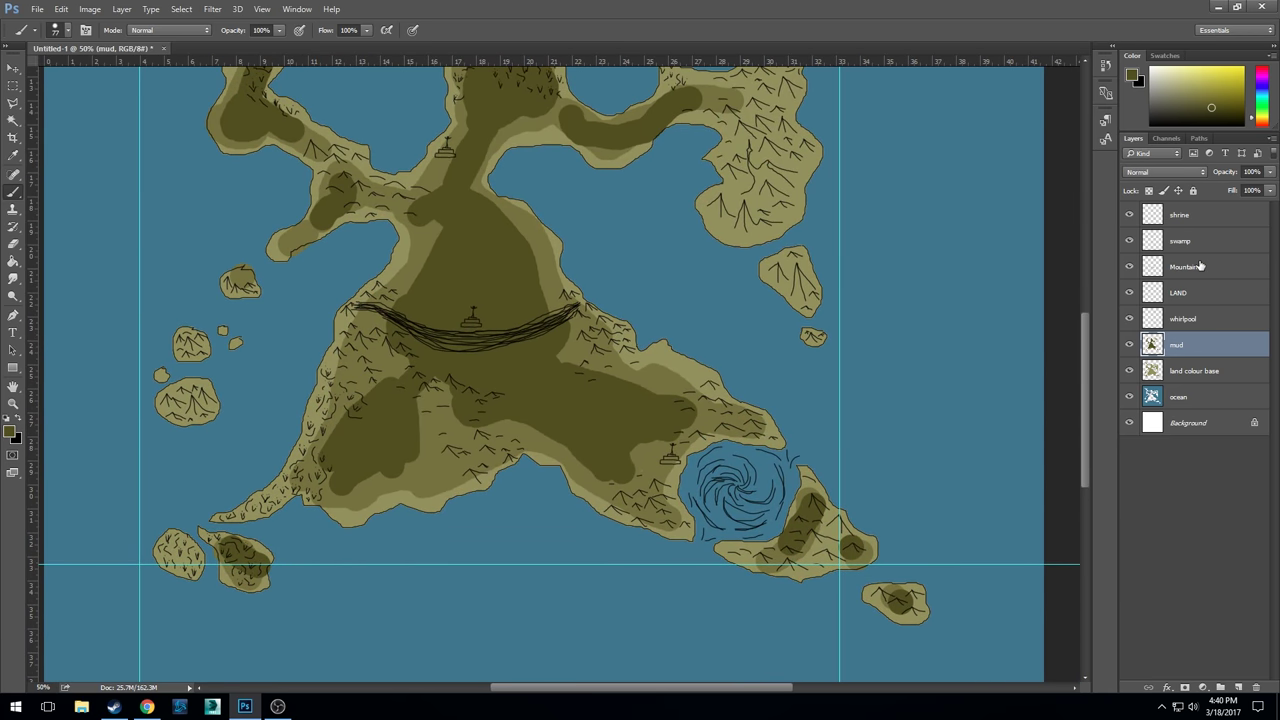
click(1200, 268)
- Add a new layer below LAND and name it 'mountains'
click(1237, 688)
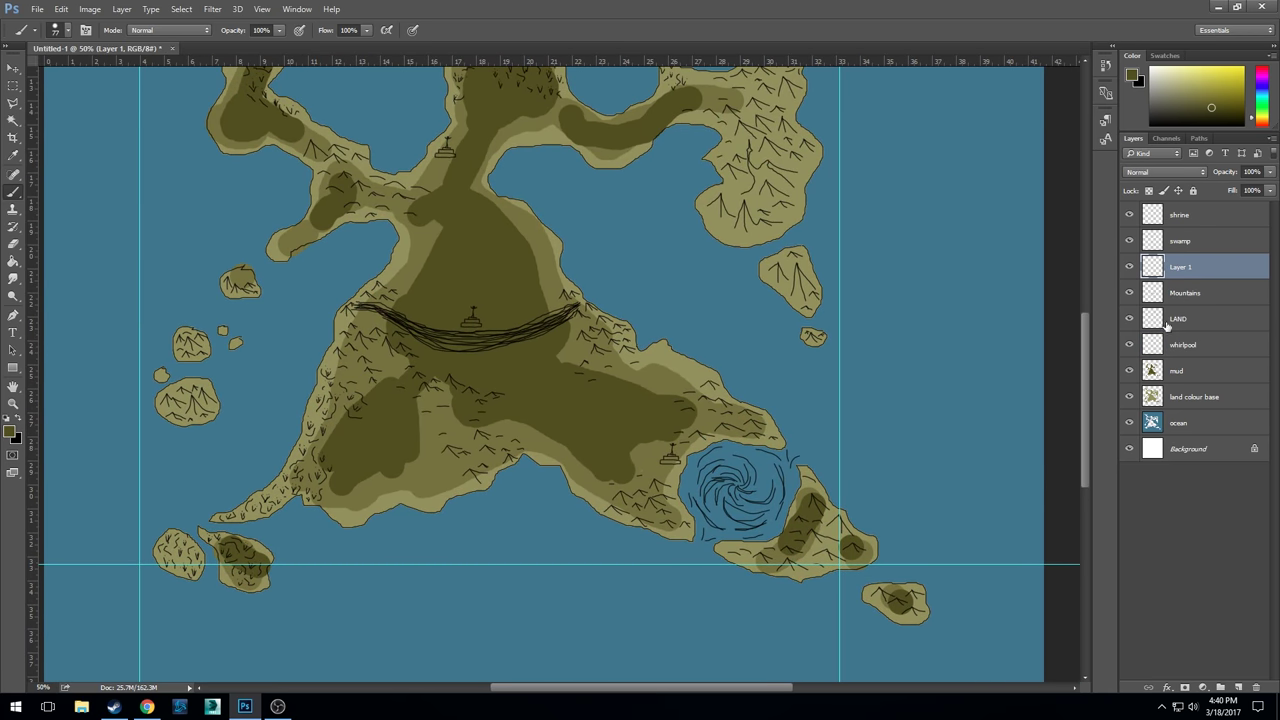
drag(1203, 270, 1202, 316)
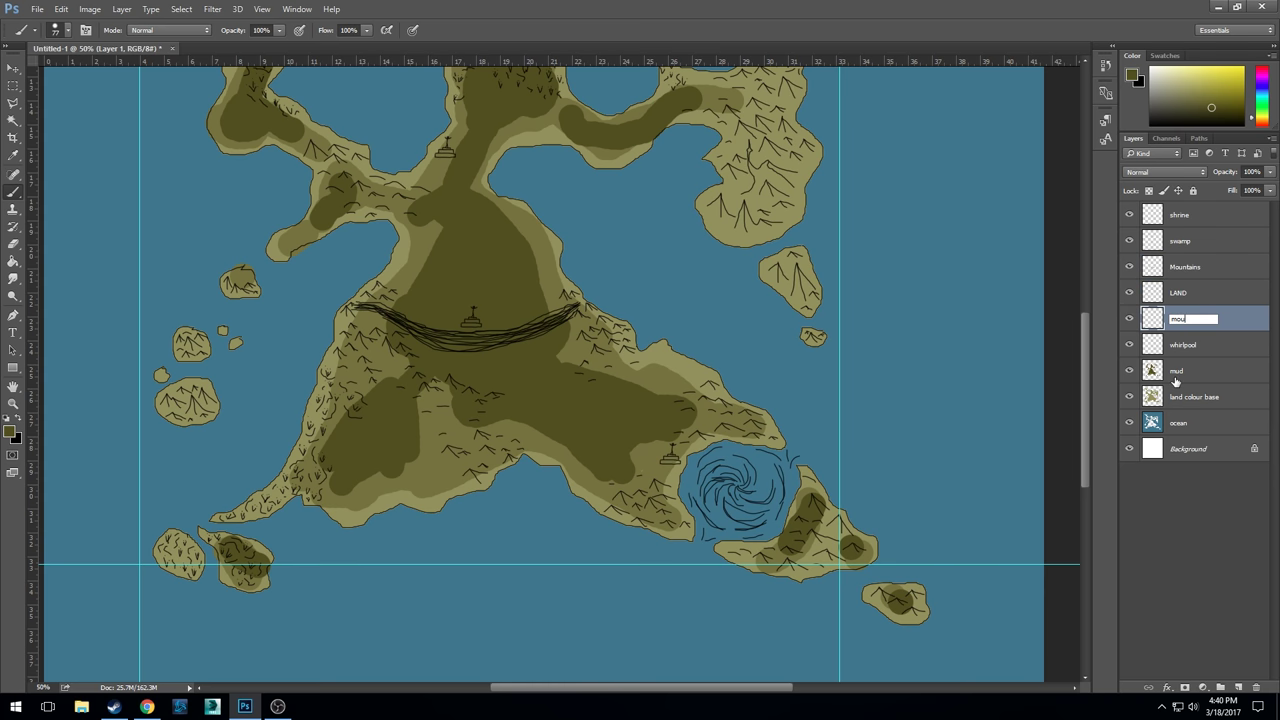
text(mountains)
key(Return)
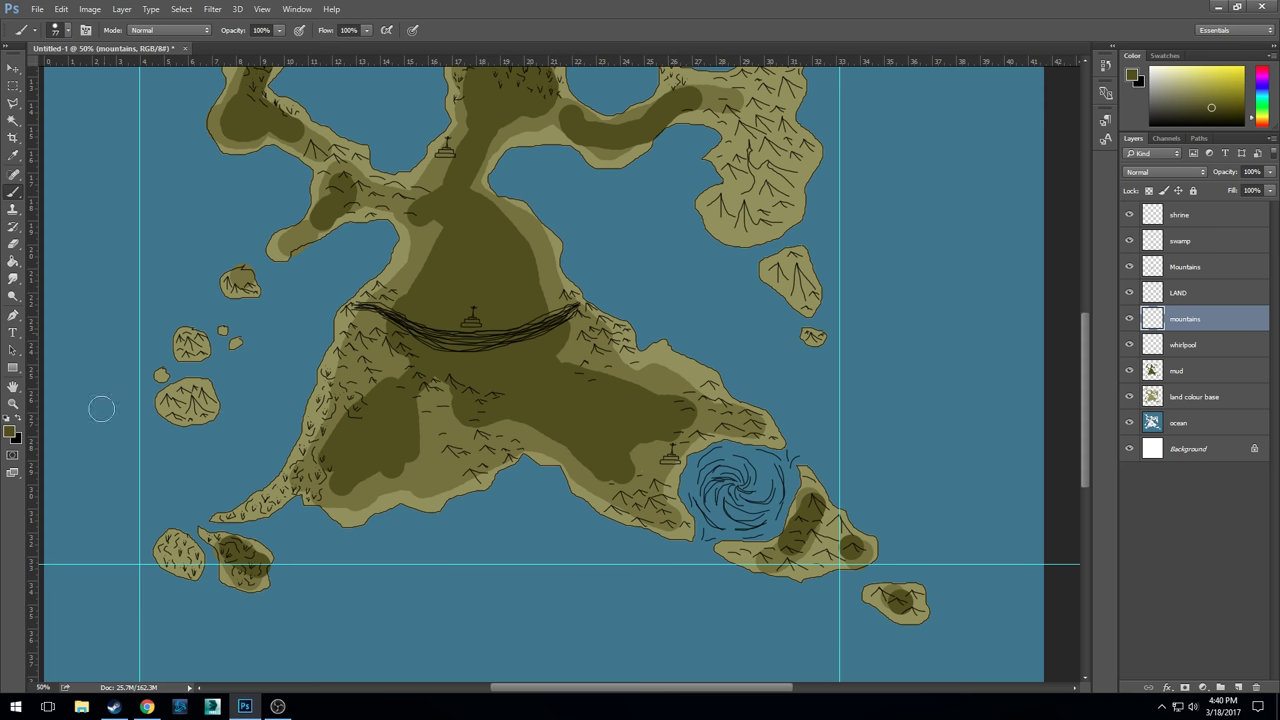
- Set the foreground colour to dark grey-brown 454332
click(10, 431)
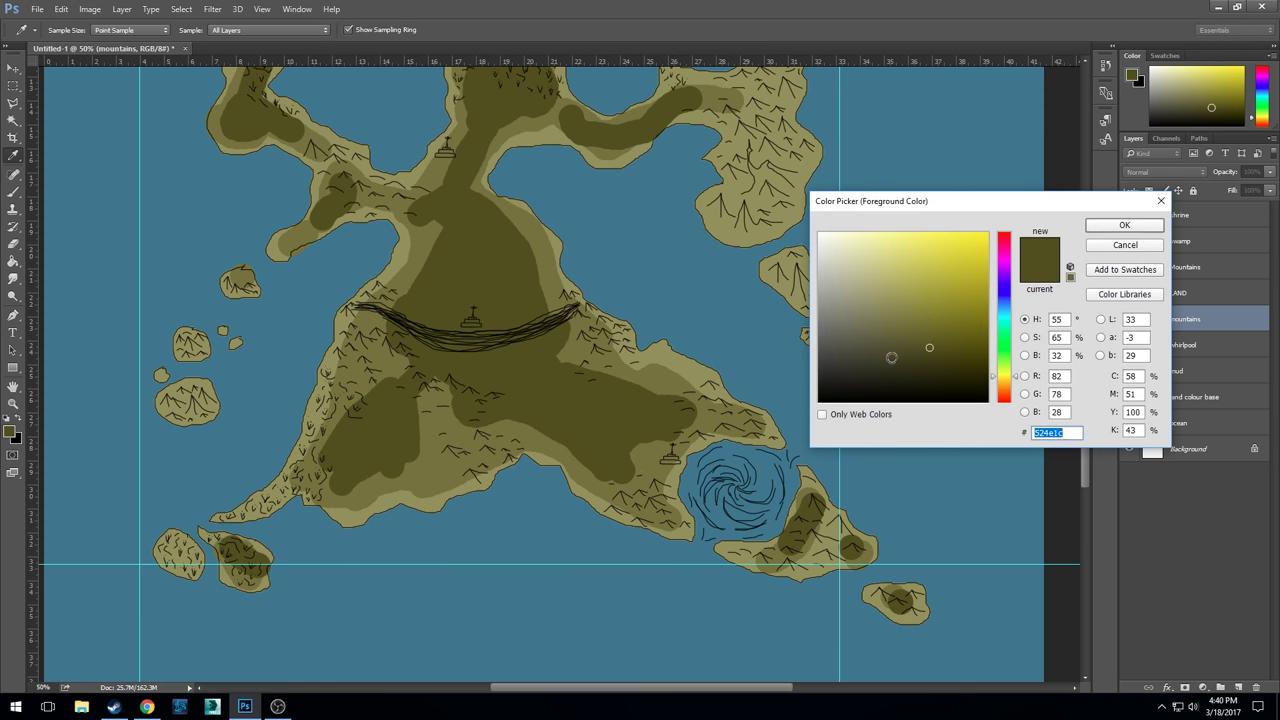
click(884, 352)
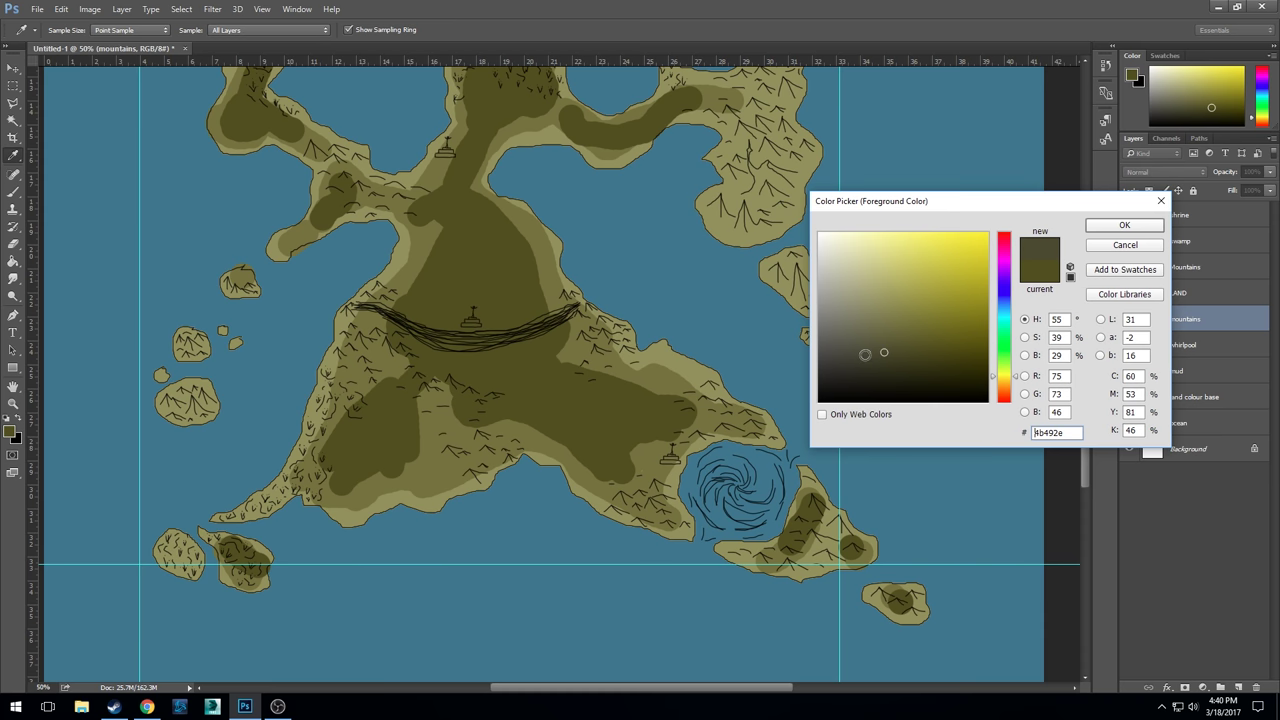
click(866, 356)
click(1100, 227)
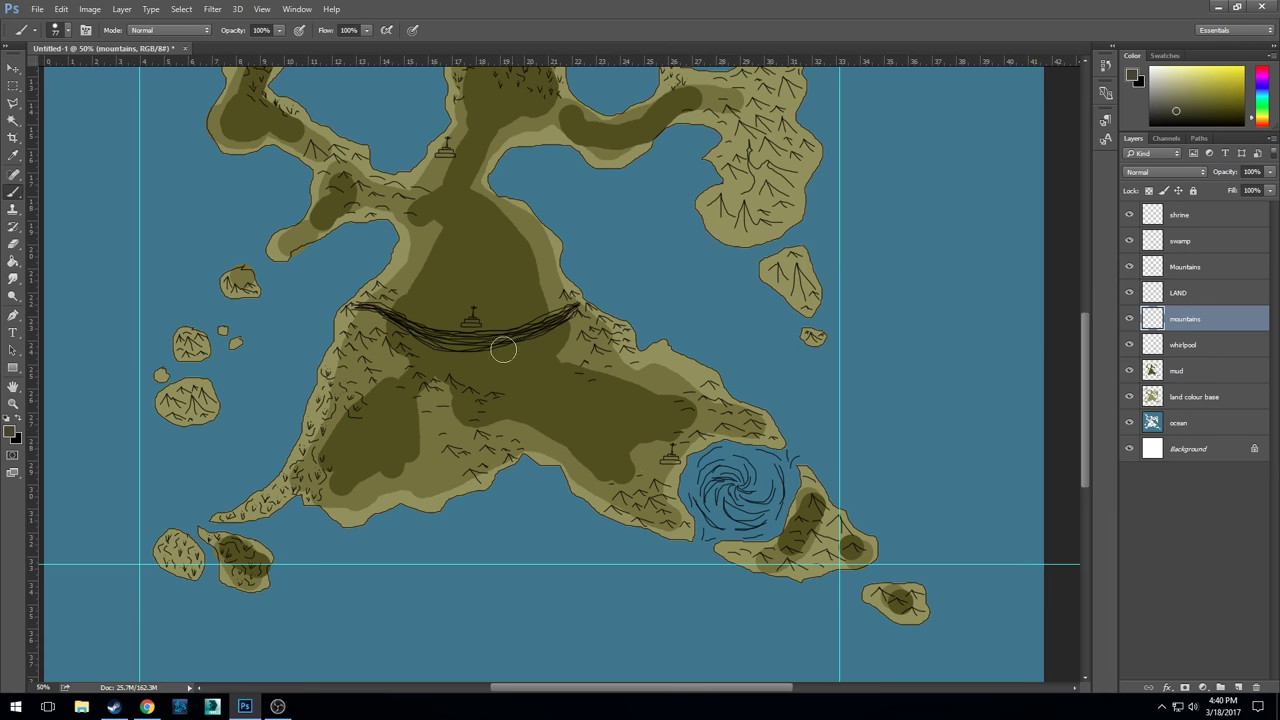
- Paint grey mountain shading beside the bridge, across the central-east land and around the whirlpool shores
mouse_move(436, 381)
mouse_down()
mouse_move(498, 396)
mouse_move(468, 428)
mouse_move(515, 446)
mouse_move(475, 470)
mouse_move(495, 460)
mouse_move(450, 450)
mouse_move(438, 398)
mouse_move(360, 305)
mouse_move(388, 286)
mouse_move(354, 328)
mouse_move(370, 376)
mouse_move(355, 348)
mouse_move(332, 410)
mouse_move(330, 372)
mouse_move(372, 290)
mouse_move(331, 342)
mouse_move(327, 378)
mouse_move(380, 282)
mouse_move(404, 404)
mouse_up()
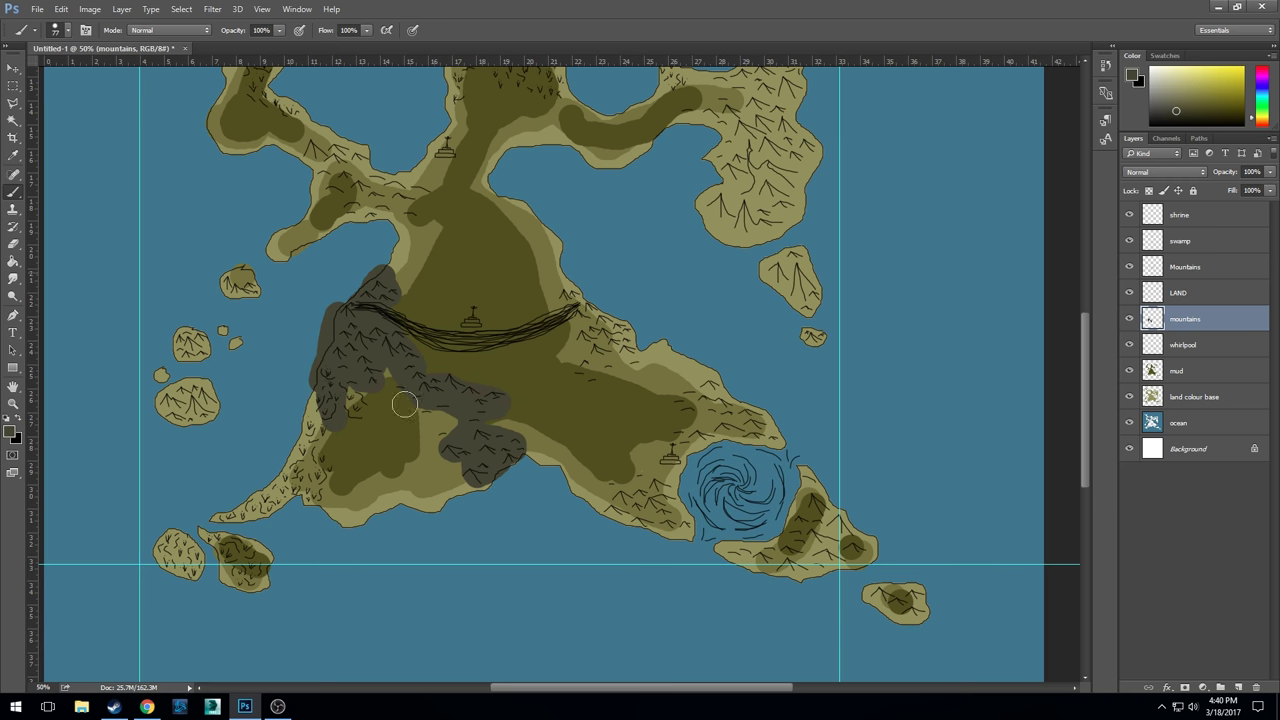
mouse_move(566, 293)
mouse_down()
mouse_move(636, 347)
mouse_move(607, 342)
mouse_move(597, 361)
mouse_move(600, 345)
mouse_move(577, 376)
mouse_move(631, 357)
mouse_move(588, 365)
mouse_up()
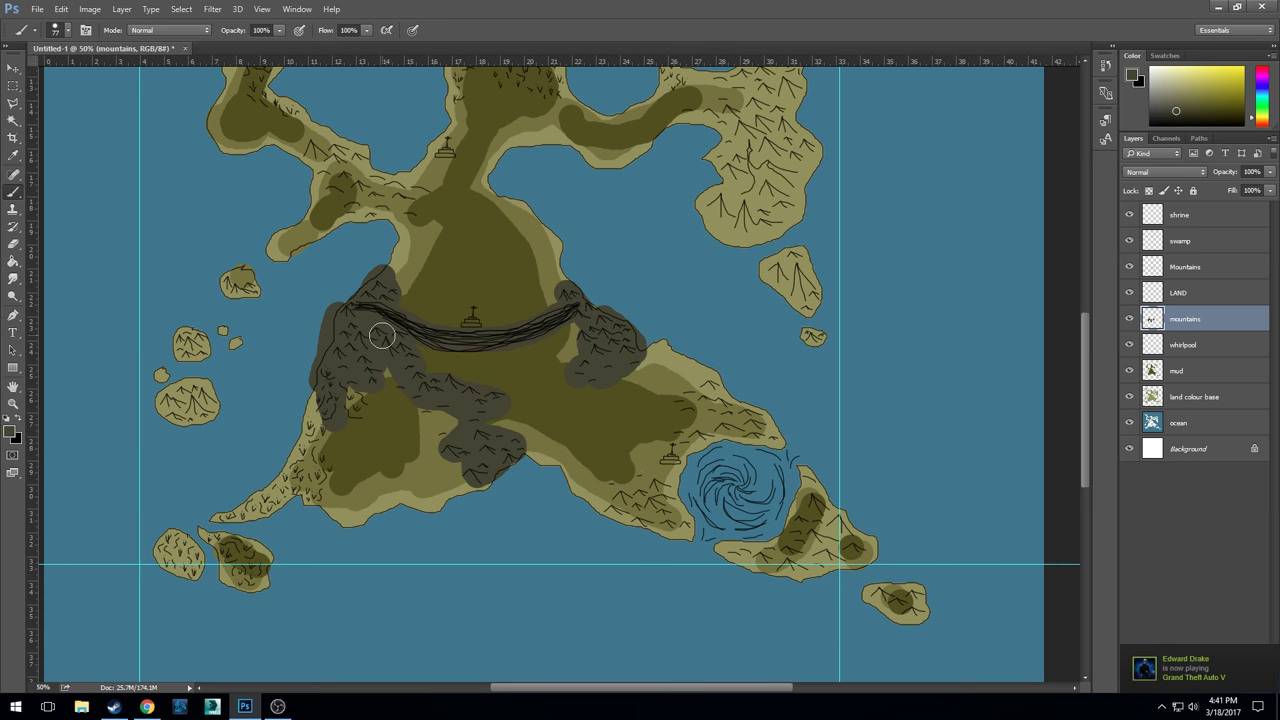
drag(774, 438, 698, 380)
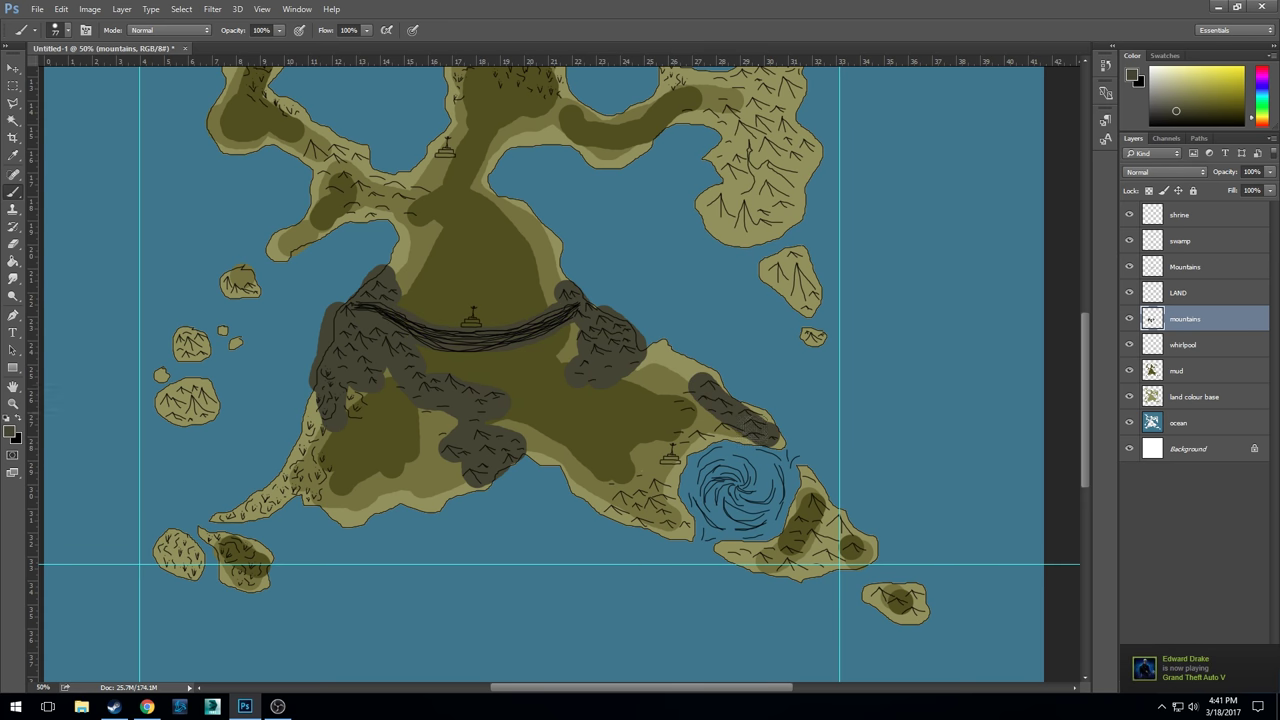
mouse_move(748, 428)
mouse_down()
mouse_move(680, 438)
mouse_move(748, 446)
mouse_move(785, 422)
mouse_up()
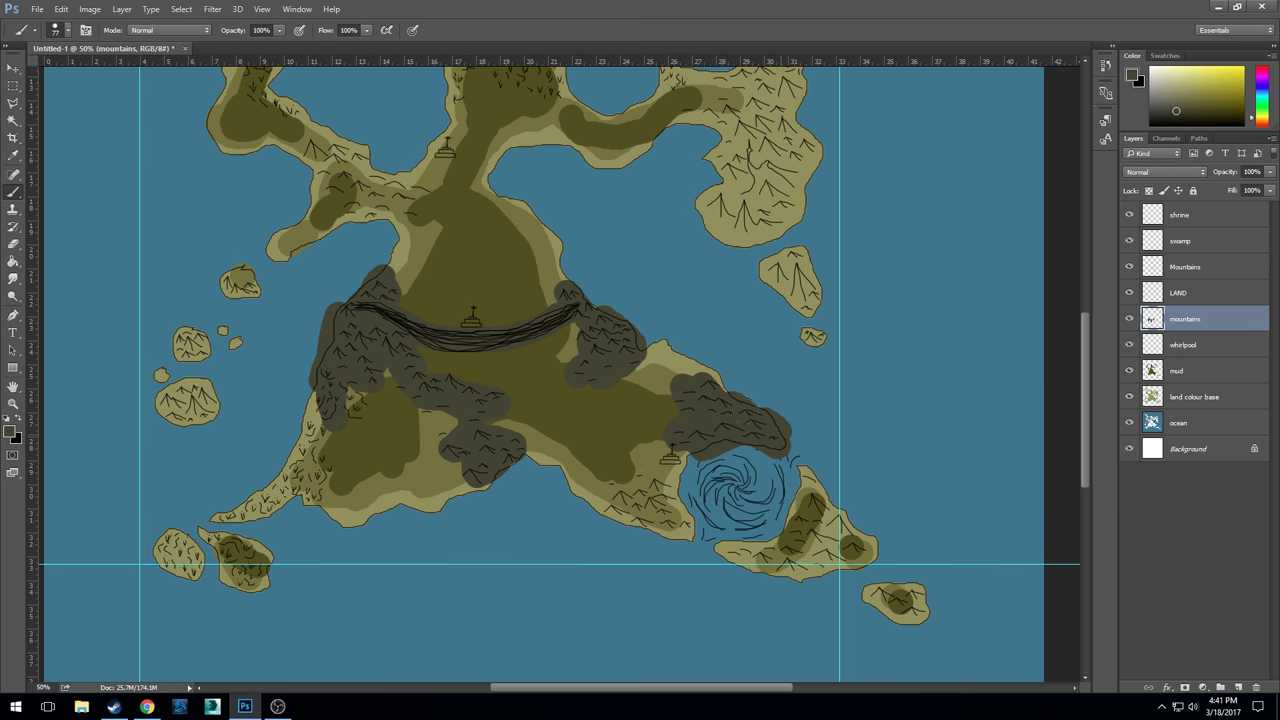
mouse_move(700, 455)
mouse_down()
mouse_move(672, 478)
mouse_move(670, 535)
mouse_move(612, 510)
mouse_move(640, 472)
mouse_move(595, 492)
mouse_move(650, 506)
mouse_up()
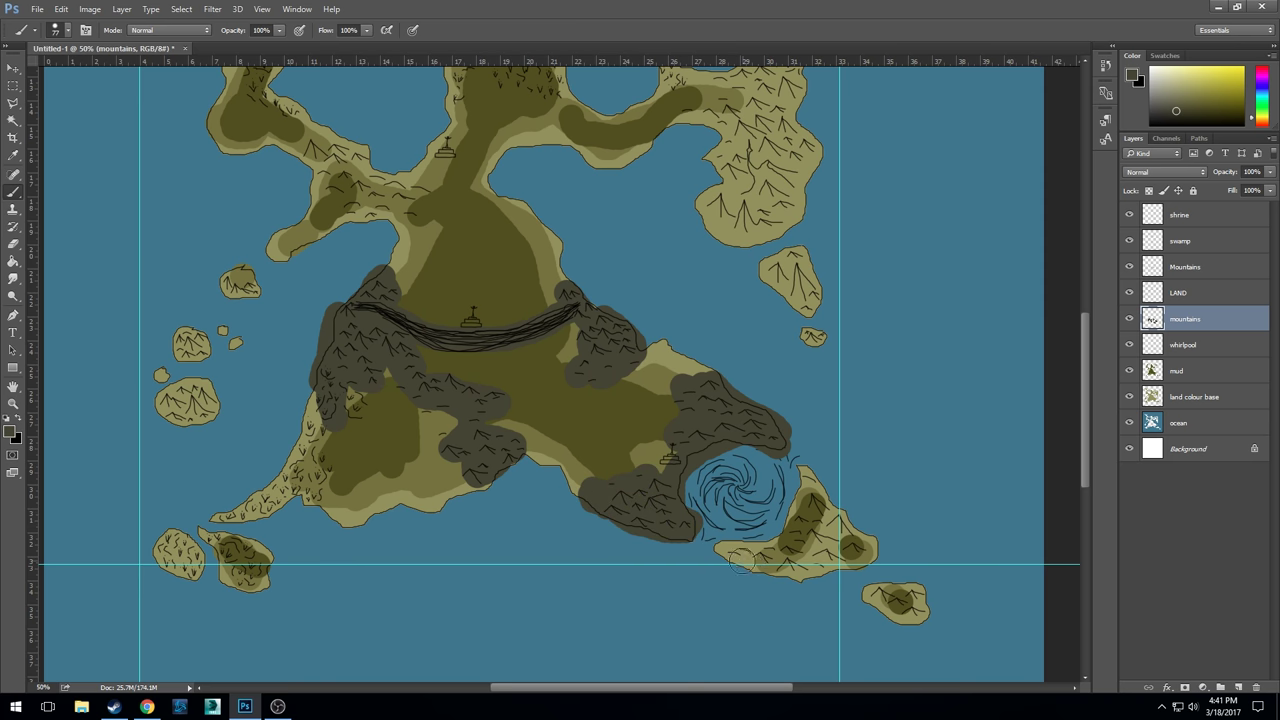
mouse_move(740, 560)
mouse_down()
mouse_move(805, 552)
mouse_move(810, 485)
mouse_move(822, 505)
mouse_up()
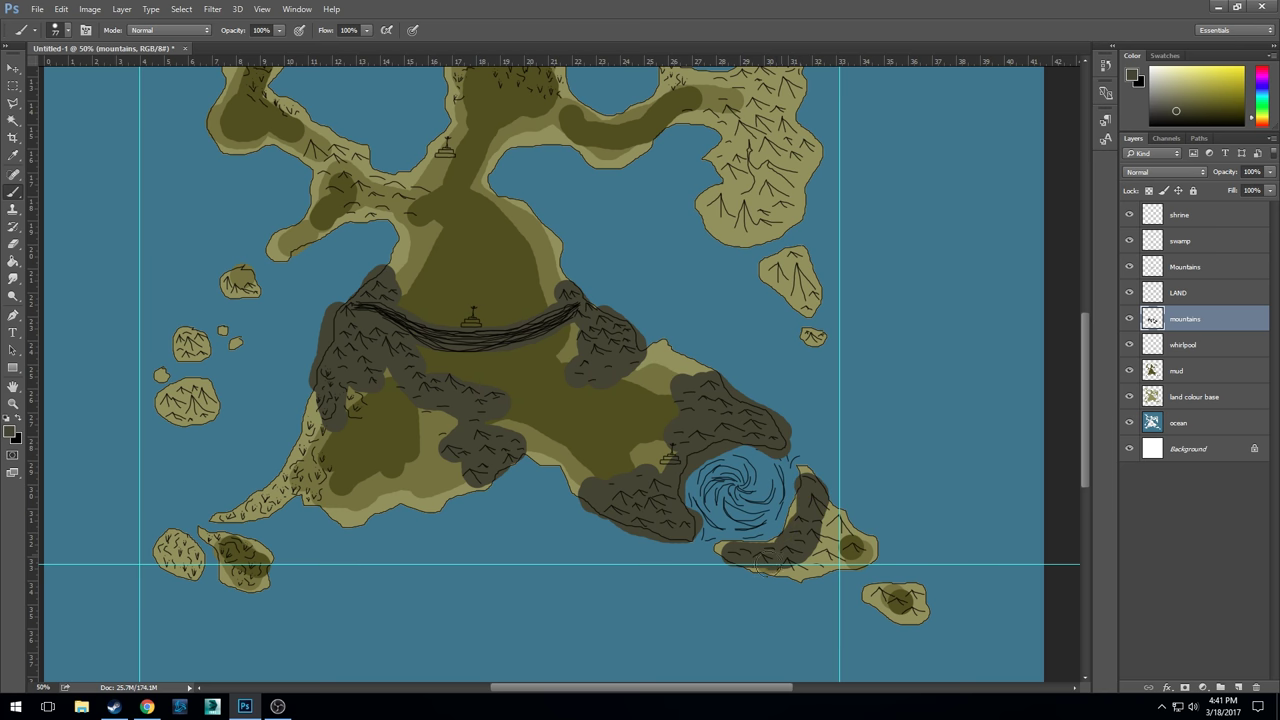
drag(770, 565, 838, 518)
- Extend mountain grey along the bottom edge, over the southeastern and western islets and the north-west arm
drag(818, 574, 770, 580)
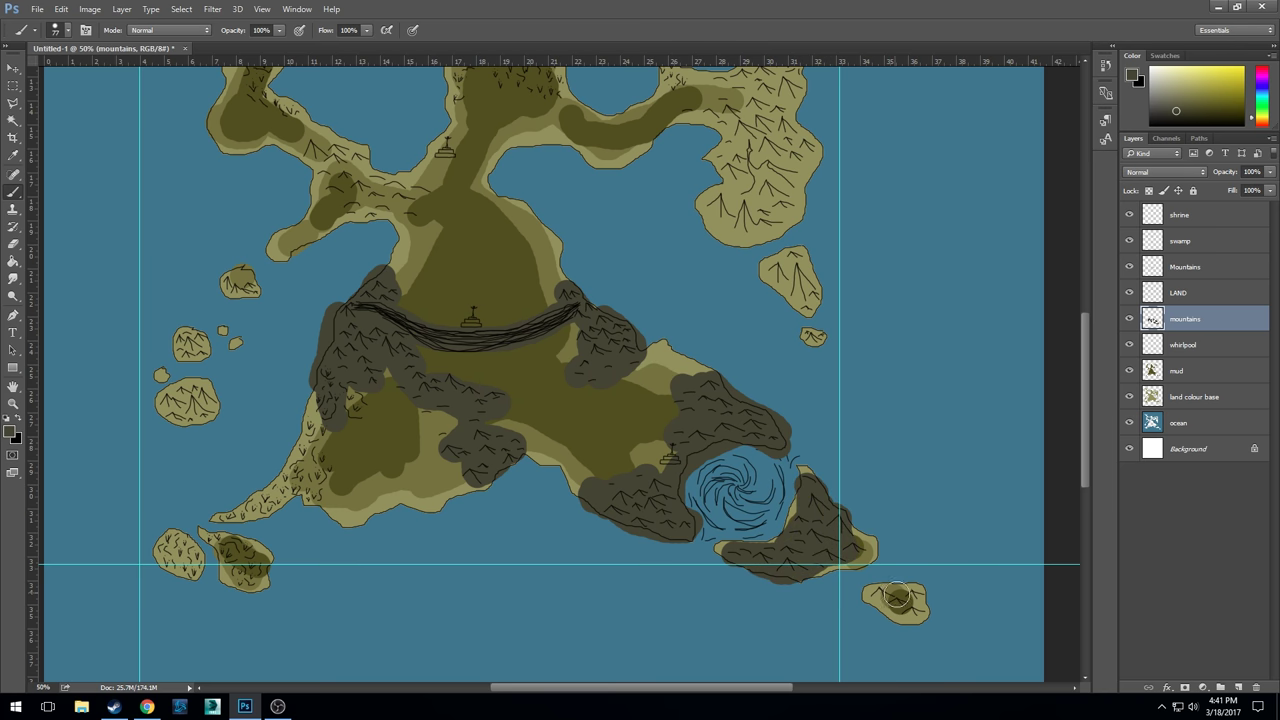
mouse_move(876, 596)
mouse_down()
mouse_move(916, 605)
mouse_move(911, 593)
mouse_move(910, 616)
mouse_move(874, 592)
mouse_move(905, 585)
mouse_up()
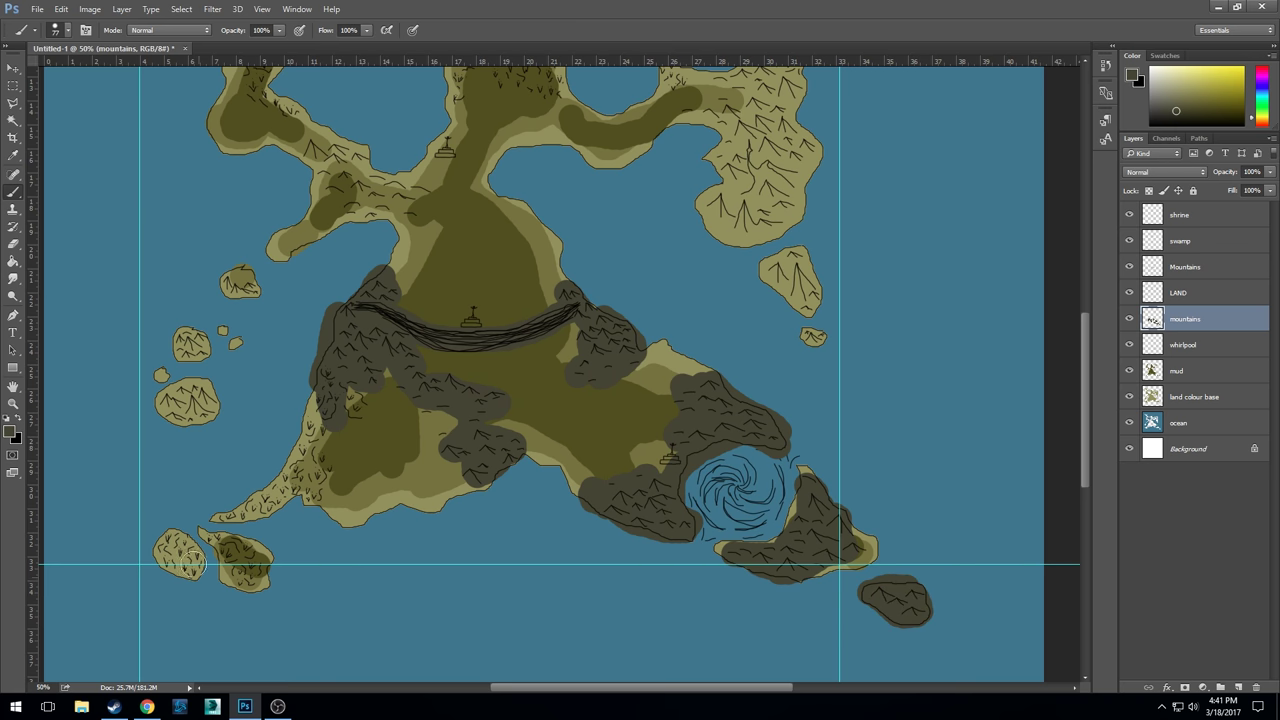
mouse_move(205, 408)
mouse_down()
mouse_move(175, 392)
mouse_move(205, 420)
mouse_move(180, 398)
mouse_move(186, 338)
mouse_move(240, 344)
mouse_up()
drag(215, 282, 268, 283)
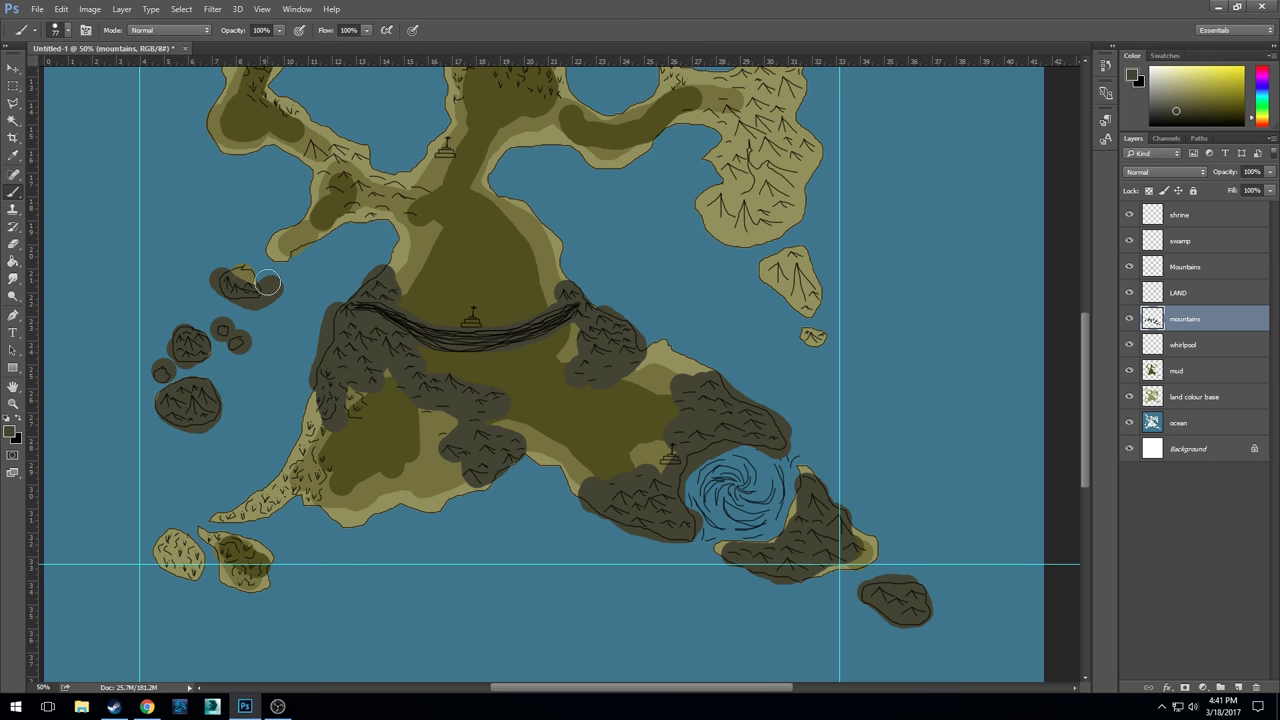
mouse_move(393, 195)
mouse_down()
mouse_move(425, 200)
mouse_move(380, 215)
mouse_move(313, 135)
mouse_move(350, 195)
mouse_move(320, 185)
mouse_move(341, 161)
mouse_move(372, 158)
mouse_move(405, 180)
mouse_move(316, 186)
mouse_move(341, 217)
mouse_up()
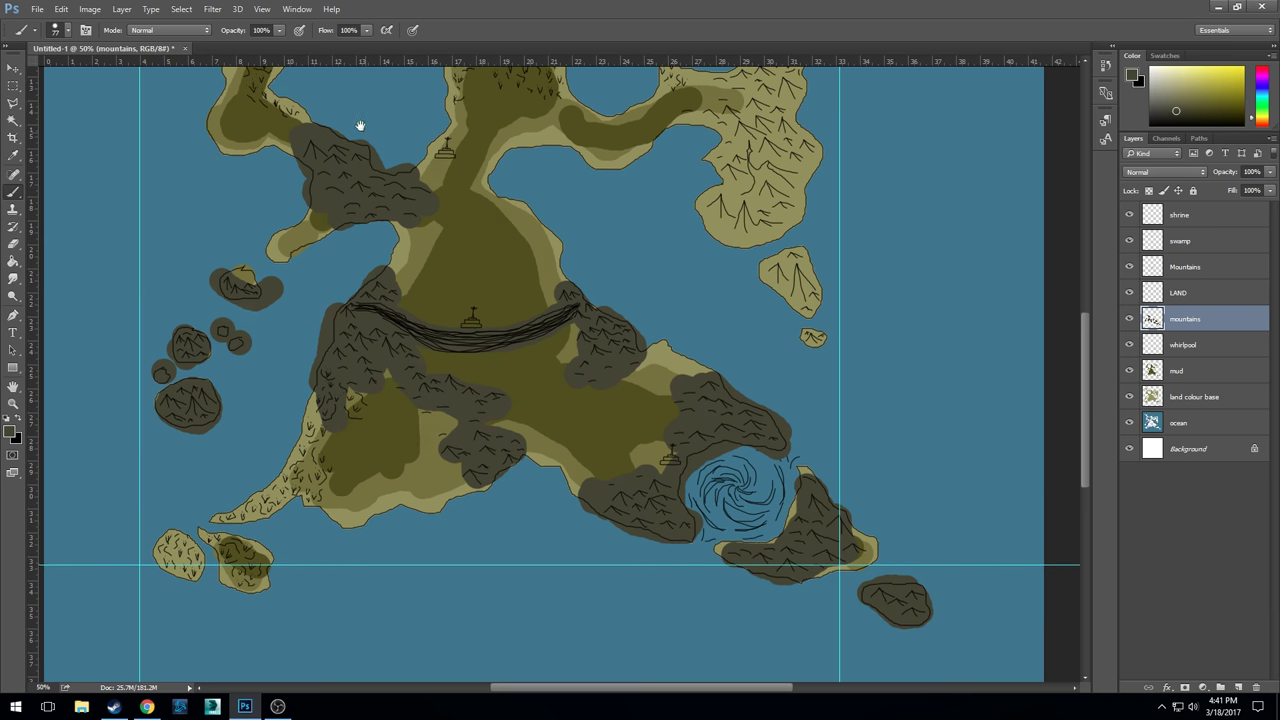
drag(360, 123, 270, 281)
- Brush mountain grey over the north-west ridge, top-left islets, northeastern landmass and the islet below it
mouse_move(230, 168)
mouse_down()
mouse_move(200, 150)
mouse_move(320, 185)
mouse_move(386, 166)
mouse_move(400, 201)
mouse_move(391, 209)
mouse_move(366, 177)
mouse_move(262, 196)
mouse_move(226, 181)
mouse_move(355, 195)
mouse_move(340, 170)
mouse_move(352, 162)
mouse_up()
mouse_move(137, 100)
mouse_down()
mouse_move(105, 78)
mouse_move(102, 95)
mouse_move(148, 118)
mouse_move(170, 91)
mouse_move(254, 185)
mouse_move(210, 155)
mouse_up()
drag(210, 155, 183, 142)
drag(80, 138, 86, 142)
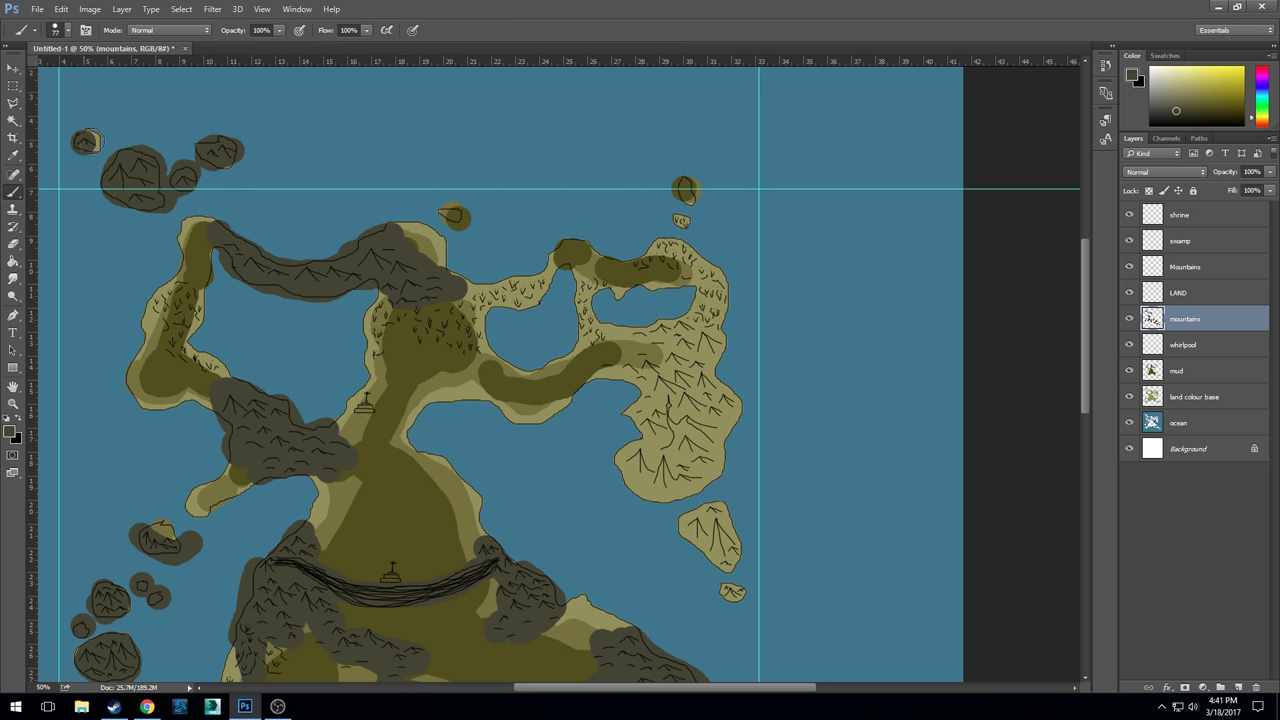
mouse_move(664, 332)
mouse_down()
mouse_move(629, 332)
mouse_move(724, 332)
mouse_move(684, 355)
mouse_move(650, 350)
mouse_move(678, 371)
mouse_move(616, 371)
mouse_move(724, 379)
mouse_move(654, 406)
mouse_move(703, 409)
mouse_move(656, 413)
mouse_move(681, 426)
mouse_move(646, 416)
mouse_move(666, 409)
mouse_move(658, 431)
mouse_move(691, 441)
mouse_move(641, 456)
mouse_move(641, 468)
mouse_move(689, 468)
mouse_move(646, 479)
mouse_move(696, 481)
mouse_move(711, 421)
mouse_move(738, 391)
mouse_move(736, 441)
mouse_move(664, 491)
mouse_move(620, 456)
mouse_up()
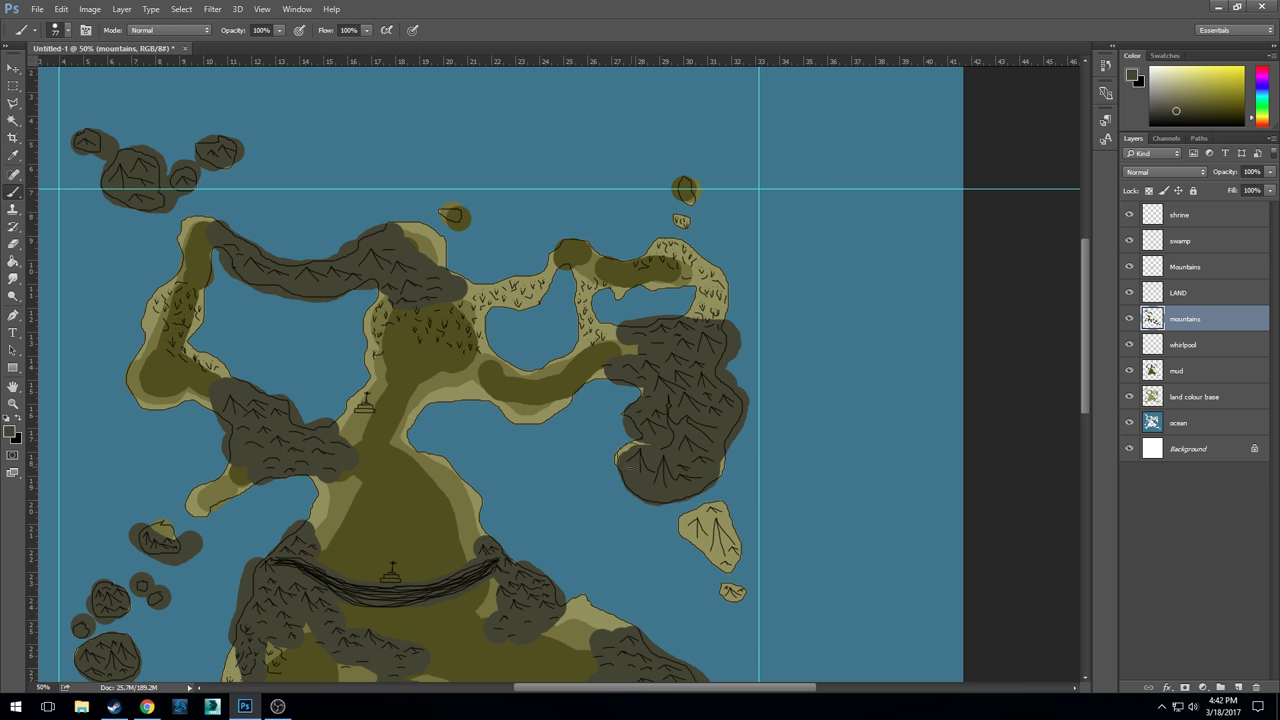
mouse_move(722, 462)
mouse_down()
mouse_move(714, 520)
mouse_move(687, 523)
mouse_move(722, 539)
mouse_move(706, 551)
mouse_move(704, 532)
mouse_move(727, 554)
mouse_move(748, 596)
mouse_up()
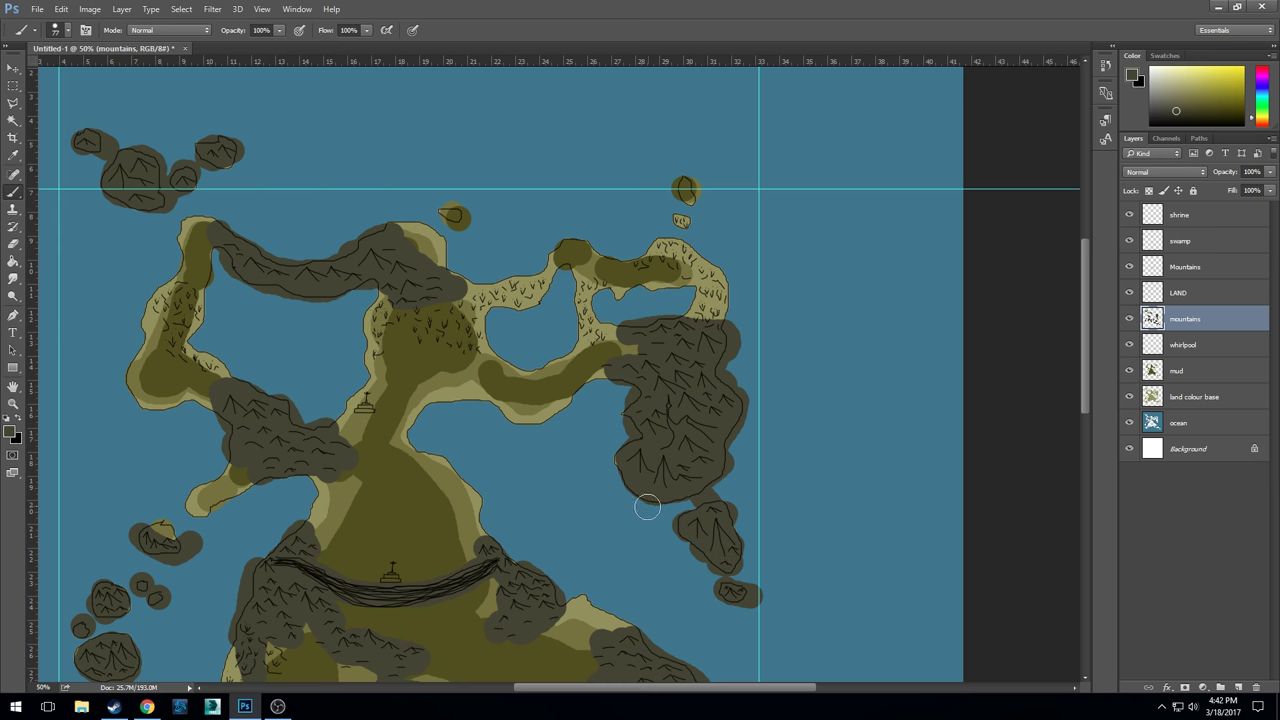
drag(584, 507, 634, 282)
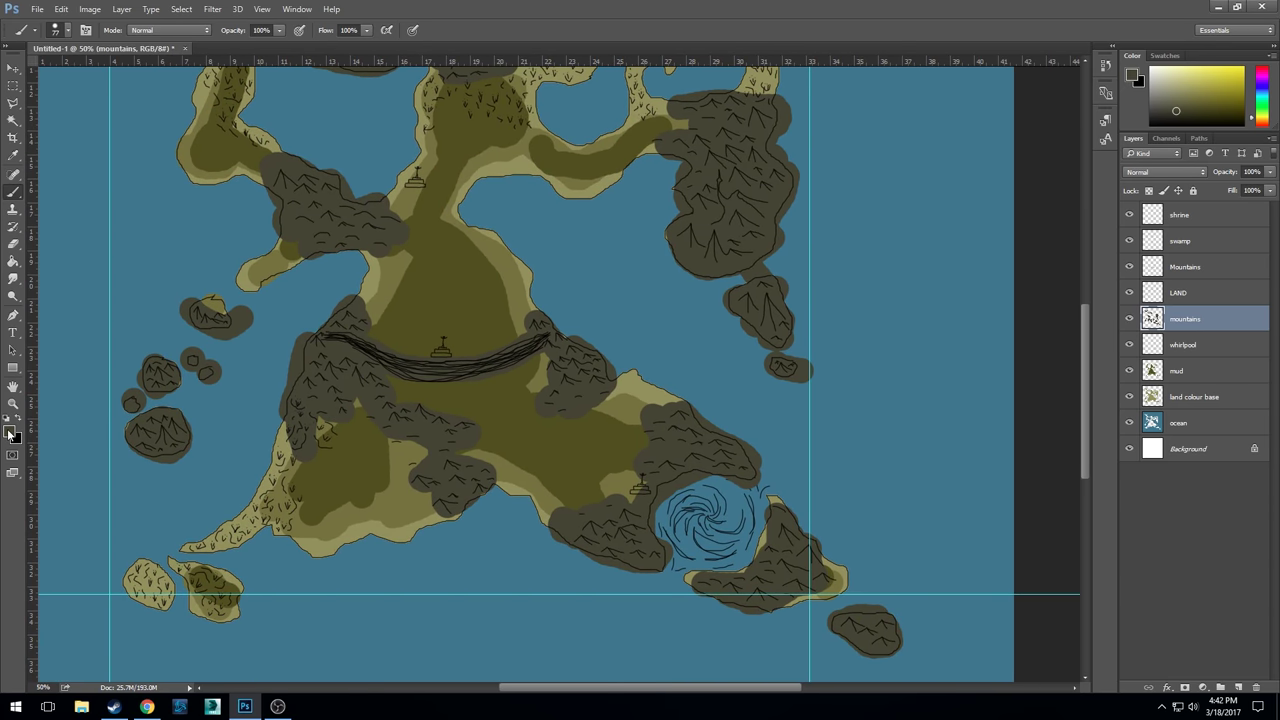
- Switch to grey-olive 696648 and shade the mountains either side of the bridge and right of the whirlpool
click(10, 433)
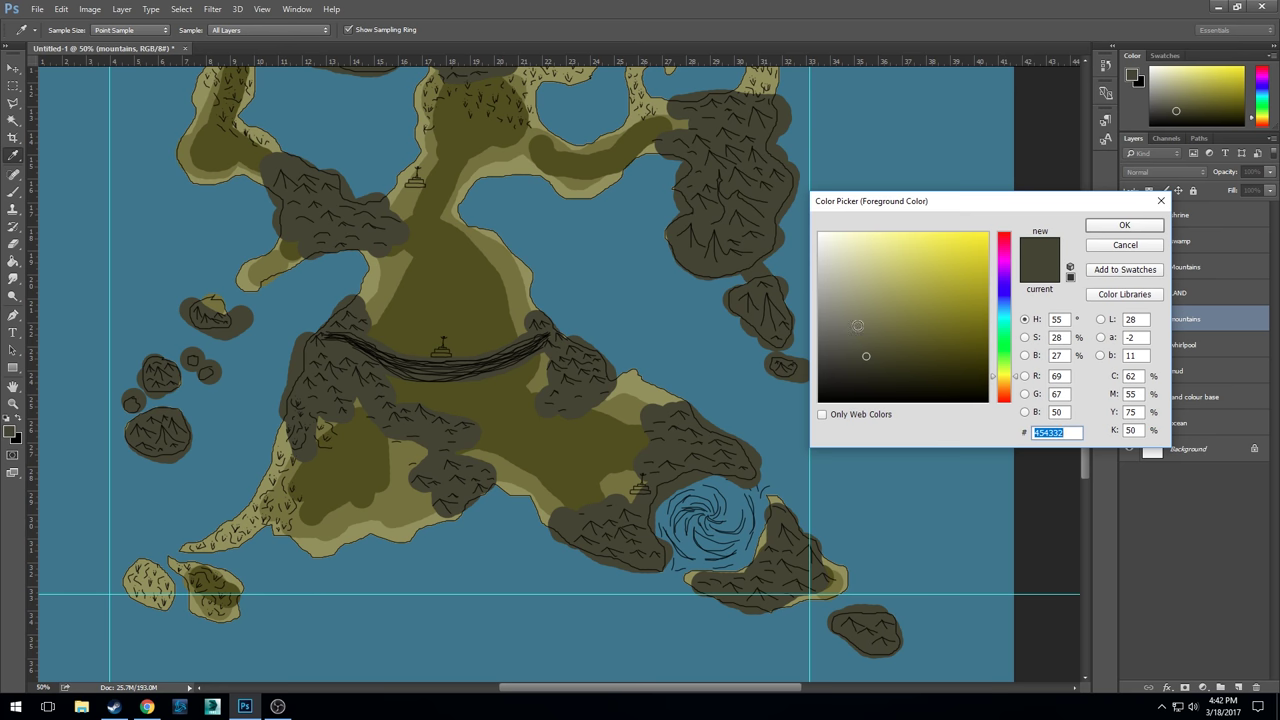
drag(858, 325, 865, 332)
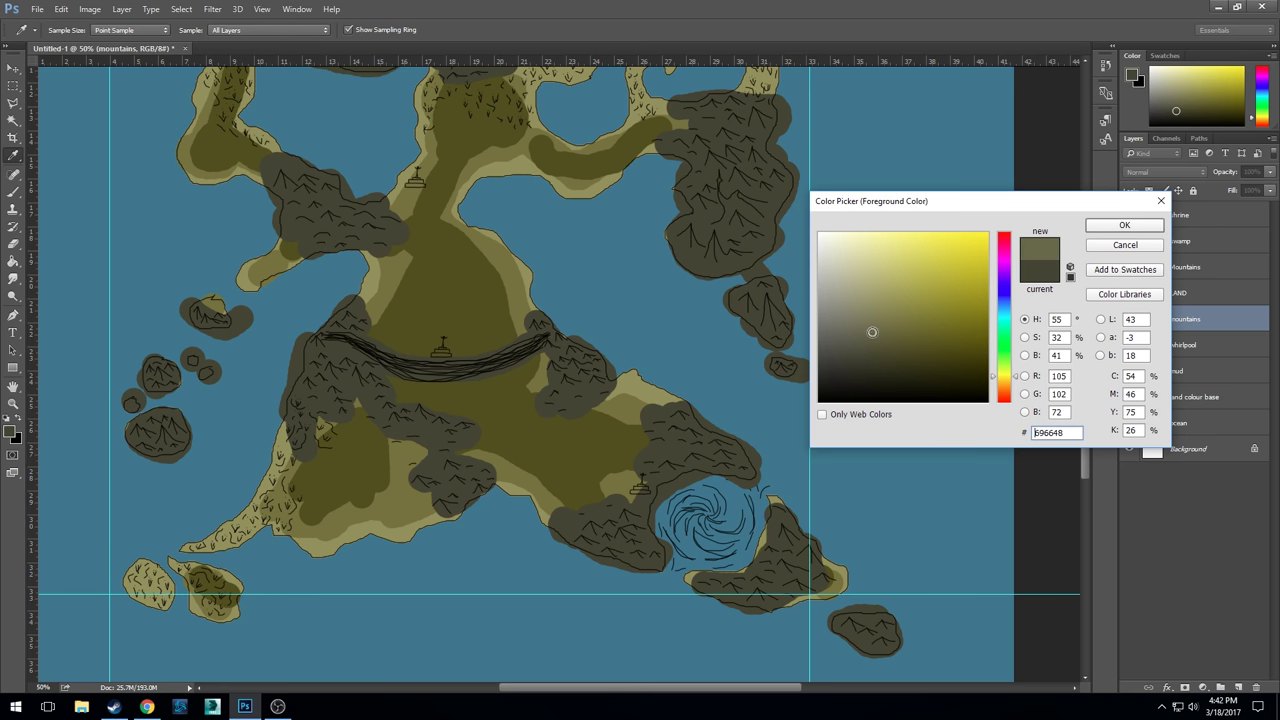
click(1110, 228)
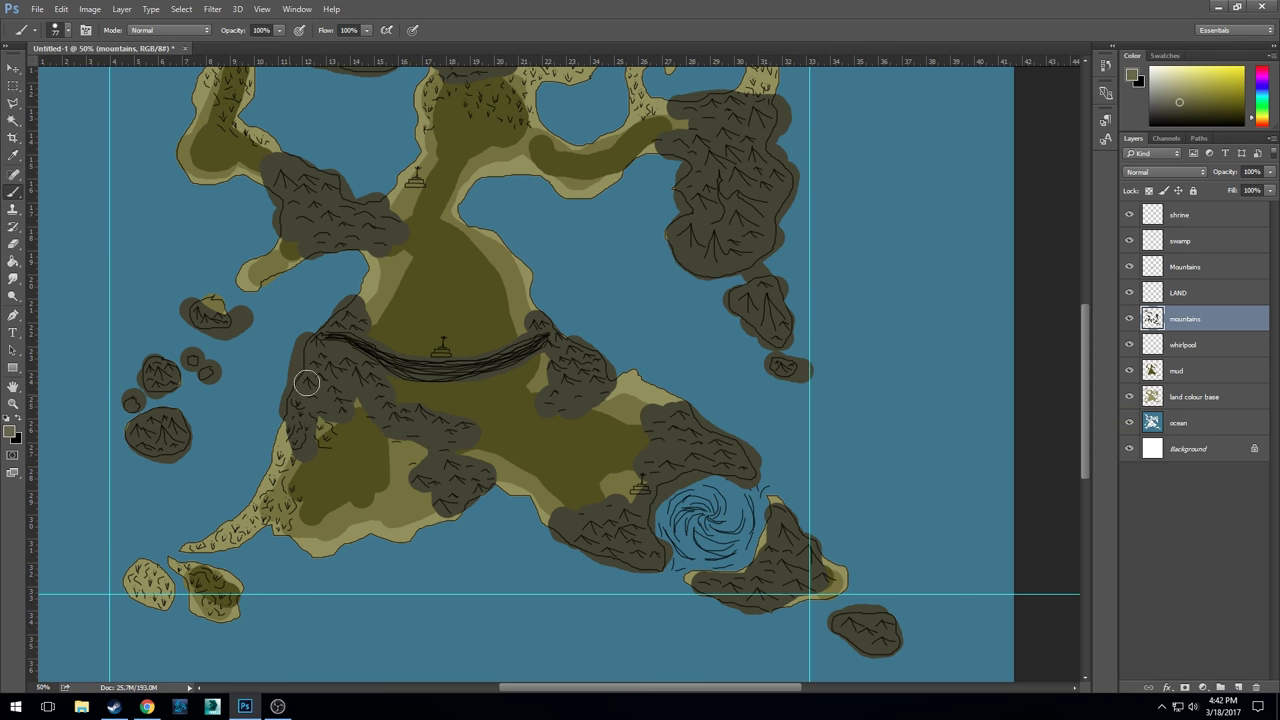
mouse_move(346, 318)
mouse_down()
mouse_move(327, 347)
mouse_move(305, 411)
mouse_move(333, 391)
mouse_move(341, 361)
mouse_move(355, 366)
mouse_move(398, 416)
mouse_move(446, 428)
mouse_move(439, 461)
mouse_move(467, 484)
mouse_move(454, 499)
mouse_move(479, 482)
mouse_up()
mouse_move(563, 414)
mouse_down()
mouse_move(565, 384)
mouse_move(590, 363)
mouse_move(545, 341)
mouse_move(554, 330)
mouse_move(583, 355)
mouse_move(562, 392)
mouse_move(736, 463)
mouse_move(699, 449)
mouse_move(668, 459)
mouse_move(638, 519)
mouse_move(617, 529)
mouse_move(651, 557)
mouse_move(589, 543)
mouse_move(596, 531)
mouse_move(649, 551)
mouse_up()
mouse_move(770, 586)
mouse_down()
mouse_move(722, 592)
mouse_move(786, 592)
mouse_move(789, 533)
mouse_move(764, 578)
mouse_move(816, 578)
mouse_up()
- Shade the bottom-right islet, western islands, right-hand range top, north ridge and northern islands
mouse_move(862, 622)
mouse_down()
mouse_move(880, 632)
mouse_move(848, 623)
mouse_up()
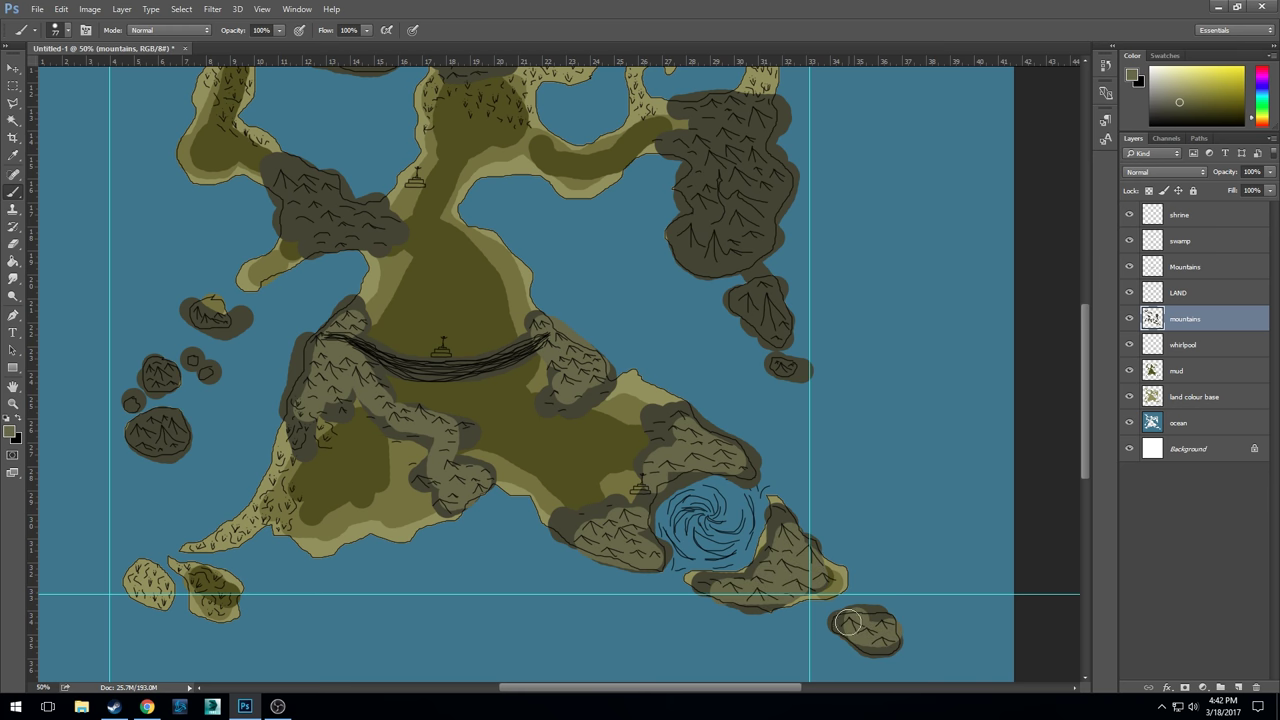
mouse_move(192, 416)
mouse_down()
mouse_move(153, 431)
mouse_move(163, 424)
mouse_move(137, 405)
mouse_move(158, 371)
mouse_move(210, 370)
mouse_move(229, 328)
mouse_move(203, 329)
mouse_move(304, 251)
mouse_move(317, 207)
mouse_move(276, 177)
mouse_move(328, 175)
mouse_move(371, 218)
mouse_move(332, 226)
mouse_move(383, 228)
mouse_up()
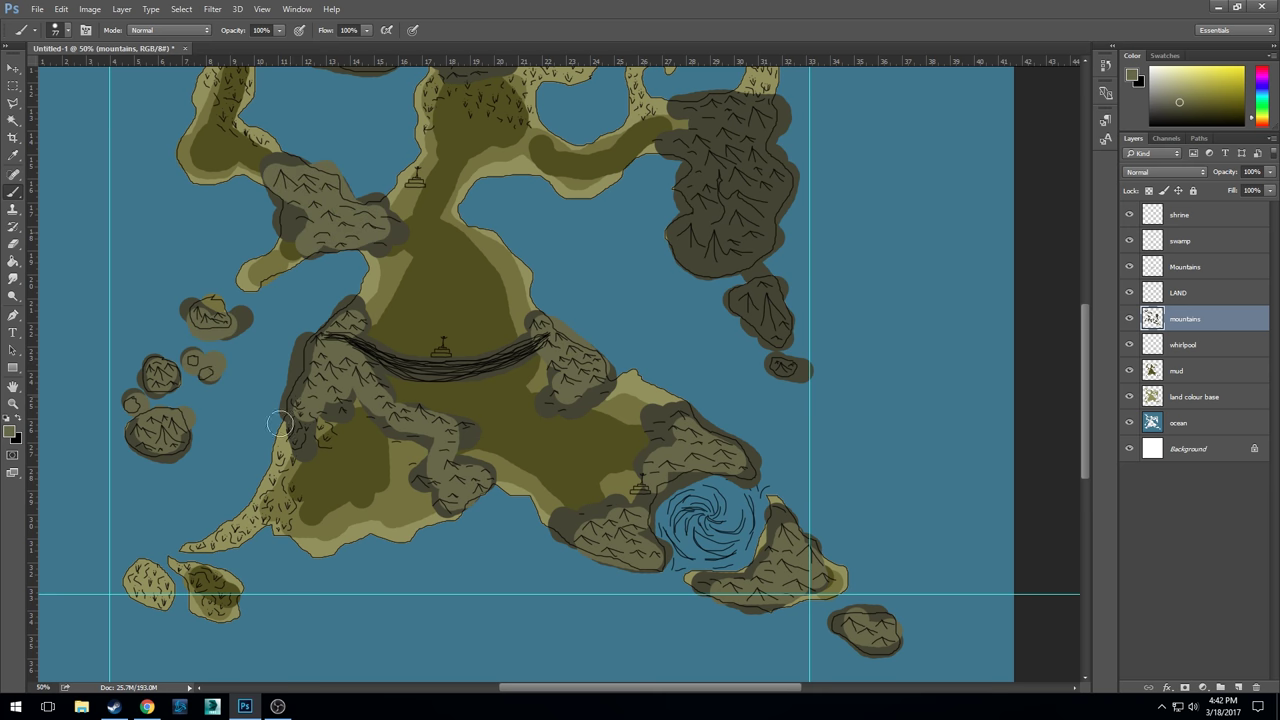
mouse_move(782, 210)
mouse_down()
mouse_move(754, 124)
mouse_move(709, 109)
mouse_move(740, 110)
mouse_move(709, 150)
mouse_move(759, 174)
mouse_move(721, 135)
mouse_move(719, 186)
mouse_move(742, 186)
mouse_move(710, 206)
mouse_move(694, 243)
mouse_move(735, 262)
mouse_move(771, 181)
mouse_move(743, 209)
mouse_move(751, 217)
mouse_move(720, 231)
mouse_move(764, 275)
mouse_move(782, 366)
mouse_up()
scroll(525, 277, up, 5)
scroll(560, 434, left, 2)
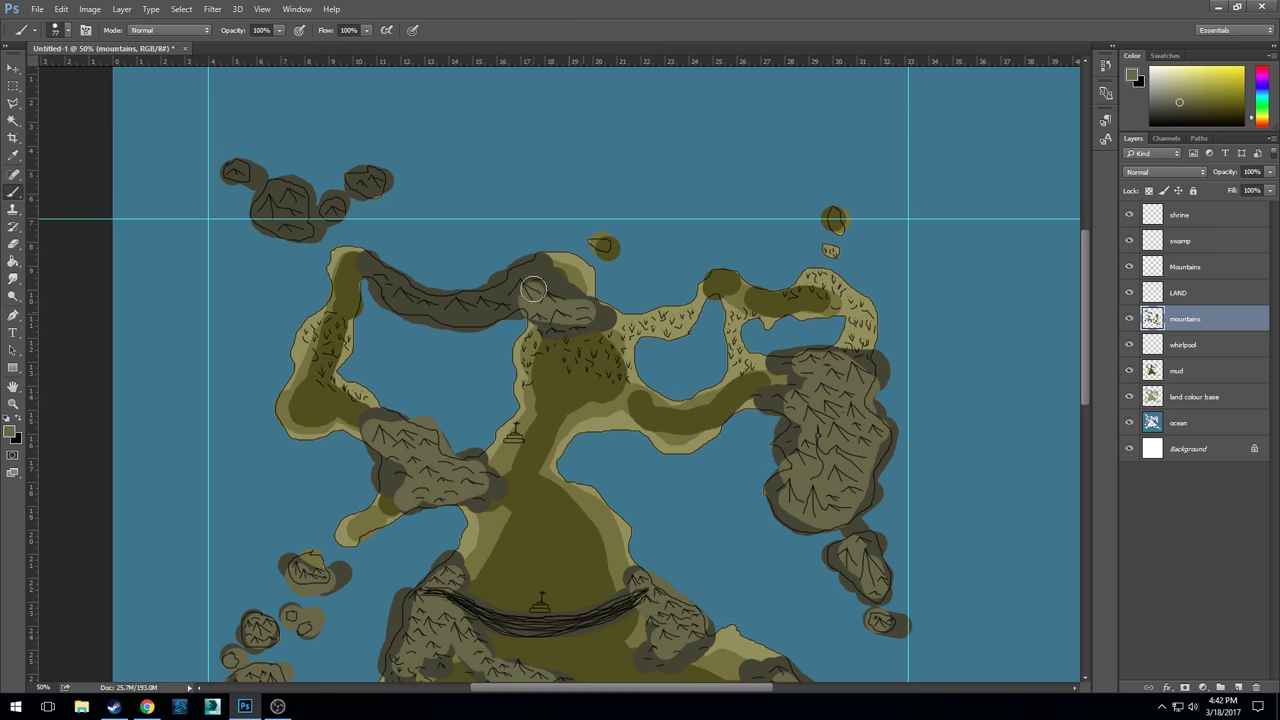
drag(430, 302, 378, 274)
mouse_move(380, 180)
mouse_down()
mouse_move(293, 224)
mouse_move(293, 190)
mouse_move(285, 224)
mouse_up()
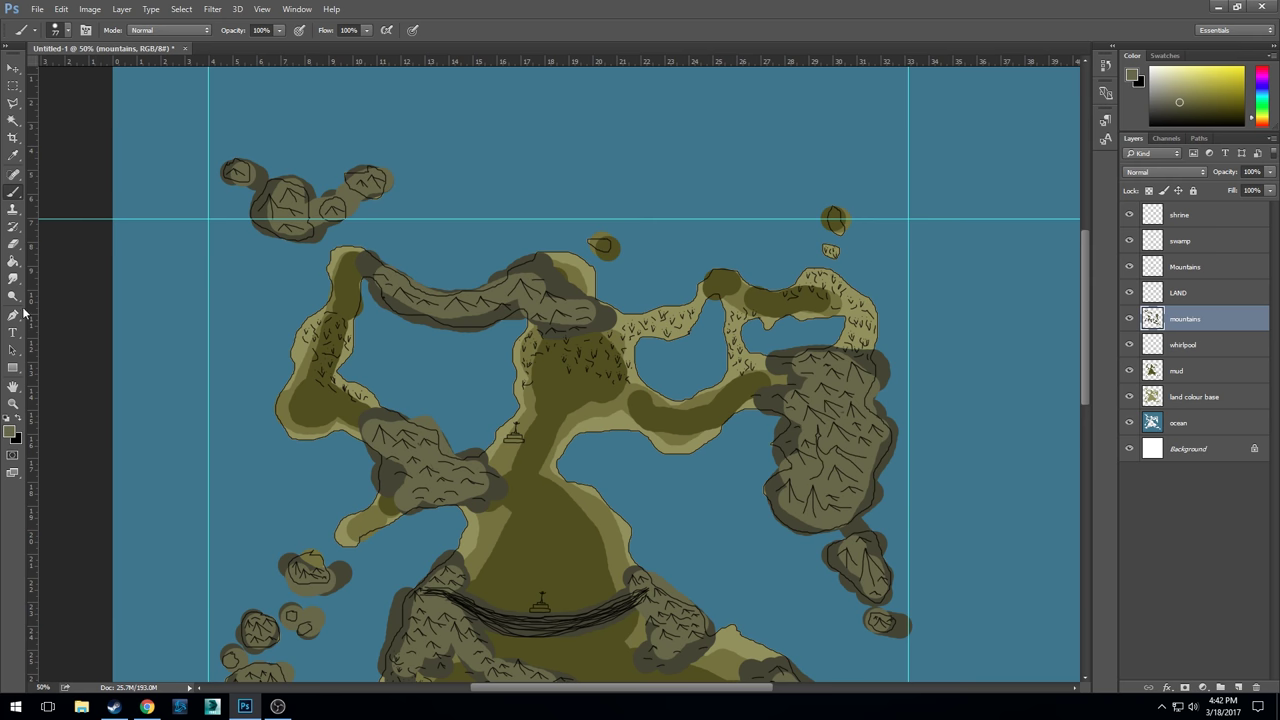
- Pick a lighter grey and highlight the northern ridge and the top-left island mountains
click(10, 431)
click(847, 320)
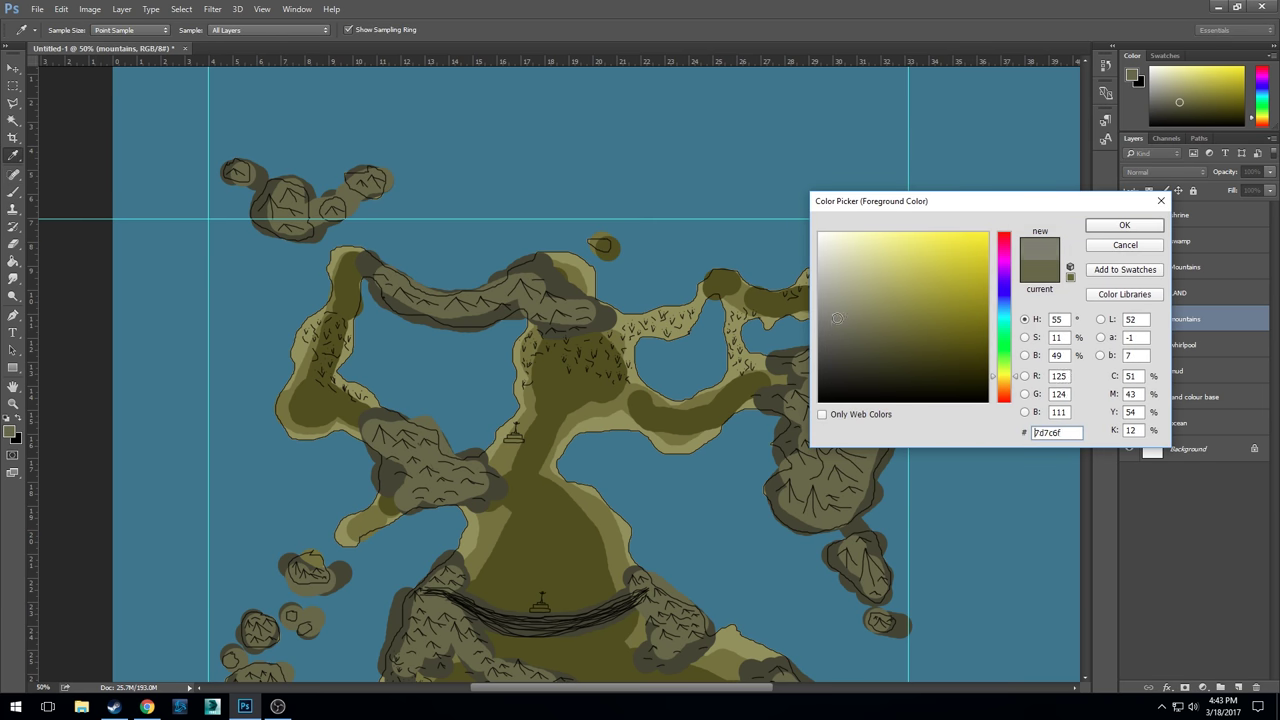
click(1122, 225)
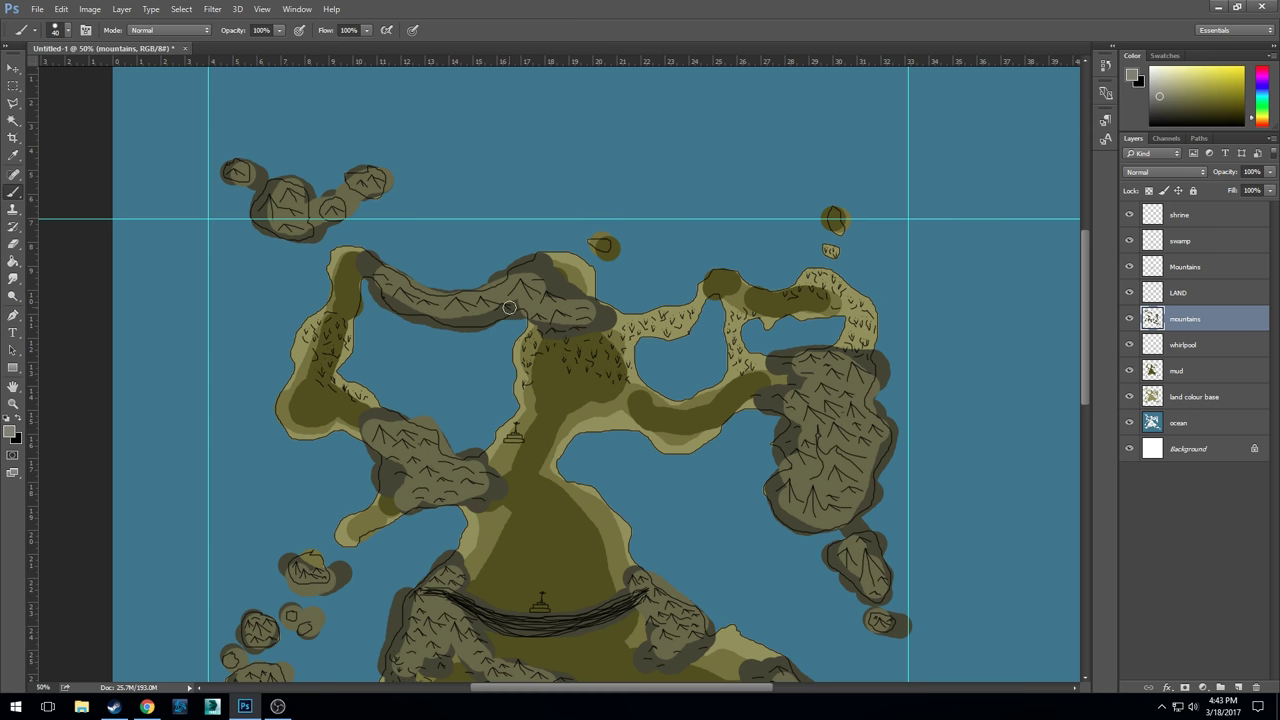
mouse_move(580, 304)
mouse_down()
mouse_move(519, 289)
mouse_move(470, 301)
mouse_move(396, 284)
mouse_up()
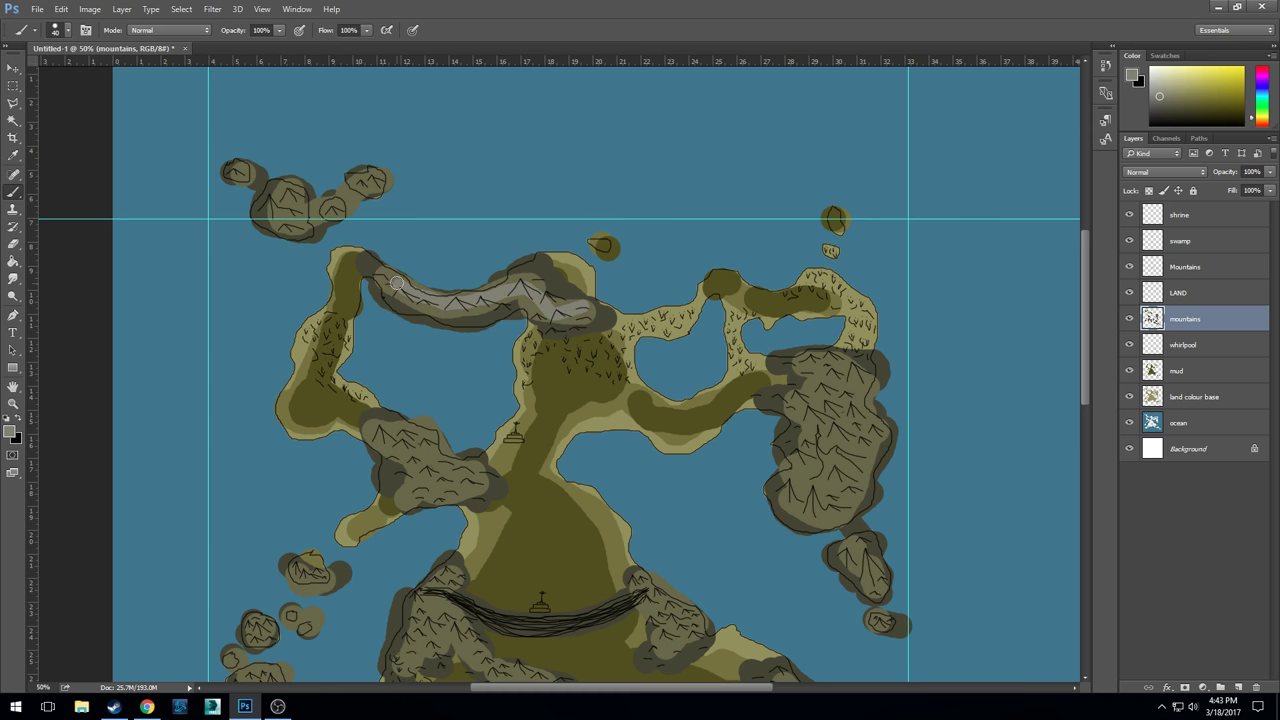
drag(268, 210, 290, 208)
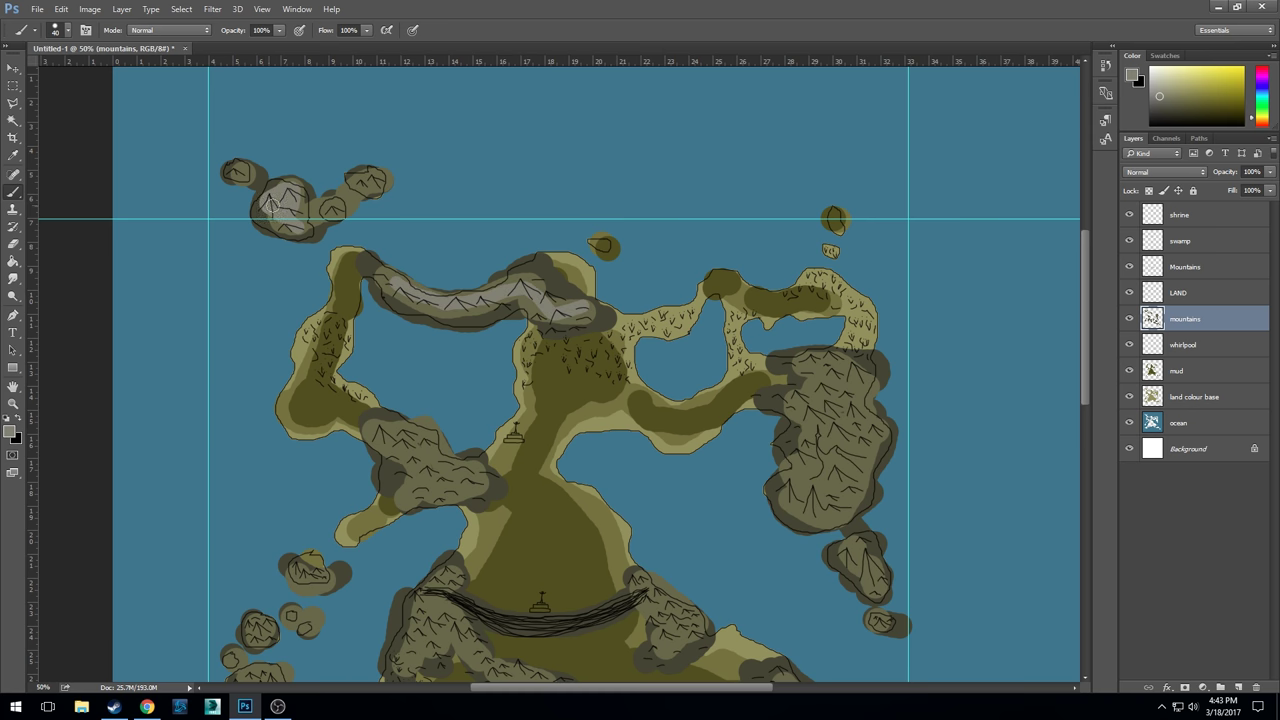
drag(360, 186, 369, 181)
- Highlight the cluster left of the shrine and the large right-hand mountain with the small one below
mouse_move(409, 440)
mouse_down()
mouse_move(476, 485)
mouse_move(413, 491)
mouse_move(464, 484)
mouse_up()
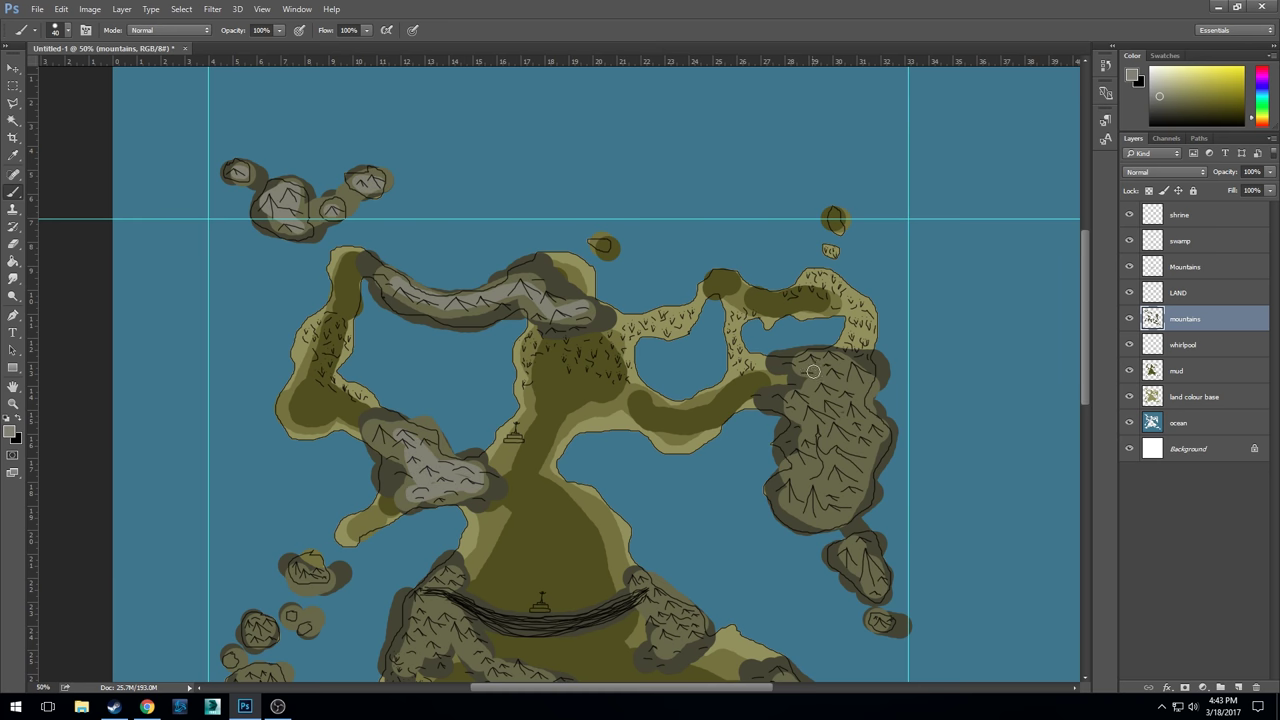
mouse_move(813, 372)
mouse_down()
mouse_move(850, 409)
mouse_move(824, 396)
mouse_move(843, 440)
mouse_move(807, 413)
mouse_move(845, 479)
mouse_move(817, 430)
mouse_move(817, 495)
mouse_move(801, 447)
mouse_move(792, 483)
mouse_move(826, 497)
mouse_move(791, 494)
mouse_move(832, 490)
mouse_move(852, 449)
mouse_move(850, 410)
mouse_up()
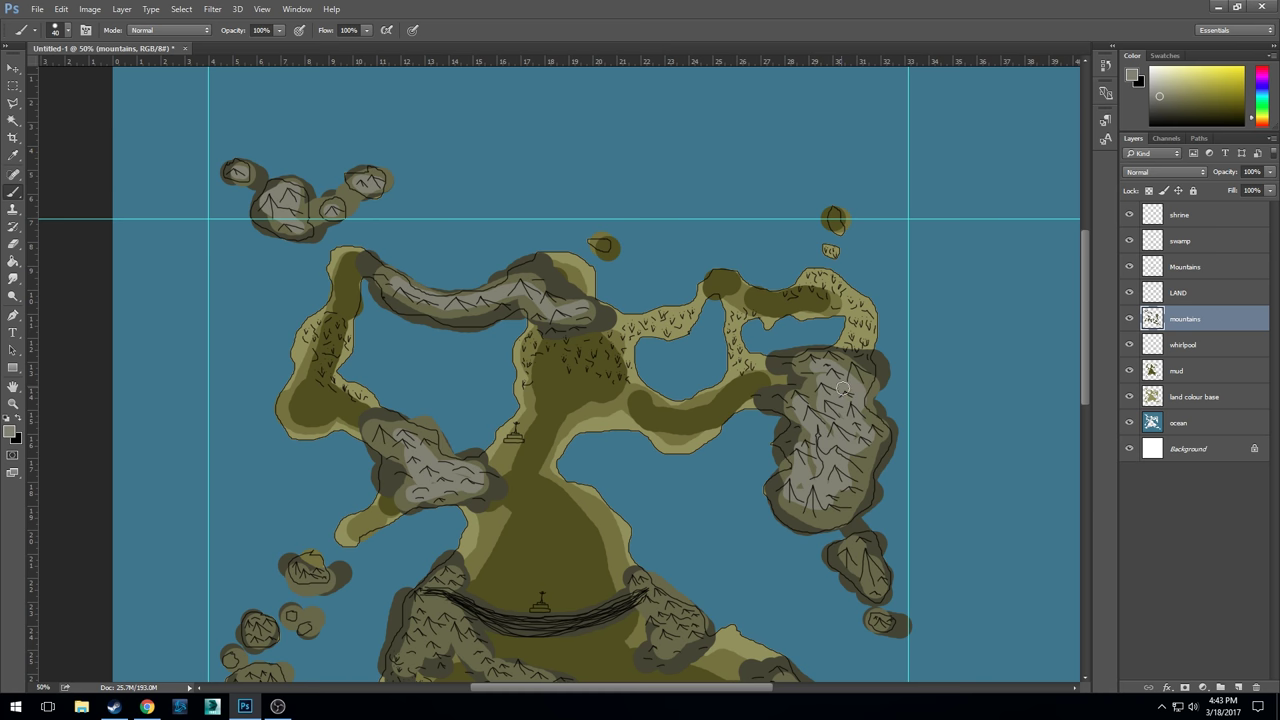
drag(851, 471, 840, 496)
drag(859, 545, 875, 591)
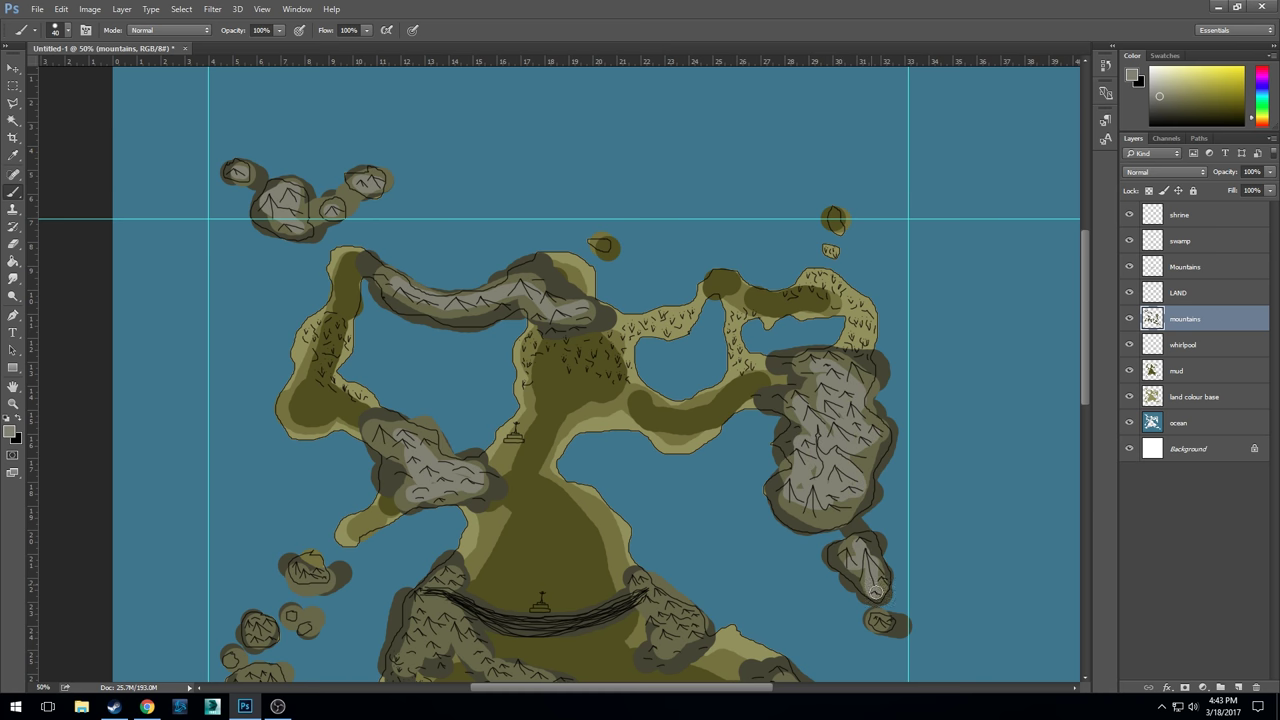
drag(808, 368, 850, 365)
drag(604, 499, 634, 340)
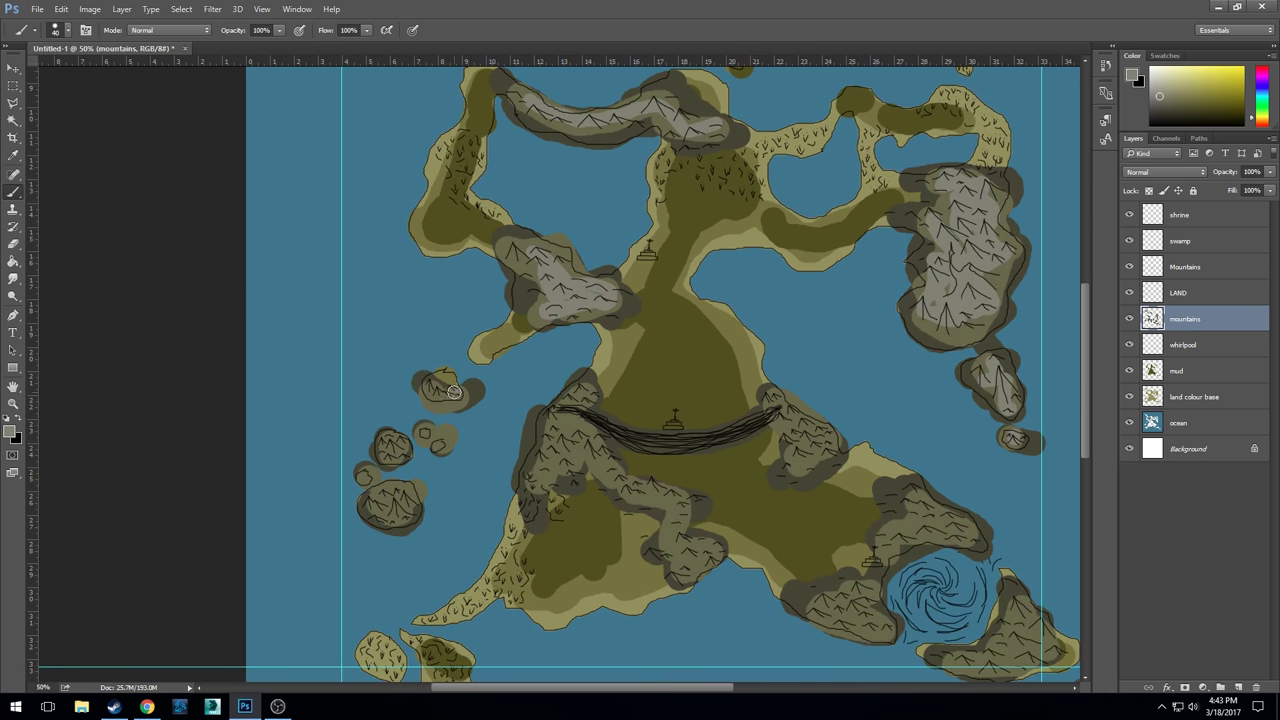
- Highlight the western islets, the lower-left islet and the mountain left of the central valley
drag(453, 392, 422, 384)
drag(410, 442, 393, 450)
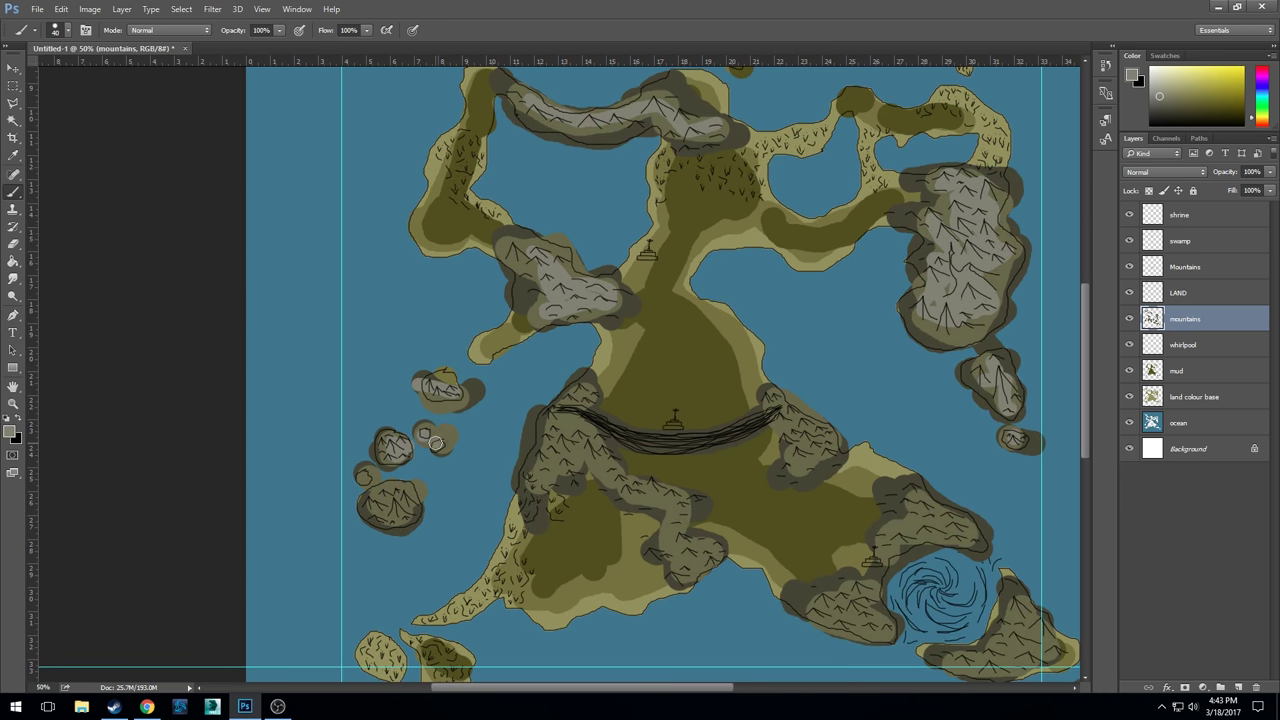
mouse_move(401, 502)
mouse_down()
mouse_move(382, 505)
mouse_move(403, 490)
mouse_up()
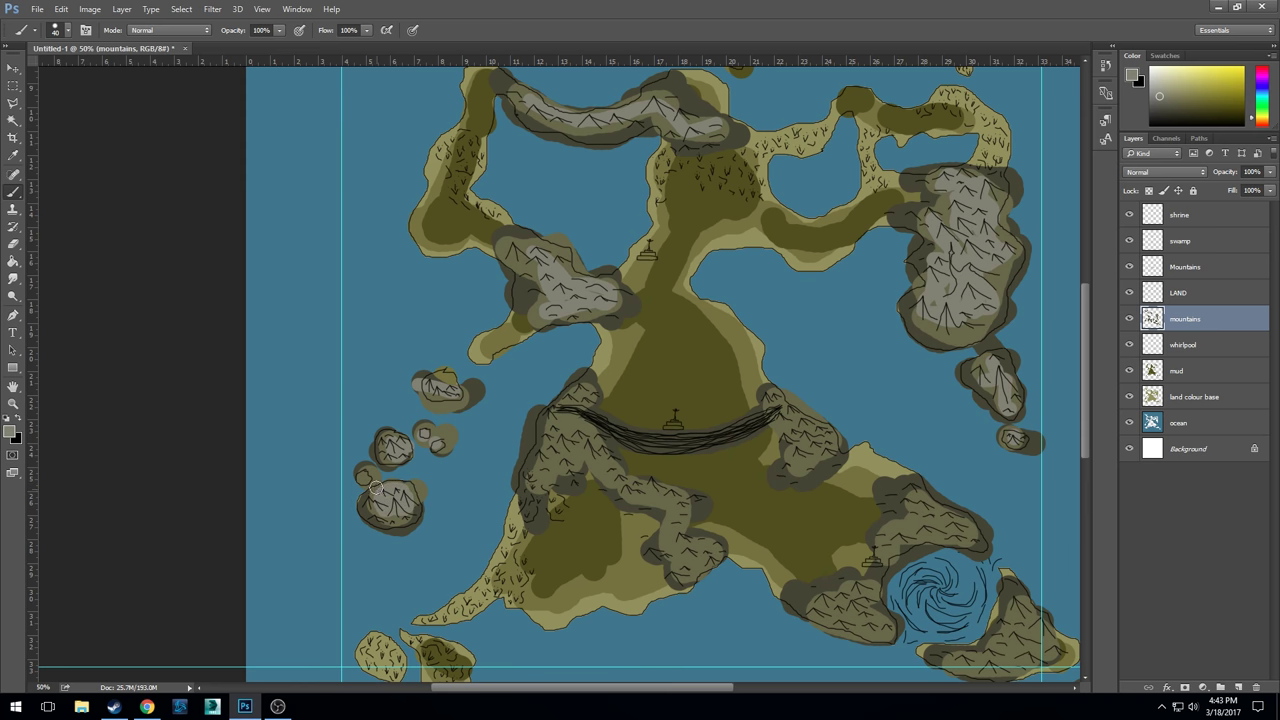
mouse_move(548, 473)
mouse_down()
mouse_move(572, 449)
mouse_move(564, 424)
mouse_move(582, 395)
mouse_move(558, 429)
mouse_move(589, 463)
mouse_move(591, 435)
mouse_move(625, 480)
mouse_move(679, 512)
mouse_move(690, 566)
mouse_up()
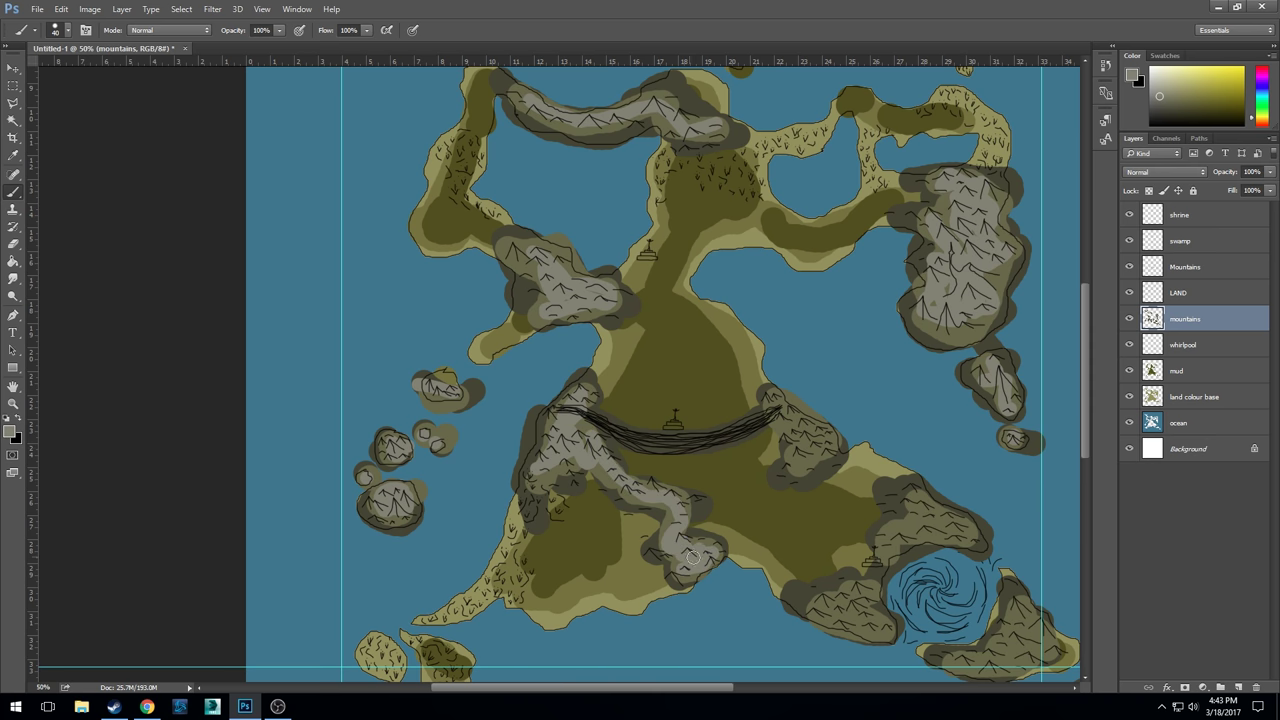
- Highlight the mountains by the rope bridge, around the whirlpool and on the island below it
mouse_move(788, 428)
mouse_down()
mouse_move(812, 420)
mouse_move(822, 448)
mouse_move(799, 457)
mouse_up()
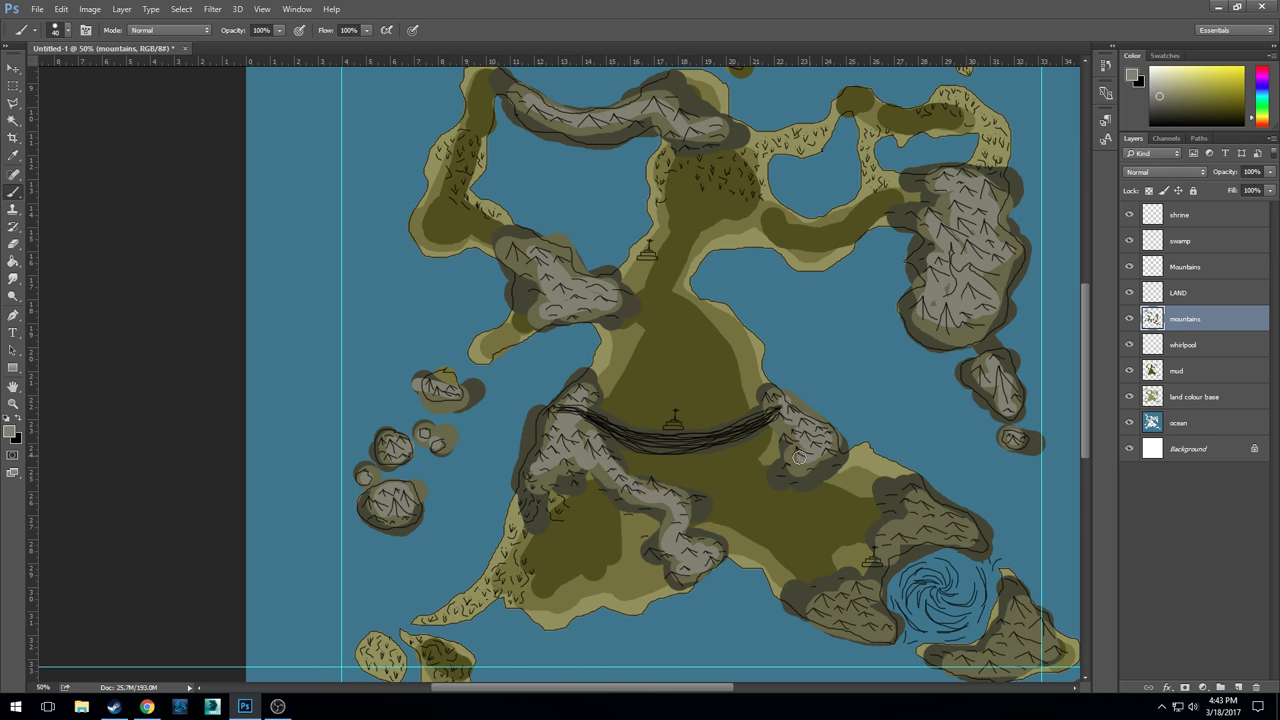
mouse_move(929, 507)
mouse_down()
mouse_move(968, 536)
mouse_move(901, 537)
mouse_up()
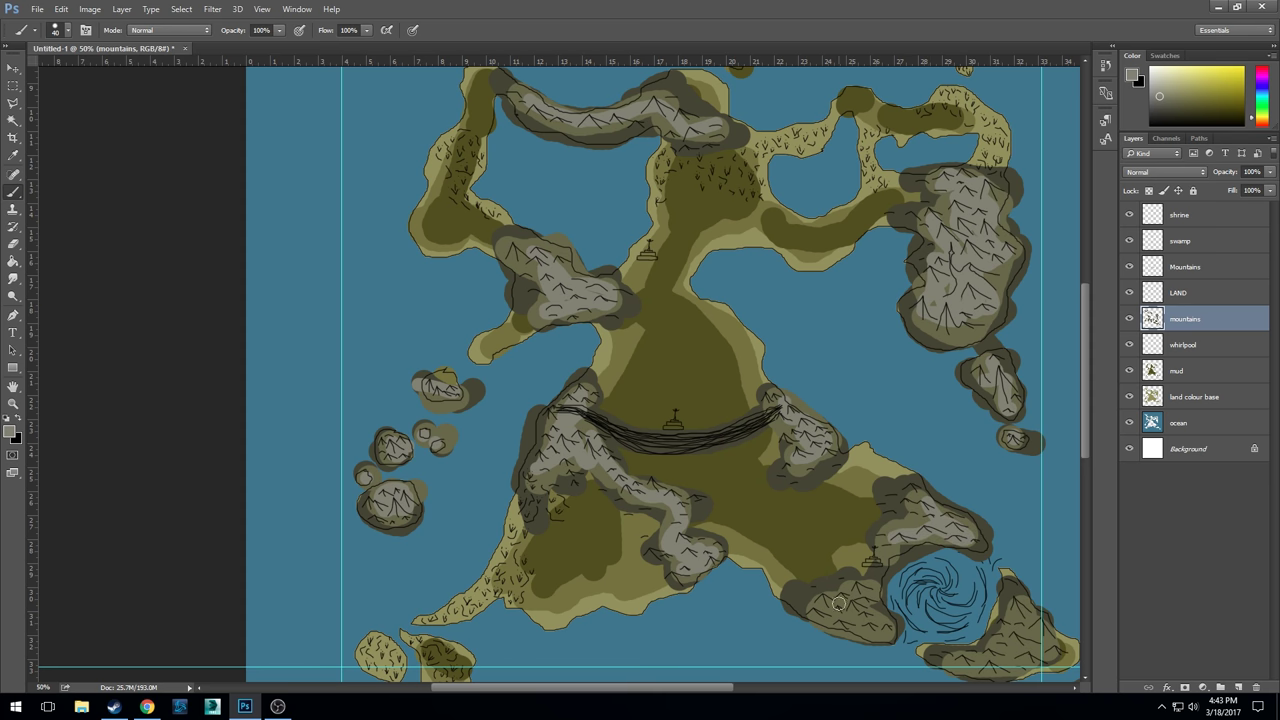
mouse_move(838, 603)
mouse_down()
mouse_move(866, 620)
mouse_move(830, 620)
mouse_move(815, 602)
mouse_up()
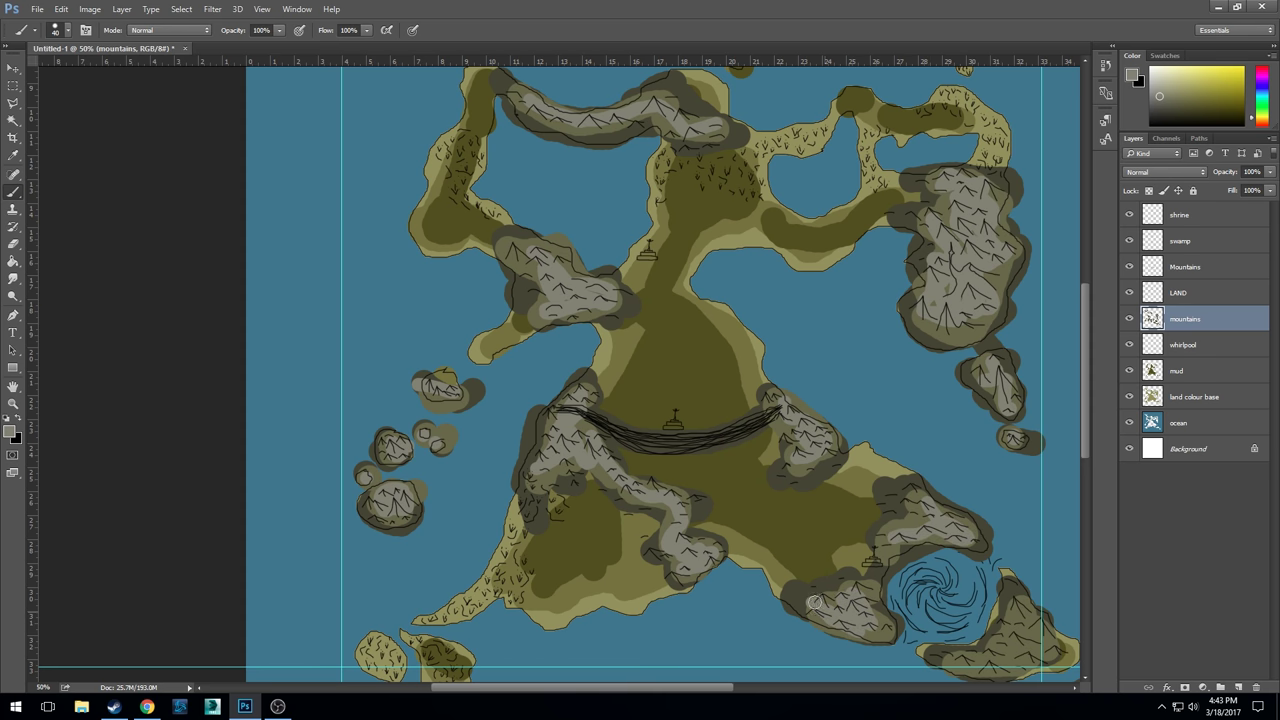
mouse_move(969, 662)
mouse_down()
mouse_move(1045, 645)
mouse_move(1040, 632)
mouse_move(1007, 650)
mouse_up()
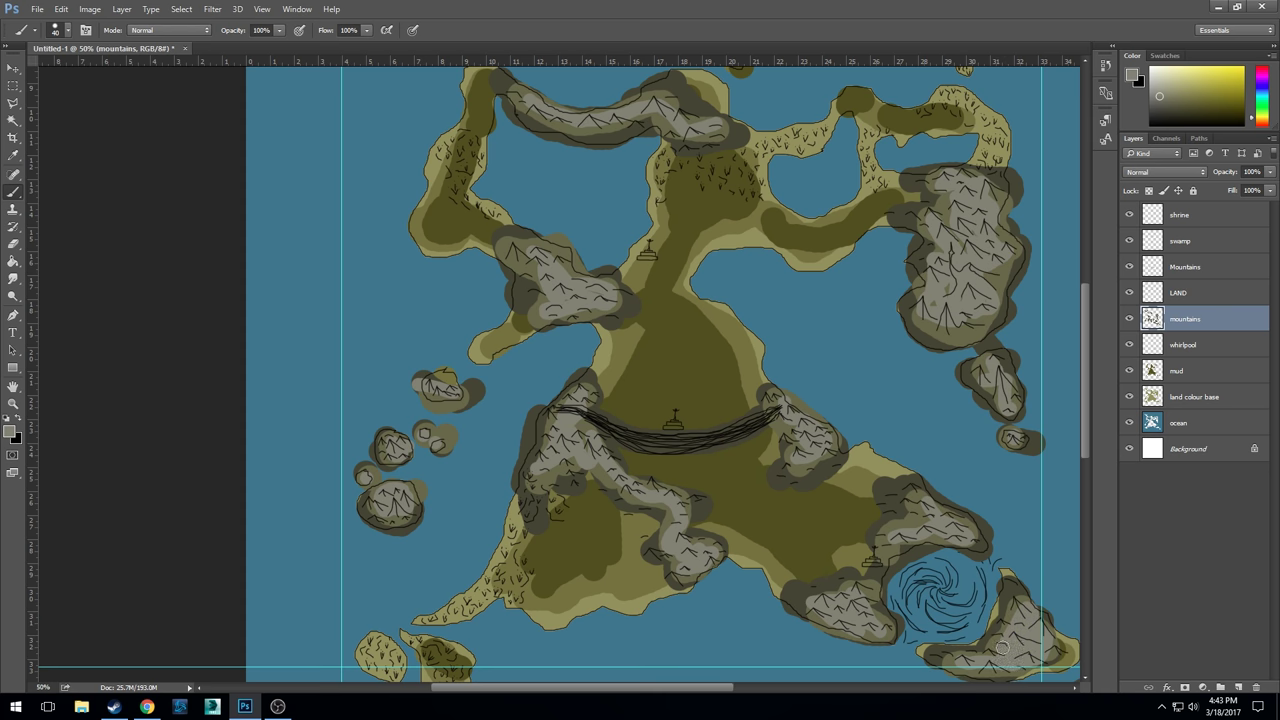
drag(699, 610, 568, 440)
drag(960, 529, 988, 523)
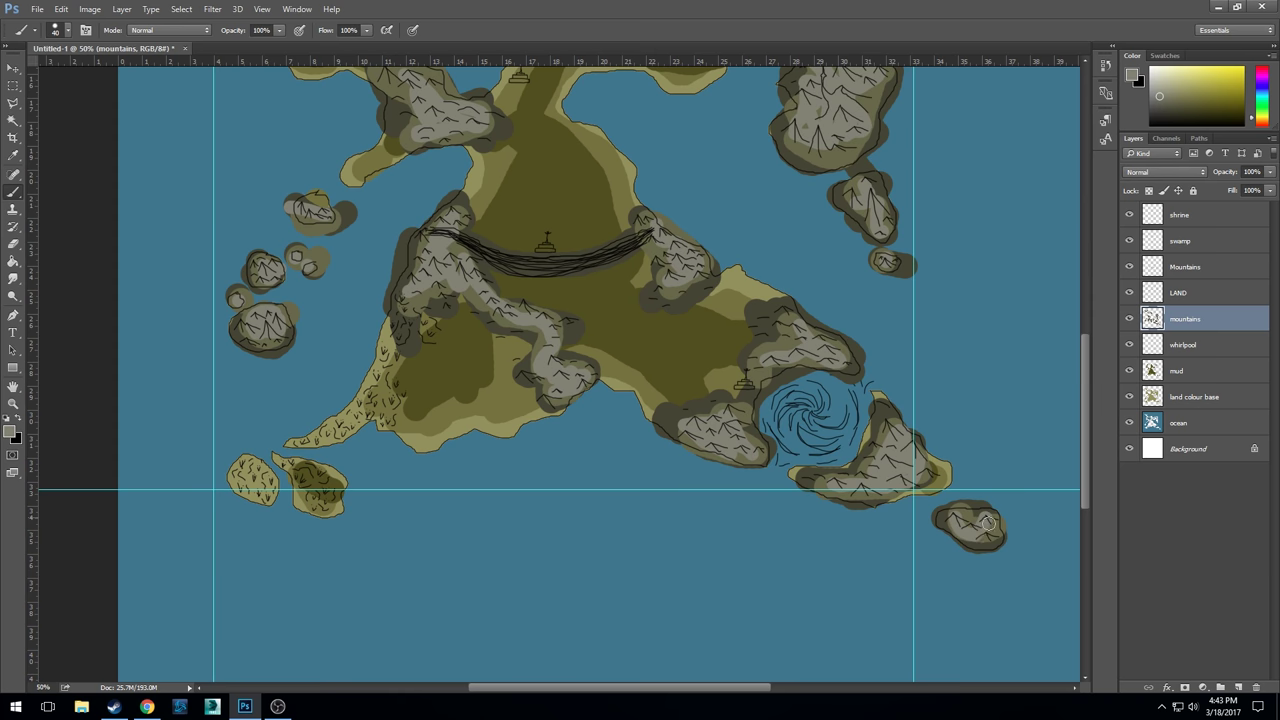
drag(701, 186, 787, 404)
- Paint the rope bridge in a very dark olive colour
click(14, 434)
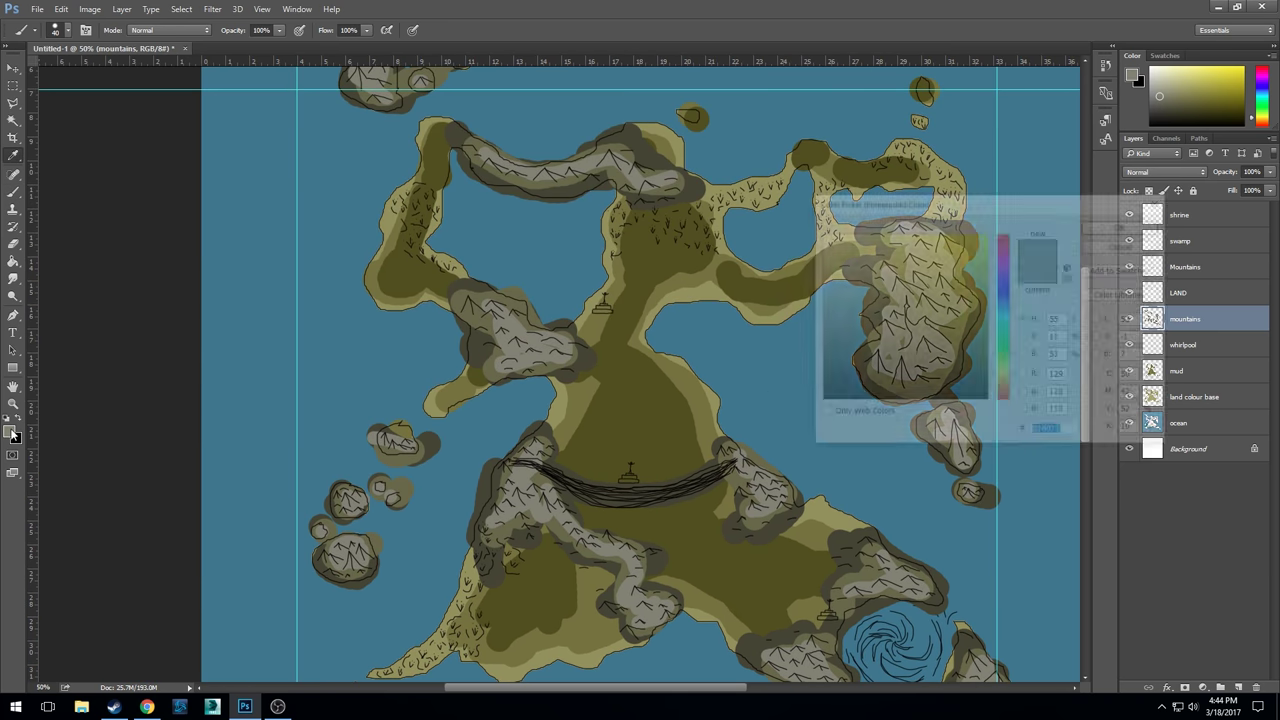
click(844, 373)
drag(844, 373, 862, 369)
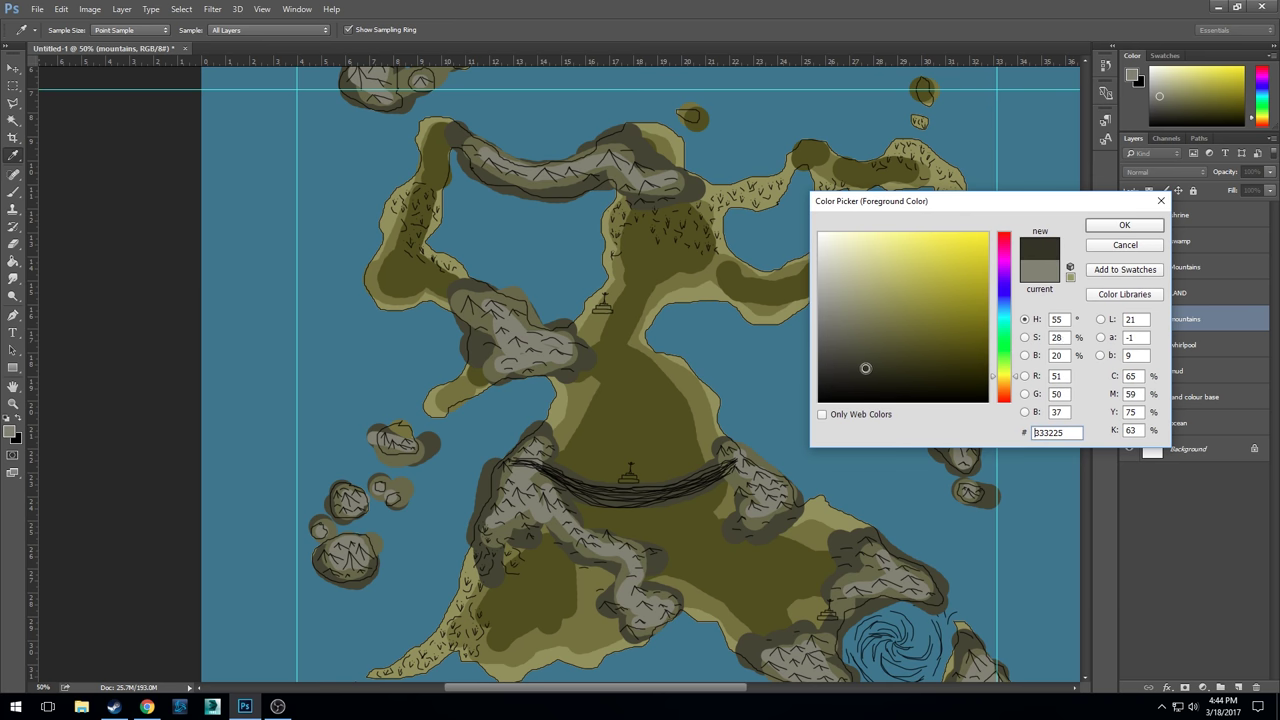
click(1092, 226)
key(b)
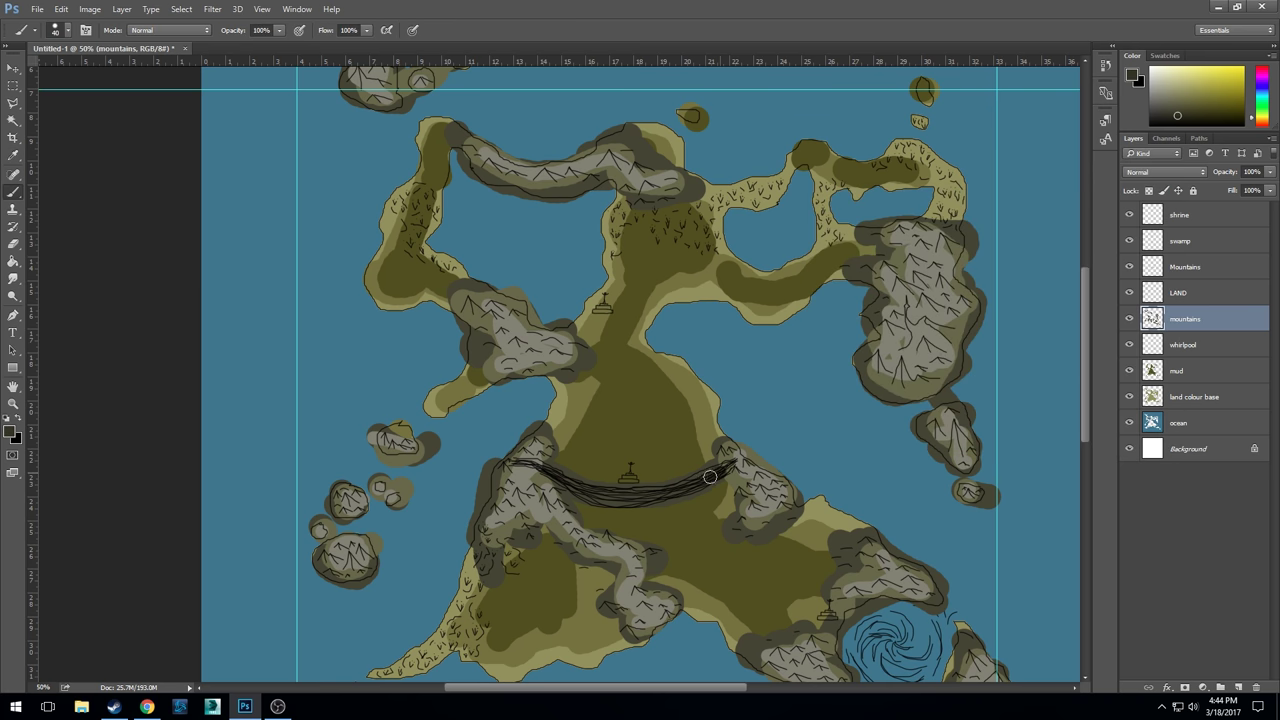
mouse_move(710, 477)
mouse_down()
mouse_move(640, 490)
mouse_move(548, 470)
mouse_up()
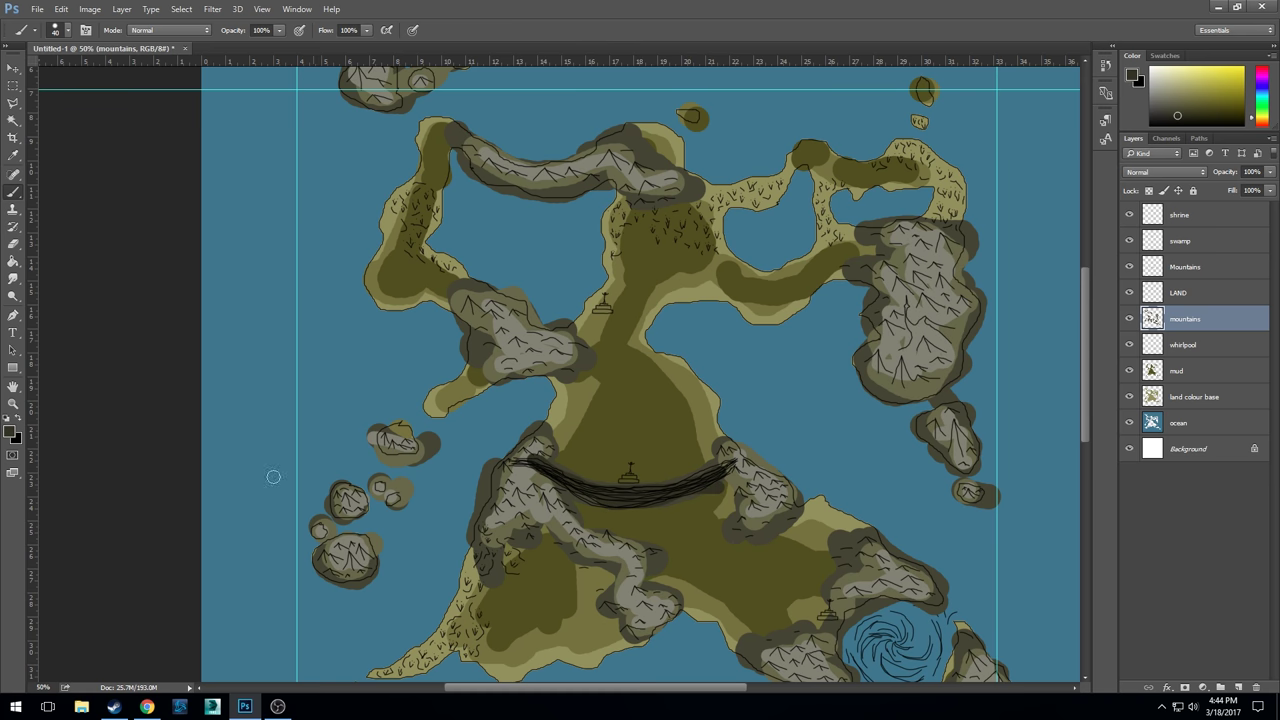
- Repaint the bridge near-black and move the mountains layer below the whirlpool layer
click(10, 432)
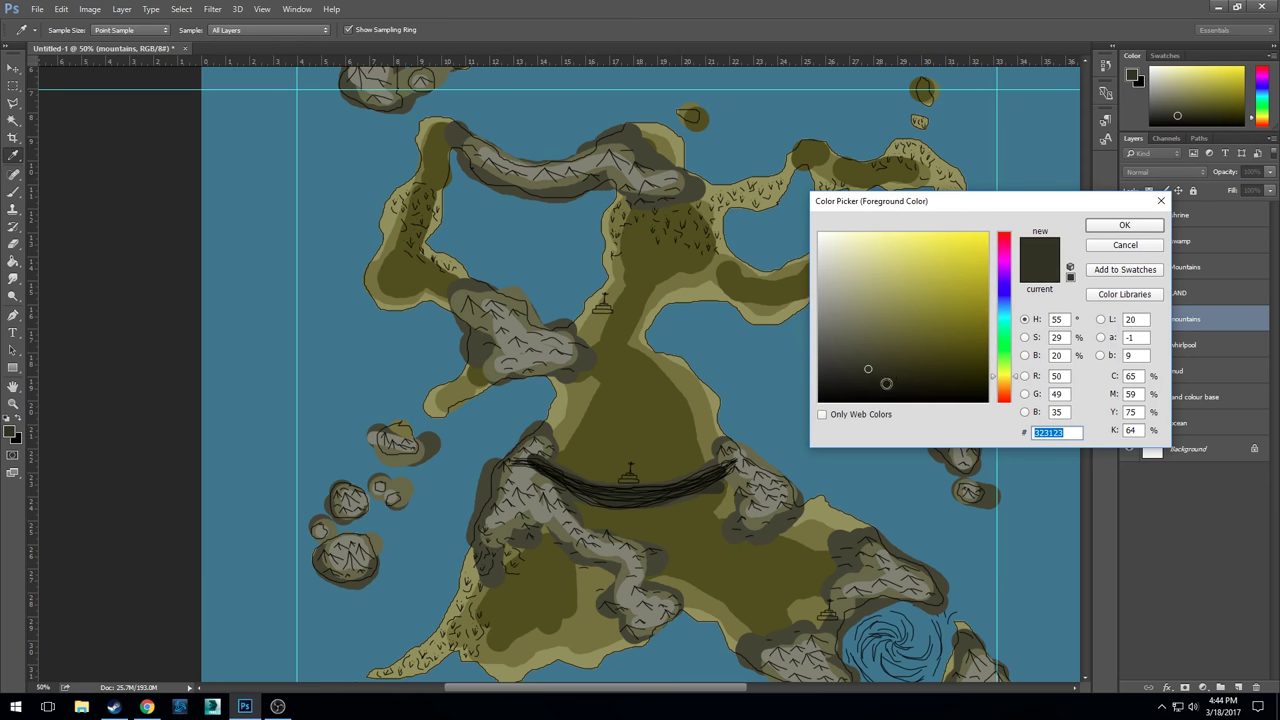
click(886, 383)
click(1109, 228)
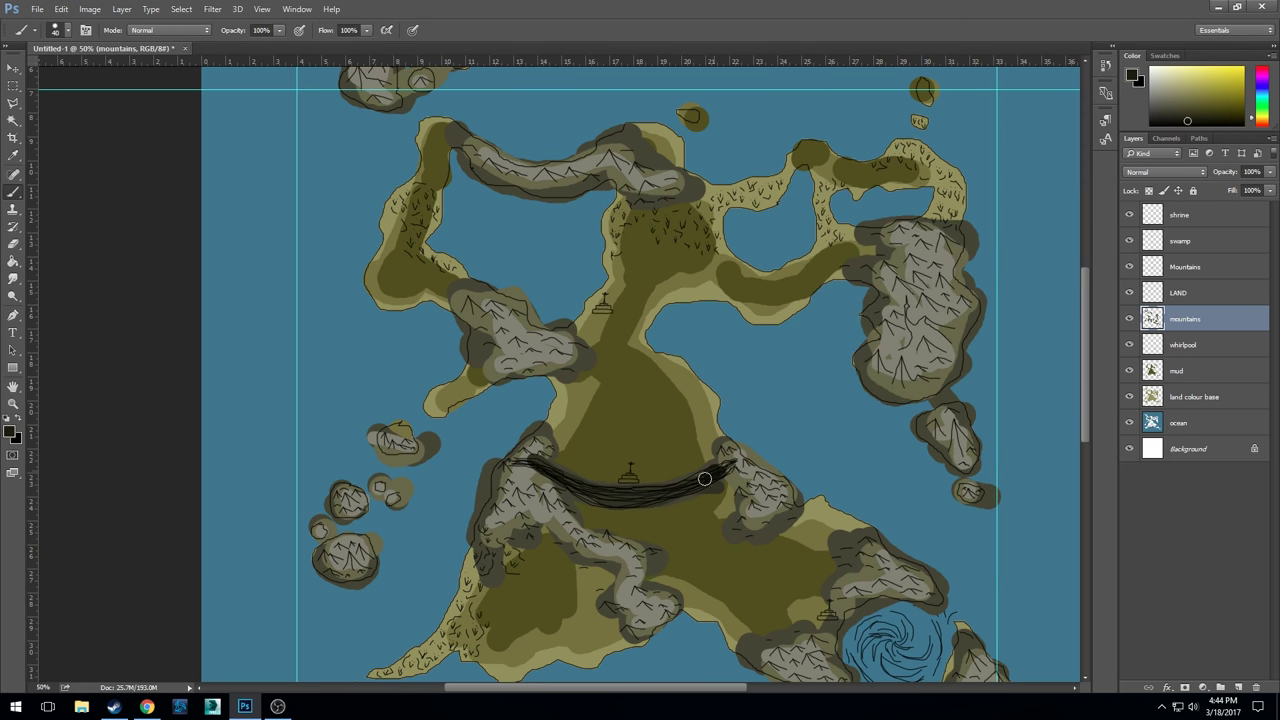
mouse_move(705, 476)
mouse_down()
mouse_move(596, 493)
mouse_move(502, 454)
mouse_up()
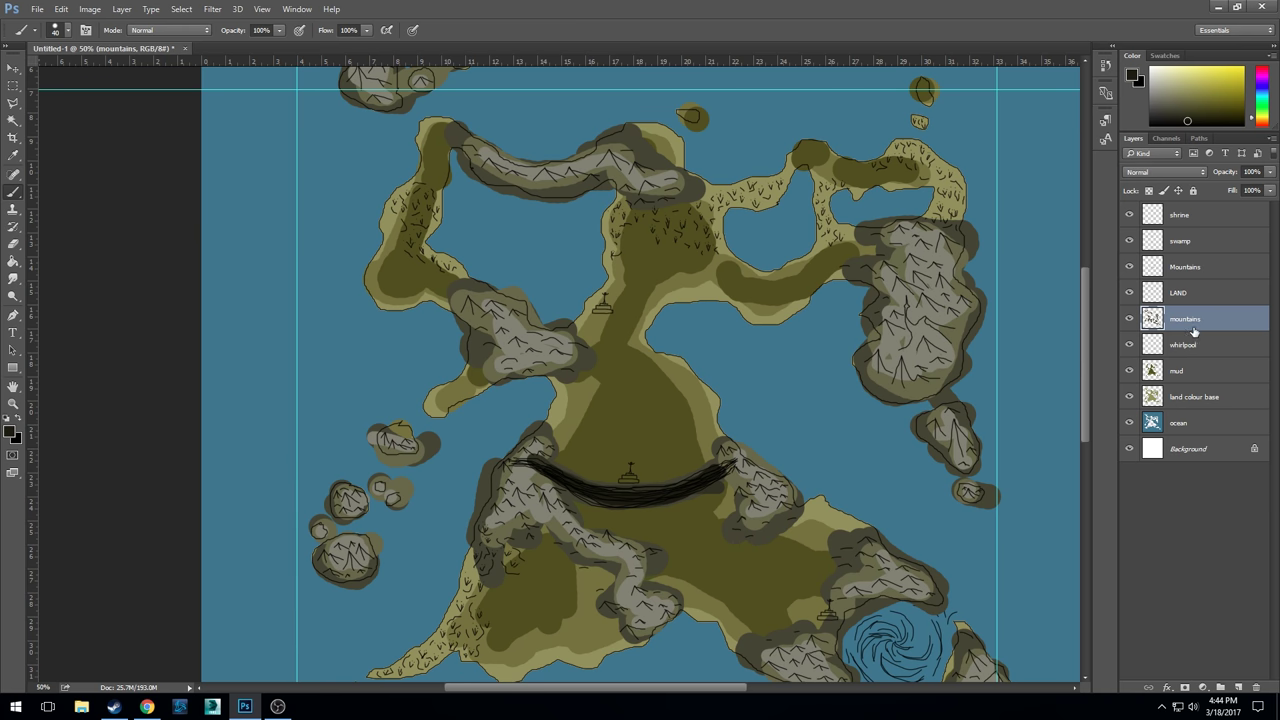
drag(1190, 324, 1191, 361)
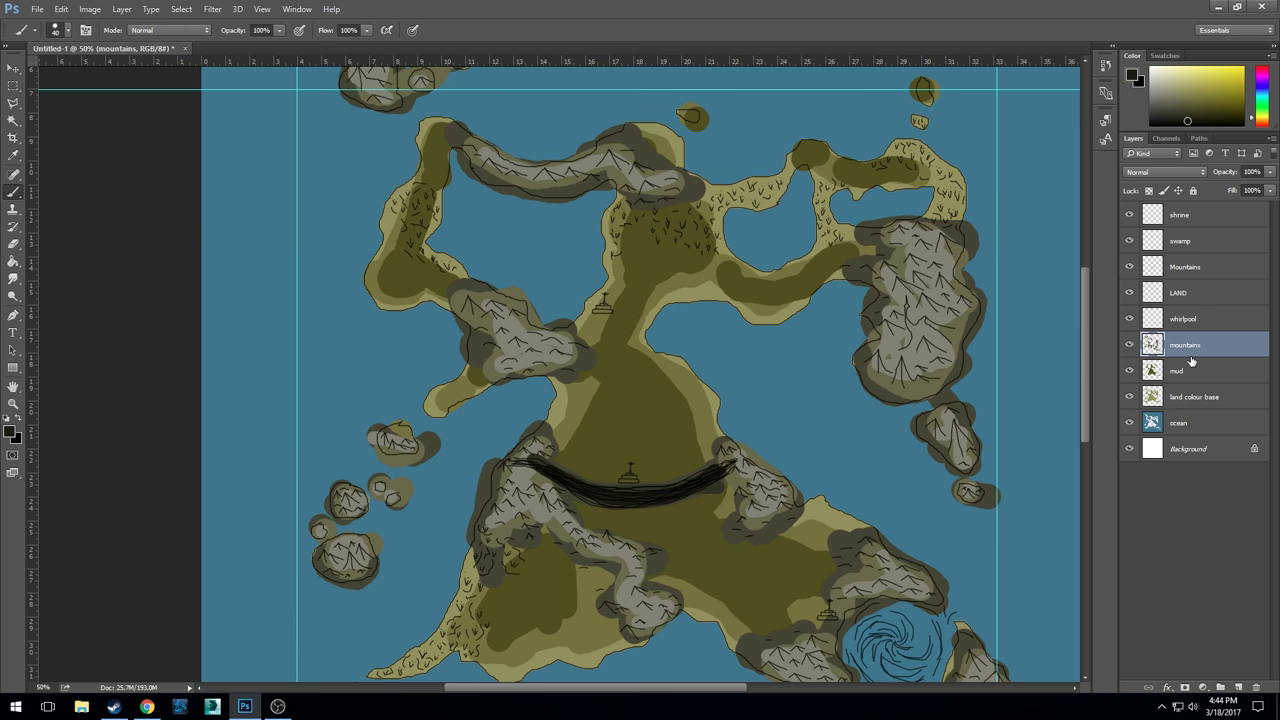
- Undo the last change and add a new layer named 'marshers colour' above mountains
key(ctrl+z)
key(ctrl+z)
click(1239, 689)
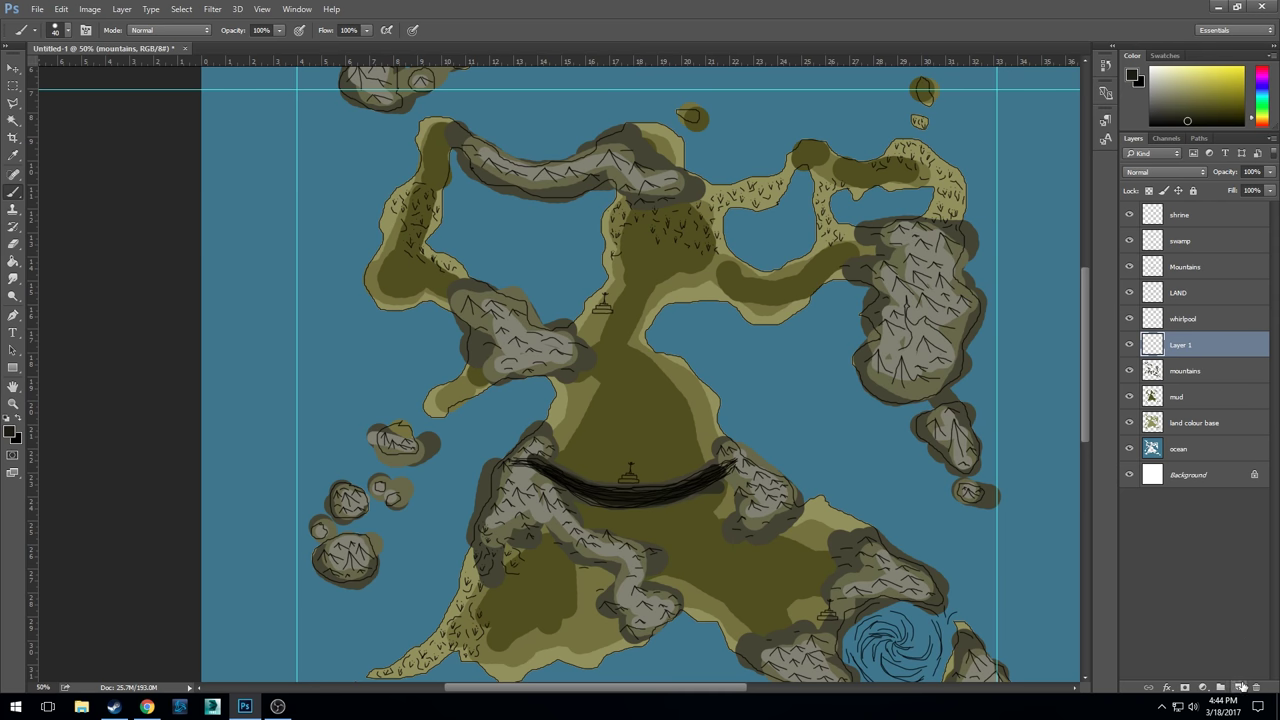
double_click(1180, 345)
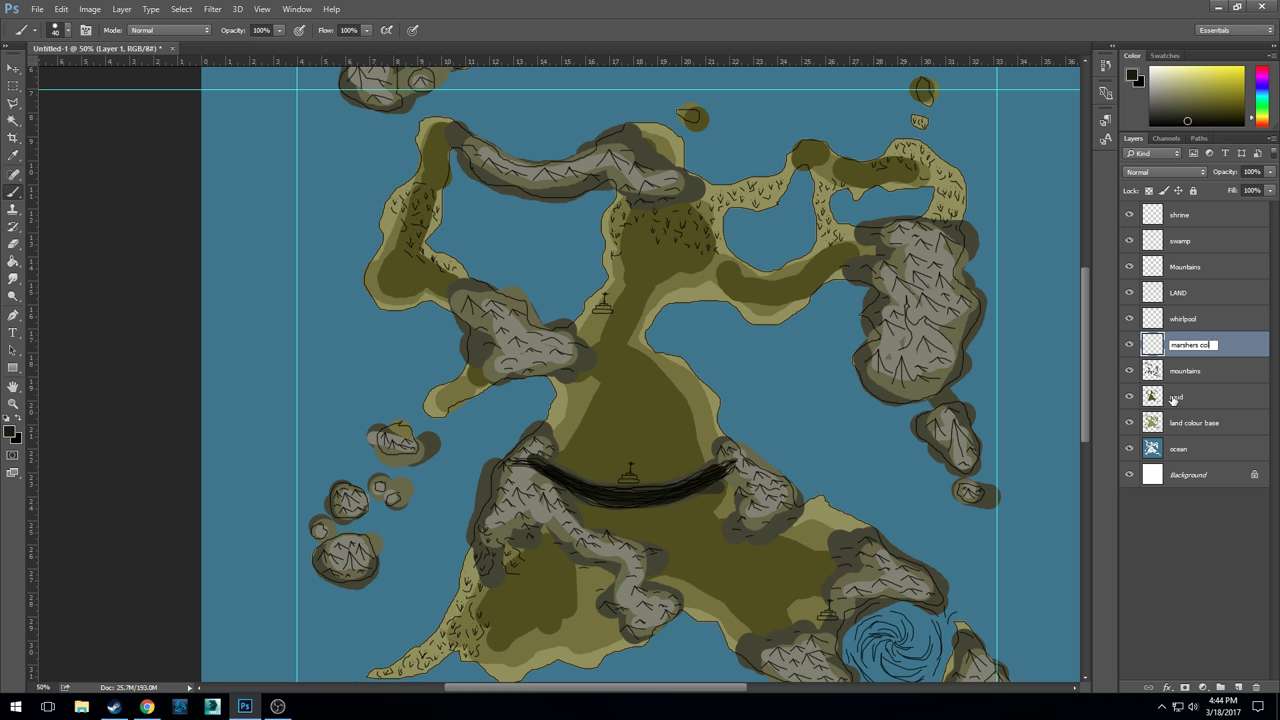
text(lour)
key(Return)
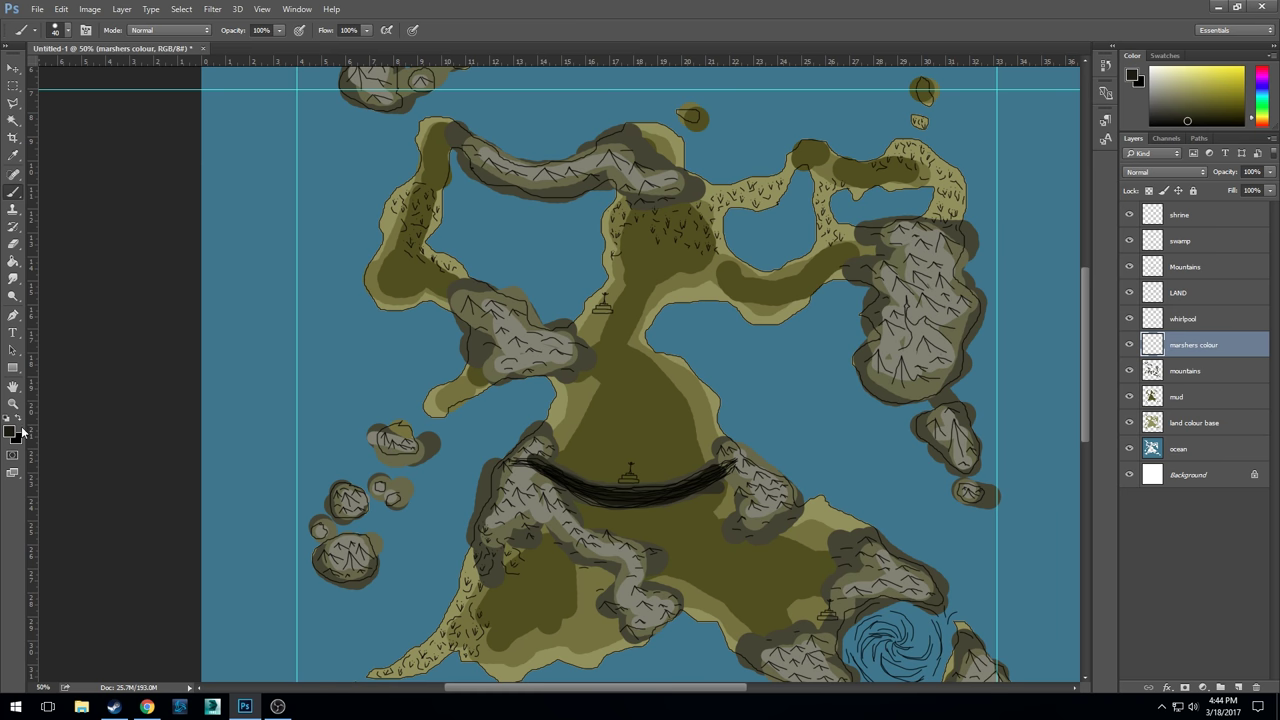
click(12, 432)
- Set the foreground colour to dark olive green 424a20
click(899, 281)
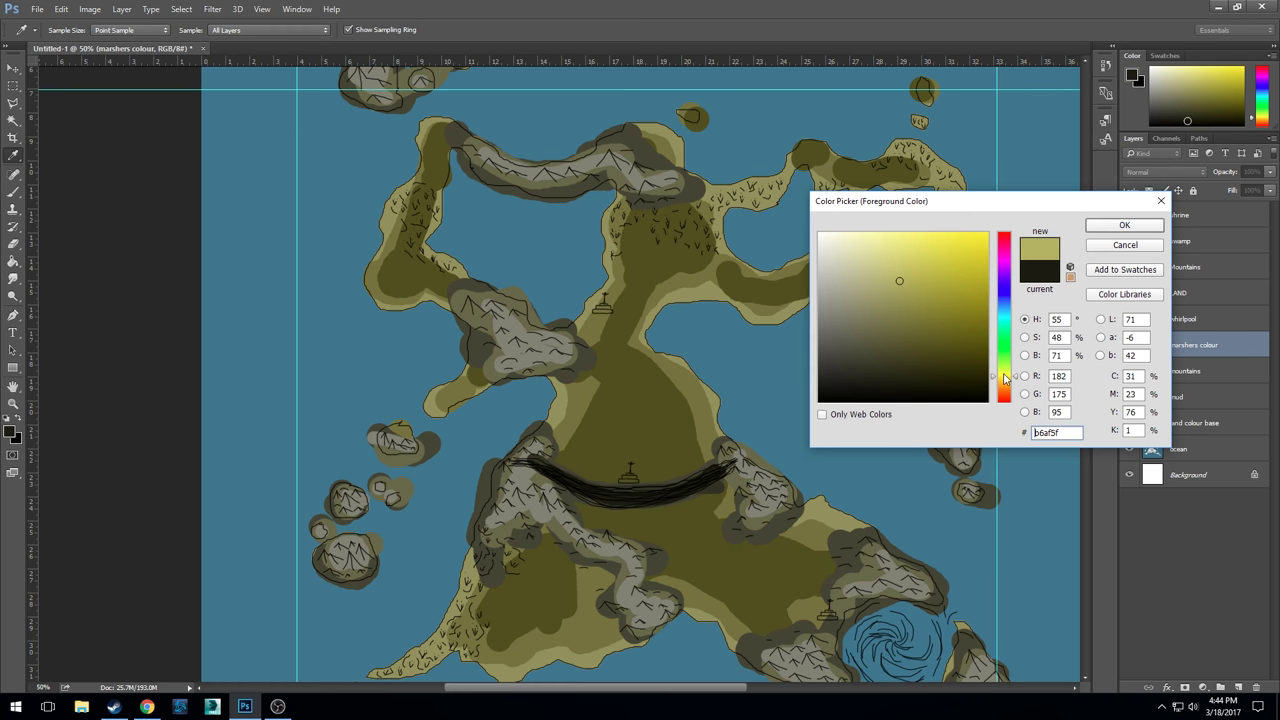
drag(1004, 375, 1004, 373)
mouse_move(953, 318)
mouse_down()
mouse_move(929, 331)
mouse_move(943, 336)
mouse_up()
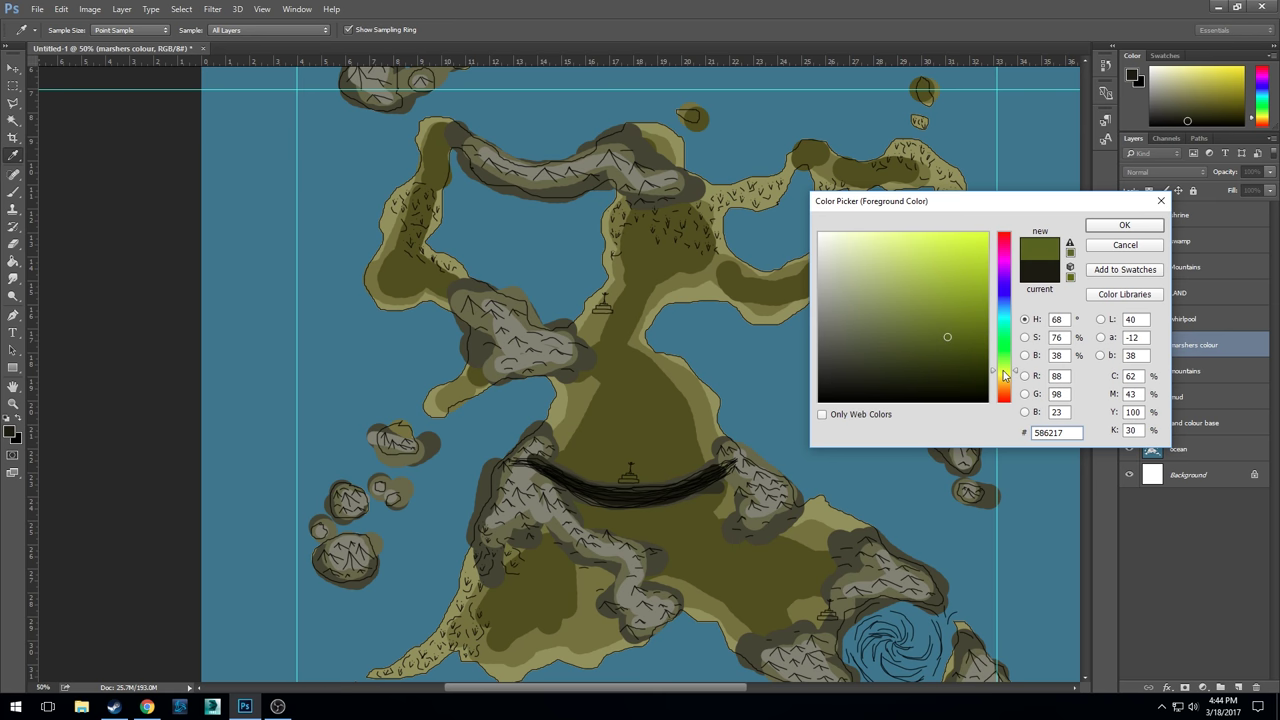
drag(931, 347, 914, 351)
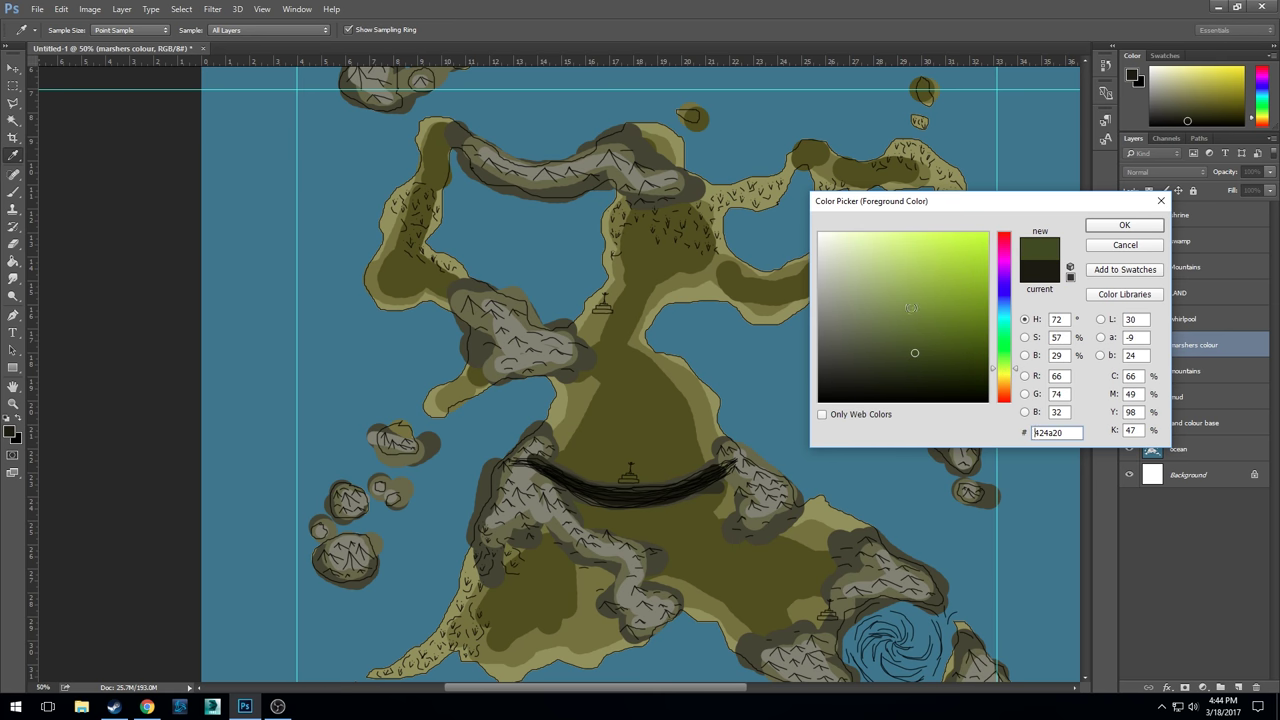
click(1101, 226)
key(b)
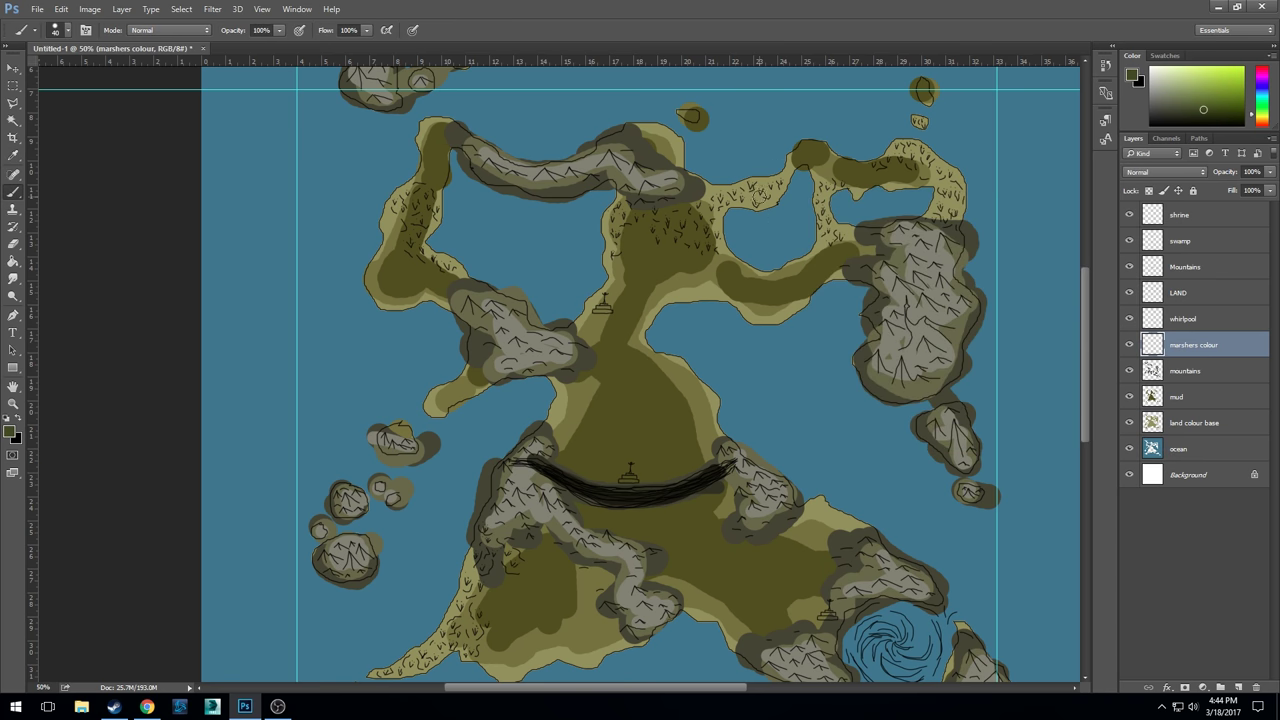
- Brush dark green marsh over the northern land strips, a small northern islet and the left land strip
drag(785, 180, 712, 205)
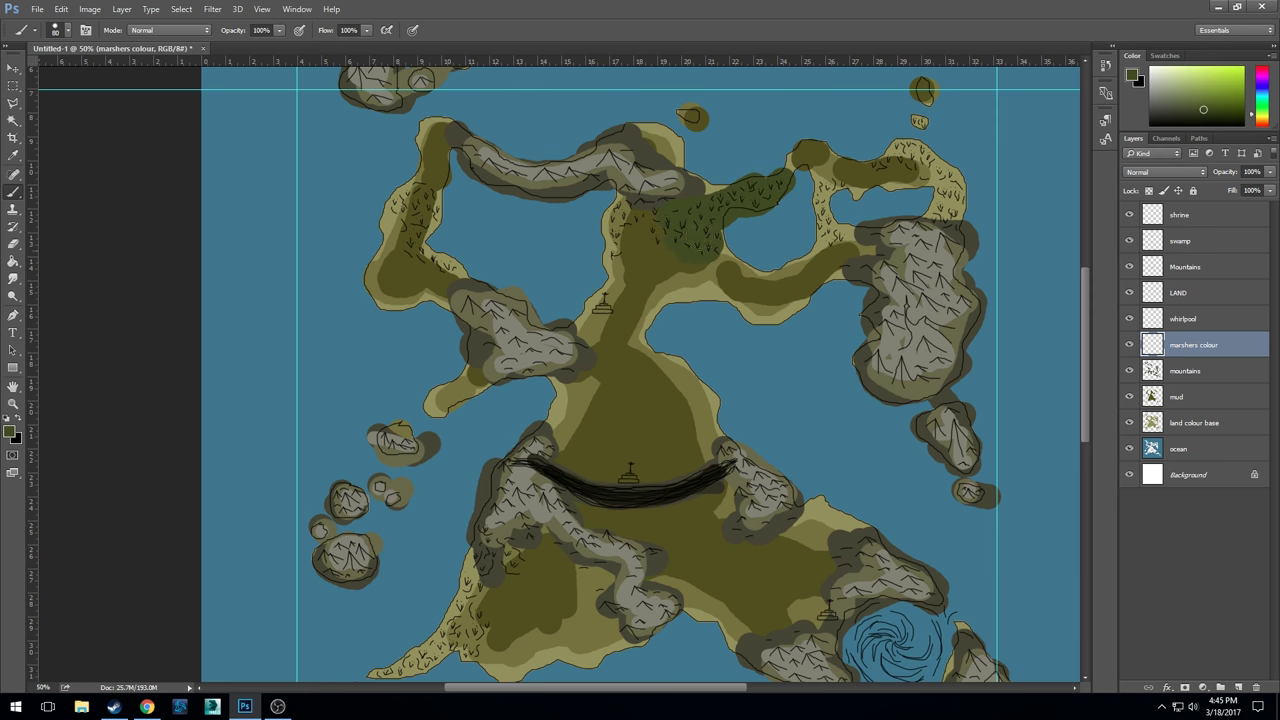
mouse_move(625, 212)
mouse_down()
mouse_move(608, 262)
mouse_move(661, 245)
mouse_move(588, 221)
mouse_up()
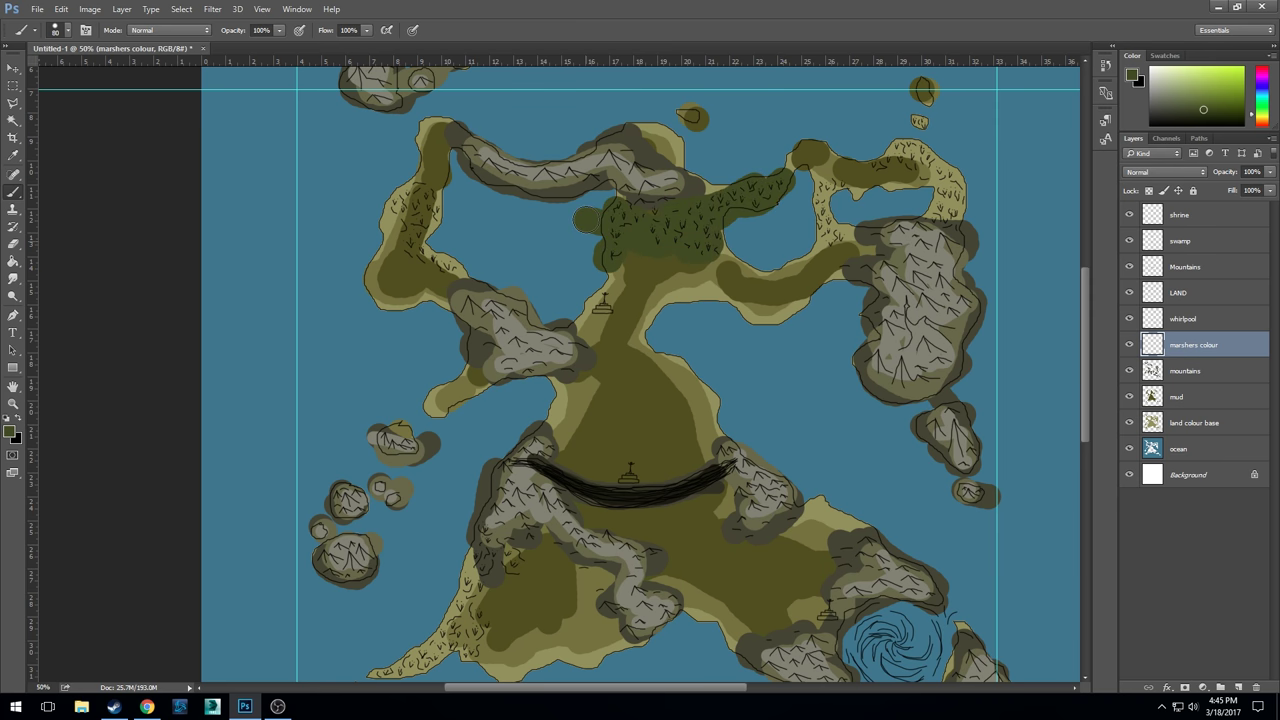
mouse_move(826, 180)
mouse_down()
mouse_move(862, 186)
mouse_move(820, 188)
mouse_move(815, 208)
mouse_move(848, 232)
mouse_move(815, 237)
mouse_move(795, 263)
mouse_up()
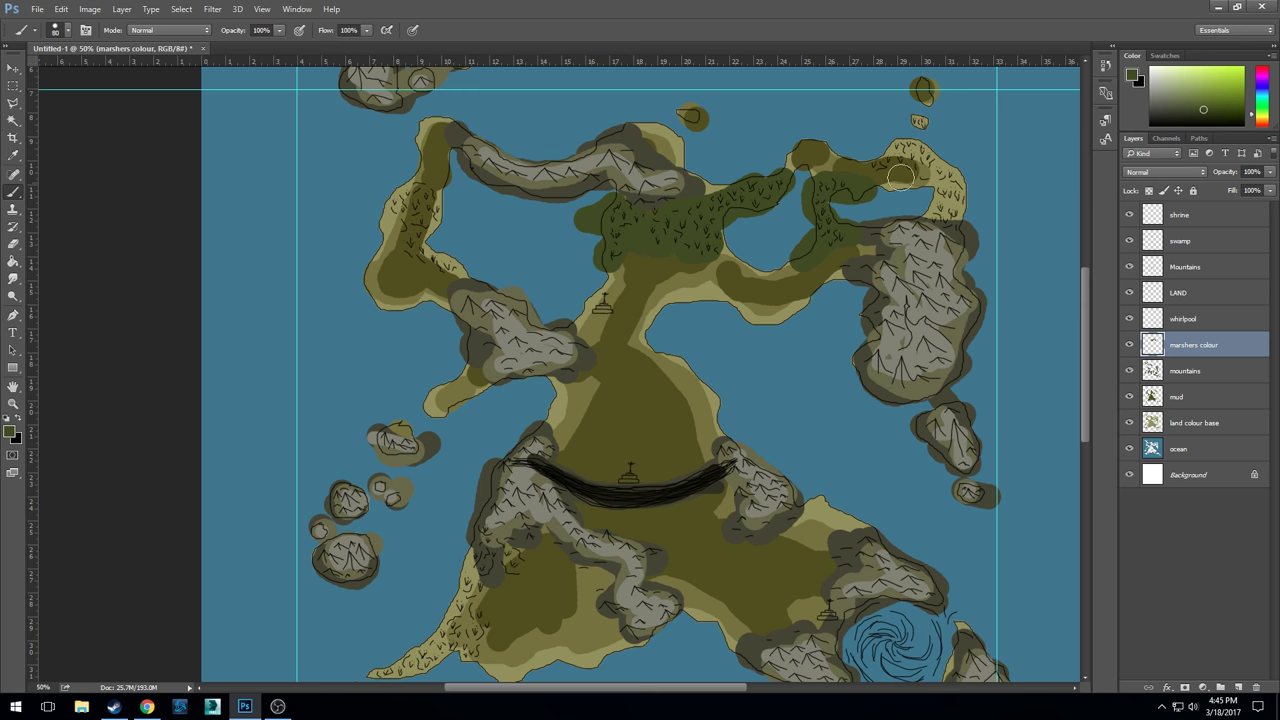
mouse_move(900, 176)
mouse_down()
mouse_move(875, 158)
mouse_move(904, 152)
mouse_move(944, 174)
mouse_move(913, 173)
mouse_move(956, 184)
mouse_move(943, 211)
mouse_move(958, 215)
mouse_move(934, 217)
mouse_move(963, 222)
mouse_move(893, 212)
mouse_up()
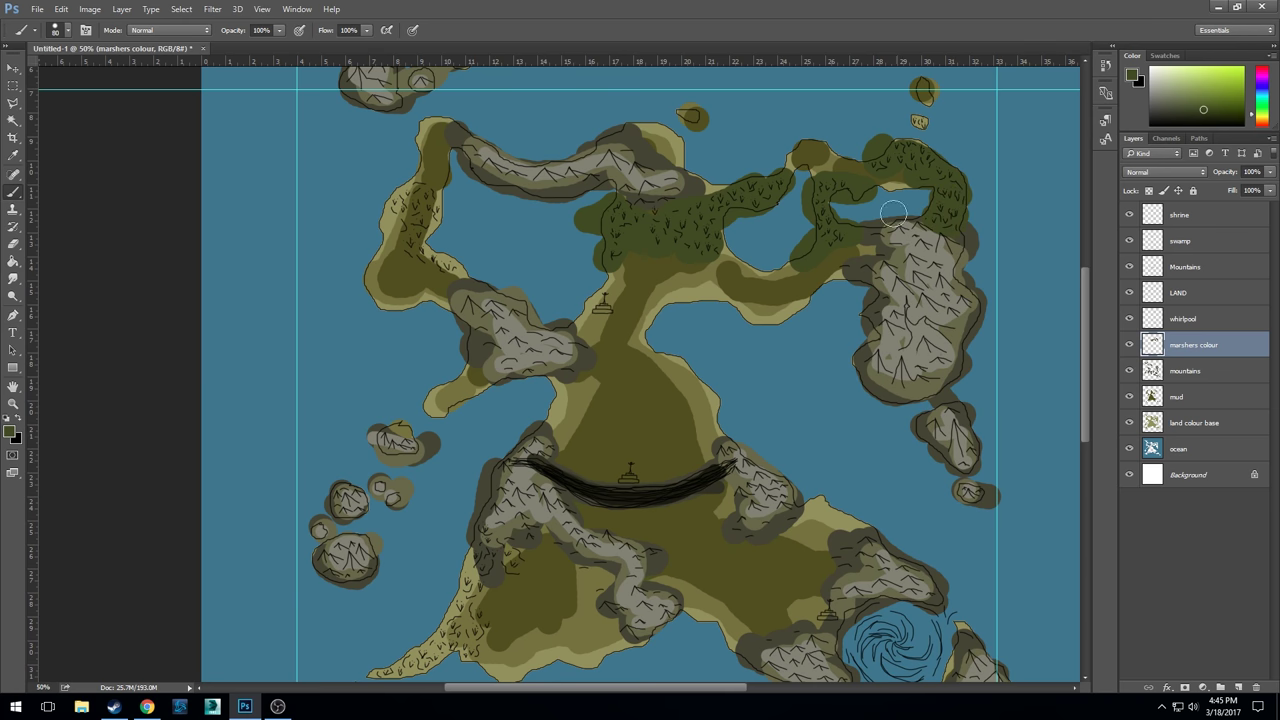
scroll(849, 180, up, 2)
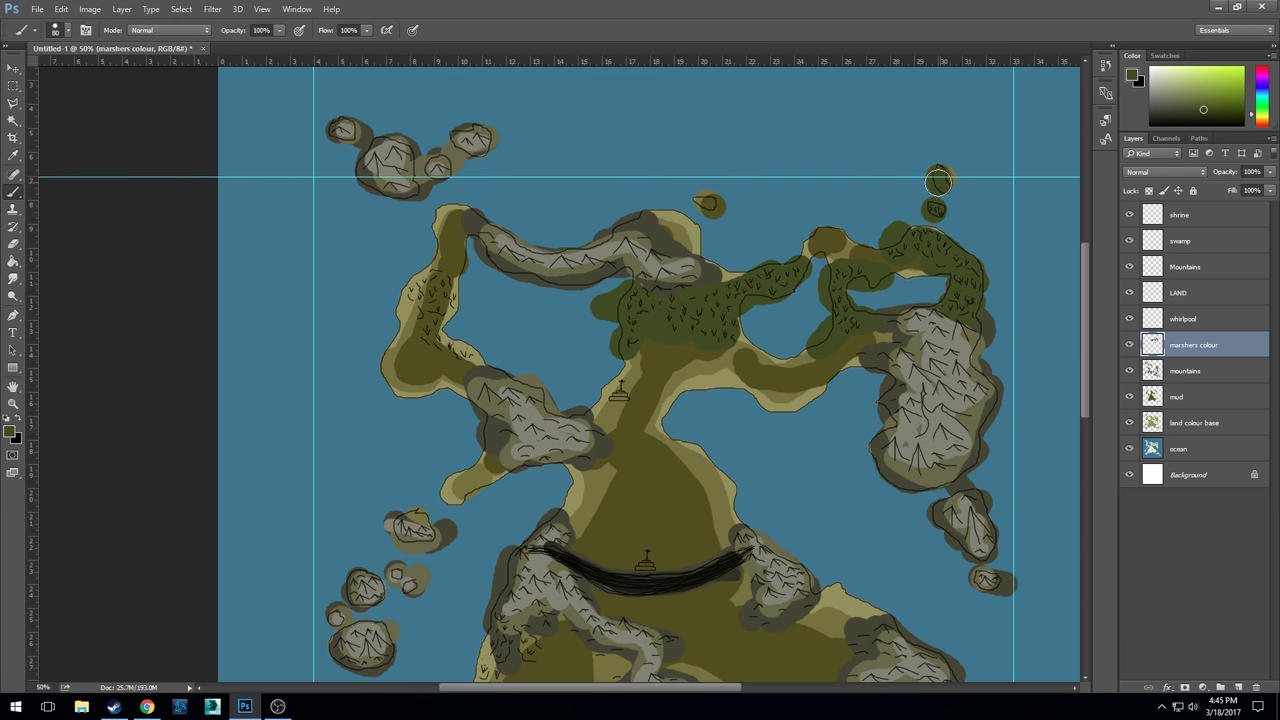
drag(730, 212, 718, 202)
mouse_move(470, 305)
mouse_down()
mouse_move(448, 277)
mouse_move(442, 300)
mouse_move(439, 274)
mouse_move(402, 297)
mouse_move(421, 341)
mouse_move(444, 299)
mouse_move(453, 319)
mouse_move(439, 336)
mouse_move(478, 360)
mouse_move(423, 340)
mouse_up()
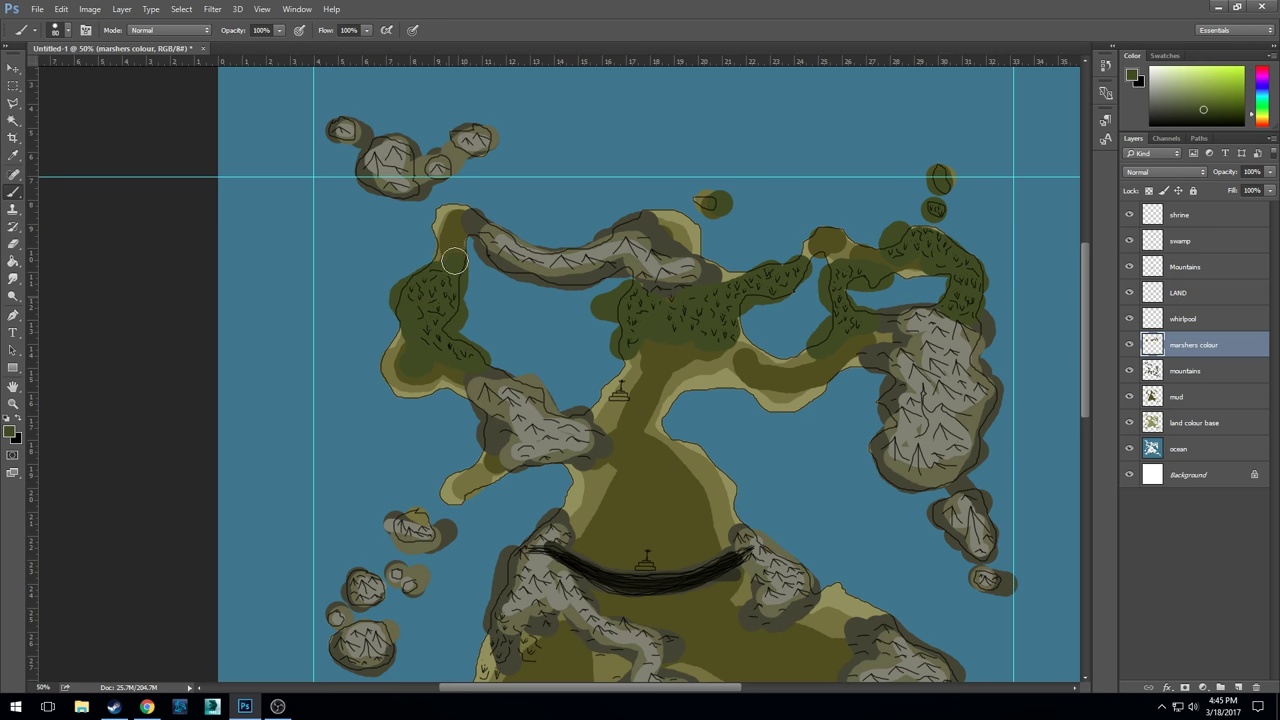
drag(432, 455, 321, 231)
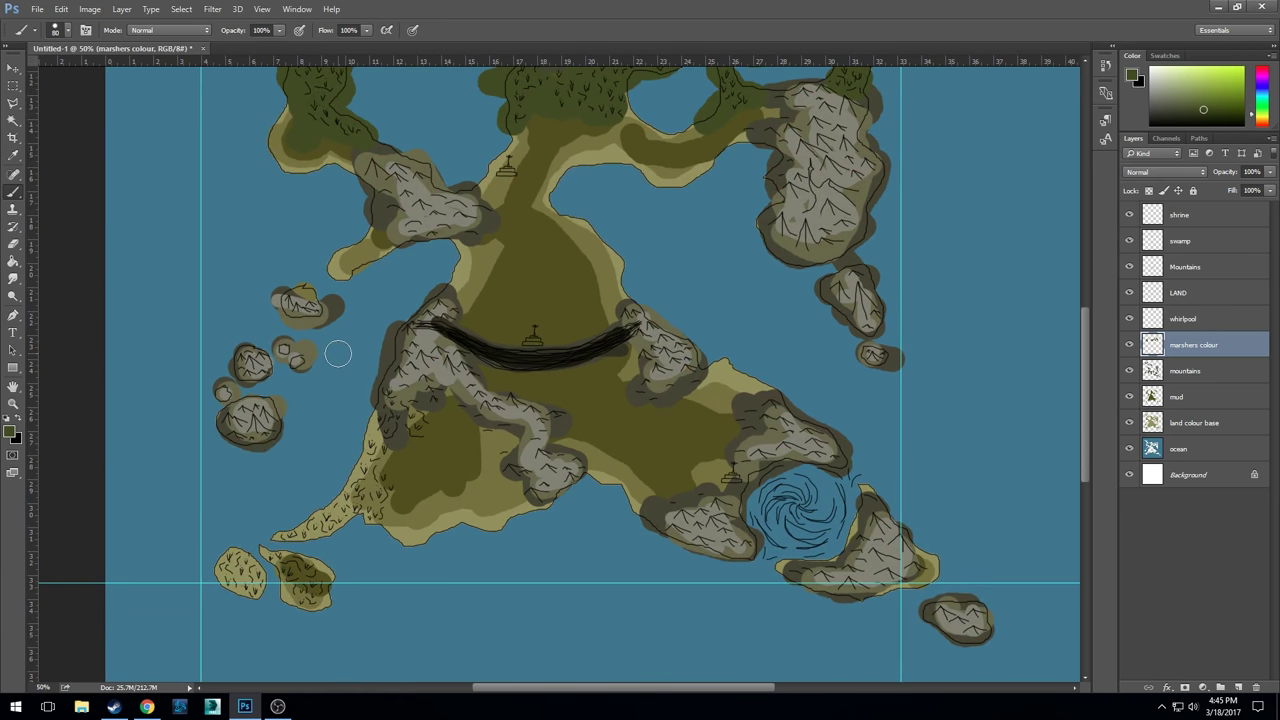
mouse_move(358, 427)
mouse_down()
mouse_move(388, 425)
mouse_move(395, 407)
mouse_move(370, 392)
mouse_move(412, 395)
mouse_move(404, 413)
mouse_move(423, 423)
mouse_move(385, 443)
mouse_move(372, 476)
mouse_move(397, 444)
mouse_move(369, 493)
mouse_move(399, 483)
mouse_move(370, 517)
mouse_move(372, 432)
mouse_move(347, 500)
mouse_move(289, 534)
mouse_move(349, 507)
mouse_move(340, 521)
mouse_move(261, 546)
mouse_move(309, 588)
mouse_move(302, 574)
mouse_move(234, 578)
mouse_up()
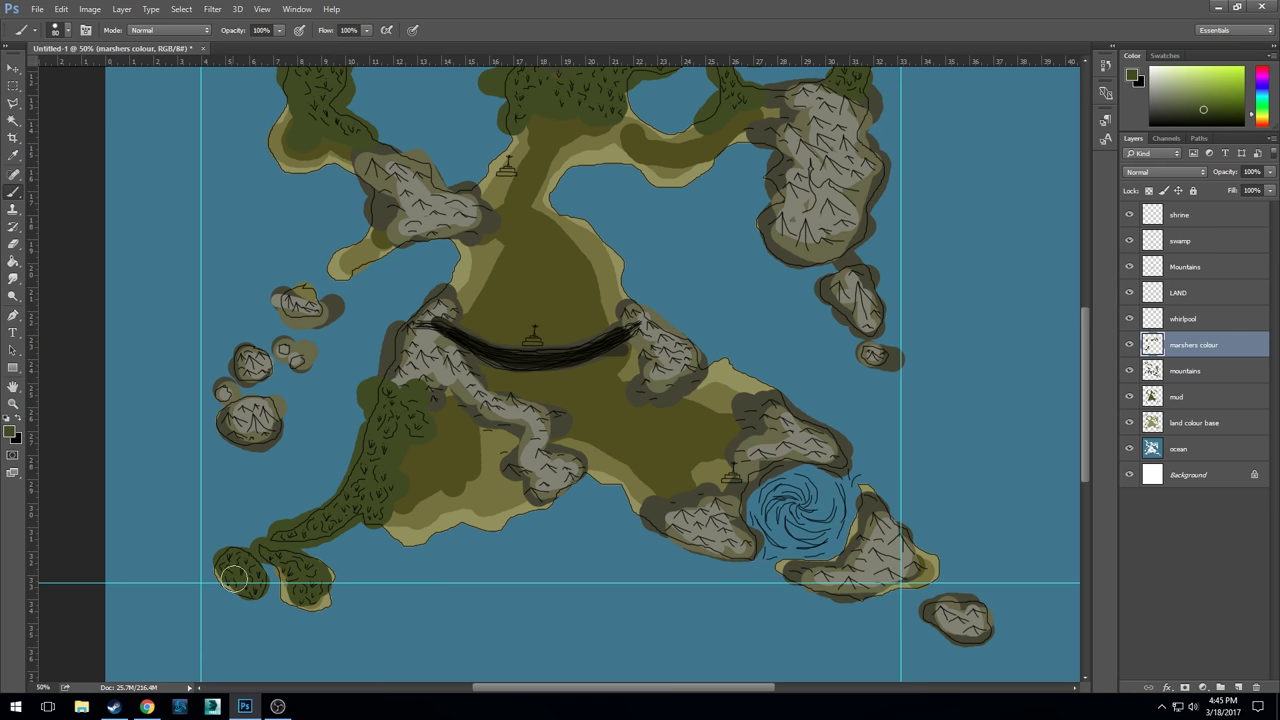
mouse_move(670, 320)
mouse_down()
mouse_move(697, 314)
mouse_move(714, 463)
mouse_move(651, 466)
mouse_move(622, 330)
mouse_move(632, 312)
mouse_up()
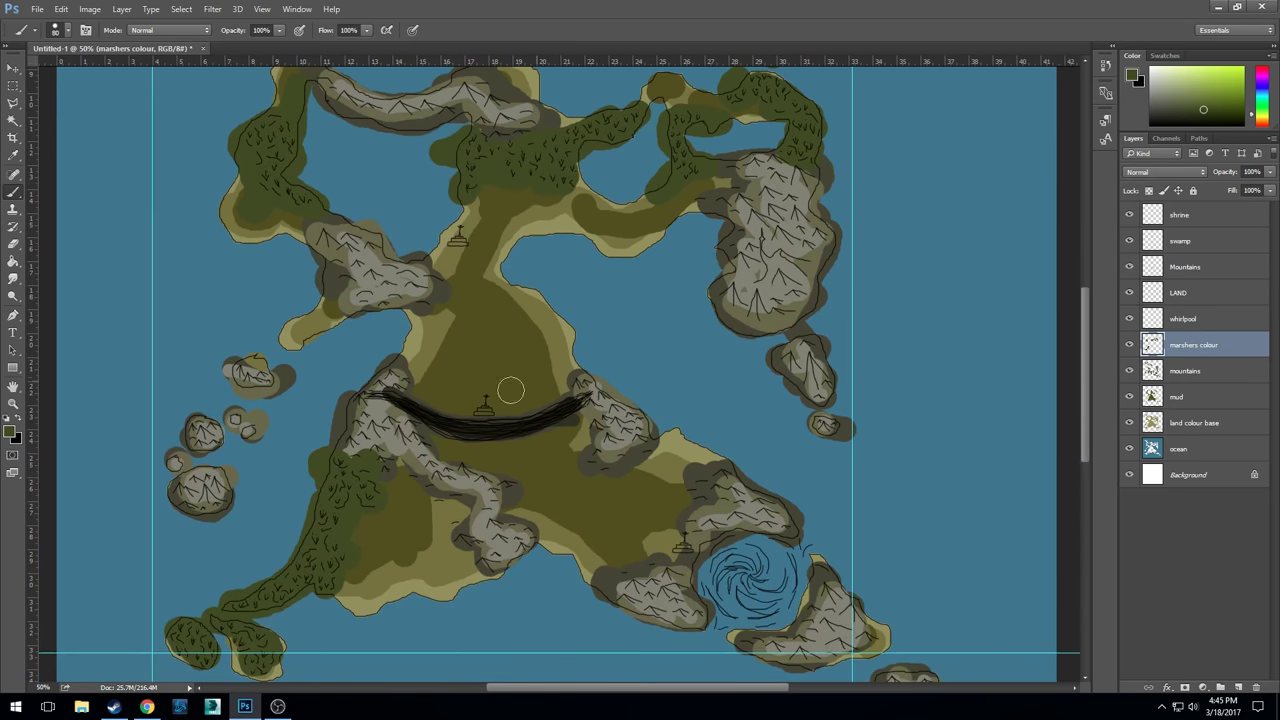
- Switch to a slightly lighter green and paint the south-west peninsula, north-west coast and top-central strip
click(9, 435)
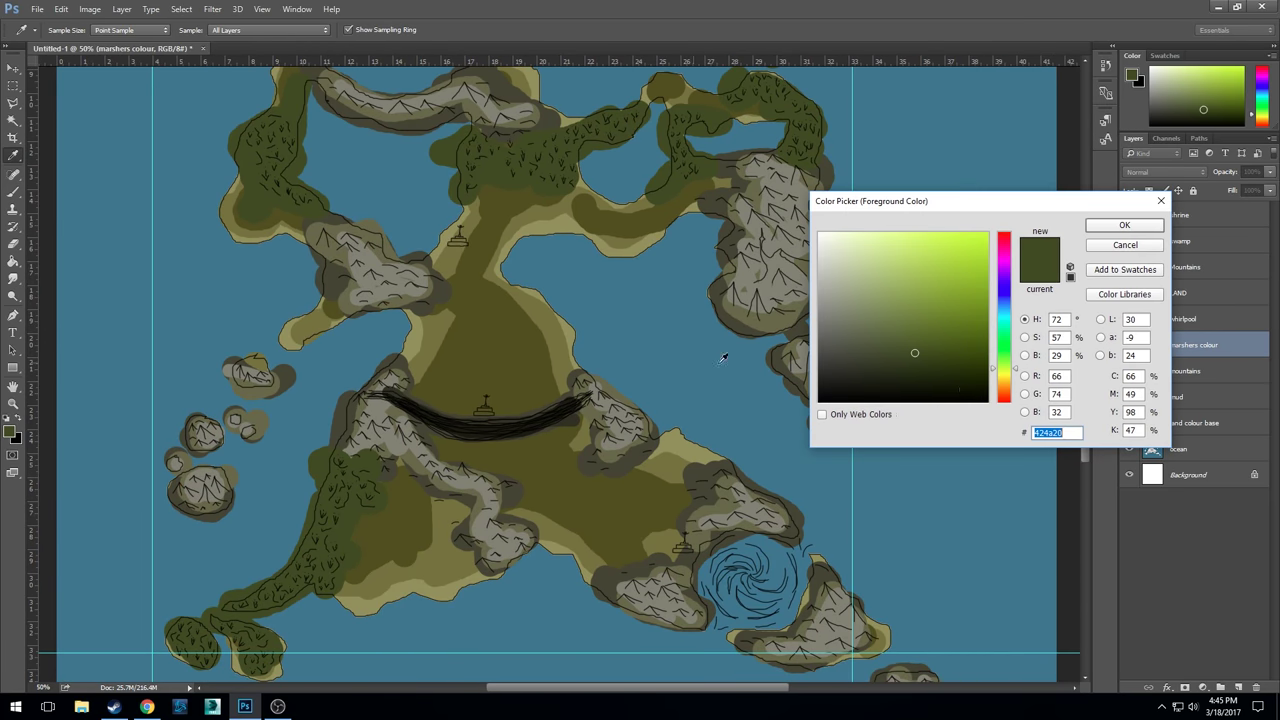
click(886, 341)
click(1117, 222)
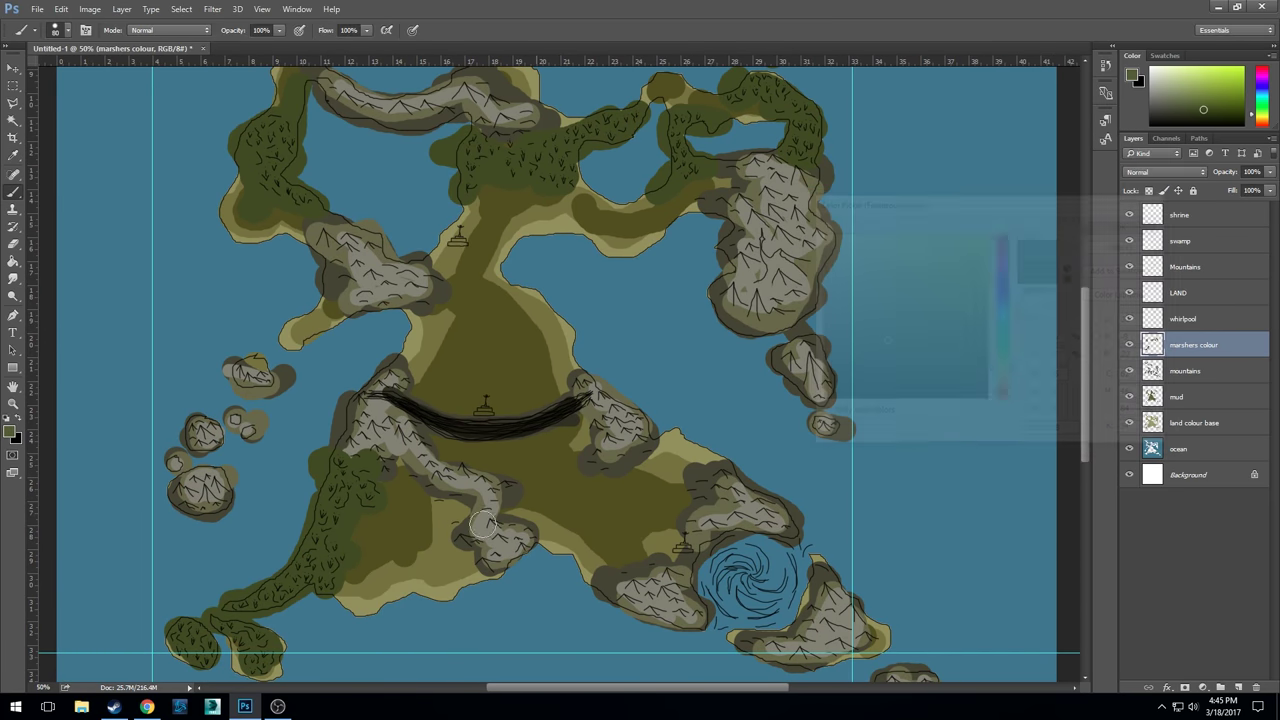
mouse_move(321, 566)
mouse_down()
mouse_move(258, 594)
mouse_move(248, 611)
mouse_move(265, 644)
mouse_move(203, 633)
mouse_up()
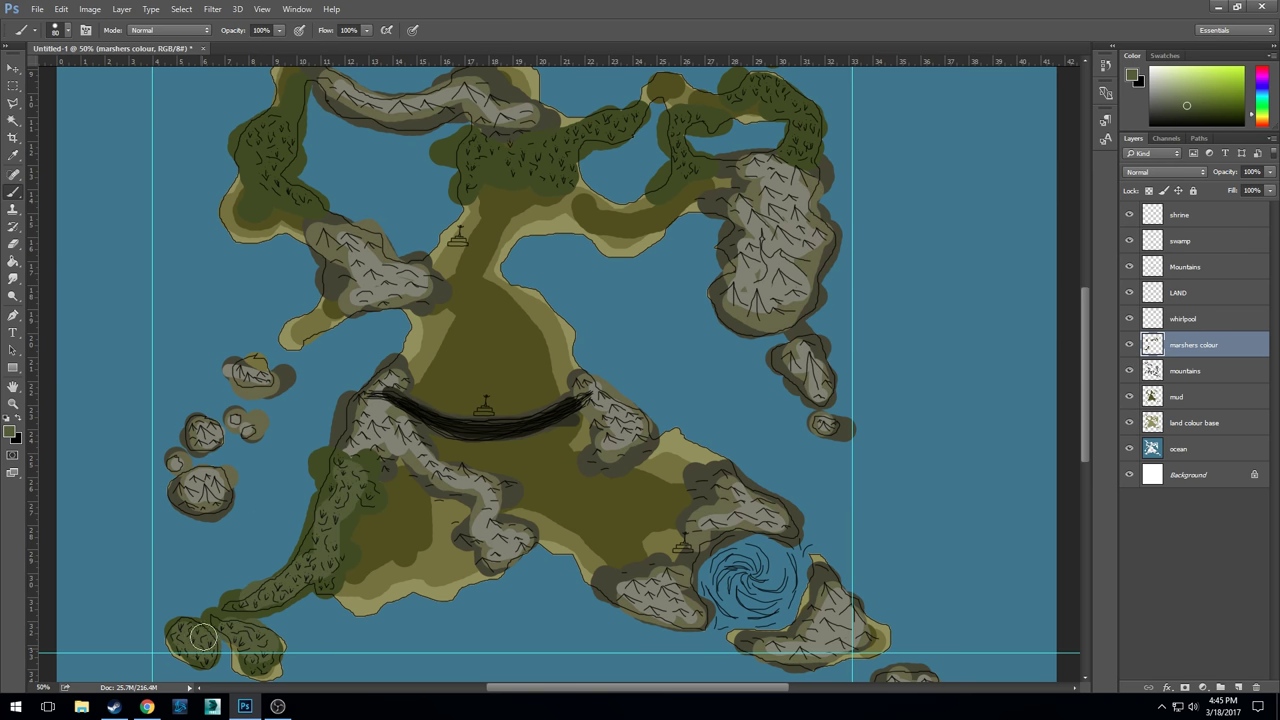
mouse_move(321, 193)
mouse_down()
mouse_move(279, 144)
mouse_move(297, 98)
mouse_move(255, 180)
mouse_up()
mouse_move(436, 174)
mouse_down()
mouse_move(587, 145)
mouse_move(580, 266)
mouse_move(551, 320)
mouse_up()
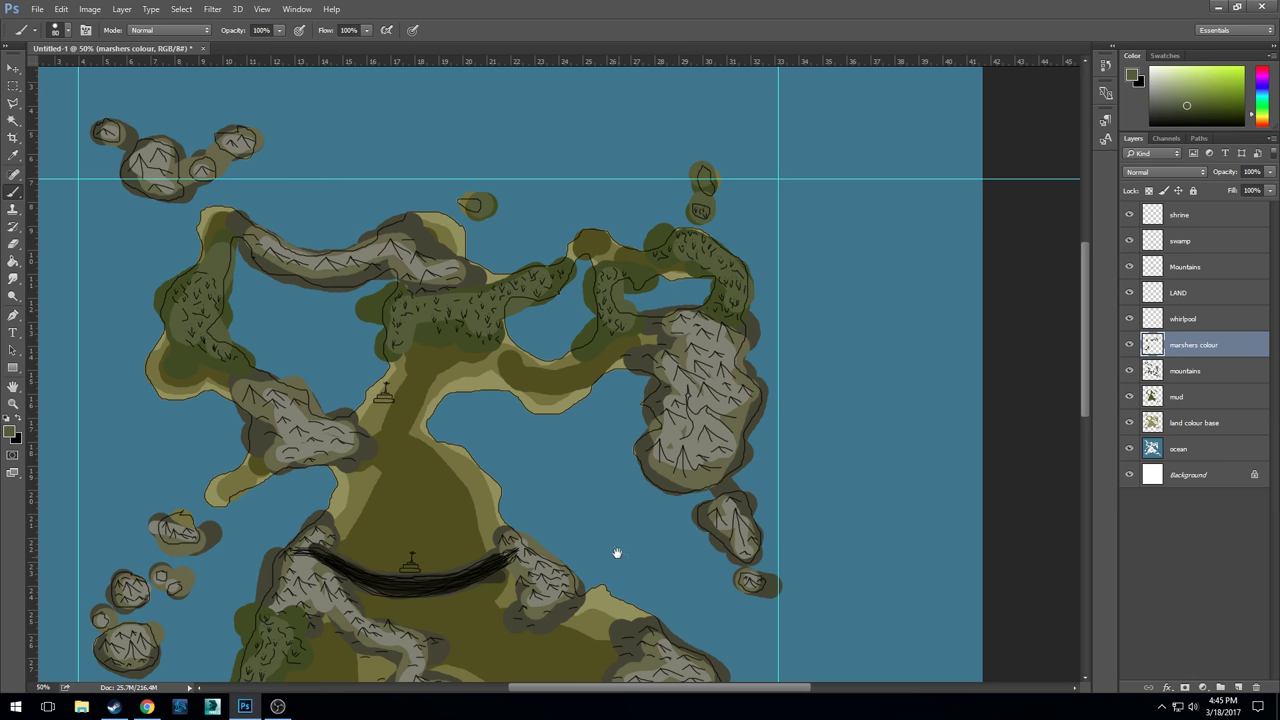
- Frame the whole island and choose lighter green 7b864e for marsh highlights
drag(617, 553, 695, 411)
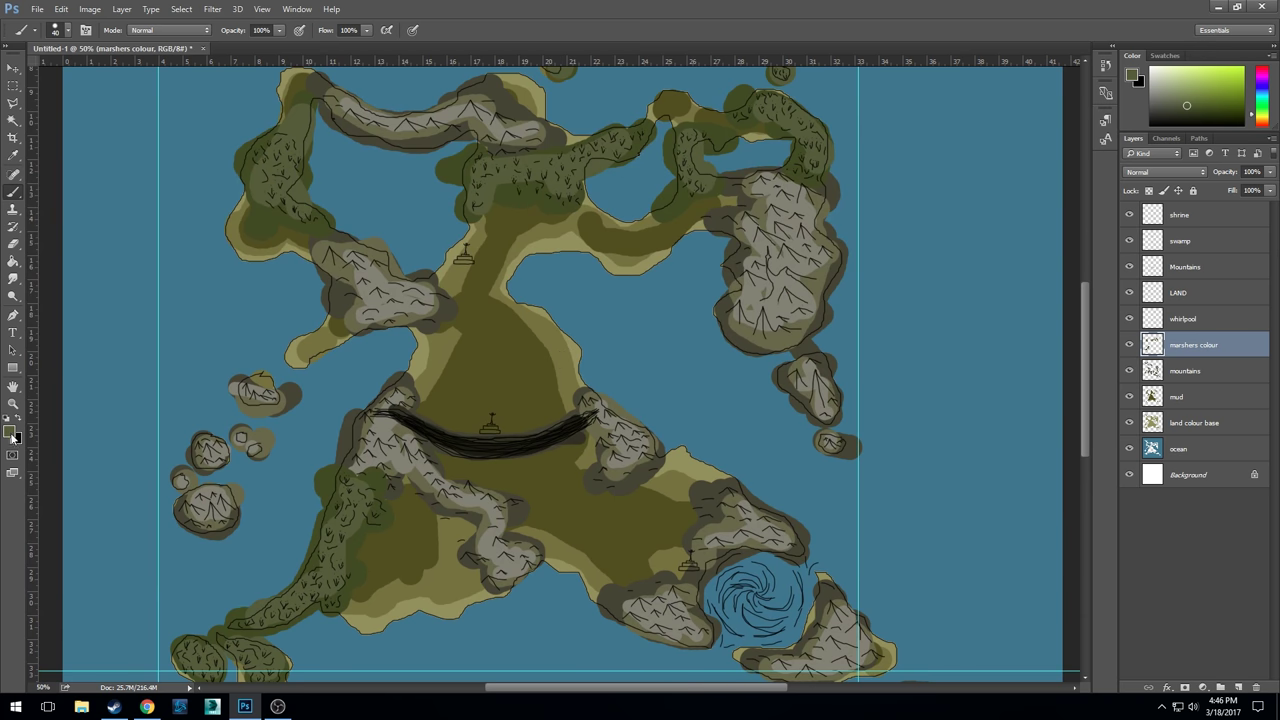
click(11, 432)
click(889, 313)
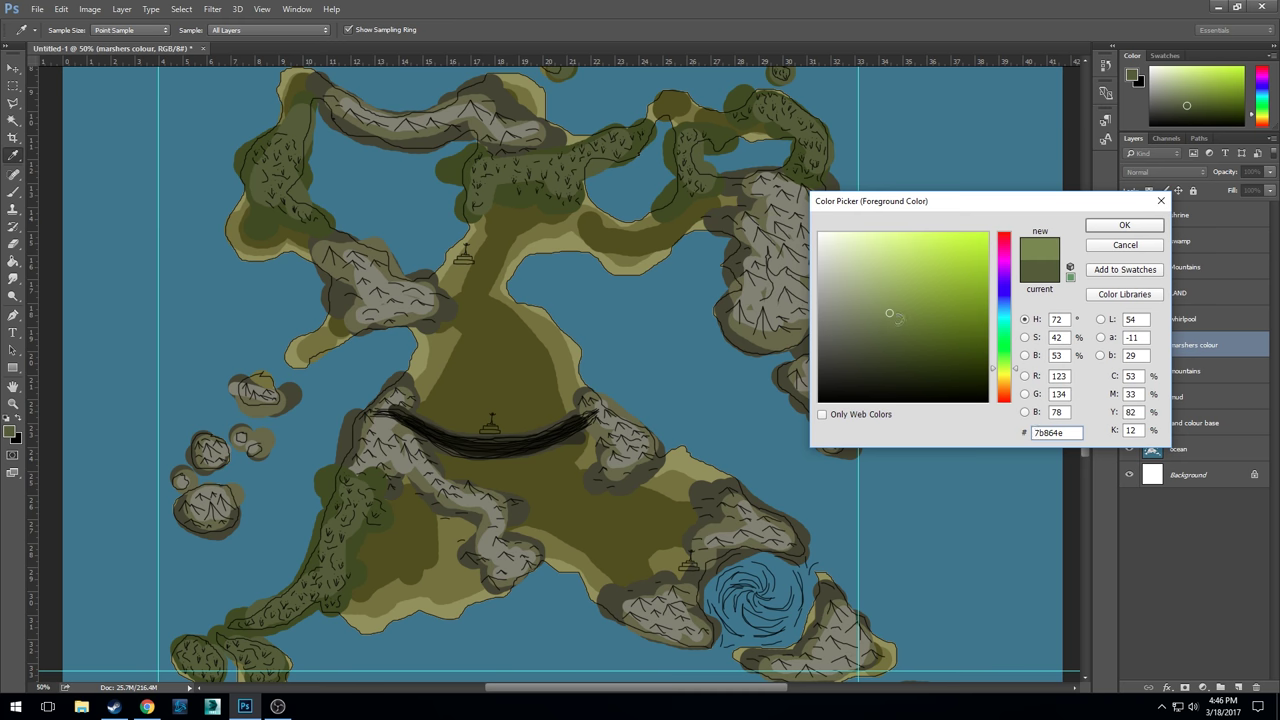
- Brush 7b864e highlights along the top-left, upper-central, upper-right and lower-left marsh ridges
click(1124, 225)
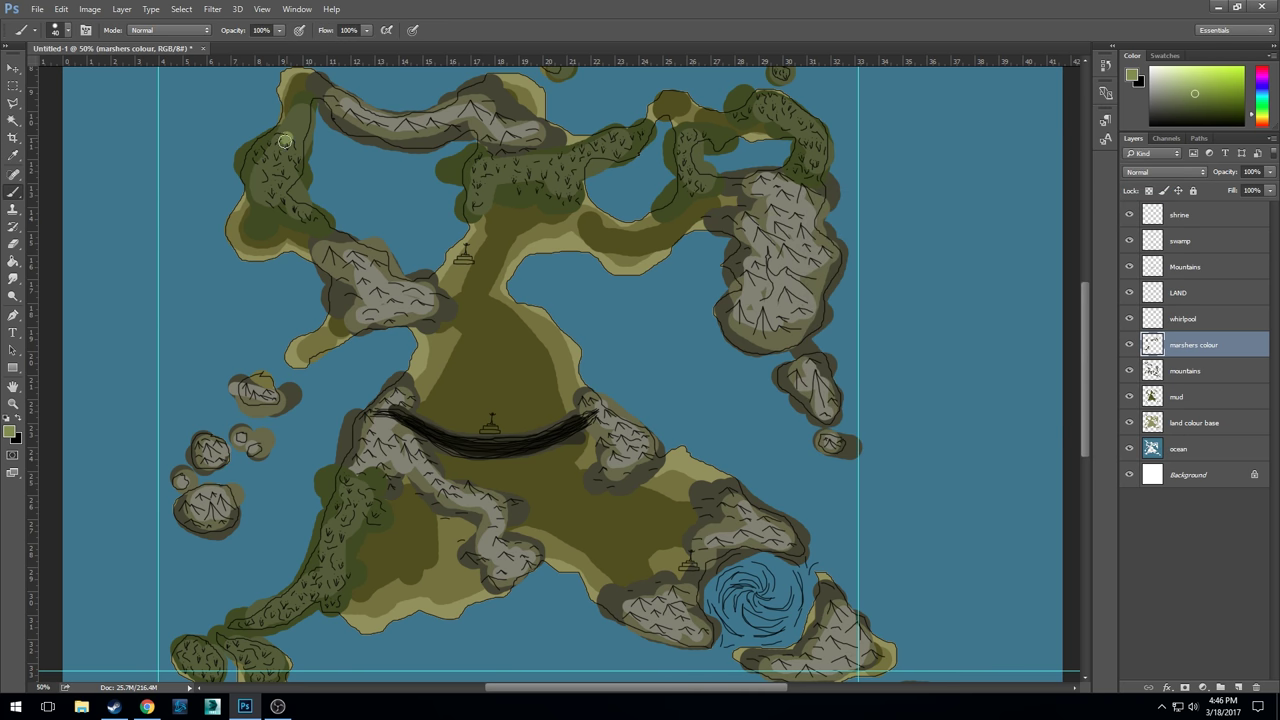
drag(278, 158, 265, 182)
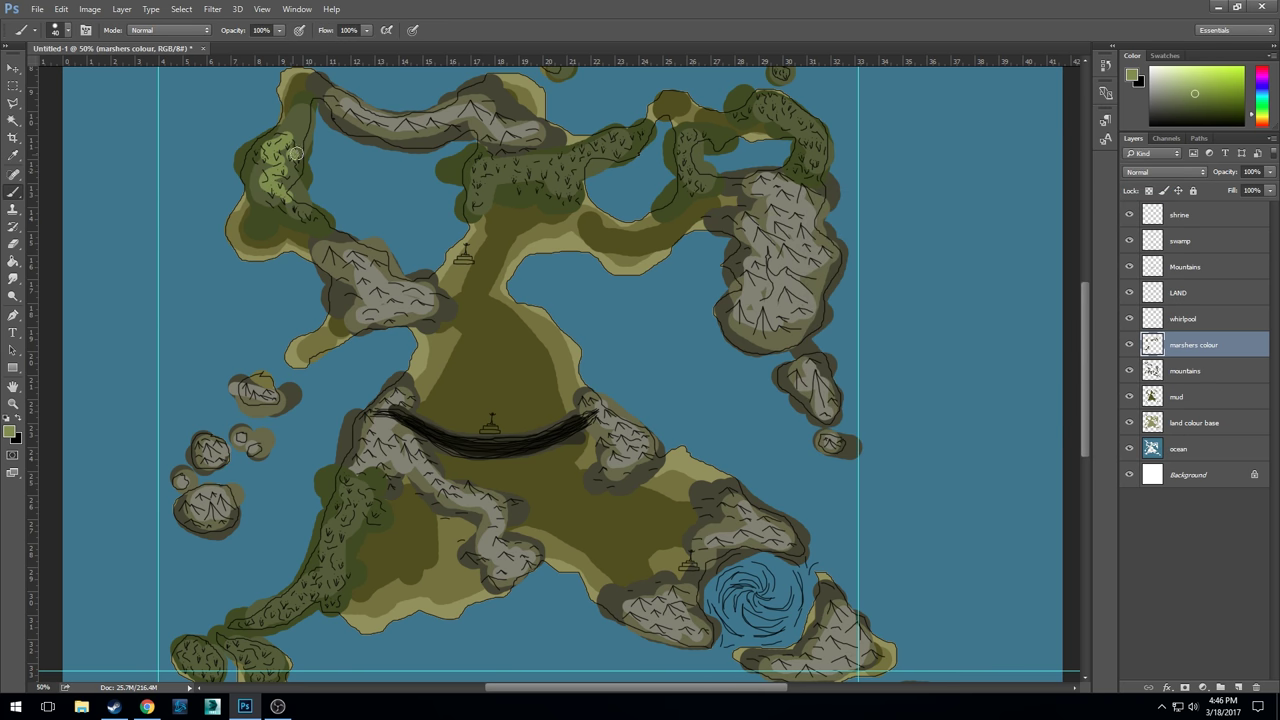
mouse_move(485, 173)
mouse_down()
mouse_move(585, 167)
mouse_move(617, 143)
mouse_up()
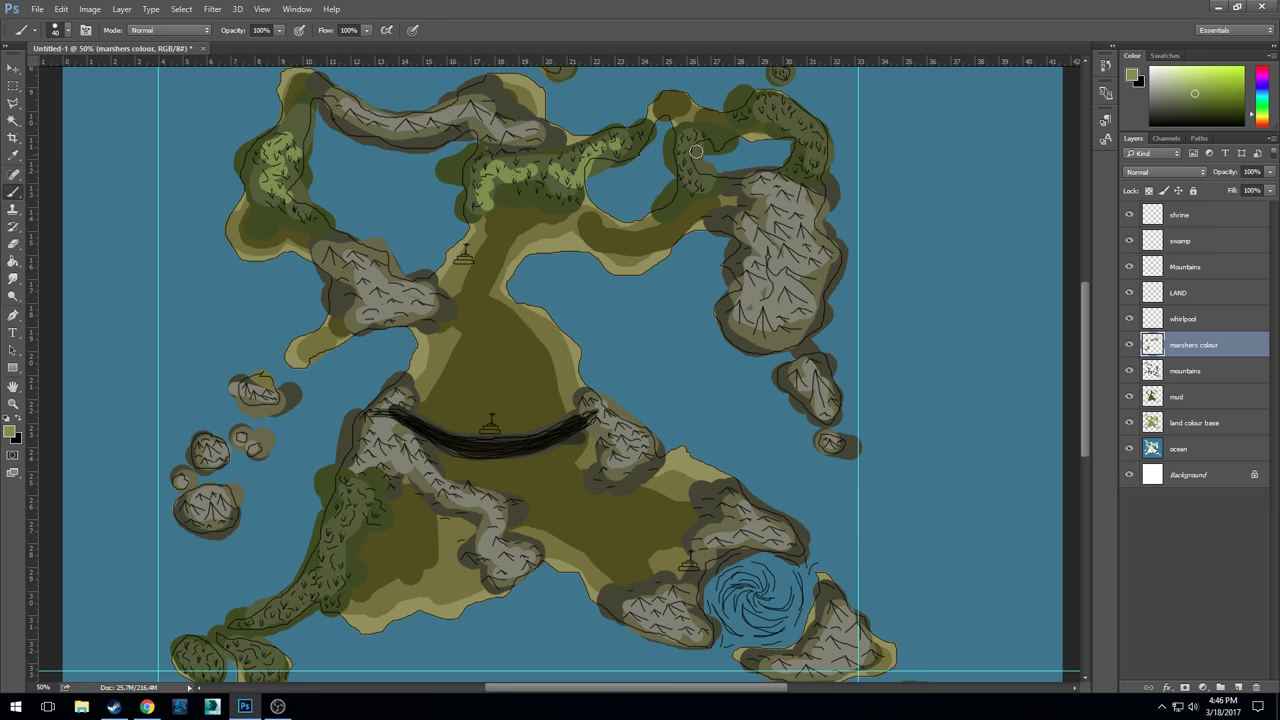
drag(696, 151, 688, 160)
mouse_move(762, 121)
mouse_down()
mouse_move(801, 119)
mouse_move(813, 160)
mouse_move(800, 172)
mouse_move(720, 91)
mouse_up()
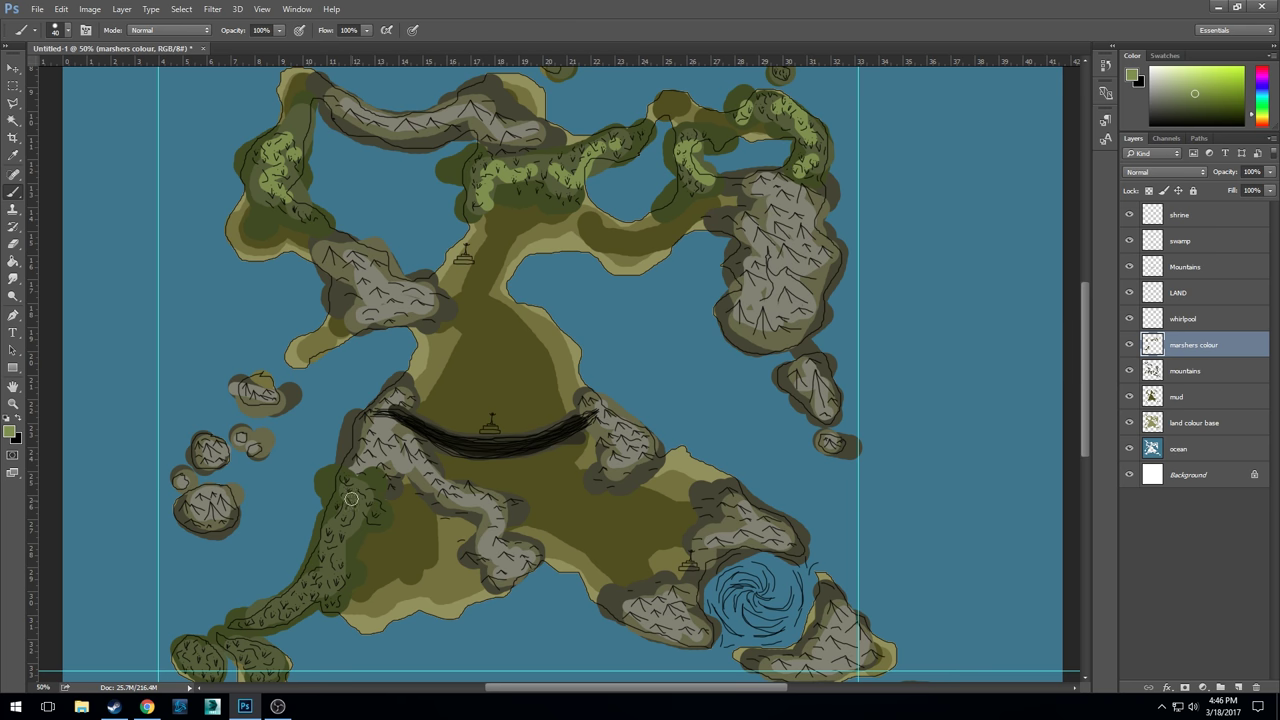
mouse_move(352, 498)
mouse_down()
mouse_move(327, 528)
mouse_move(340, 556)
mouse_move(326, 574)
mouse_move(343, 599)
mouse_move(255, 612)
mouse_up()
drag(357, 645, 457, 551)
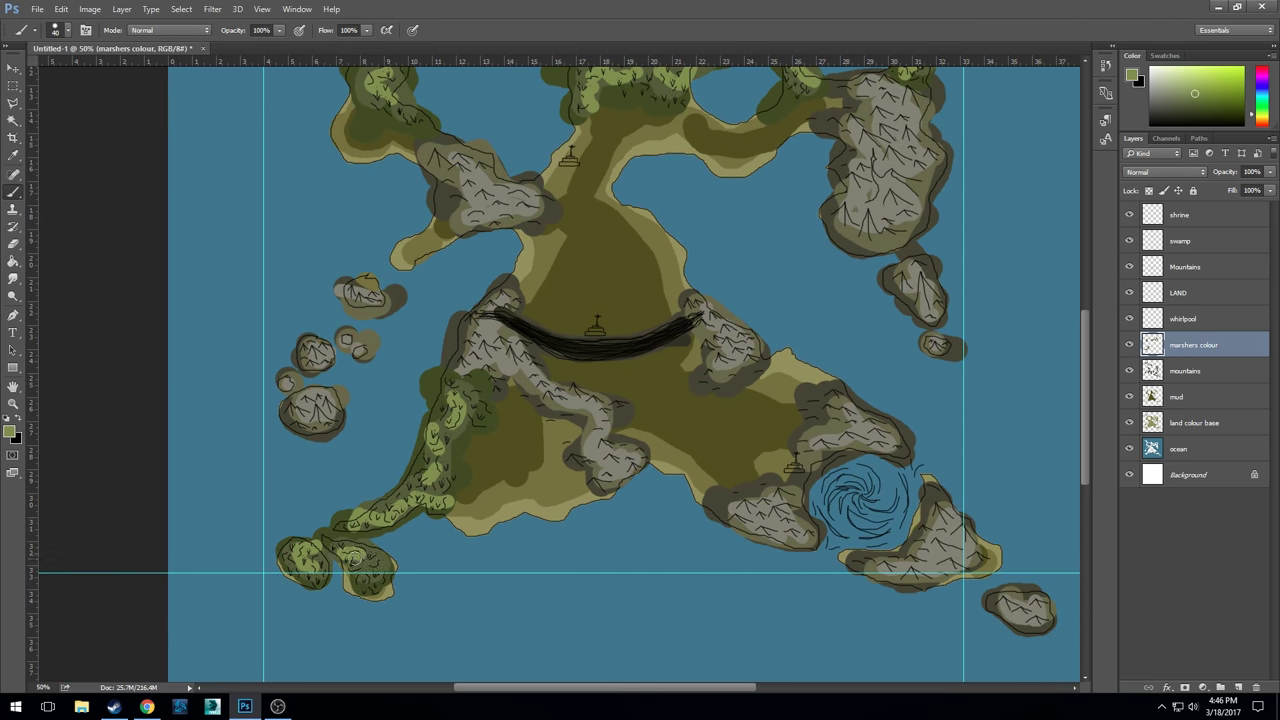
mouse_move(672, 360)
mouse_down()
mouse_move(578, 553)
mouse_move(582, 615)
mouse_up()
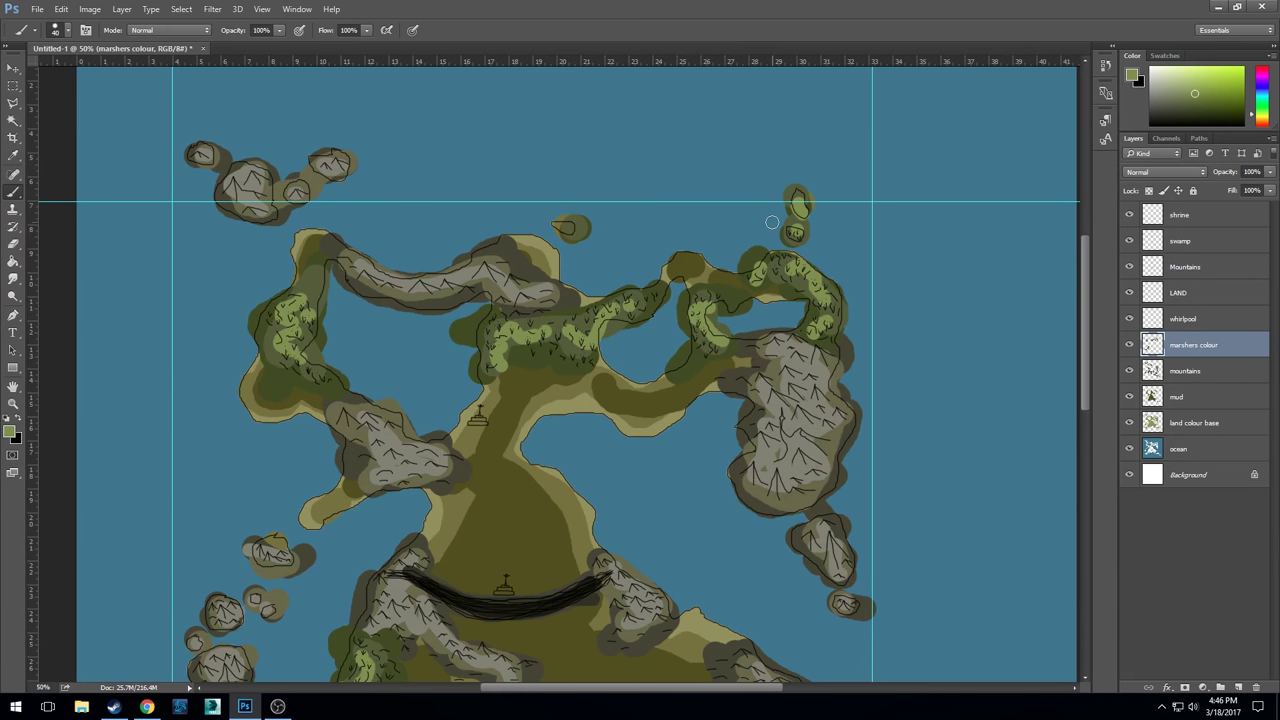
drag(678, 463, 697, 274)
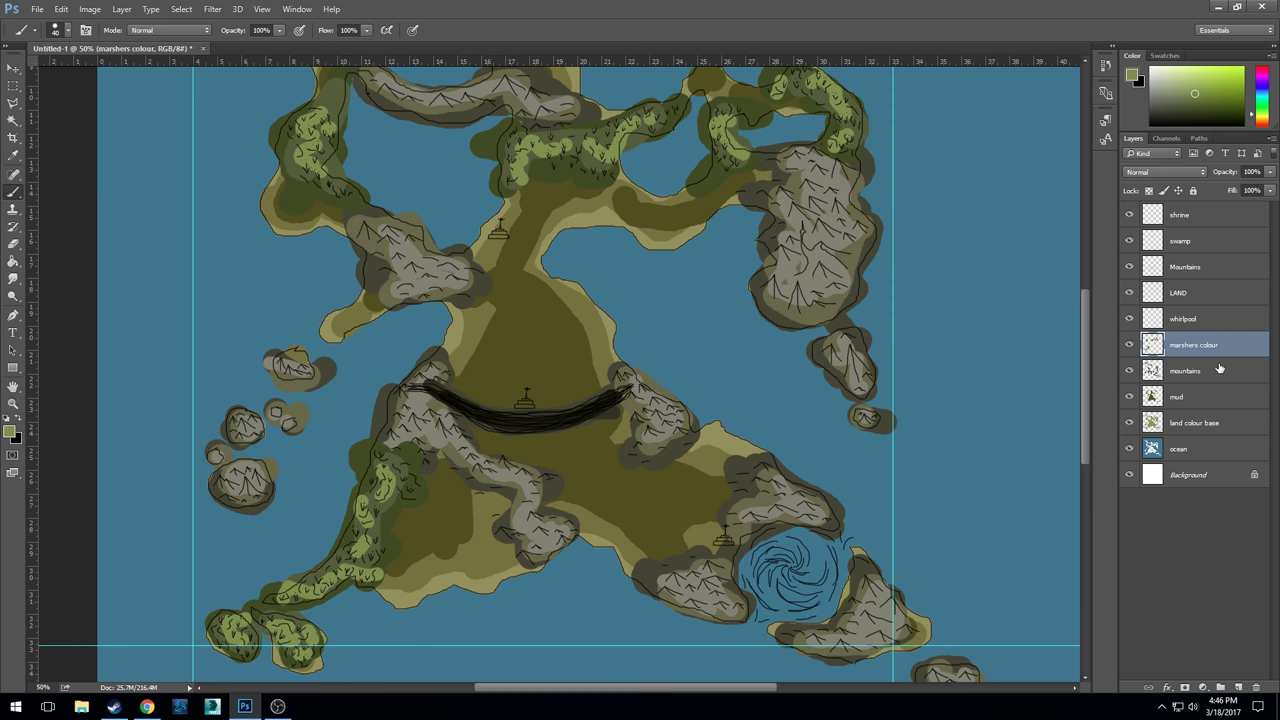
- Merge the marsh, mountain and mud colour layers into the land colour base and compare it on and off
key(Delete)
key(Delete)
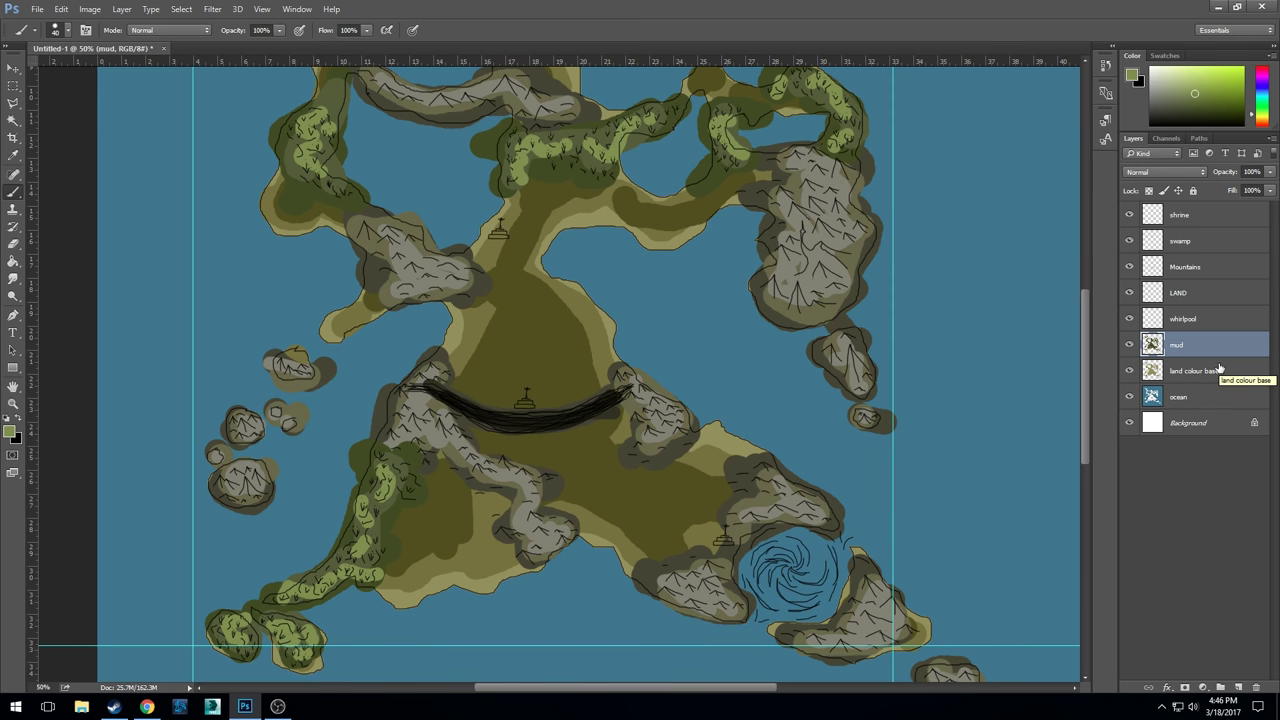
key(Delete)
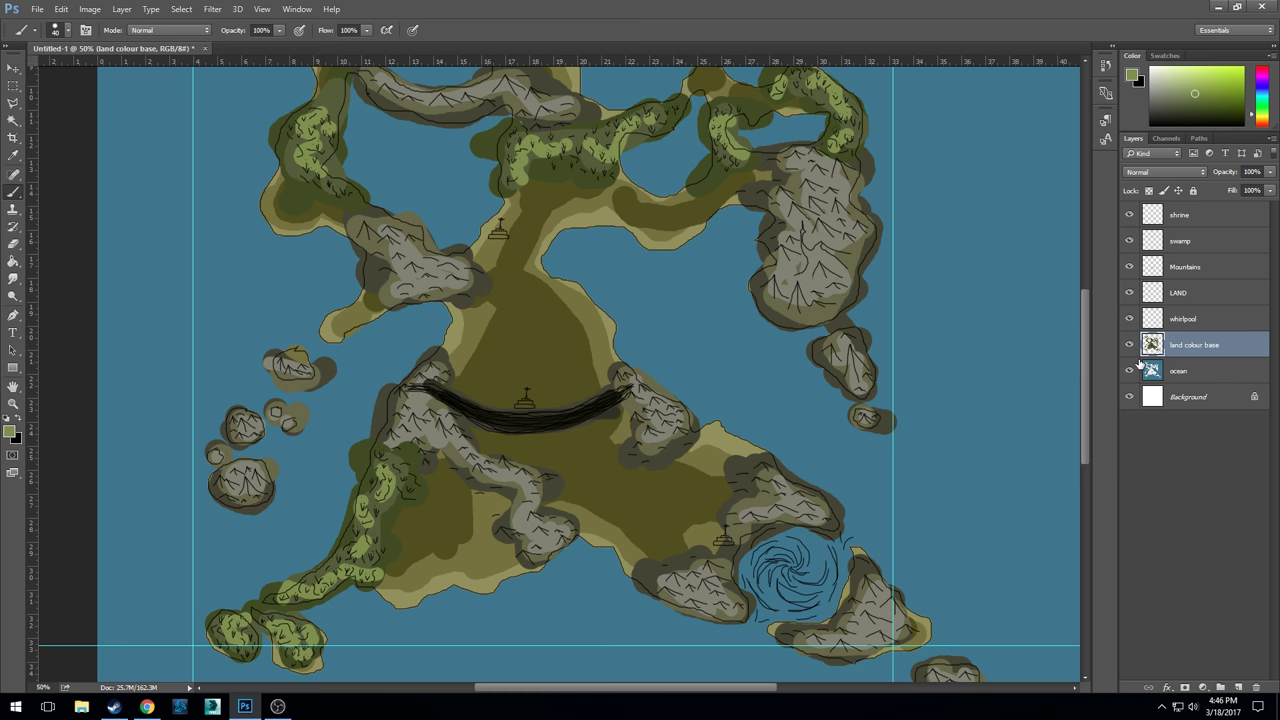
click(1130, 344)
click(1130, 344)
click(1130, 344)
click(1130, 344)
click(1130, 344)
click(1130, 344)
- Delete the dark land colour spilling into the ocean from the land colour base layer
click(1183, 292)
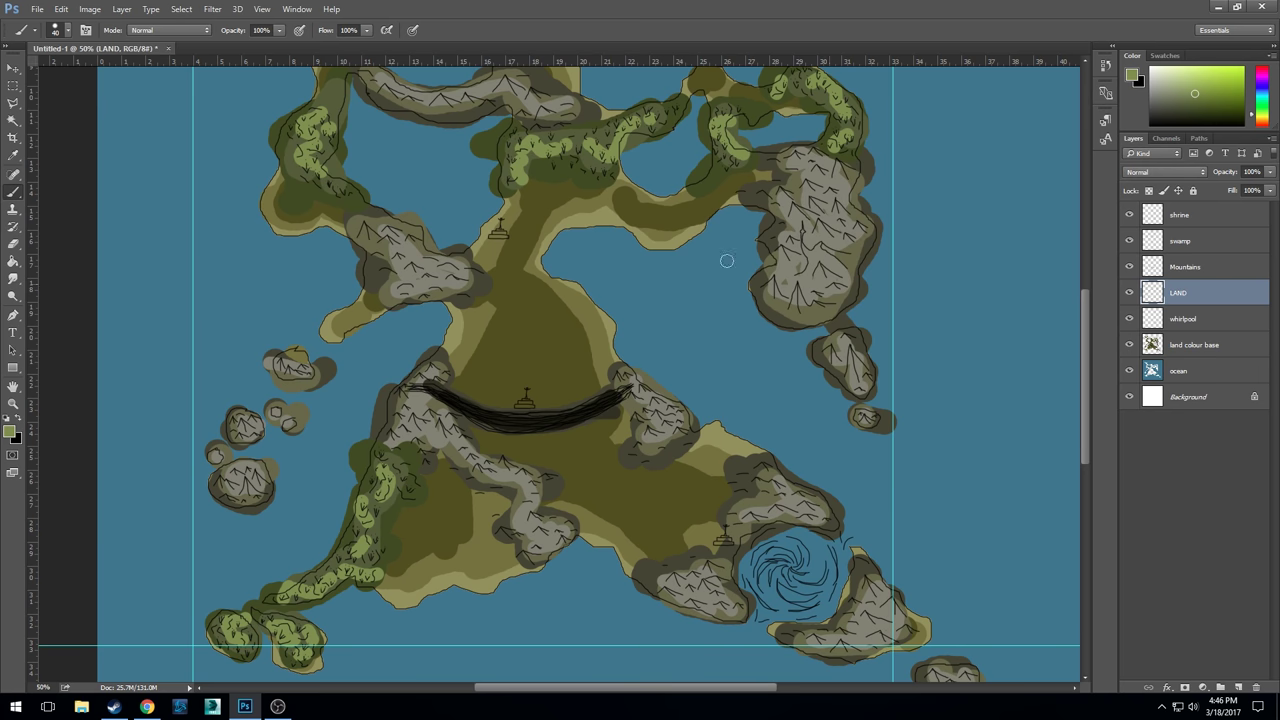
click(19, 127)
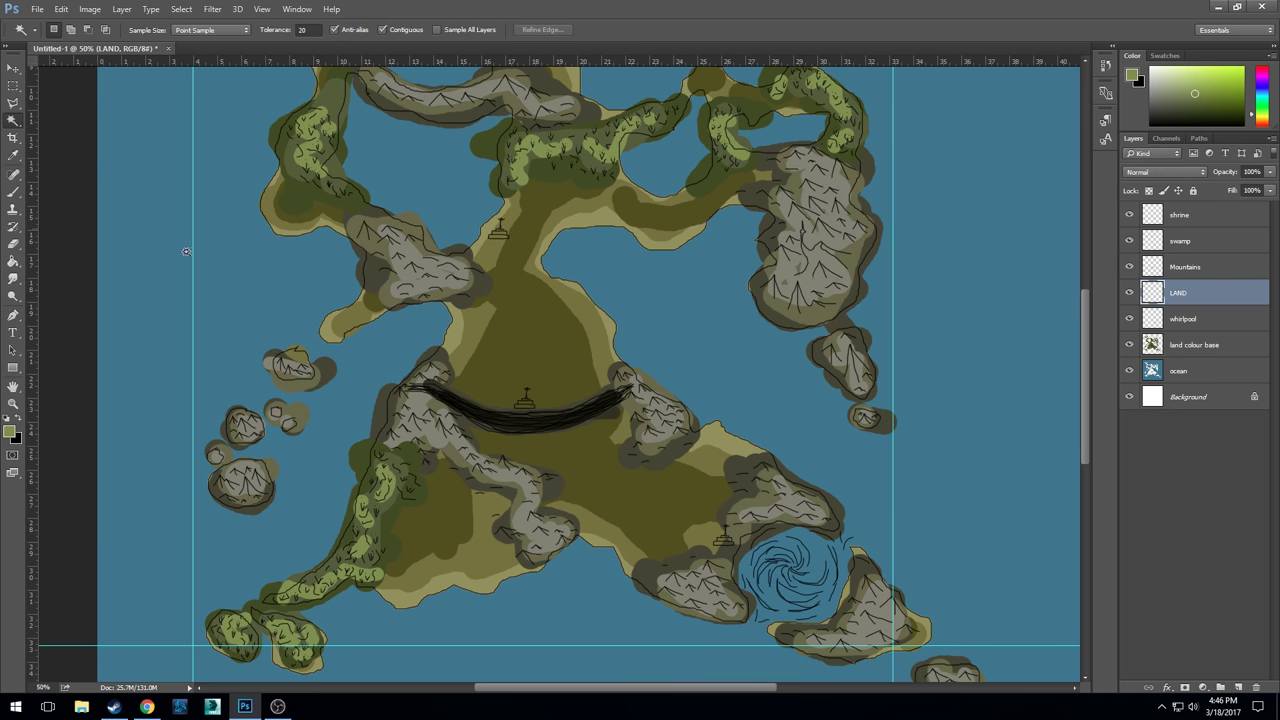
click(251, 263)
click(1200, 345)
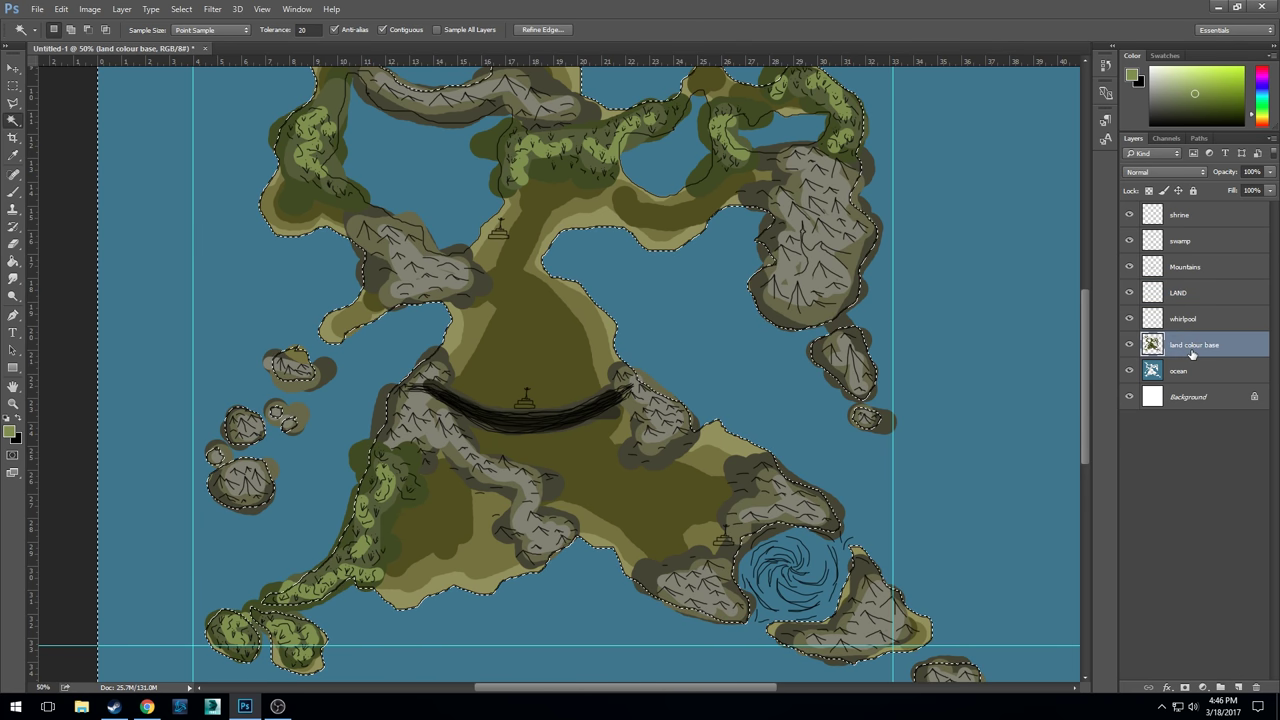
key(Delete)
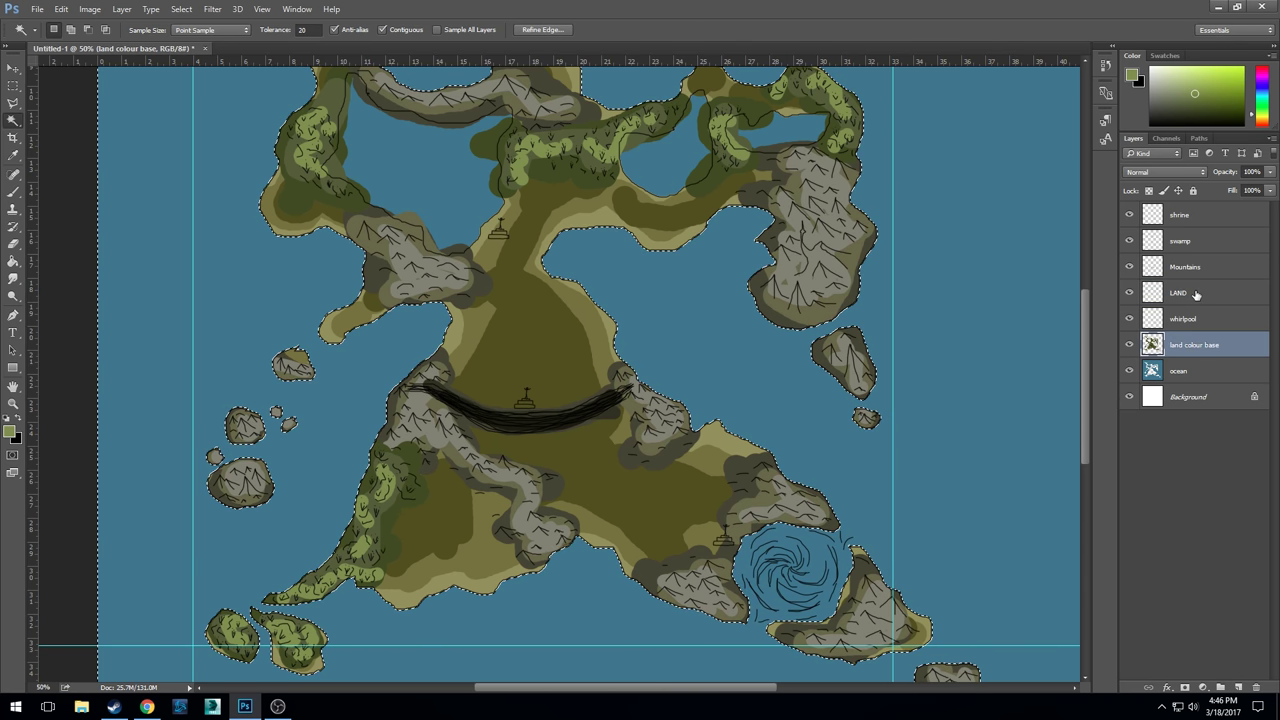
- Select the three lakes on LAND and clear them from the land colour base, then deselect
click(1188, 293)
click(585, 270)
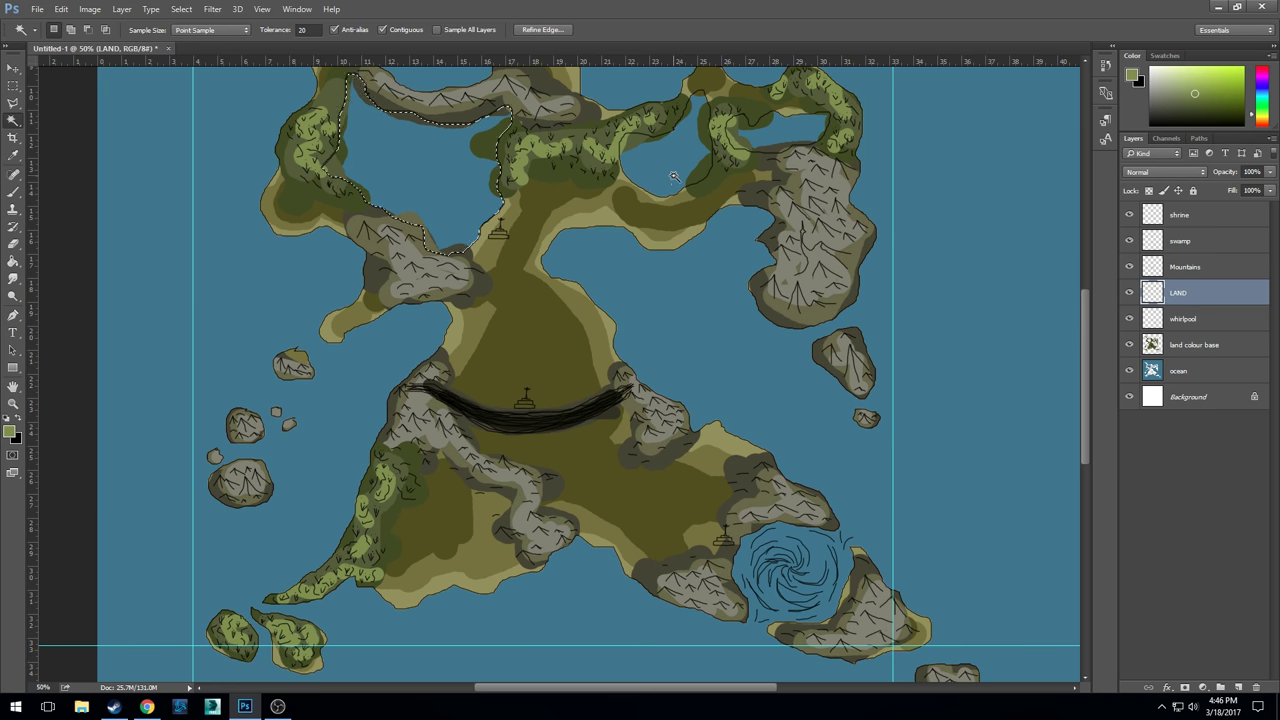
shift+click(748, 143)
shift+click(766, 134)
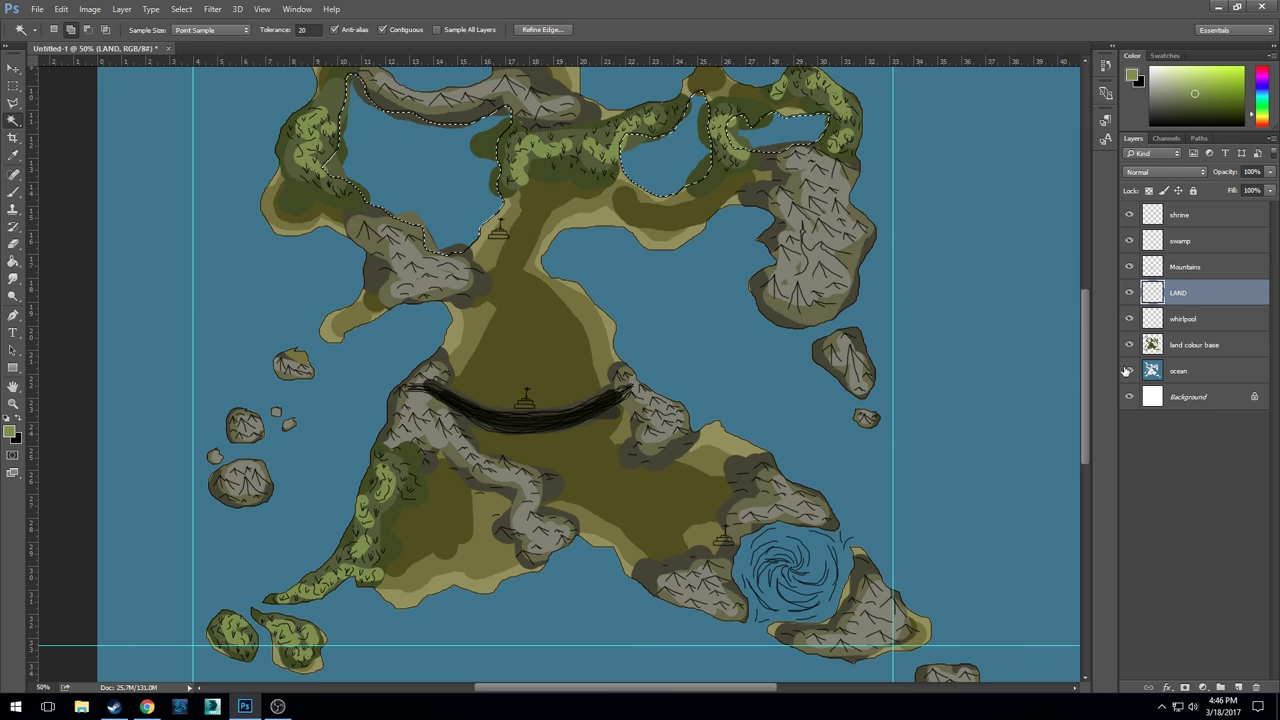
click(1190, 346)
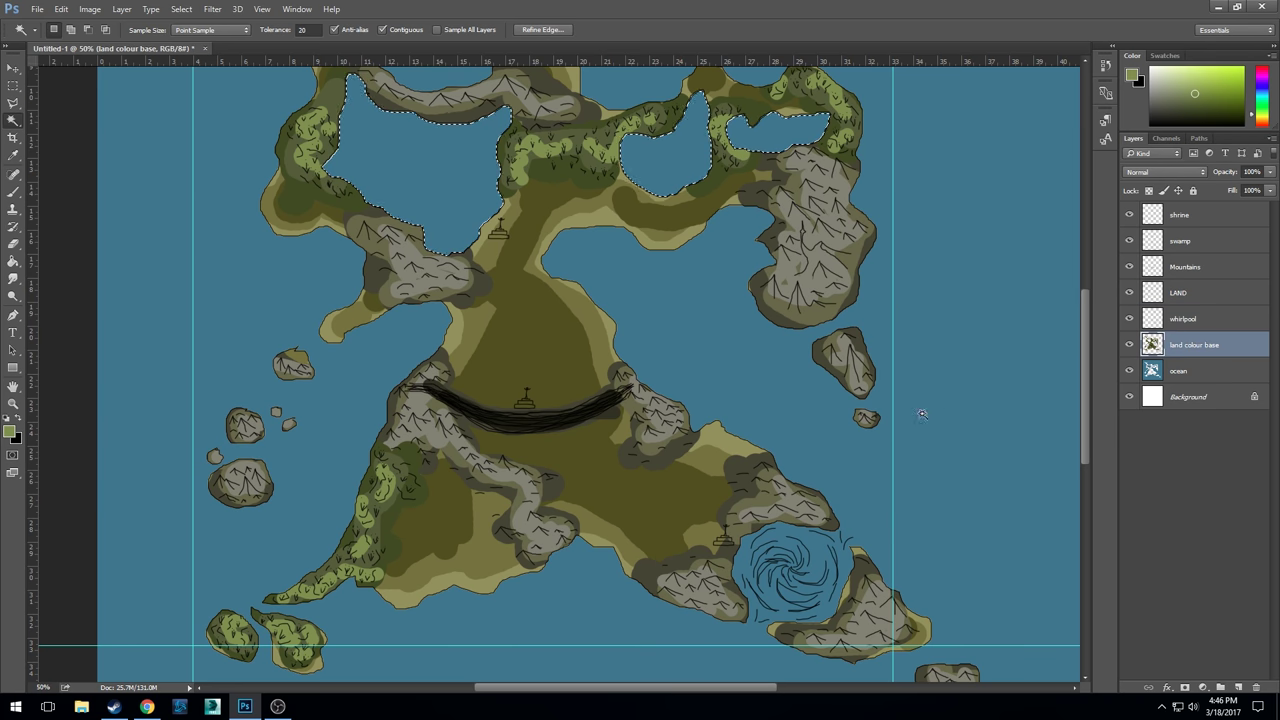
key(ctrl+d)
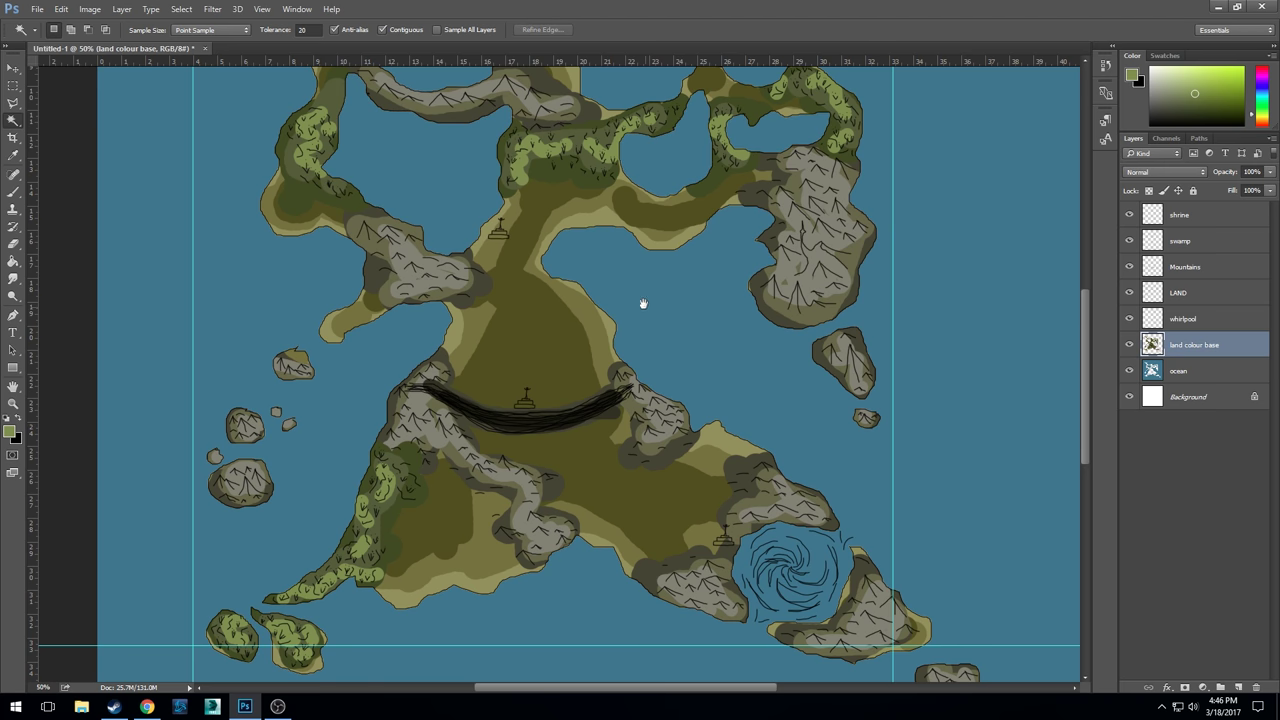
mouse_move(643, 303)
mouse_down()
mouse_move(734, 506)
mouse_move(557, 421)
mouse_move(471, 178)
mouse_move(651, 200)
mouse_move(857, 411)
mouse_move(633, 315)
mouse_up()
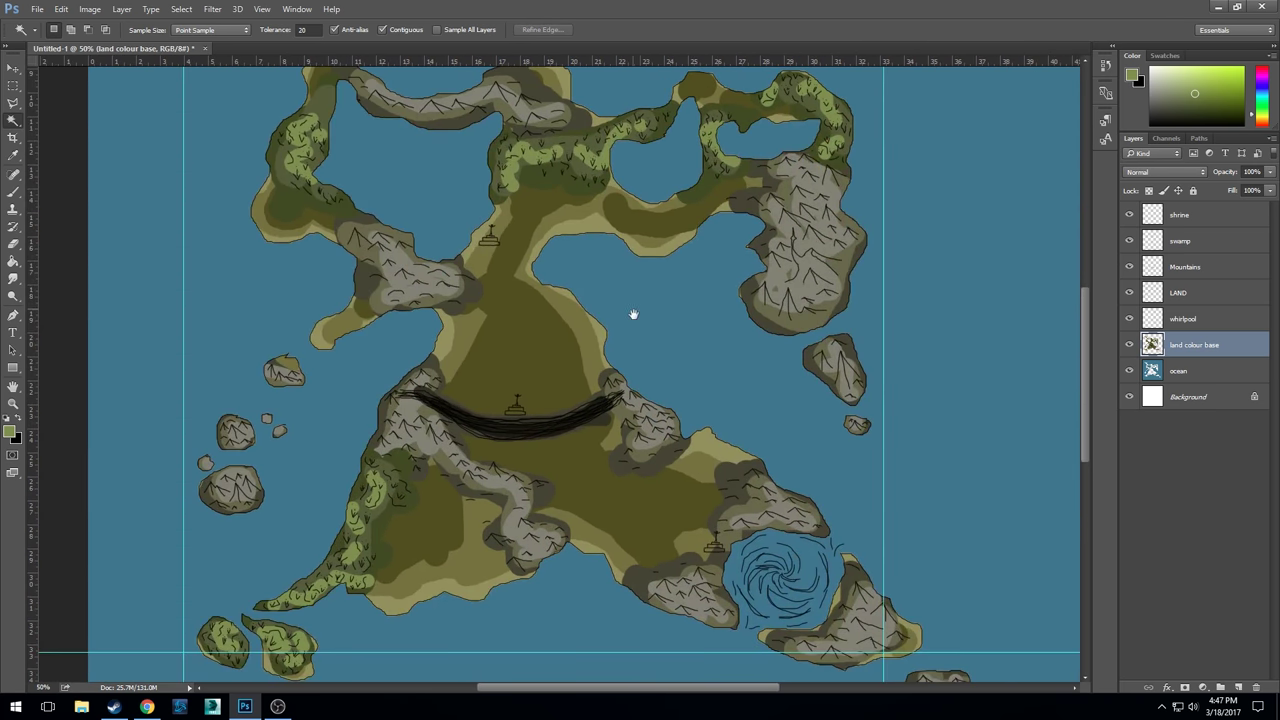
click(1188, 378)
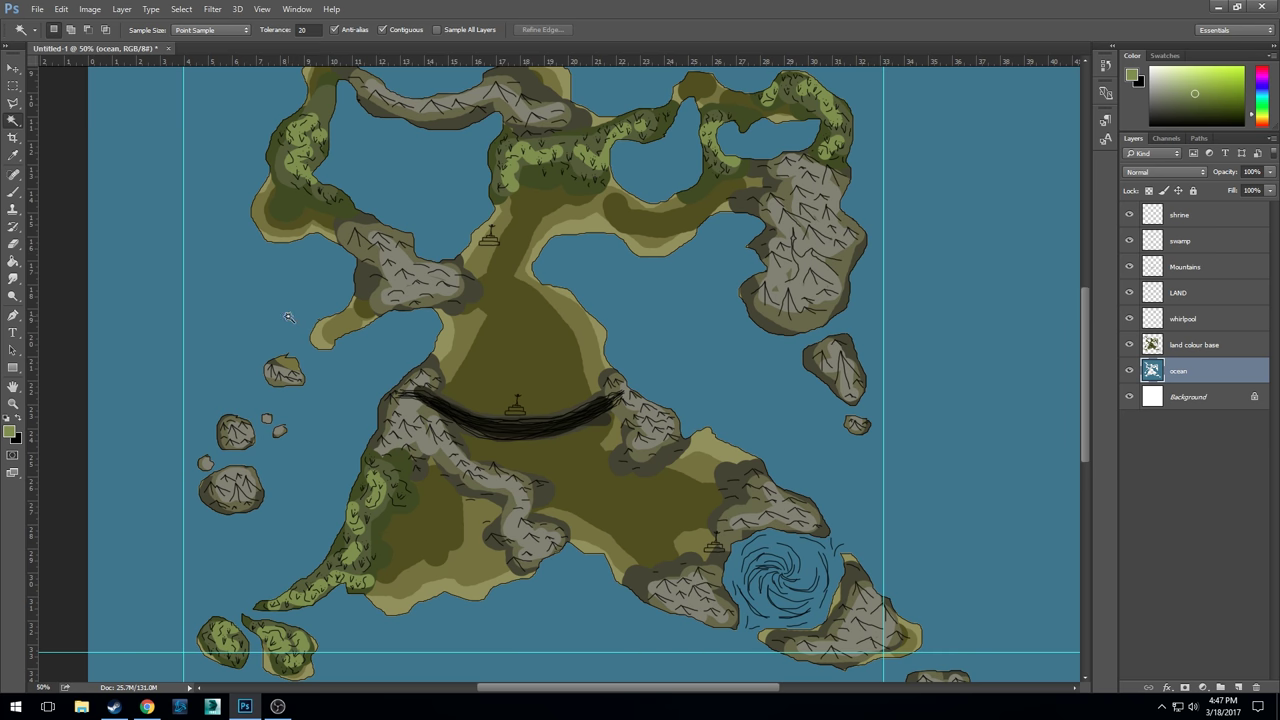
- Sample the ocean teal, set a darker 275566 brush colour, and resize the brush to 100
click(13, 155)
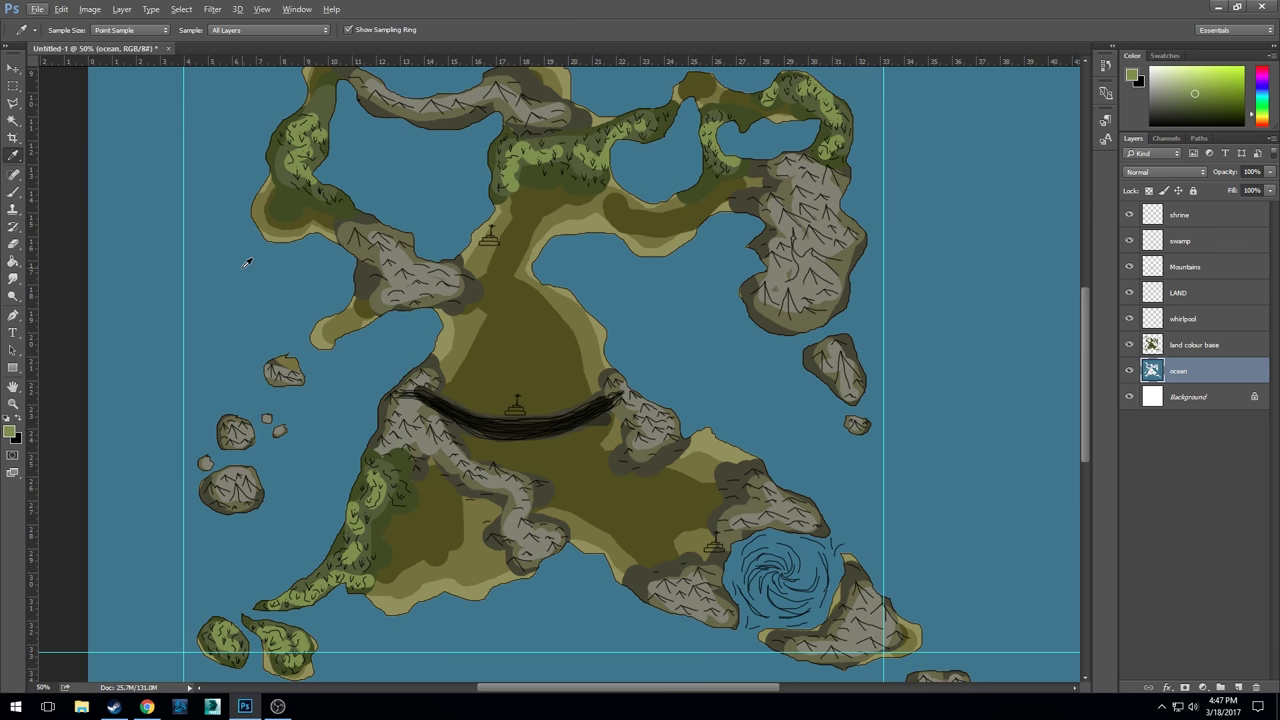
click(212, 259)
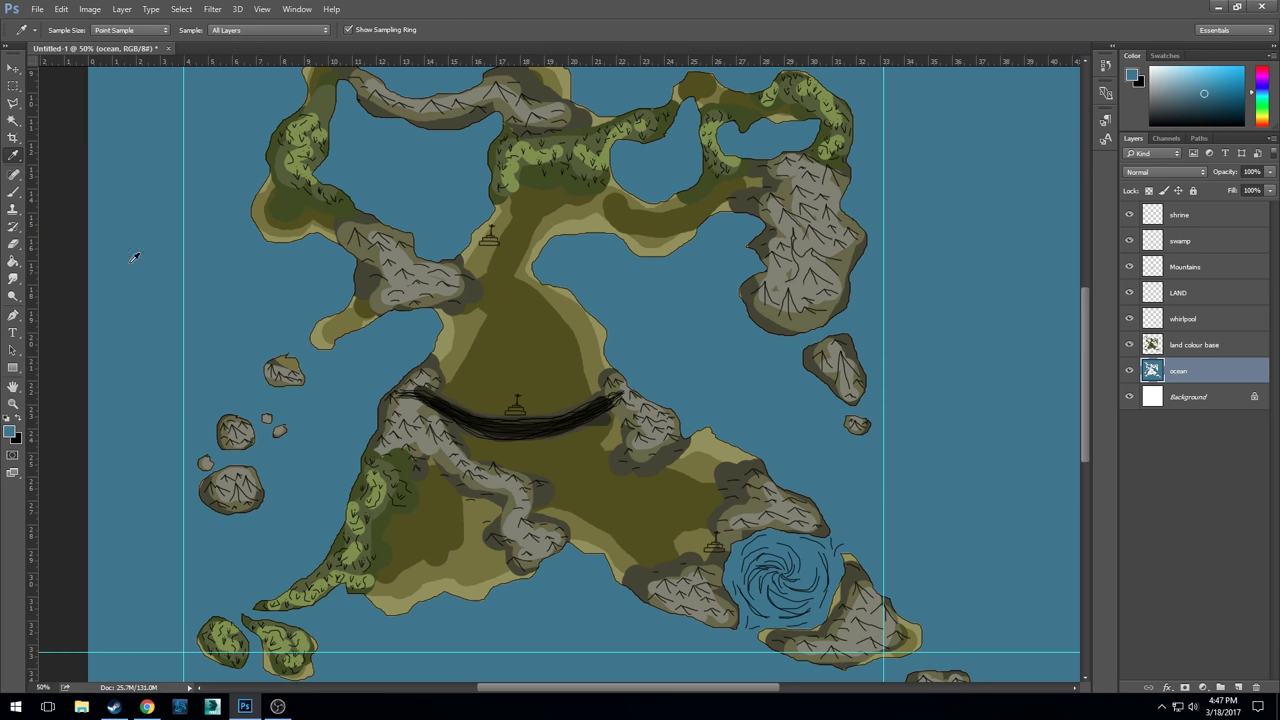
click(16, 192)
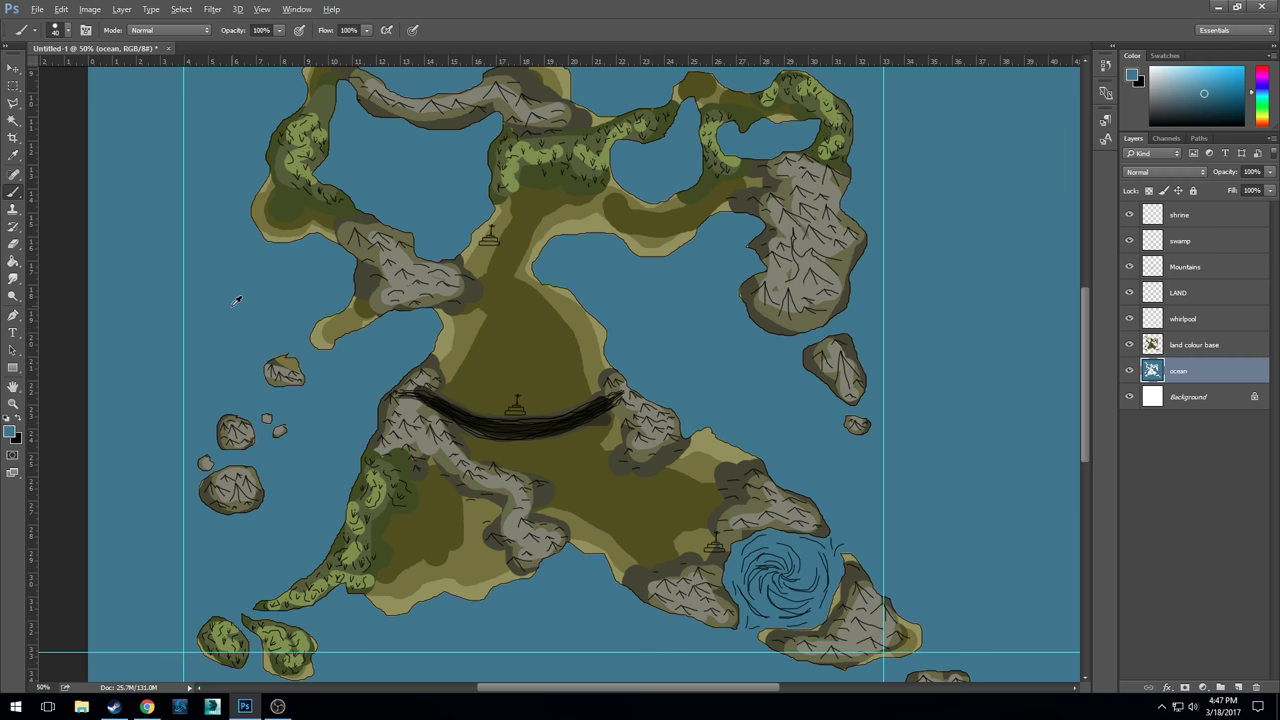
click(9, 433)
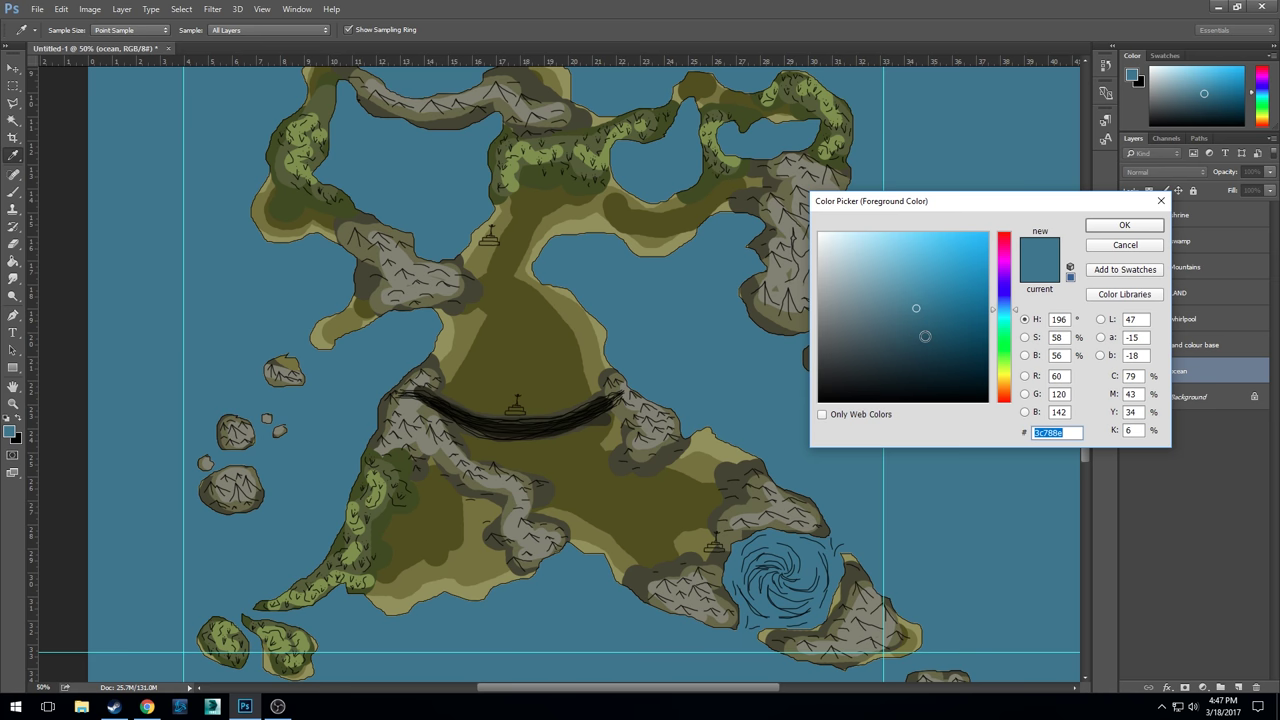
click(923, 334)
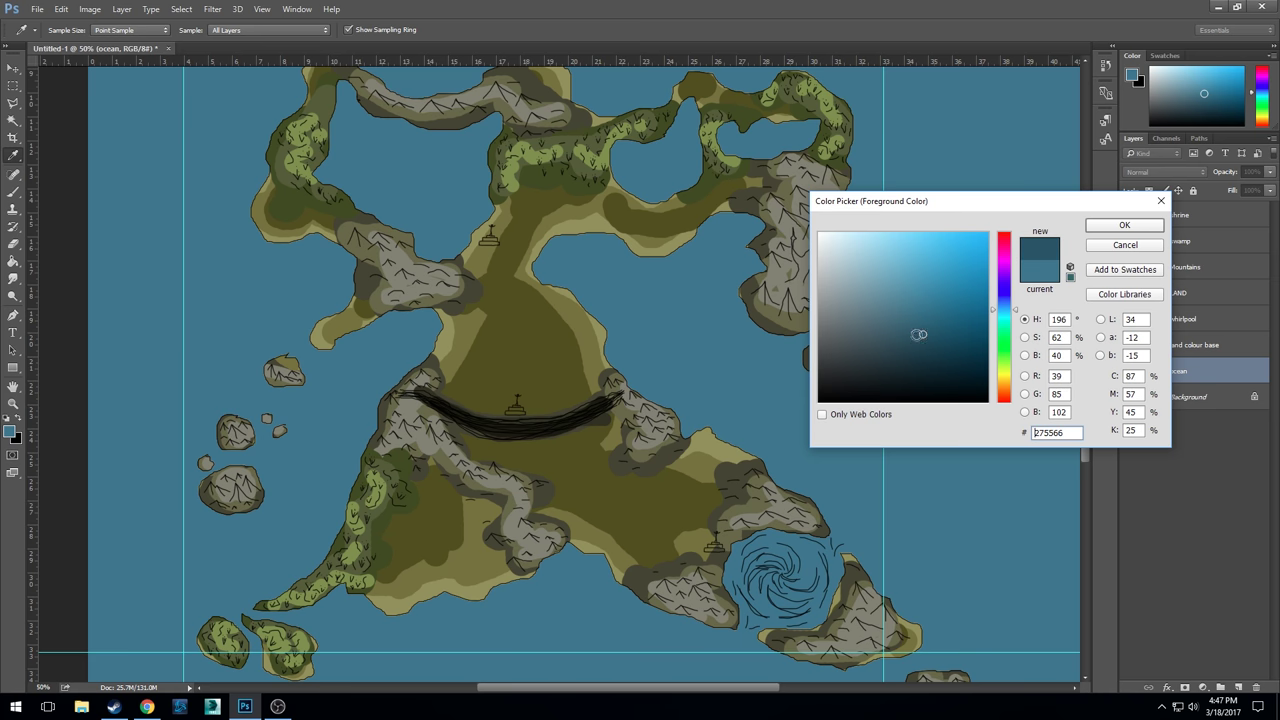
click(1107, 229)
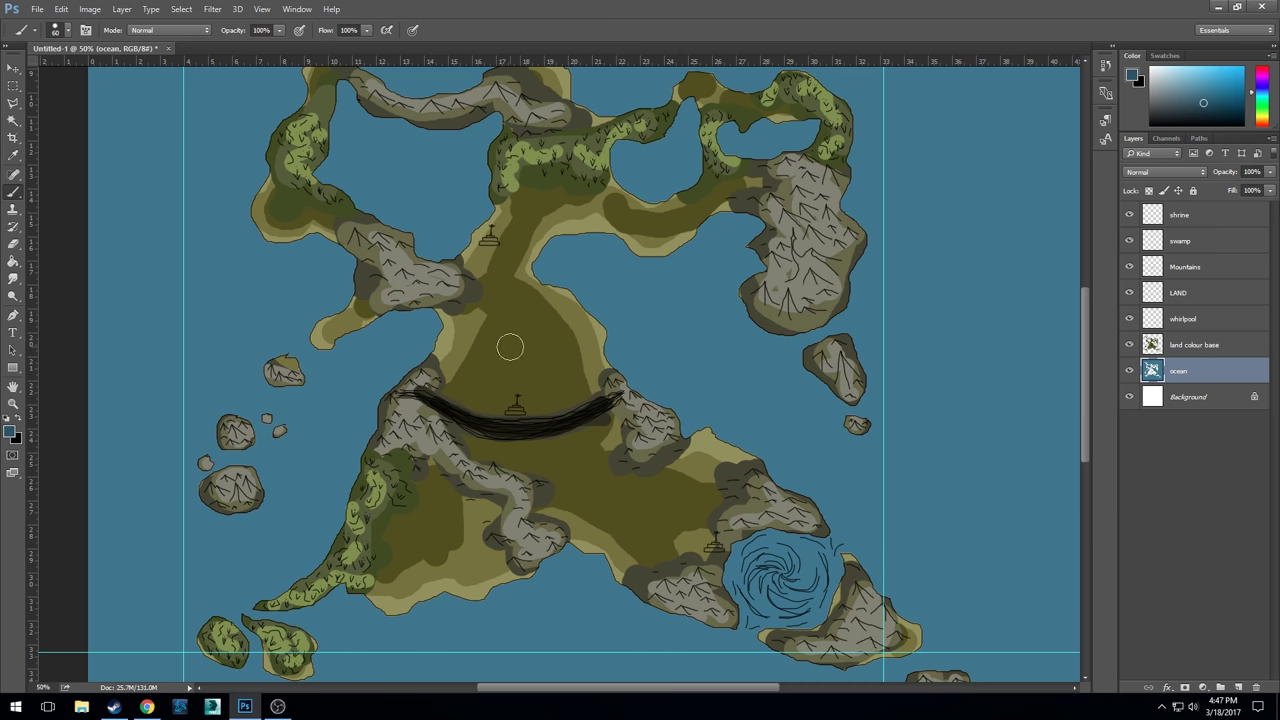
key(bracketright)
key(bracketright)
key(bracketright)
key(bracketright)
key(bracketright)
key(bracketright)
key(bracketright)
key(bracketright)
key(bracketright)
key(bracketleft)
key(bracketleft)
key(bracketleft)
key(bracketleft)
key(bracketleft)
- Paint the dark blue band along the west coast and across the northern channel
mouse_move(284, 273)
mouse_down()
mouse_move(320, 283)
mouse_move(228, 360)
mouse_move(243, 385)
mouse_move(208, 397)
mouse_move(175, 449)
mouse_move(172, 489)
mouse_move(198, 540)
mouse_move(255, 545)
mouse_move(307, 511)
mouse_move(292, 468)
mouse_move(271, 460)
mouse_move(293, 461)
mouse_move(309, 430)
mouse_move(298, 412)
mouse_move(330, 405)
mouse_move(321, 381)
mouse_move(412, 335)
mouse_move(335, 431)
mouse_move(352, 409)
mouse_move(300, 547)
mouse_move(199, 588)
mouse_move(164, 647)
mouse_move(231, 593)
mouse_move(197, 591)
mouse_move(226, 591)
mouse_move(263, 566)
mouse_move(168, 547)
mouse_move(276, 540)
mouse_move(324, 454)
mouse_up()
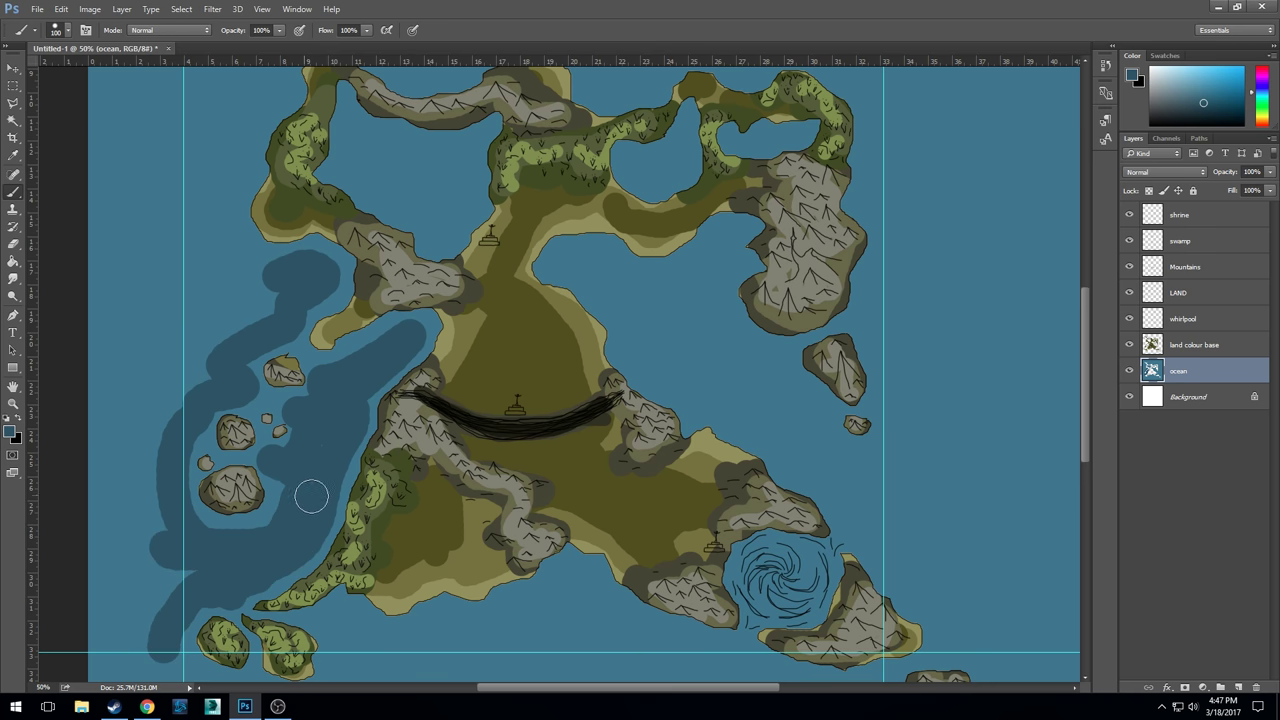
mouse_move(264, 274)
mouse_down()
mouse_move(227, 193)
mouse_move(258, 66)
mouse_up()
drag(414, 242, 402, 412)
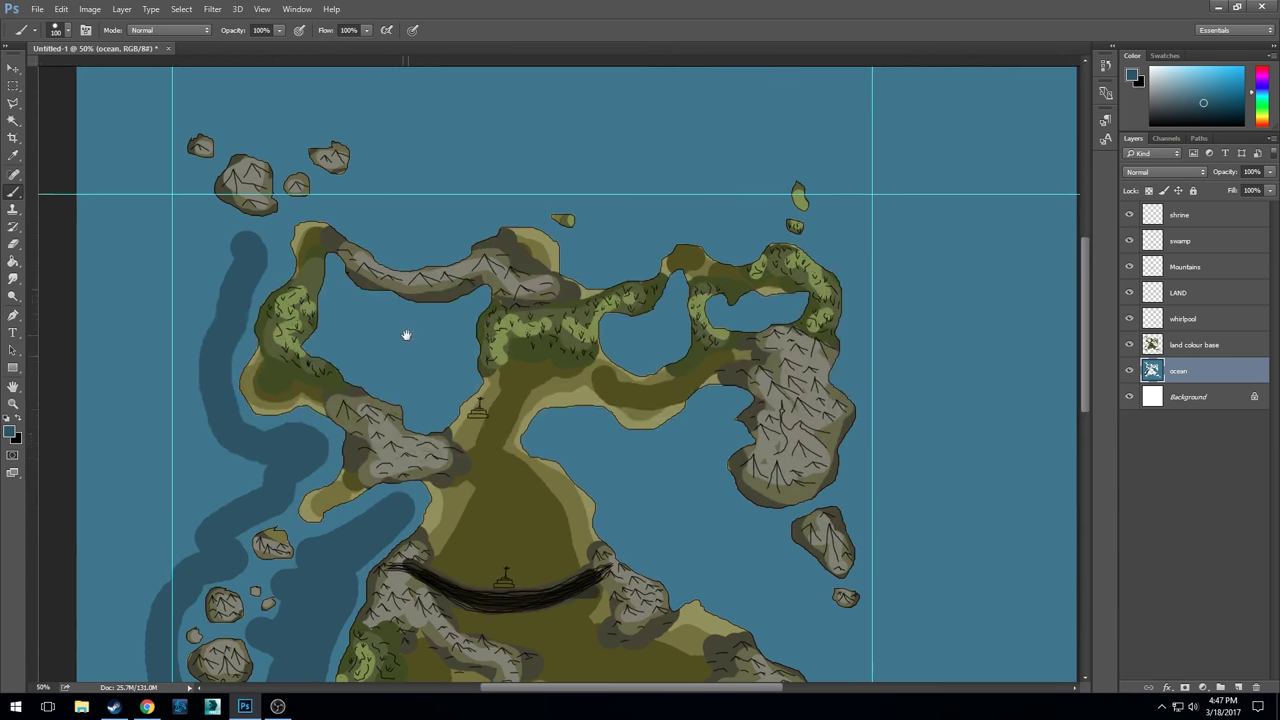
mouse_move(232, 248)
mouse_down()
mouse_move(256, 261)
mouse_move(196, 215)
mouse_move(163, 162)
mouse_move(186, 111)
mouse_move(224, 107)
mouse_move(288, 135)
mouse_move(314, 112)
mouse_move(360, 122)
mouse_move(379, 142)
mouse_move(345, 204)
mouse_move(398, 232)
mouse_move(500, 184)
mouse_move(574, 178)
mouse_move(606, 200)
mouse_move(598, 235)
mouse_move(614, 244)
mouse_move(677, 205)
mouse_move(719, 213)
mouse_move(755, 195)
mouse_move(786, 141)
mouse_up()
mouse_move(694, 198)
mouse_down()
mouse_move(627, 217)
mouse_move(610, 165)
mouse_move(383, 210)
mouse_move(391, 148)
mouse_move(364, 108)
mouse_move(223, 99)
mouse_move(397, 106)
mouse_move(415, 155)
mouse_move(407, 195)
mouse_move(564, 150)
mouse_move(713, 185)
mouse_move(785, 129)
mouse_move(643, 171)
mouse_up()
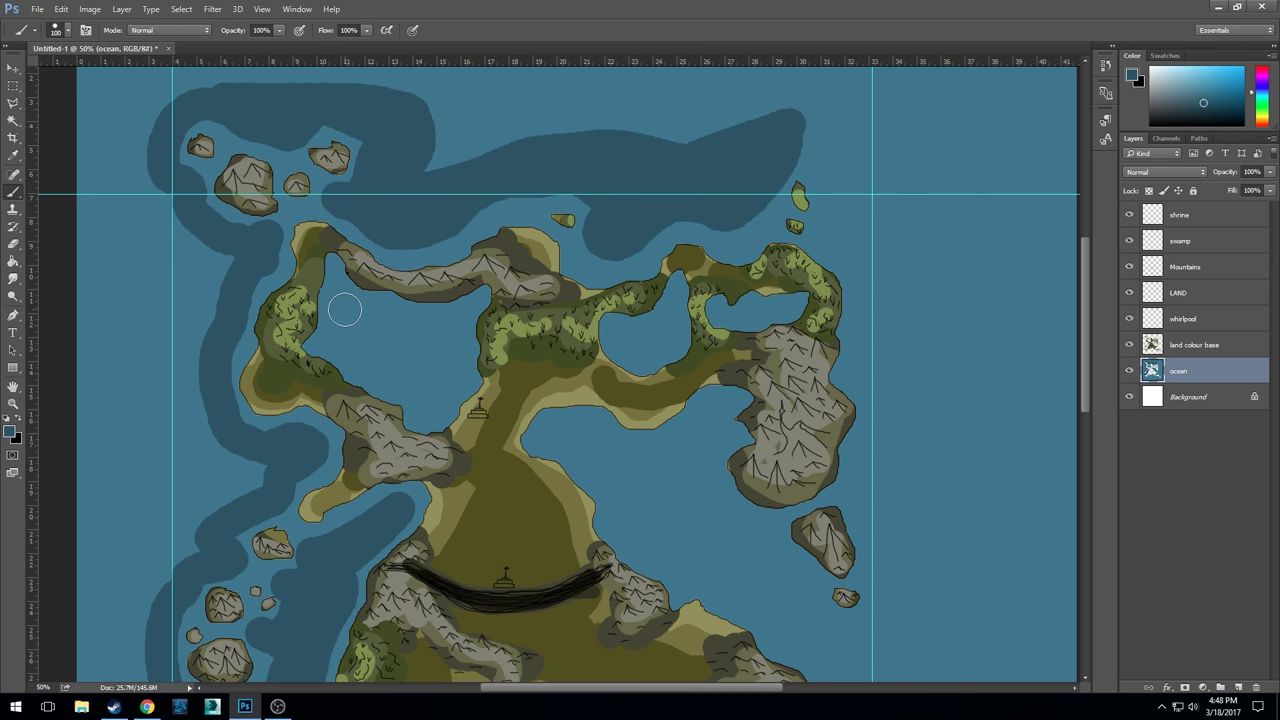
- Darken the upper-left and small northern lakes and paint dark water down the east side
mouse_move(344, 311)
mouse_down()
mouse_move(359, 338)
mouse_move(378, 323)
mouse_move(431, 334)
mouse_move(438, 389)
mouse_move(428, 403)
mouse_move(382, 350)
mouse_move(424, 366)
mouse_move(357, 352)
mouse_up()
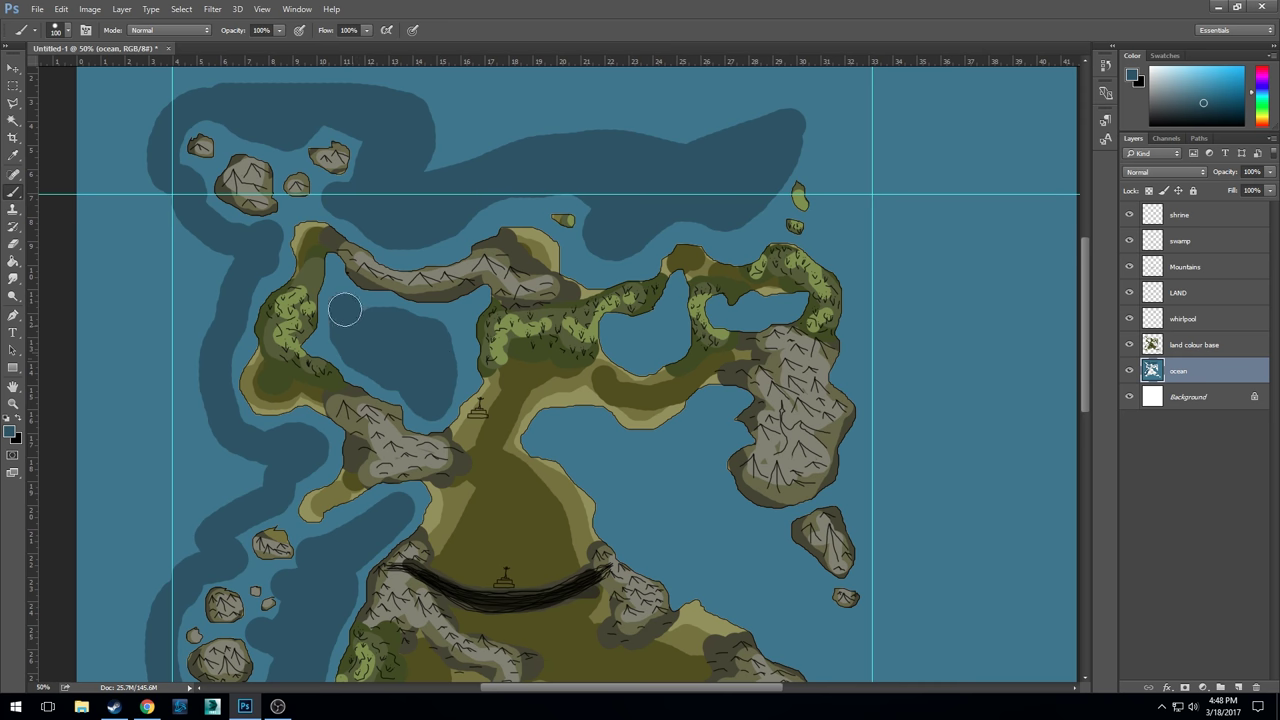
drag(623, 347, 667, 325)
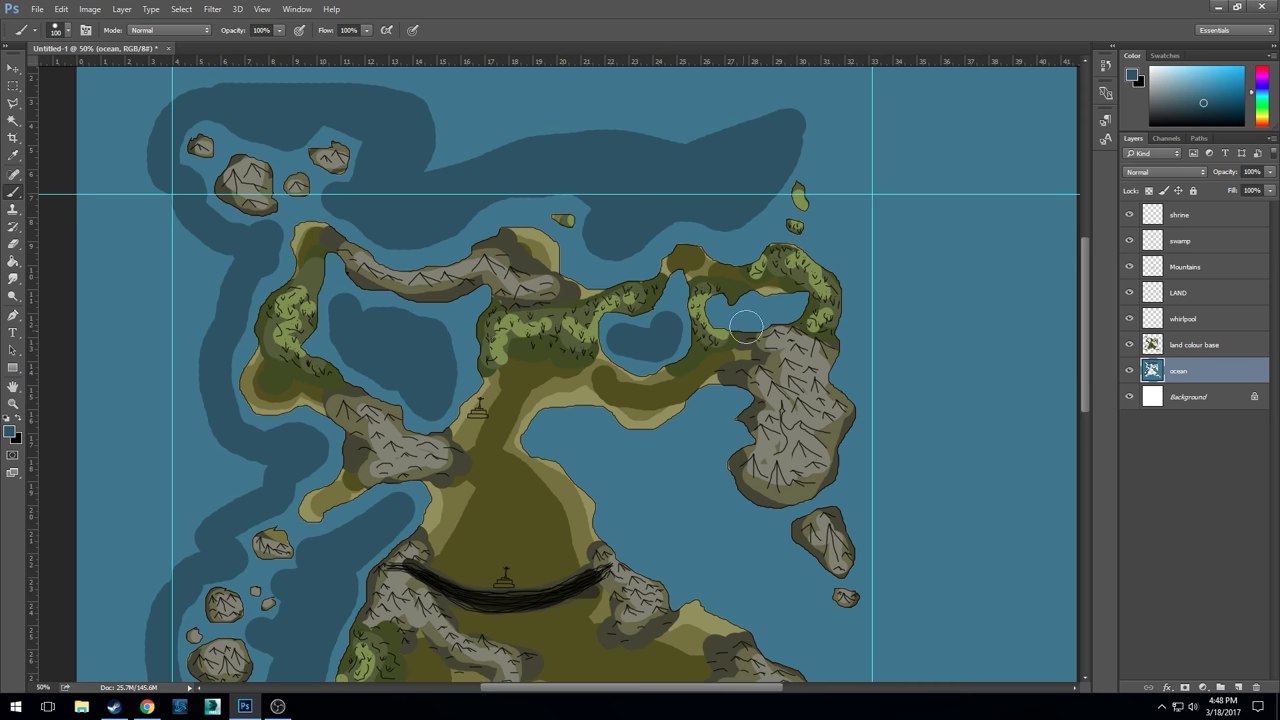
mouse_move(814, 134)
mouse_down()
mouse_move(874, 309)
mouse_move(861, 373)
mouse_move(880, 435)
mouse_move(869, 466)
mouse_move(884, 634)
mouse_move(870, 650)
mouse_move(816, 621)
mouse_move(770, 559)
mouse_move(710, 515)
mouse_move(695, 473)
mouse_move(708, 424)
mouse_move(679, 452)
mouse_move(641, 461)
mouse_move(561, 434)
mouse_move(619, 476)
mouse_move(665, 558)
mouse_move(800, 618)
mouse_move(654, 481)
mouse_move(690, 483)
mouse_move(686, 493)
mouse_move(652, 474)
mouse_move(684, 527)
mouse_up()
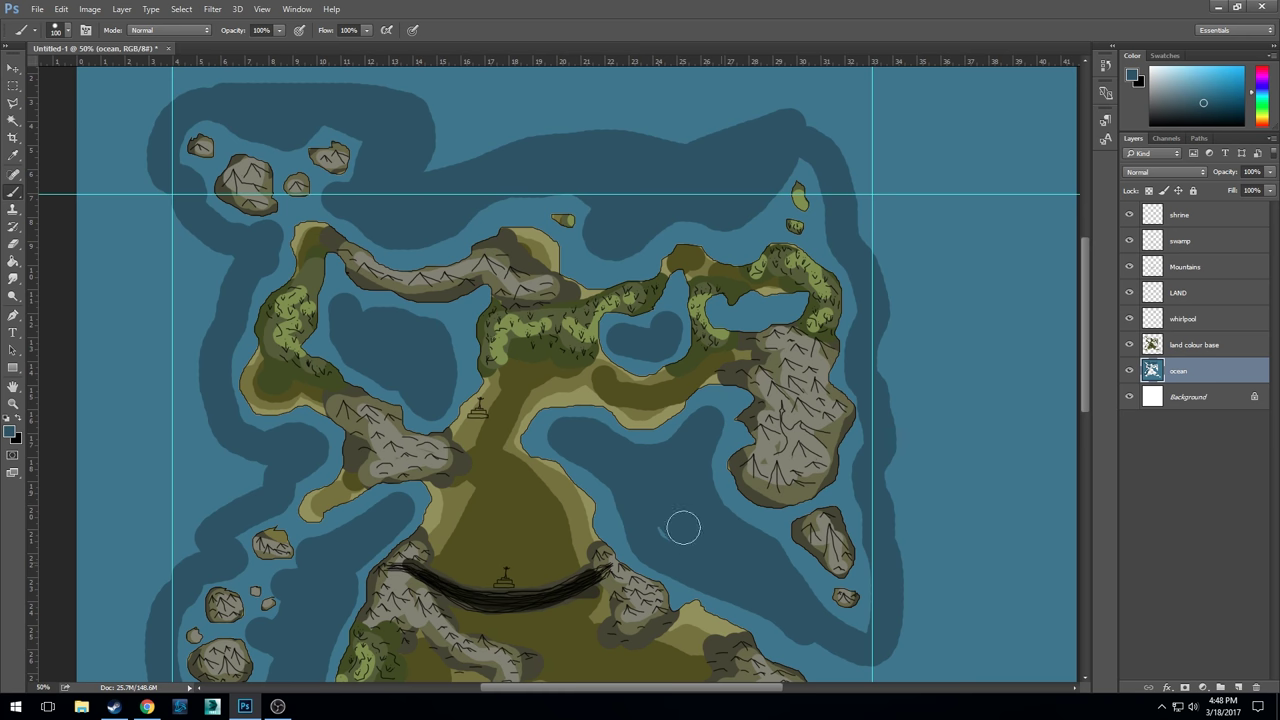
mouse_move(744, 586)
mouse_down()
mouse_move(893, 667)
mouse_move(907, 620)
mouse_move(911, 658)
mouse_move(918, 427)
mouse_move(918, 523)
mouse_move(896, 481)
mouse_move(910, 518)
mouse_move(878, 231)
mouse_move(915, 430)
mouse_move(900, 317)
mouse_move(837, 117)
mouse_move(804, 93)
mouse_move(800, 127)
mouse_move(819, 122)
mouse_move(816, 107)
mouse_move(867, 186)
mouse_move(909, 357)
mouse_move(864, 157)
mouse_move(823, 82)
mouse_move(938, 342)
mouse_move(934, 607)
mouse_move(860, 493)
mouse_move(760, 182)
mouse_up()
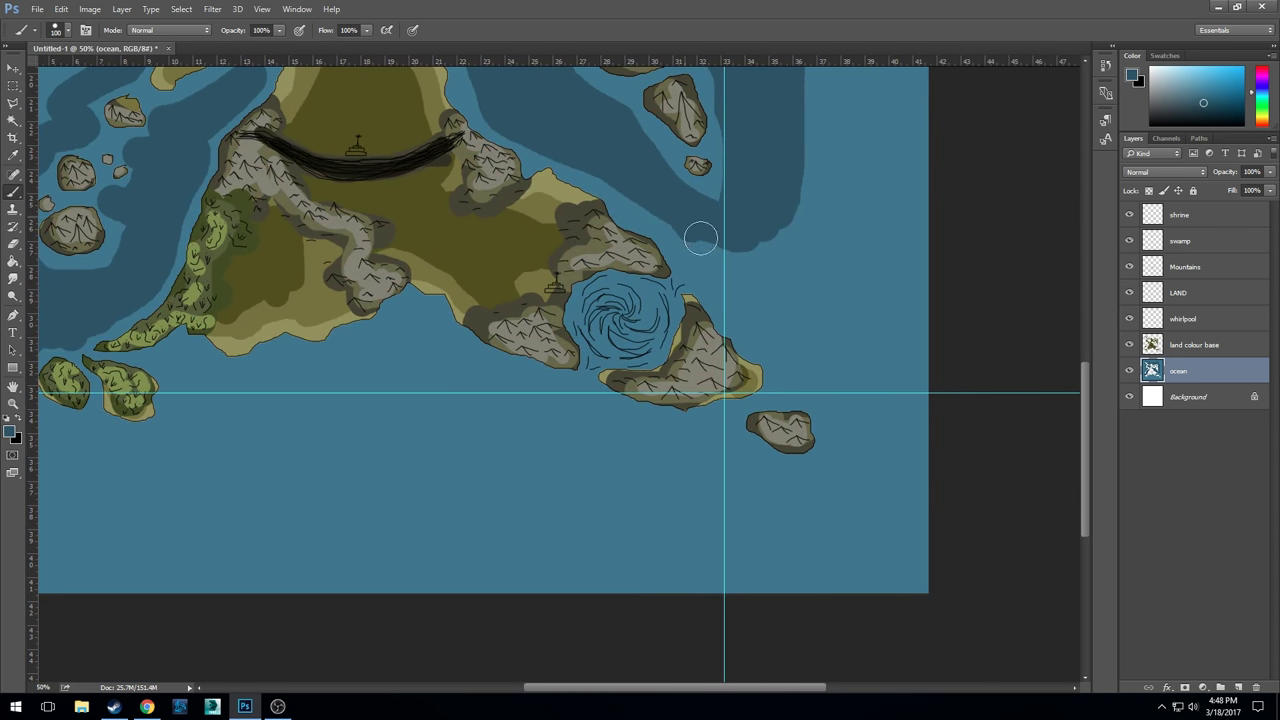
- Brush dark blue around the eastern islet, whirlpool, two southern islands, left shore and remaining shallows
mouse_move(700, 243)
mouse_down()
mouse_move(761, 329)
mouse_move(831, 392)
mouse_move(847, 446)
mouse_move(791, 494)
mouse_move(715, 451)
mouse_move(524, 403)
mouse_move(432, 349)
mouse_move(351, 371)
mouse_move(193, 370)
mouse_move(174, 427)
mouse_move(130, 454)
mouse_move(212, 412)
mouse_move(314, 398)
mouse_move(199, 406)
mouse_move(470, 369)
mouse_move(613, 459)
mouse_move(807, 502)
mouse_move(607, 460)
mouse_move(608, 432)
mouse_move(636, 435)
mouse_move(584, 419)
mouse_move(583, 389)
mouse_move(516, 420)
mouse_up()
mouse_move(594, 341)
mouse_down()
mouse_move(622, 291)
mouse_move(645, 304)
mouse_move(645, 338)
mouse_move(619, 346)
mouse_move(609, 326)
mouse_move(675, 313)
mouse_move(618, 321)
mouse_move(650, 320)
mouse_move(687, 244)
mouse_move(637, 194)
mouse_move(683, 204)
mouse_up()
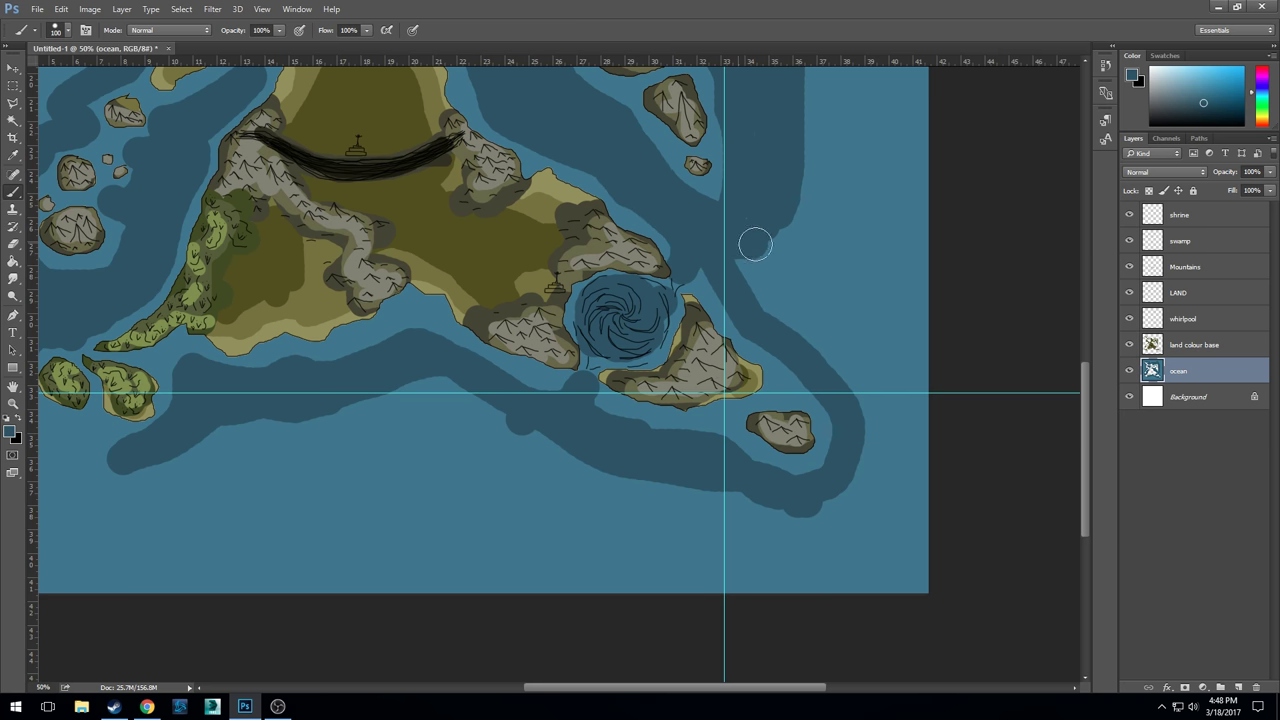
mouse_move(754, 243)
mouse_down()
mouse_move(831, 367)
mouse_move(756, 215)
mouse_move(825, 373)
mouse_move(868, 416)
mouse_up()
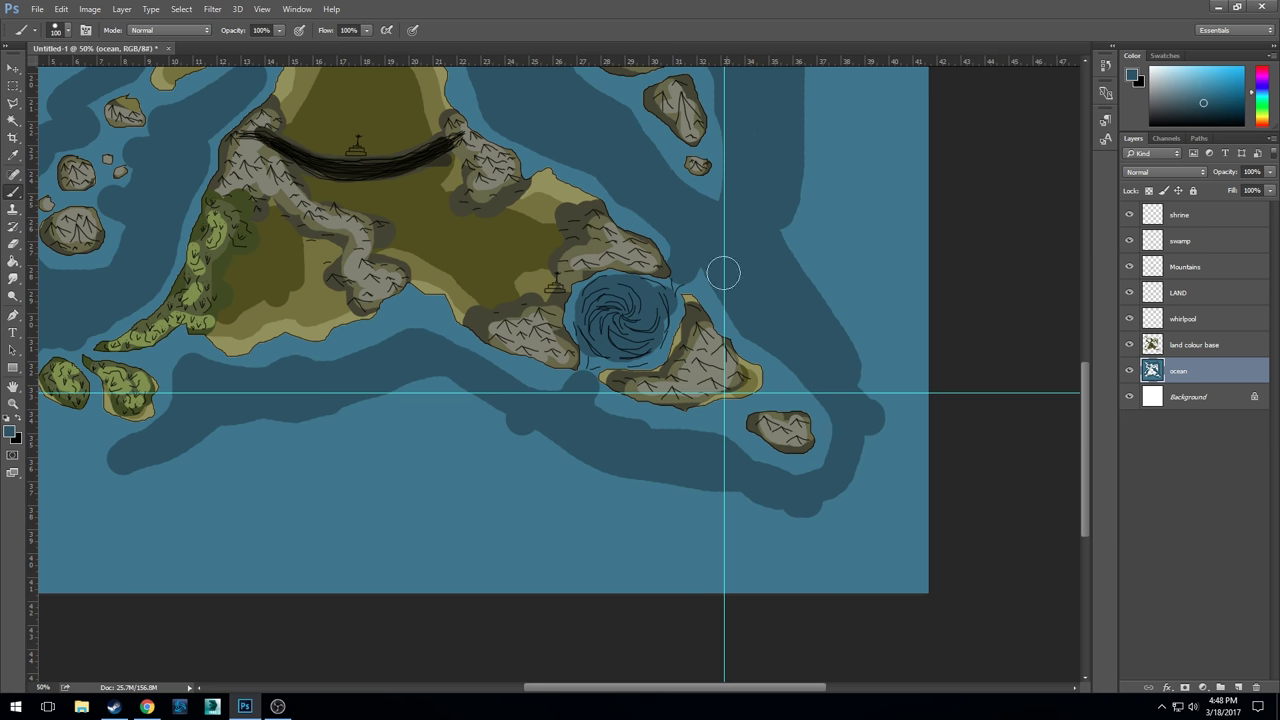
mouse_move(683, 277)
mouse_down()
mouse_move(731, 457)
mouse_move(715, 428)
mouse_move(659, 439)
mouse_move(588, 405)
mouse_move(589, 367)
mouse_move(625, 324)
mouse_move(610, 323)
mouse_move(599, 360)
mouse_move(570, 383)
mouse_move(475, 394)
mouse_move(537, 424)
mouse_move(474, 392)
mouse_move(349, 380)
mouse_move(397, 403)
mouse_move(578, 435)
mouse_move(392, 389)
mouse_move(490, 429)
mouse_move(320, 412)
mouse_move(290, 459)
mouse_move(234, 478)
mouse_move(619, 480)
mouse_up()
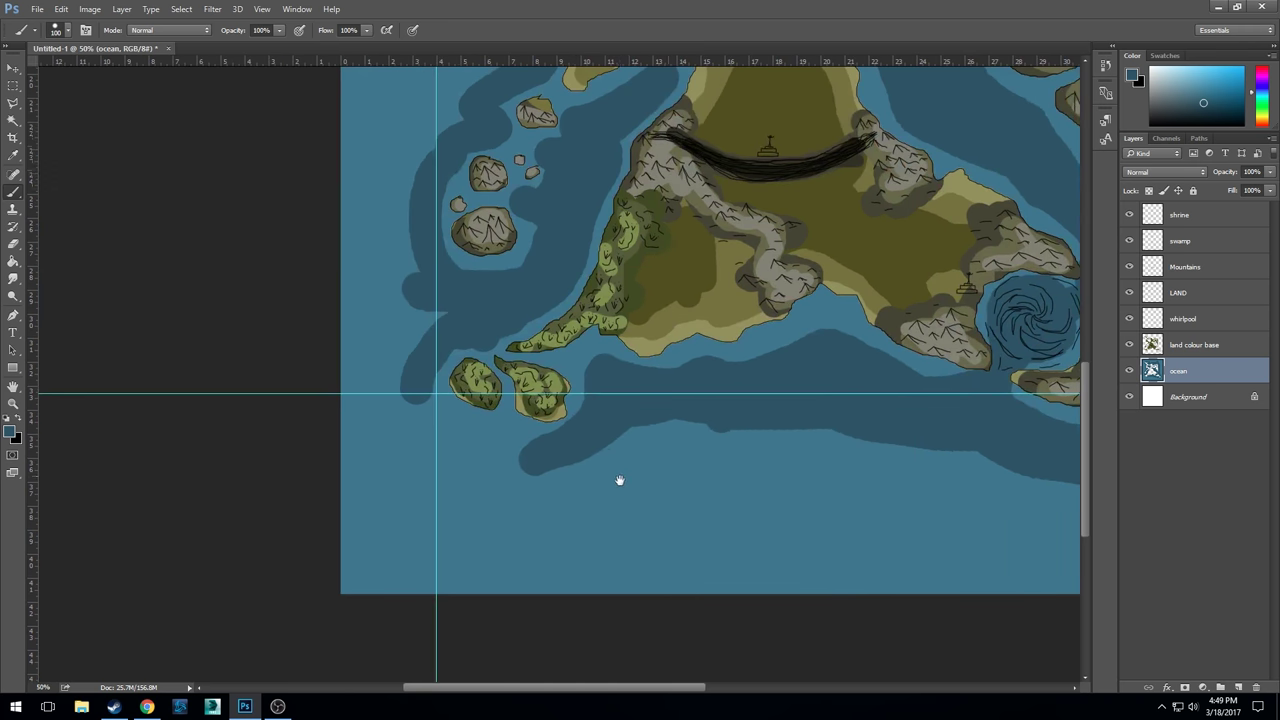
mouse_move(464, 355)
mouse_down()
mouse_move(398, 413)
mouse_move(475, 467)
mouse_move(544, 462)
mouse_move(413, 404)
mouse_move(512, 445)
mouse_move(554, 443)
mouse_move(446, 465)
mouse_move(594, 444)
mouse_move(496, 485)
mouse_move(715, 415)
mouse_move(876, 450)
mouse_up()
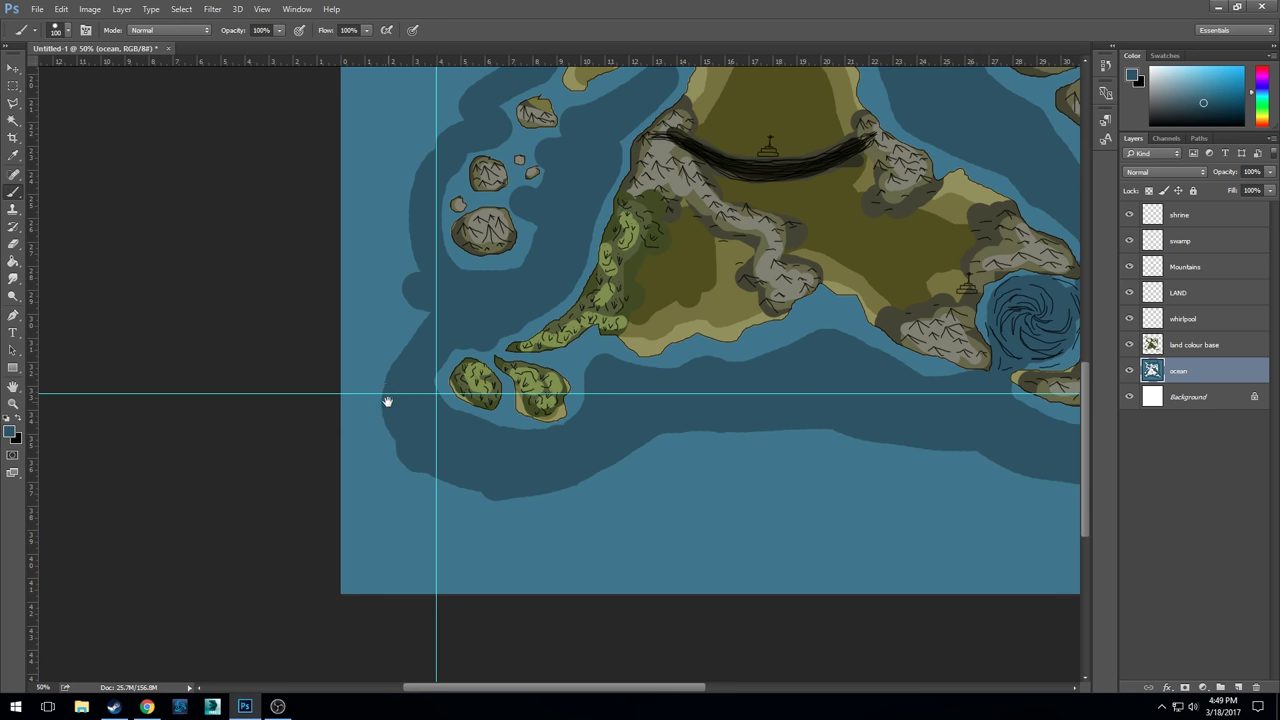
mouse_move(387, 401)
mouse_down()
mouse_move(429, 271)
mouse_move(409, 389)
mouse_move(429, 306)
mouse_move(443, 137)
mouse_move(334, 434)
mouse_move(425, 465)
mouse_up()
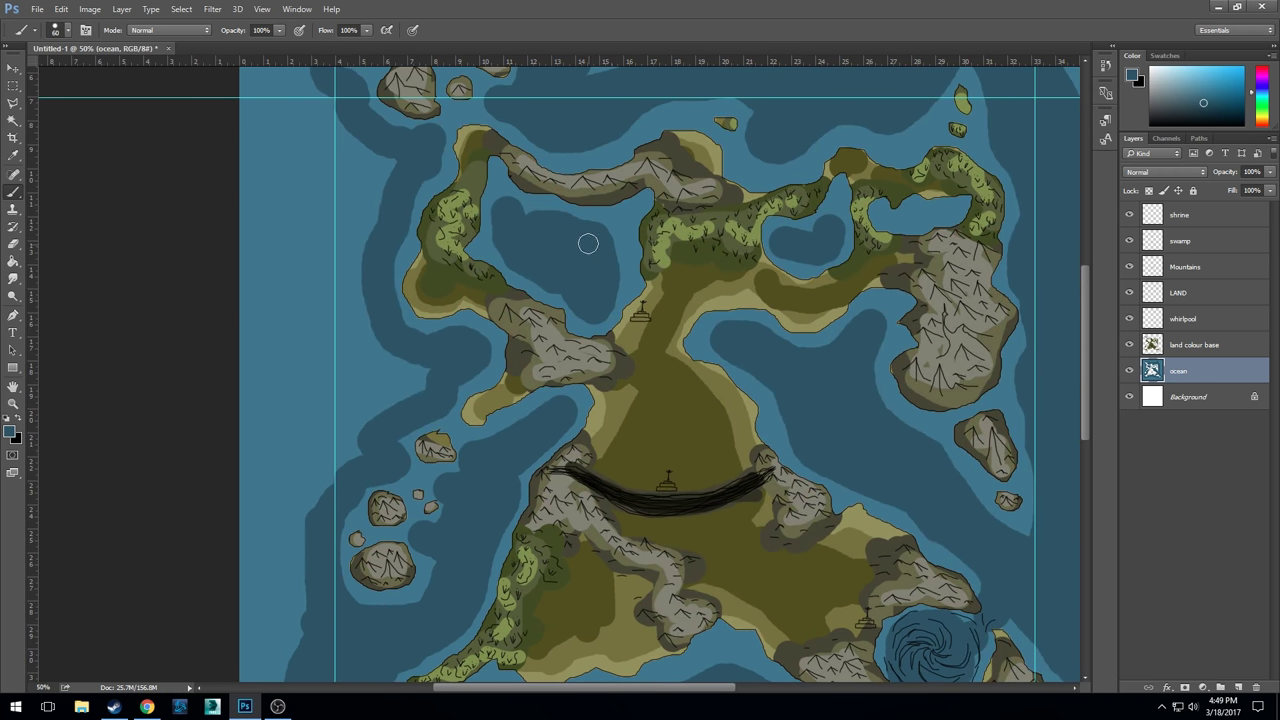
drag(588, 243, 621, 222)
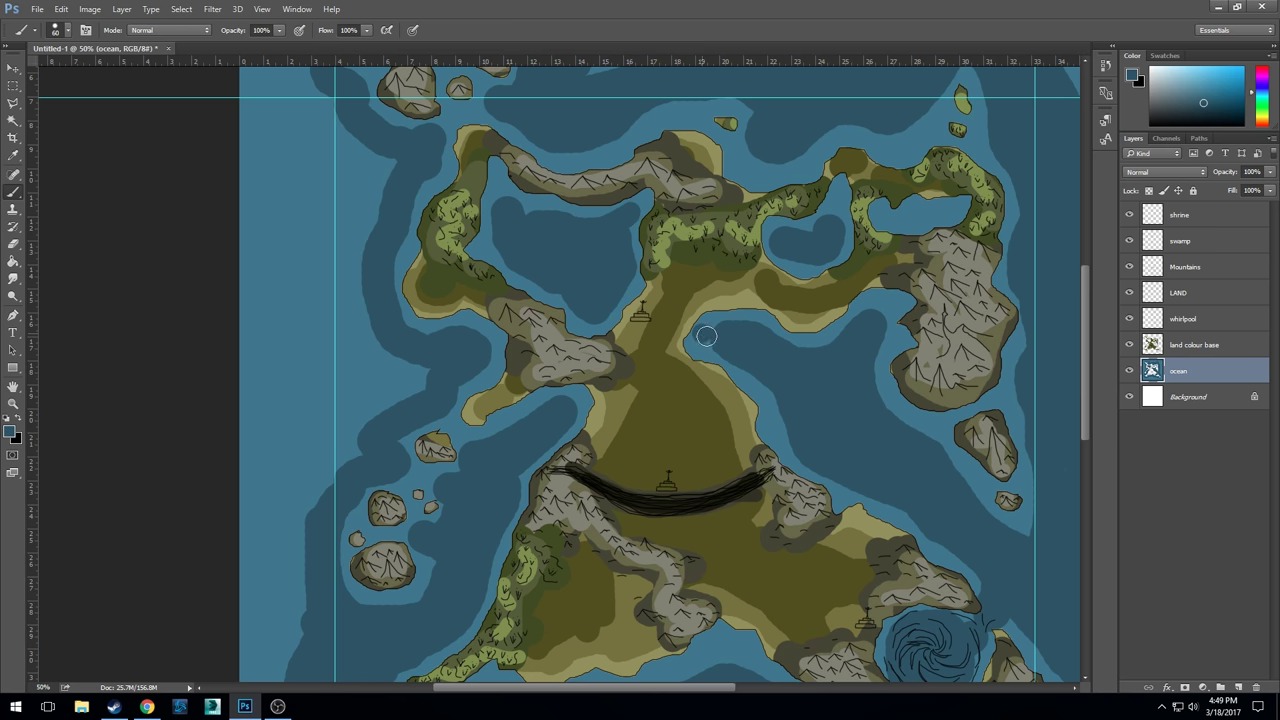
drag(766, 386, 798, 453)
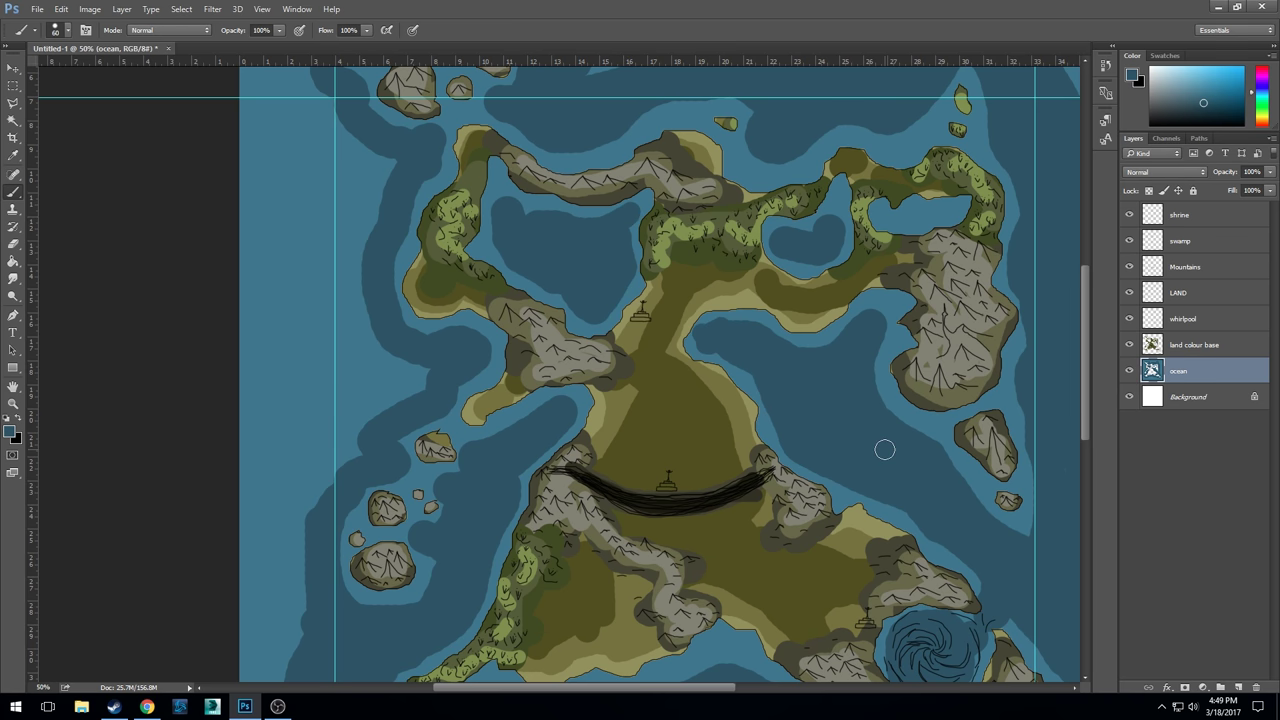
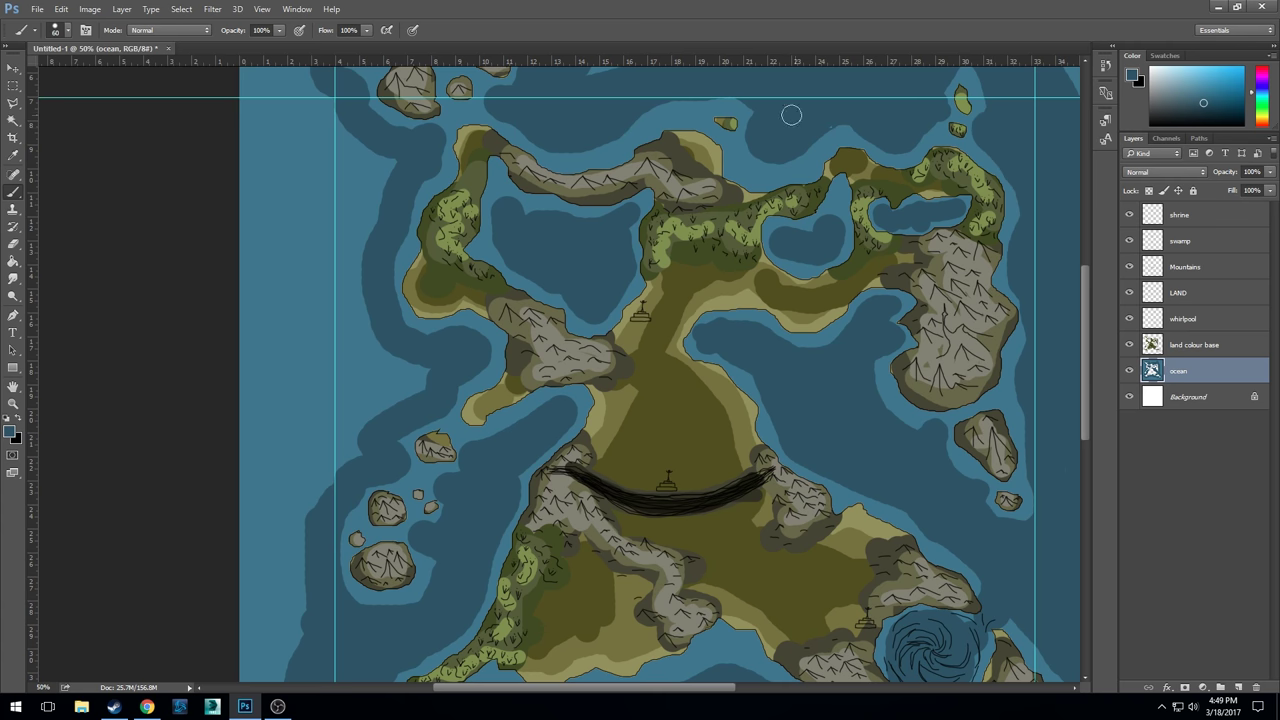
- Paint medium blue over the shallow bands along the northern, northeastern and western coasts
drag(693, 94, 631, 119)
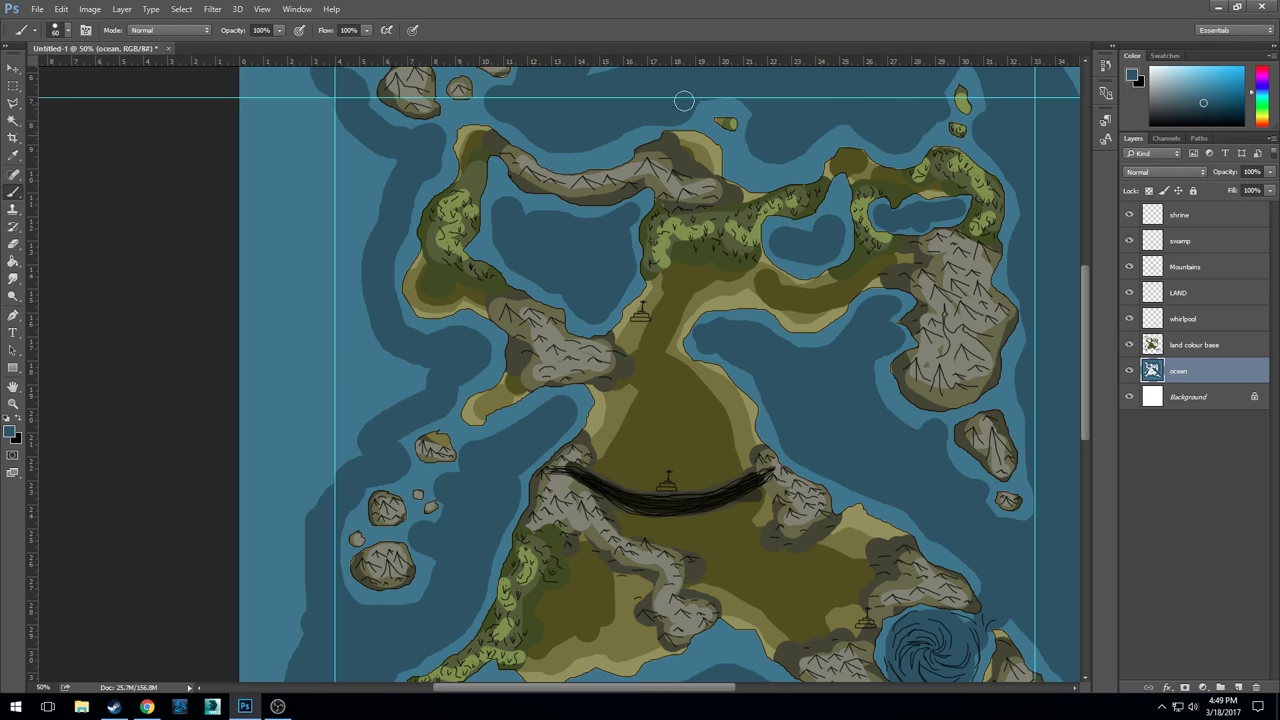
mouse_move(746, 143)
mouse_down()
mouse_move(765, 174)
mouse_move(831, 120)
mouse_move(782, 133)
mouse_move(761, 163)
mouse_move(762, 131)
mouse_move(741, 104)
mouse_move(705, 102)
mouse_up()
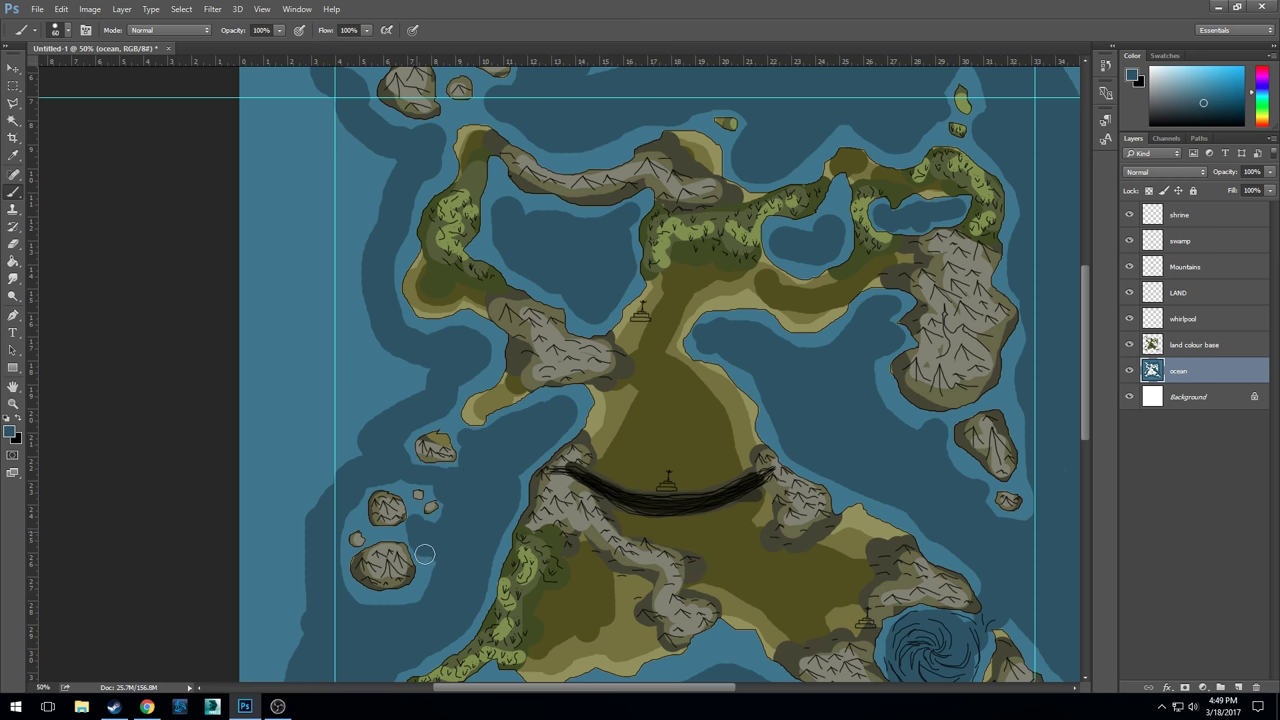
mouse_move(356, 617)
mouse_down()
mouse_move(414, 592)
mouse_move(333, 568)
mouse_move(366, 420)
mouse_move(366, 443)
mouse_move(432, 361)
mouse_up()
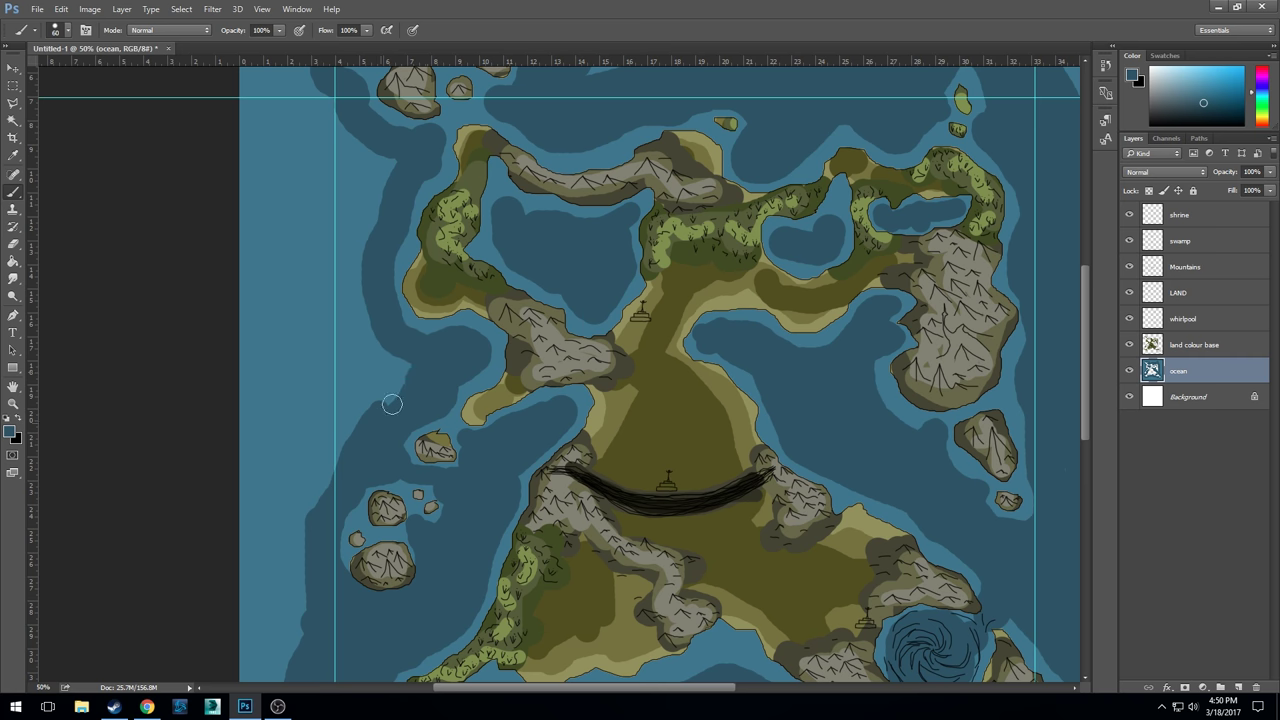
mouse_move(391, 403)
mouse_down()
mouse_move(406, 361)
mouse_move(373, 412)
mouse_move(383, 346)
mouse_move(345, 167)
mouse_move(403, 362)
mouse_up()
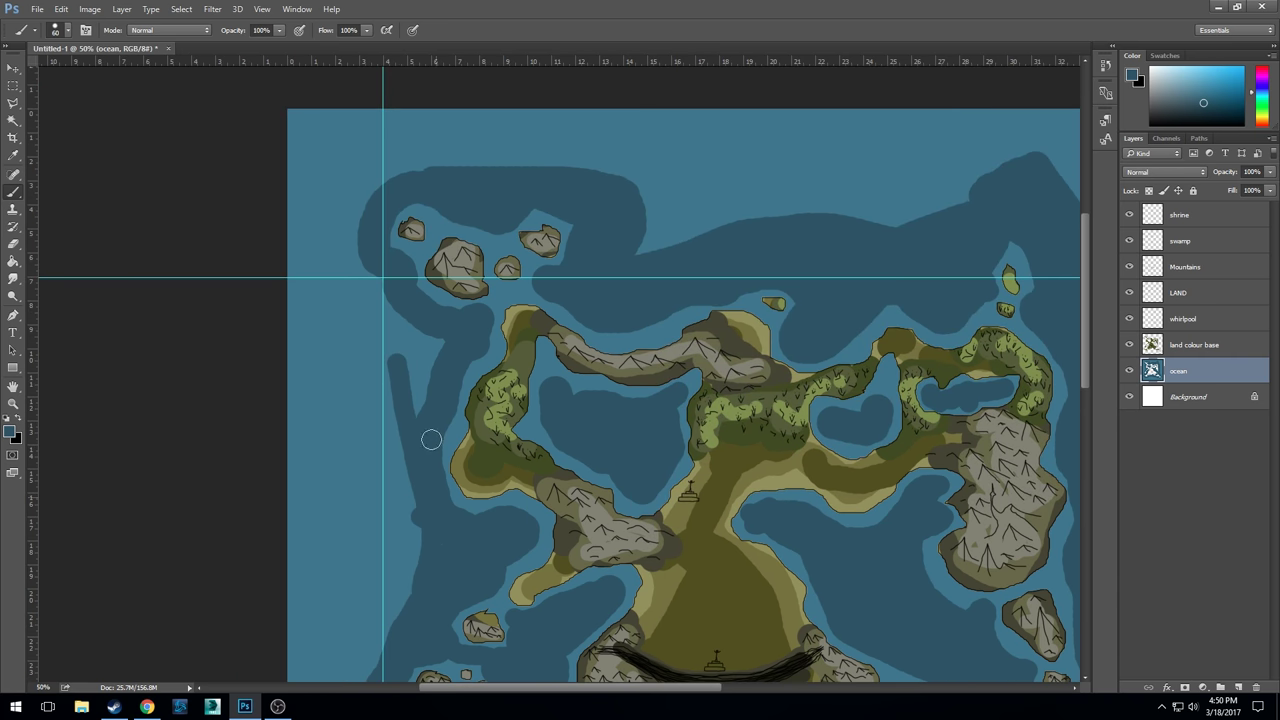
drag(431, 439, 430, 391)
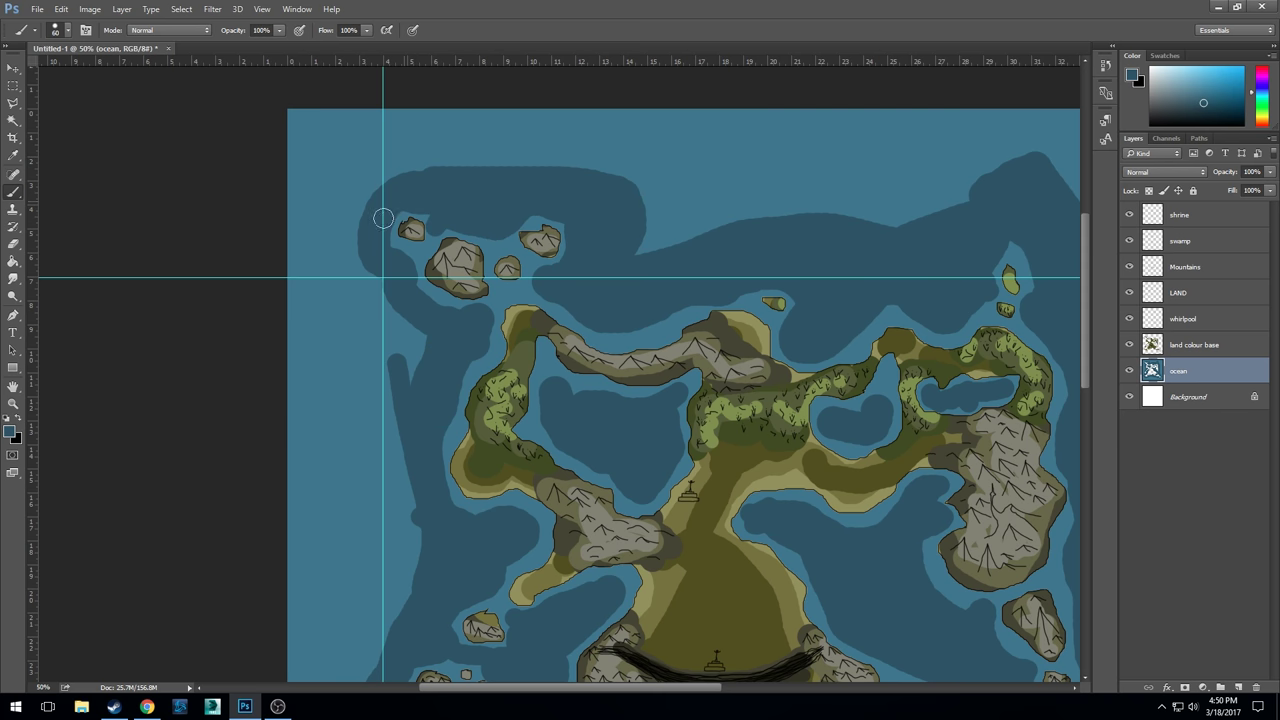
drag(679, 298, 621, 332)
drag(657, 251, 618, 194)
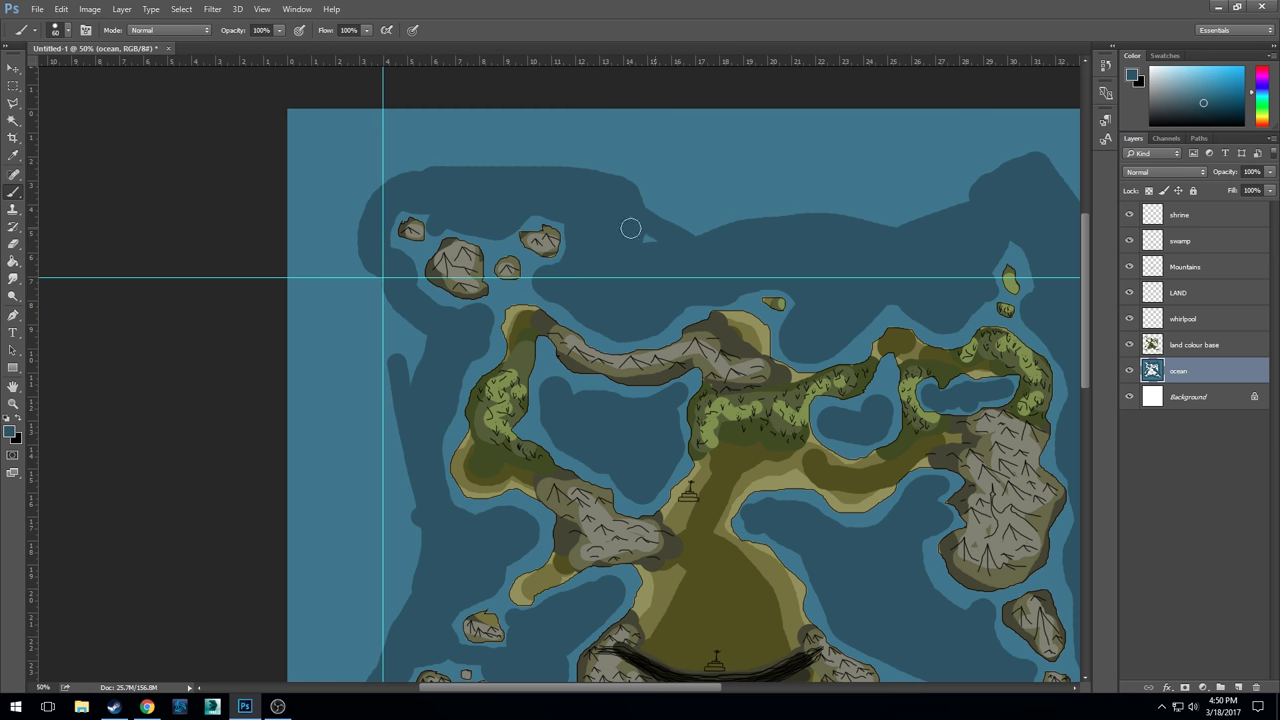
- Darken the shallow strip around the southern bay and the water east of the islet
drag(431, 414, 403, 94)
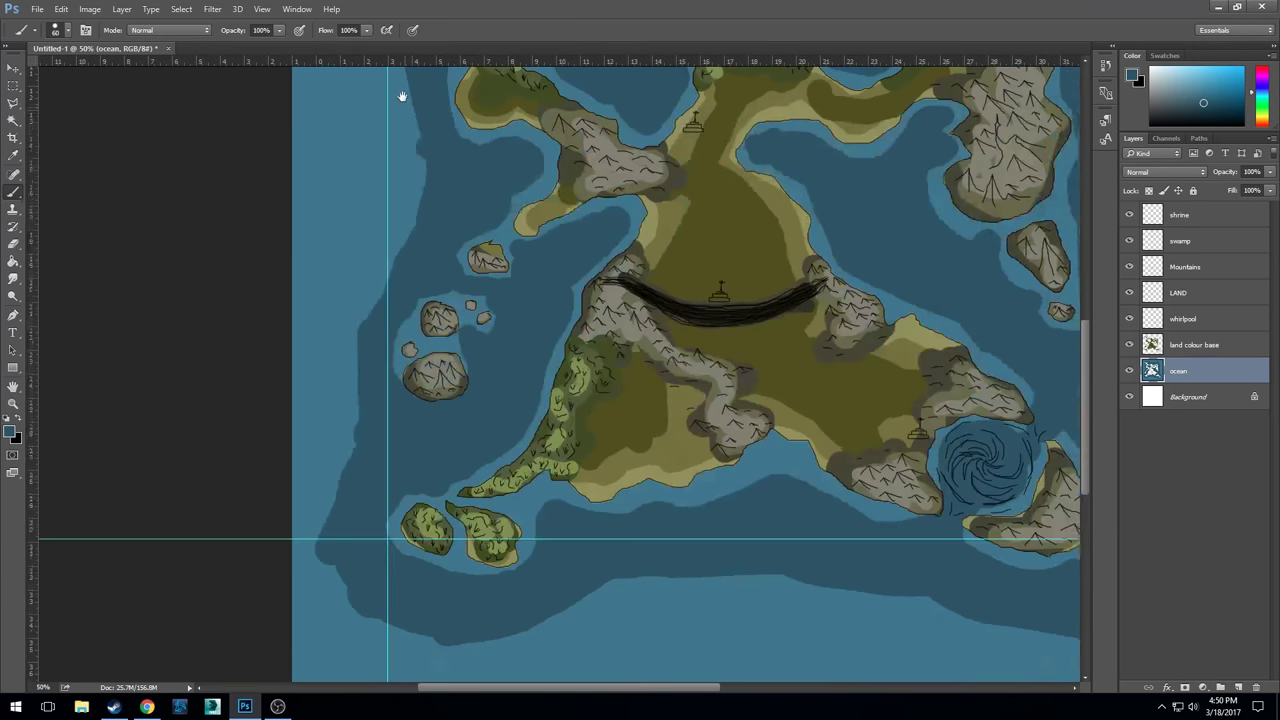
drag(583, 557, 560, 480)
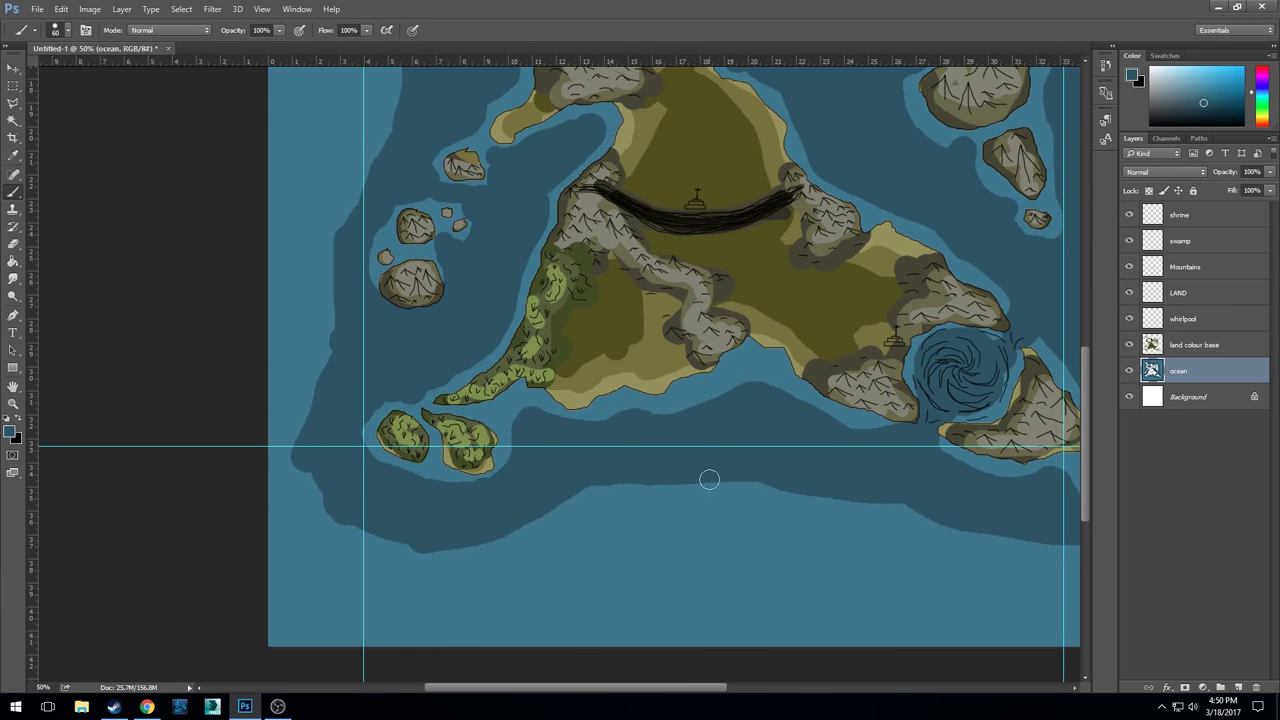
mouse_move(642, 426)
mouse_down()
mouse_move(681, 417)
mouse_move(751, 361)
mouse_move(860, 436)
mouse_up()
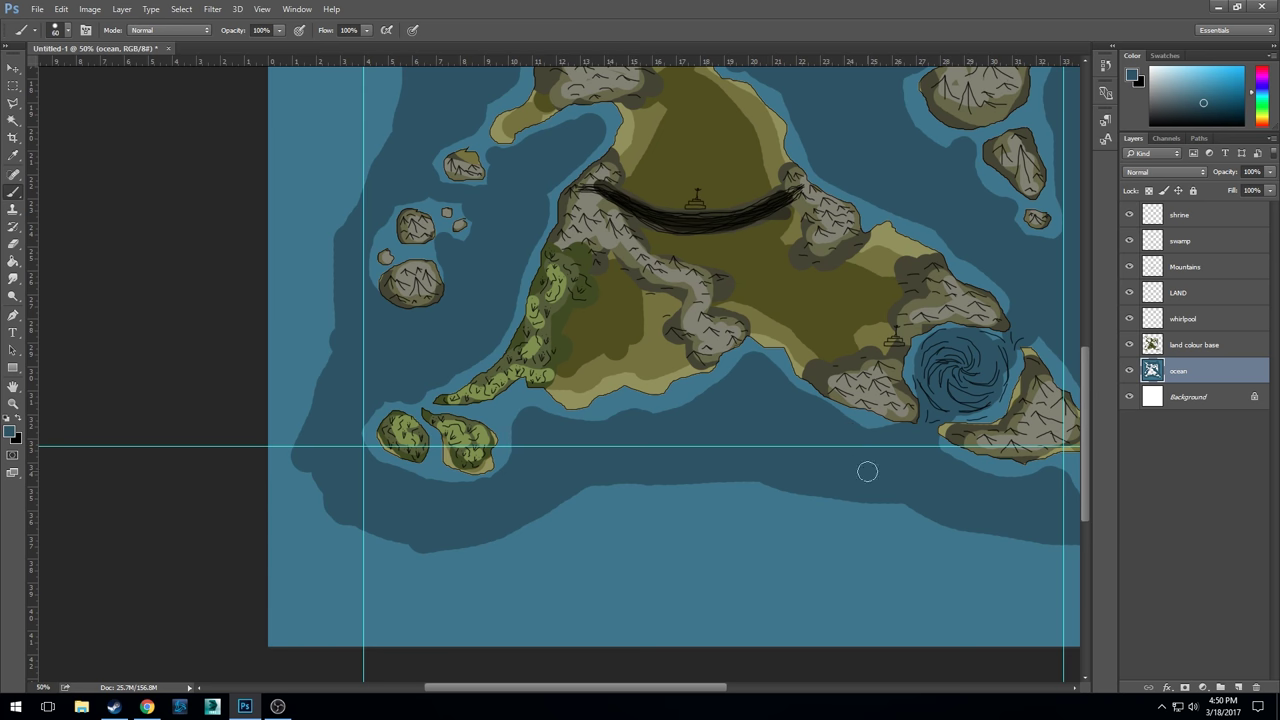
scroll(867, 471, right, 5)
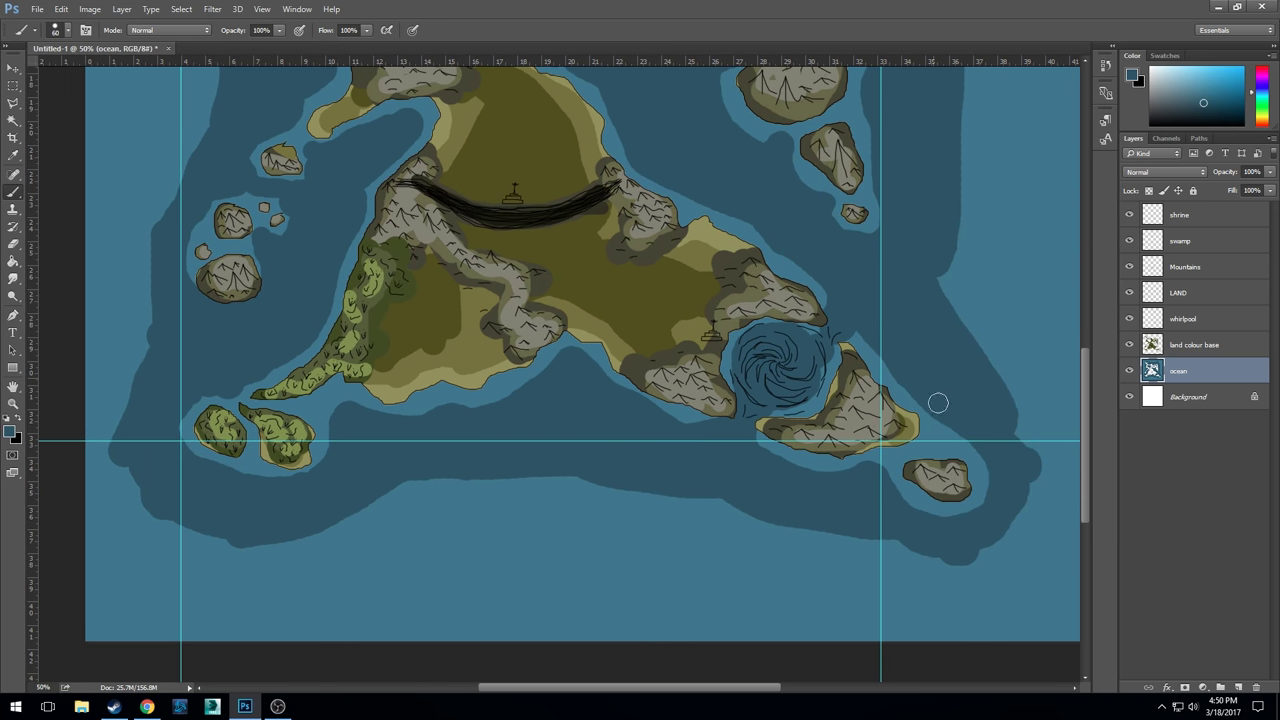
drag(939, 441, 996, 480)
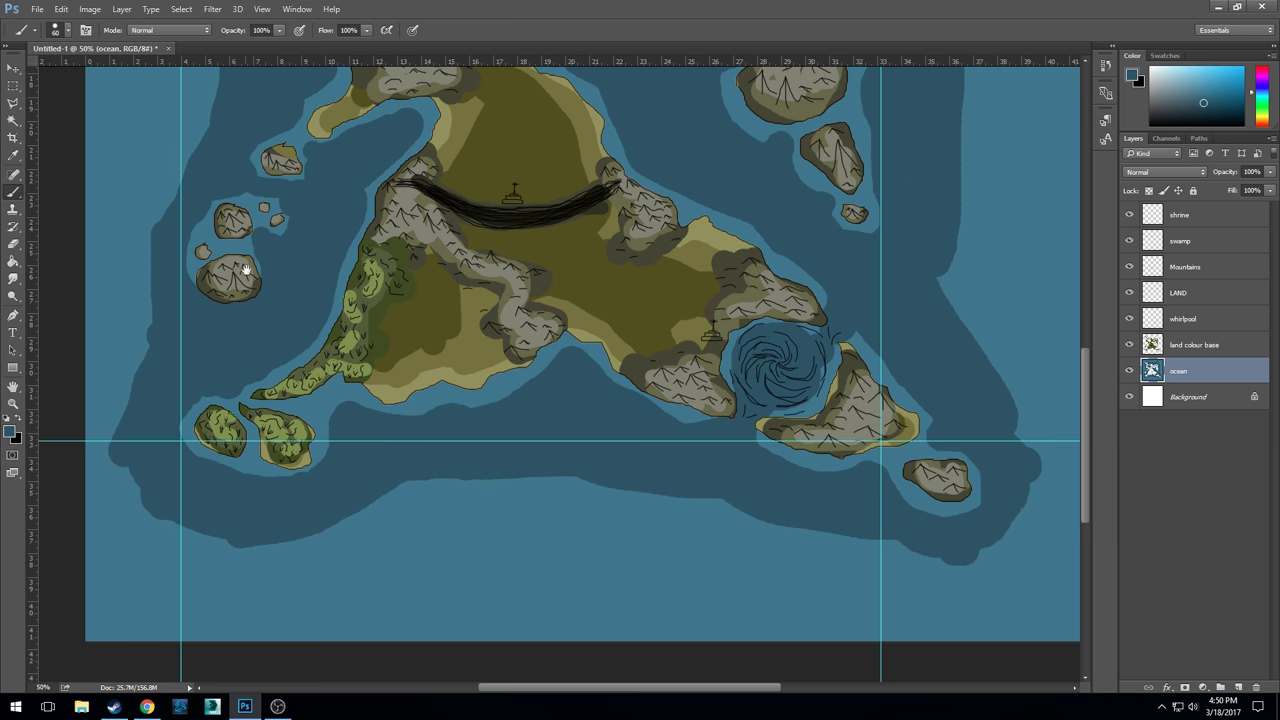
drag(245, 270, 367, 414)
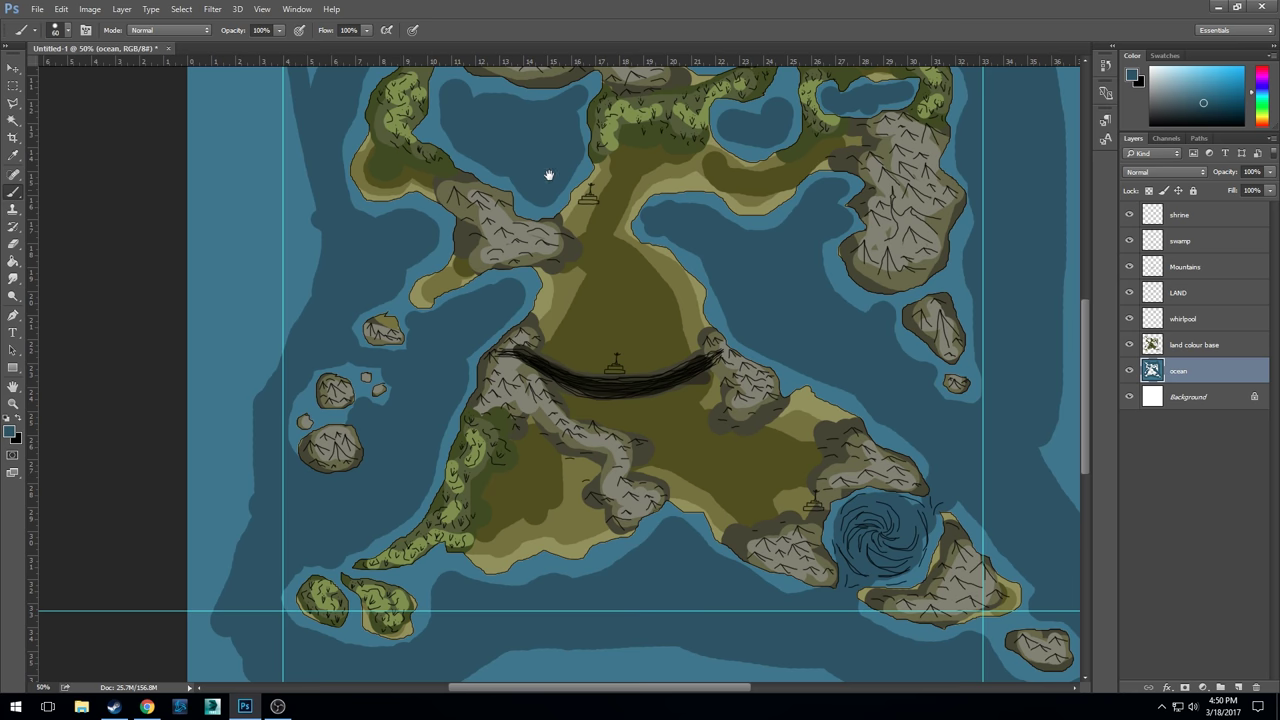
mouse_move(549, 175)
mouse_down()
mouse_move(560, 289)
mouse_move(614, 400)
mouse_up()
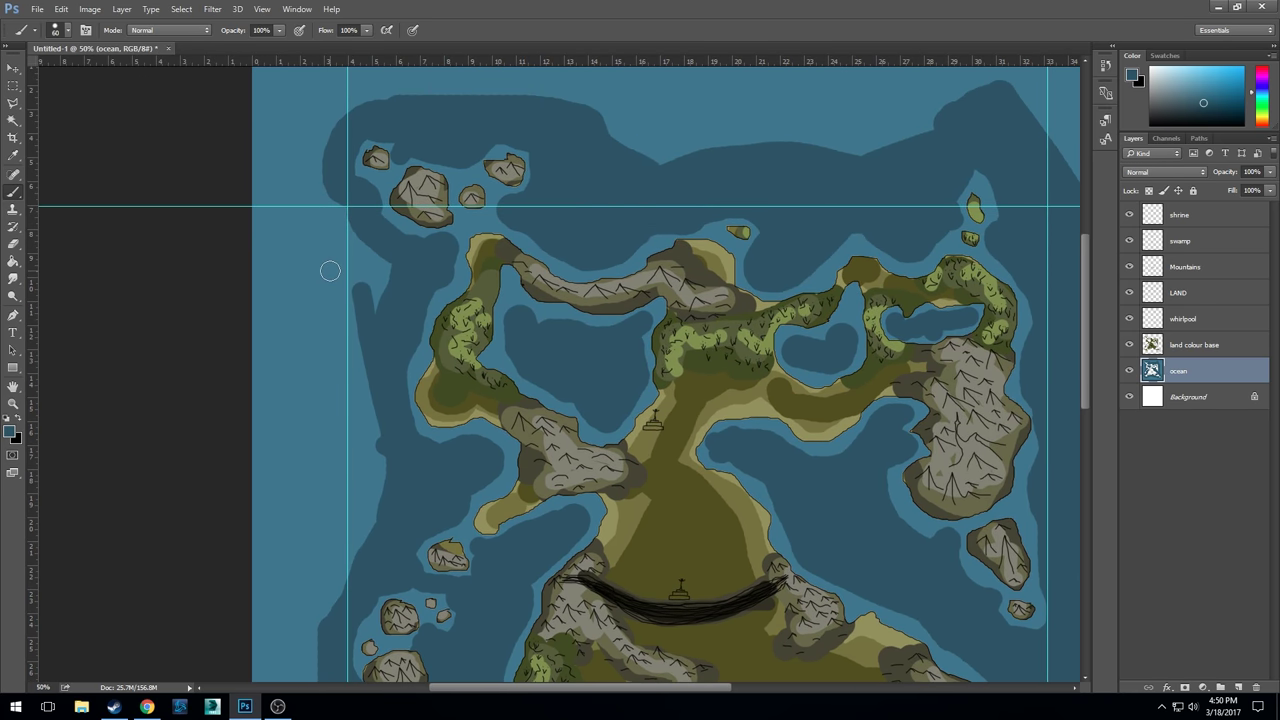
- Enlarge the brush to 175 and set the foreground colour to dark navy #15323d
key(bracketright)
click(11, 432)
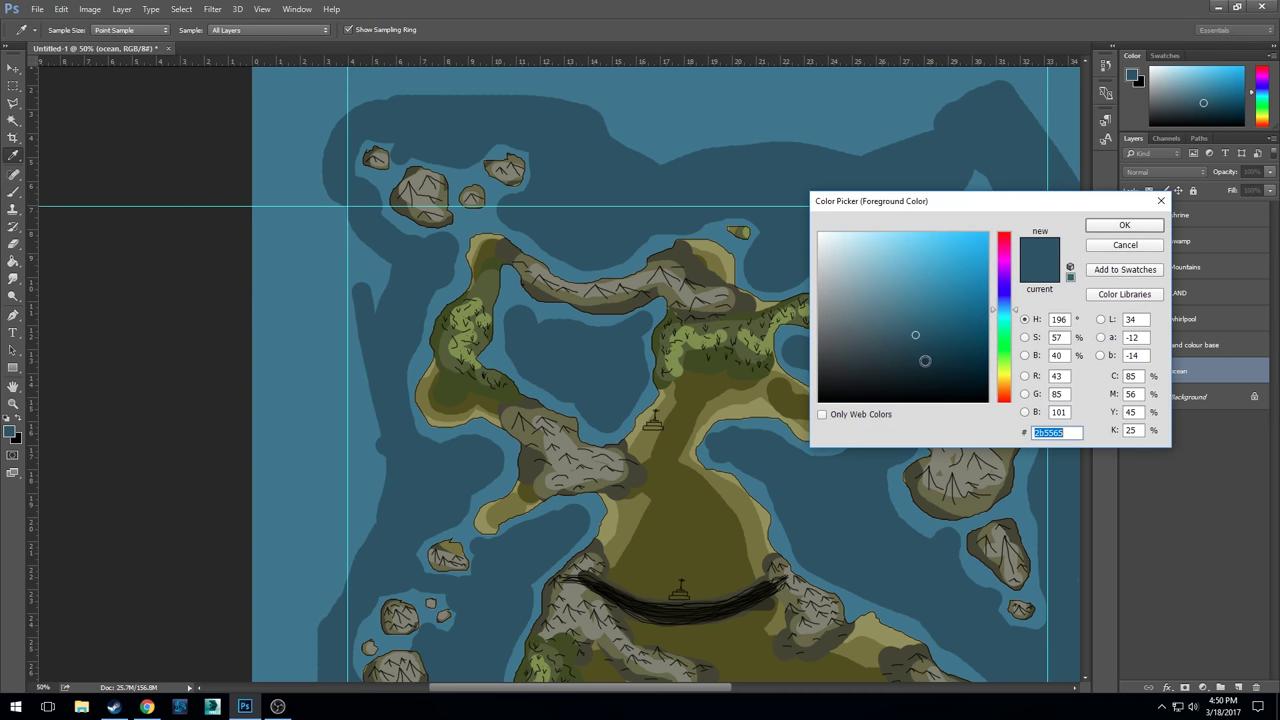
click(931, 361)
click(1100, 226)
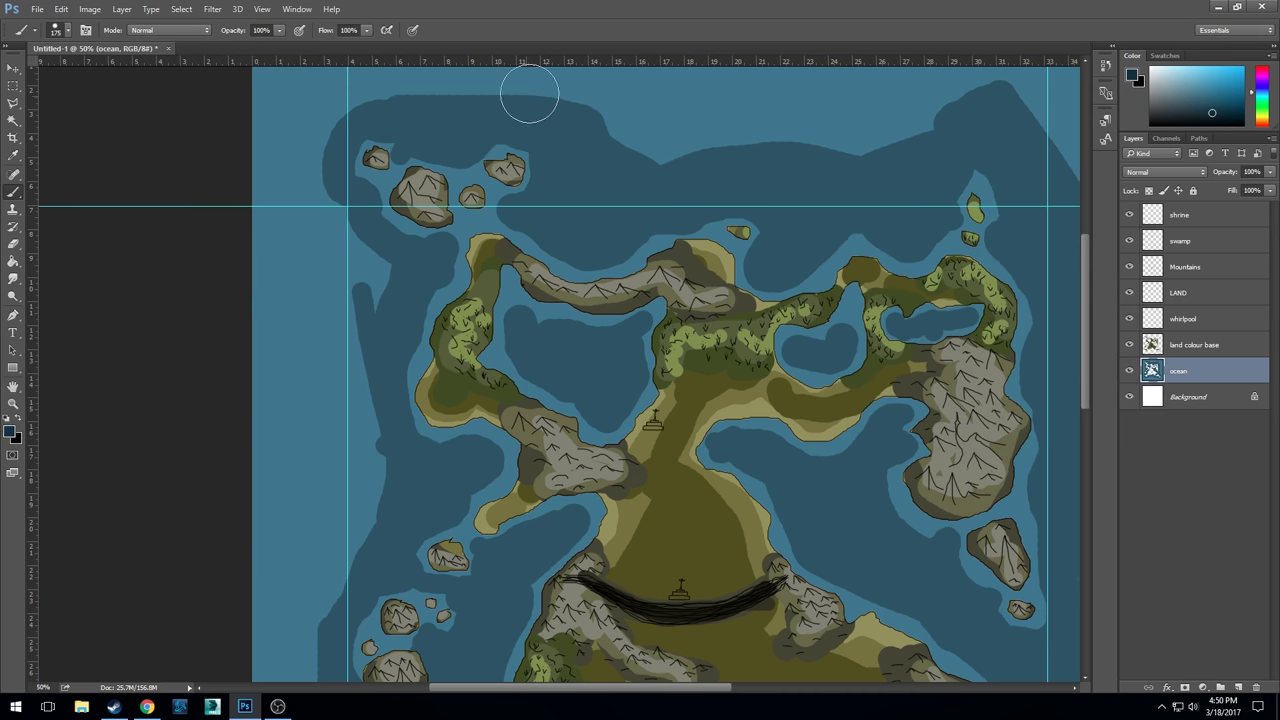
- Paint deep navy across the top, the left coast, the peninsula's west coast and the whirlpool centre
mouse_move(529, 94)
mouse_down()
mouse_move(394, 92)
mouse_move(346, 106)
mouse_move(403, 86)
mouse_move(519, 94)
mouse_move(448, 111)
mouse_move(397, 95)
mouse_move(460, 112)
mouse_move(551, 84)
mouse_move(343, 98)
mouse_move(322, 139)
mouse_move(322, 204)
mouse_move(372, 284)
mouse_move(354, 396)
mouse_move(376, 482)
mouse_move(290, 630)
mouse_up()
mouse_move(404, 501)
mouse_down()
mouse_move(347, 497)
mouse_move(318, 268)
mouse_move(293, 198)
mouse_move(318, 117)
mouse_move(349, 71)
mouse_up()
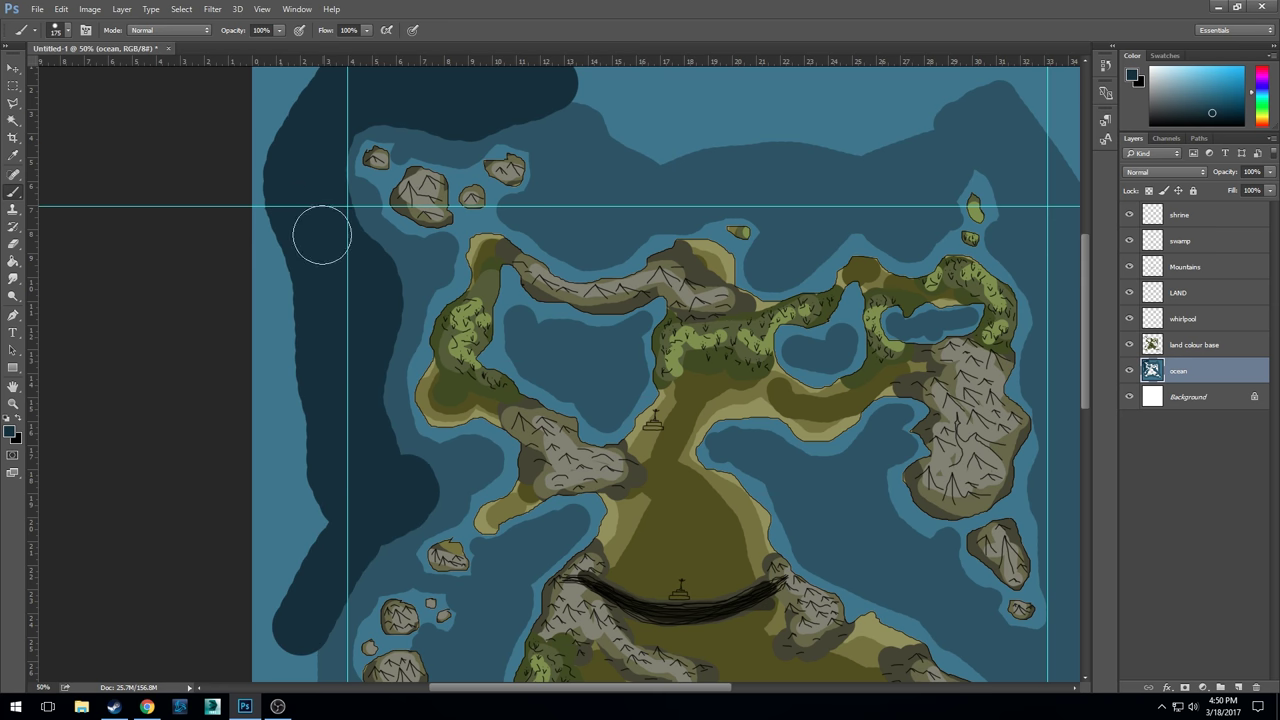
mouse_move(281, 172)
mouse_down()
mouse_move(308, 558)
mouse_move(291, 591)
mouse_move(303, 531)
mouse_move(354, 551)
mouse_up()
drag(343, 507, 350, 258)
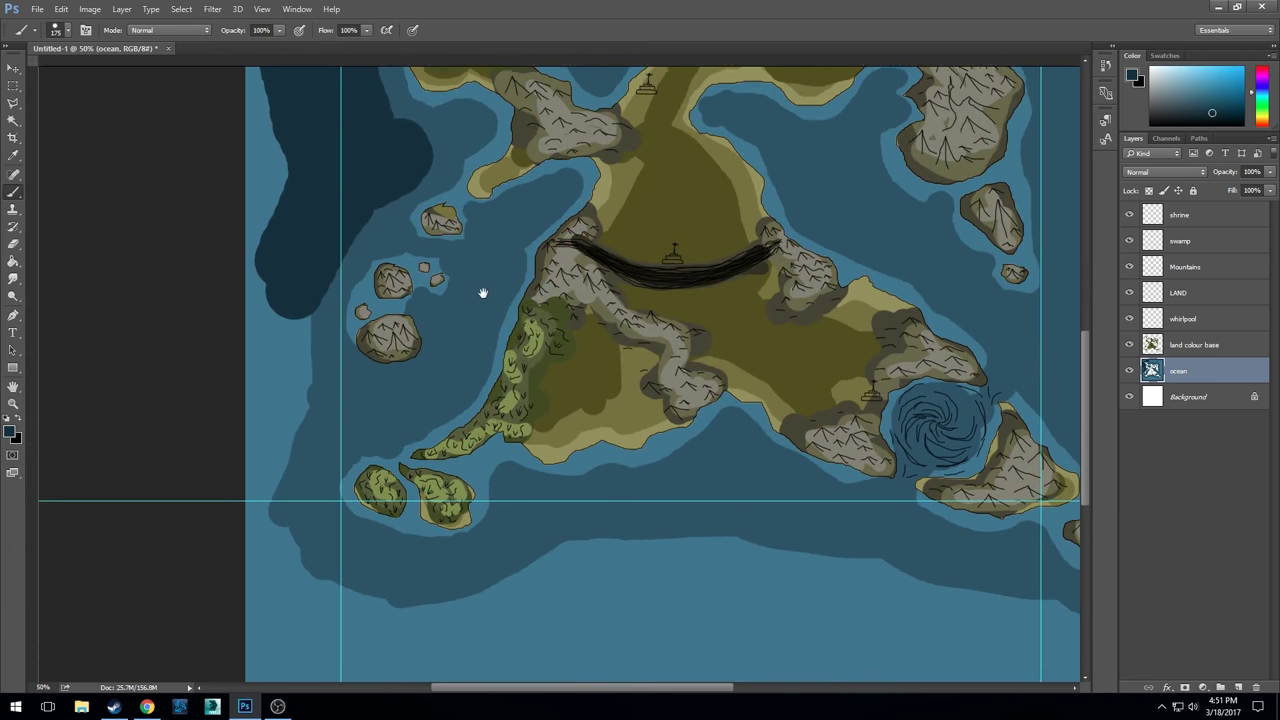
mouse_move(490, 268)
mouse_down()
mouse_move(443, 383)
mouse_move(398, 411)
mouse_move(334, 394)
mouse_move(286, 266)
mouse_move(297, 434)
mouse_move(346, 617)
mouse_move(771, 511)
mouse_move(851, 563)
mouse_move(485, 618)
mouse_move(691, 543)
mouse_move(729, 491)
mouse_move(826, 577)
mouse_move(1129, 660)
mouse_move(1034, 603)
mouse_move(869, 571)
mouse_move(427, 638)
mouse_up()
drag(932, 425, 932, 423)
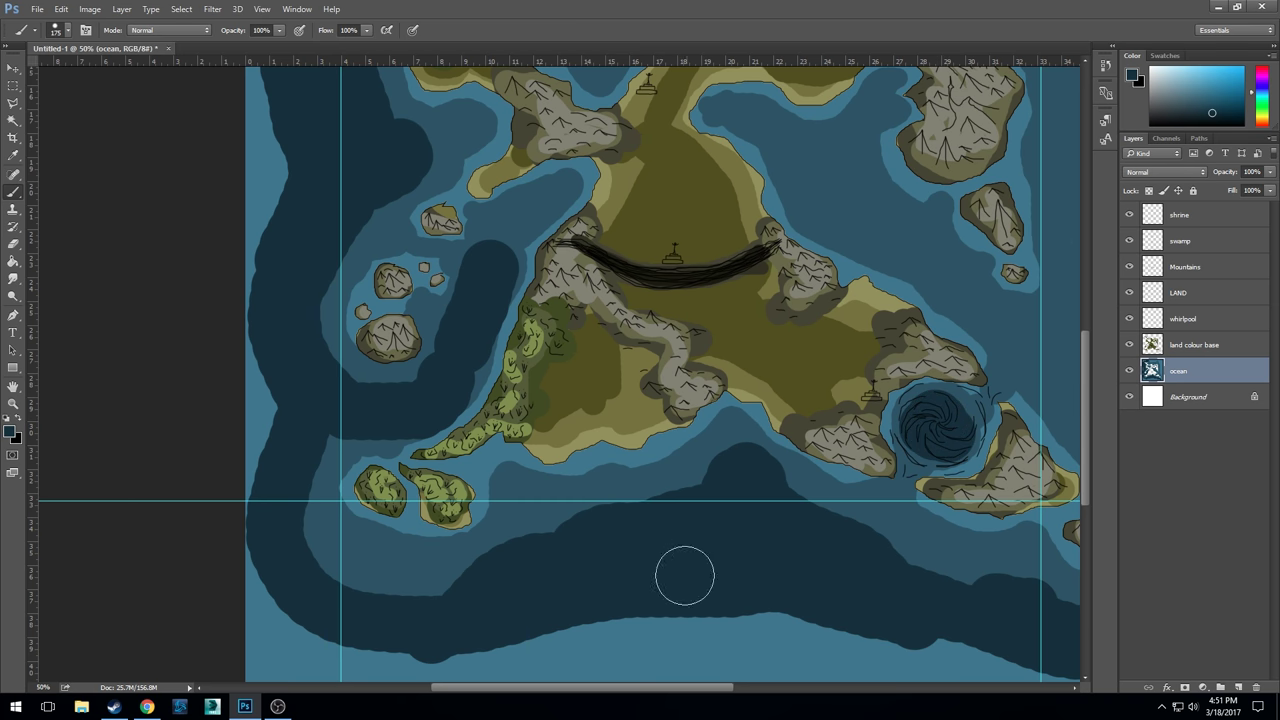
- Paint deep navy over the southern ocean, left edge, top right, right channel and top edge
mouse_move(571, 631)
mouse_down()
mouse_move(322, 642)
mouse_move(263, 386)
mouse_move(271, 91)
mouse_up()
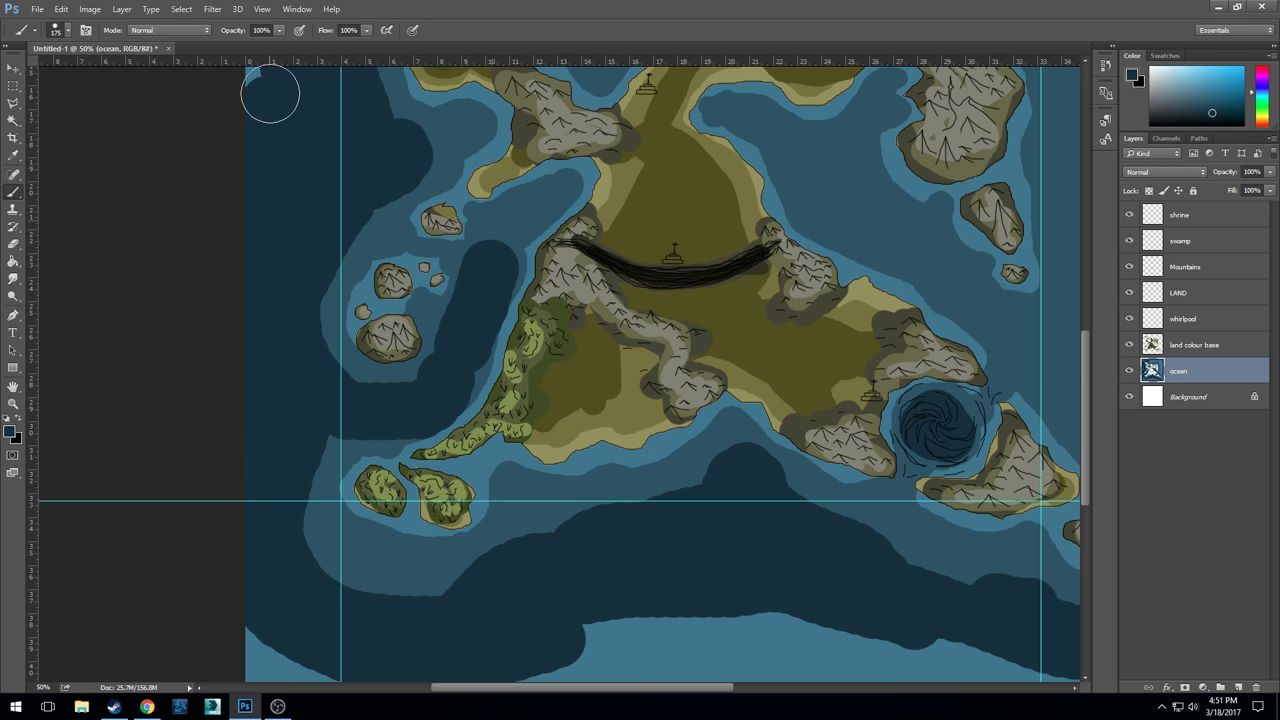
mouse_move(806, 575)
mouse_down()
mouse_move(414, 483)
mouse_move(457, 577)
mouse_up()
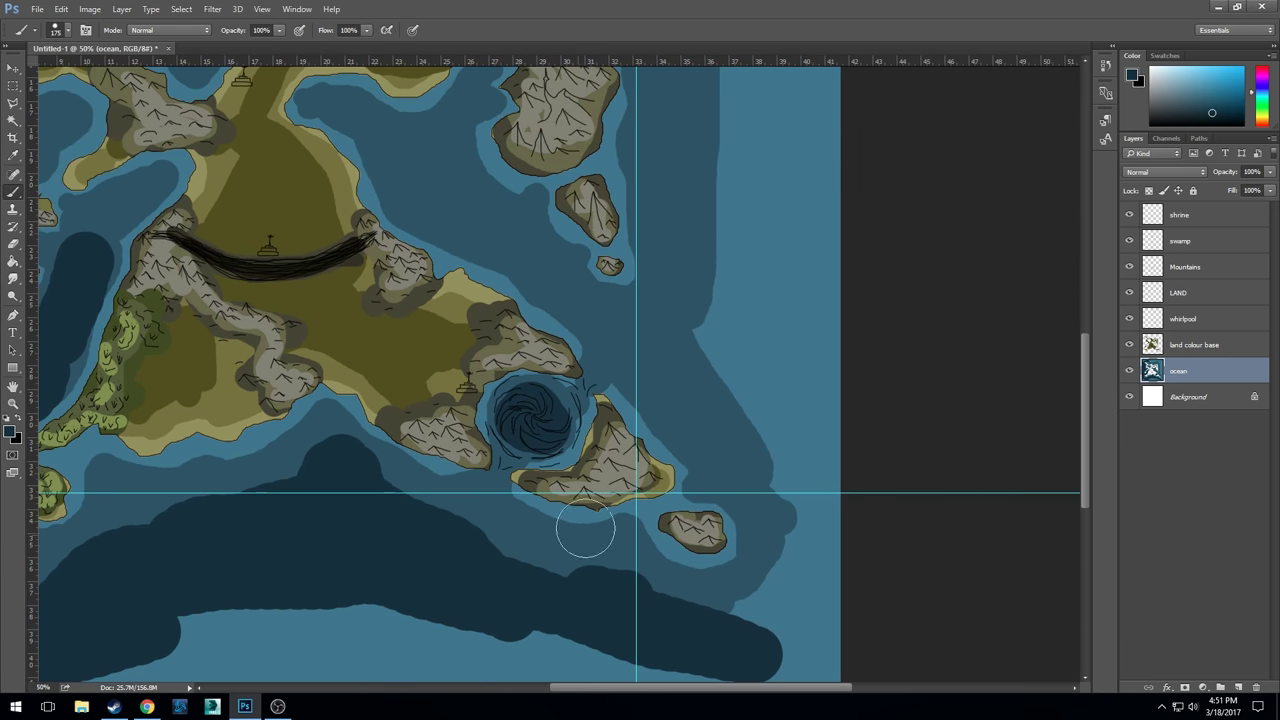
mouse_move(739, 153)
mouse_down()
mouse_move(707, 312)
mouse_move(749, 449)
mouse_move(763, 583)
mouse_move(746, 660)
mouse_move(835, 441)
mouse_up()
mouse_move(764, 628)
mouse_down()
mouse_move(798, 485)
mouse_move(737, 343)
mouse_move(785, 99)
mouse_move(714, 343)
mouse_move(801, 385)
mouse_move(800, 310)
mouse_up()
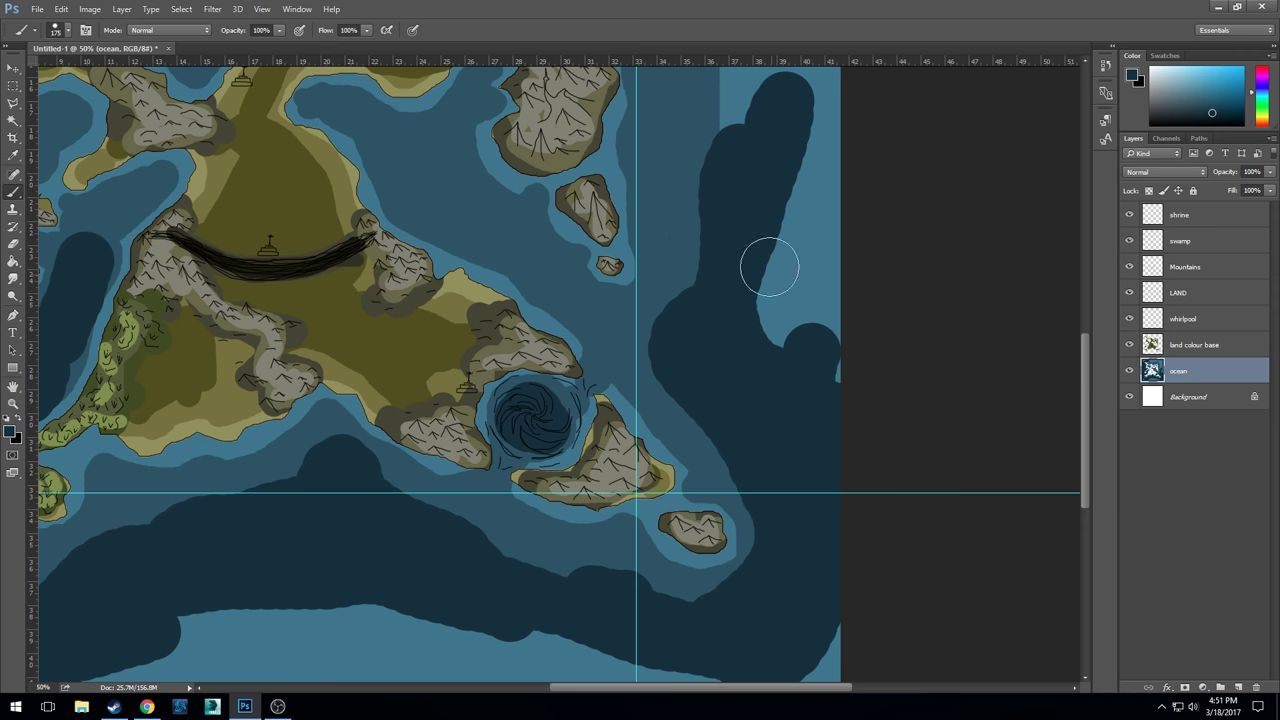
drag(766, 266, 757, 423)
mouse_move(701, 92)
mouse_down()
mouse_move(762, 225)
mouse_move(726, 297)
mouse_move(750, 374)
mouse_move(804, 394)
mouse_move(763, 250)
mouse_move(797, 325)
mouse_move(826, 280)
mouse_move(724, 67)
mouse_move(758, 80)
mouse_move(840, 423)
mouse_move(842, 595)
mouse_move(777, 470)
mouse_move(789, 580)
mouse_up()
drag(664, 223, 841, 400)
mouse_move(364, 179)
mouse_down()
mouse_move(329, 169)
mouse_move(397, 235)
mouse_move(475, 282)
mouse_move(687, 241)
mouse_move(774, 205)
mouse_move(900, 310)
mouse_move(943, 275)
mouse_move(862, 168)
mouse_move(718, 198)
mouse_move(734, 247)
mouse_move(873, 216)
mouse_move(917, 225)
mouse_move(751, 207)
mouse_move(469, 209)
mouse_move(332, 181)
mouse_move(427, 195)
mouse_move(478, 238)
mouse_move(422, 224)
mouse_move(638, 199)
mouse_move(697, 216)
mouse_move(679, 265)
mouse_move(685, 320)
mouse_move(684, 267)
mouse_move(627, 283)
mouse_move(589, 333)
mouse_move(601, 300)
mouse_move(555, 283)
mouse_move(494, 284)
mouse_move(385, 315)
mouse_move(392, 278)
mouse_move(328, 207)
mouse_up()
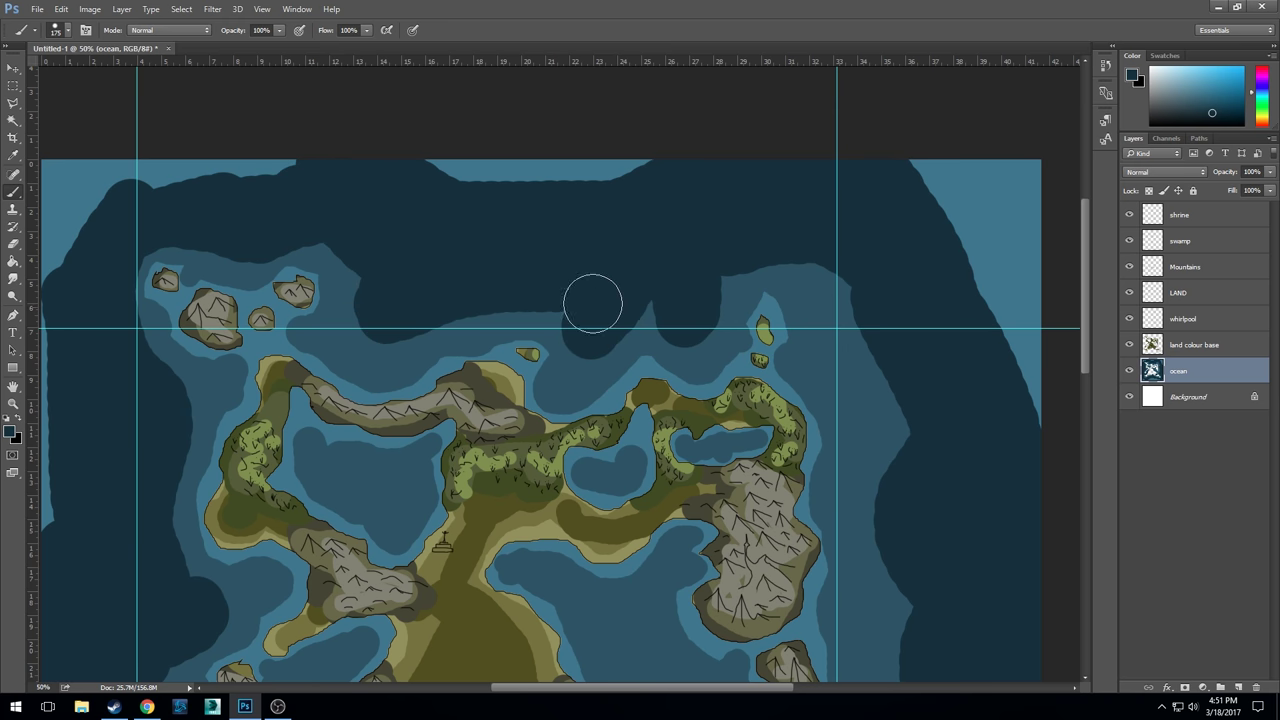
drag(593, 304, 623, 140)
- Shrink the brush to 100 and darken the enclosed lake, western channel and open water
key(bracketleft)
key(bracketleft)
key(bracketleft)
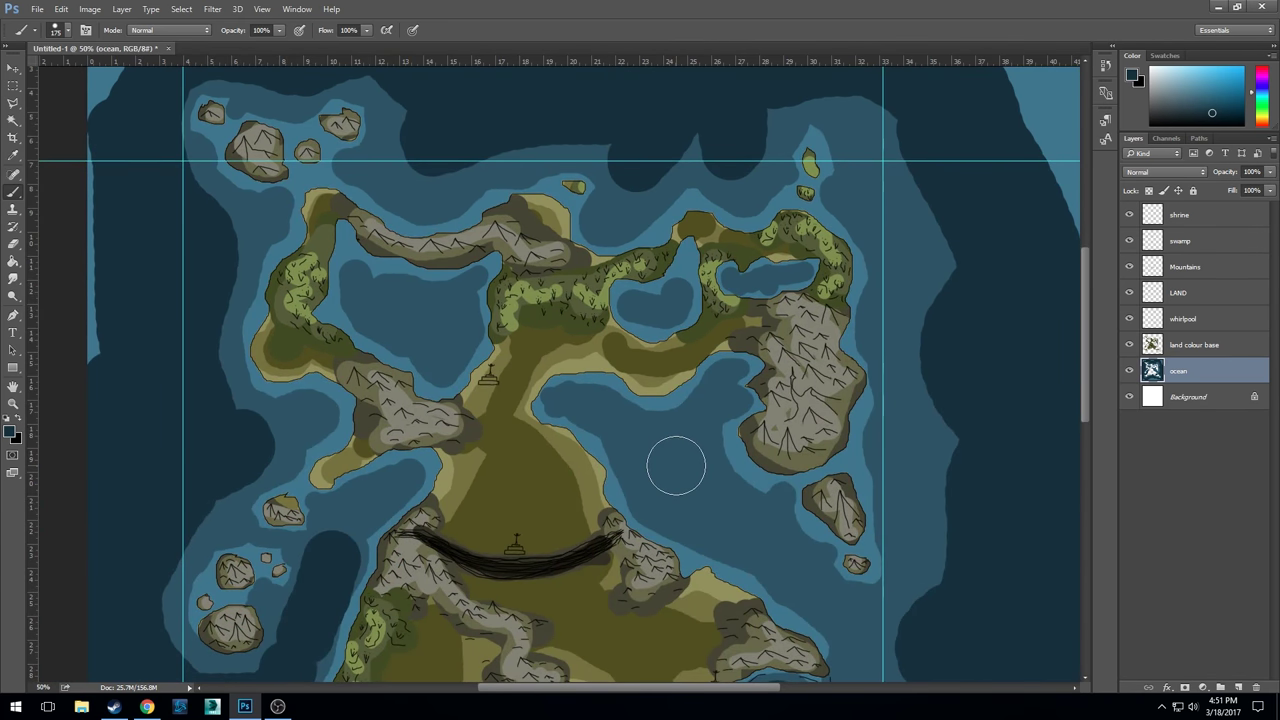
mouse_move(385, 298)
mouse_down()
mouse_move(452, 318)
mouse_move(450, 352)
mouse_move(391, 314)
mouse_up()
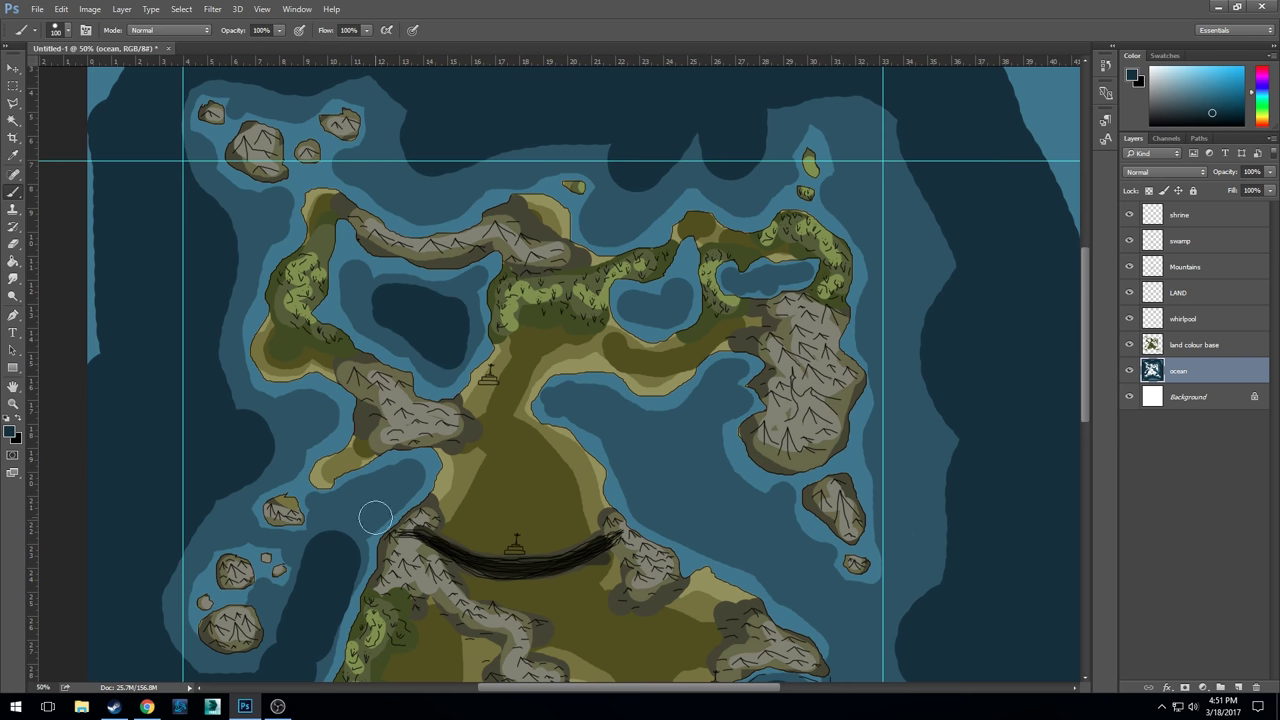
mouse_move(366, 514)
mouse_down()
mouse_move(335, 551)
mouse_move(338, 531)
mouse_move(313, 555)
mouse_move(346, 553)
mouse_move(334, 603)
mouse_up()
mouse_move(590, 402)
mouse_down()
mouse_move(649, 442)
mouse_move(701, 412)
mouse_move(672, 441)
mouse_move(685, 480)
mouse_move(710, 507)
mouse_move(680, 451)
mouse_move(712, 501)
mouse_move(860, 611)
mouse_move(913, 619)
mouse_move(940, 575)
mouse_move(862, 624)
mouse_move(910, 593)
mouse_move(936, 528)
mouse_move(911, 583)
mouse_move(933, 555)
mouse_move(974, 412)
mouse_move(938, 572)
mouse_move(872, 645)
mouse_move(919, 665)
mouse_move(754, 541)
mouse_move(749, 526)
mouse_move(766, 518)
mouse_move(799, 571)
mouse_move(744, 522)
mouse_move(682, 502)
mouse_move(608, 411)
mouse_move(562, 404)
mouse_up()
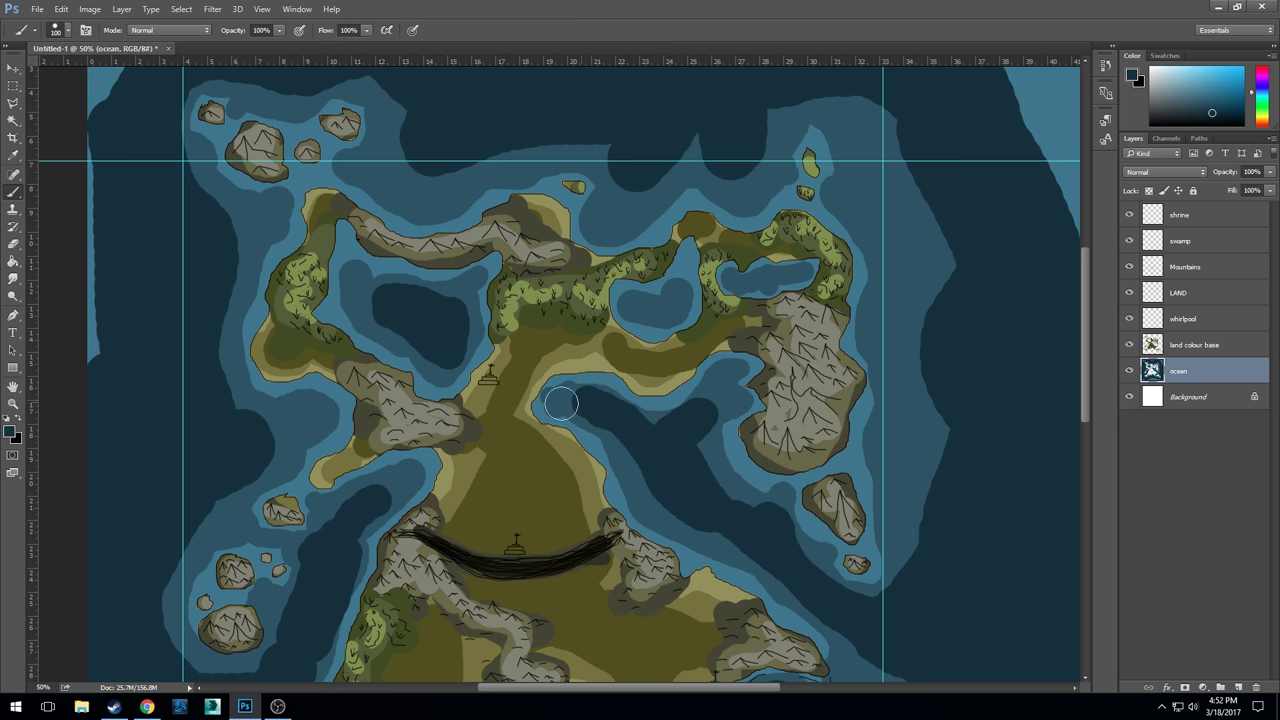
drag(712, 531, 746, 449)
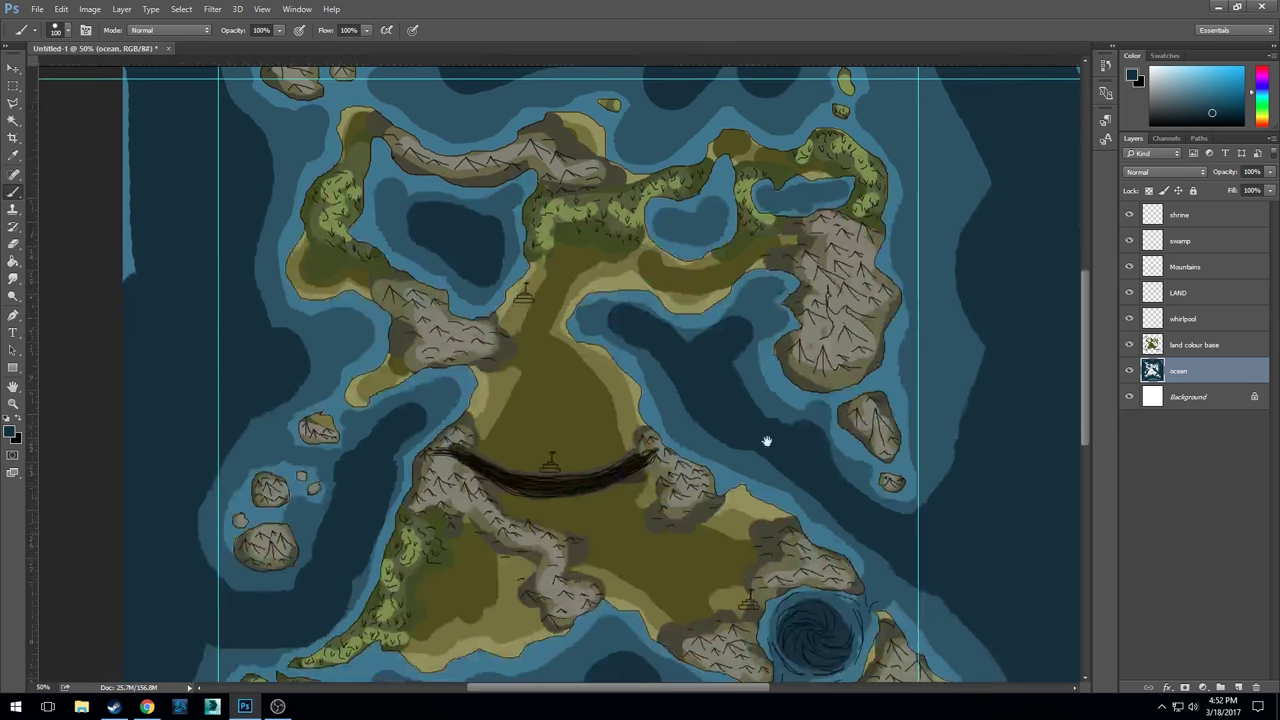
- Paint deep blue over the bands east, west and south of the island, then zoom out to 25%
mouse_move(974, 382)
mouse_down()
mouse_move(950, 484)
mouse_move(981, 113)
mouse_move(971, 63)
mouse_up()
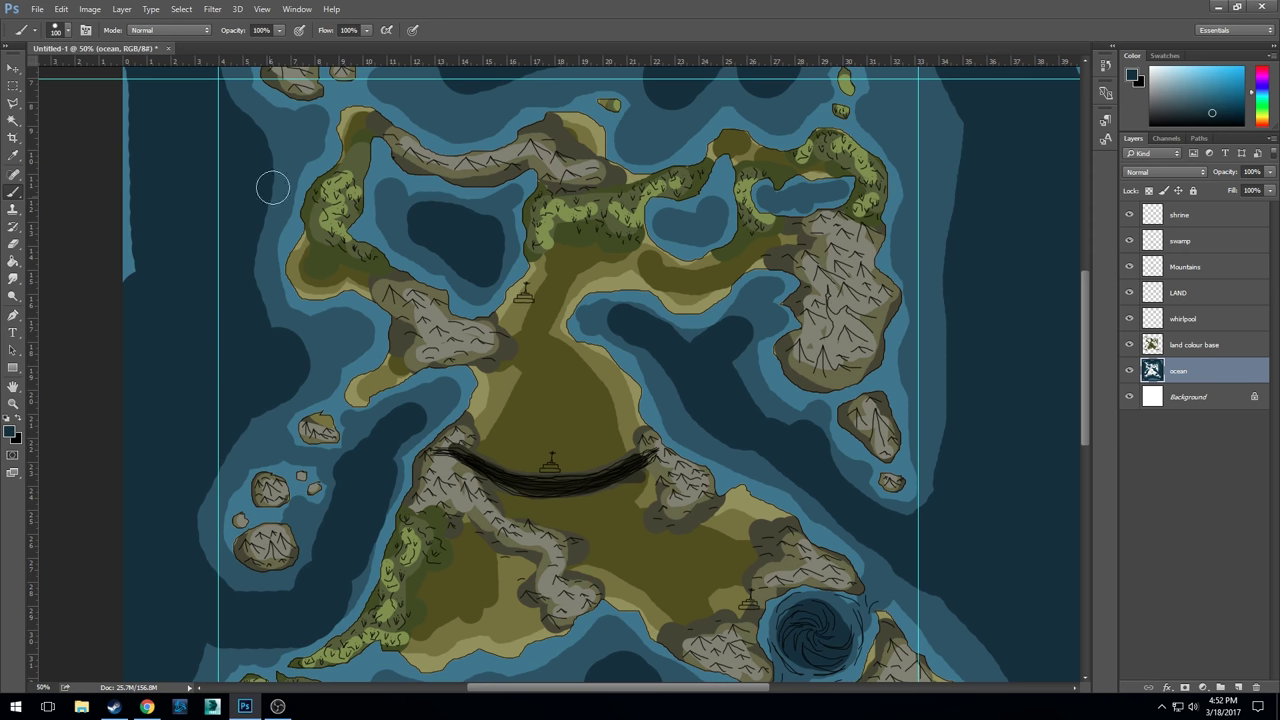
drag(245, 150, 260, 343)
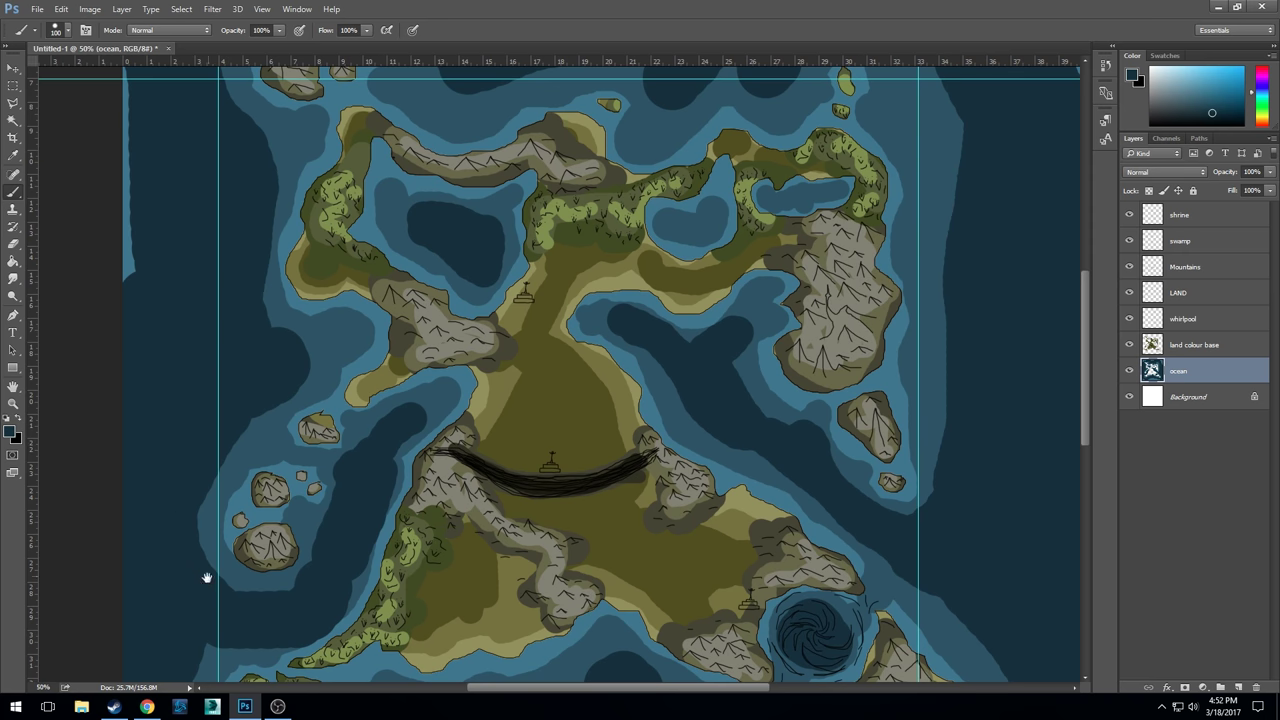
mouse_move(206, 574)
mouse_down()
mouse_move(226, 253)
mouse_move(208, 362)
mouse_move(286, 256)
mouse_move(305, 184)
mouse_move(450, 299)
mouse_move(535, 253)
mouse_move(631, 234)
mouse_move(694, 201)
mouse_move(671, 207)
mouse_move(659, 241)
mouse_move(692, 210)
mouse_move(758, 269)
mouse_move(801, 276)
mouse_move(837, 248)
mouse_move(824, 269)
mouse_move(845, 329)
mouse_move(838, 258)
mouse_move(861, 320)
mouse_move(918, 358)
mouse_up()
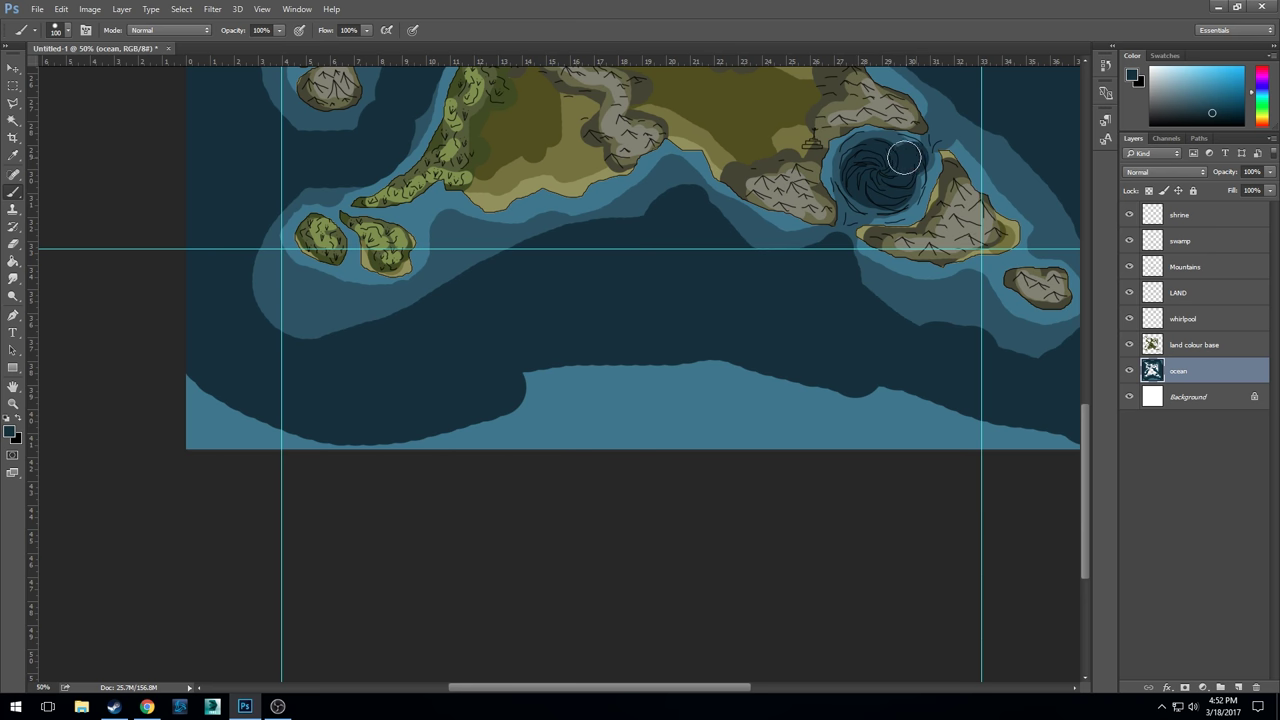
mouse_move(851, 296)
mouse_down()
mouse_move(928, 334)
mouse_move(1082, 360)
mouse_up()
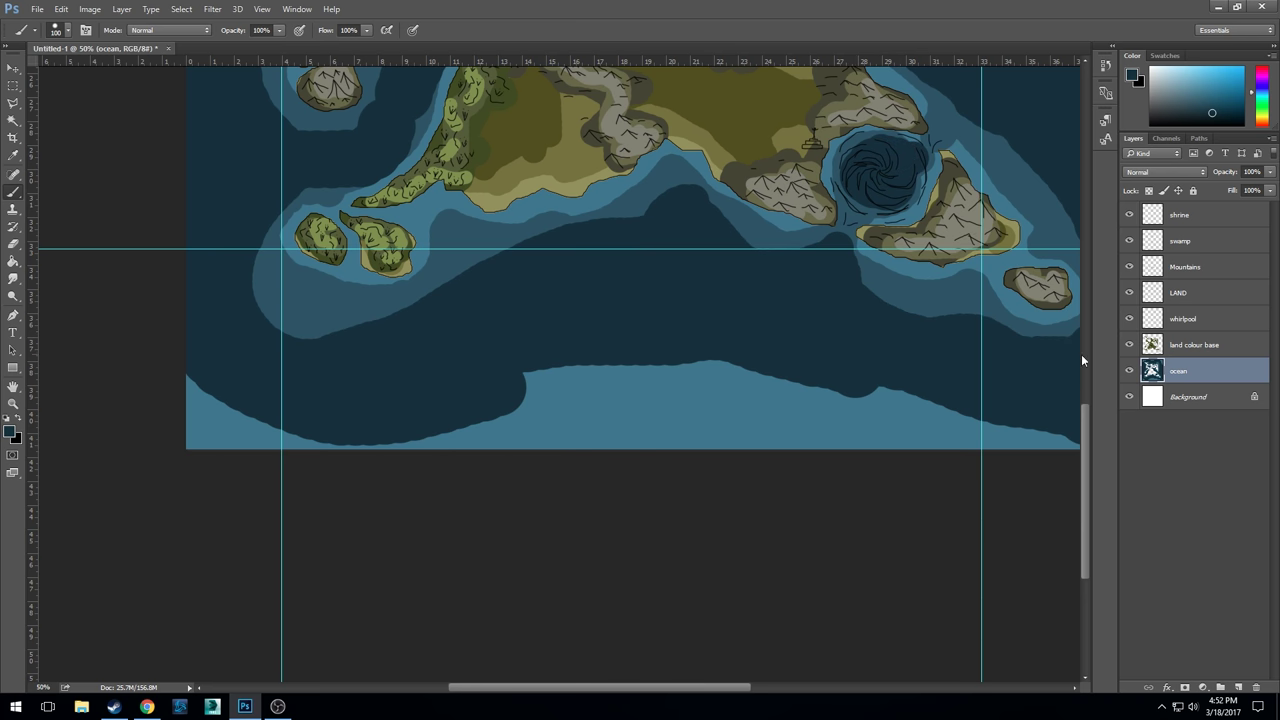
drag(757, 325, 597, 443)
mouse_move(943, 422)
mouse_down()
mouse_move(933, 361)
mouse_move(900, 321)
mouse_up()
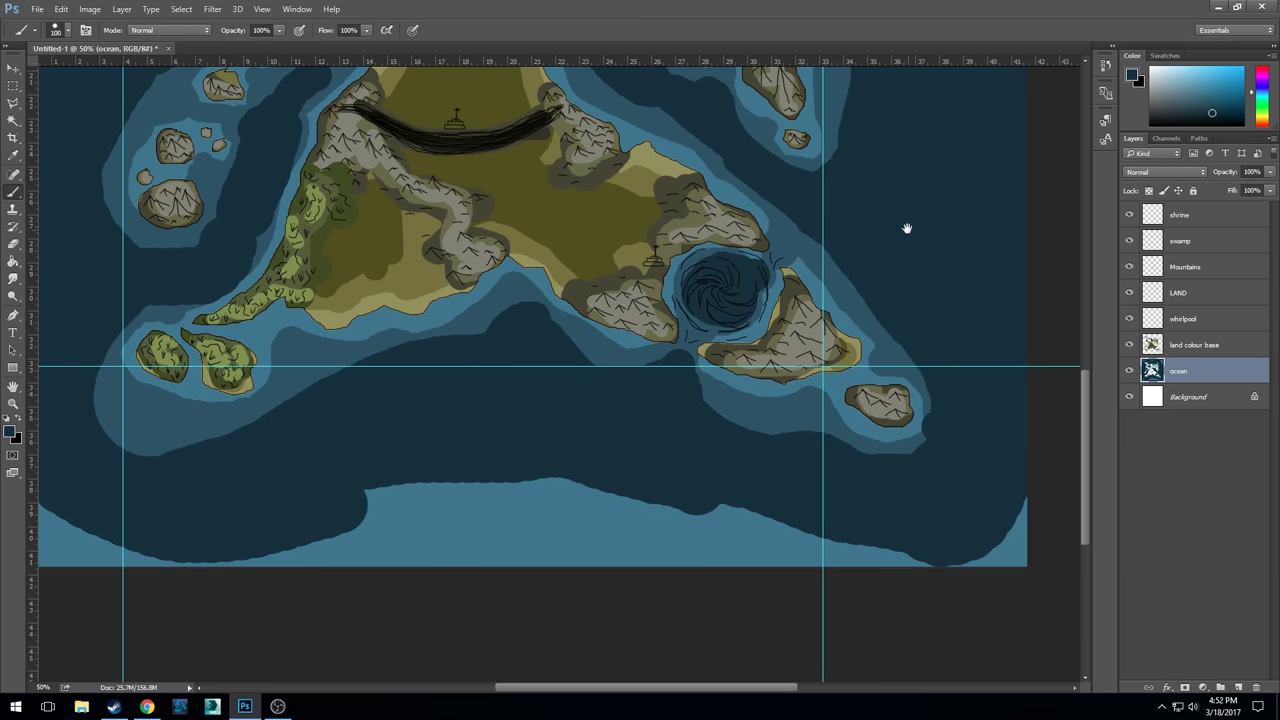
drag(906, 226, 945, 388)
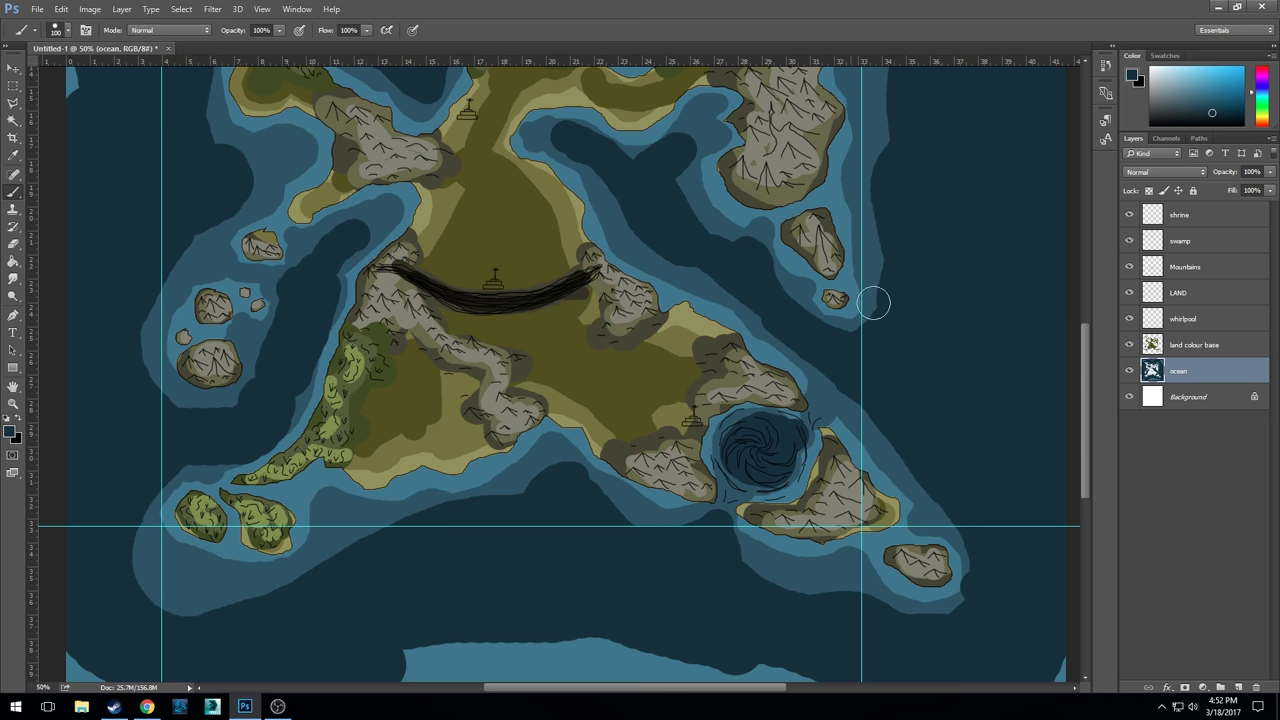
key(ctrl+minus)
key(ctrl+minus)
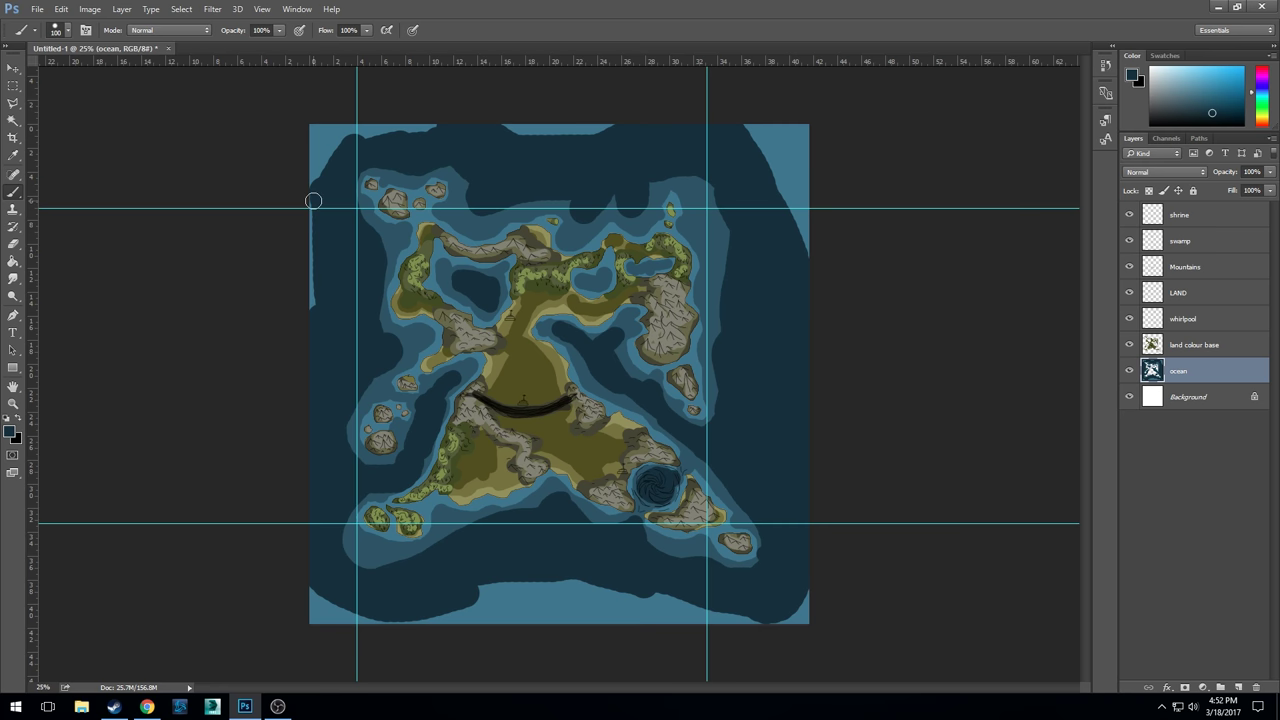
- Enlarge the brush to 600, paint navy over the pale canvas border, then reselect the ocean layer
key(bracketright)
key(bracketright)
key(bracketright)
key(bracketright)
key(bracketright)
key(bracketright)
key(bracketright)
key(bracketright)
mouse_move(411, 91)
mouse_down()
mouse_move(314, 117)
mouse_move(295, 159)
mouse_move(292, 304)
mouse_move(348, 274)
mouse_move(418, 103)
mouse_move(778, 132)
mouse_move(814, 245)
mouse_move(827, 406)
mouse_move(809, 591)
mouse_move(779, 629)
mouse_move(534, 612)
mouse_move(387, 636)
mouse_move(251, 543)
mouse_up()
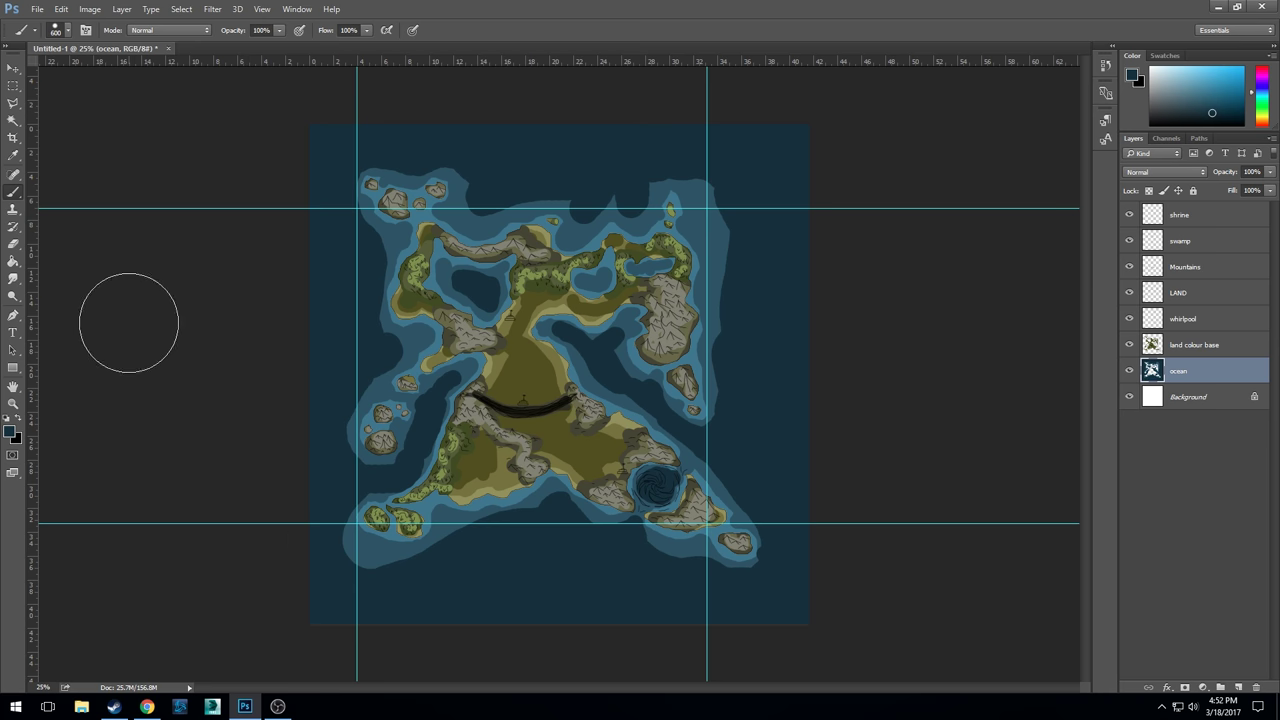
click(13, 67)
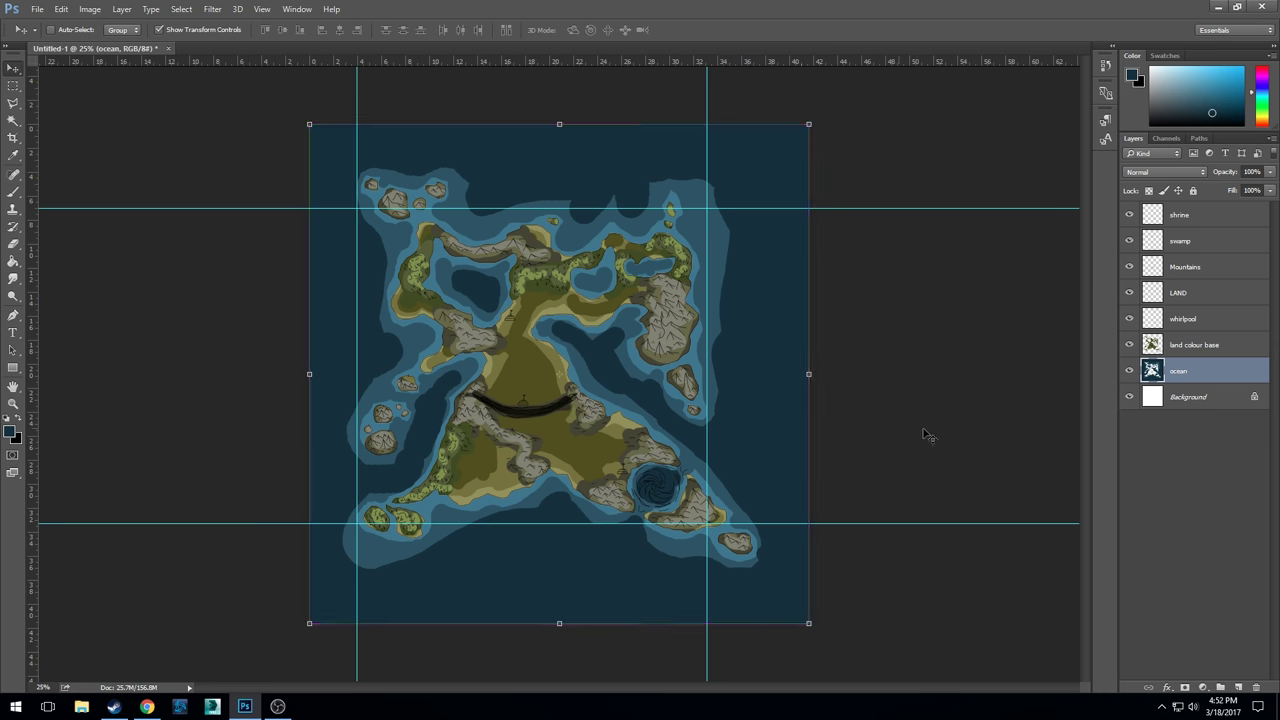
key(ctrl+plus)
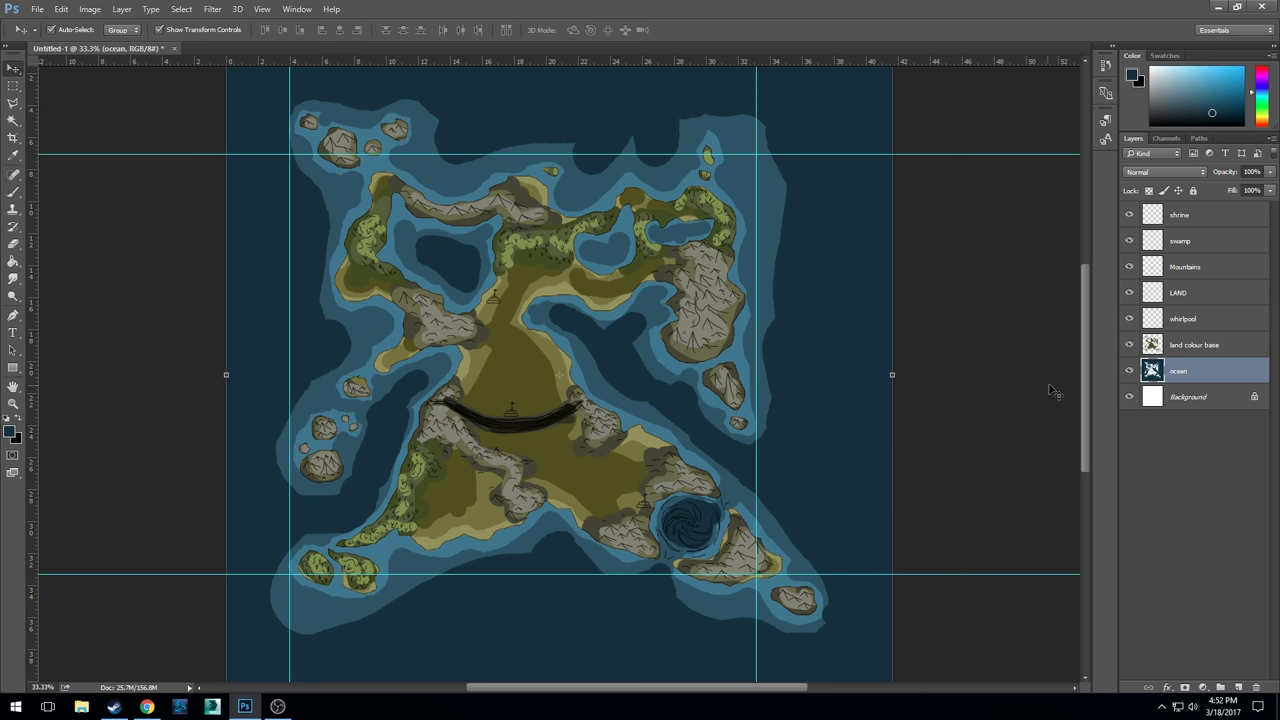
click(1211, 344)
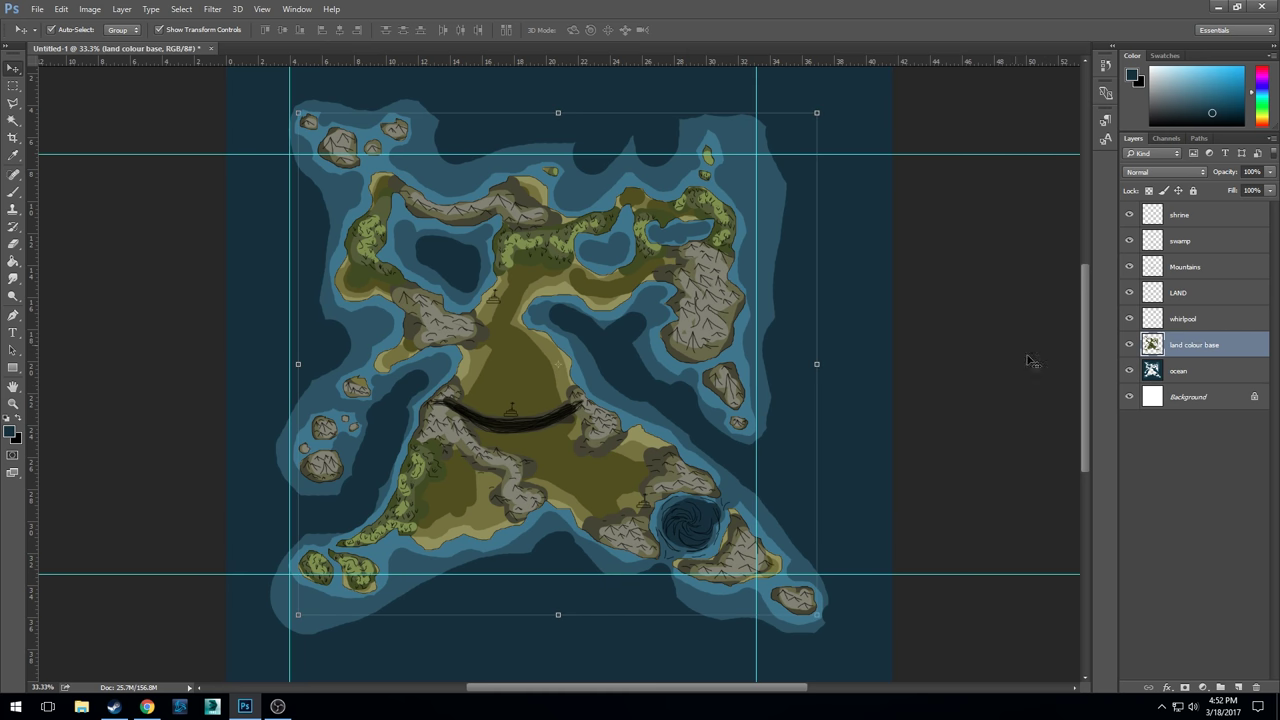
click(1185, 373)
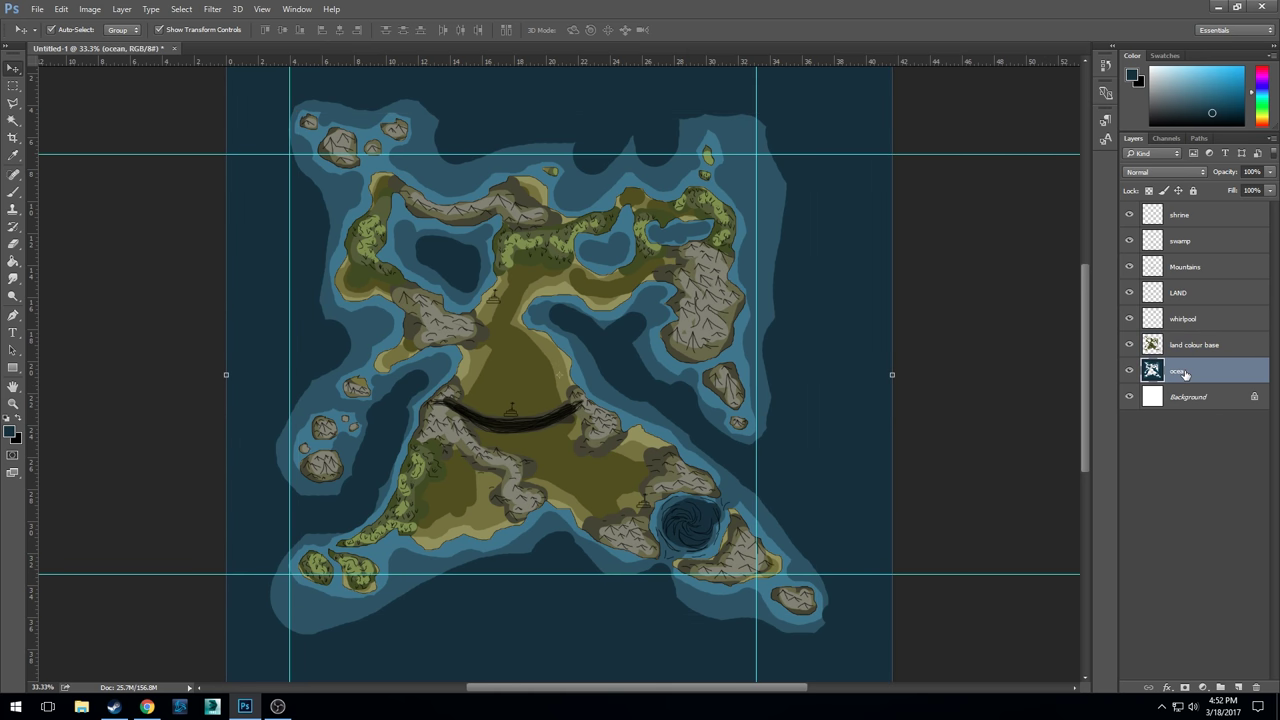
click(212, 9)
- Apply a Gaussian Blur of radius 12.7 pixels to the ocean layer
mouse_move(277, 160)
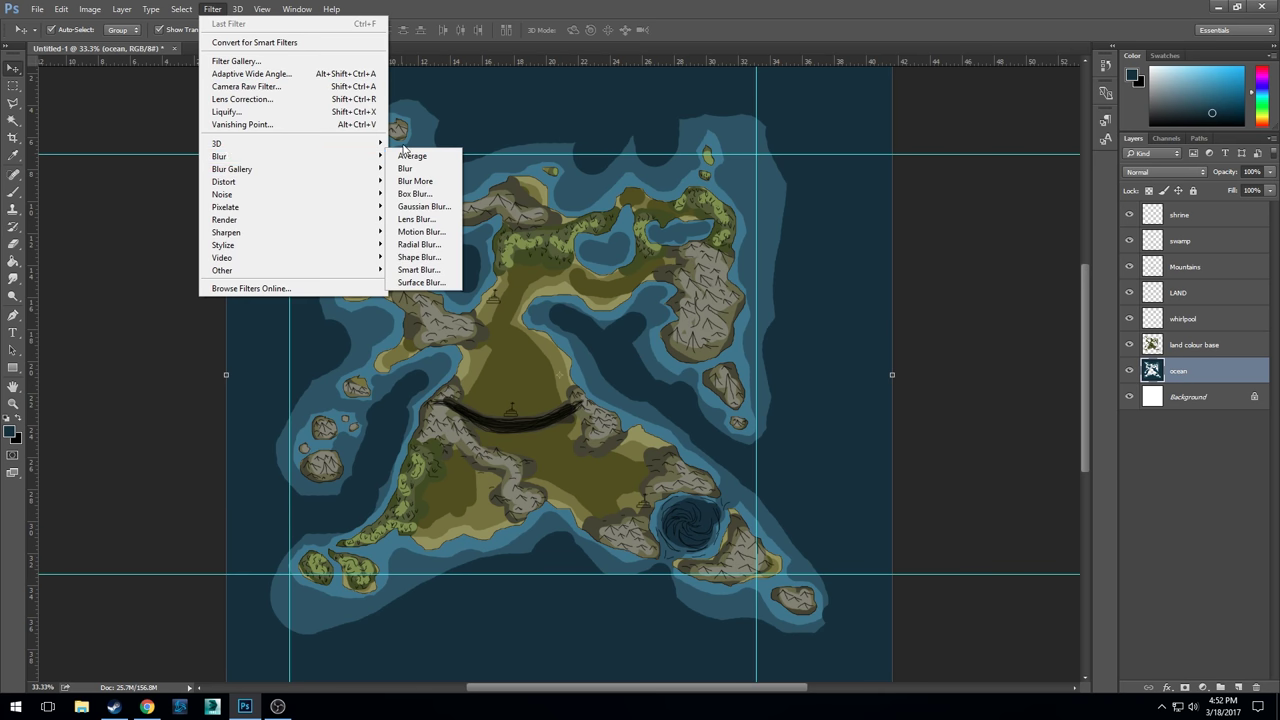
click(424, 206)
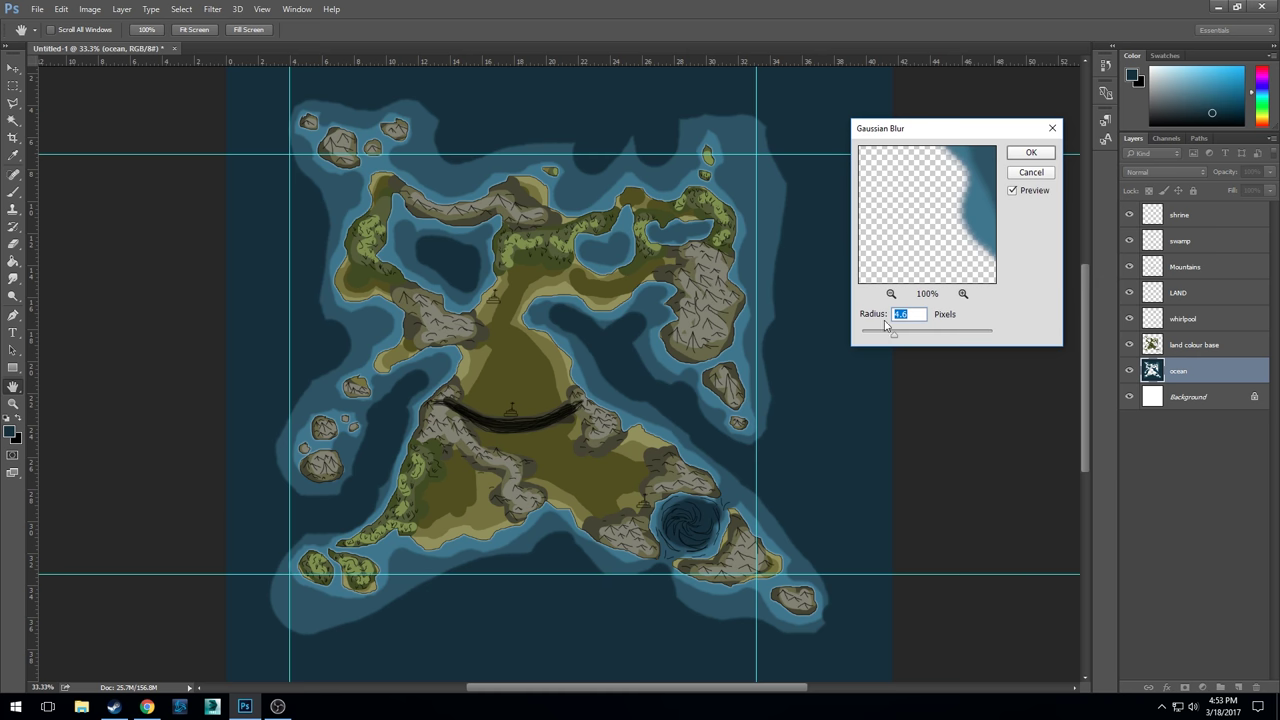
click(913, 335)
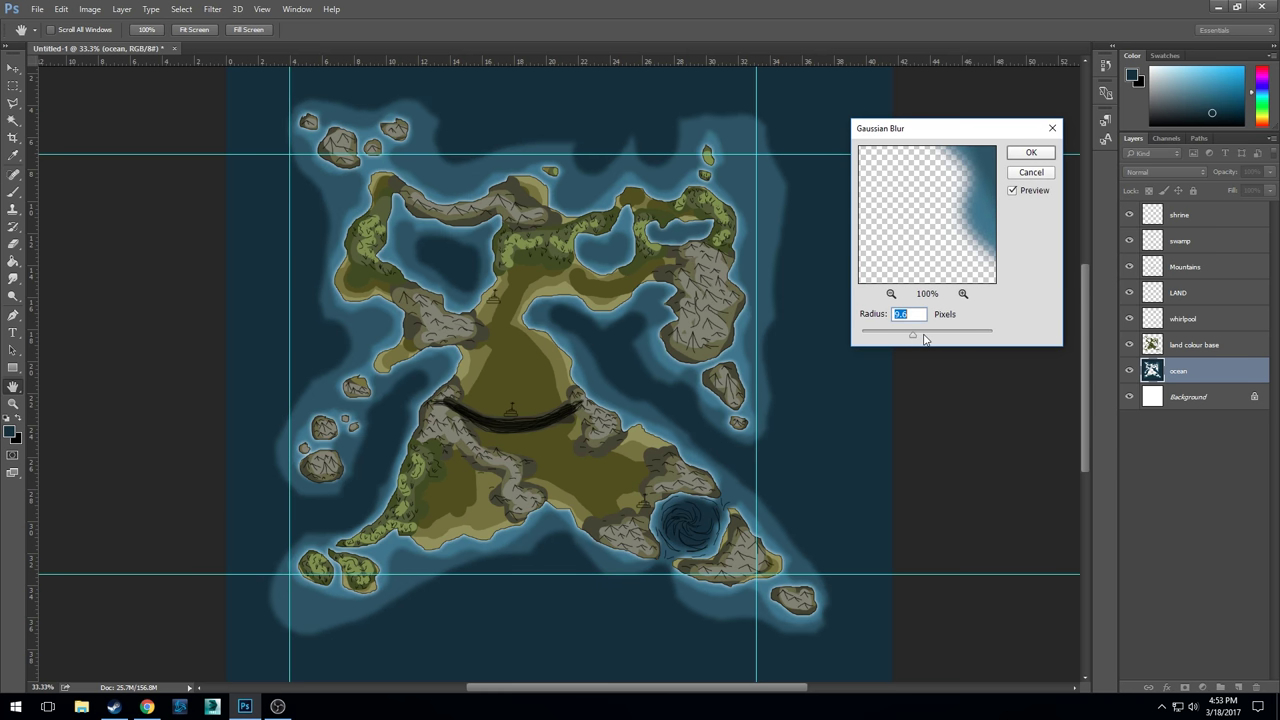
click(924, 336)
click(916, 336)
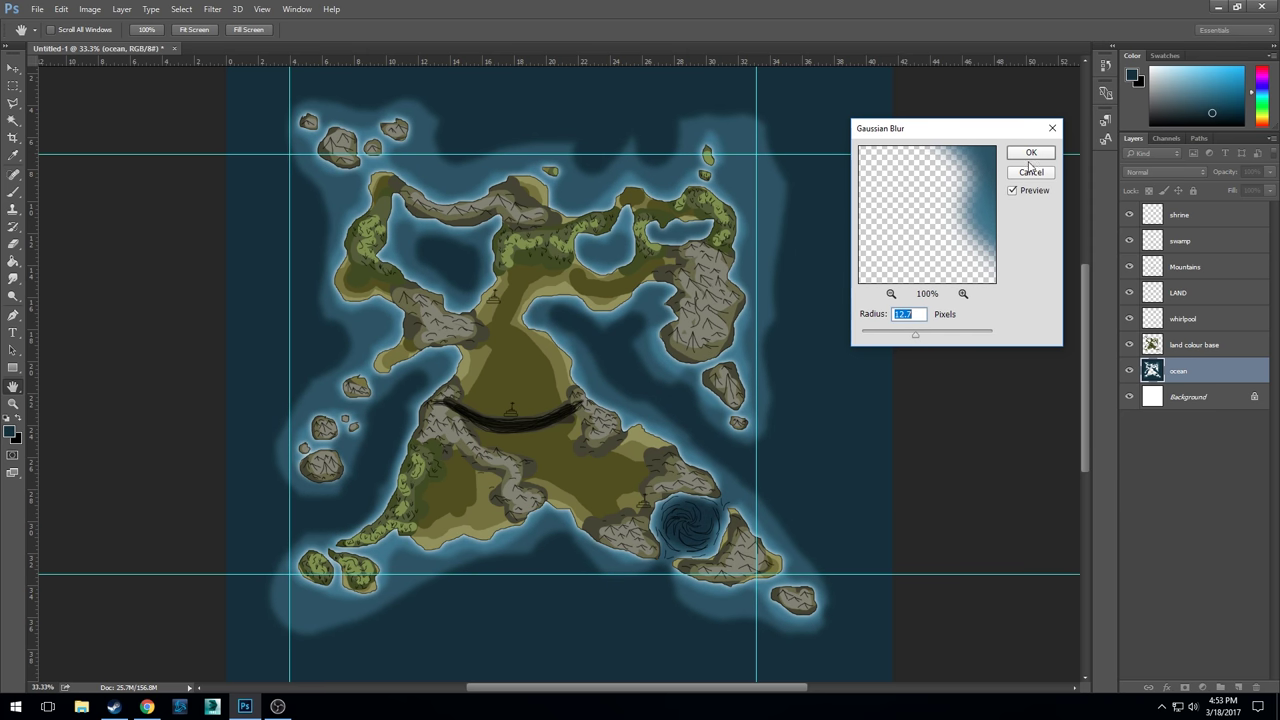
click(1030, 155)
click(90, 9)
- Colorize the ocean with Hue/Saturation at Hue 184, Saturation 39 and slightly lower Lightness
mouse_move(110, 46)
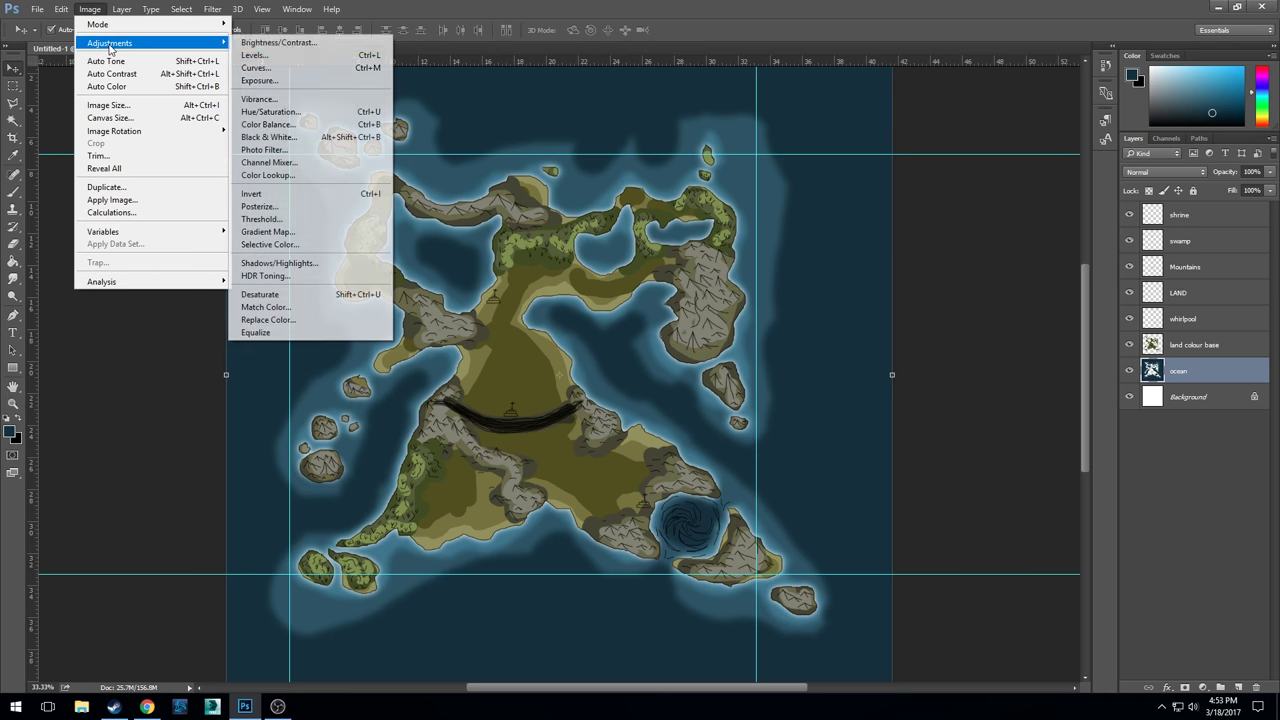
click(300, 111)
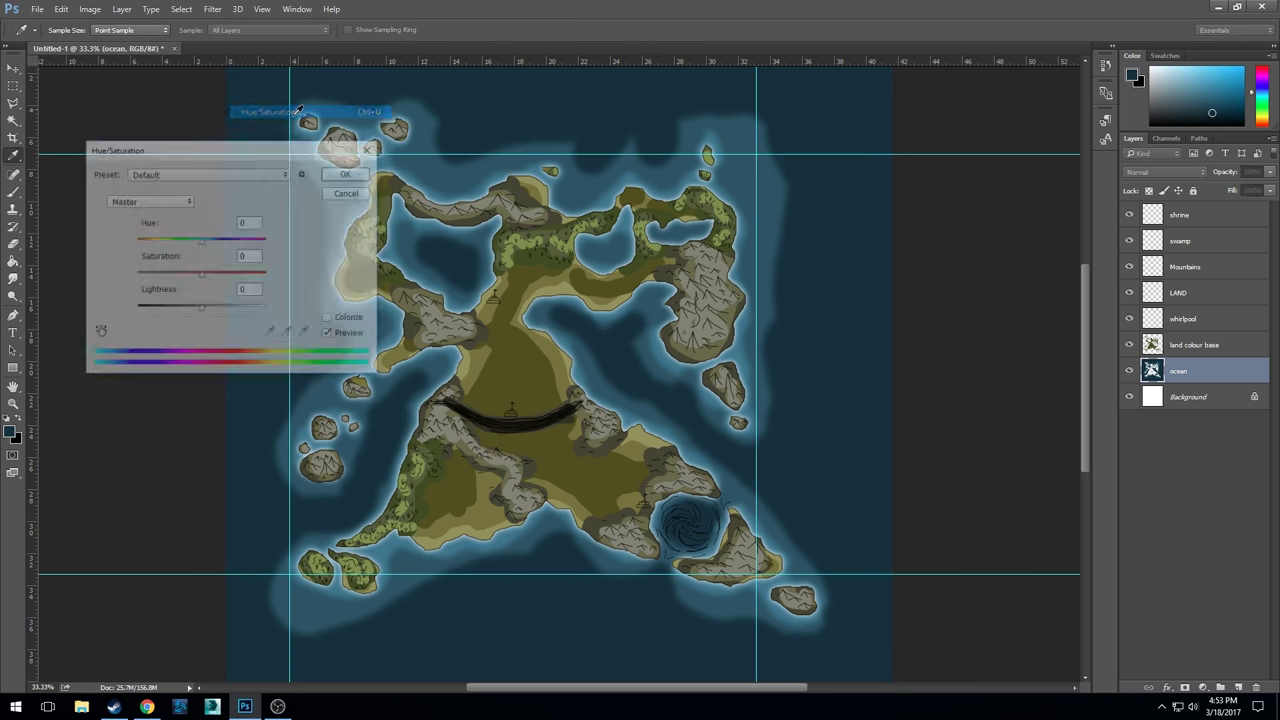
click(331, 319)
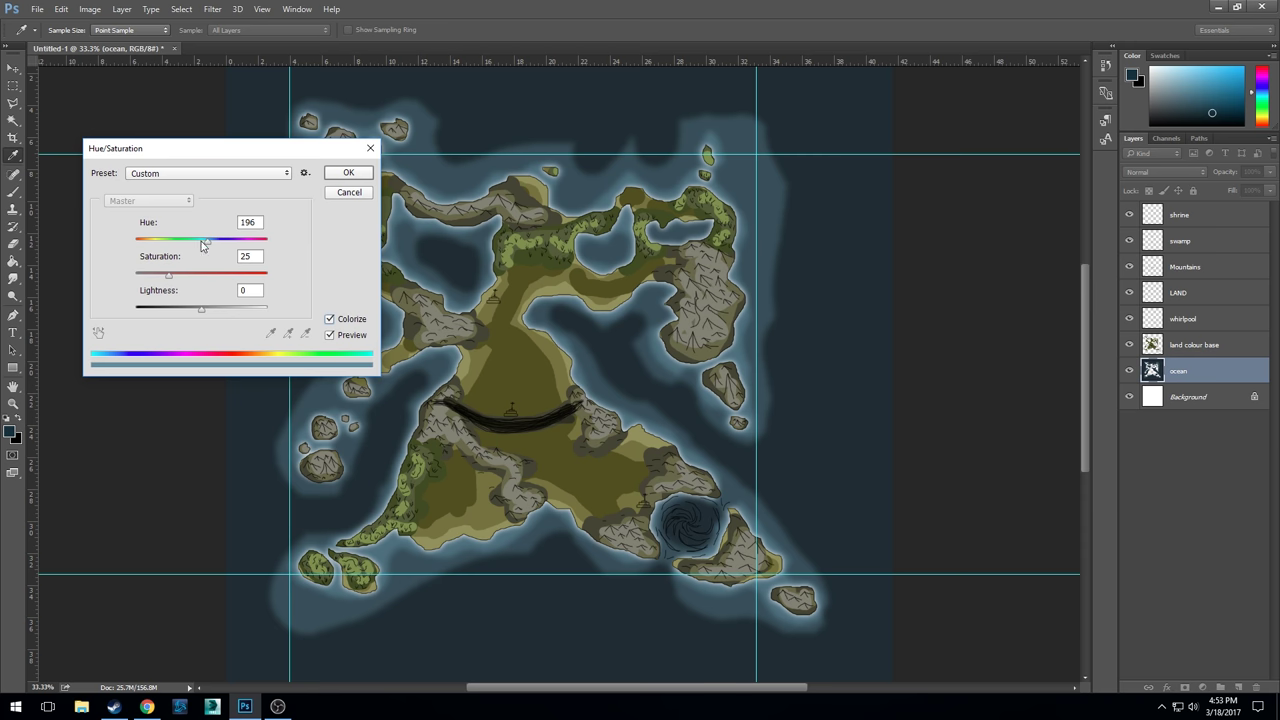
drag(168, 275, 181, 280)
drag(207, 243, 203, 246)
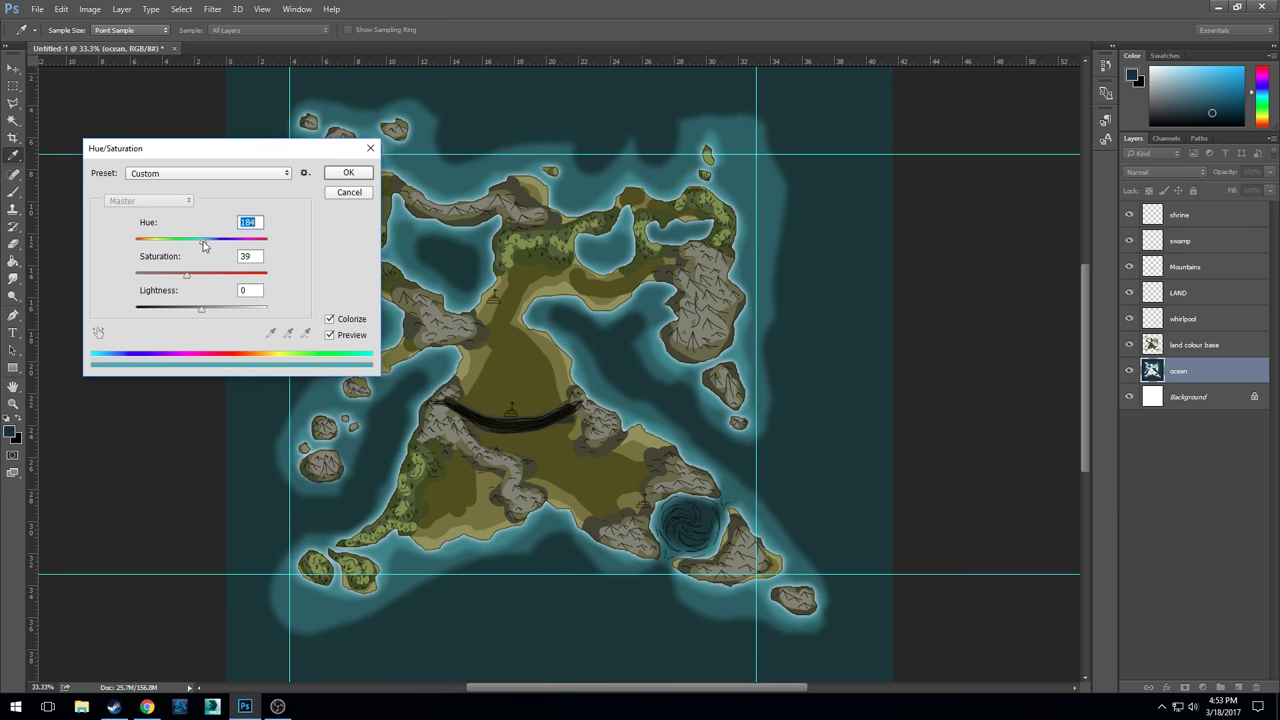
drag(199, 314, 201, 316)
click(346, 175)
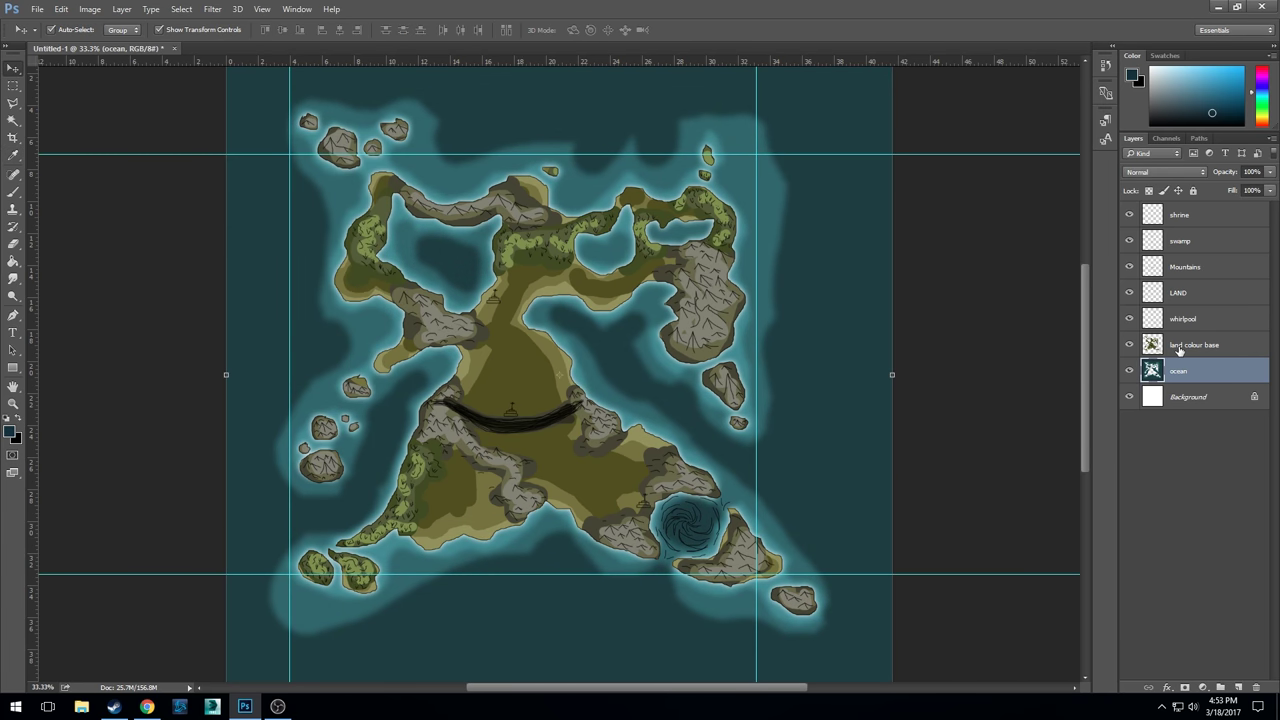
click(1179, 349)
click(212, 9)
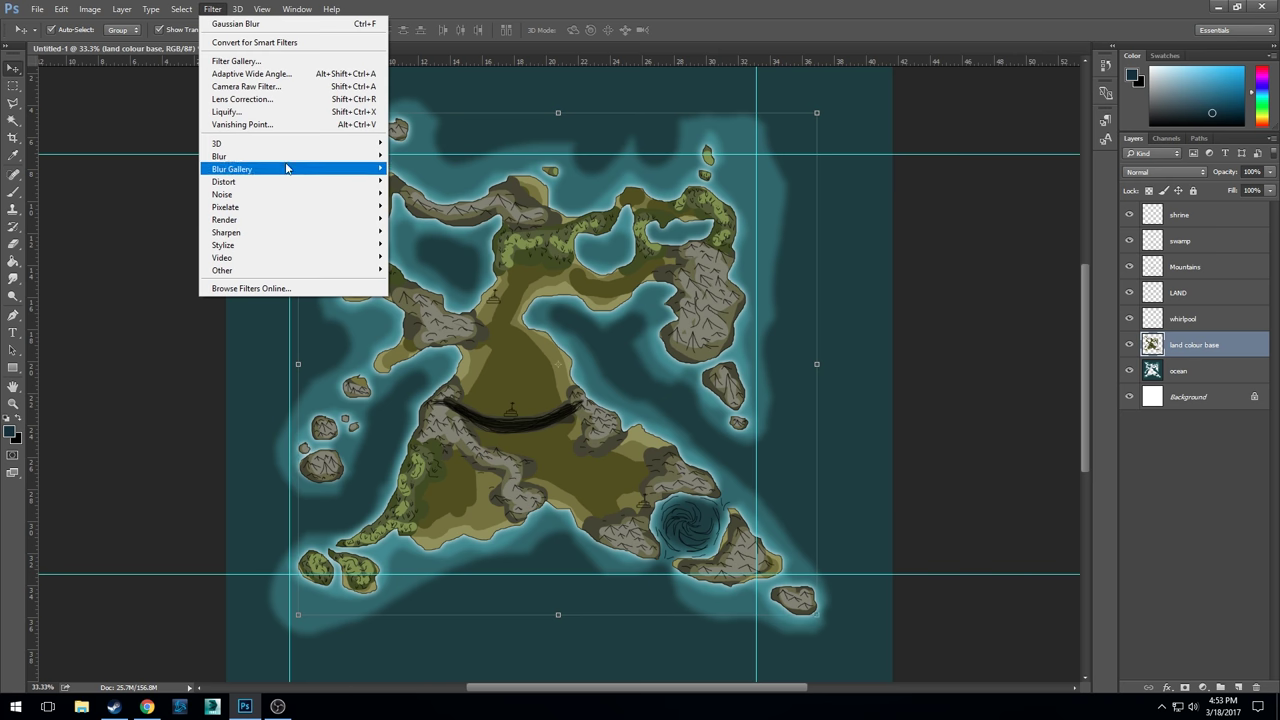
mouse_move(288, 157)
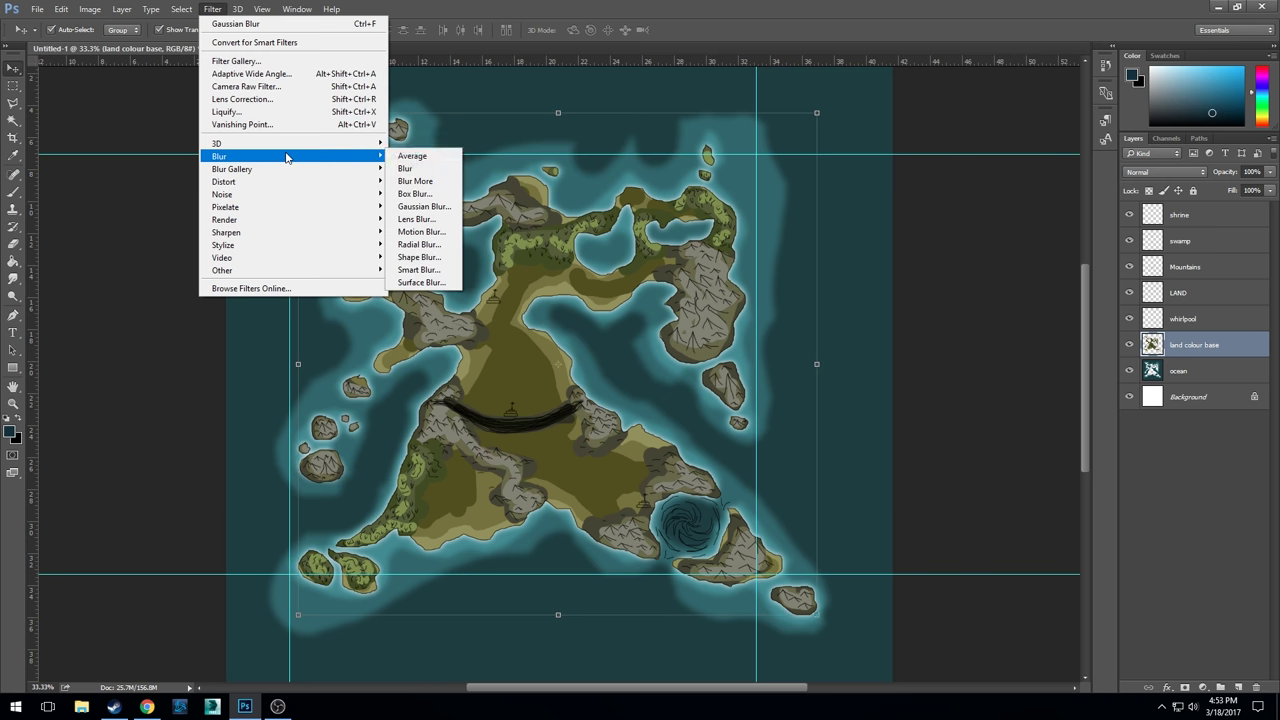
click(449, 220)
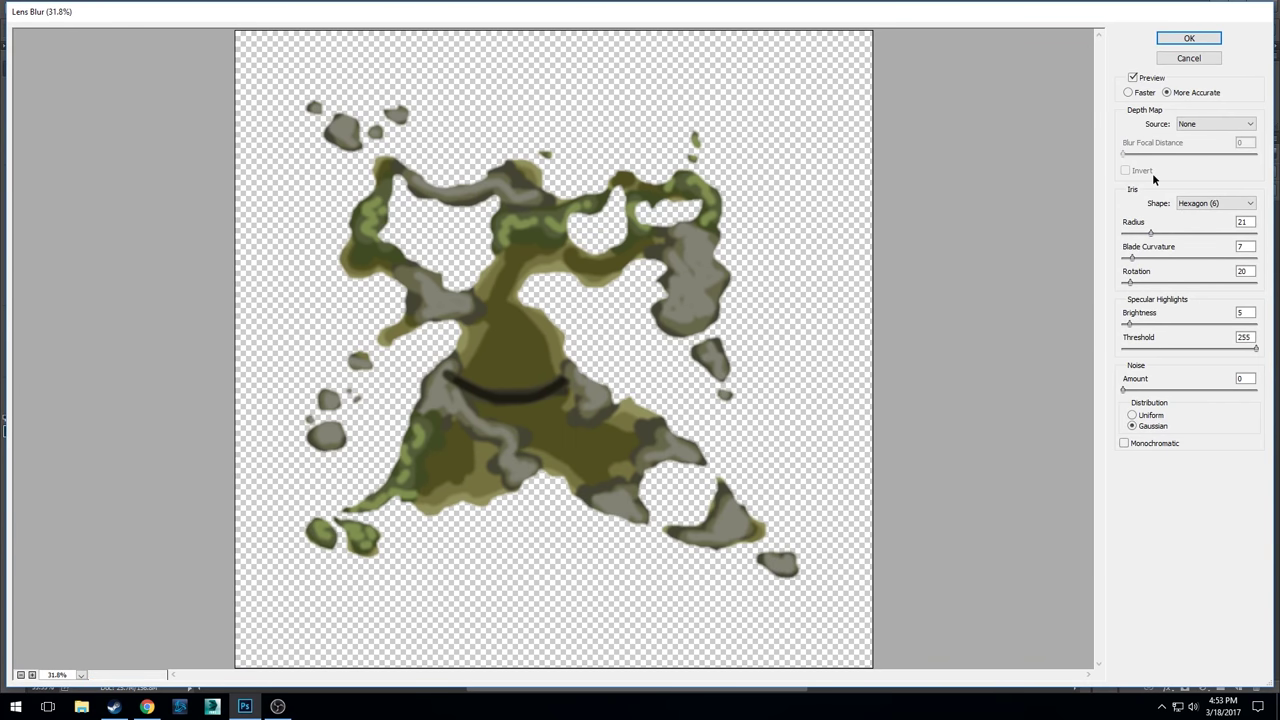
click(1176, 234)
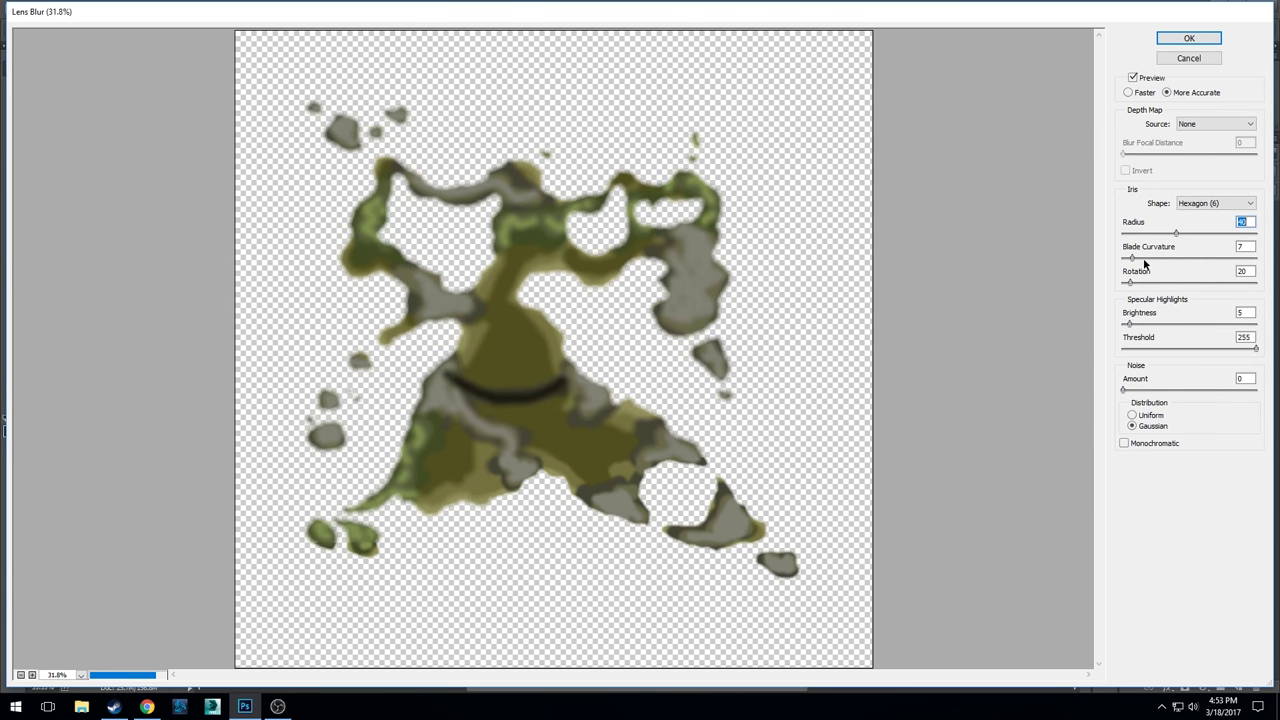
click(1144, 258)
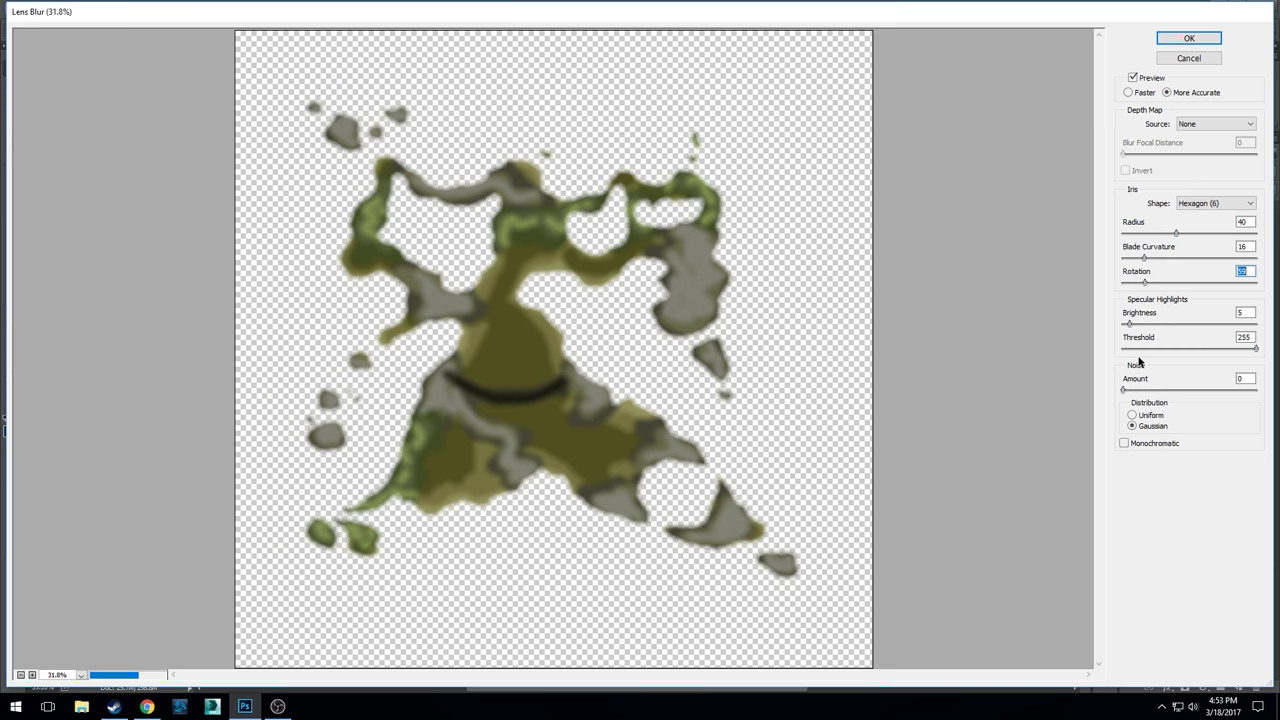
click(1187, 40)
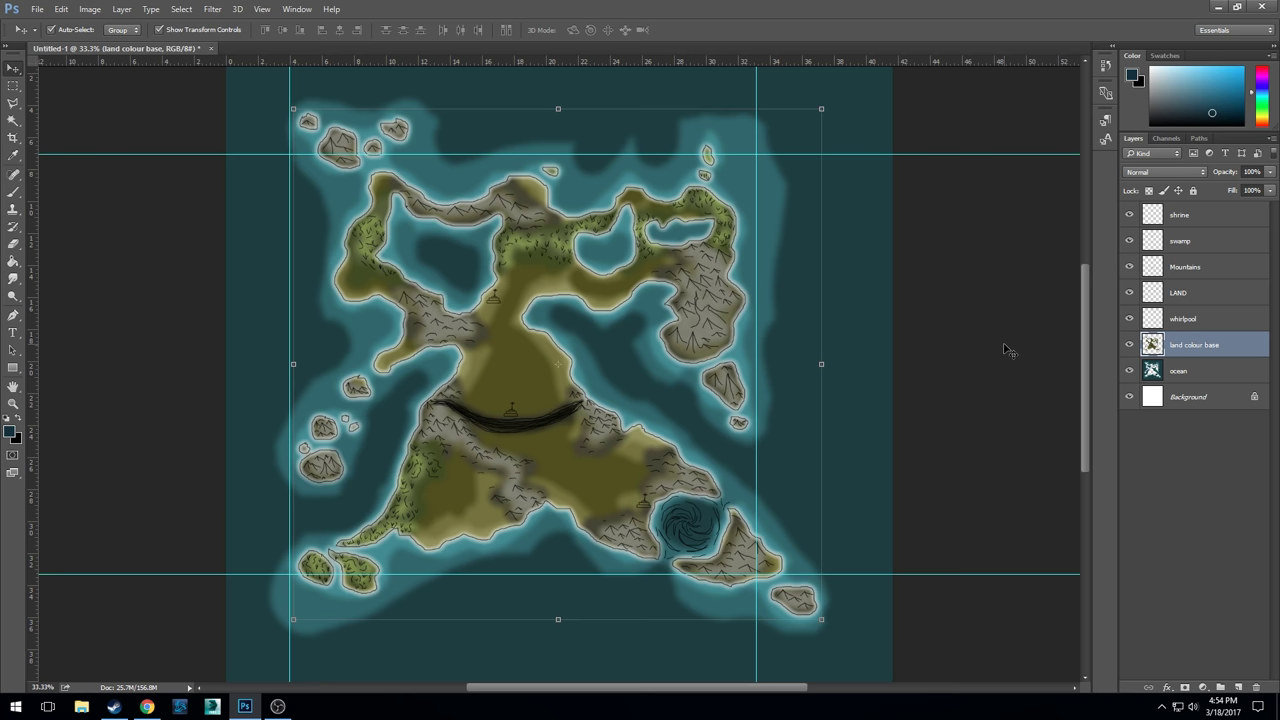
key(ctrl+z)
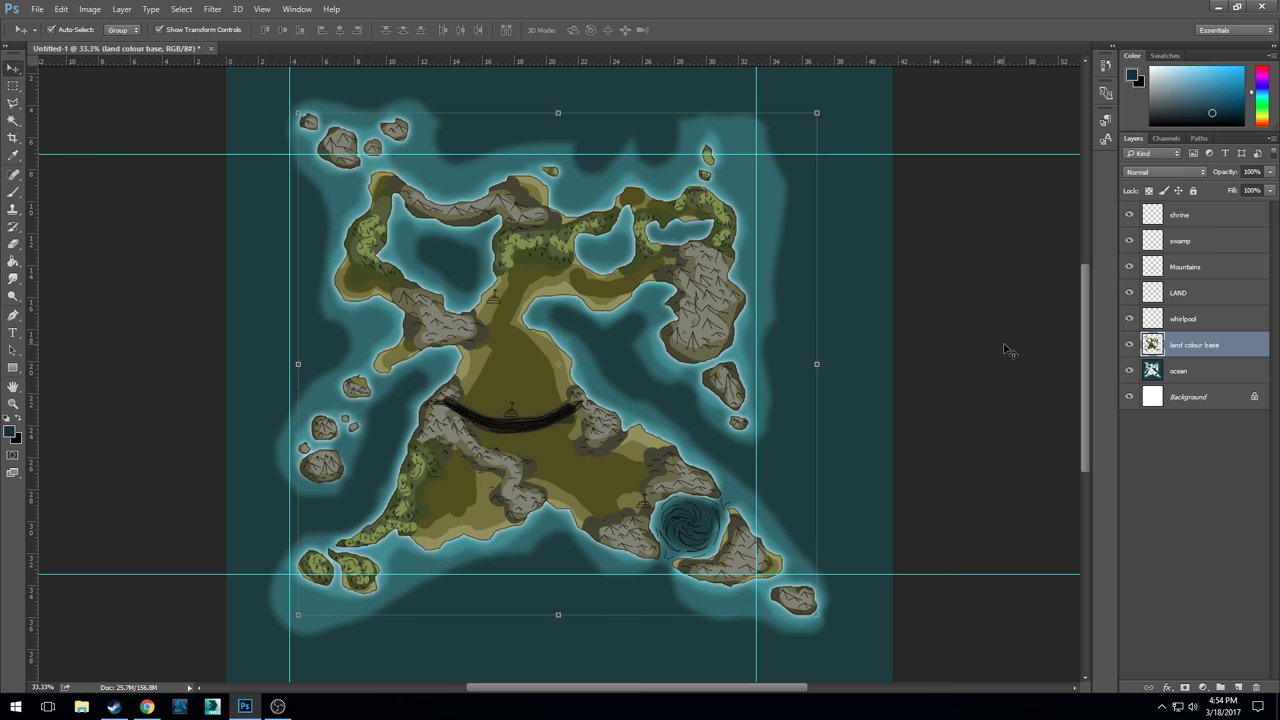
- Apply a plain Blur filter to the land colour base layer
click(212, 9)
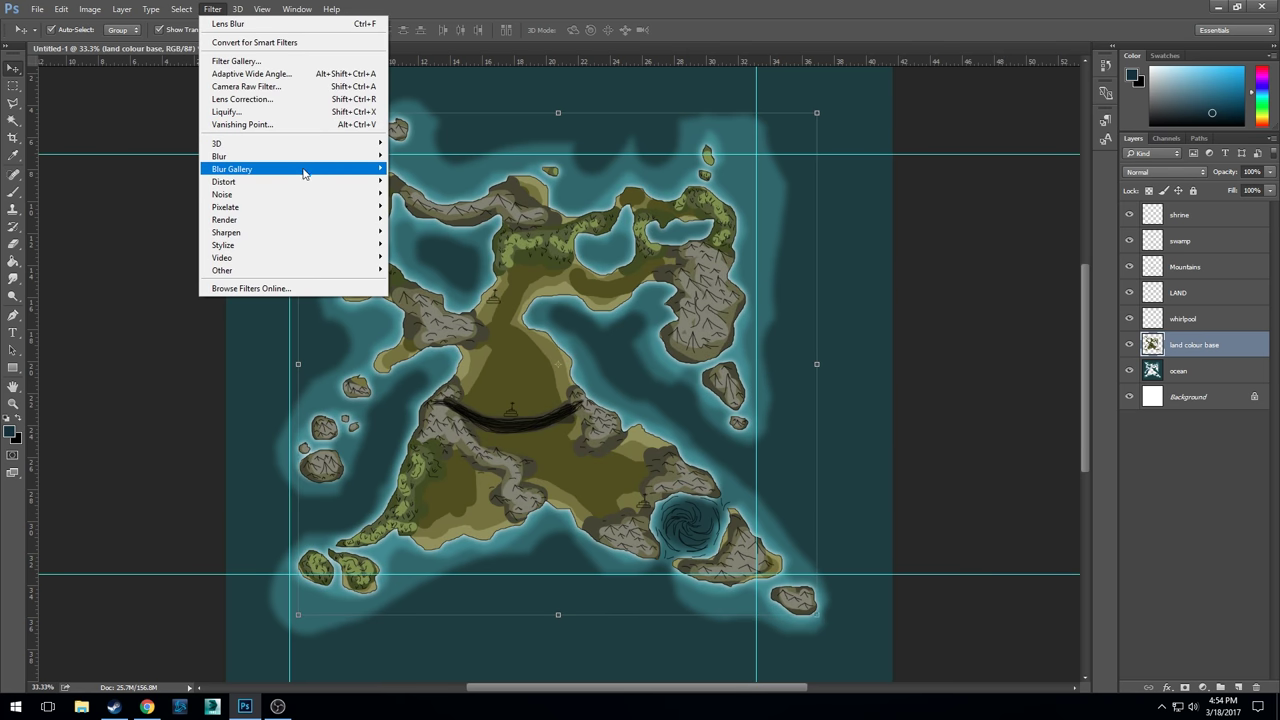
mouse_move(302, 160)
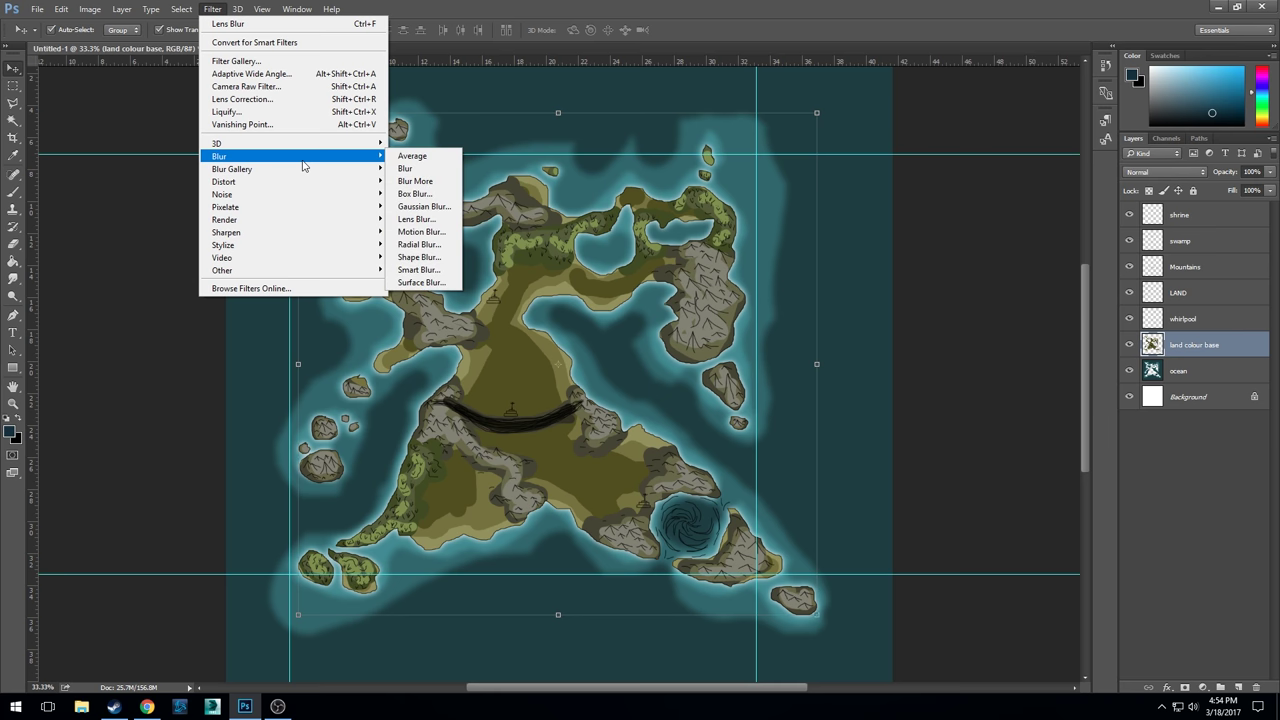
click(432, 168)
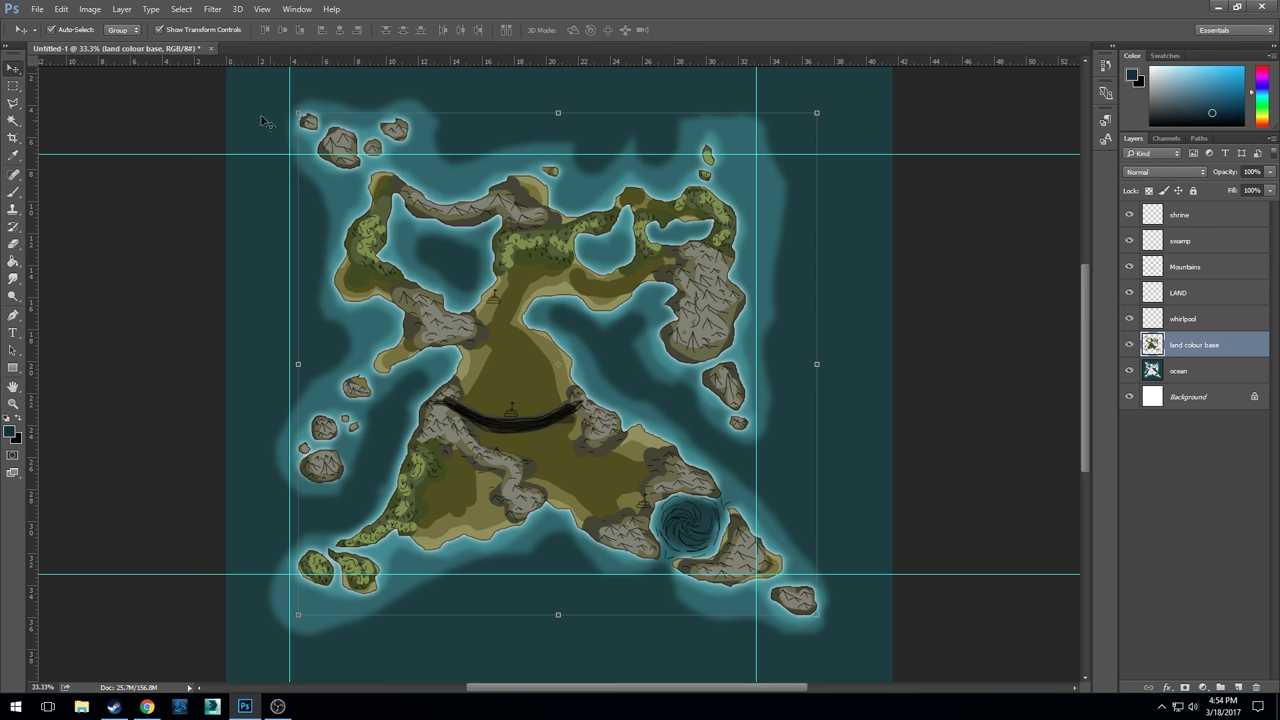
- Apply a Surface Blur with radius 45 and threshold 94 to the land colour base
click(204, 10)
mouse_move(292, 160)
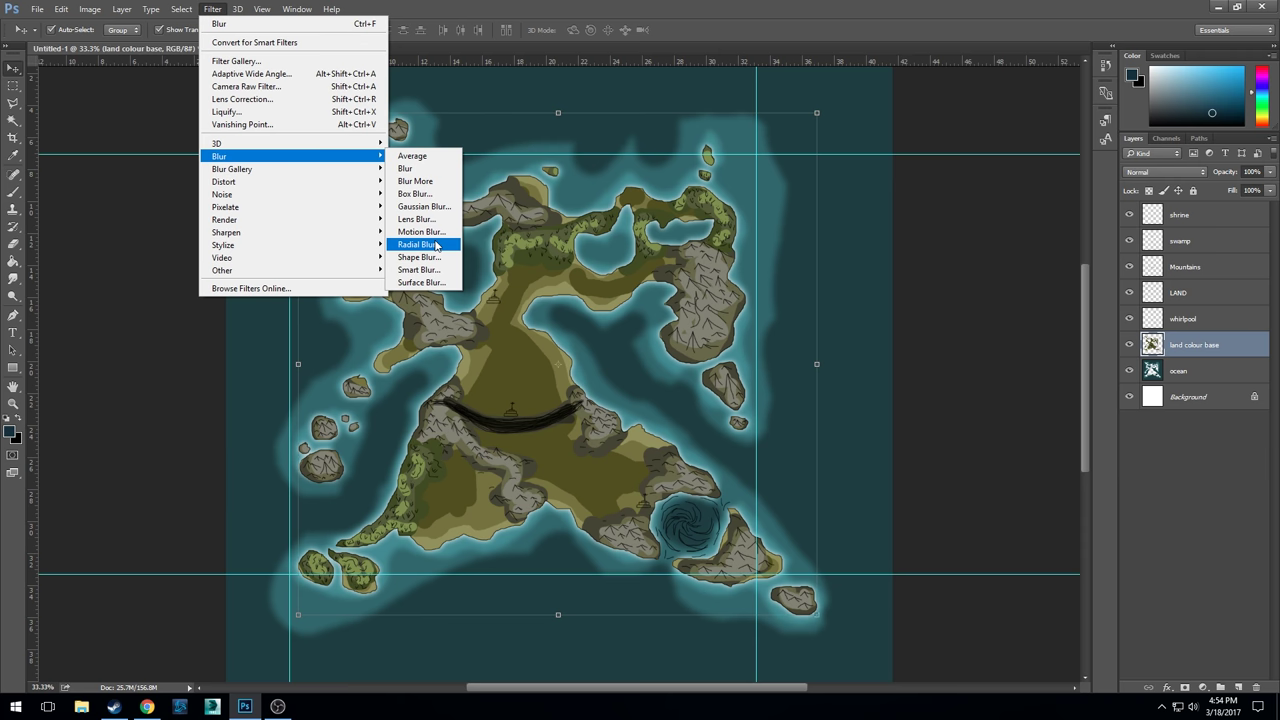
click(421, 282)
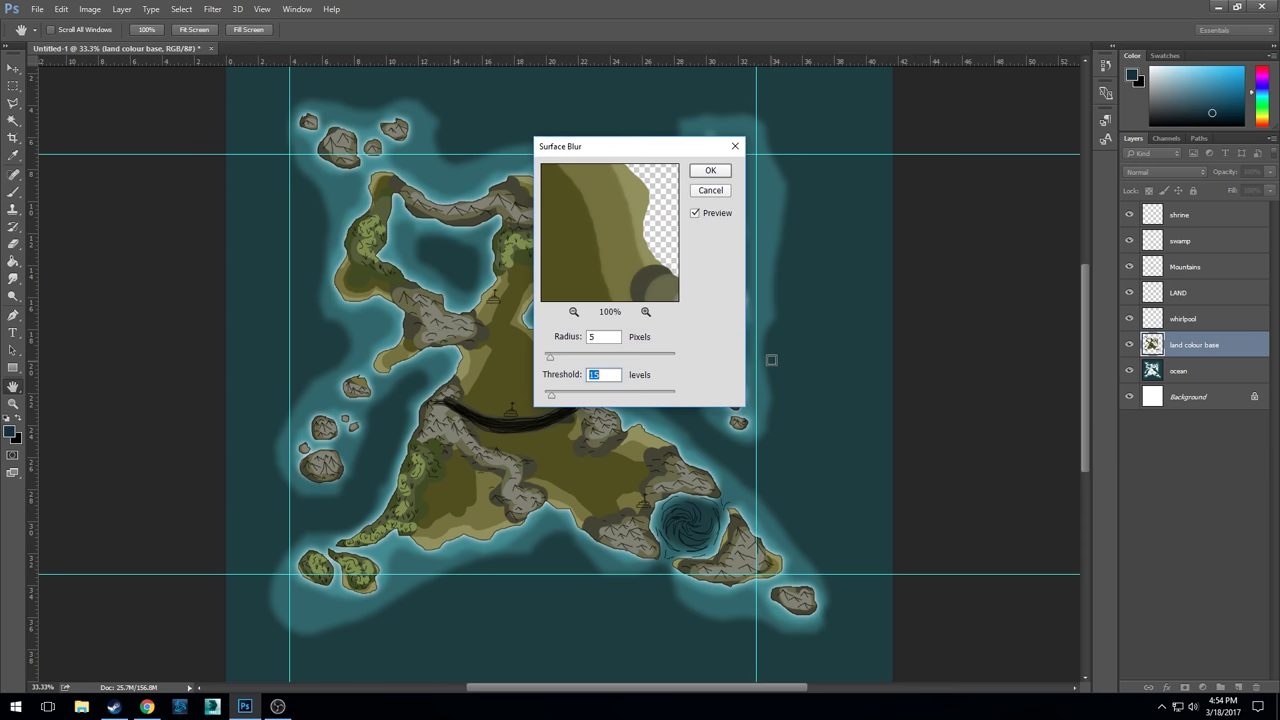
click(597, 355)
click(592, 396)
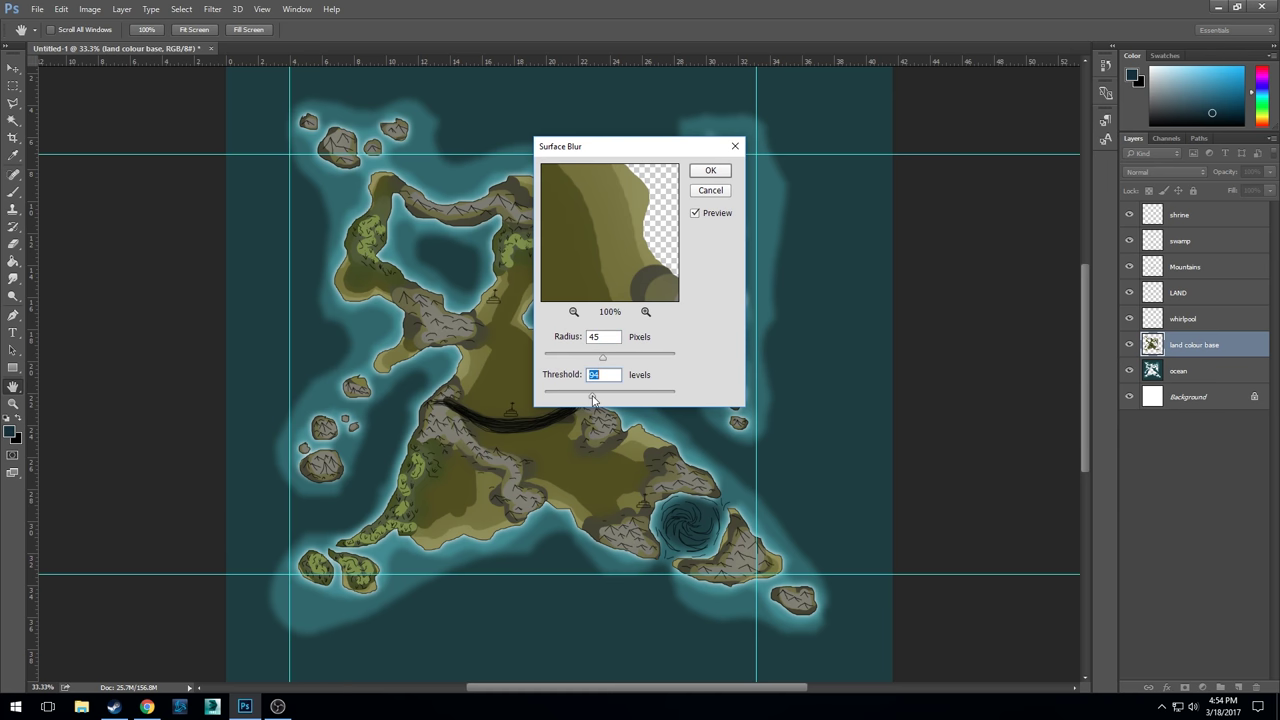
click(708, 174)
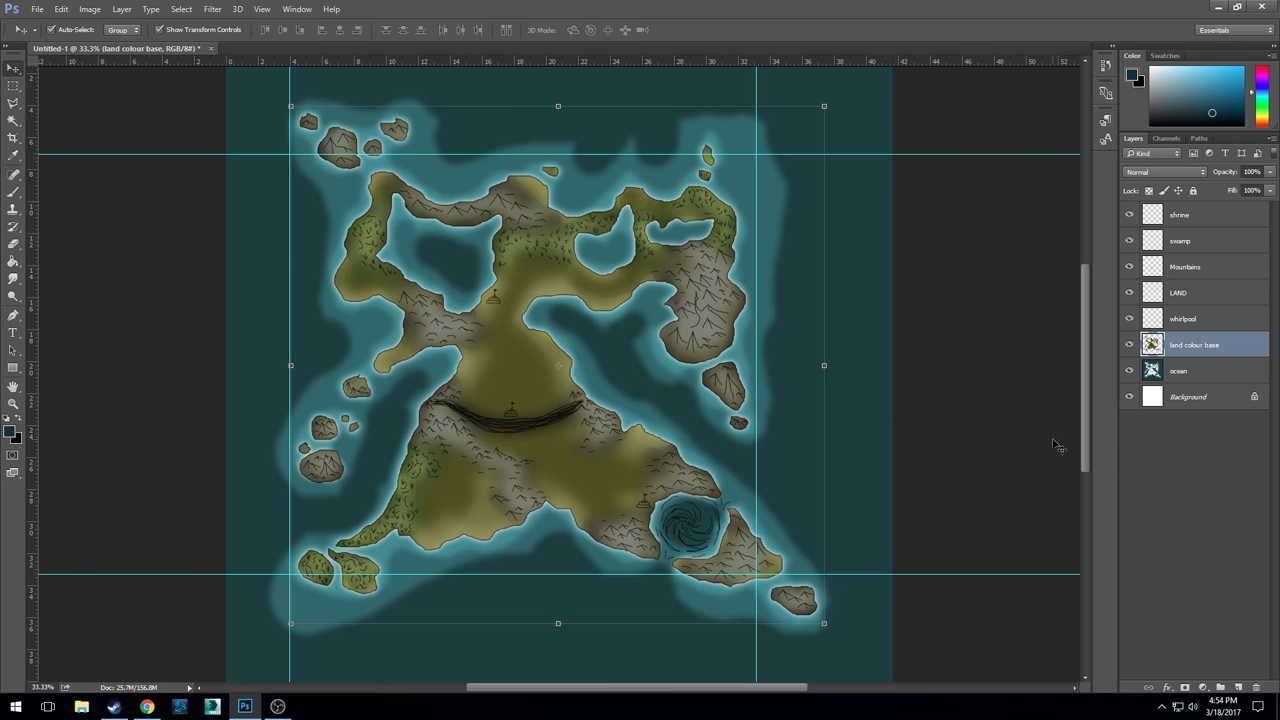
click(1186, 371)
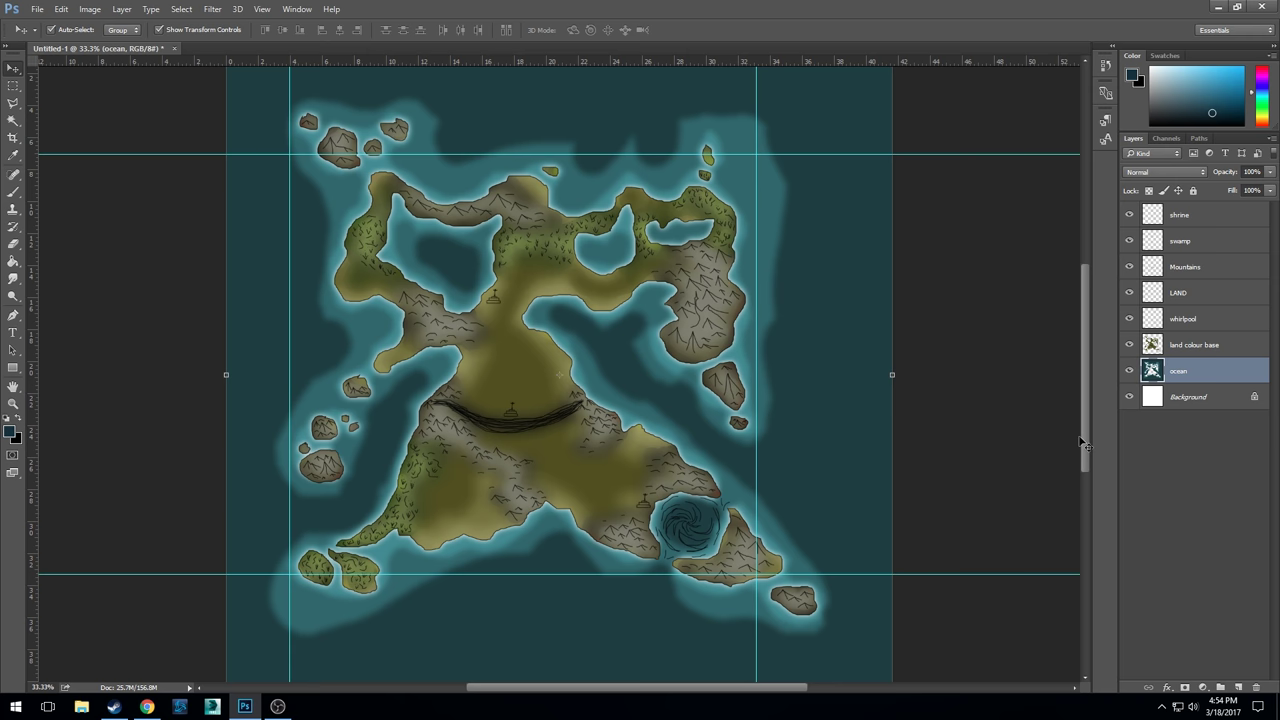
- Reapply the last Surface Blur to the ocean layer and bring up the Open dialog
click(212, 9)
click(240, 20)
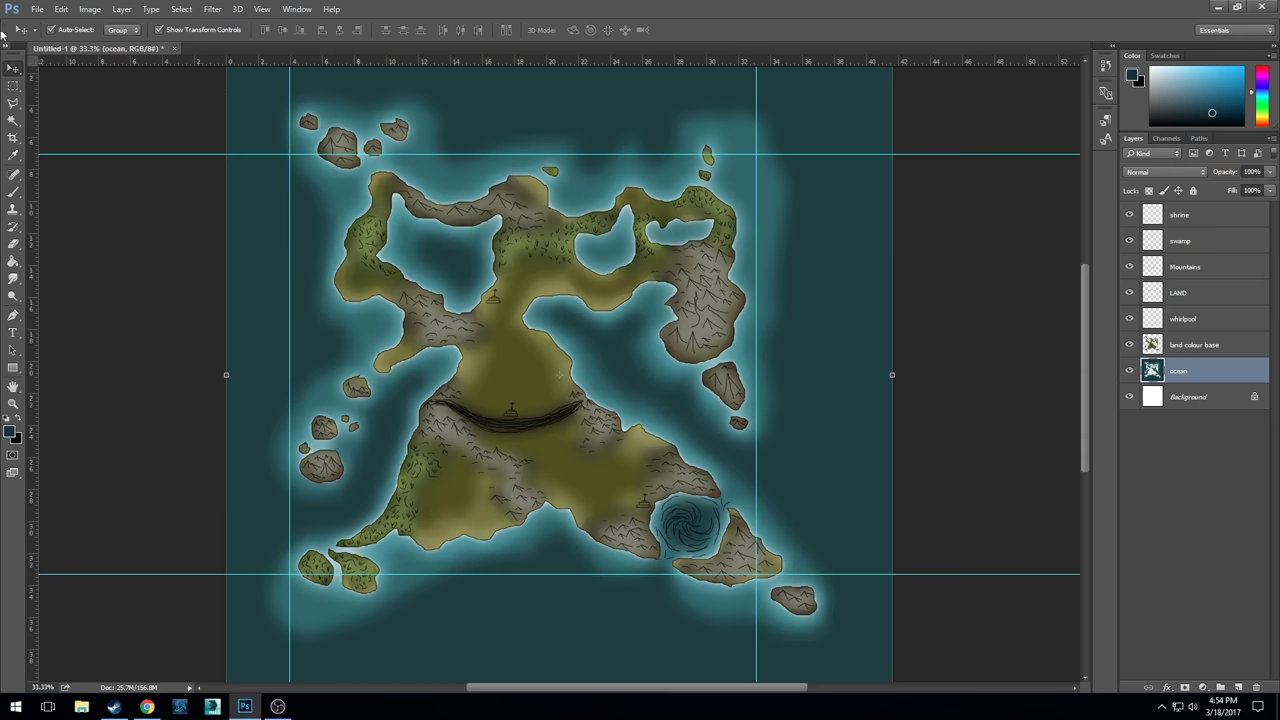
click(37, 9)
click(48, 37)
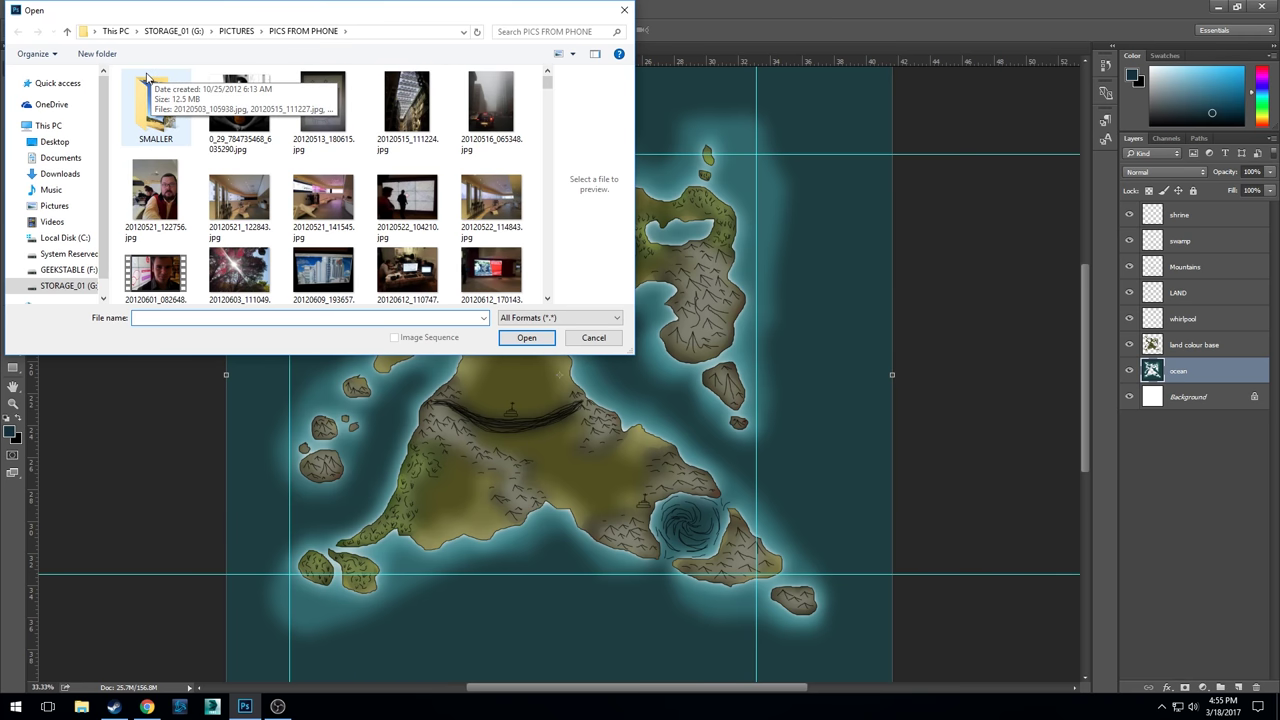
- Open a portrait image from the Desktop, then close it again
click(54, 141)
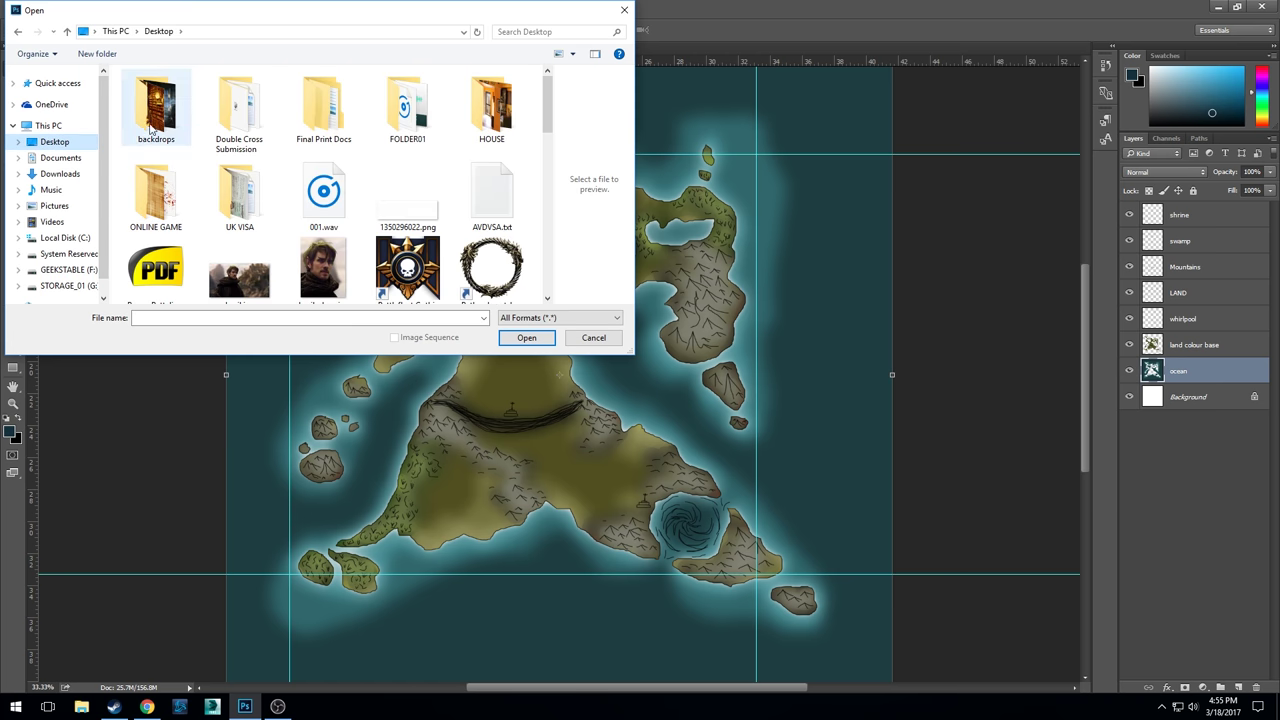
double_click(317, 258)
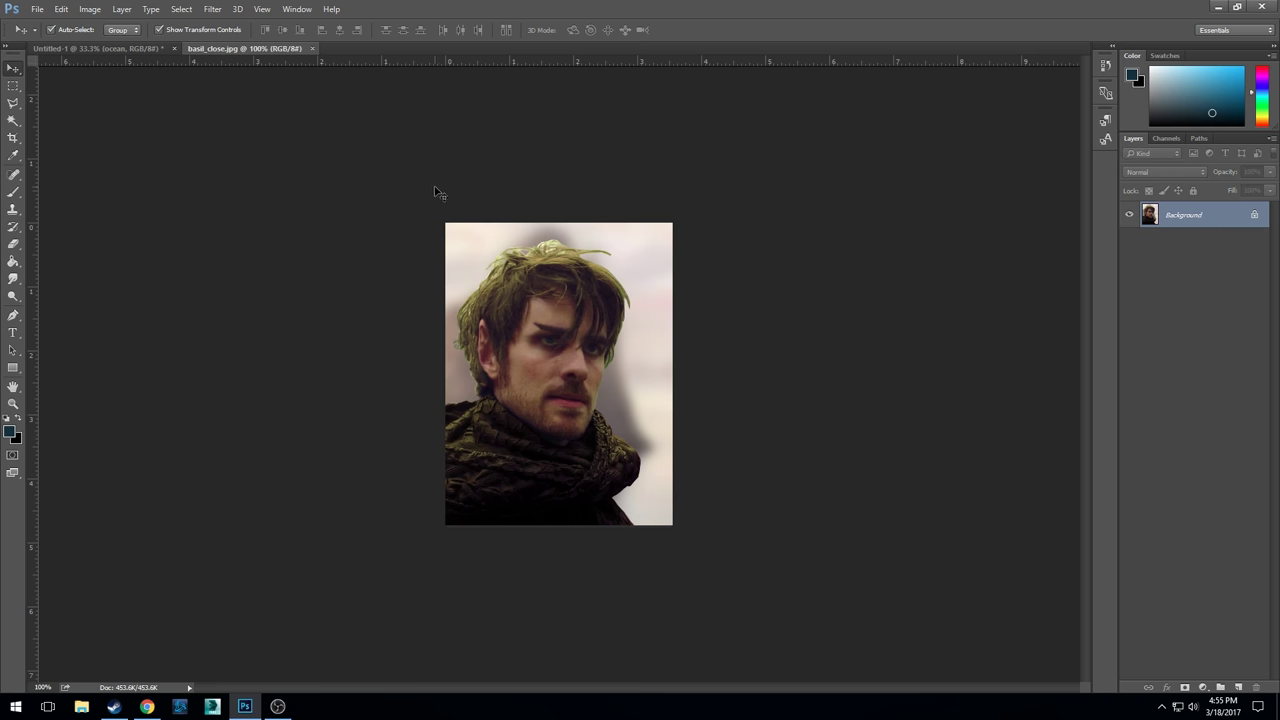
click(311, 48)
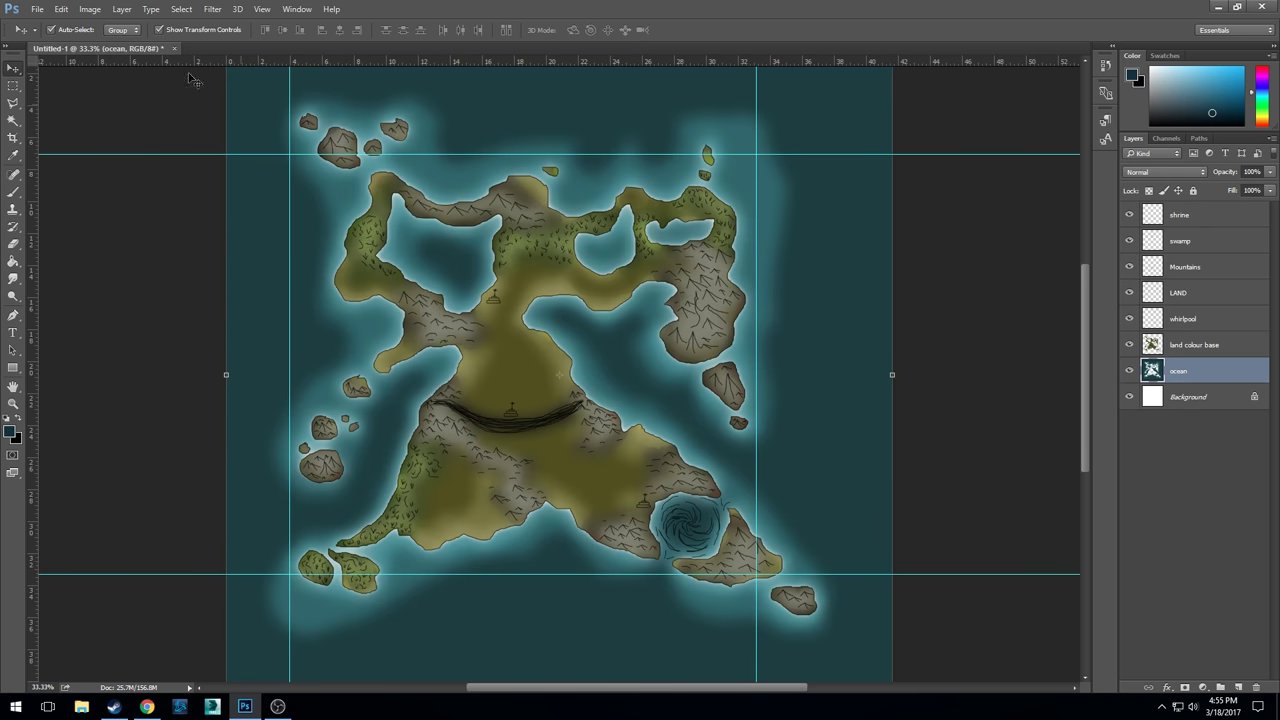
- Open both parchment textures, Old-Parchment.jpg and Blood splatter 19-sc.png from the ONLINE GAME folder
click(36, 9)
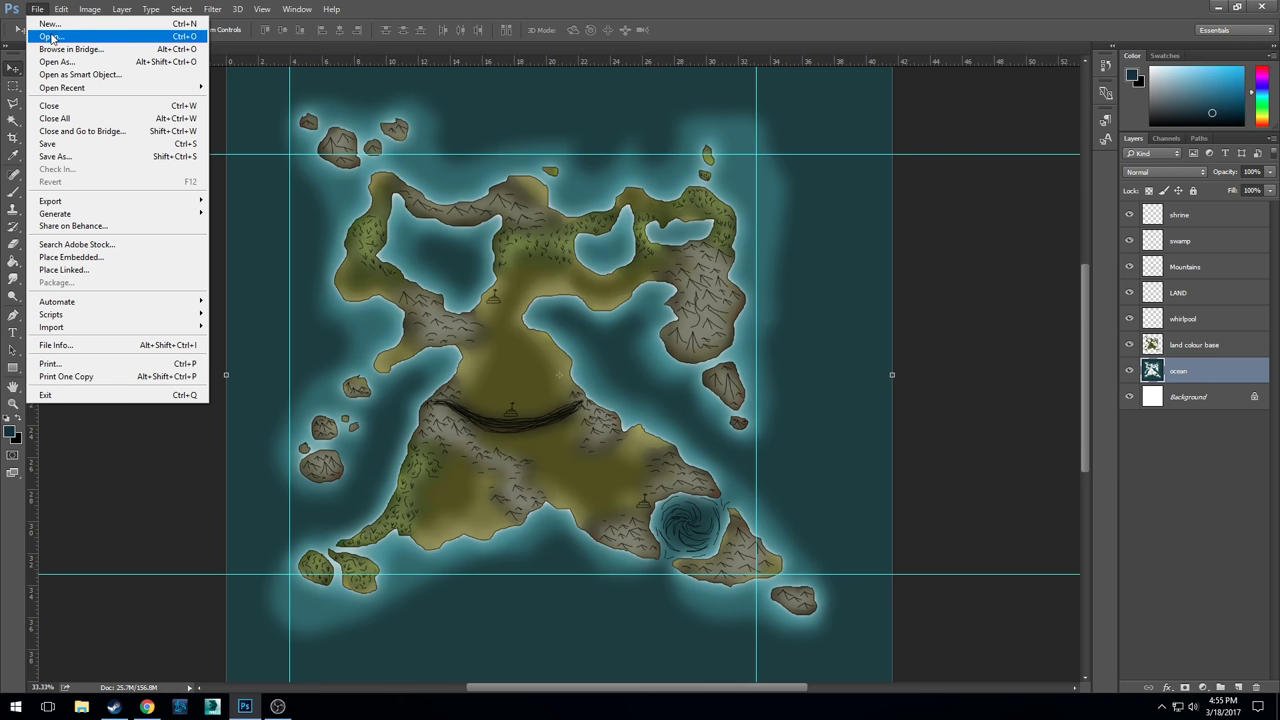
click(51, 38)
double_click(168, 232)
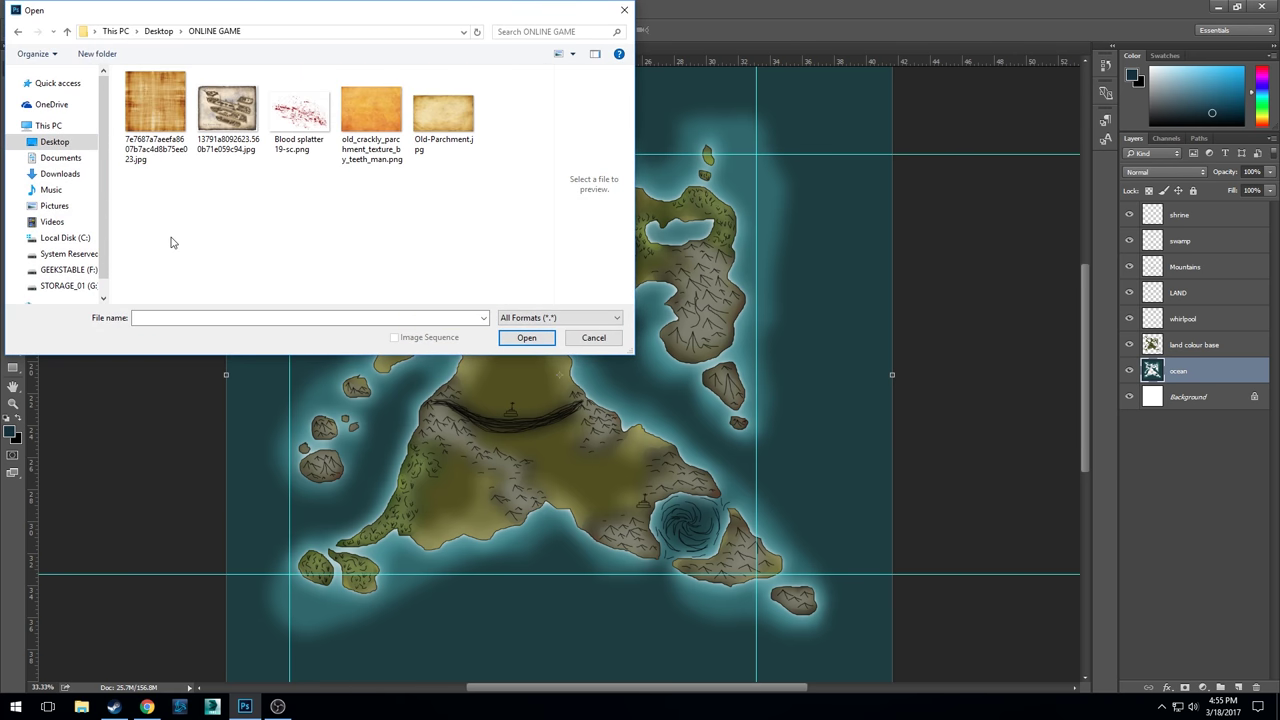
click(372, 118)
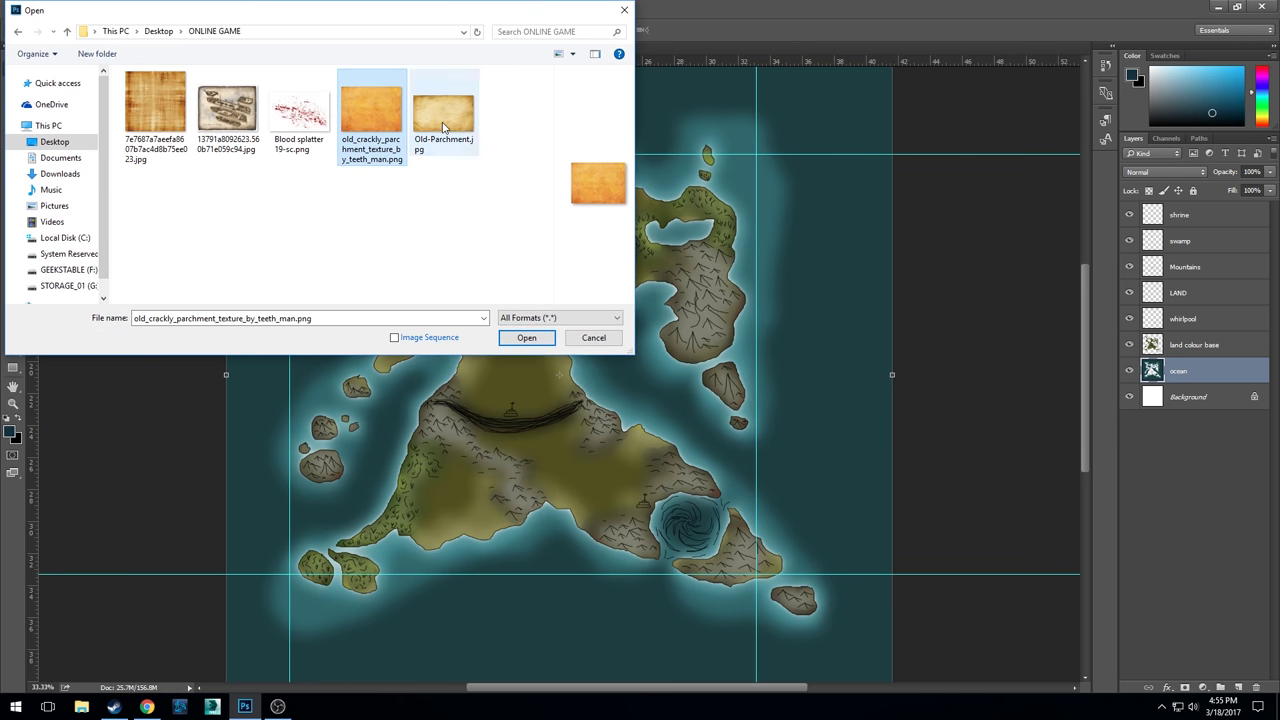
ctrl+click(443, 127)
ctrl+click(155, 105)
ctrl+click(300, 110)
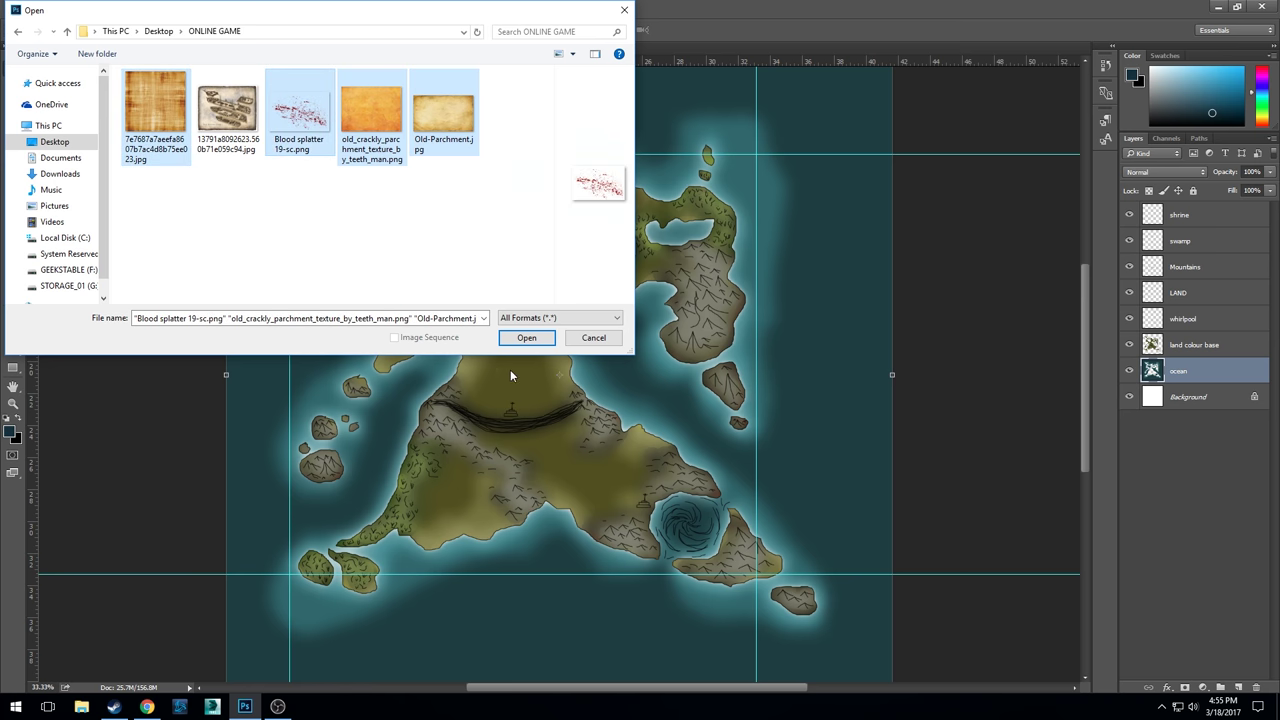
click(524, 338)
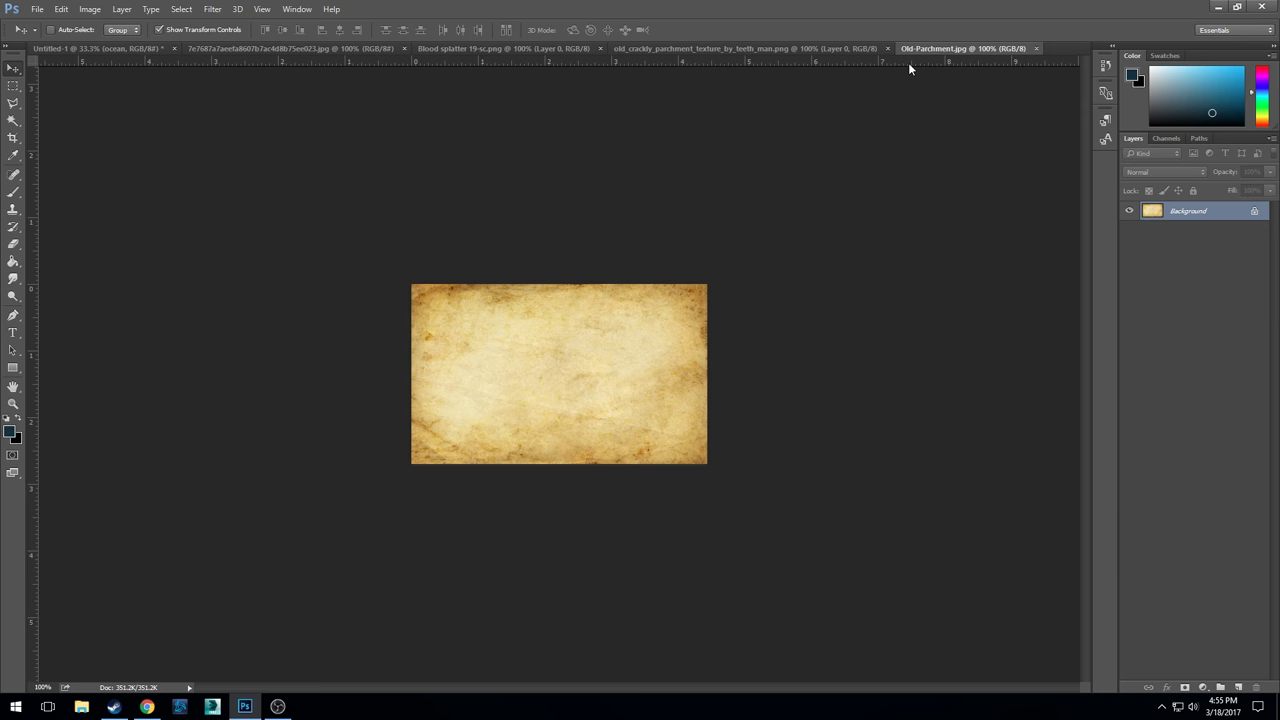
- Close Old-Parchment and place the crackly parchment in the map as Layer 1 above land colour base
click(1036, 48)
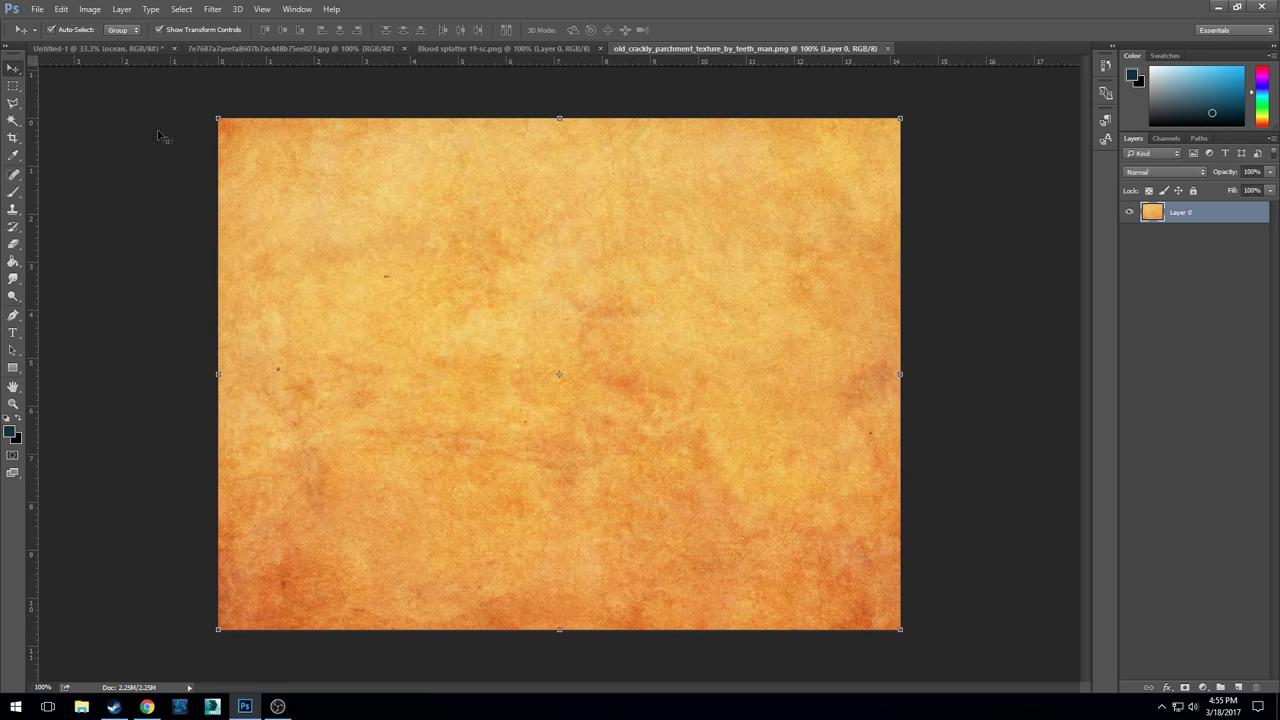
drag(160, 135, 728, 467)
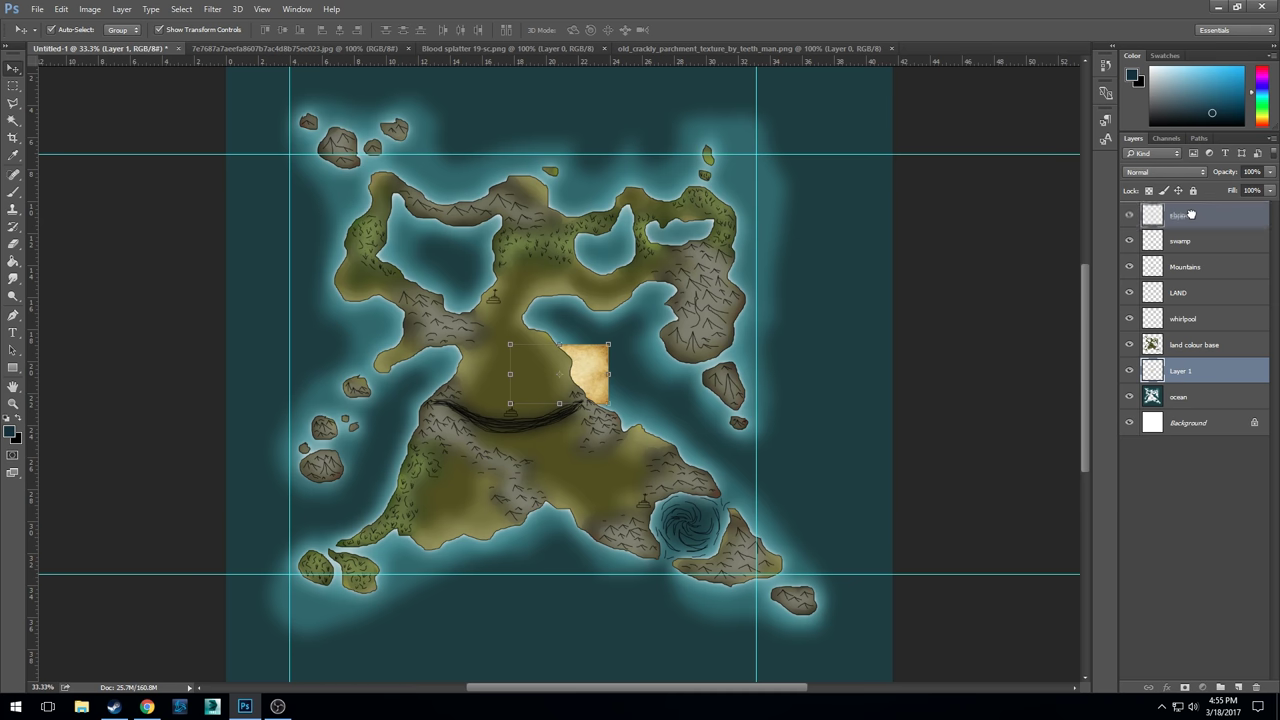
drag(1190, 214, 1193, 345)
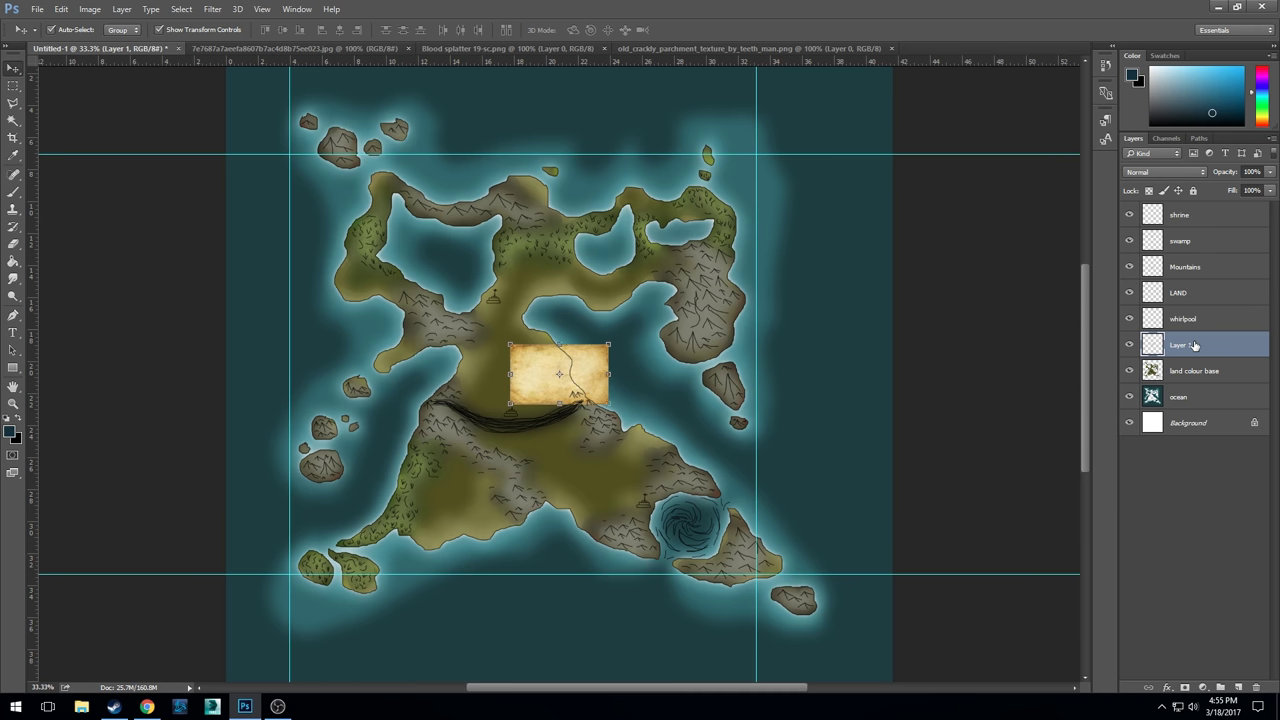
- Scale the parchment layer with Free Transform to cover the whole map canvas
drag(607, 343, 891, 80)
drag(511, 445, 224, 645)
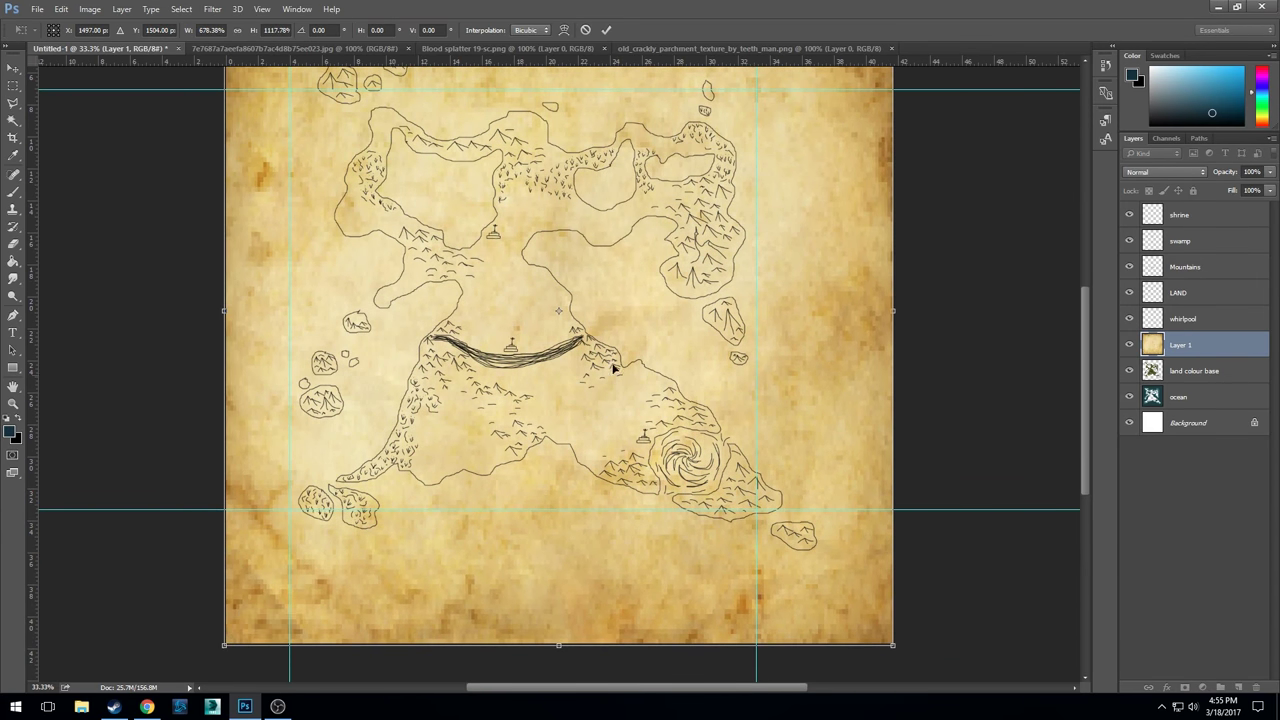
click(606, 30)
scroll(704, 250, up, 2)
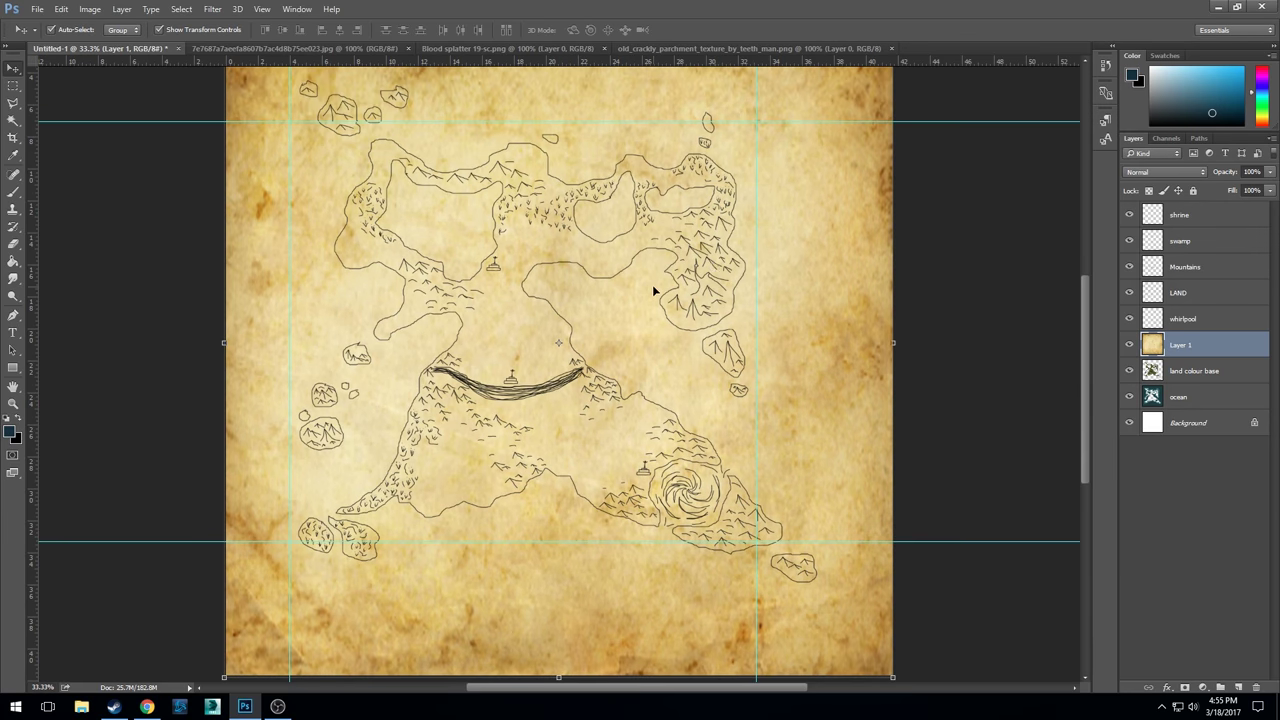
scroll(658, 290, up, 1)
click(212, 9)
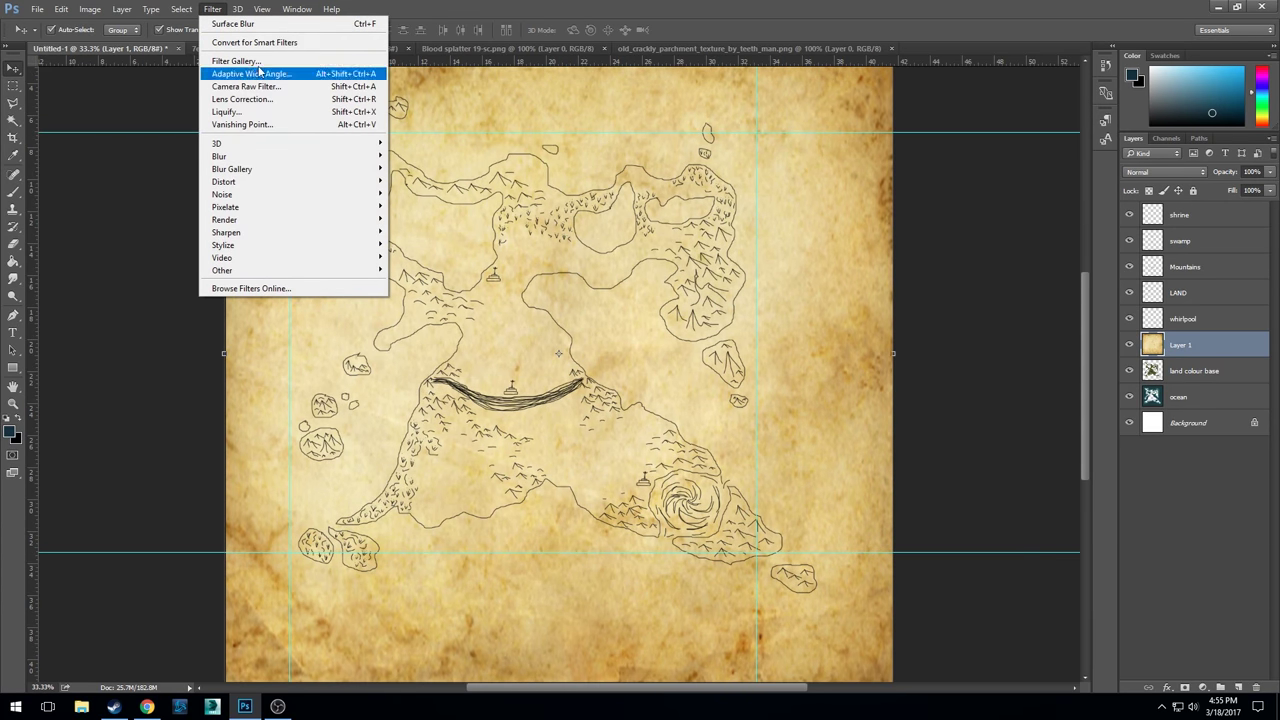
- Blur parchment Layer 1 with a 12.7-pixel Gaussian Blur, then bring up the old_crackly_parchment_texture document
mouse_move(249, 162)
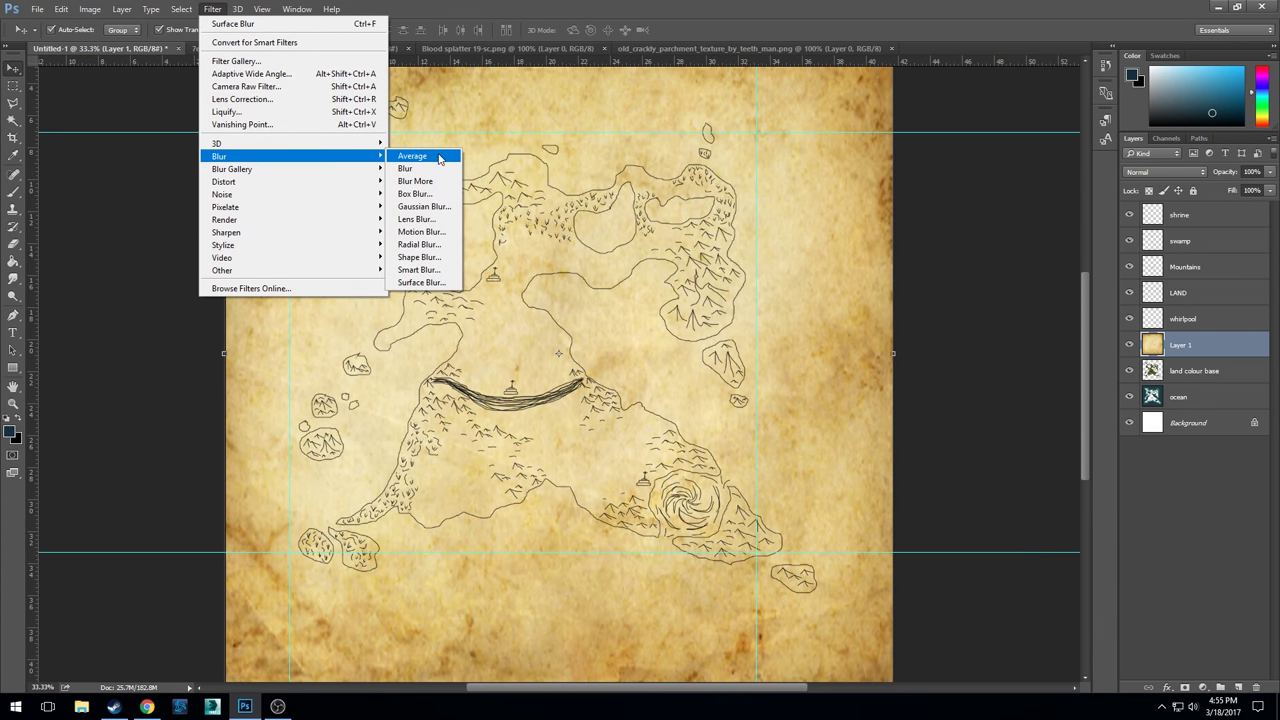
click(420, 206)
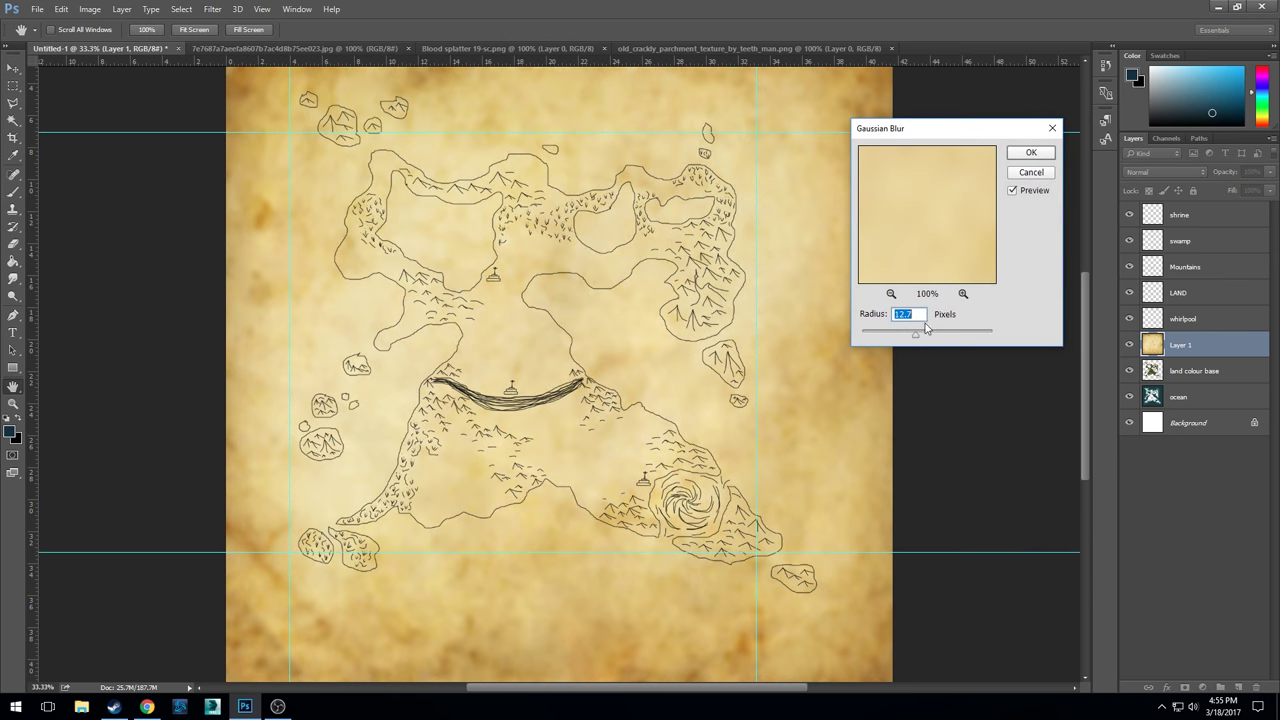
click(1031, 153)
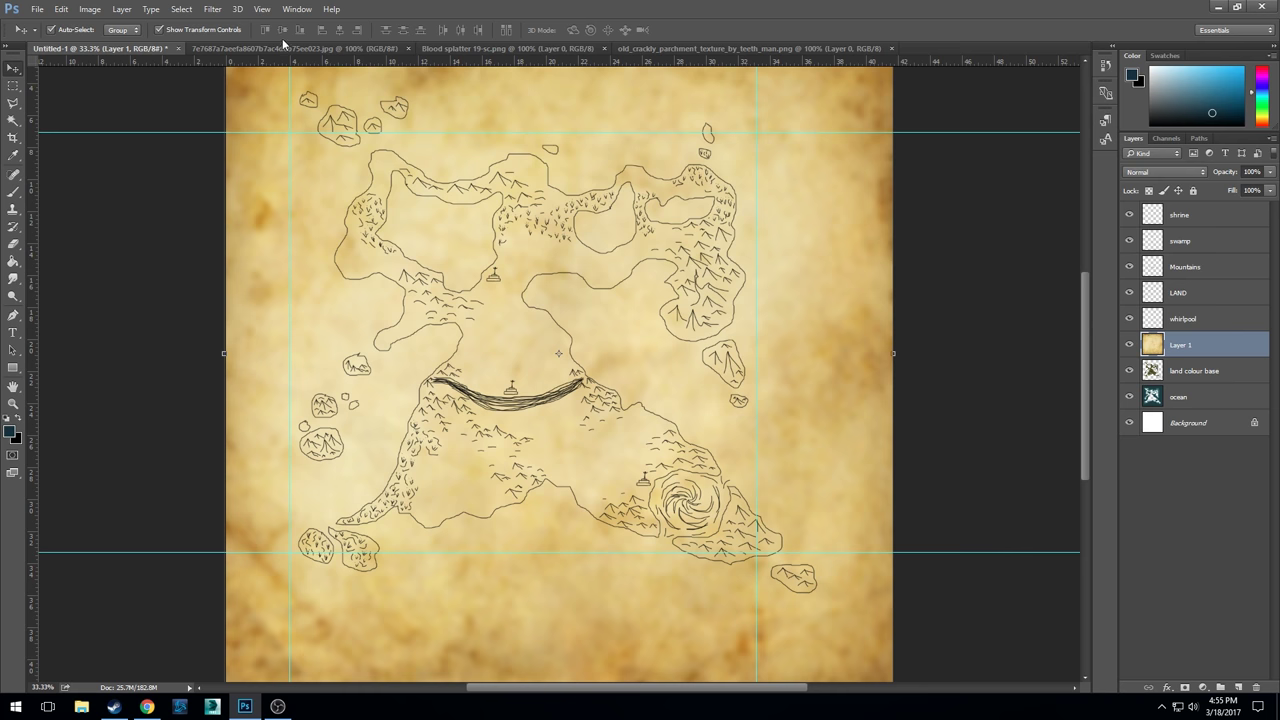
click(650, 48)
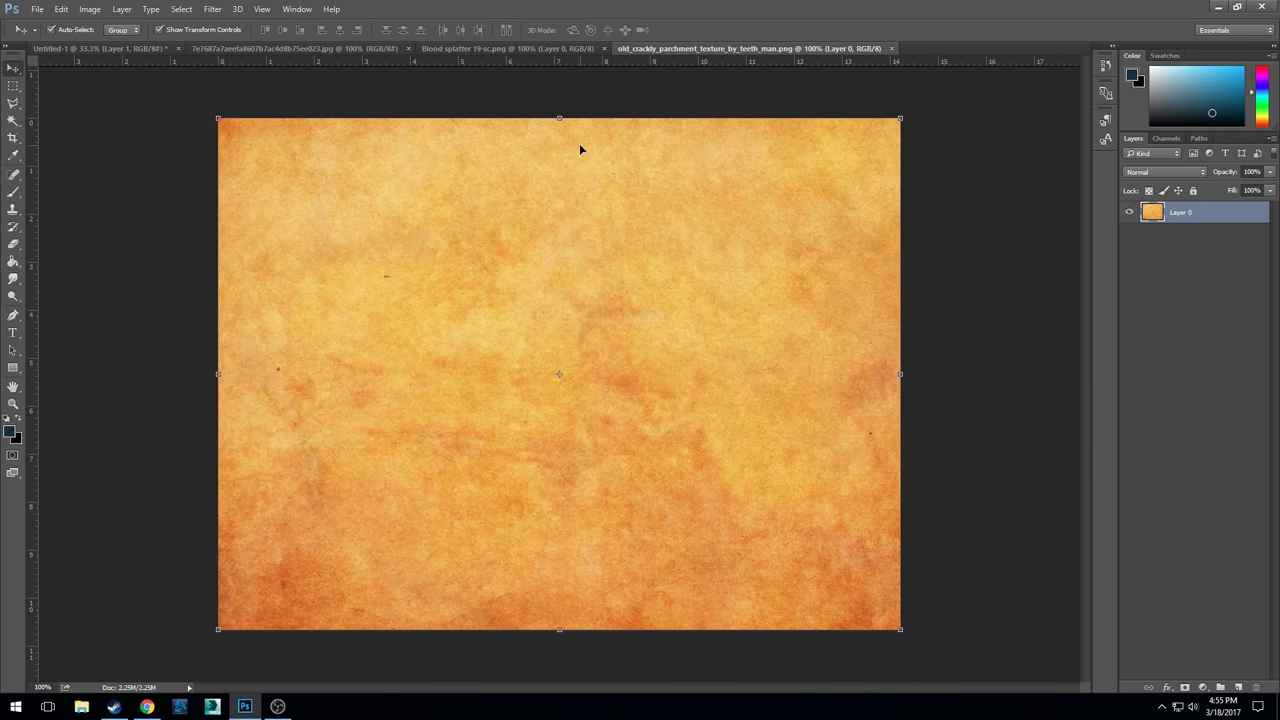
- Copy the whole orange crackly parchment, close it, and paste it into the map
key(ctrl+a)
key(ctrl+c)
click(892, 48)
key(ctrl+v)
- Align Layer 2 to the top-left corner and scale it to cover the whole map
drag(637, 376, 414, 139)
key(ctrl+minus)
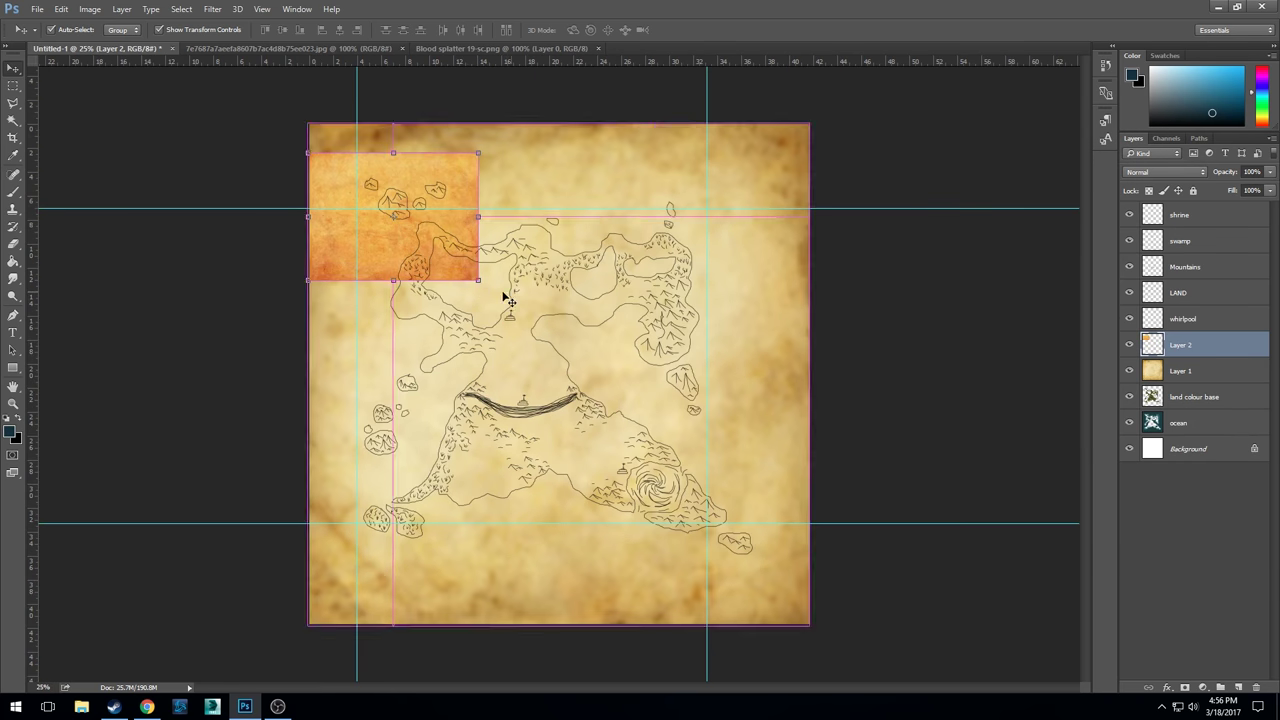
drag(434, 257, 436, 205)
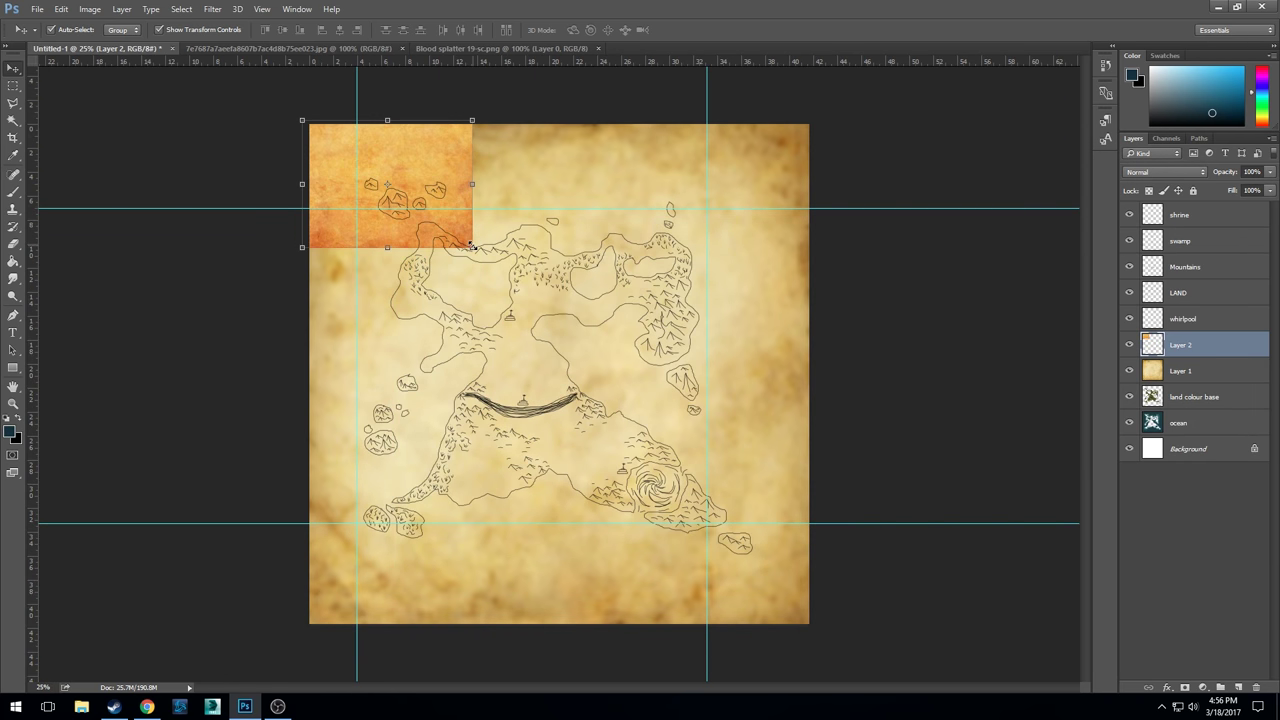
drag(472, 246, 730, 608)
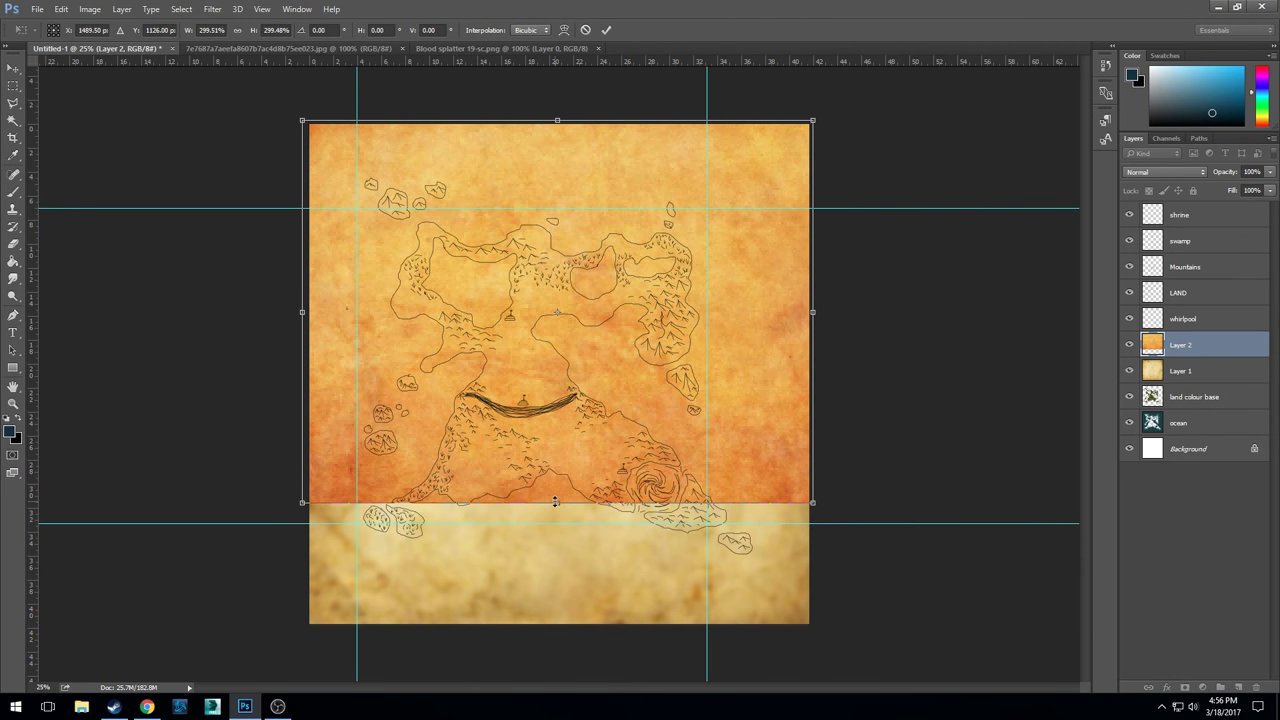
drag(555, 502, 557, 643)
click(606, 29)
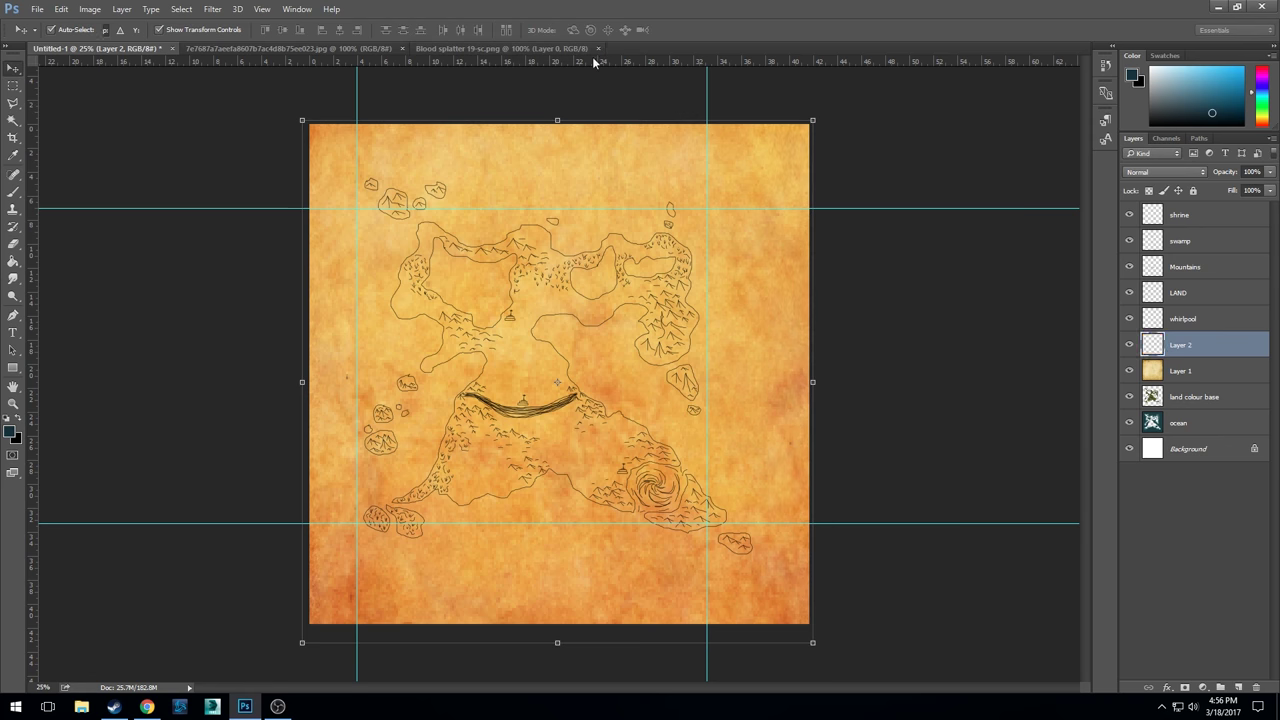
click(480, 48)
- Copy the whole streaky parchment image, close it, and paste it into the map
click(370, 48)
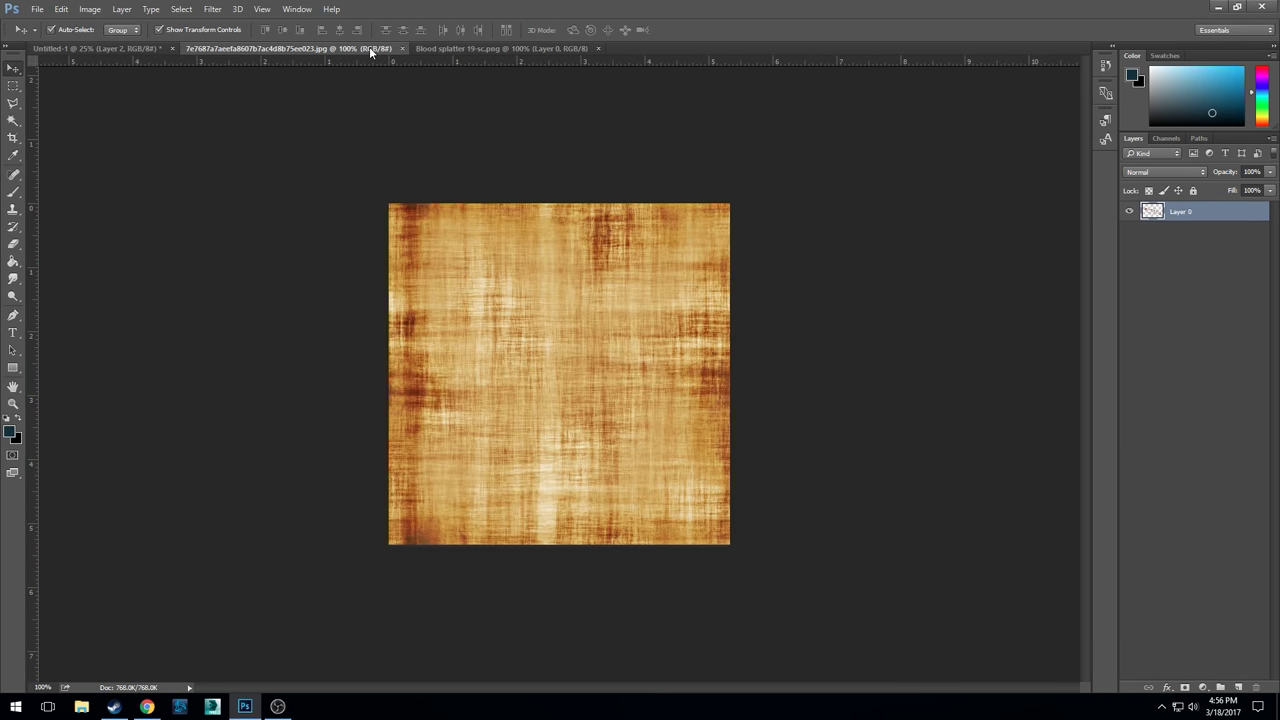
key(ctrl+a)
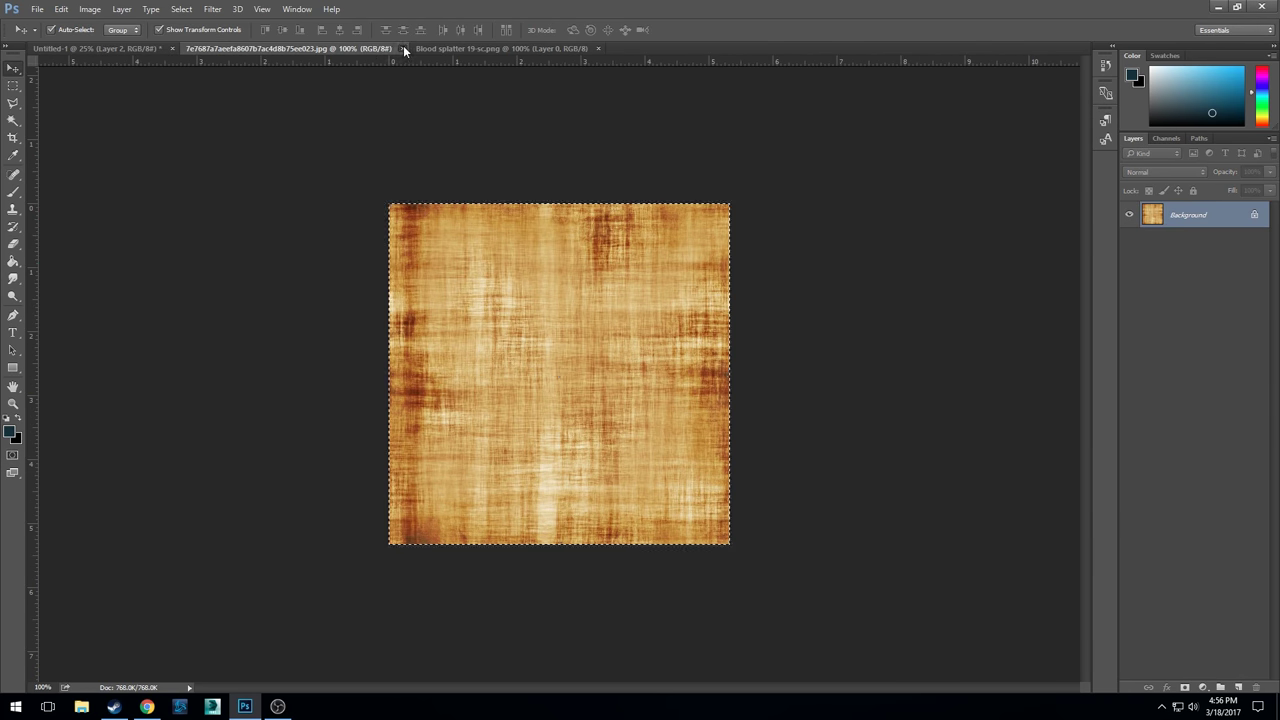
click(403, 48)
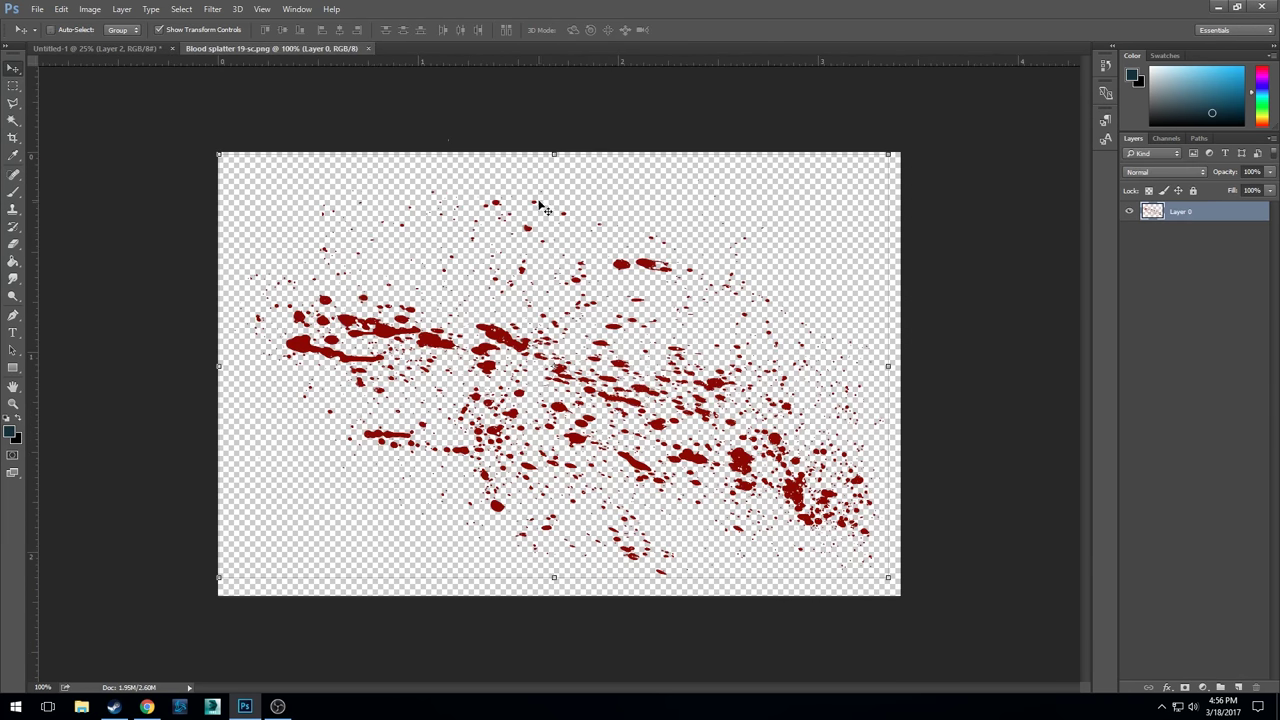
click(128, 48)
key(ctrl+v)
- Snap Layer 3 to the top-left corner and stretch it over the entire canvas
drag(575, 367, 366, 152)
drag(392, 202, 810, 625)
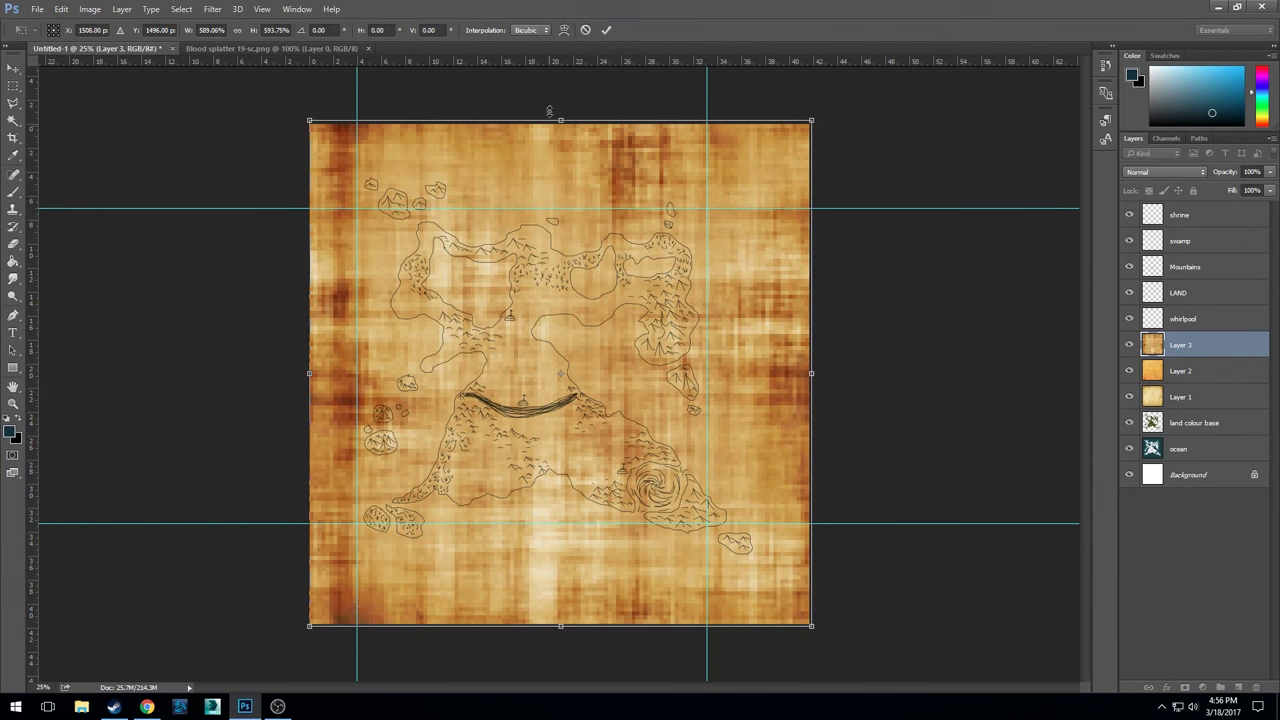
click(606, 30)
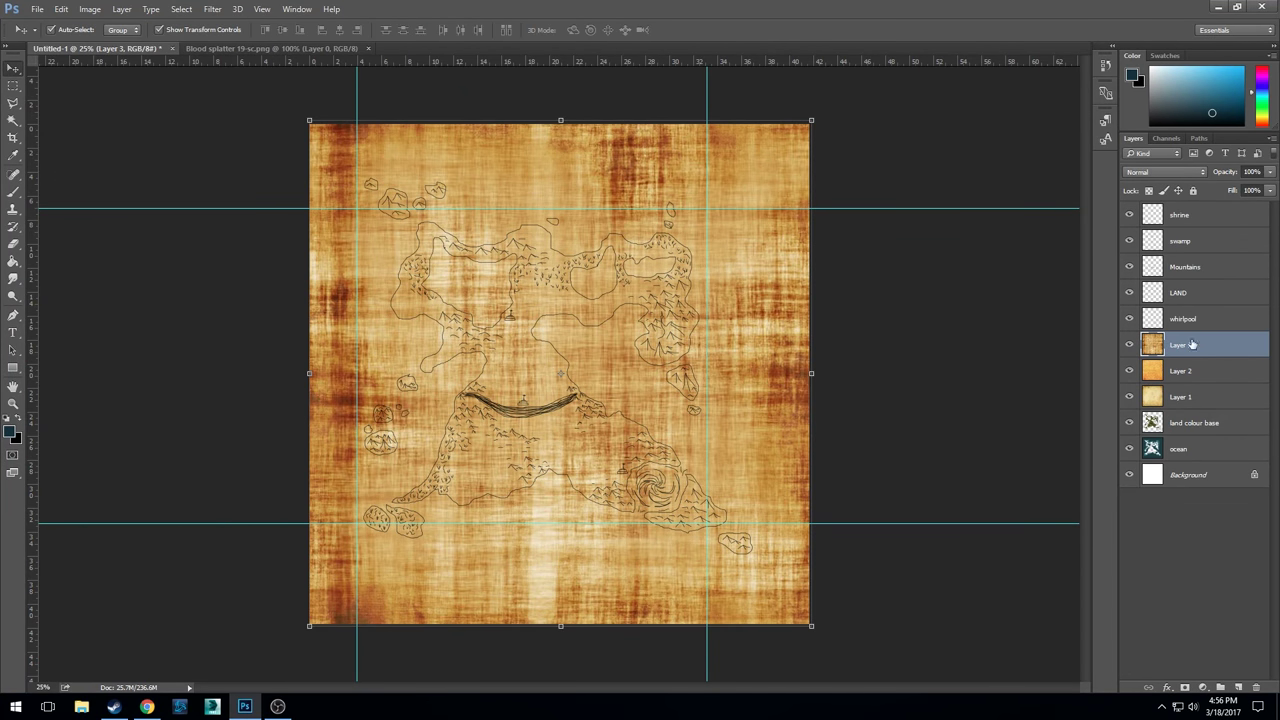
click(1153, 173)
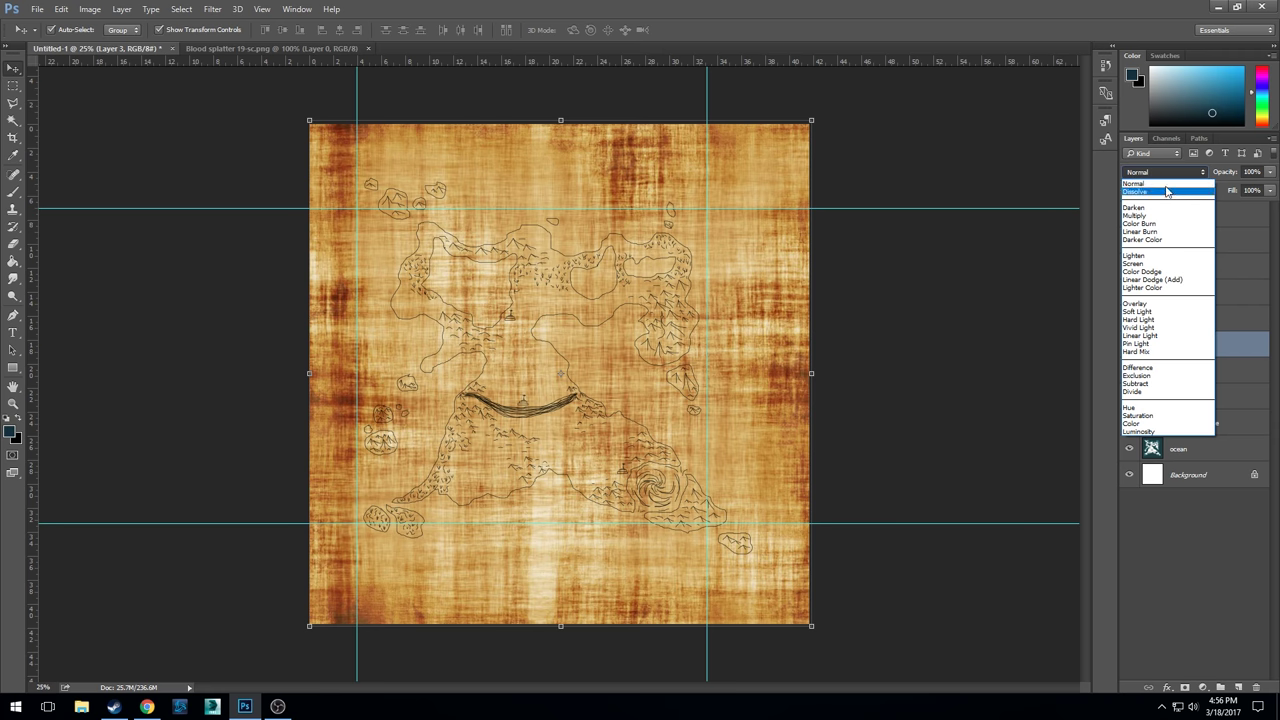
- Cycle Layer 3's blend modes and settle on Darker Color
click(1160, 183)
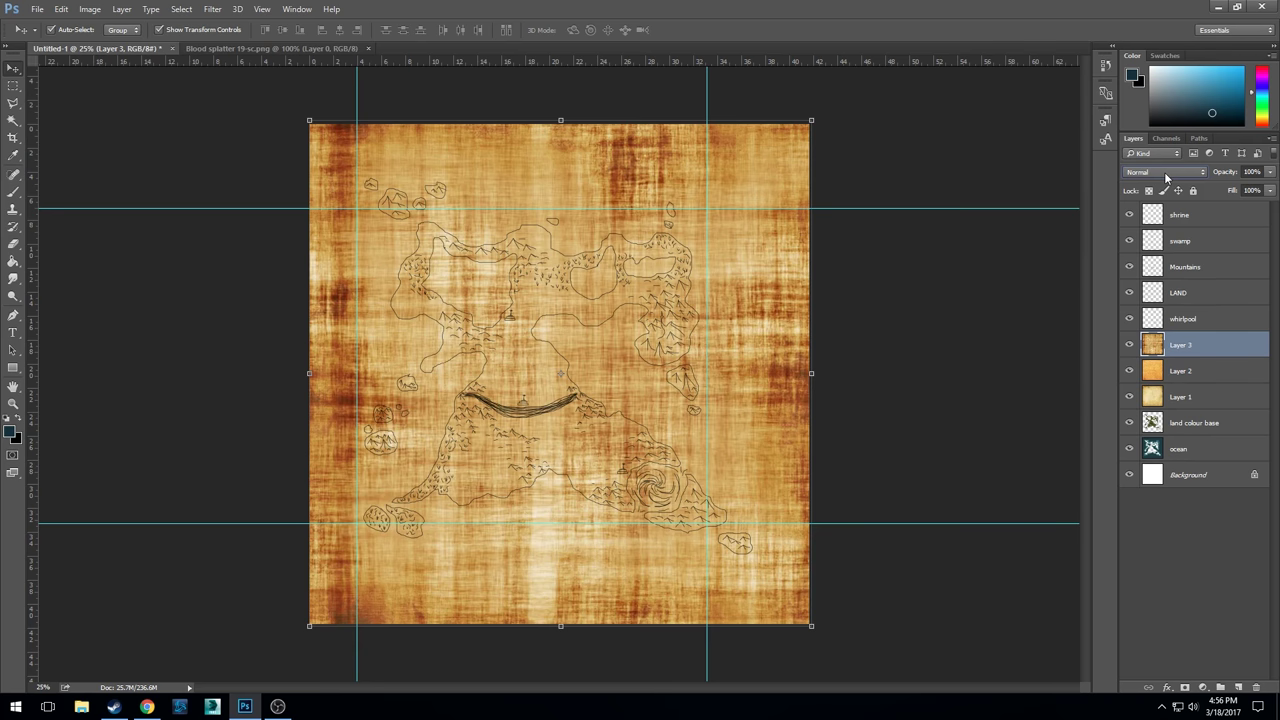
scroll(1164, 172, down, 2)
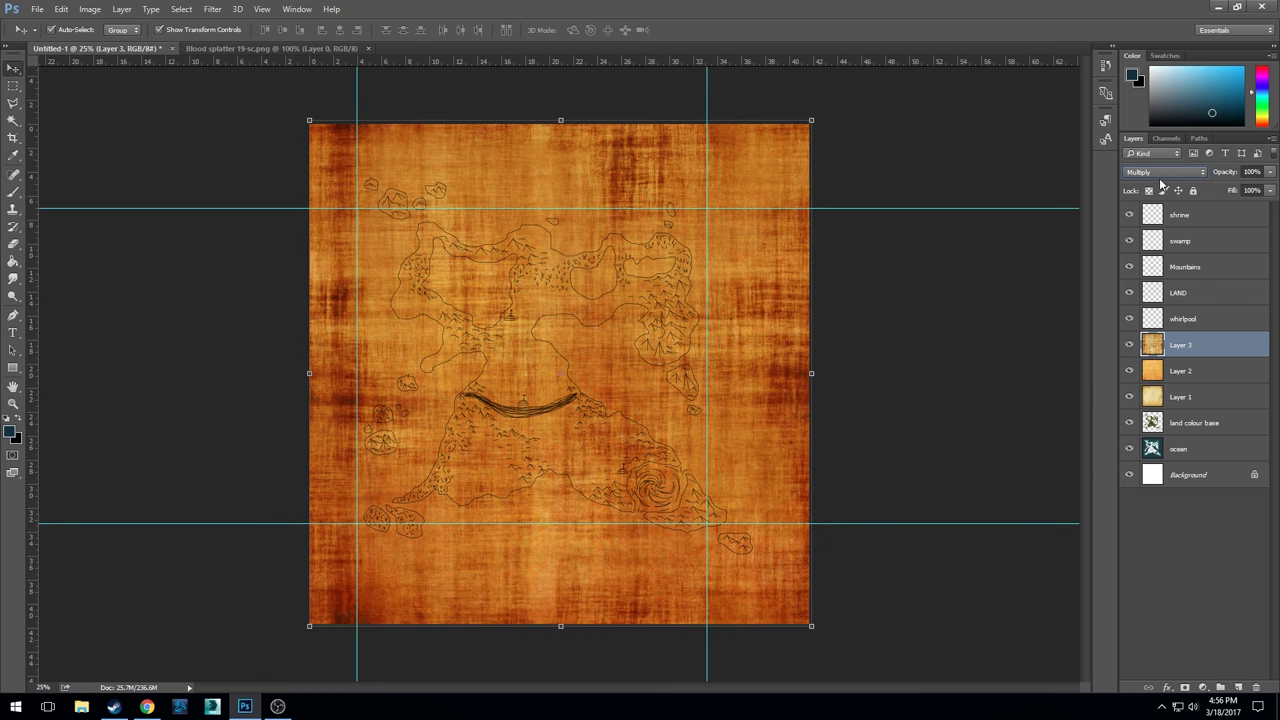
scroll(1159, 178, down, 1)
scroll(1159, 178, down, 1)
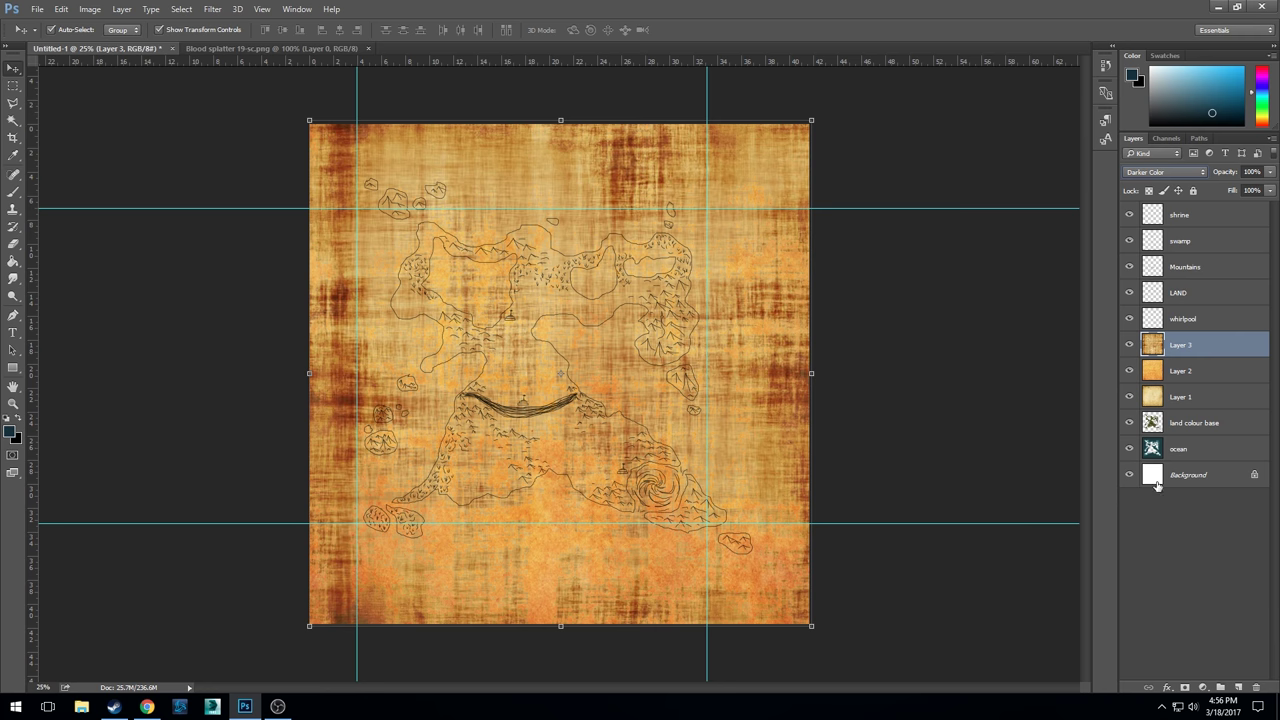
click(1182, 378)
- Try Layer 2's blend modes and settle on Multiply for a deeper orange parchment
click(1155, 172)
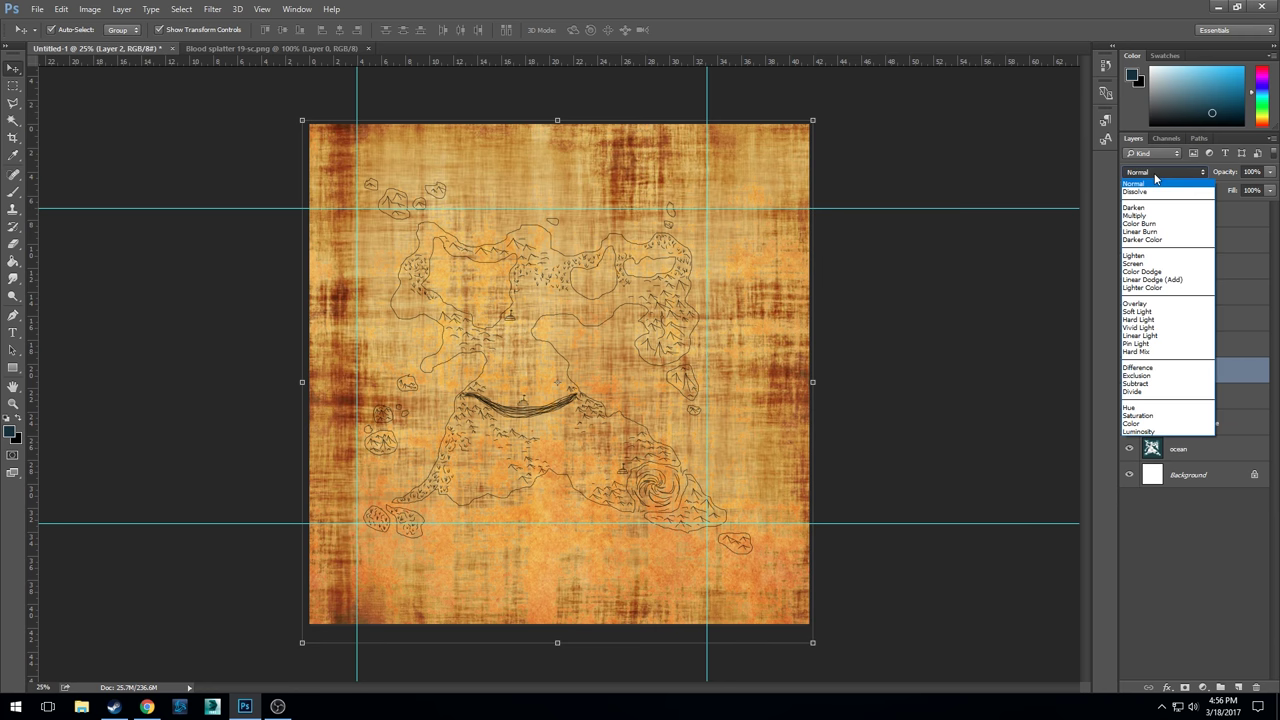
click(1155, 175)
scroll(1154, 173, down, 2)
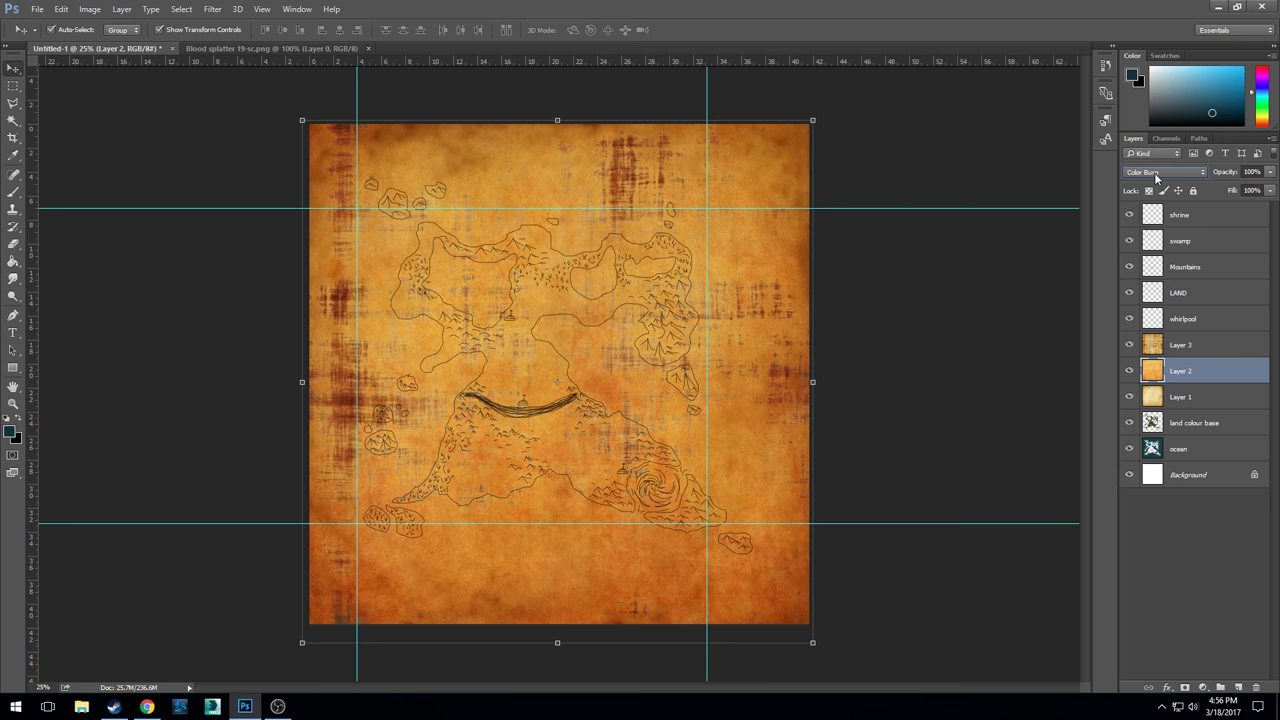
scroll(1154, 172, down, 2)
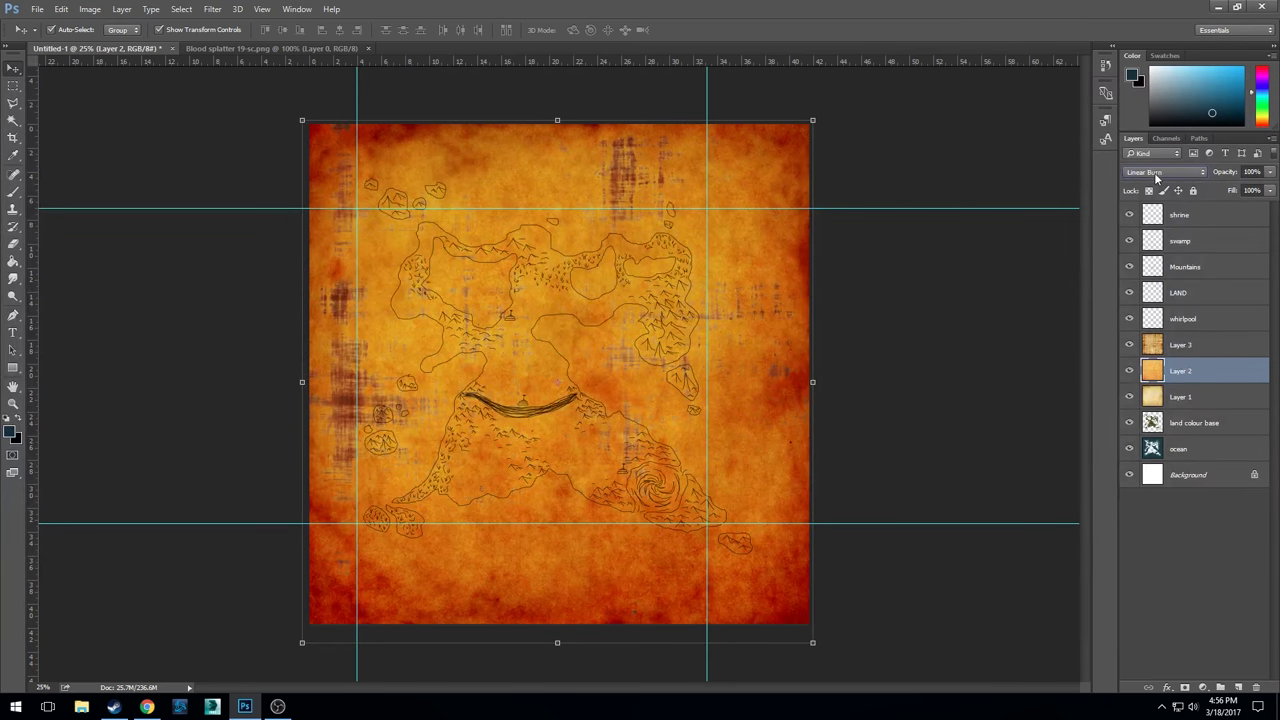
scroll(1154, 172, down, 1)
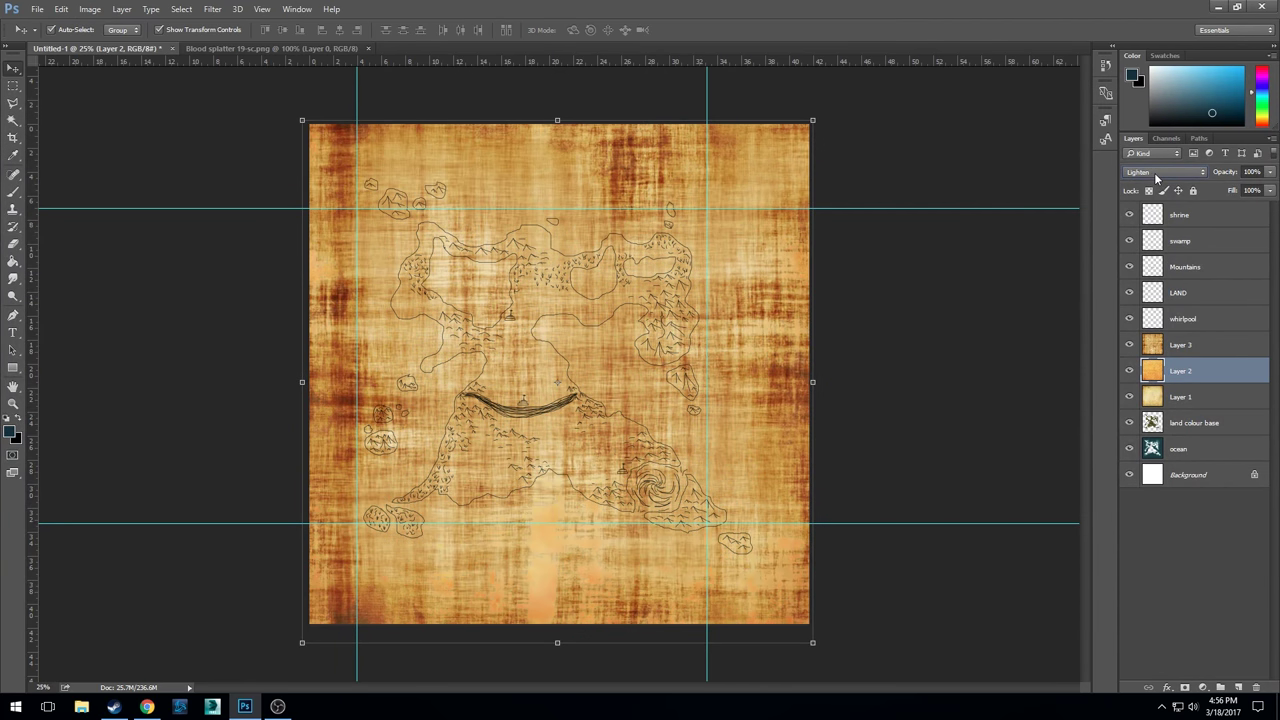
scroll(1154, 172, down, 1)
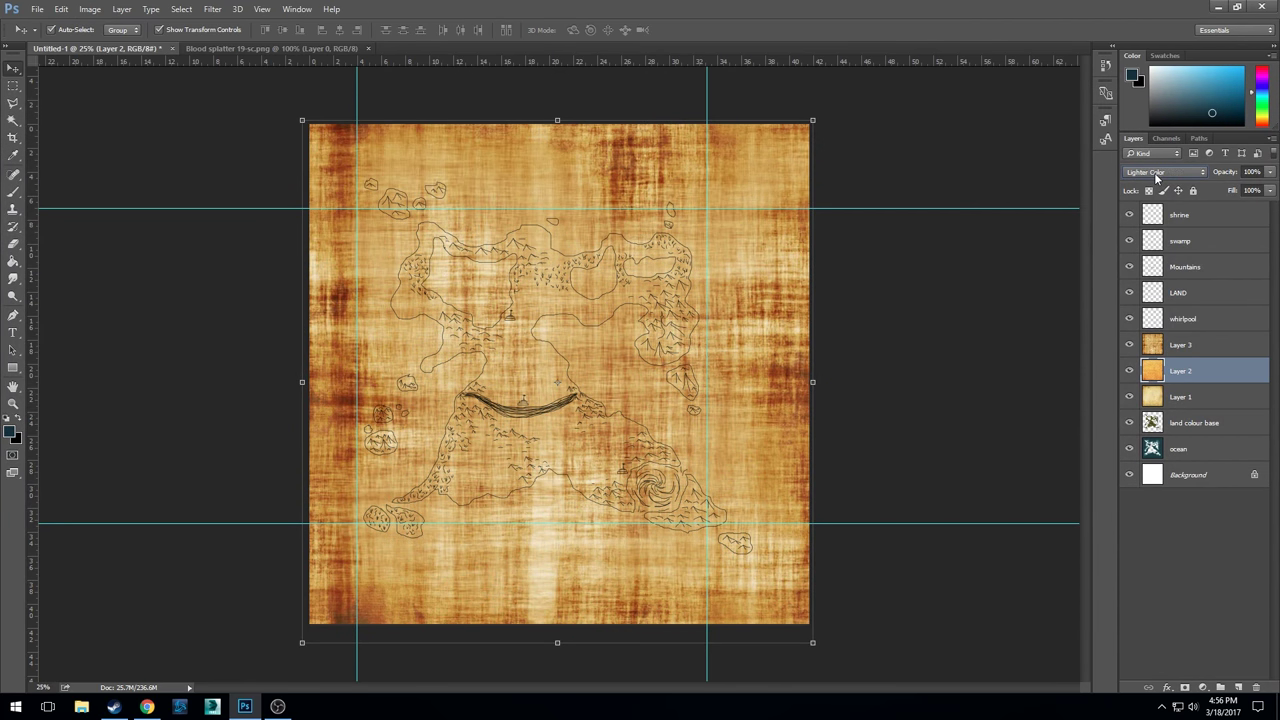
scroll(1154, 172, down, 3)
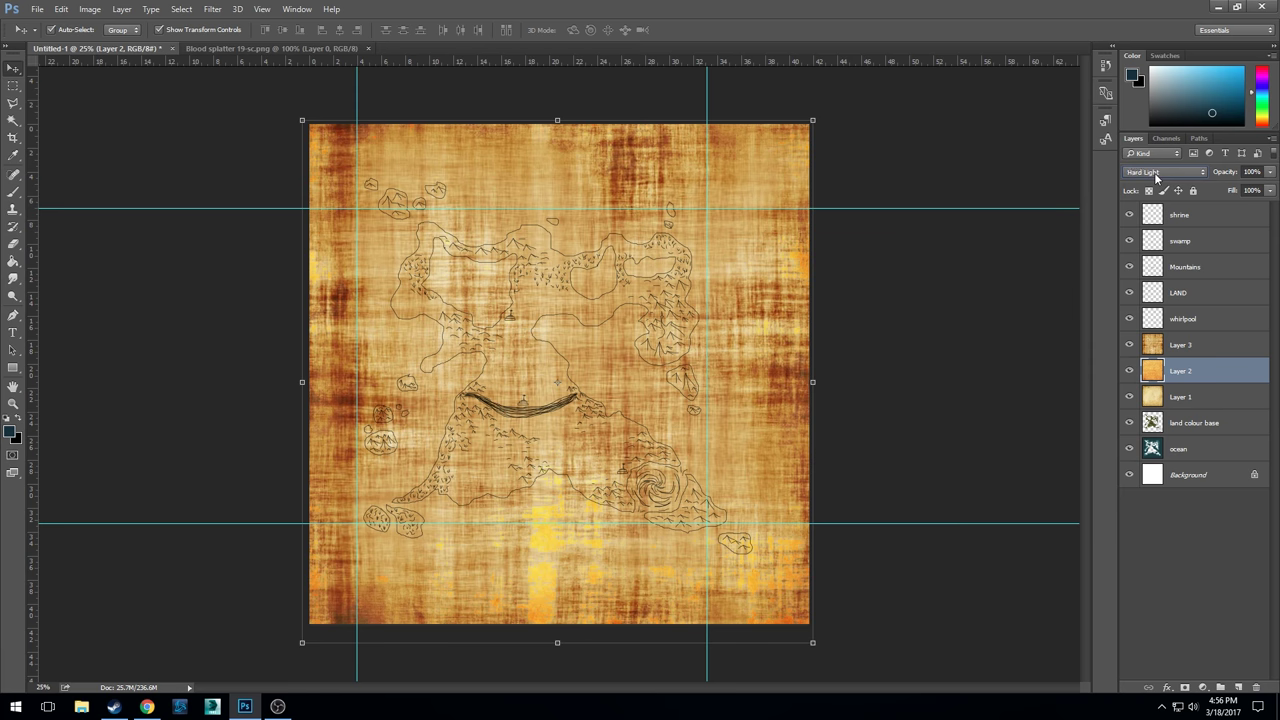
scroll(1154, 172, down, 1)
scroll(1154, 172, down, 3)
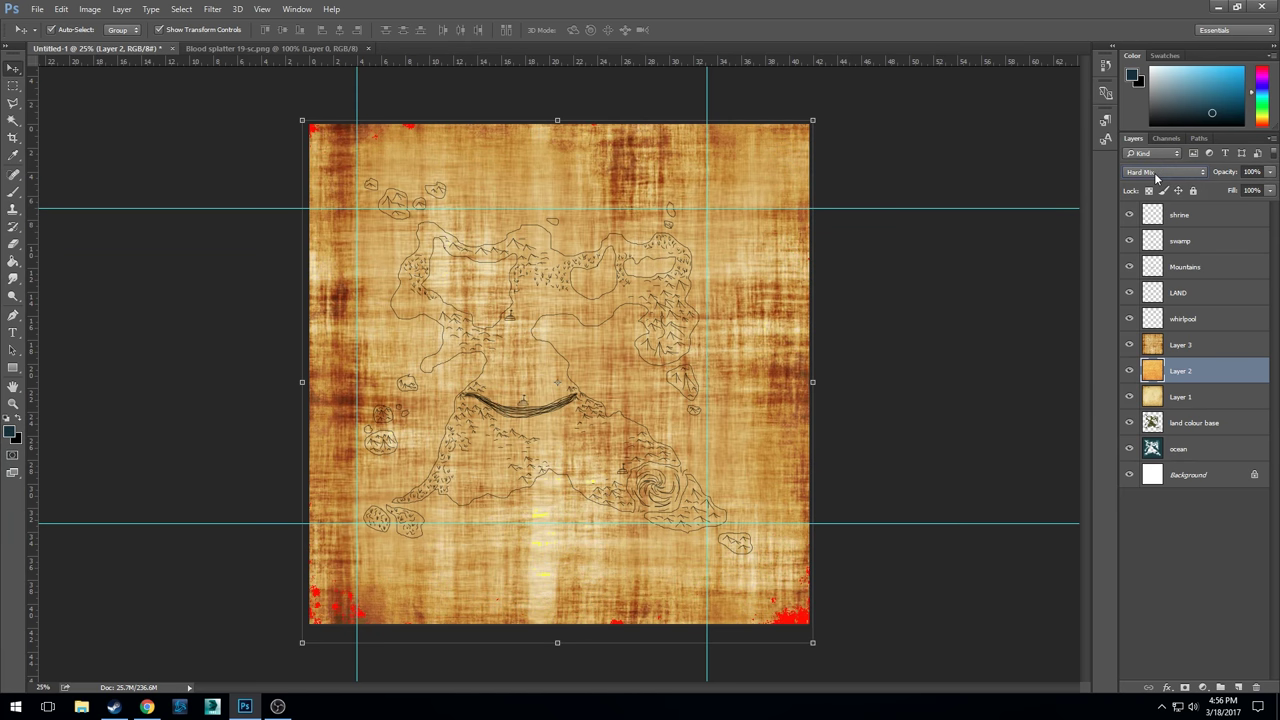
scroll(1154, 172, up, 8)
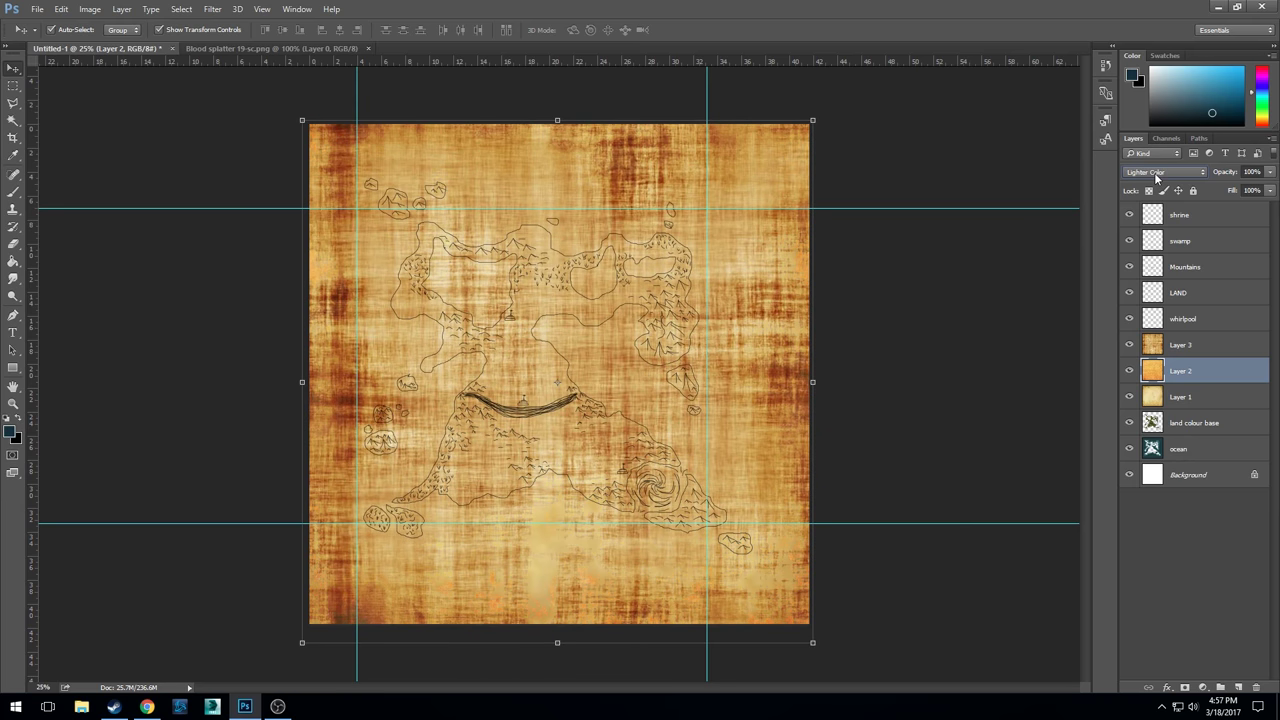
scroll(1154, 172, up, 8)
scroll(1154, 172, up, 2)
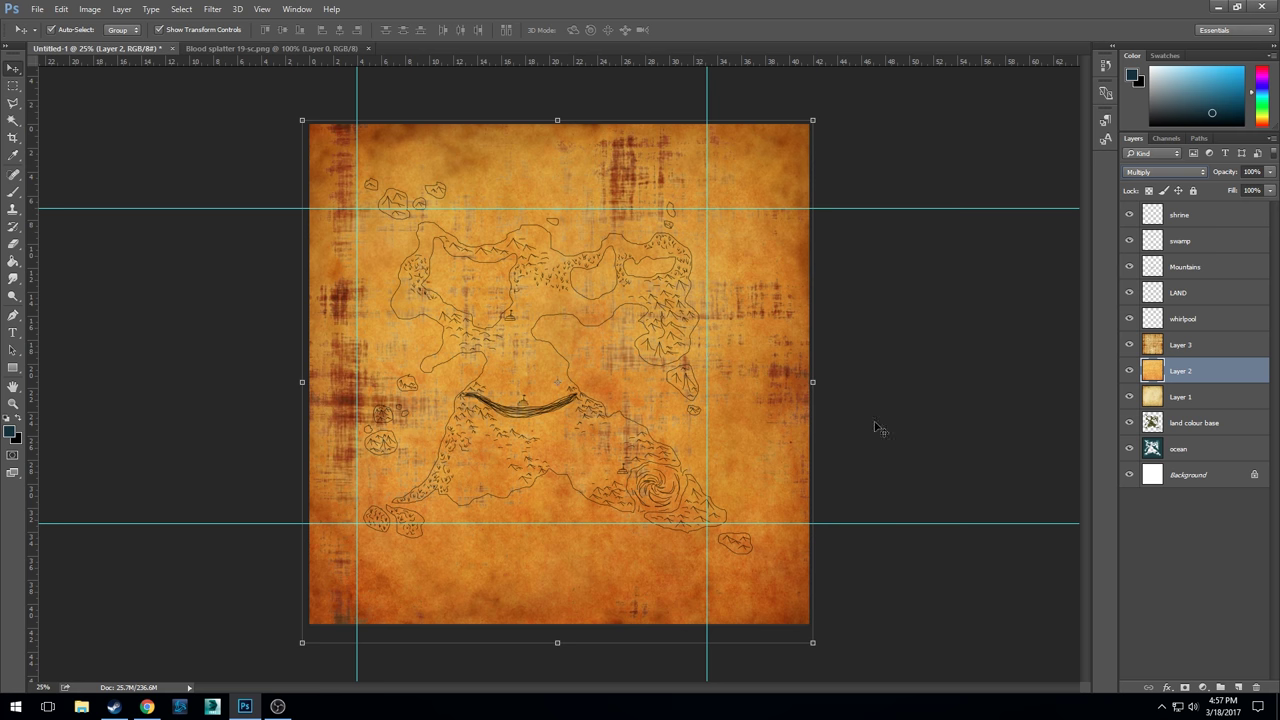
click(1198, 402)
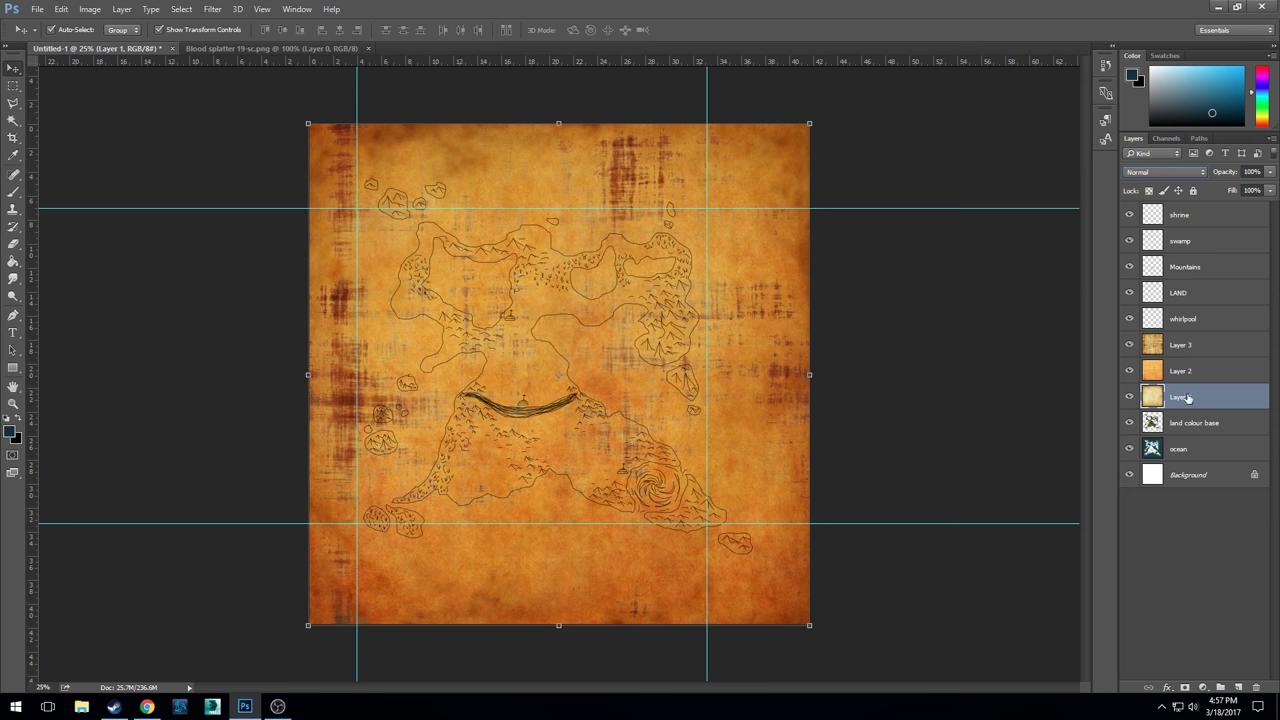
- Step Layer 1 through the blend modes, ending on Hard Light for darker edges
click(1162, 171)
click(1162, 171)
key(Down)
key(Down)
key(Down)
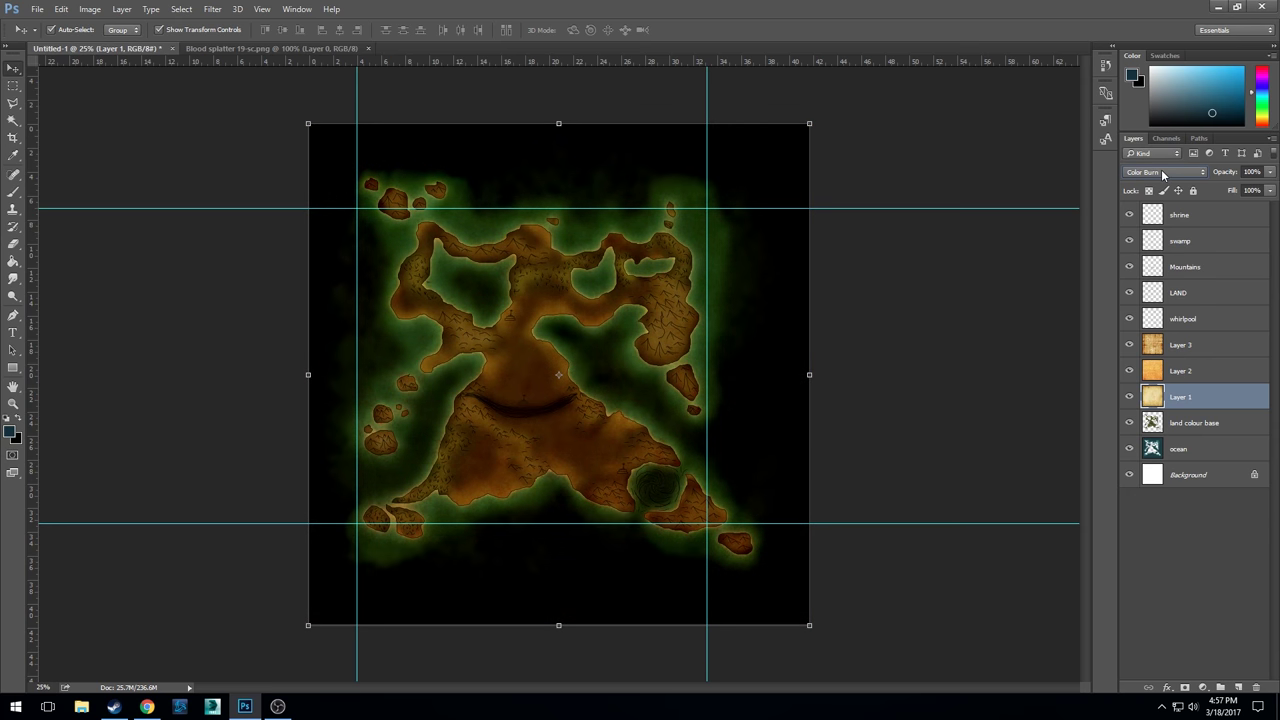
key(Down)
key(Down)
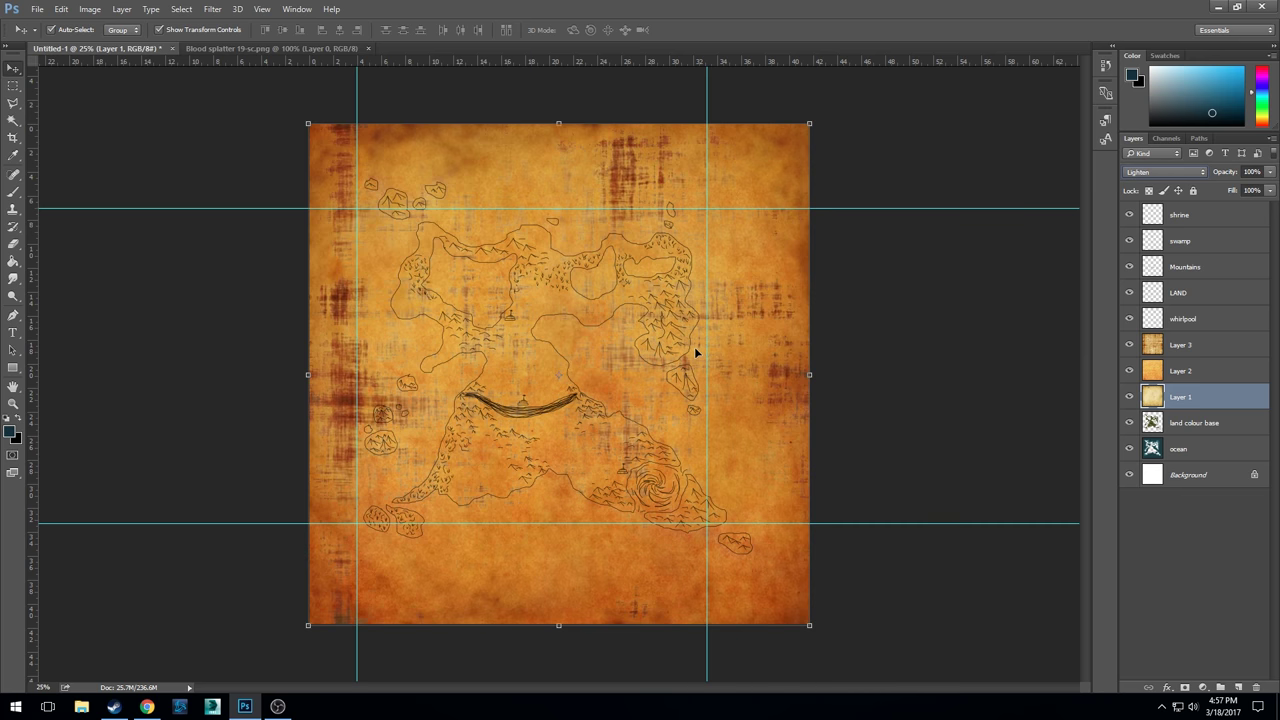
key(Down)
key(Down)
key(Down)
key(Down)
key(Down)
key(Down)
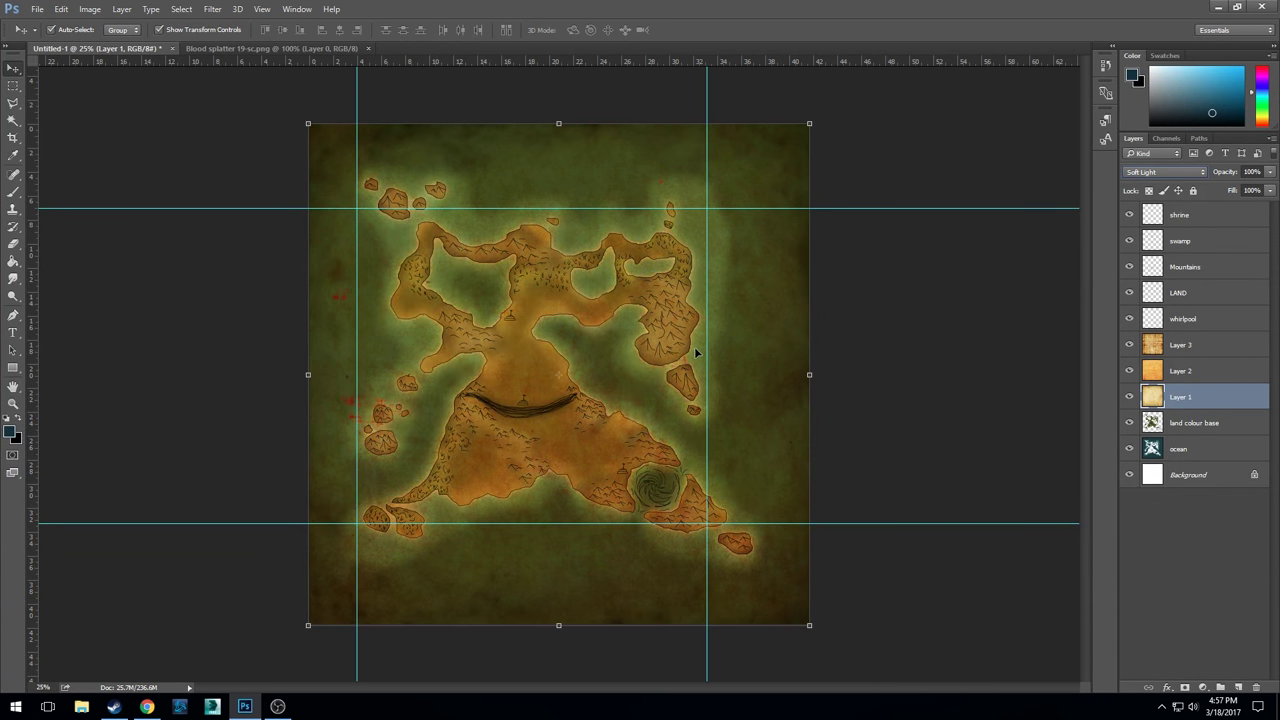
key(Down)
key(Up)
key(Down)
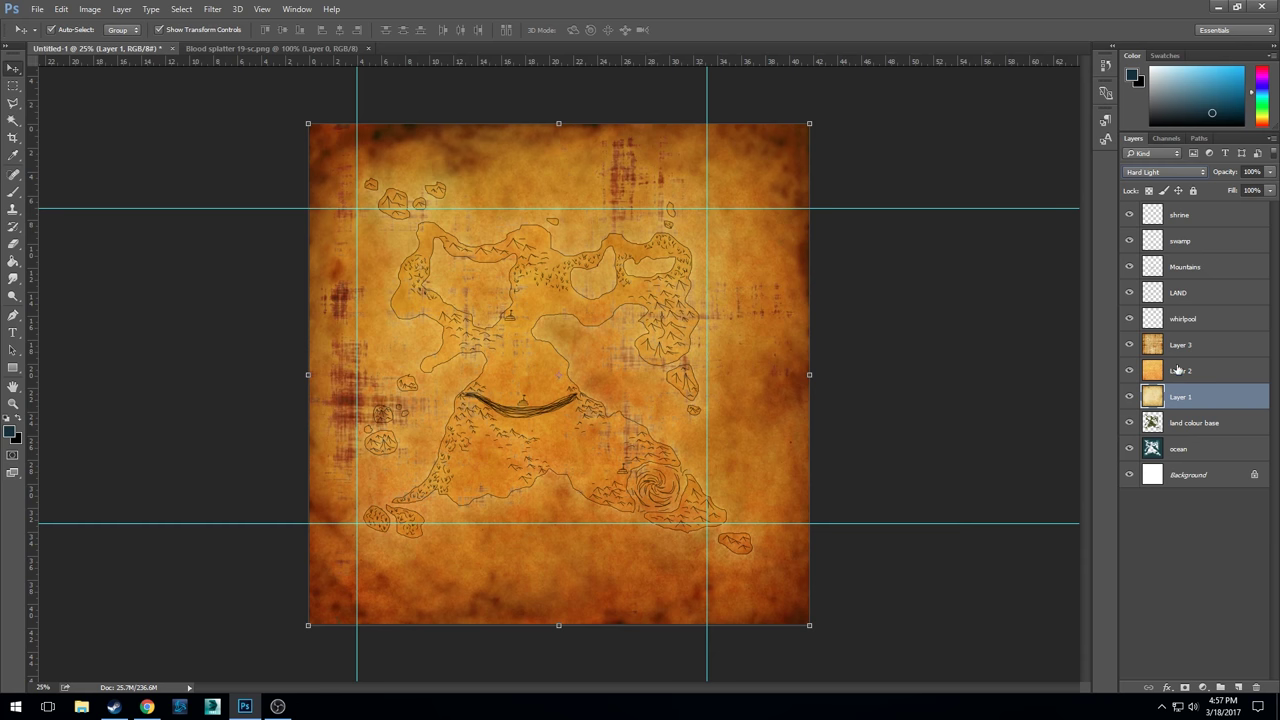
- Reset Layer 1 to Normal and merge Layers 1–3 into a single Layer 3
click(1178, 182)
click(1166, 184)
click(1178, 350)
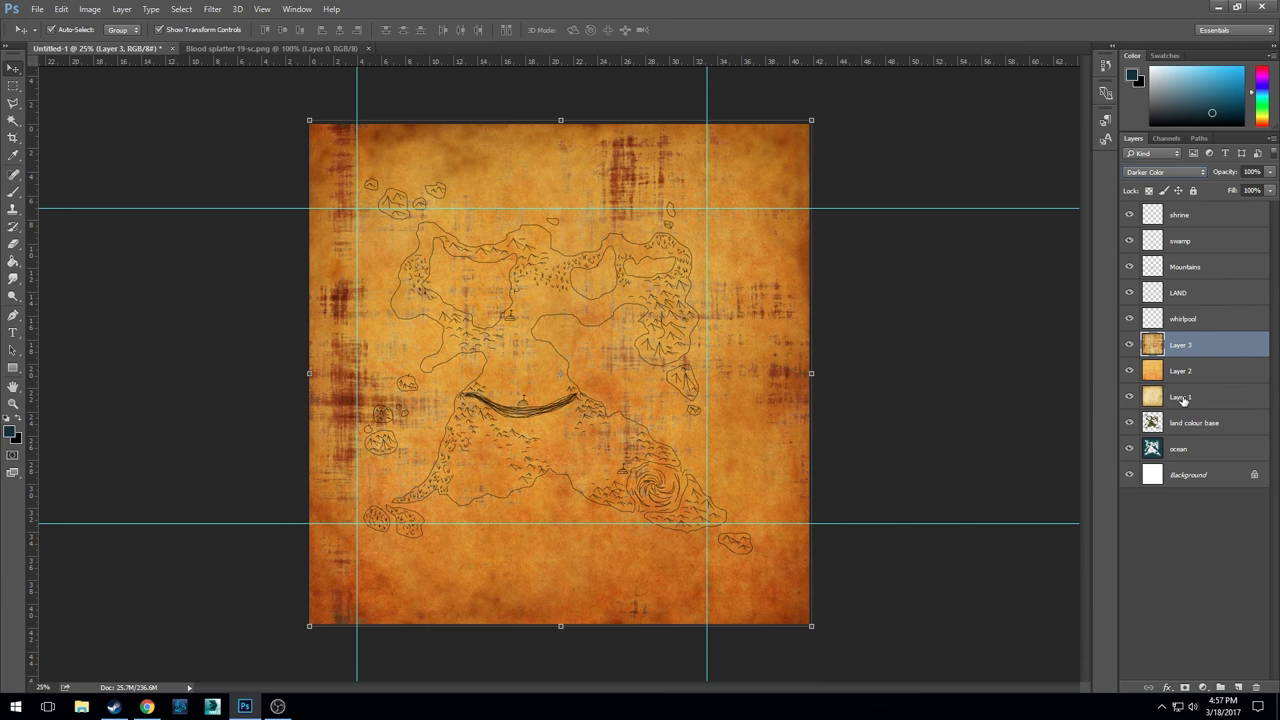
shift+click(1182, 398)
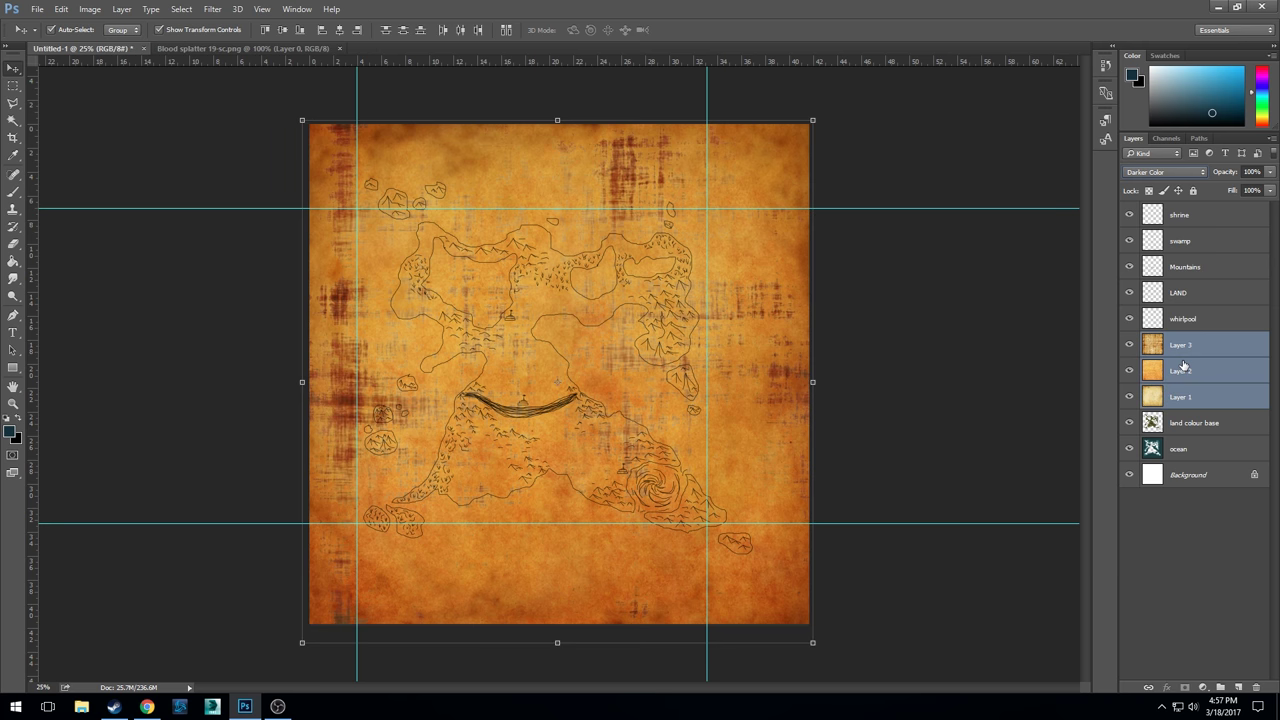
key(ctrl+e)
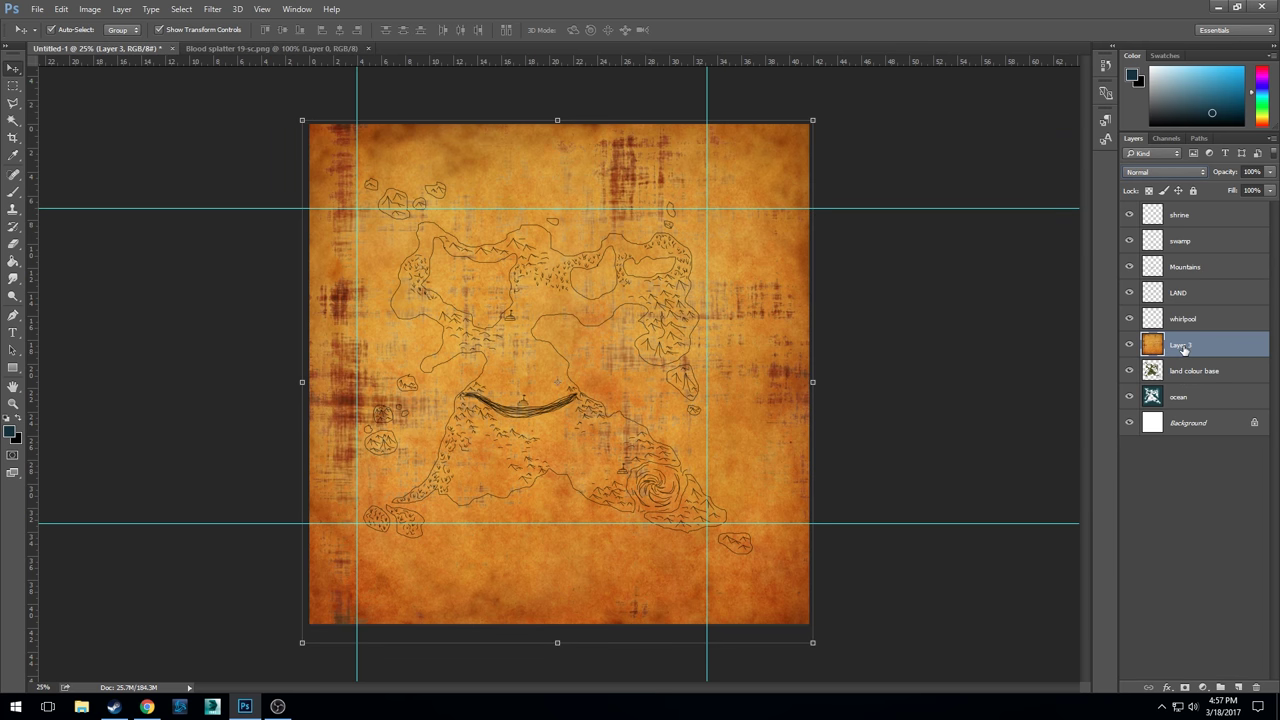
- Check the merged parchment's effect and preview its blend modes from Linear Light to Subtract
click(1129, 344)
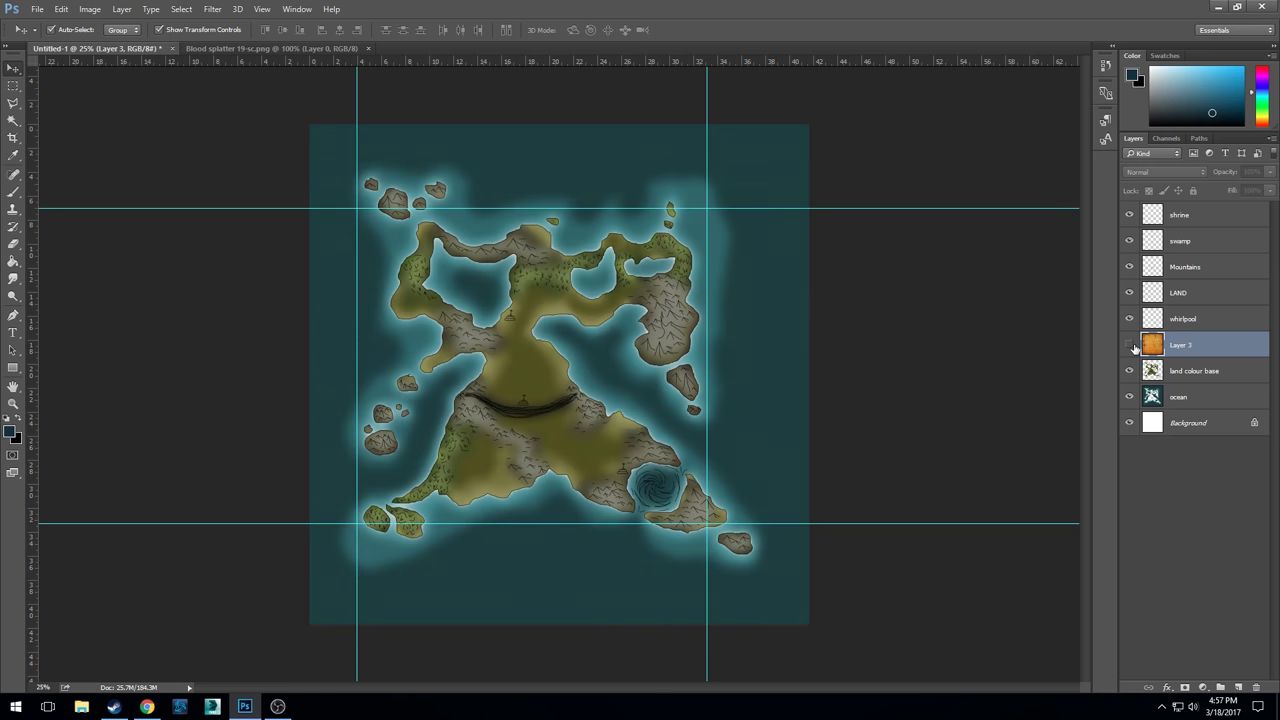
click(1129, 344)
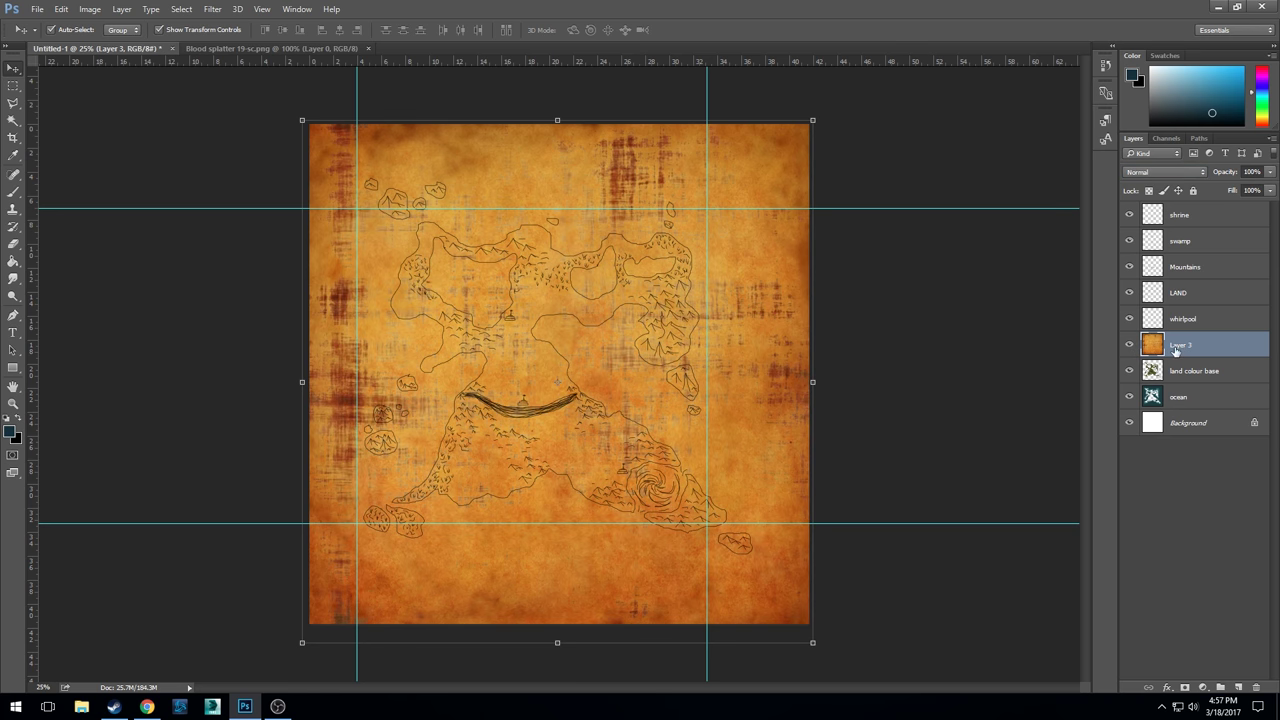
click(1163, 172)
click(1163, 175)
scroll(1163, 175, down, 1)
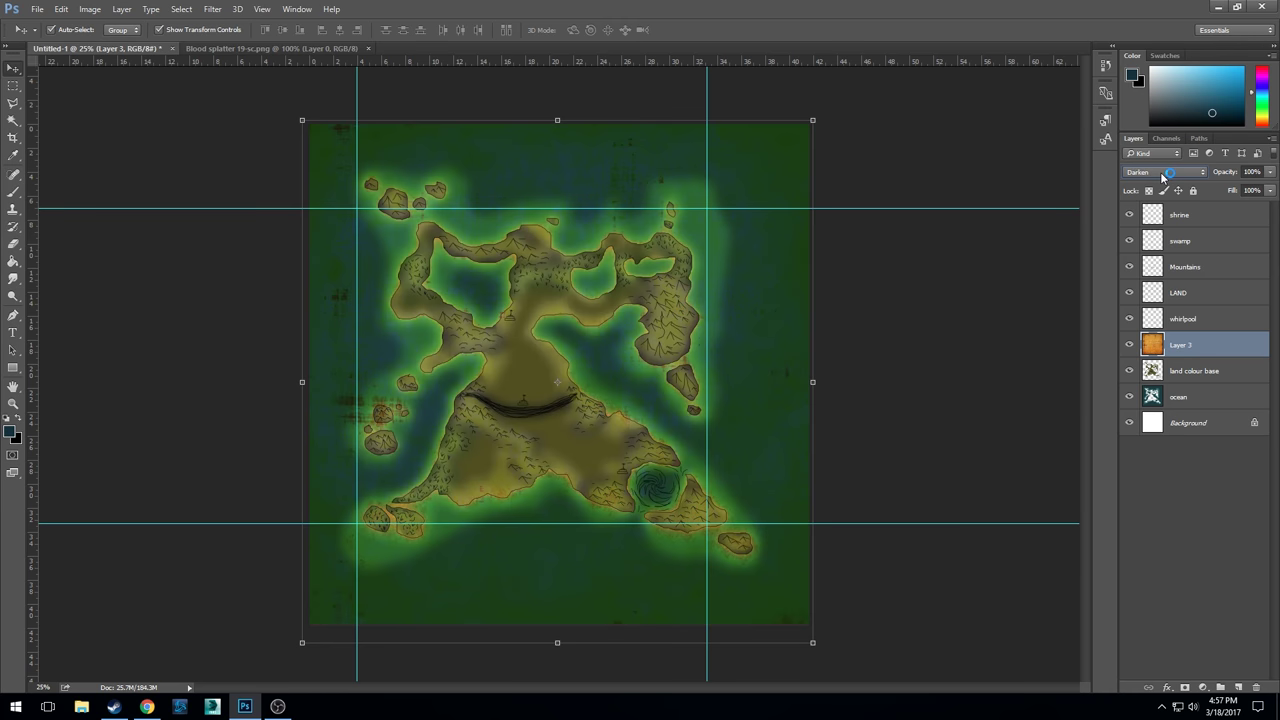
scroll(1163, 175, down, 4)
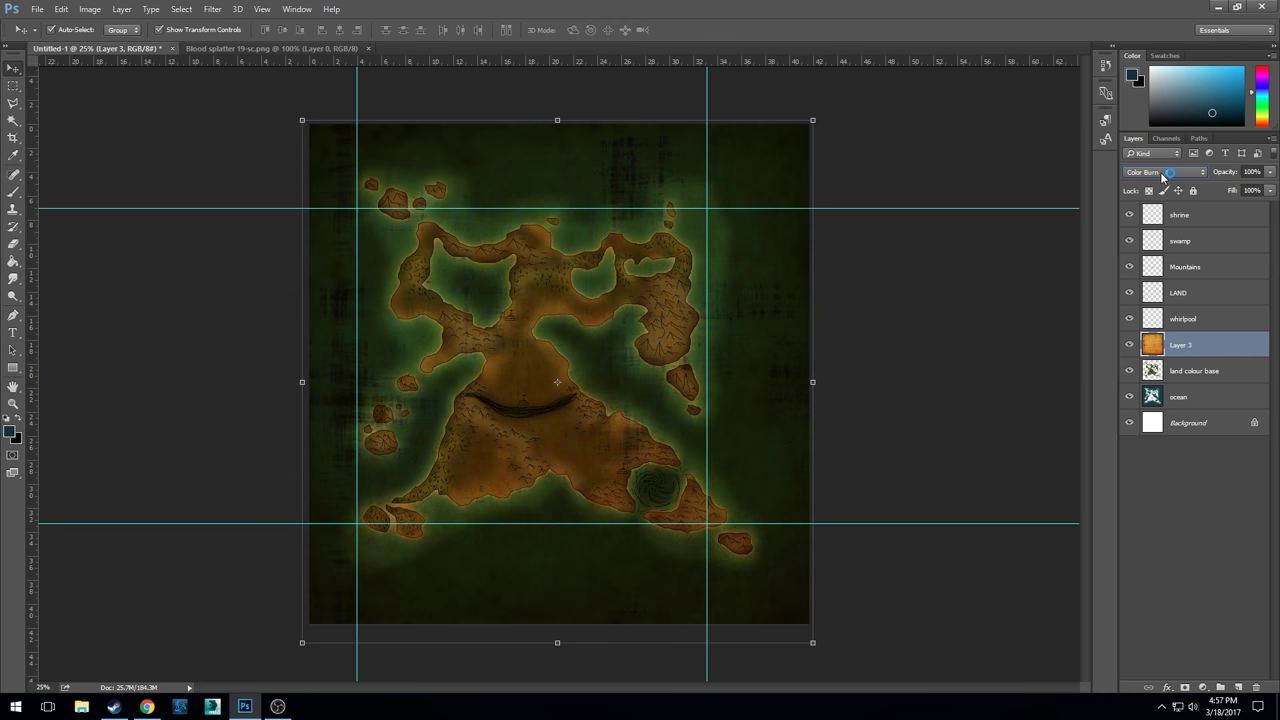
scroll(1162, 175, down, 1)
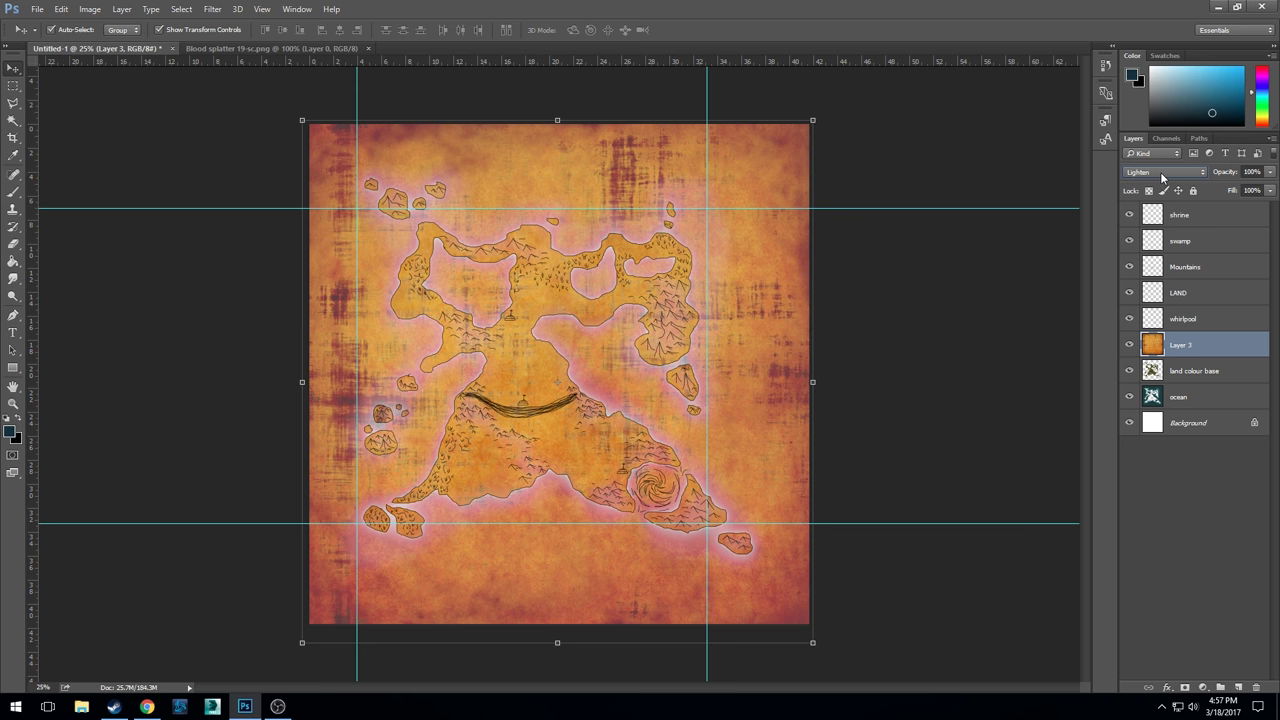
scroll(1160, 172, down, 1)
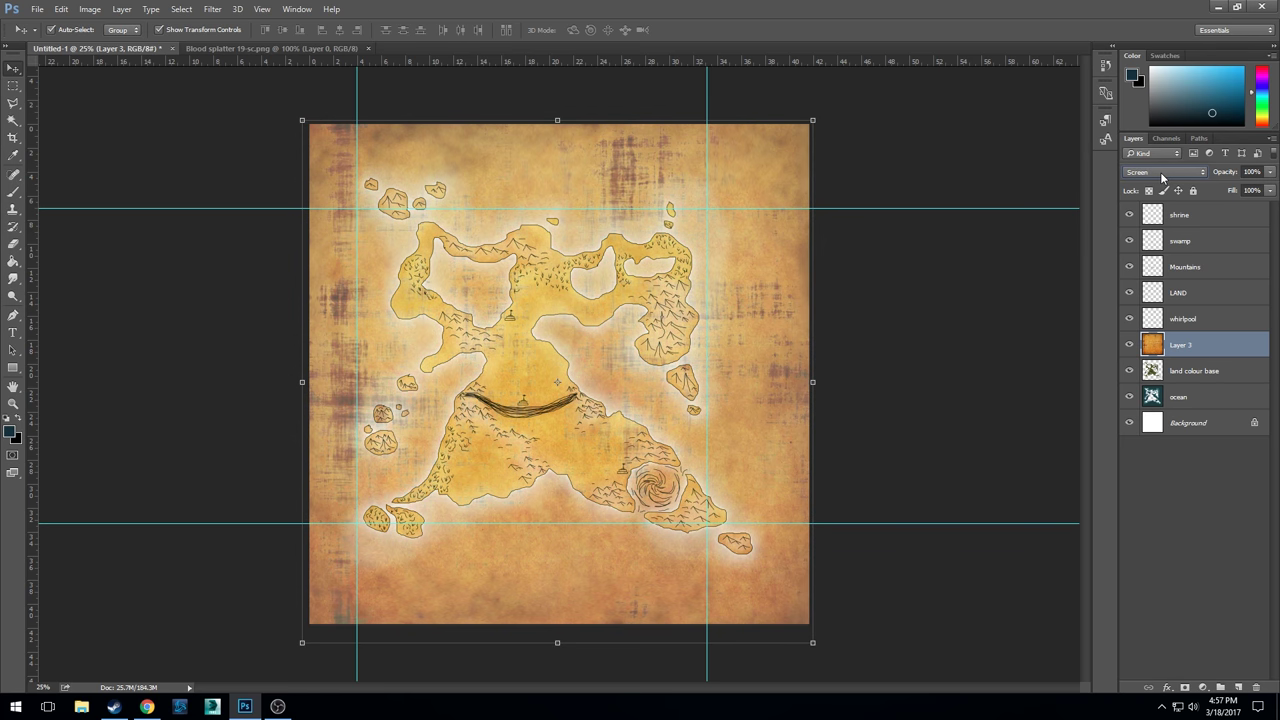
scroll(1162, 176, down, 2)
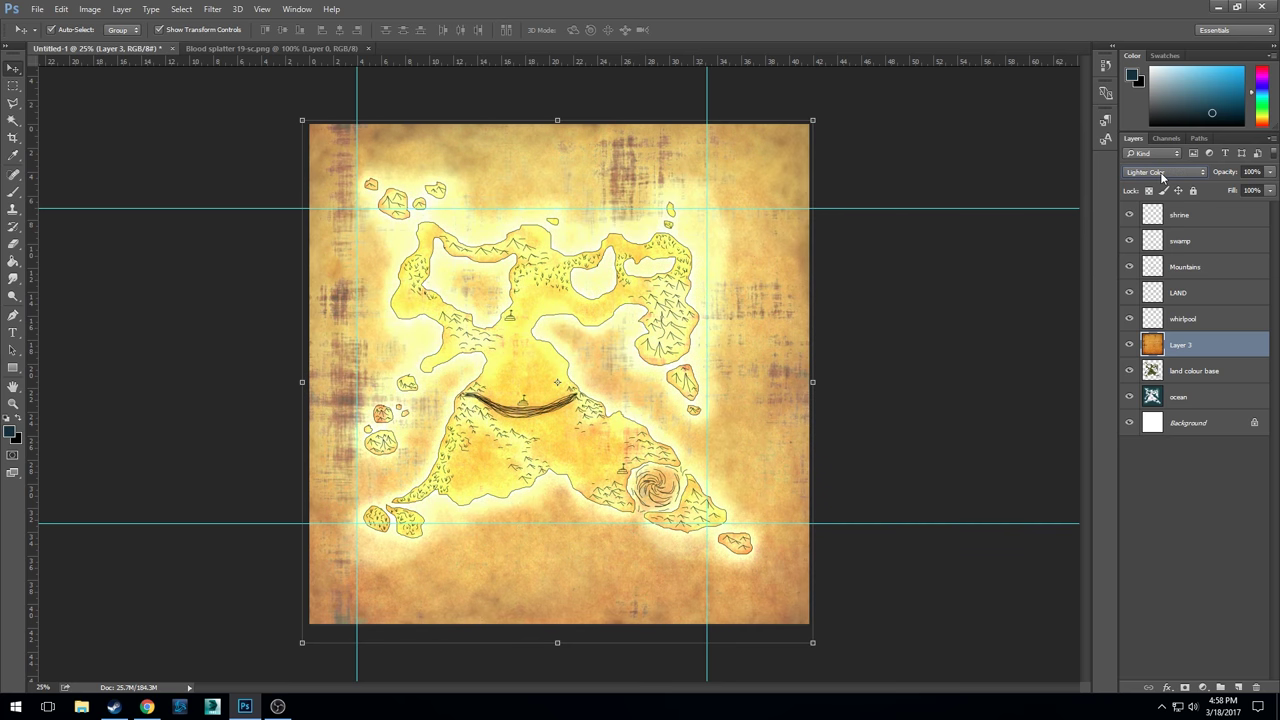
scroll(1162, 176, down, 1)
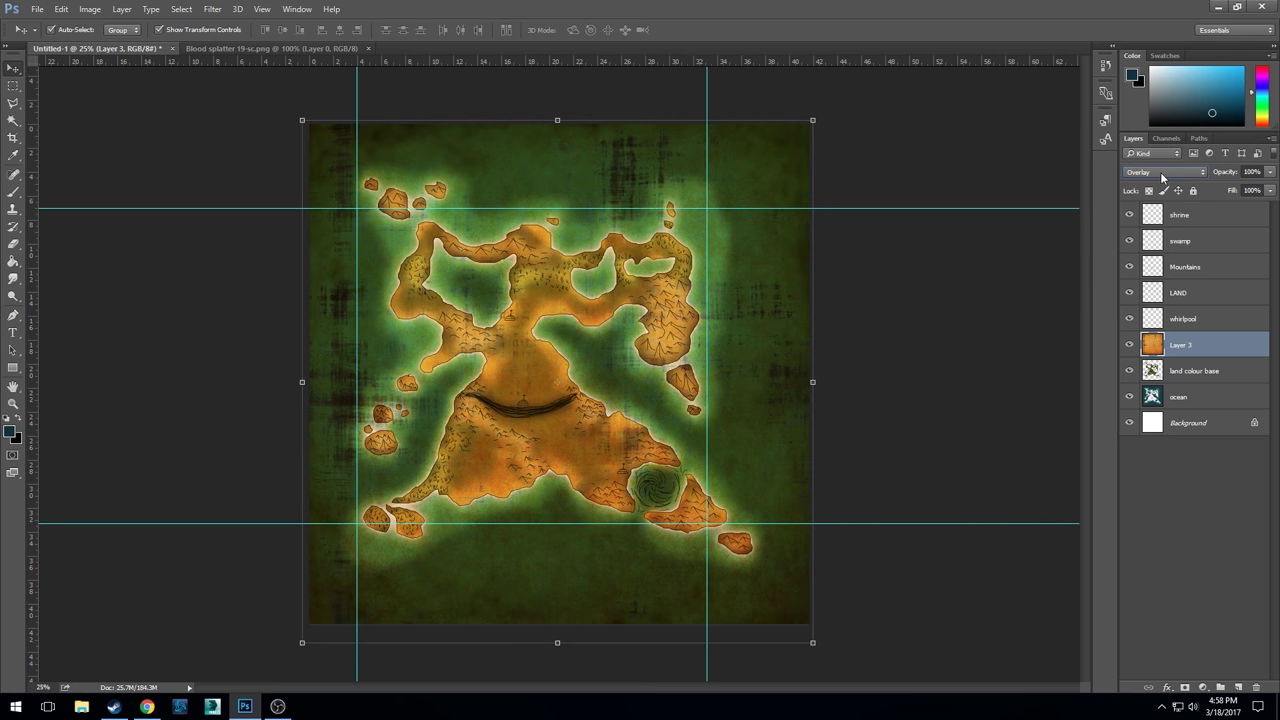
scroll(1160, 172, down, 2)
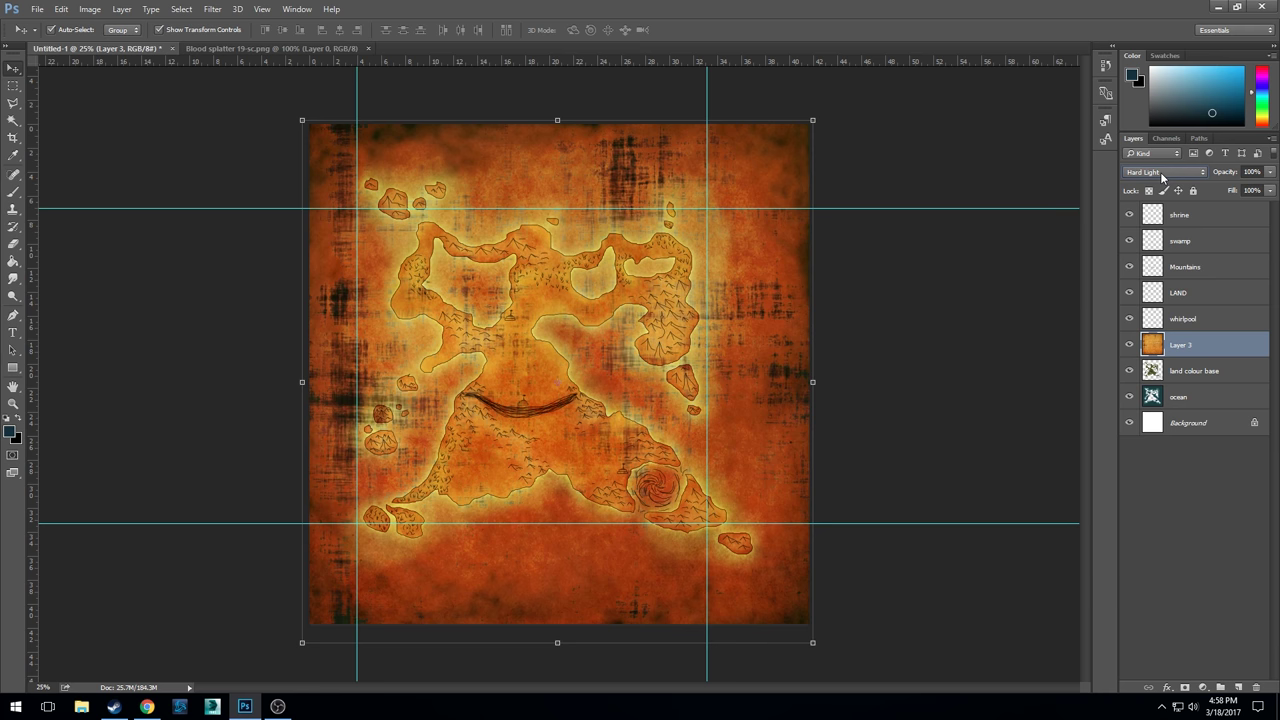
key(Down)
key(Down)
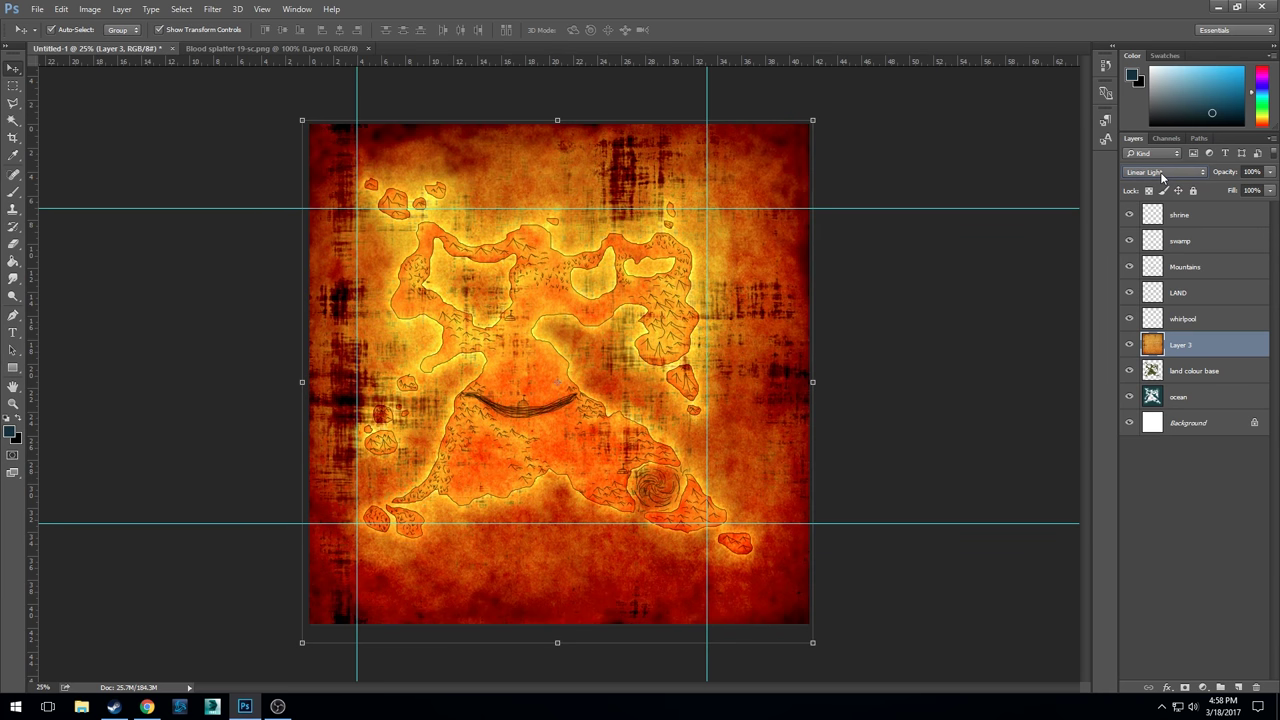
key(Down)
key(Down)
key(Down)
key(Down)
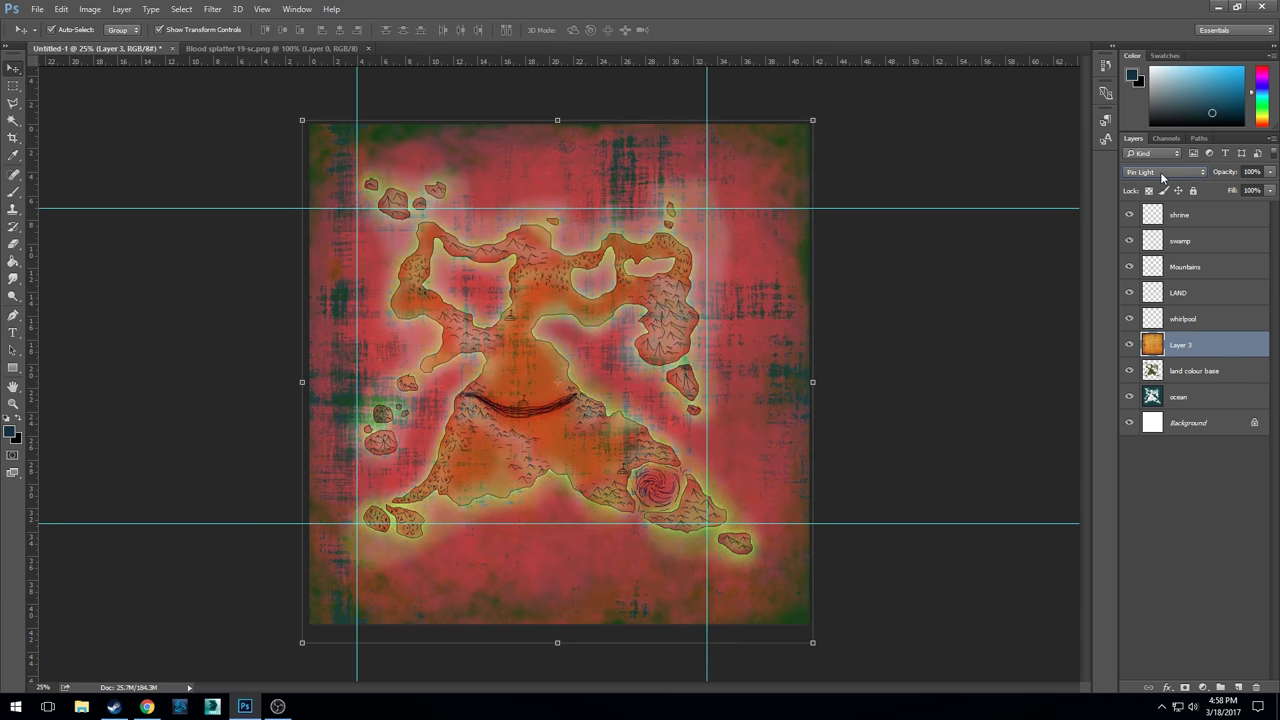
key(Down)
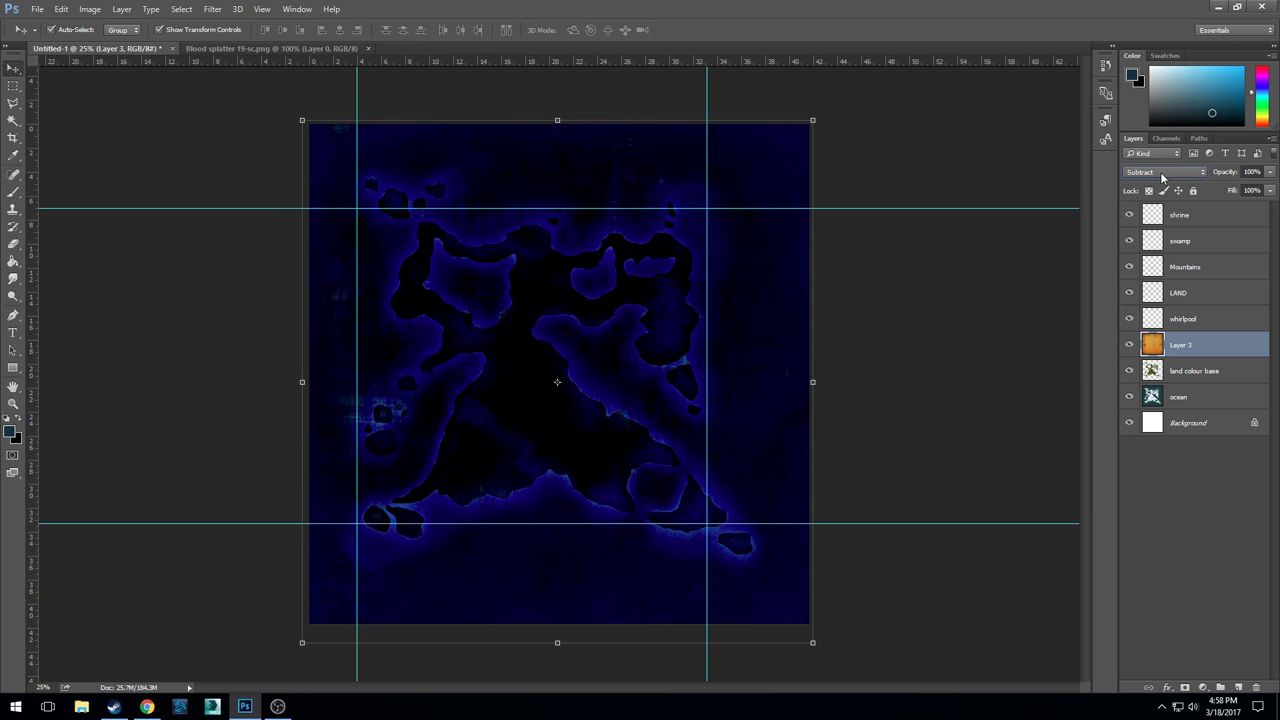
- Restart from Multiply, step through the blend modes, and settle Layer 3 on Linear Light
click(1162, 177)
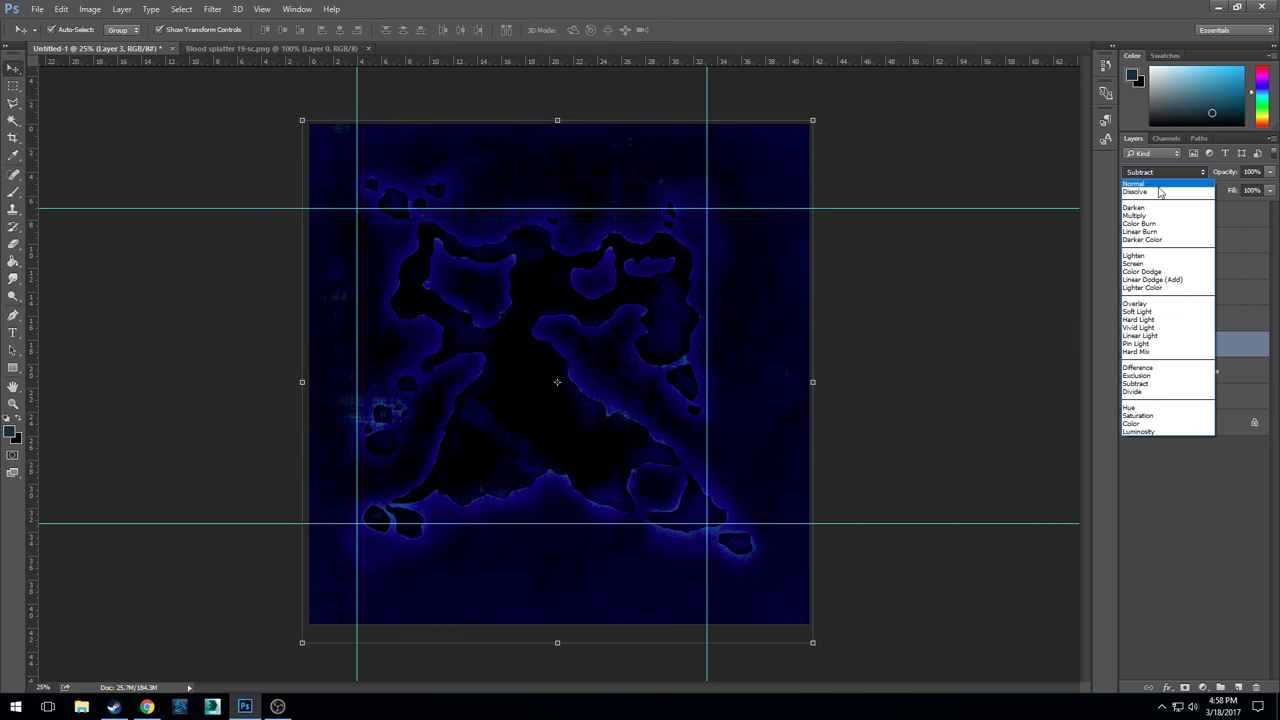
click(1158, 215)
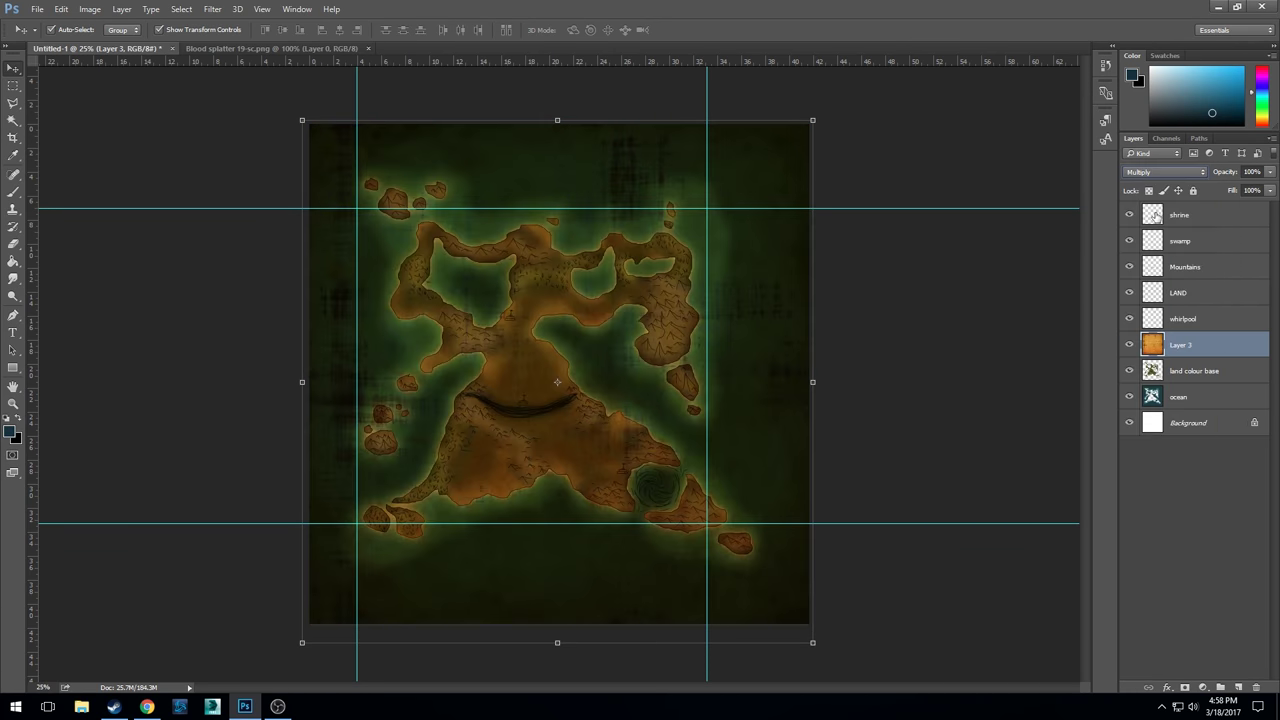
key(Down)
key(Down)
key(Down)
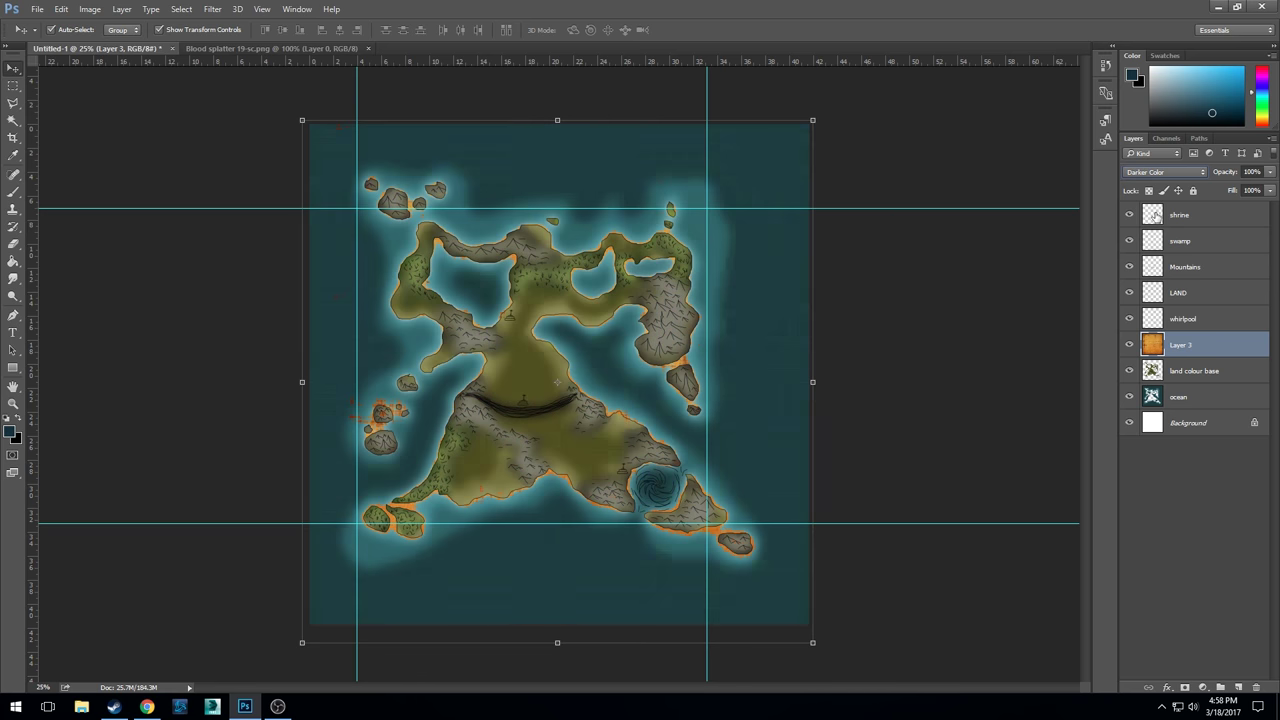
key(Down)
key(Down)
key(Down)
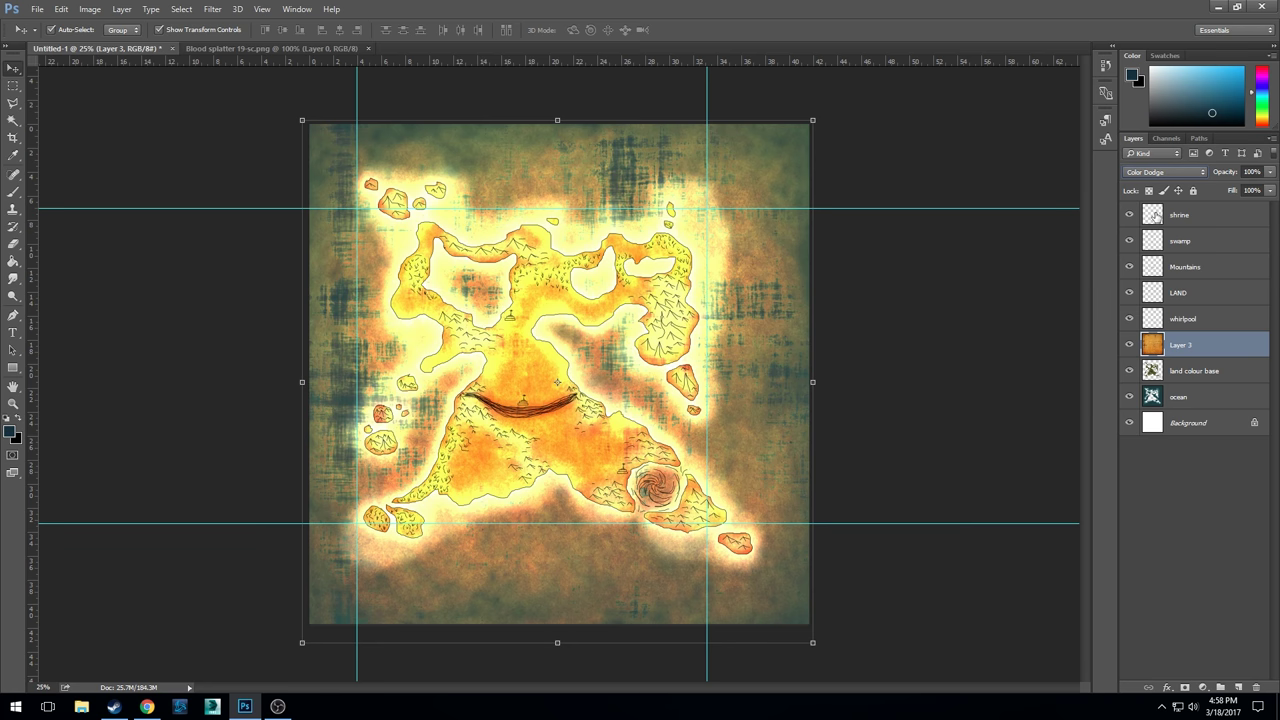
key(Down)
key(Down)
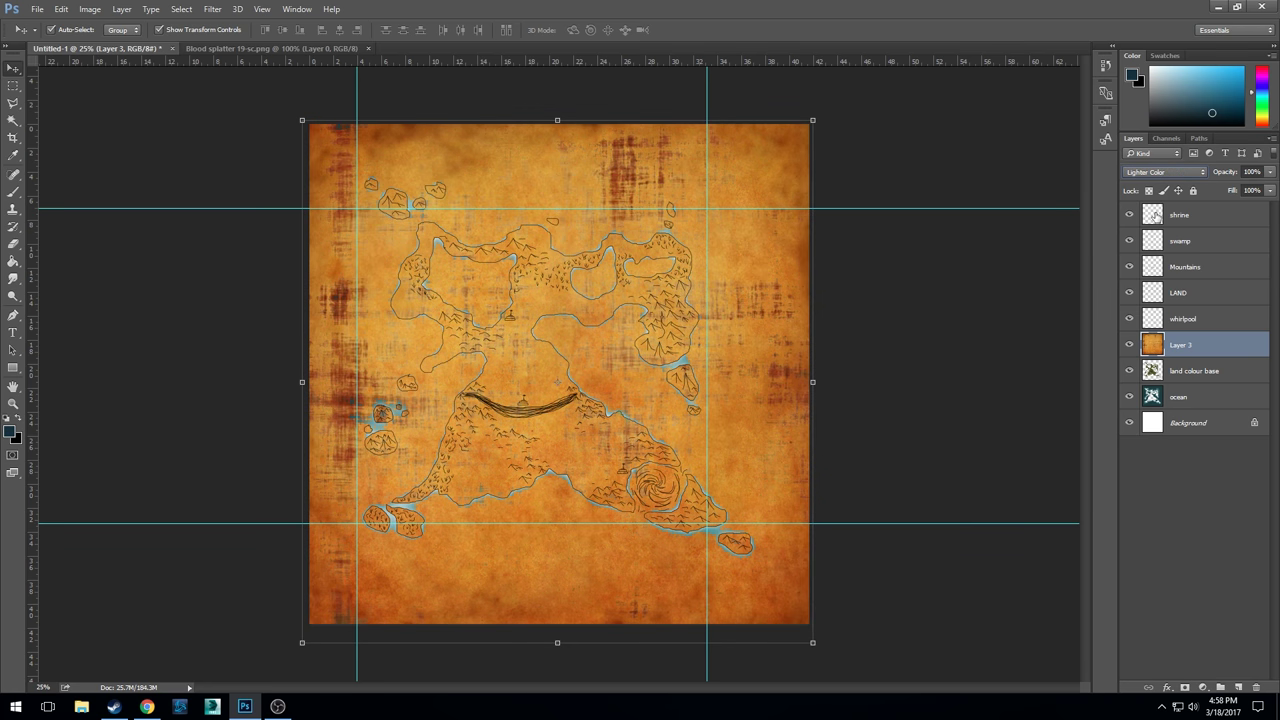
key(Down)
key(Down)
key(Down)
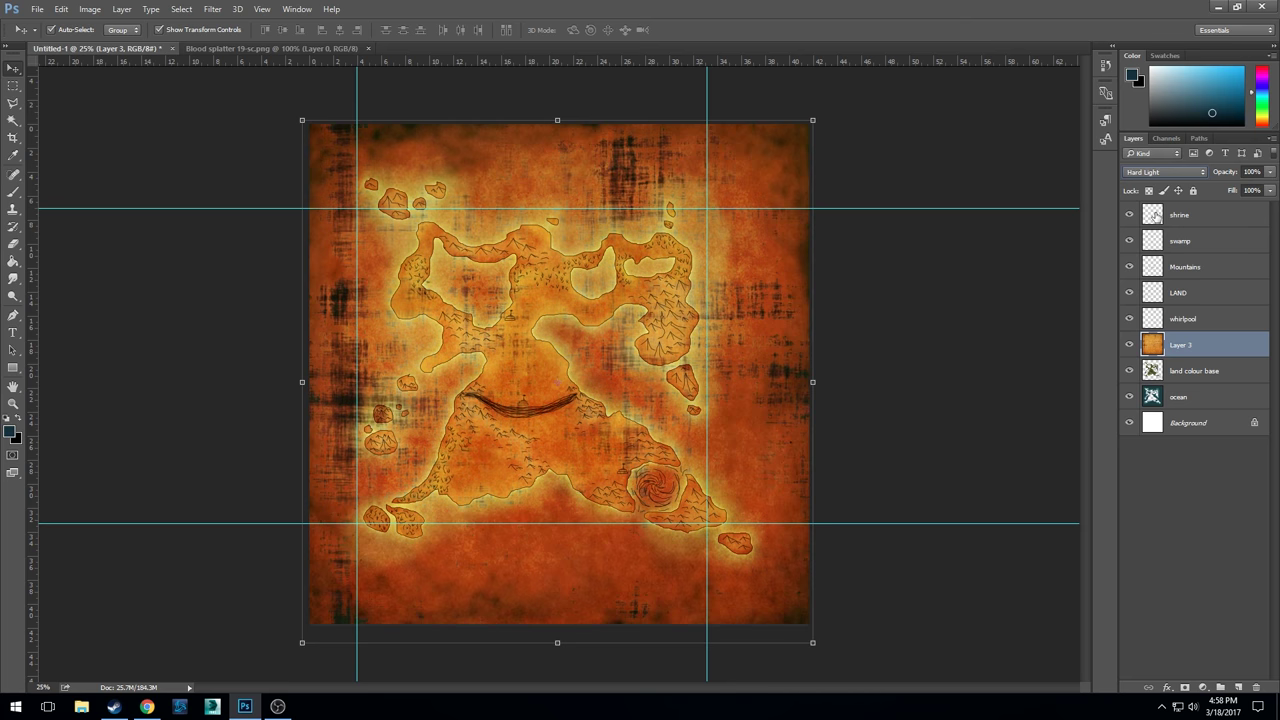
key(Down)
key(Up)
key(Down)
key(Down)
key(Down)
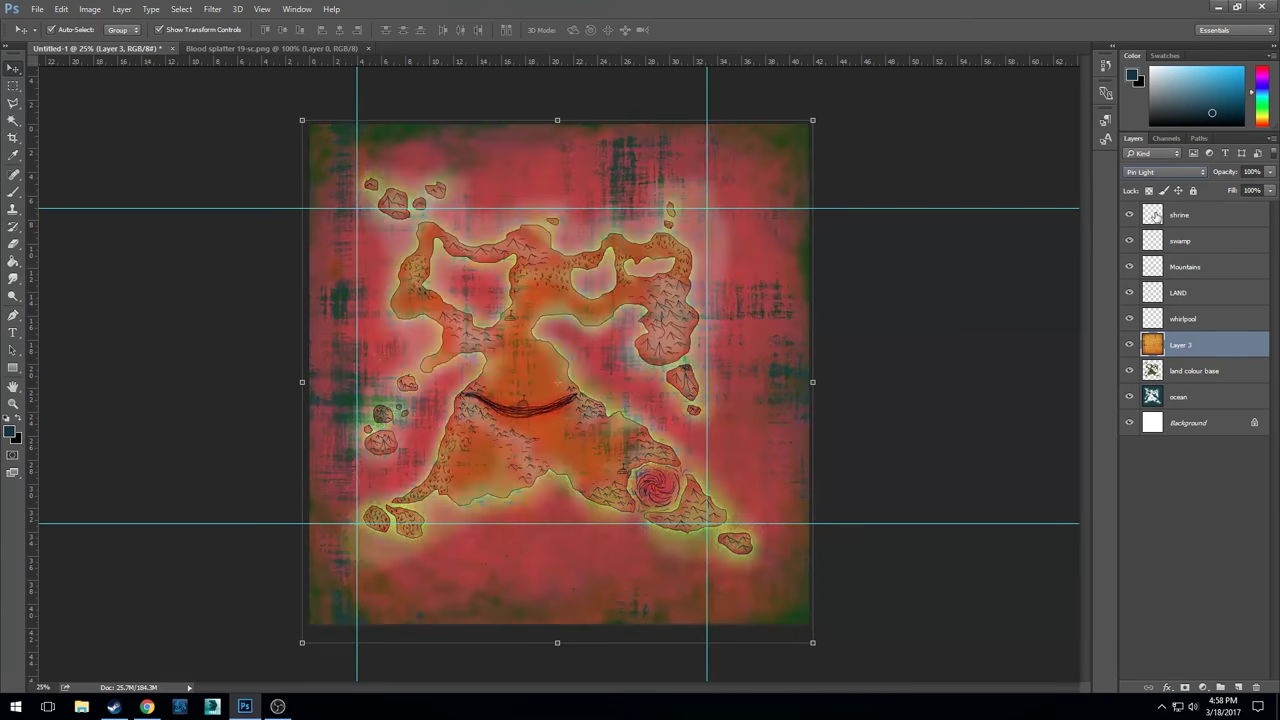
key(Up)
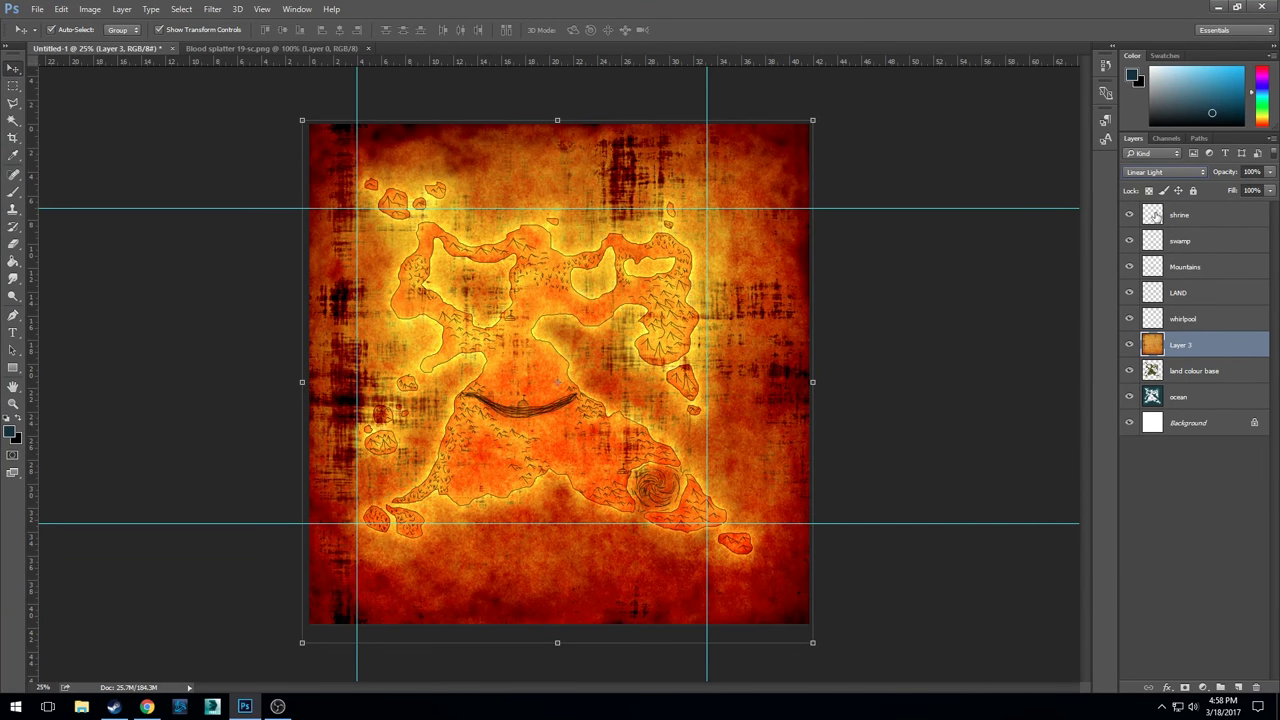
- Lower Layer 3's opacity to about 61%
click(1270, 172)
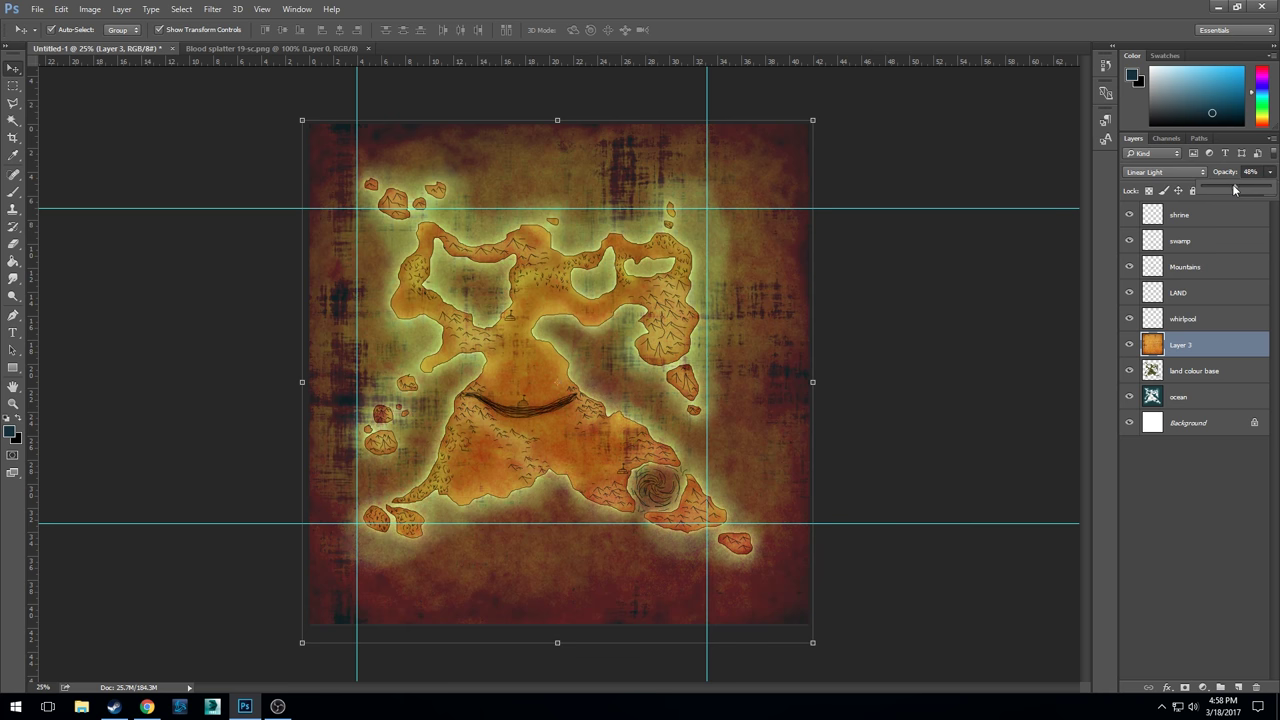
drag(1234, 189, 1240, 189)
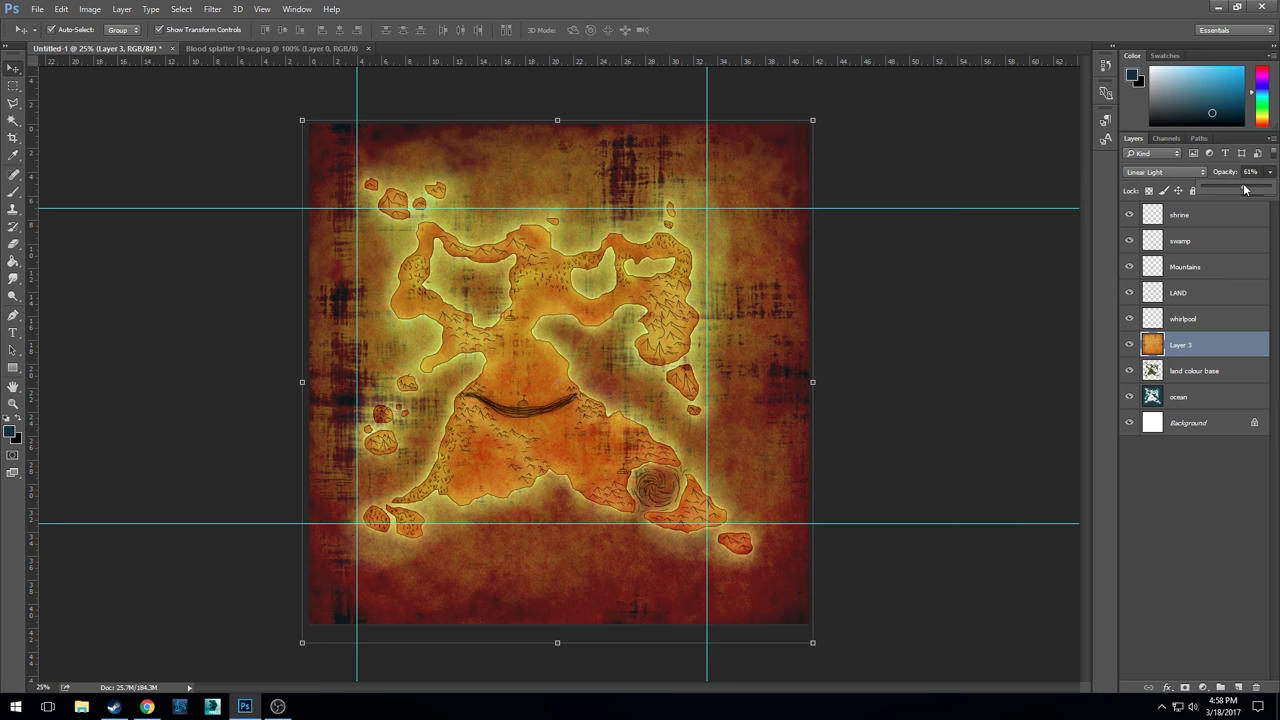
click(1206, 524)
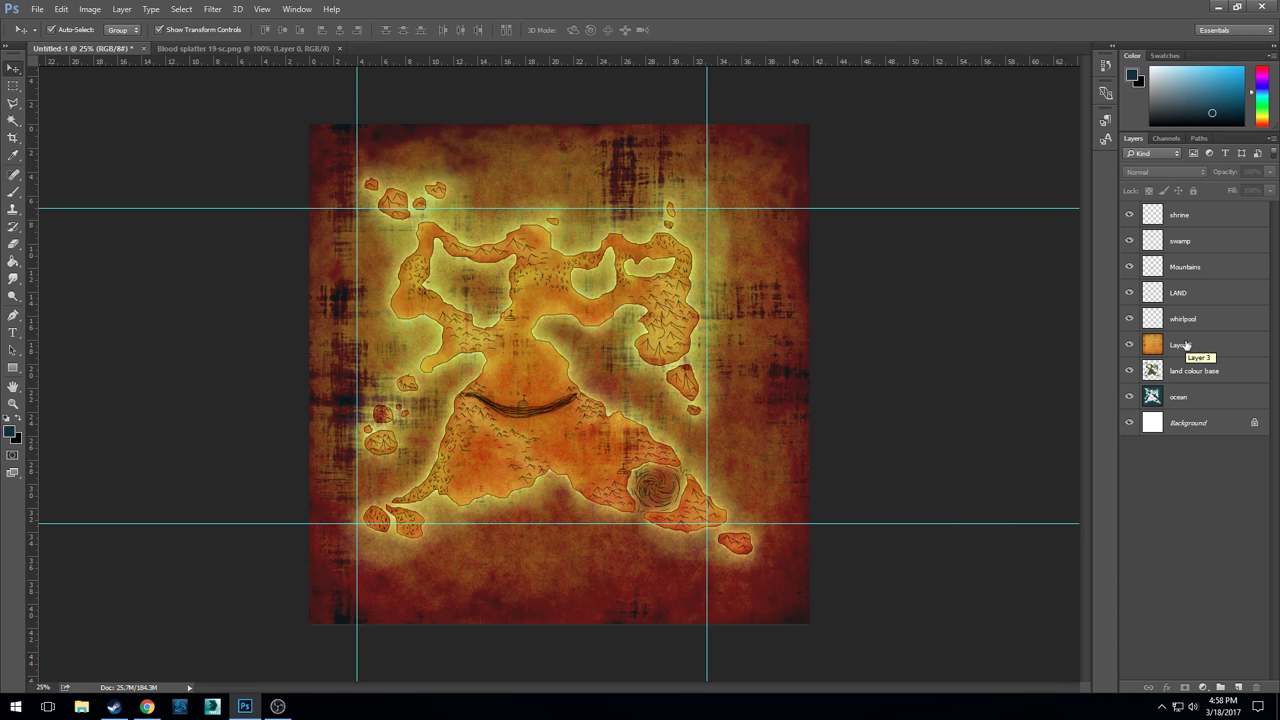
drag(1189, 372, 1193, 345)
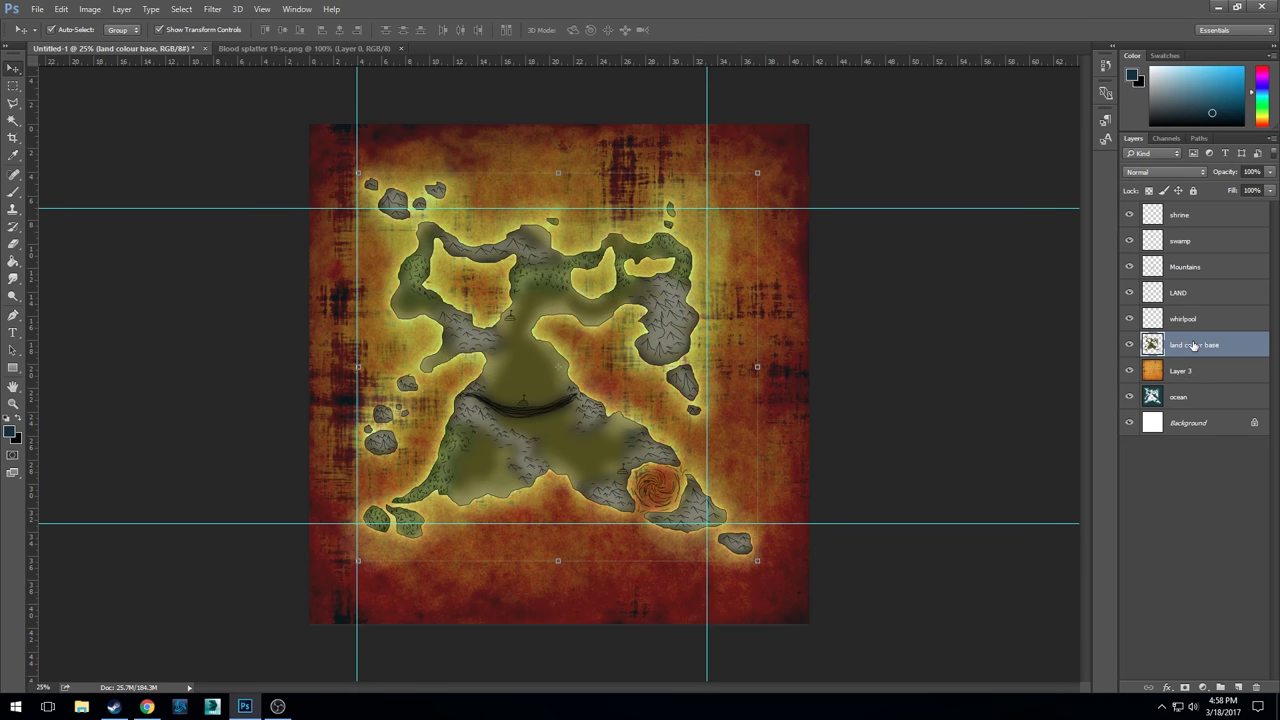
click(1177, 178)
click(1177, 183)
key(Down)
key(Down)
key(Down)
key(Down)
key(Down)
key(Down)
key(Down)
key(Down)
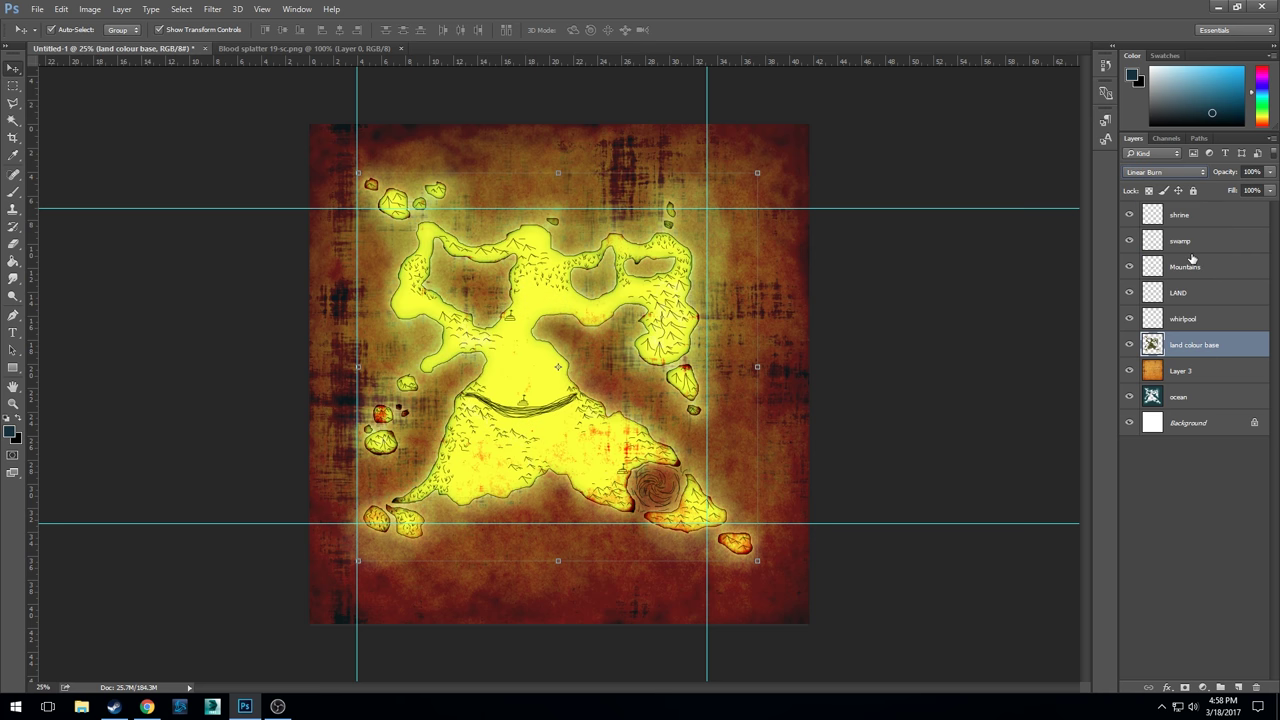
key(Up)
key(Up)
key(Up)
key(Up)
key(Down)
key(Down)
key(Down)
key(Down)
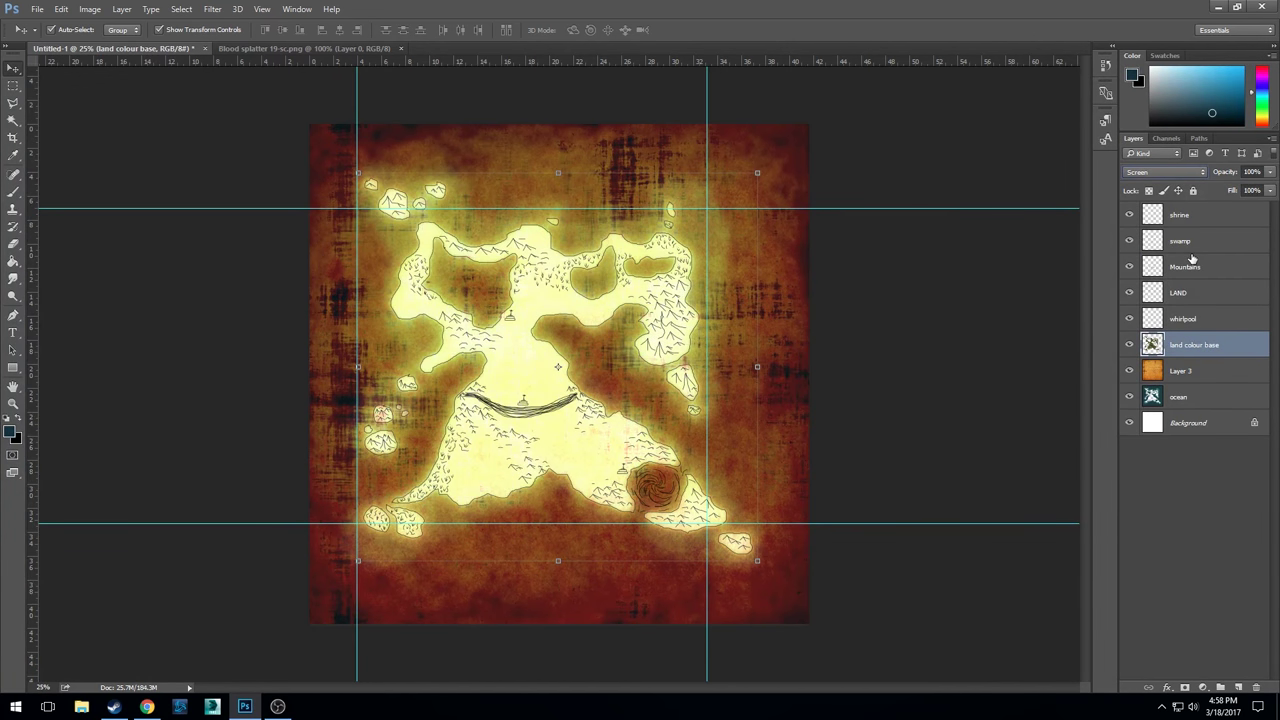
key(Down)
key(Down)
key(Down)
key(Down)
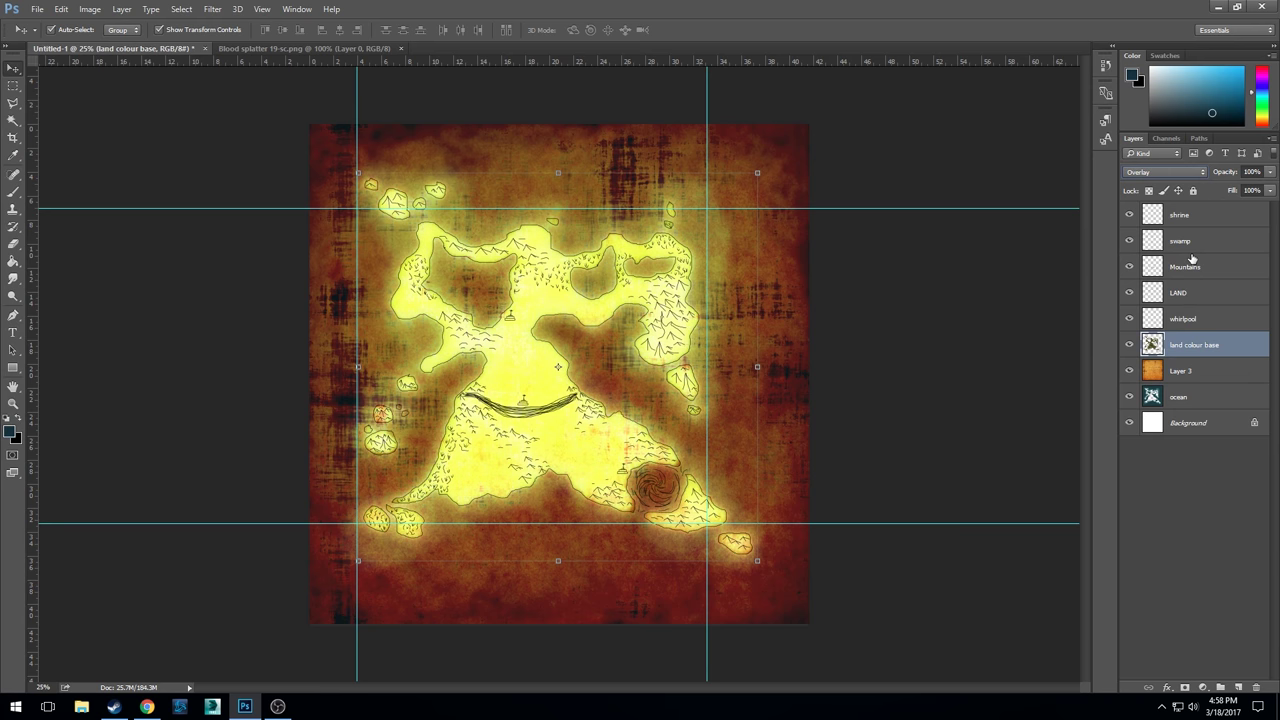
key(Down)
key(Down)
key(Down)
key(Down)
key(Down)
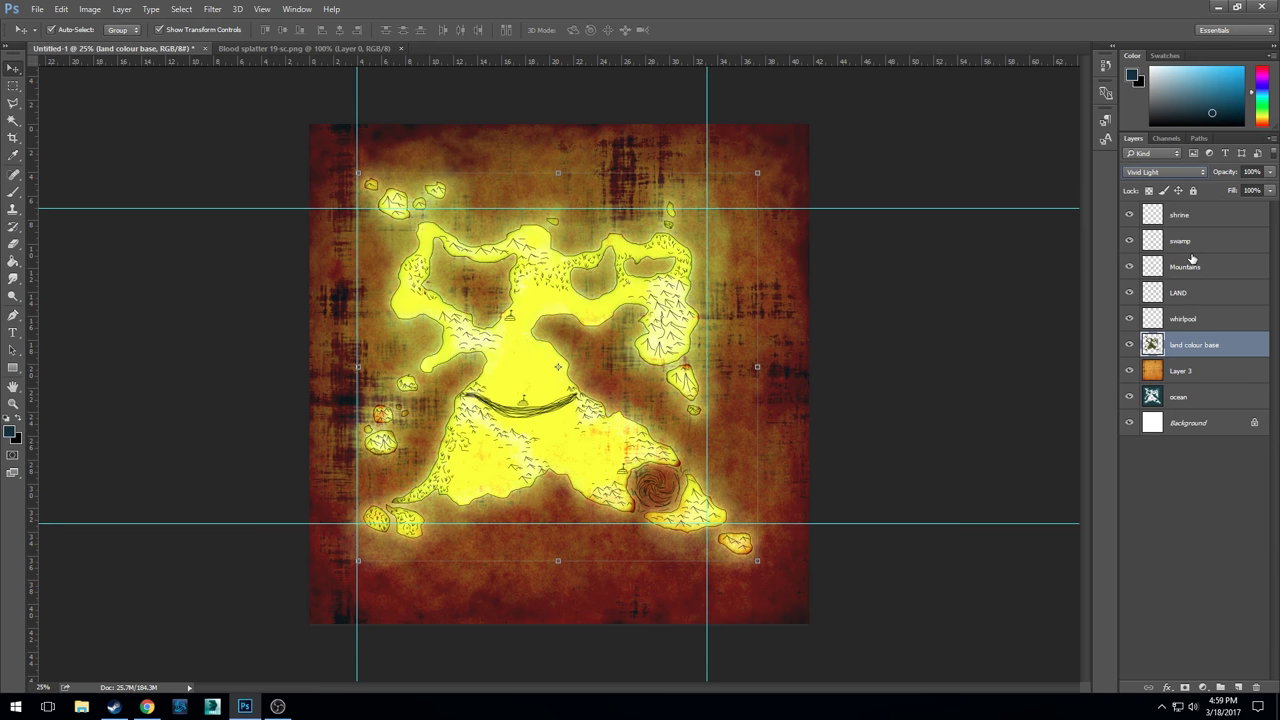
key(Down)
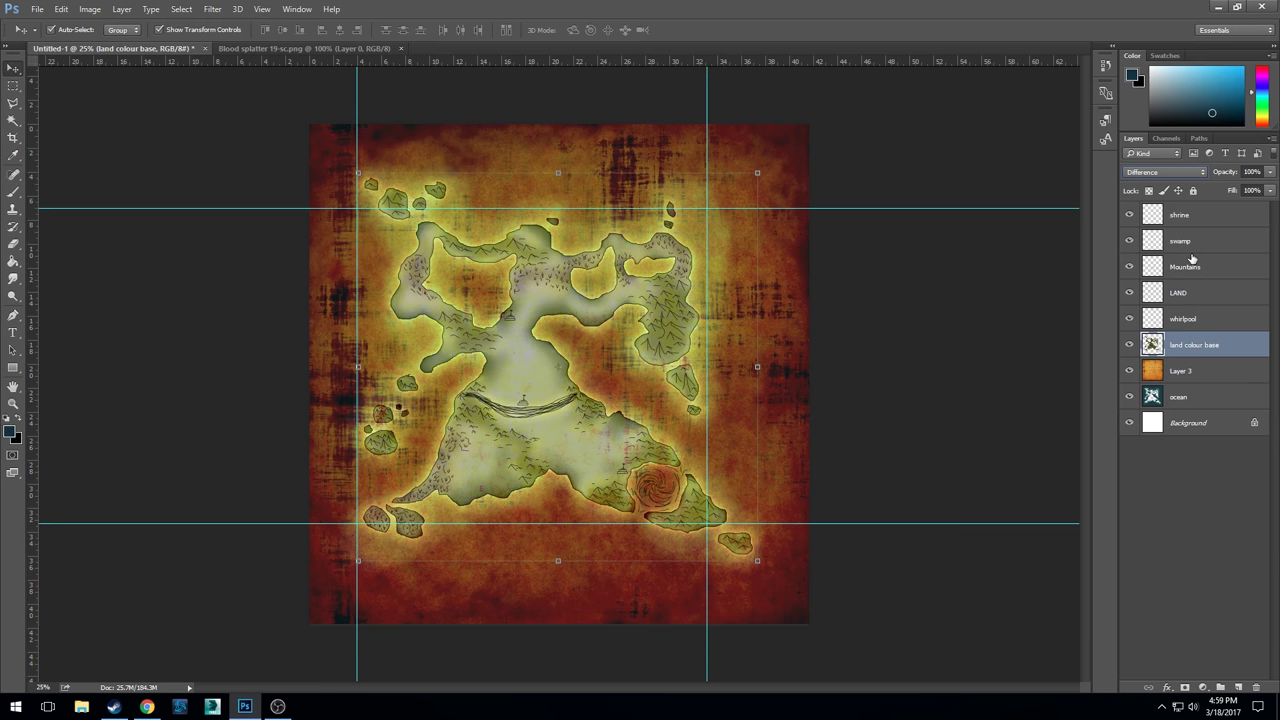
click(1165, 172)
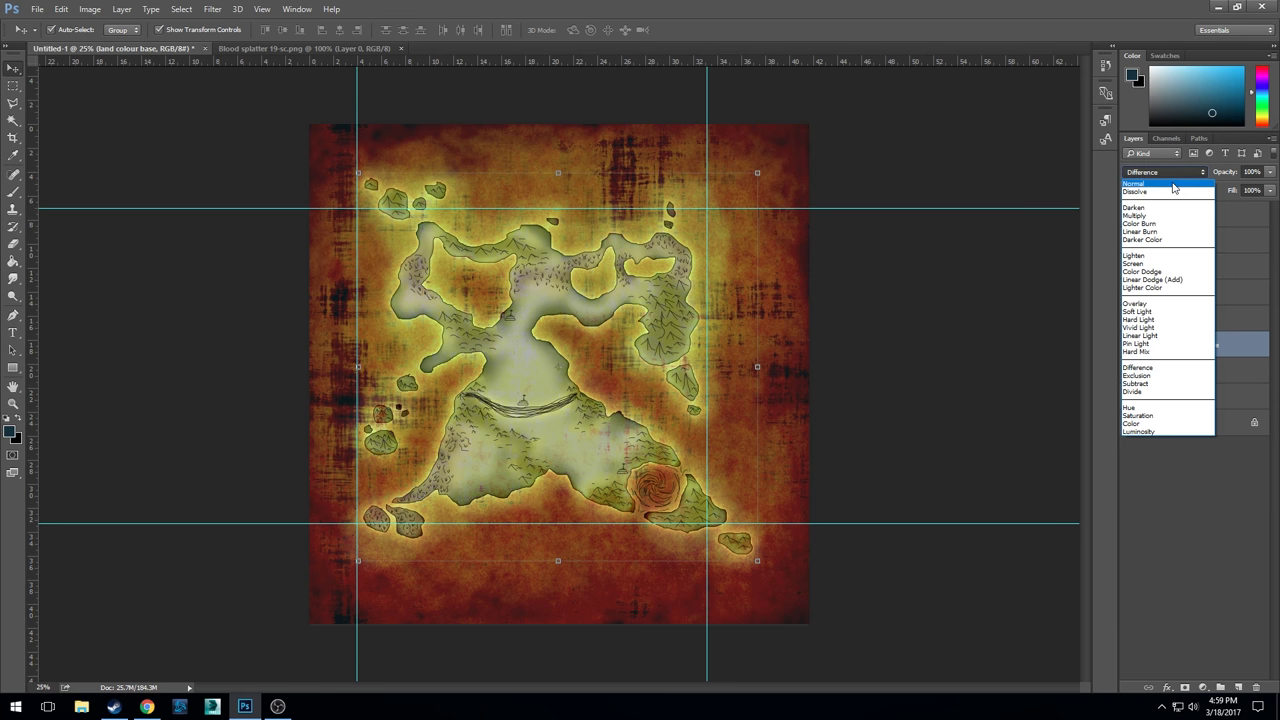
click(1176, 184)
drag(1182, 345, 1183, 387)
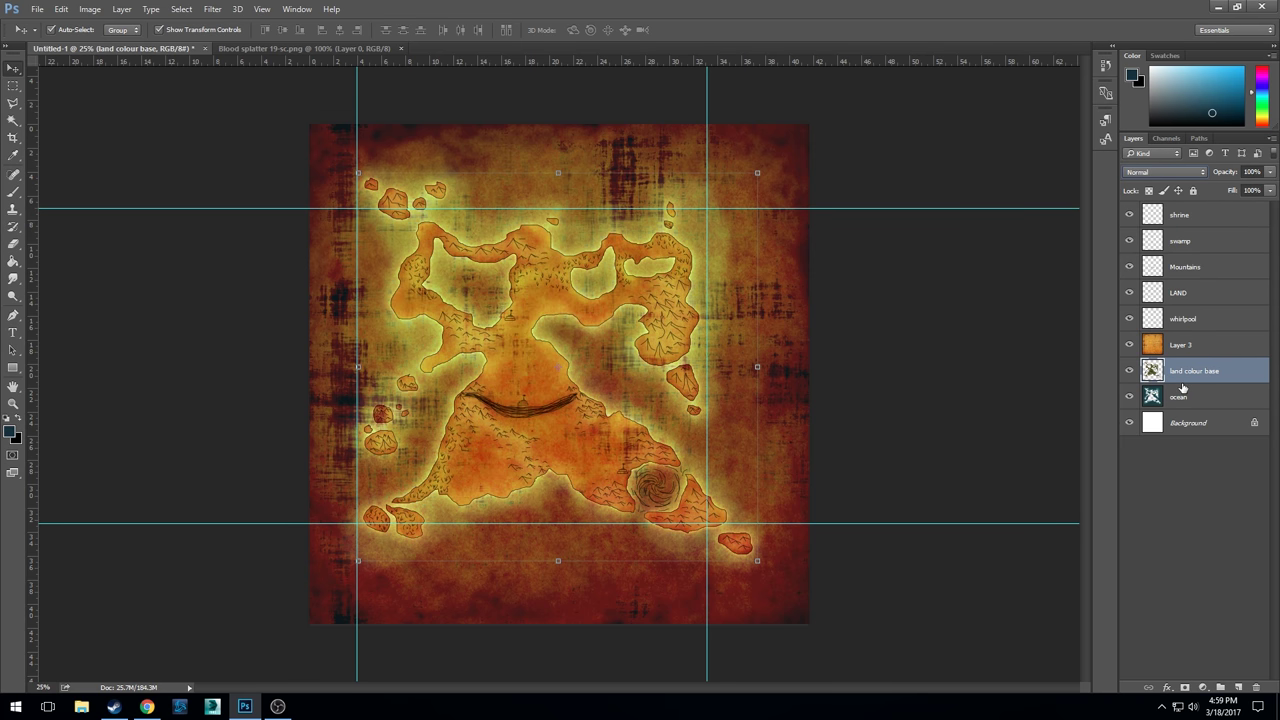
click(1182, 565)
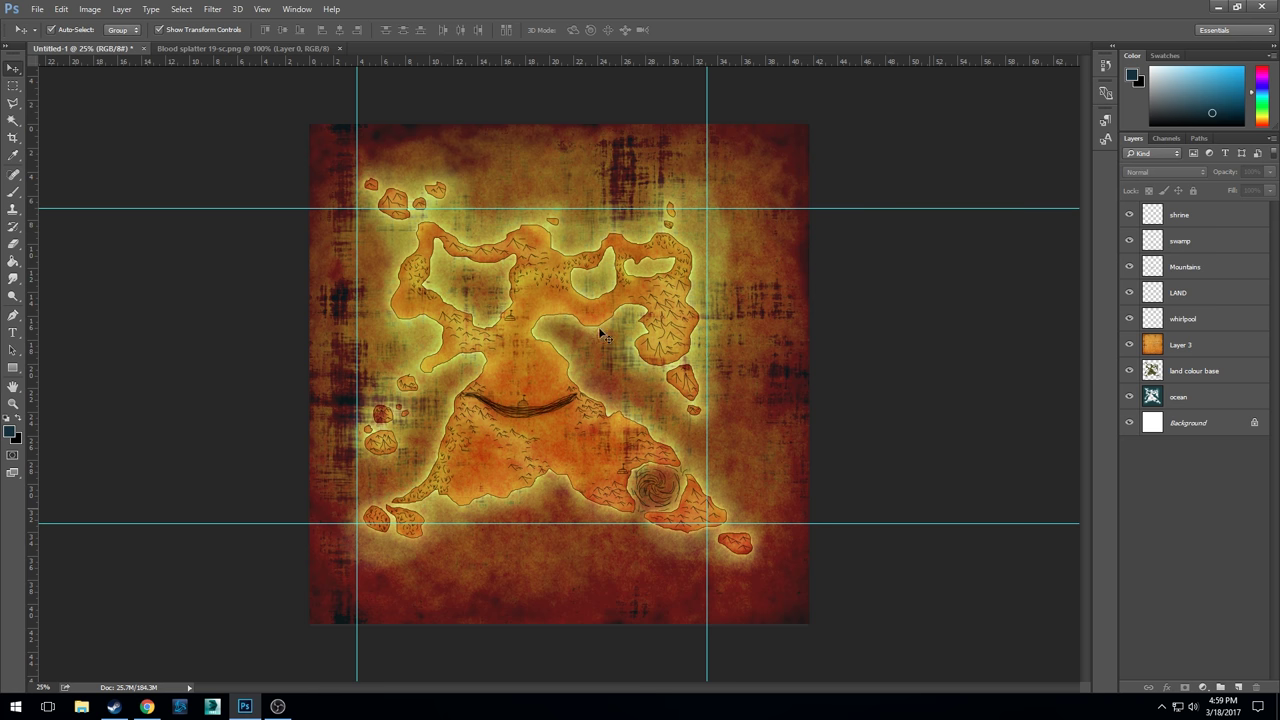
- Reduce parchment Layer 3's opacity to 47% to dull the orange cast
scroll(551, 310, up, 2)
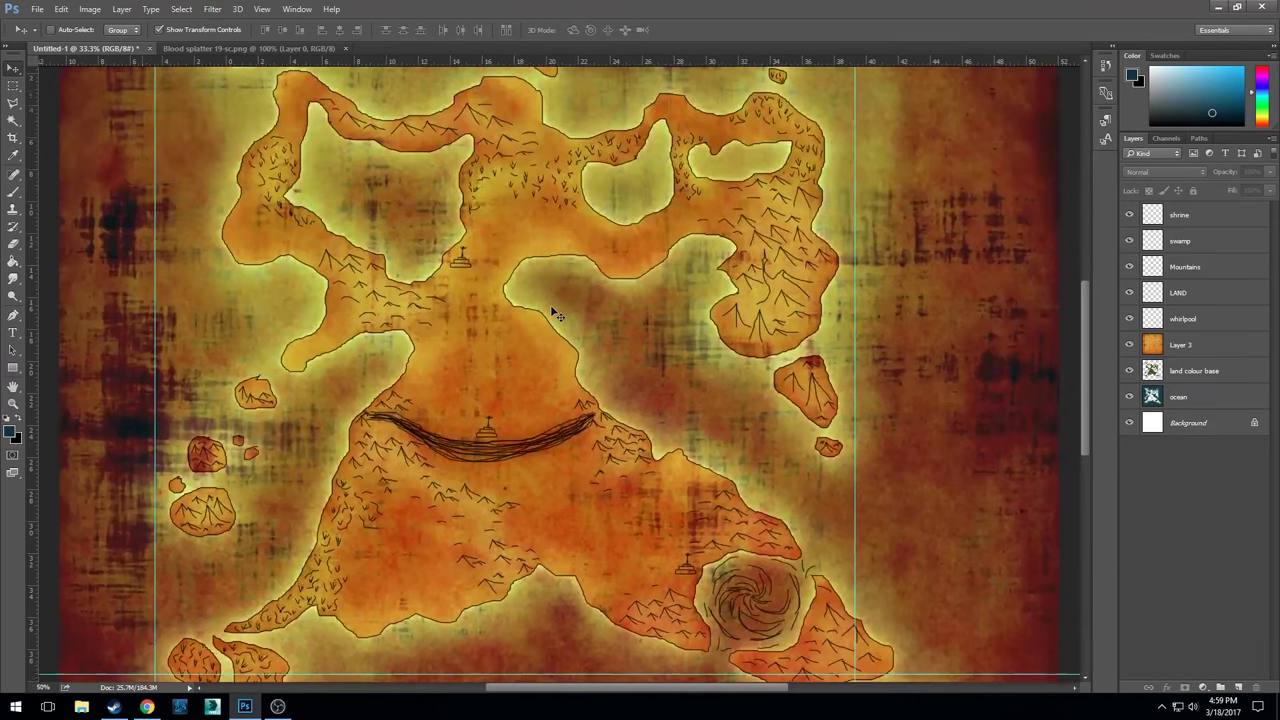
click(1200, 344)
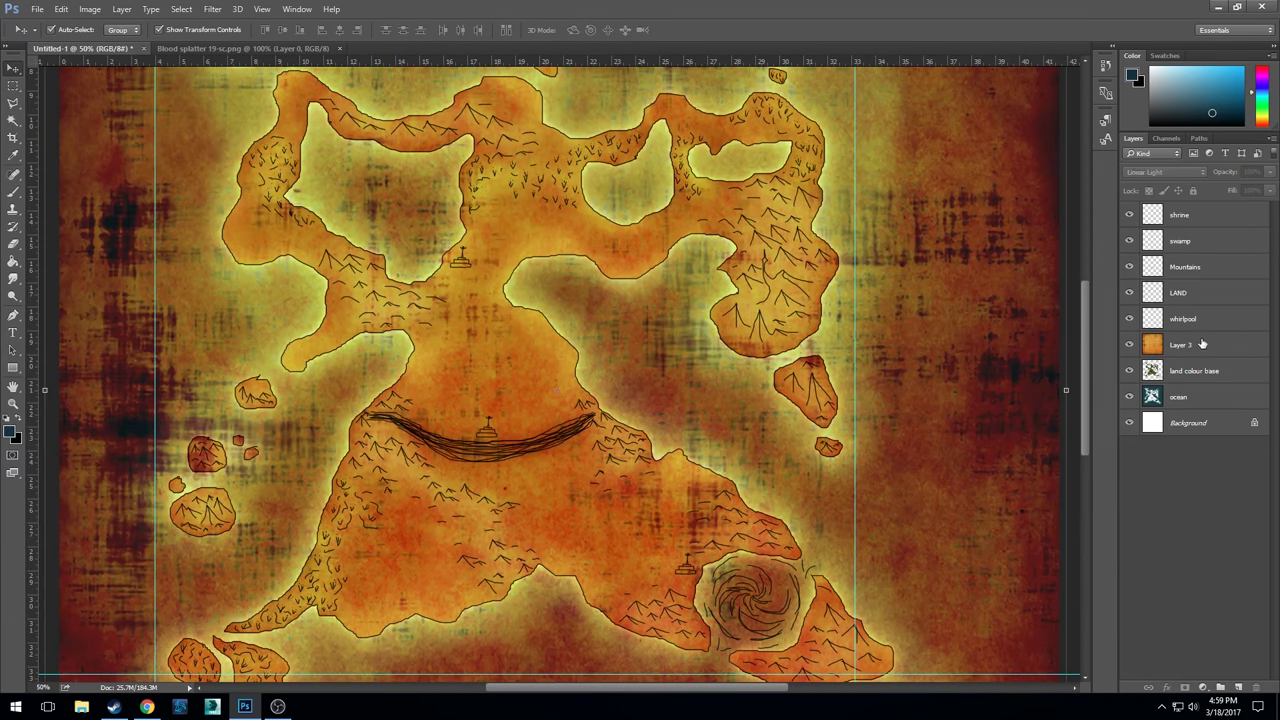
drag(1270, 173, 1238, 190)
key(ctrl+minus)
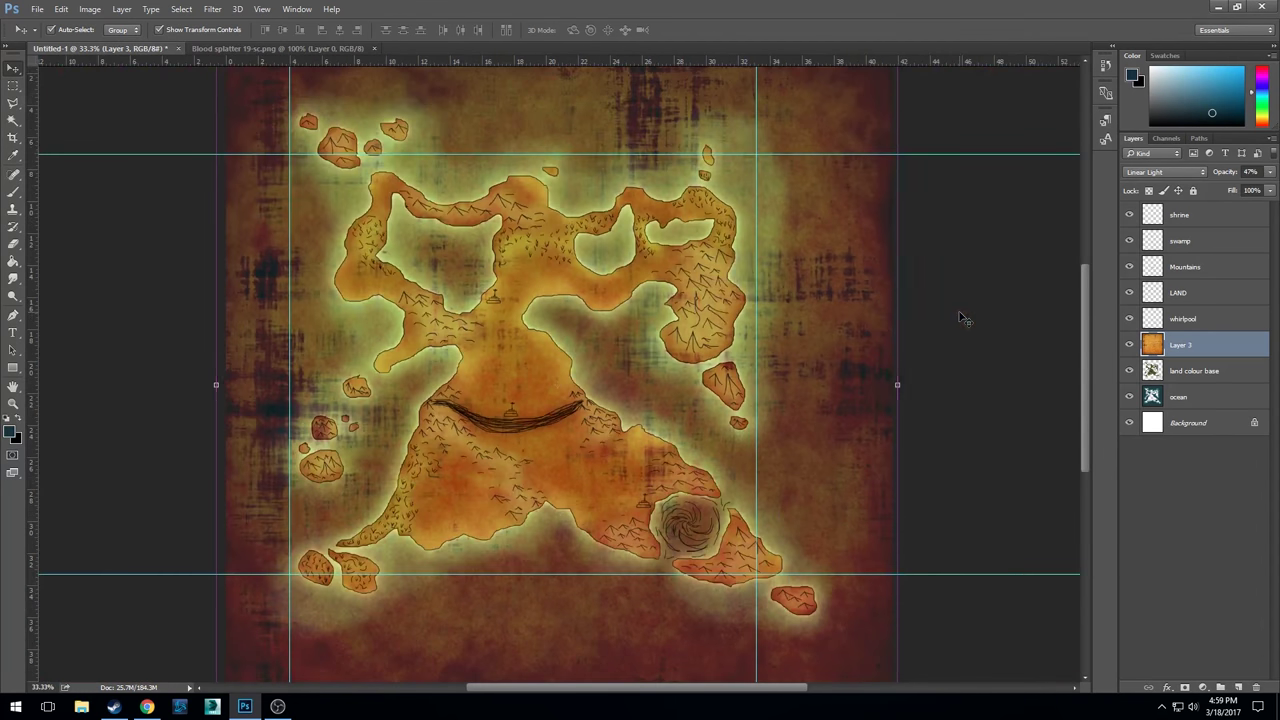
click(959, 316)
- Zoom in on the central shrines and hide parchment Layer 3
key(ctrl+plus)
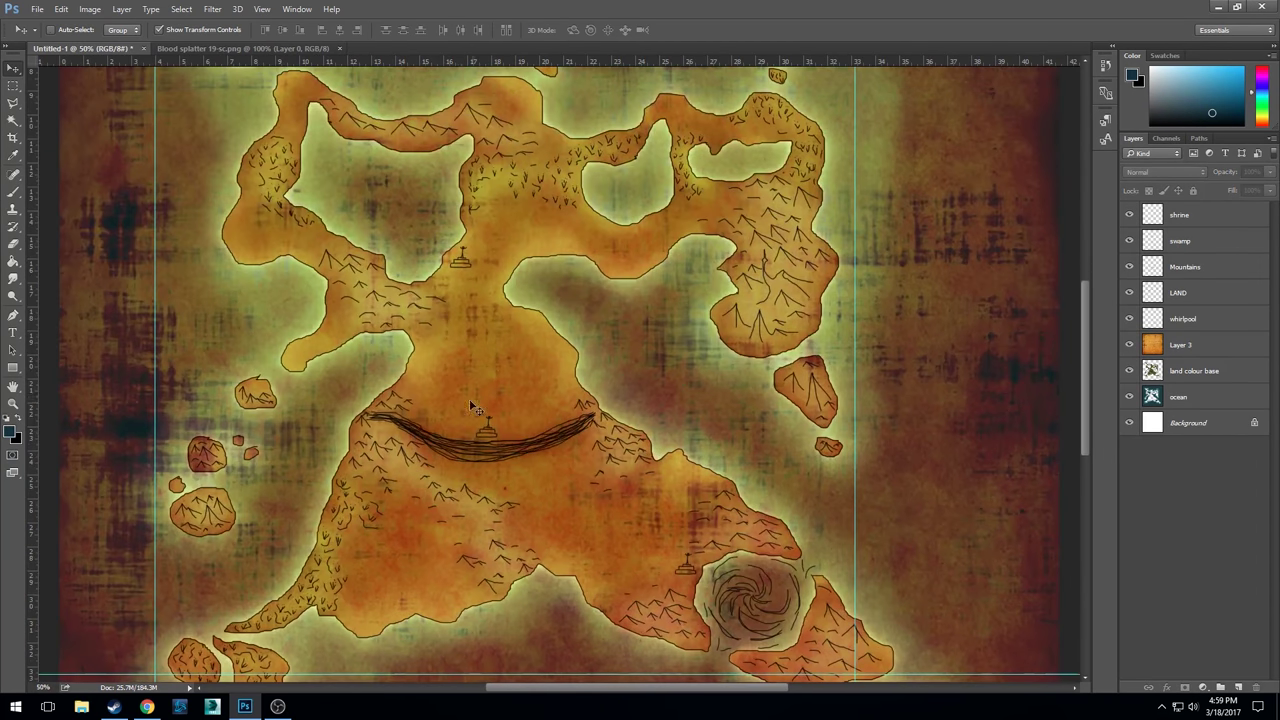
key(ctrl+plus)
key(ctrl+plus)
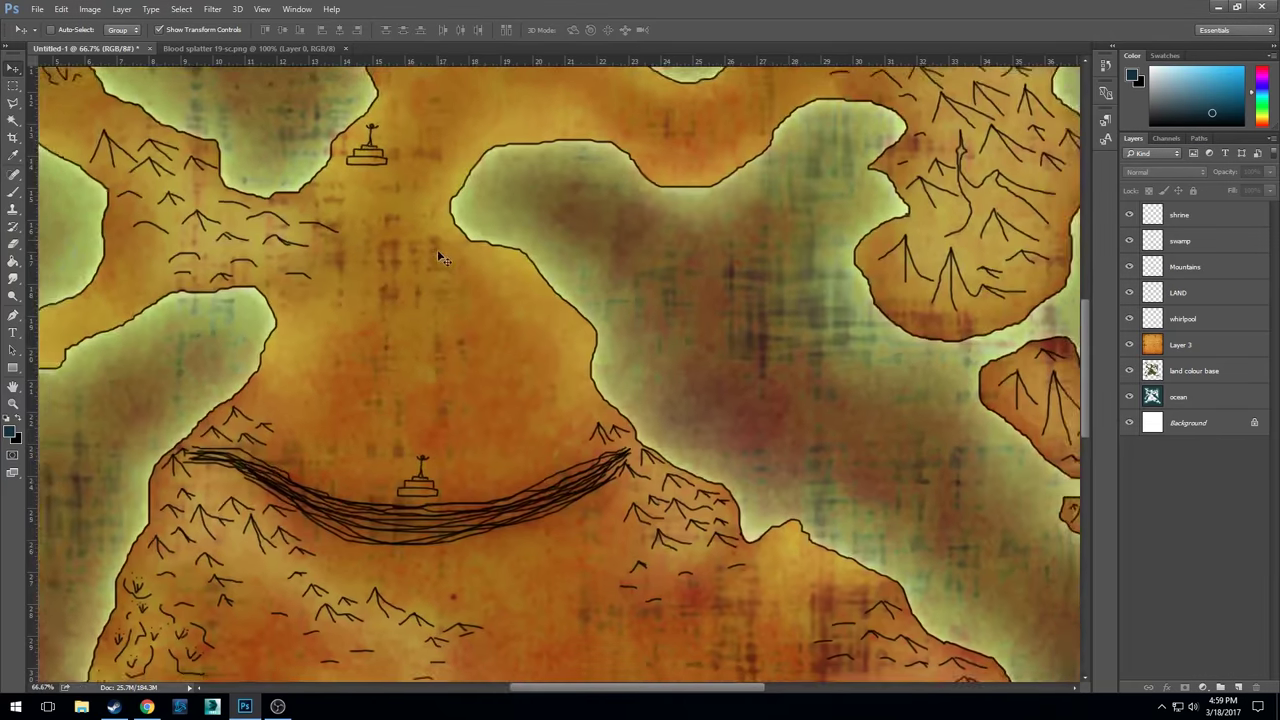
key(ctrl+plus)
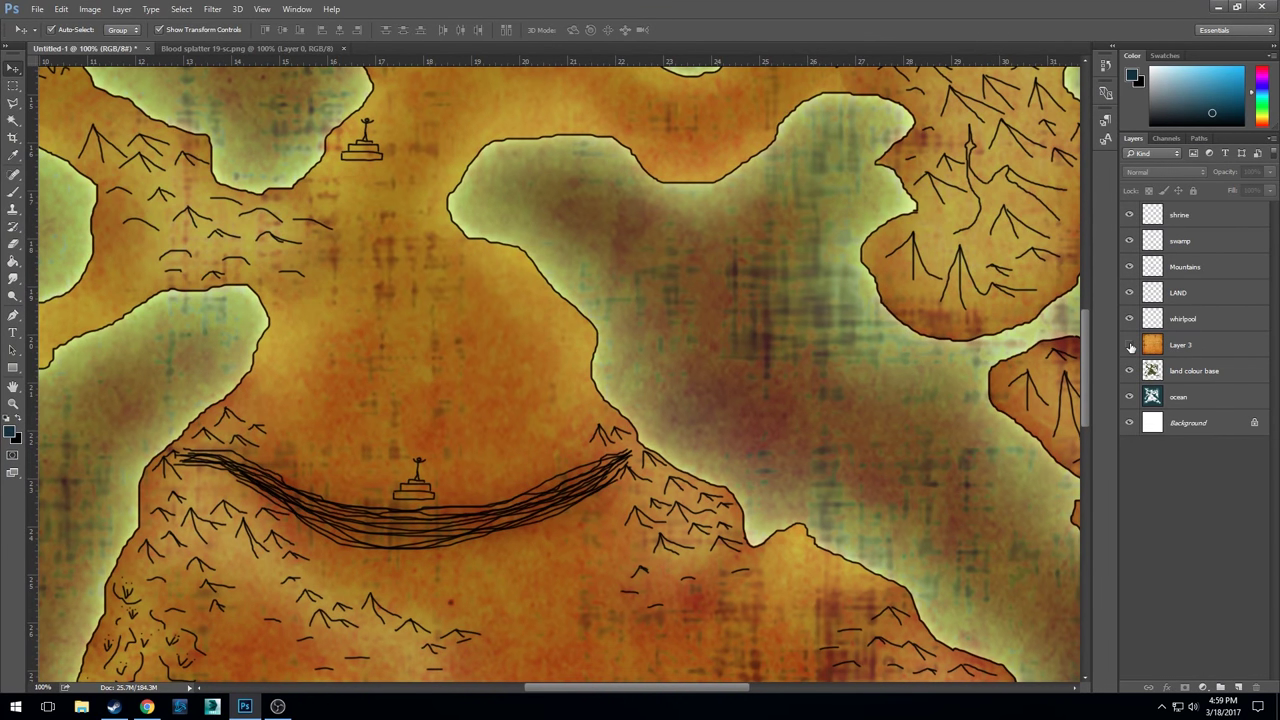
click(1130, 345)
- Add a new layer above the land colour base and set the foreground to blue-grey #7f97a0
click(1186, 371)
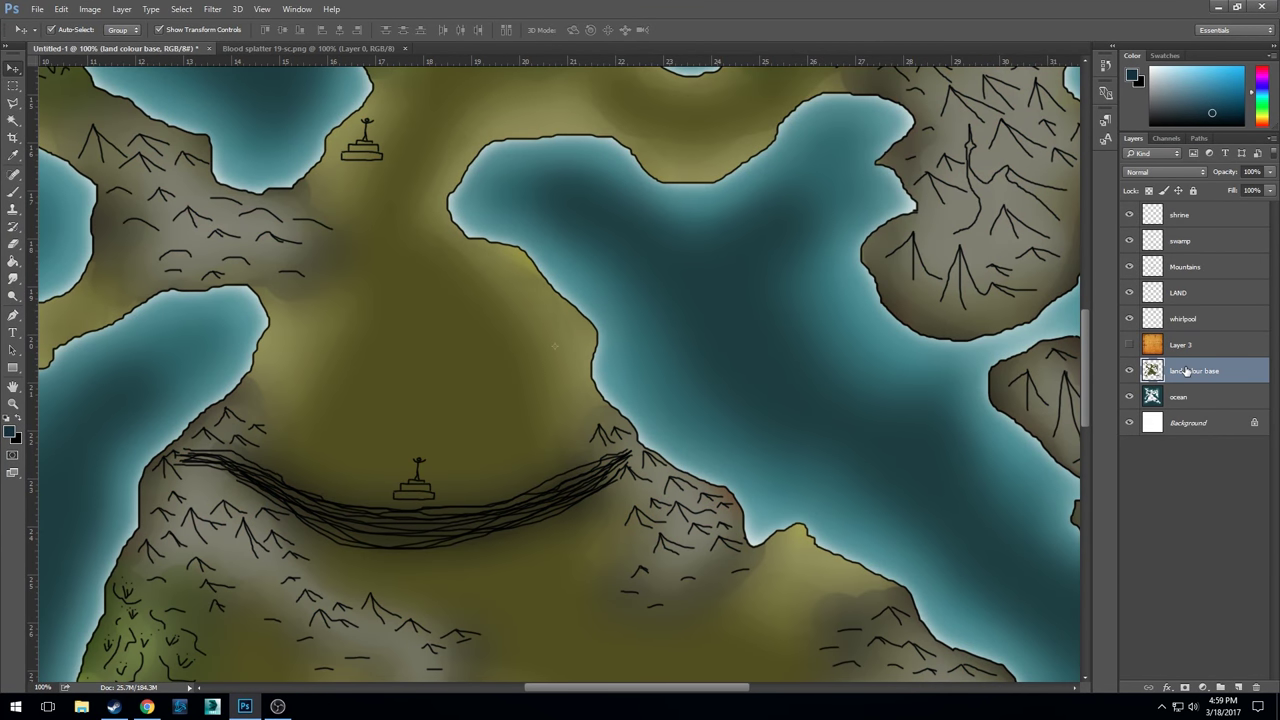
click(1238, 687)
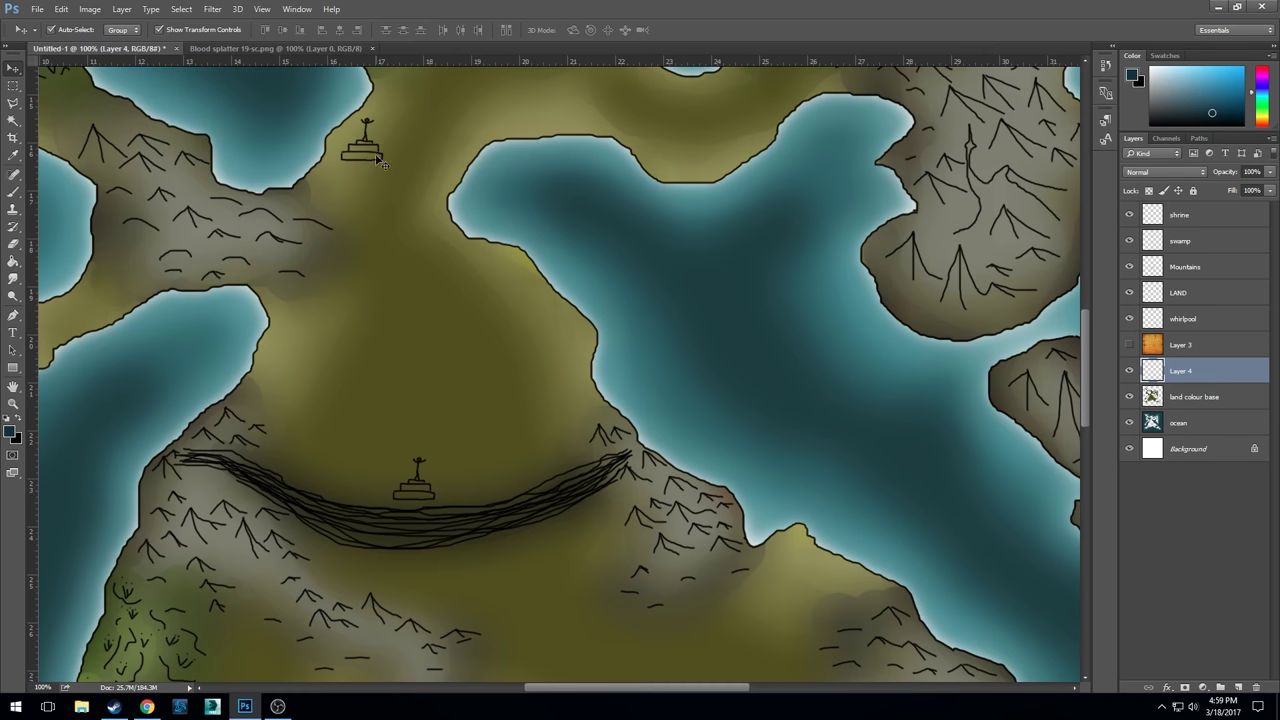
click(10, 431)
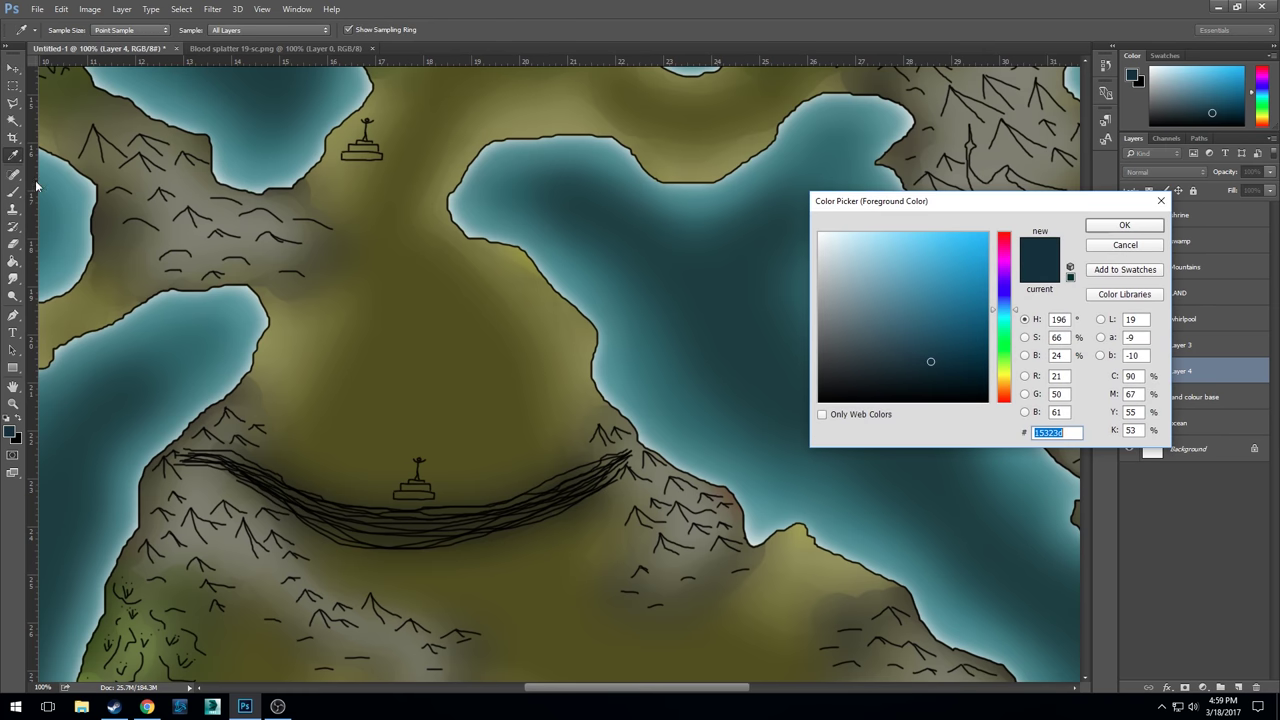
mouse_move(868, 327)
mouse_down()
mouse_move(848, 318)
mouse_move(853, 293)
mouse_up()
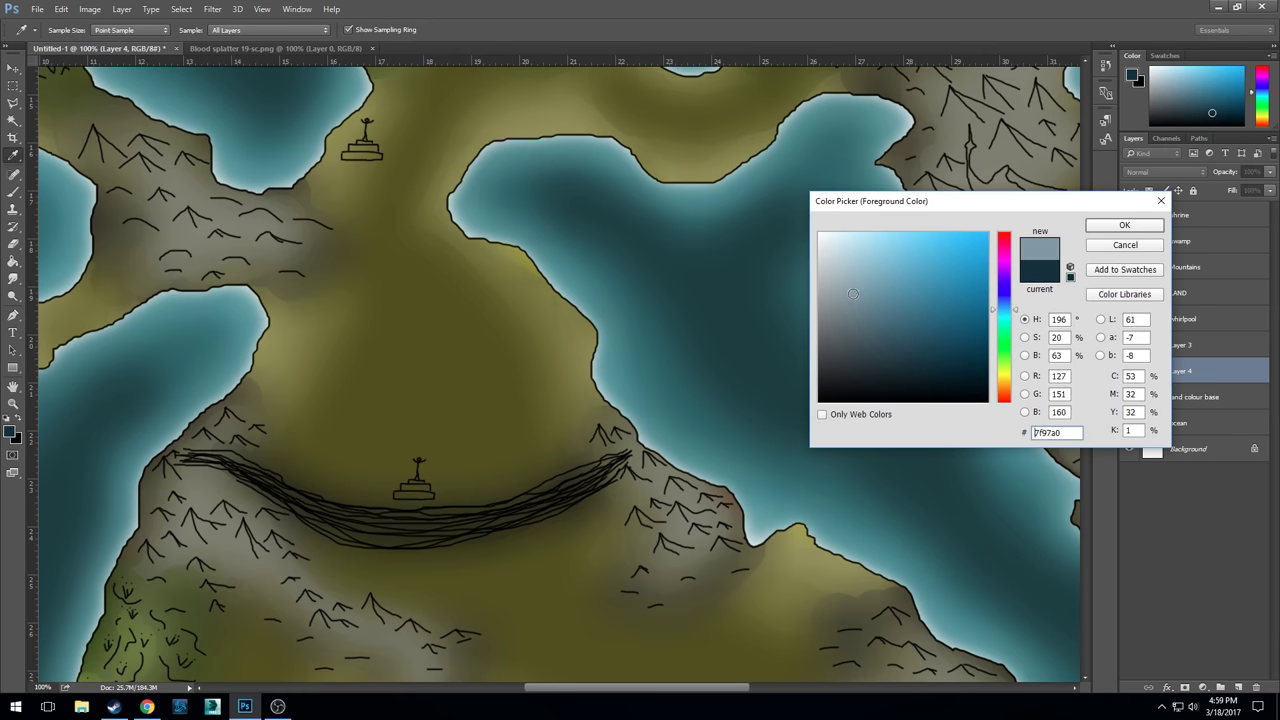
click(1110, 228)
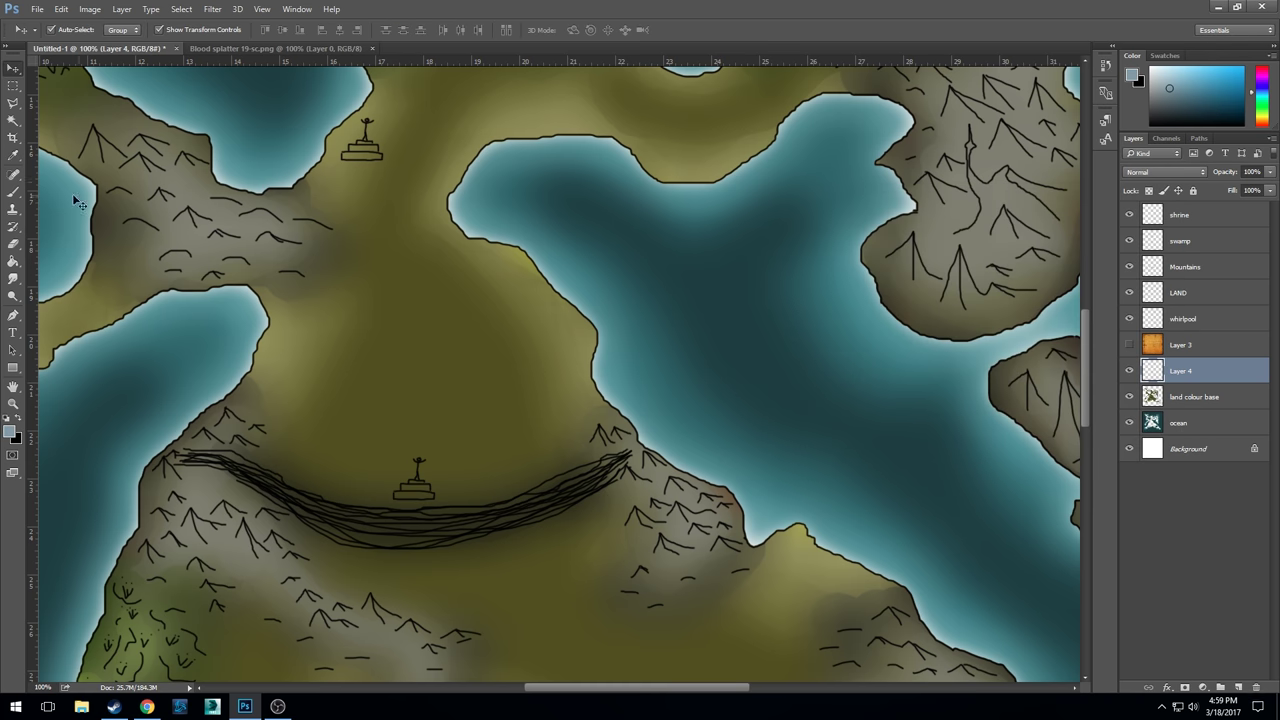
- Paint the upper, lower and whirlpool shrine icons blue-grey with a small brush
click(13, 191)
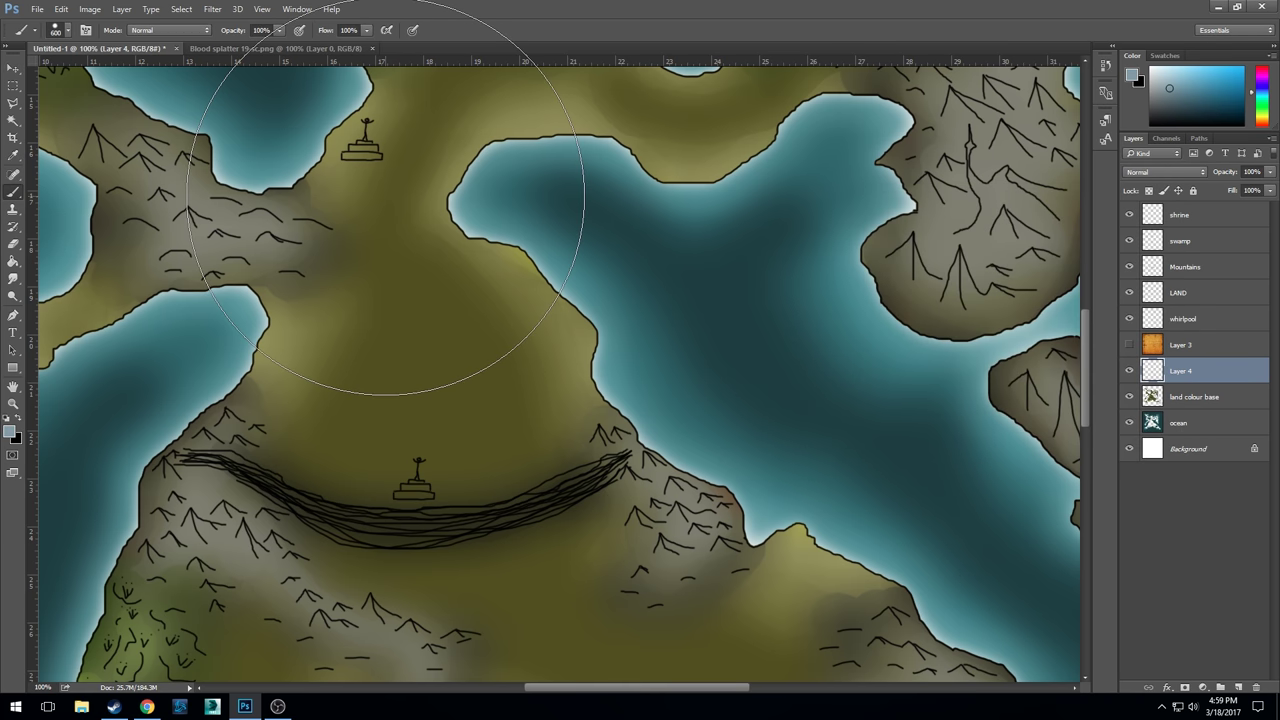
key(bracketleft)
key(bracketleft)
key(bracketleft)
key(bracketleft)
key(bracketleft)
key(bracketleft)
key(bracketleft)
key(bracketleft)
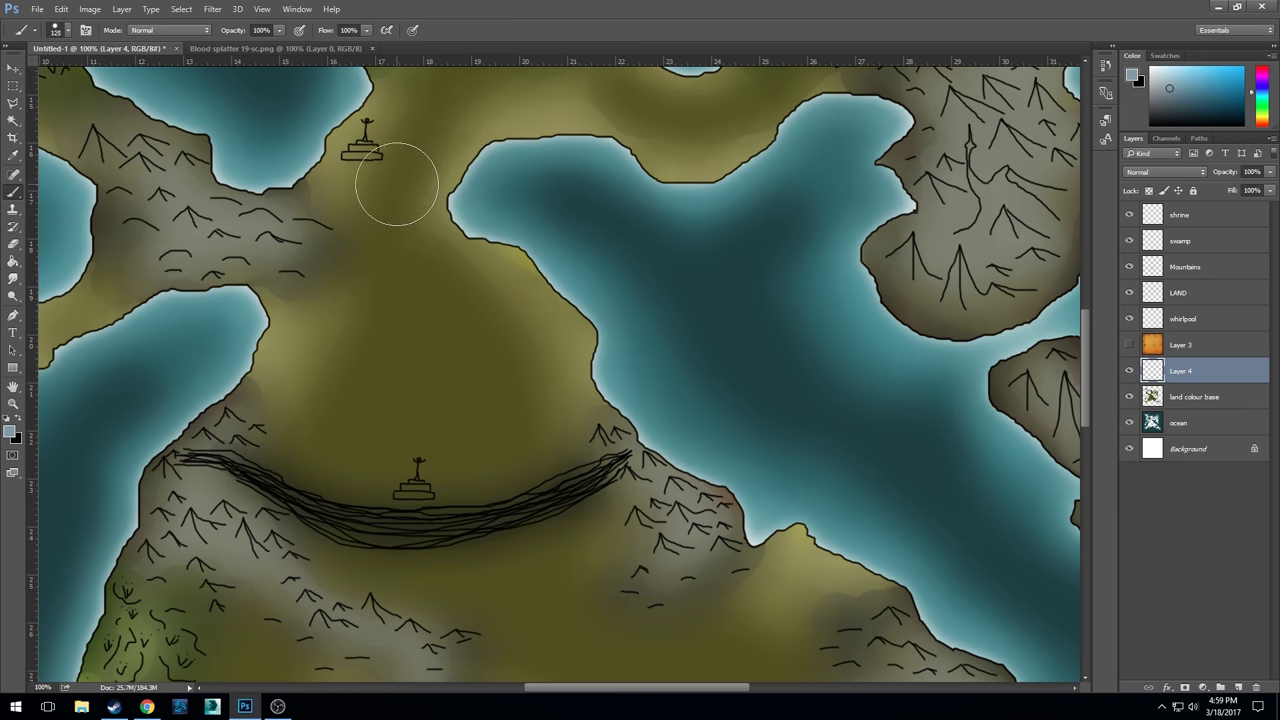
key(bracketleft)
key(bracketleft)
key(bracketleft)
key(bracketleft)
key(bracketleft)
key(bracketleft)
key(bracketleft)
key(bracketleft)
key(bracketleft)
key(bracketleft)
key(bracketleft)
drag(368, 151, 354, 152)
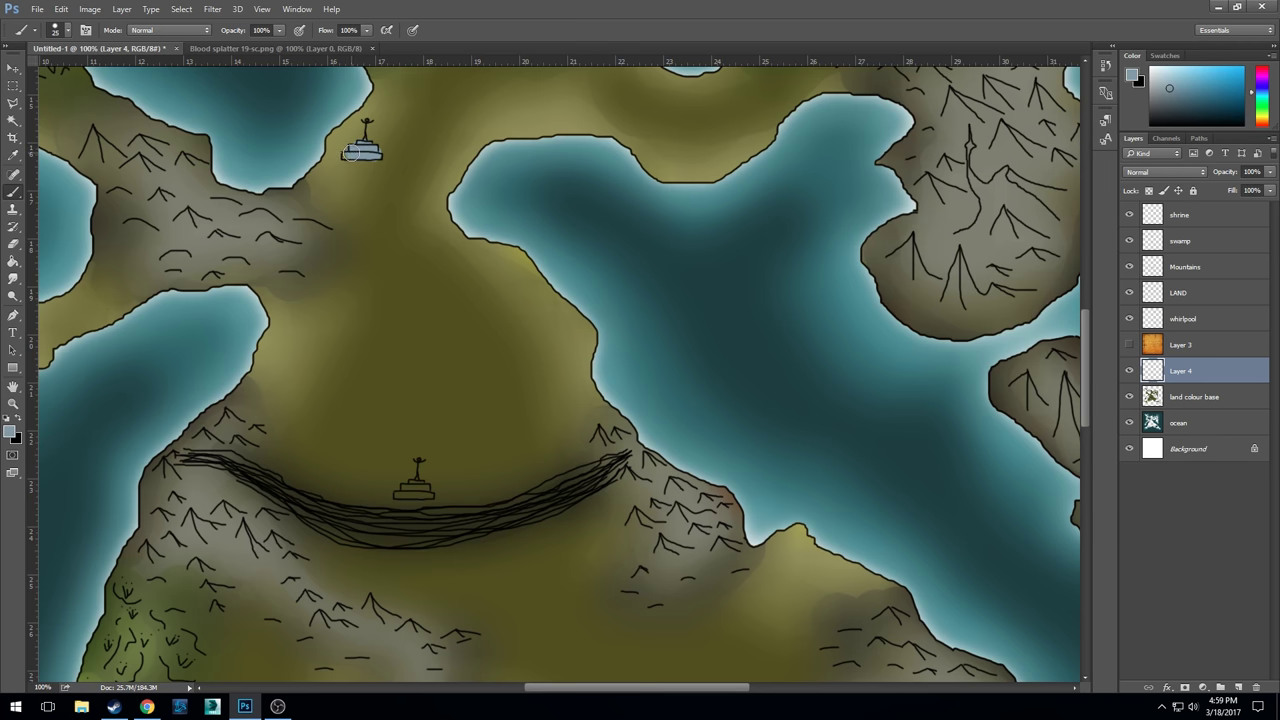
key(bracketleft)
key(bracketleft)
key(bracketleft)
mouse_move(366, 124)
mouse_down()
mouse_move(367, 140)
mouse_move(366, 122)
mouse_up()
mouse_move(414, 459)
mouse_down()
mouse_move(428, 488)
mouse_move(398, 494)
mouse_move(428, 494)
mouse_move(411, 493)
mouse_move(416, 480)
mouse_move(399, 494)
mouse_up()
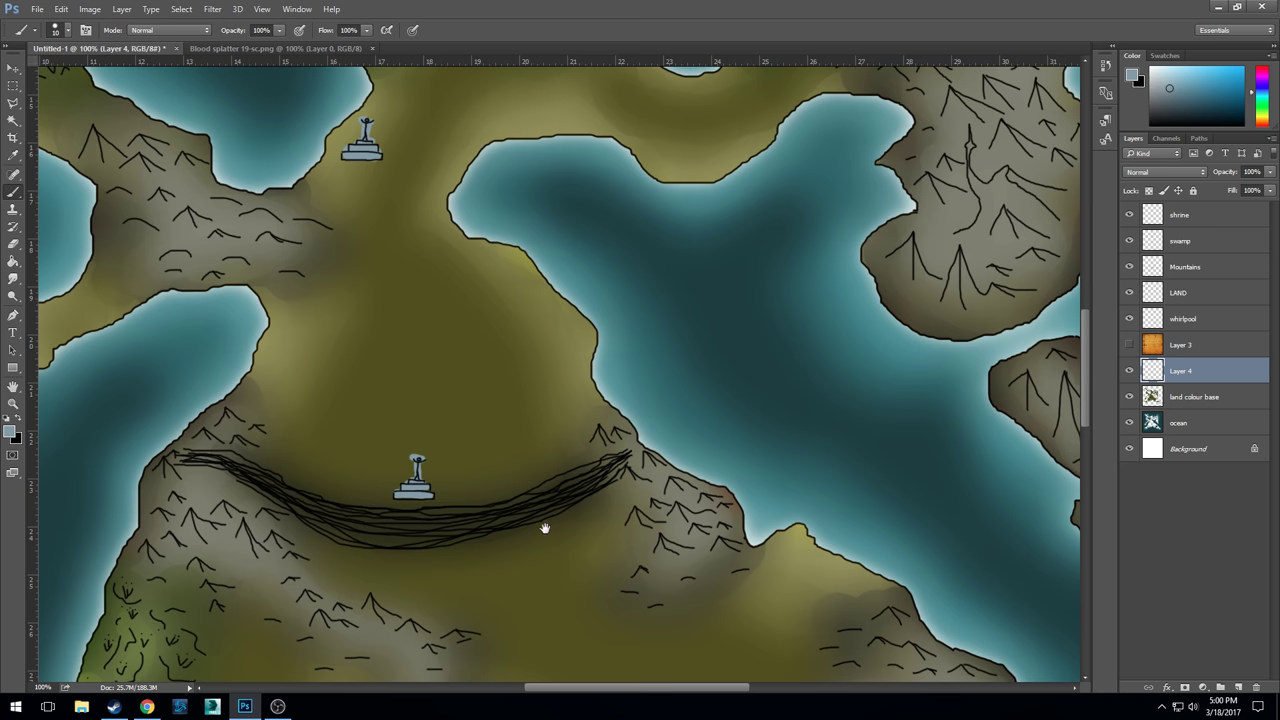
drag(543, 526, 340, 226)
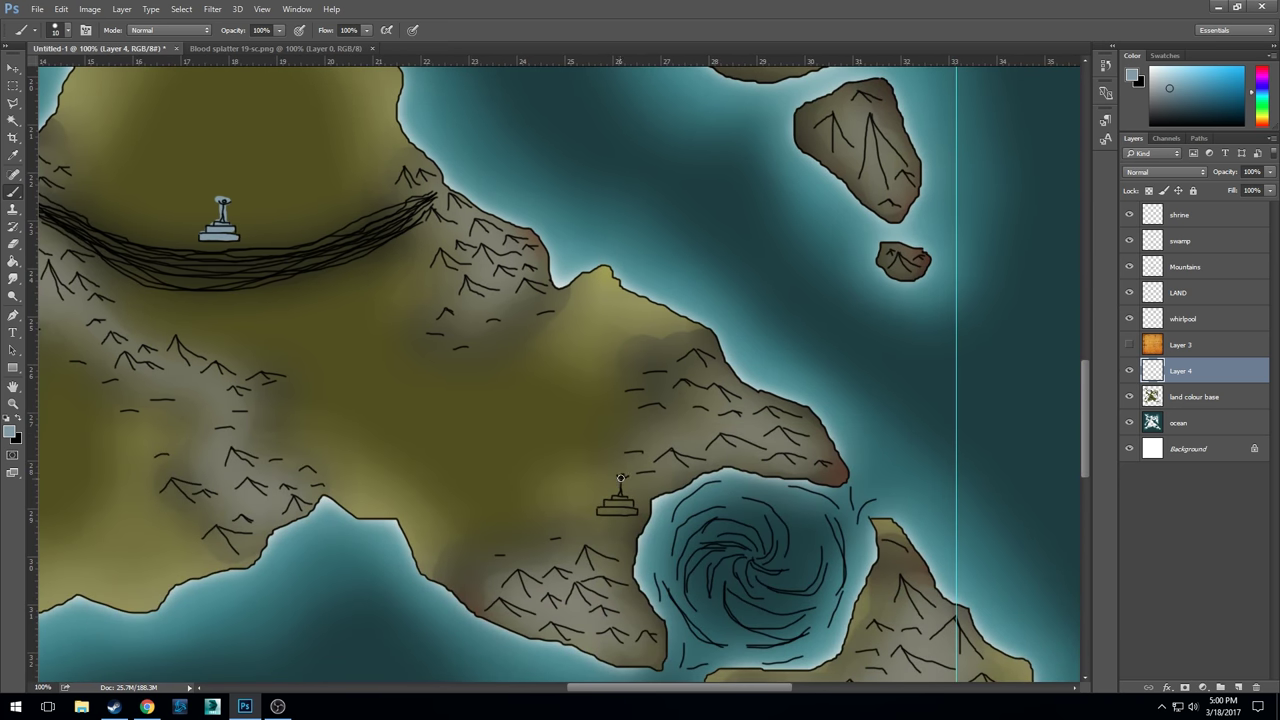
mouse_move(621, 478)
mouse_down()
mouse_move(629, 507)
mouse_move(606, 503)
mouse_move(634, 510)
mouse_move(604, 511)
mouse_move(625, 504)
mouse_up()
- Brush lighter blue 93bac8 highlights onto the shrine statues and bases
click(10, 431)
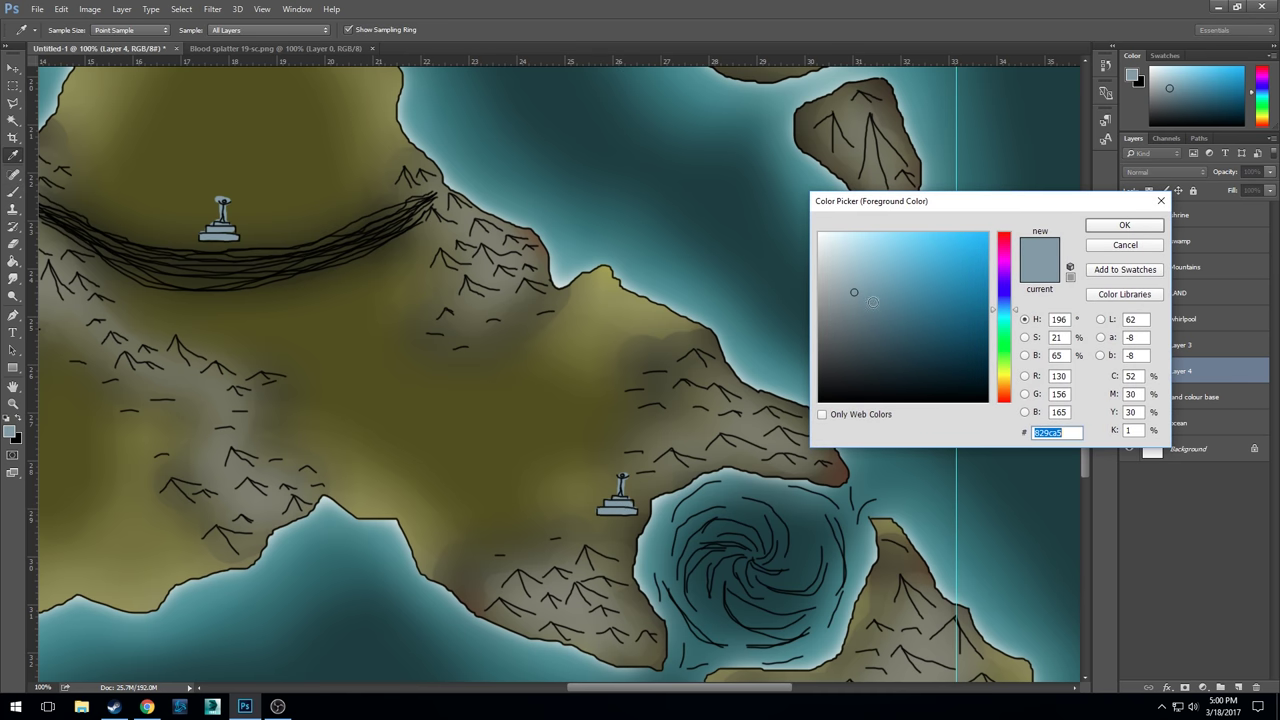
click(863, 269)
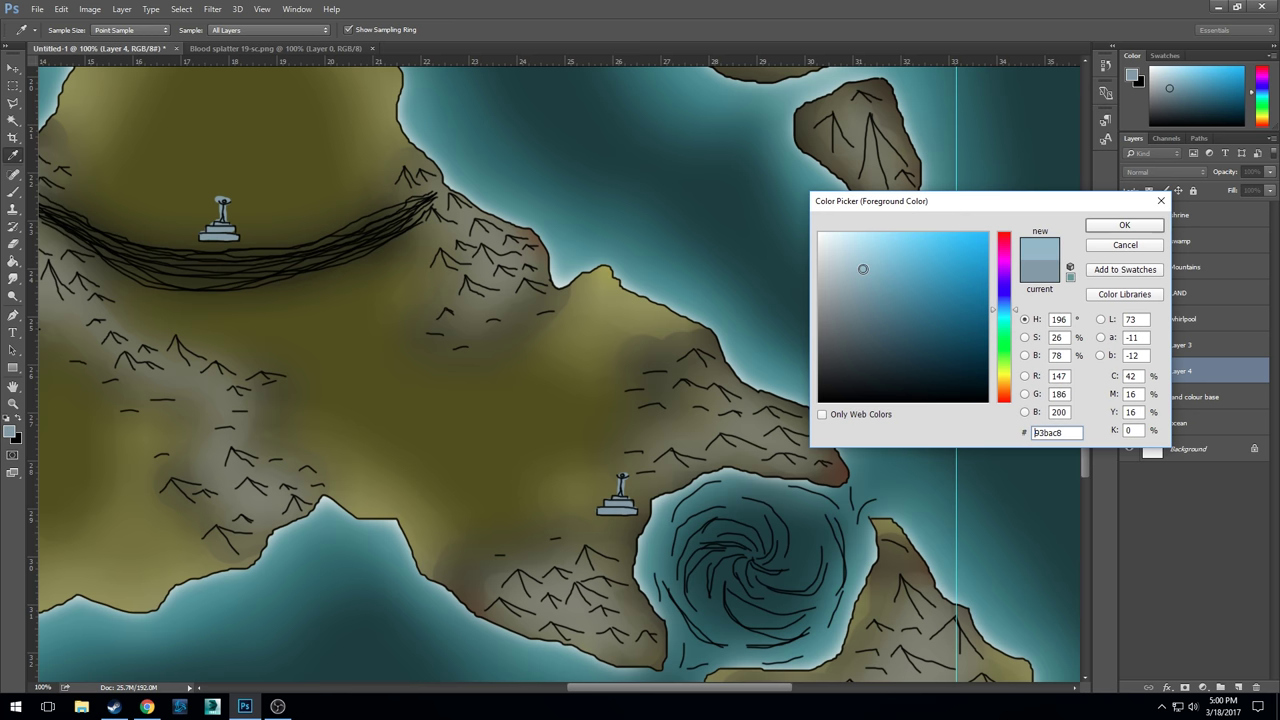
click(1106, 229)
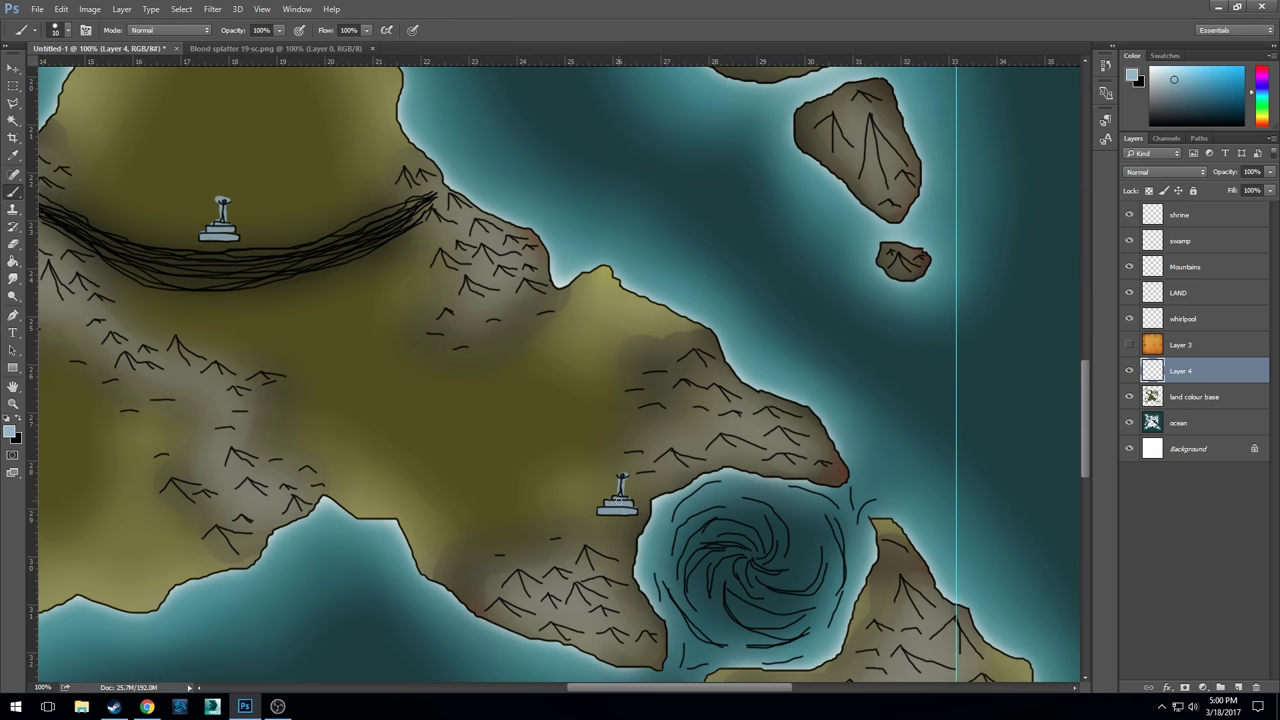
drag(617, 505, 619, 479)
click(607, 512)
drag(224, 202, 216, 236)
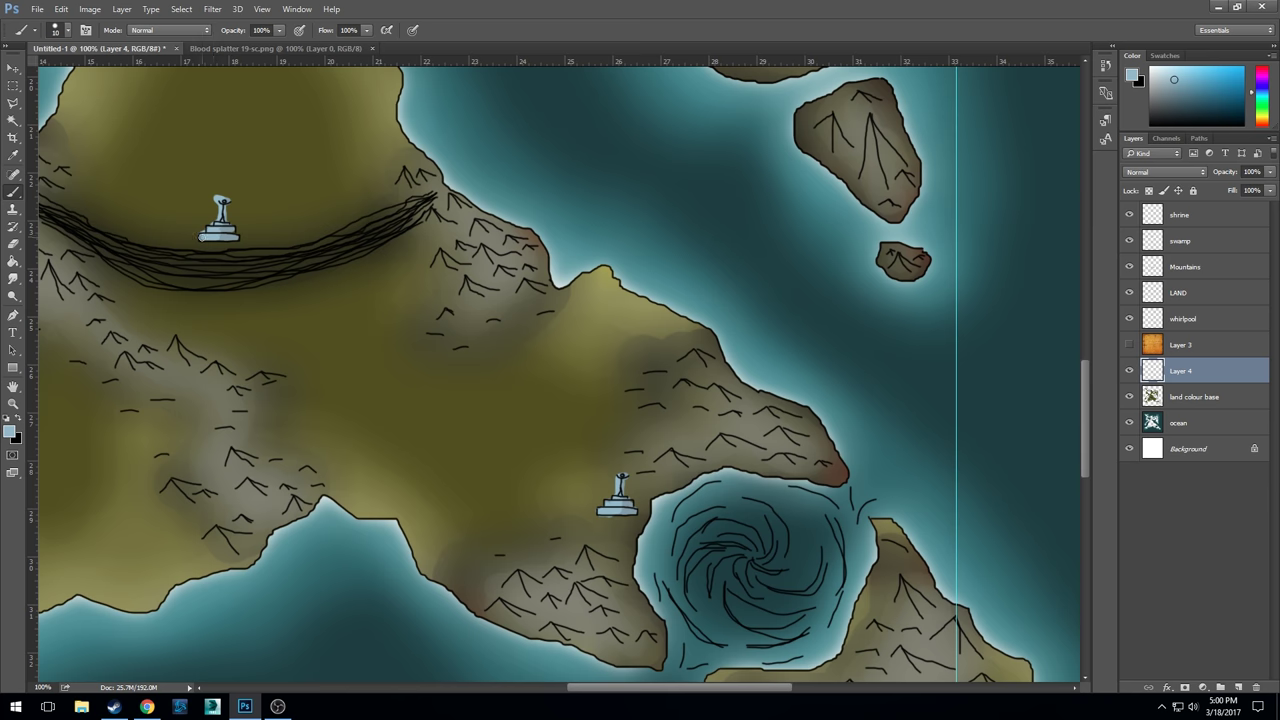
drag(177, 137, 371, 397)
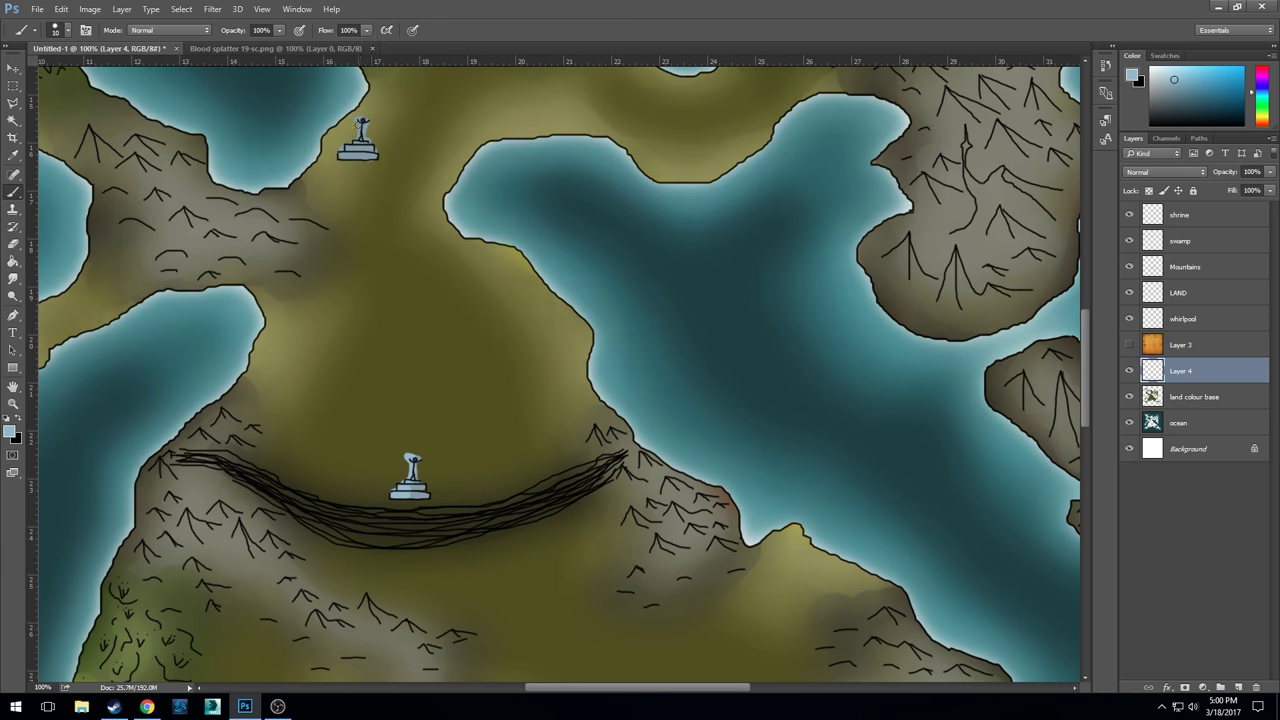
drag(361, 120, 343, 156)
- Add paler bad1da highlights to the shrine statues and make parchment Layer 3 visible again
click(11, 434)
drag(849, 266, 843, 257)
click(1110, 228)
drag(406, 452, 400, 492)
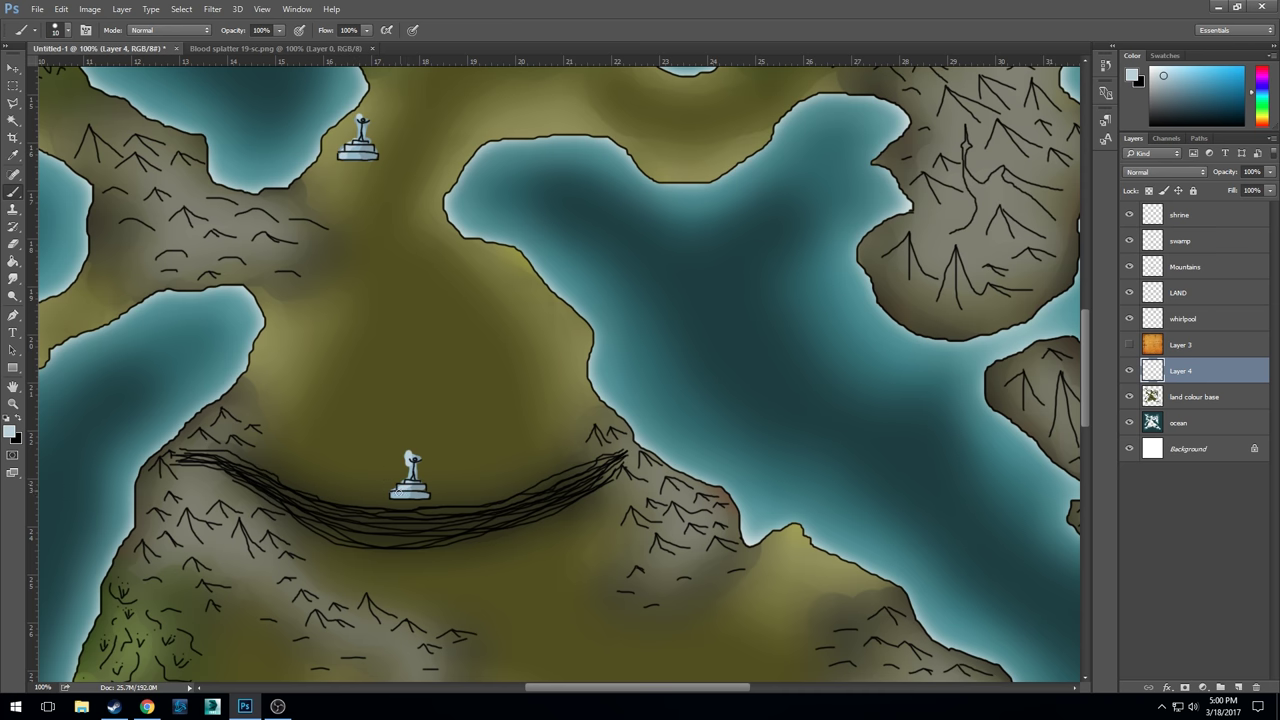
scroll(480, 521, down, 5)
scroll(480, 521, right, 3)
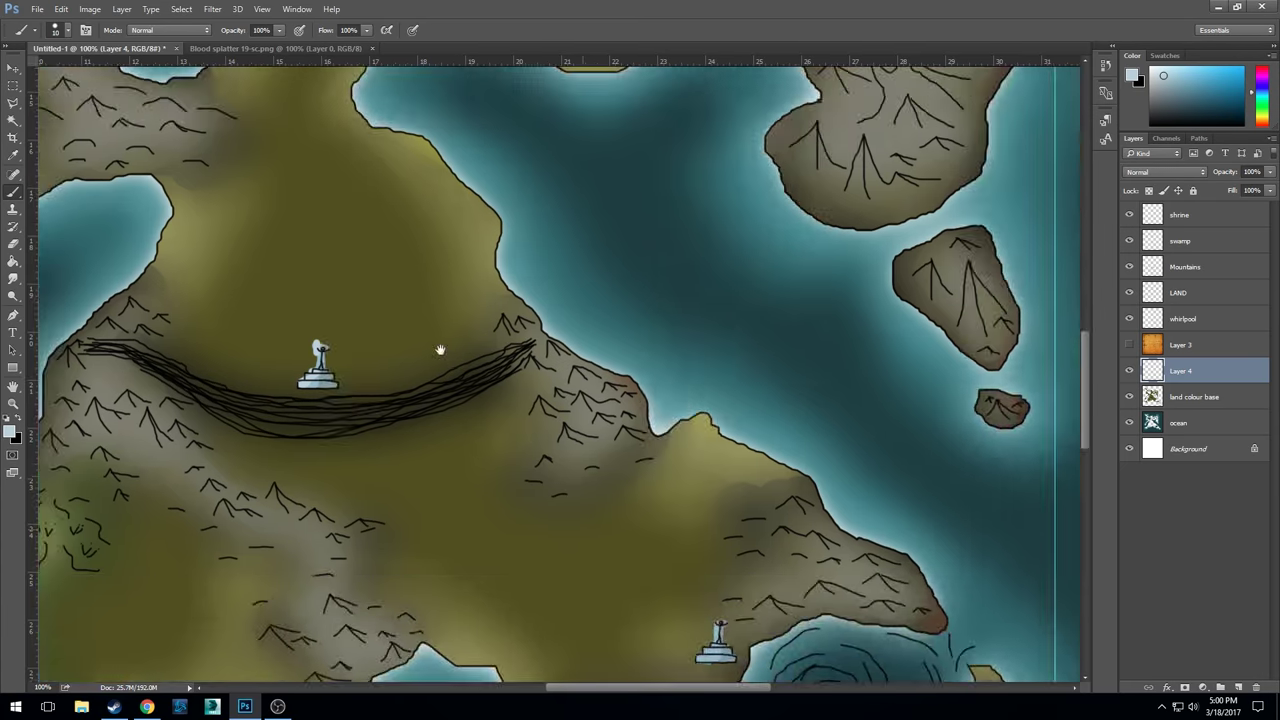
drag(606, 478, 622, 441)
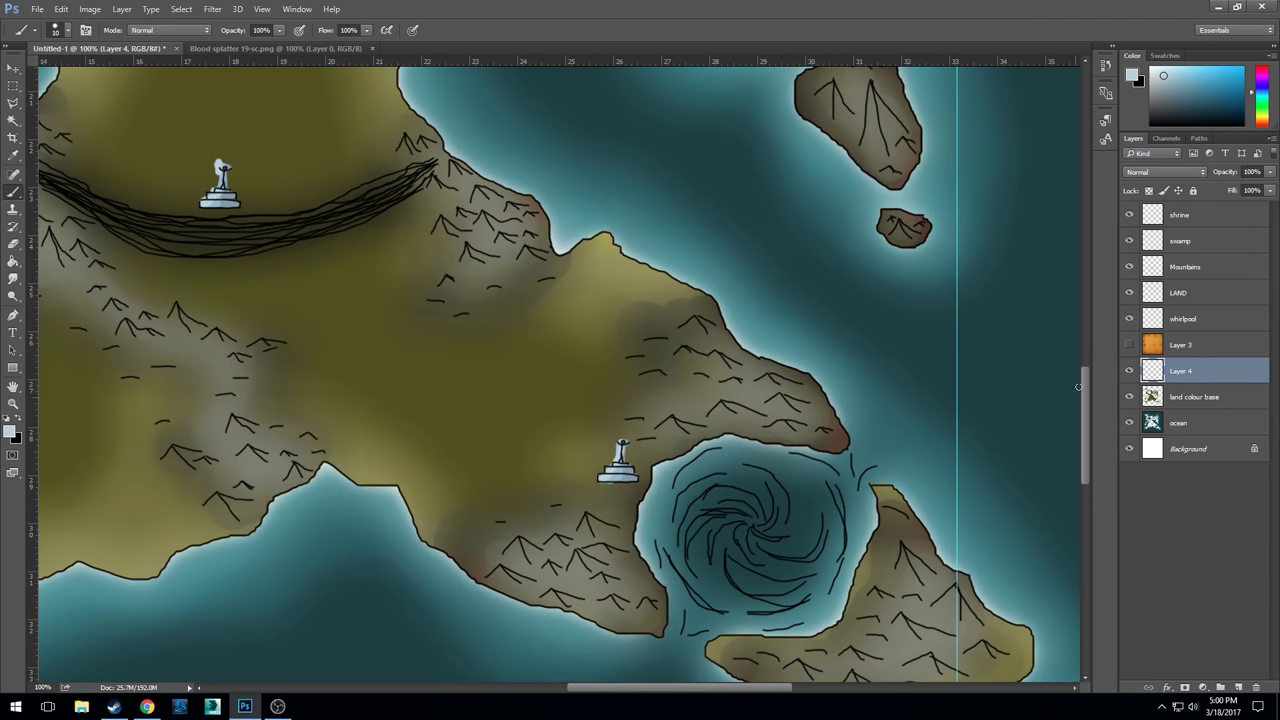
click(1186, 345)
click(1129, 344)
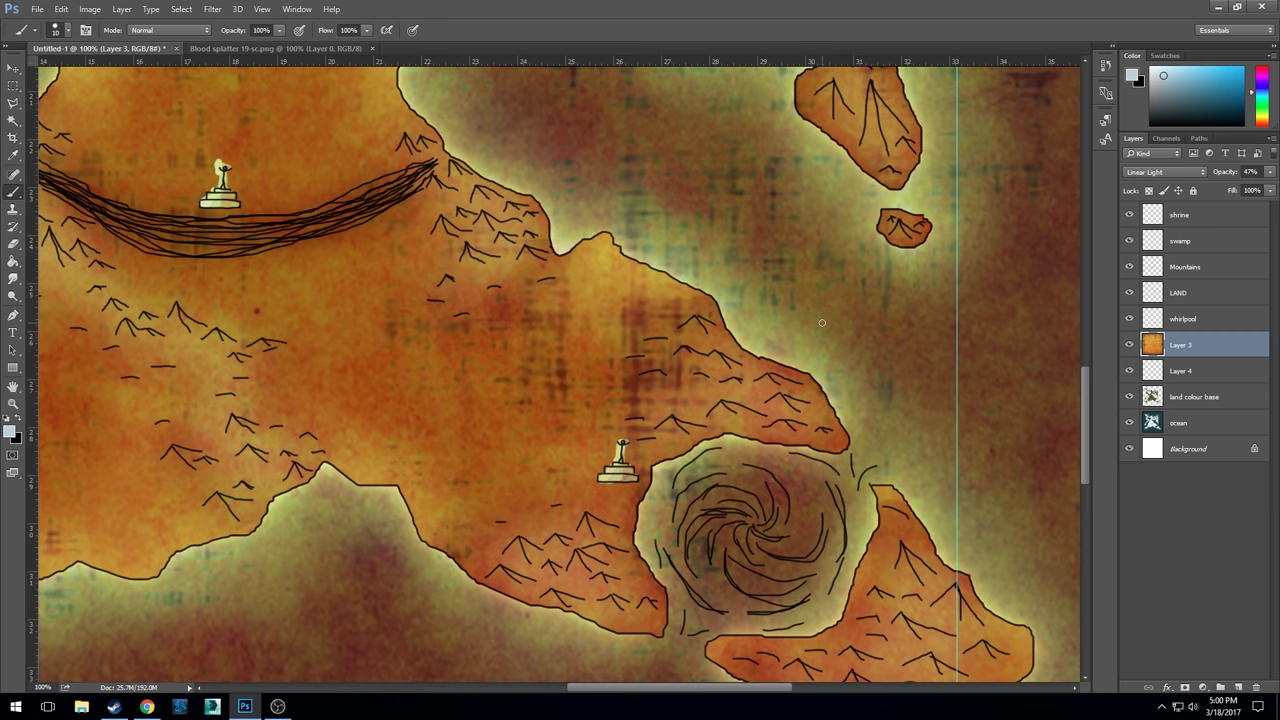
- Zoom out to check the whole map, return to 100%, target the shrine layer and reset default colours
key(ctrl+minus)
key(ctrl+minus)
key(ctrl+minus)
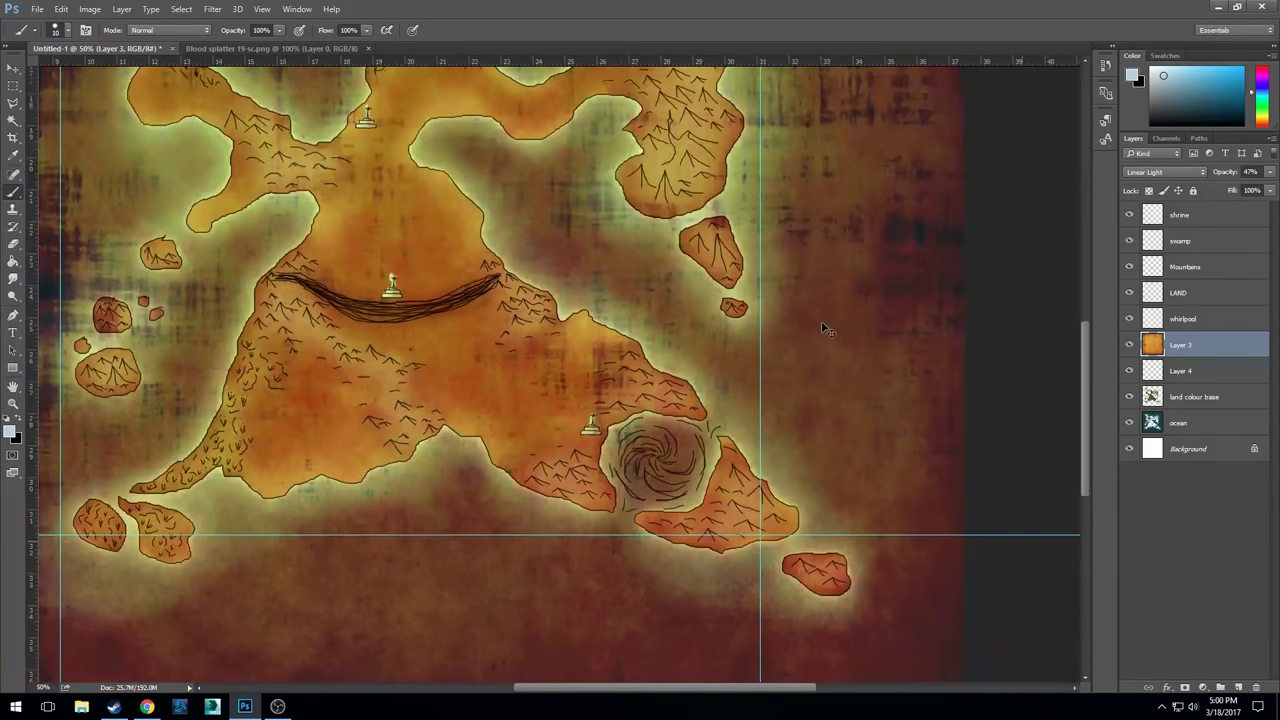
scroll(821, 322, up, 4)
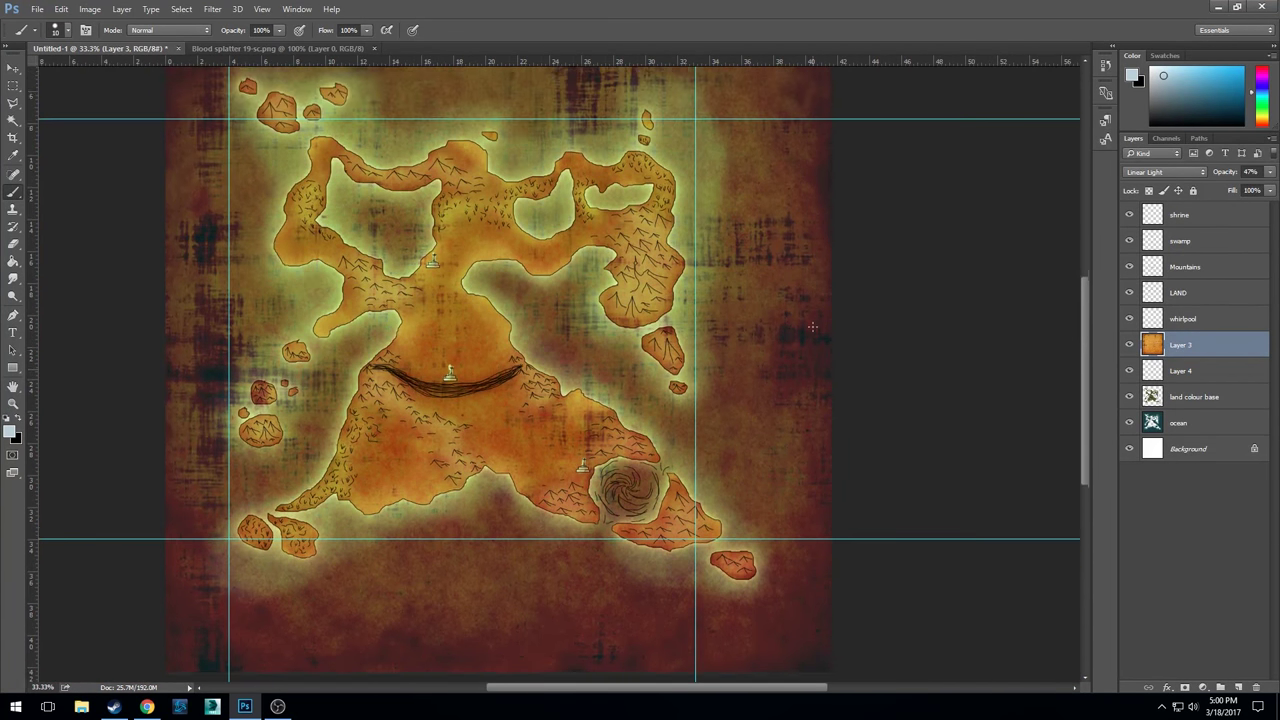
key(ctrl+plus)
key(ctrl+plus)
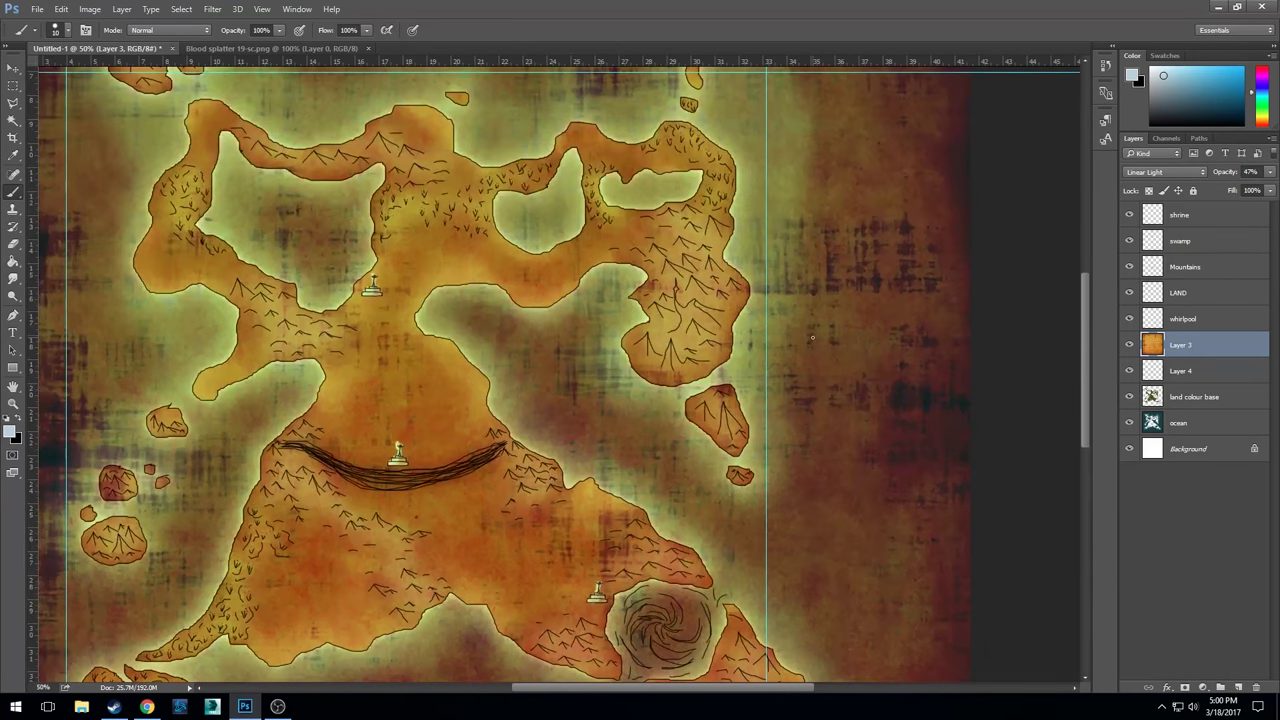
key(ctrl+plus)
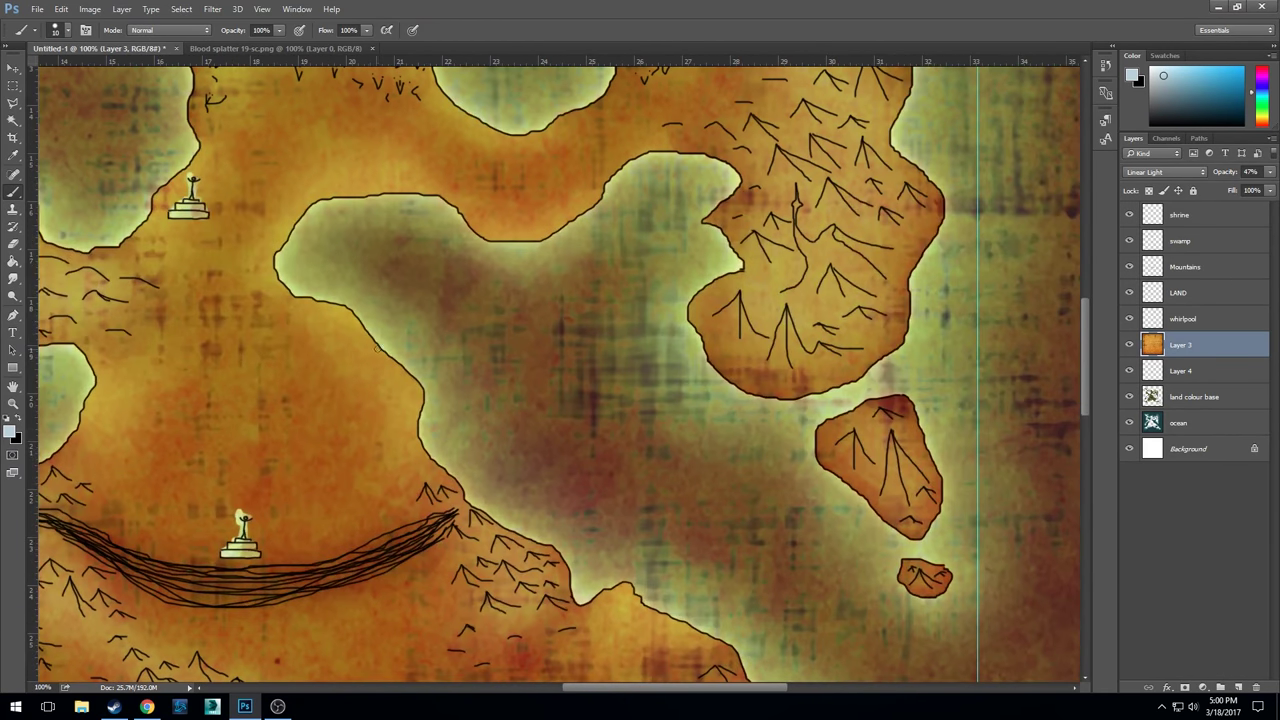
click(1184, 216)
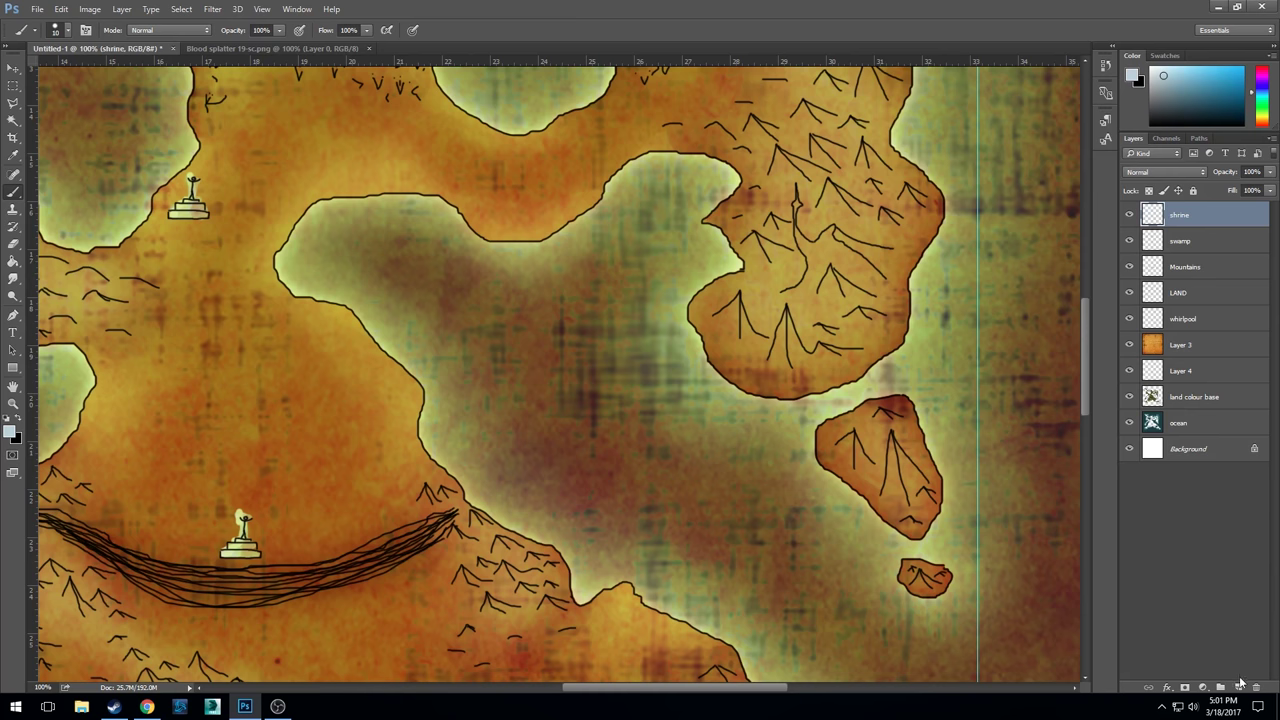
drag(422, 313, 732, 390)
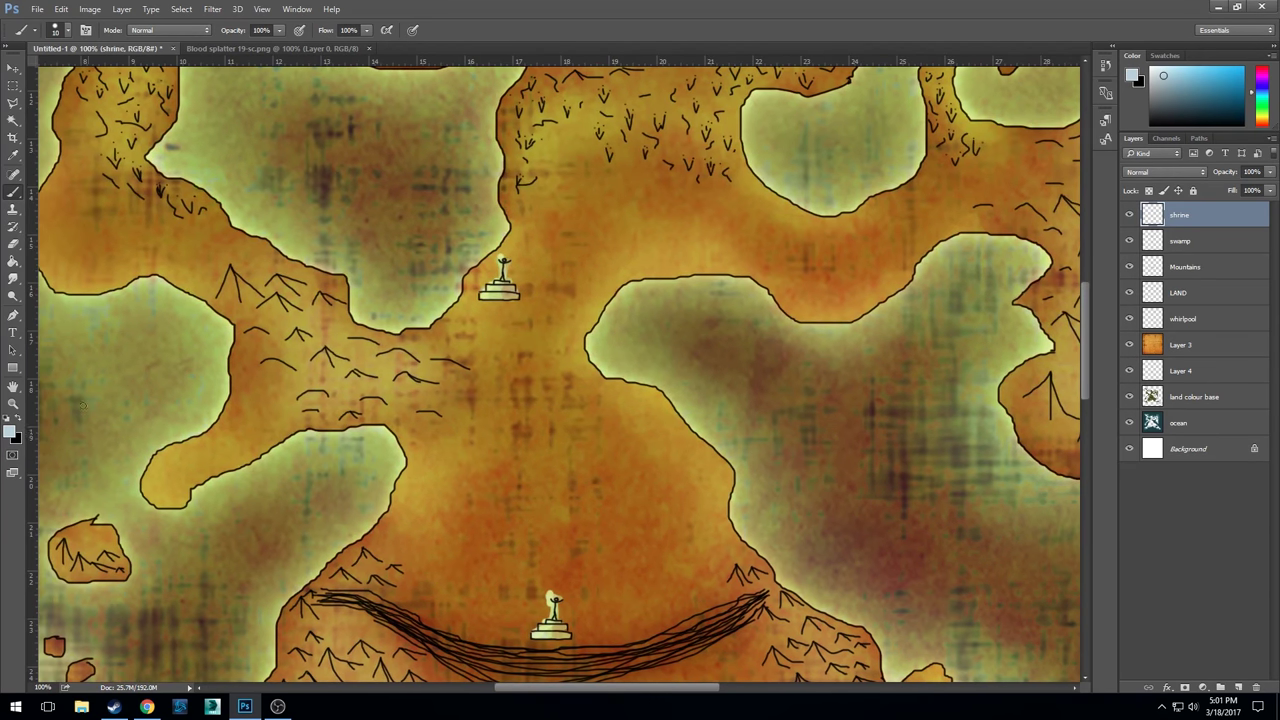
click(9, 418)
- Start a text label reading 'Uthar Pendaris' below the upper shrine
click(13, 332)
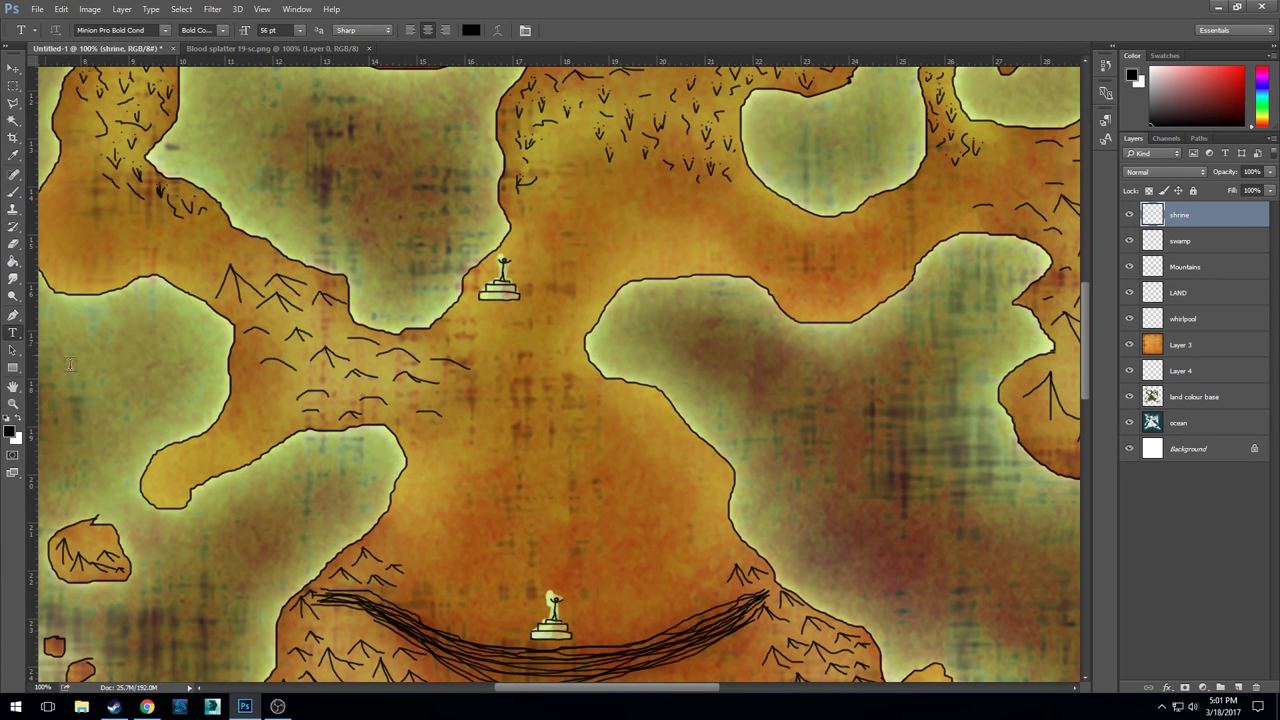
click(506, 336)
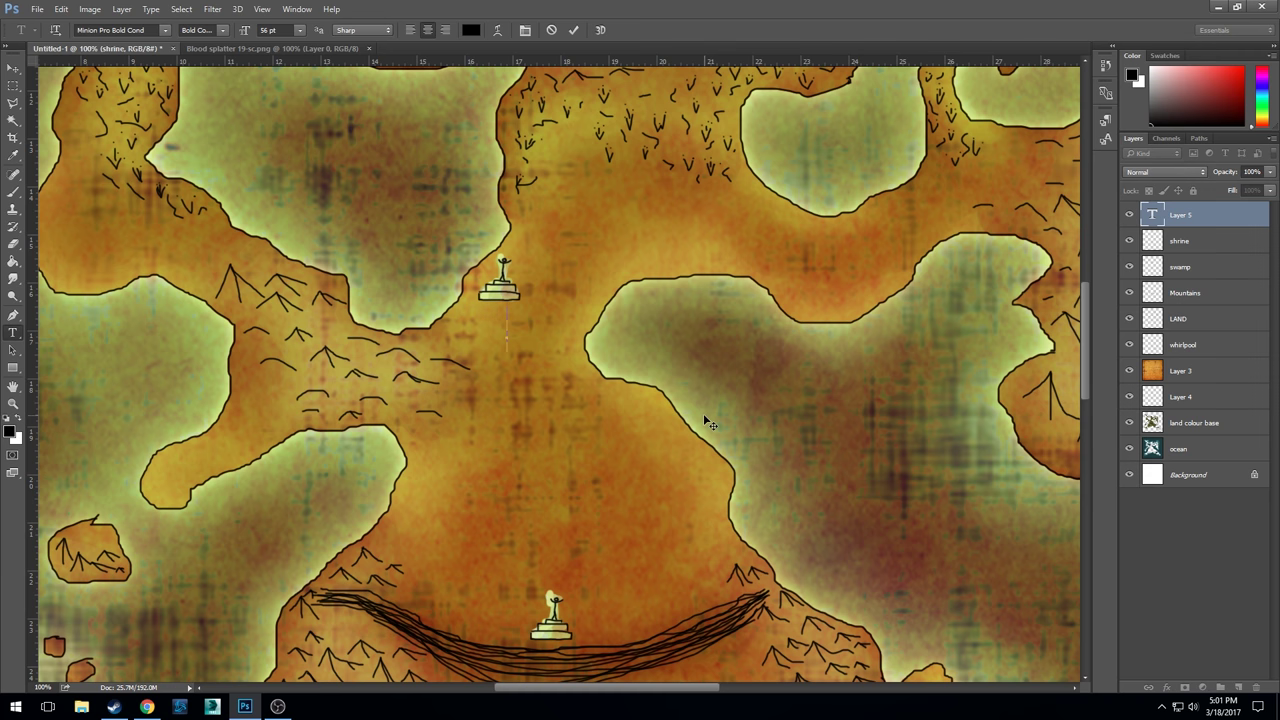
text(Uthar Pendaris)
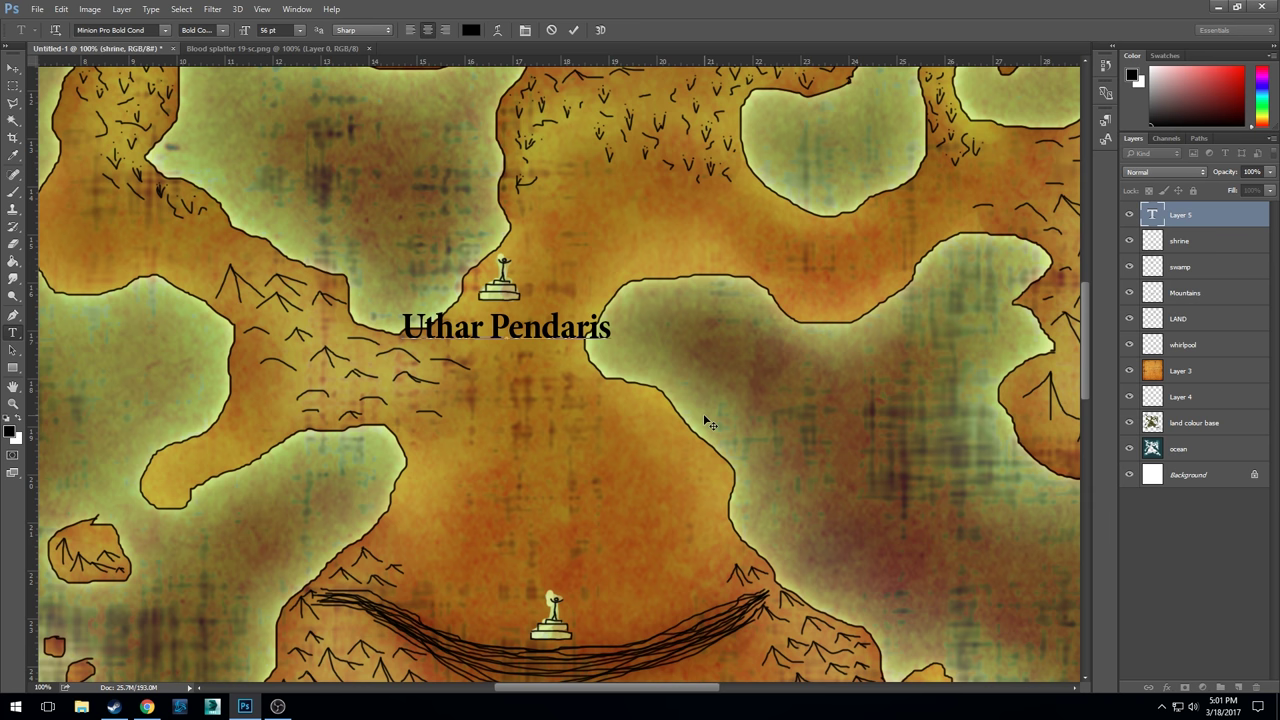
- Replace a trial 'Here lies' prefix with 'Shine to' on its own line, then select the whole label
key(Home)
text(Here lies)
key(Return)
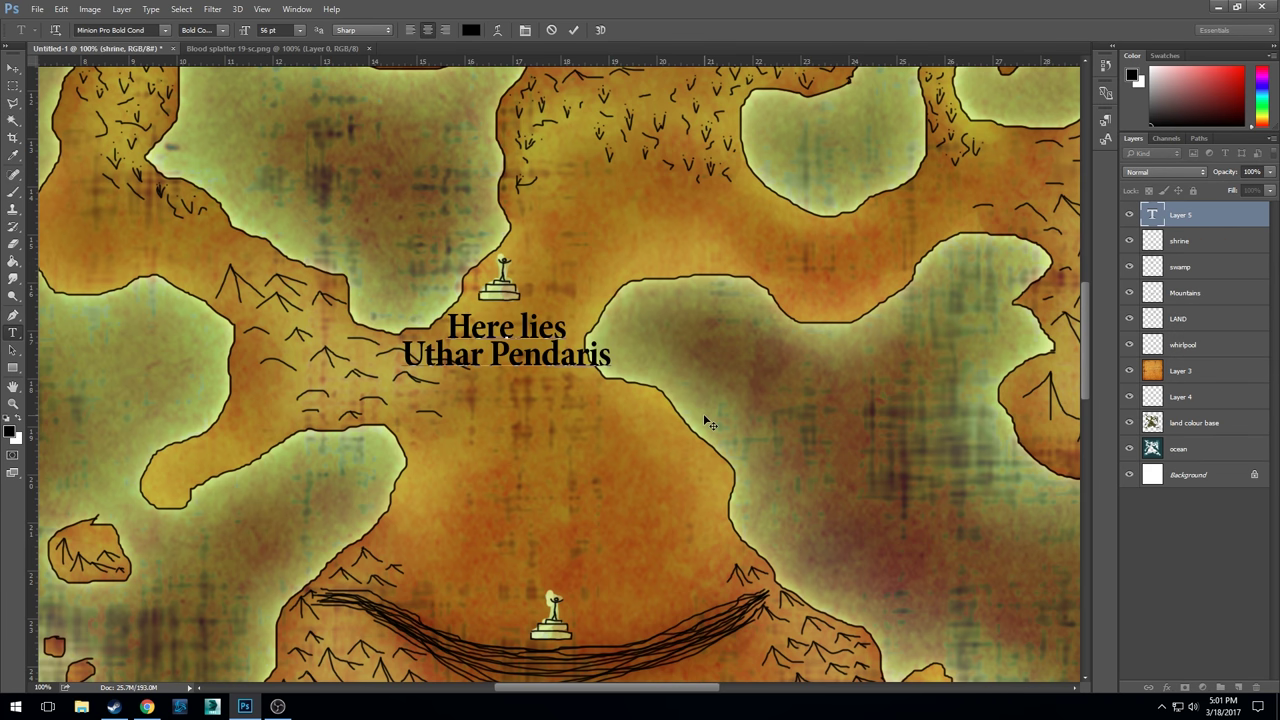
key(BackSpace)
key(BackSpace)
key(BackSpace)
key(BackSpace)
key(BackSpace)
key(BackSpace)
key(BackSpace)
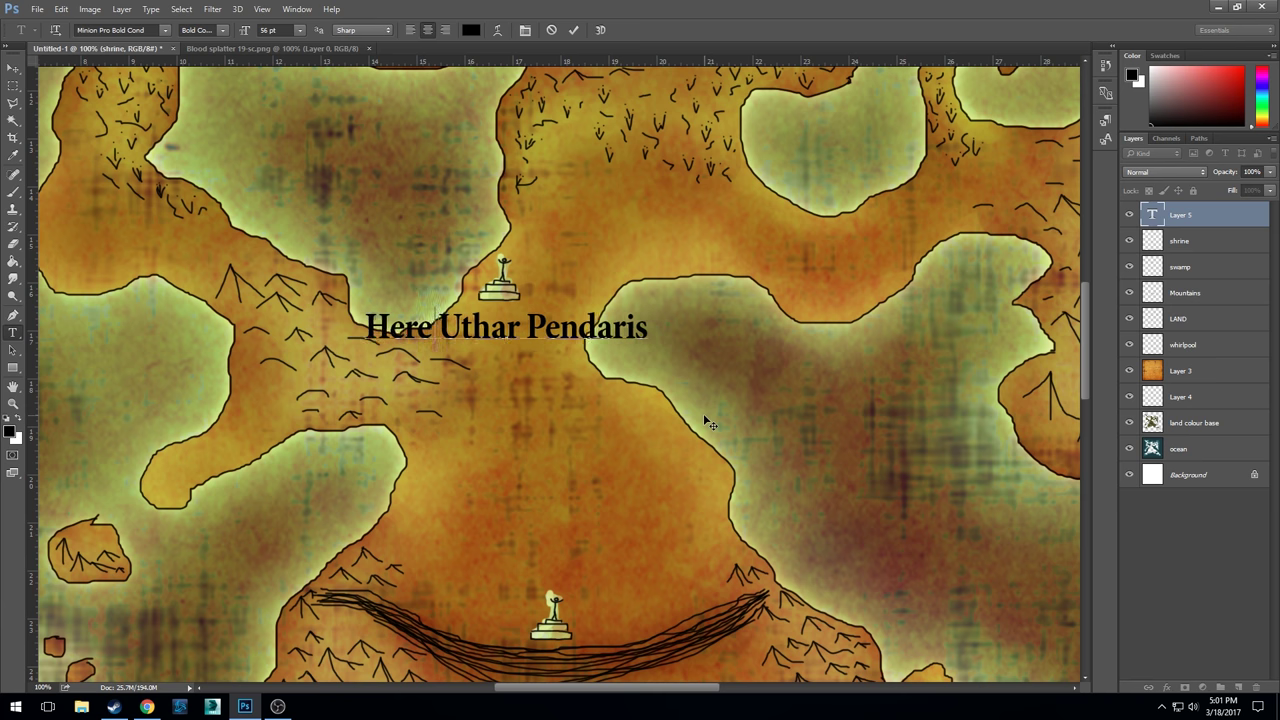
key(BackSpace)
key(BackSpace)
key(BackSpace)
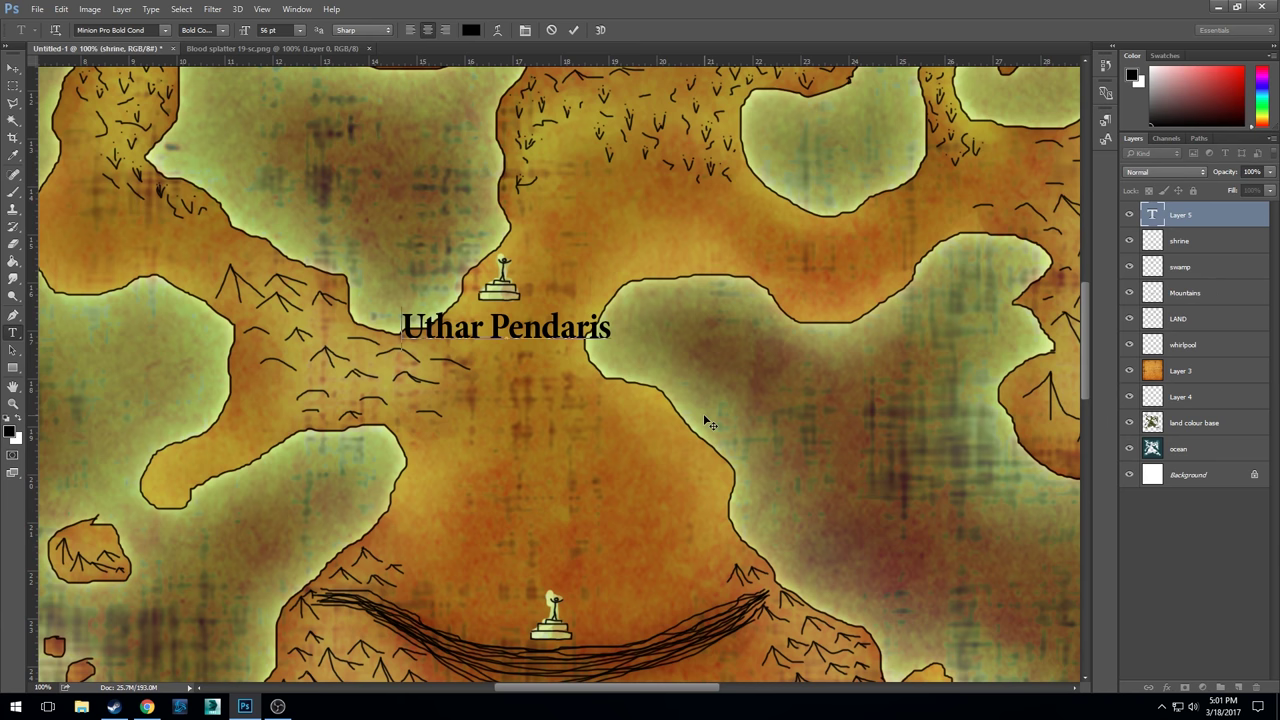
text(Shine to)
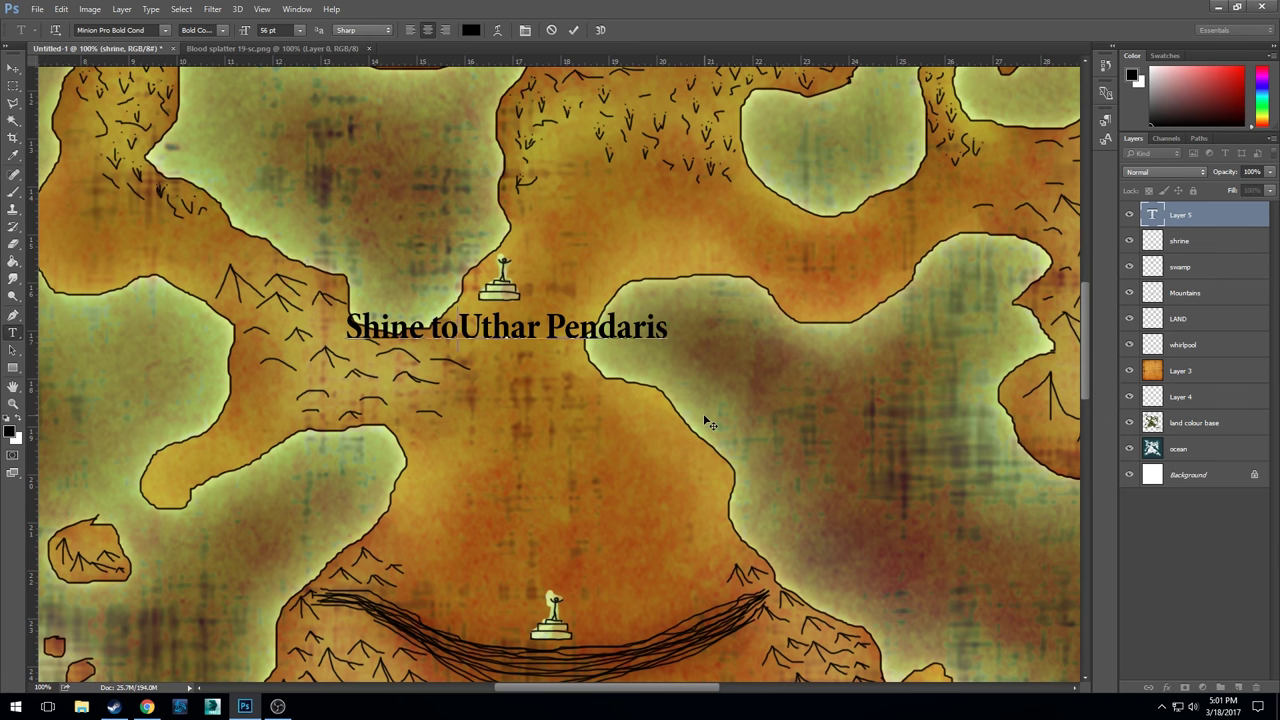
key(Return)
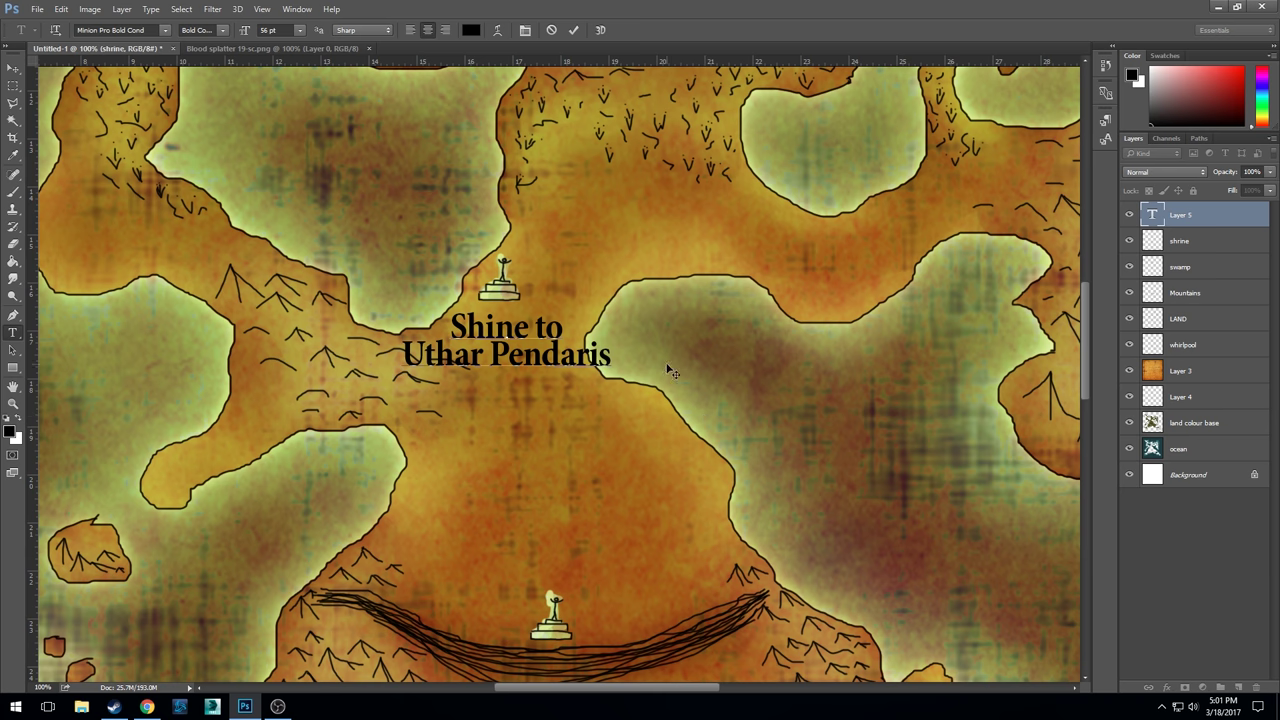
drag(612, 356, 325, 281)
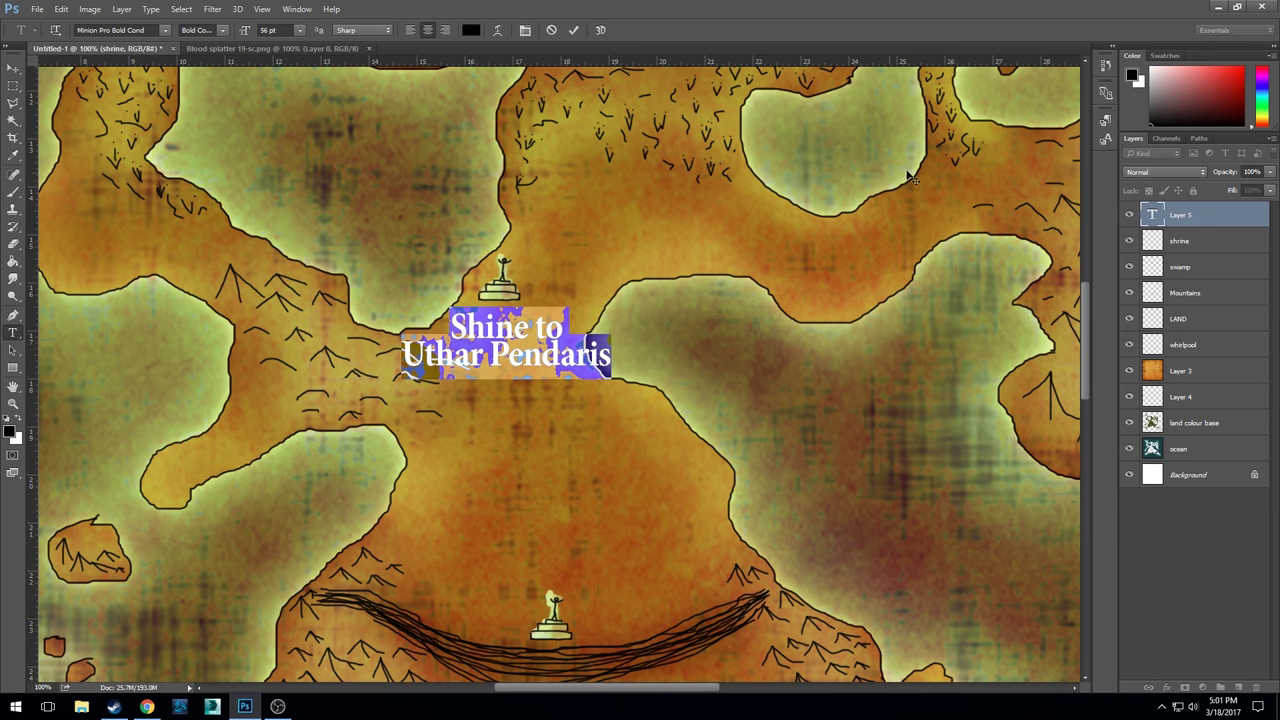
- Float the Character panel, set the label in Meroitic - Demotic and move it right
drag(1105, 119, 1030, 99)
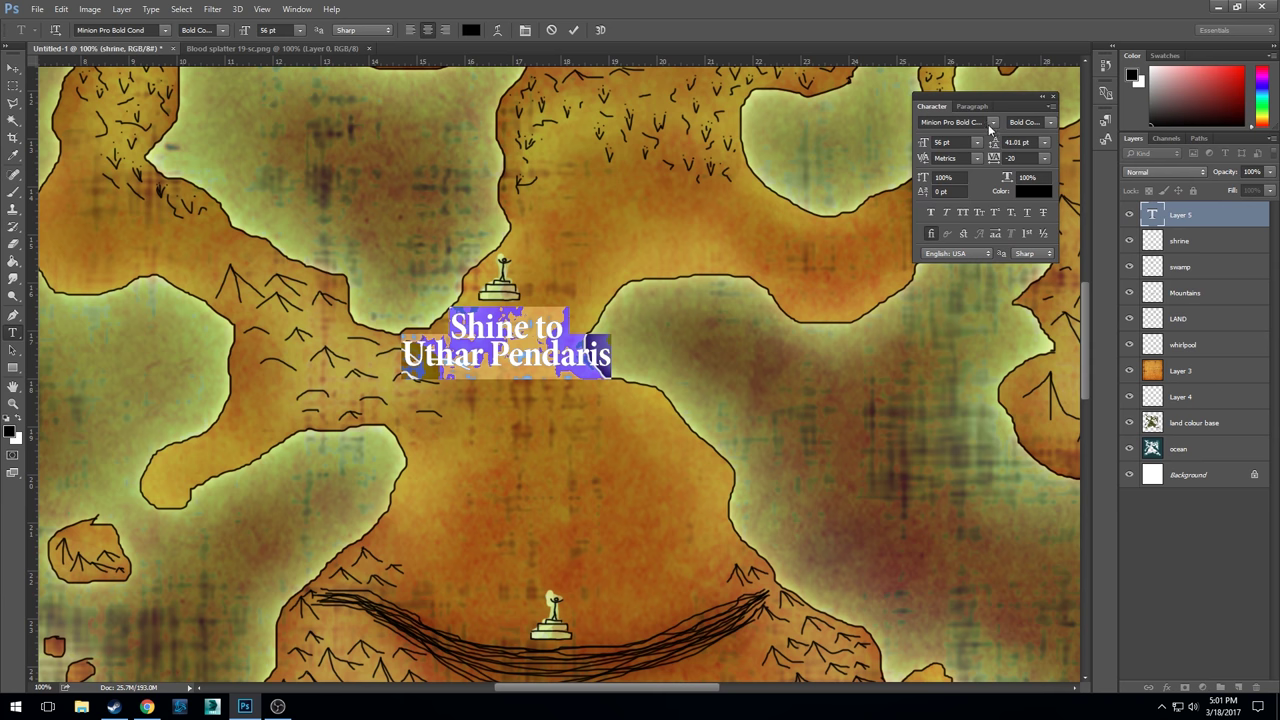
click(992, 122)
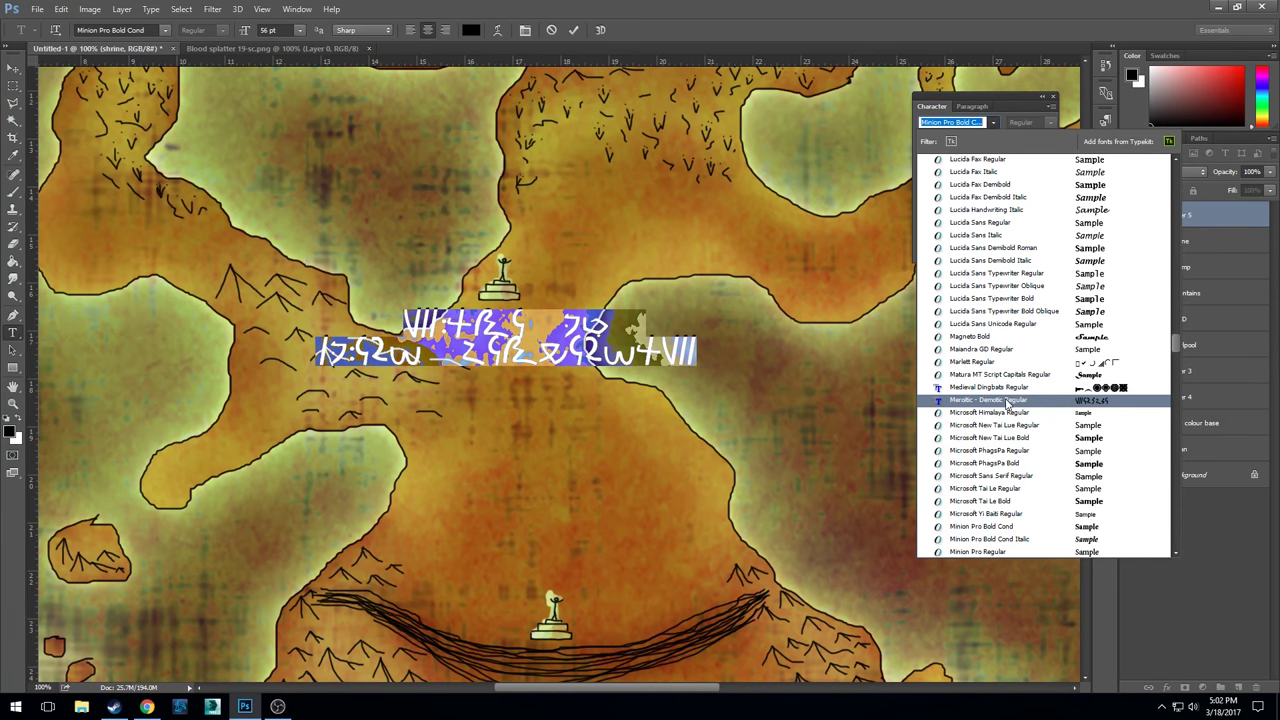
click(1008, 401)
click(13, 67)
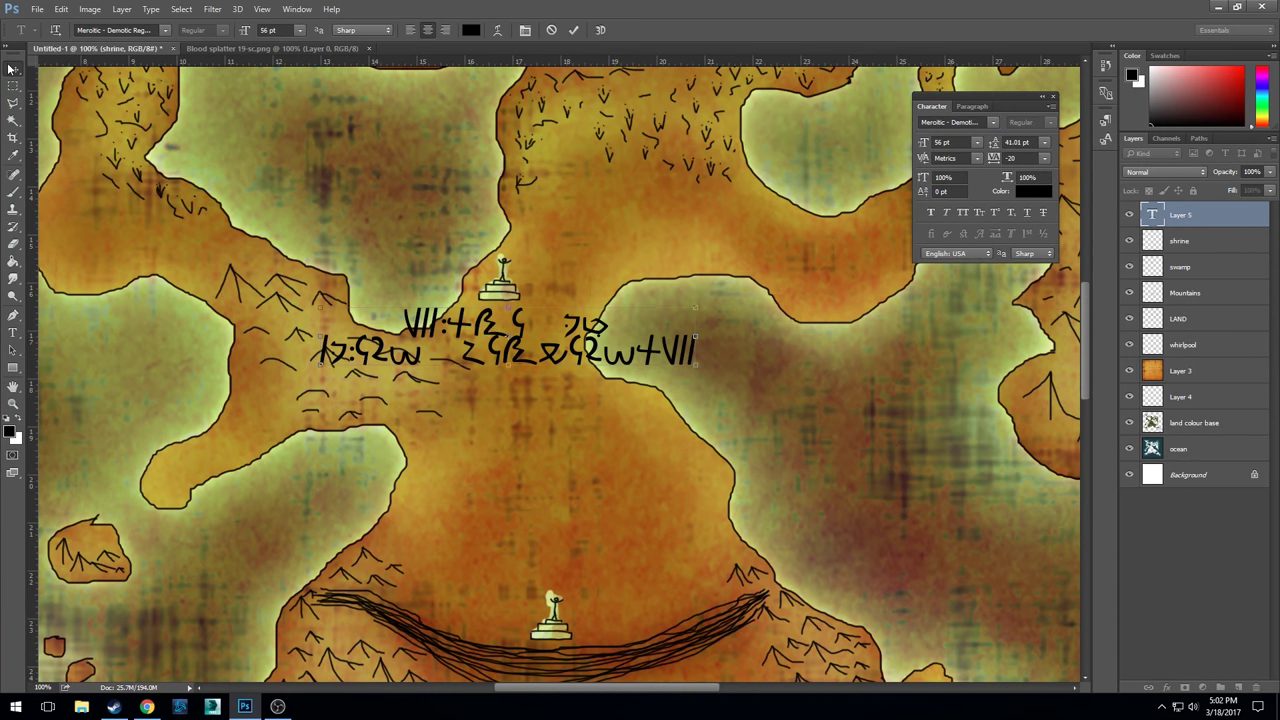
drag(491, 327, 639, 314)
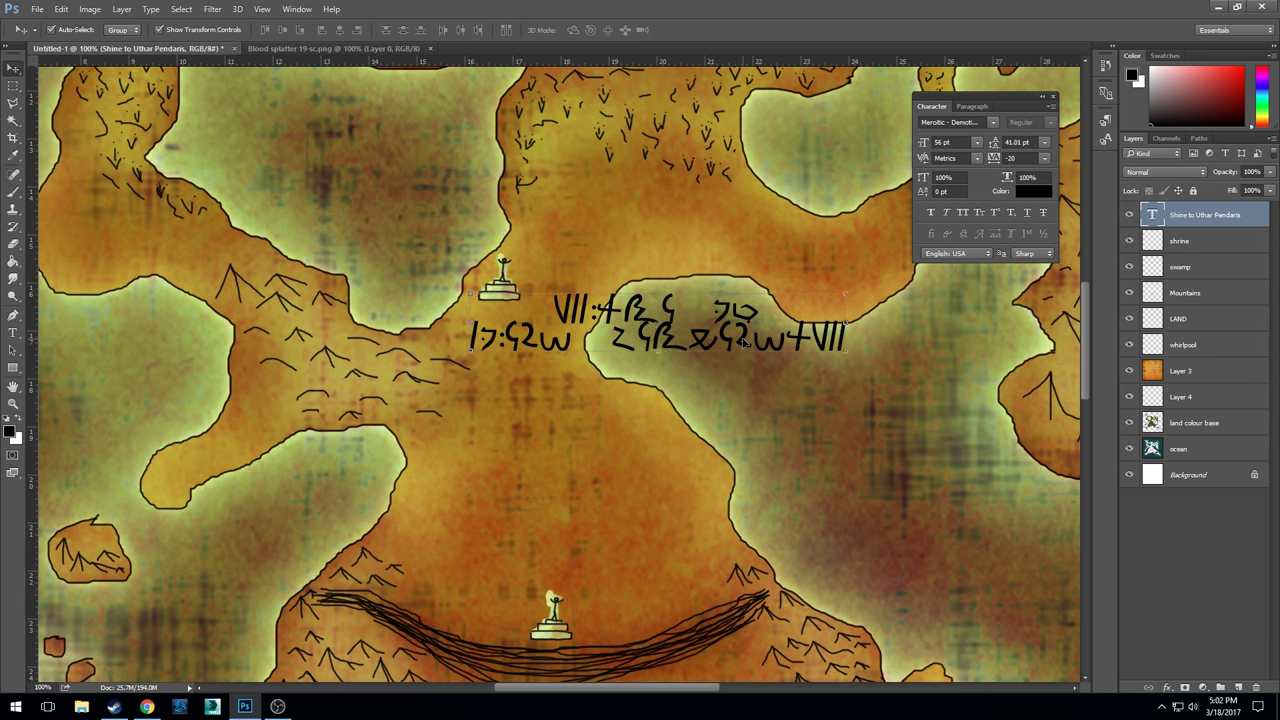
- Change the label's font to aelfa Regular and move it up beside the upper shrine
key(t)
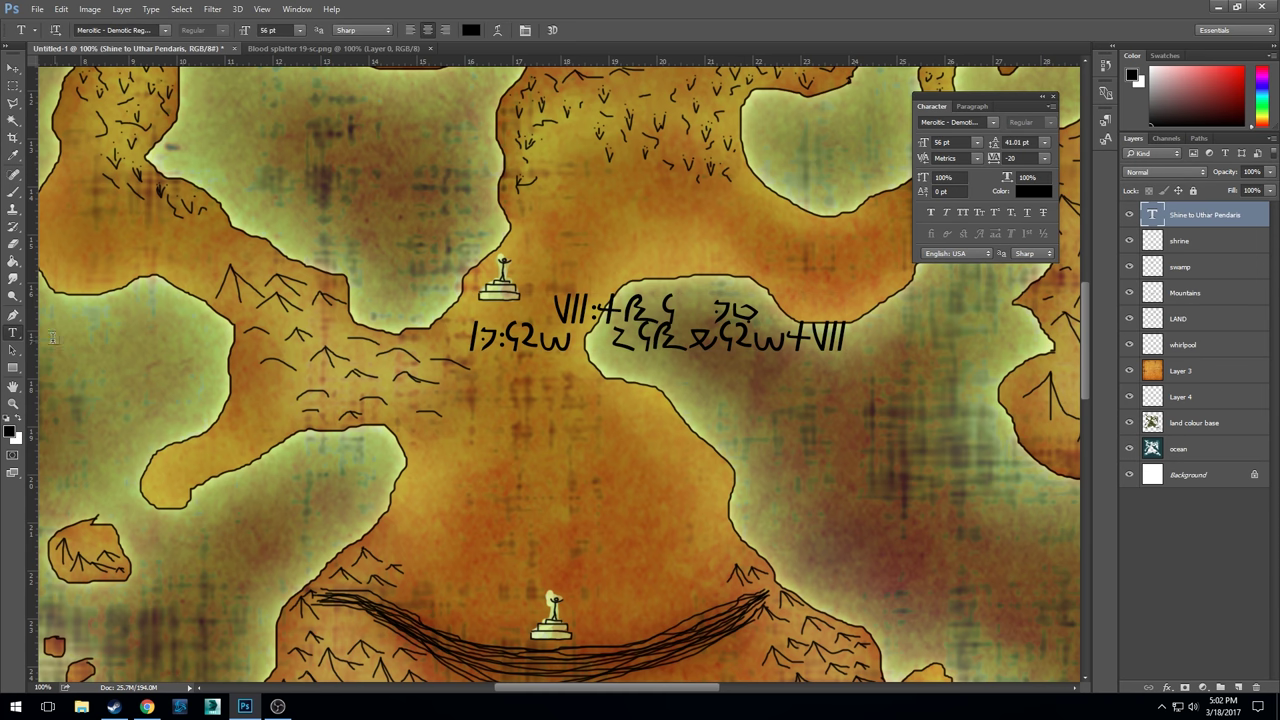
drag(548, 312, 916, 297)
click(992, 122)
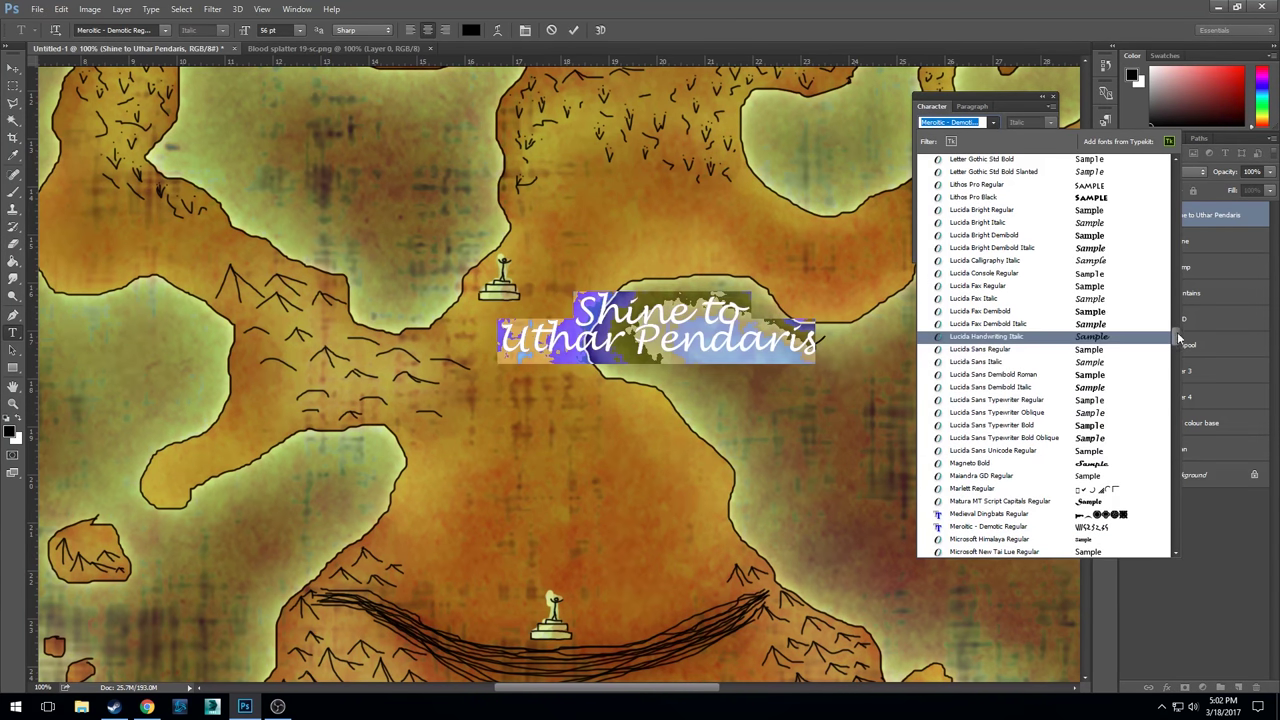
click(1178, 163)
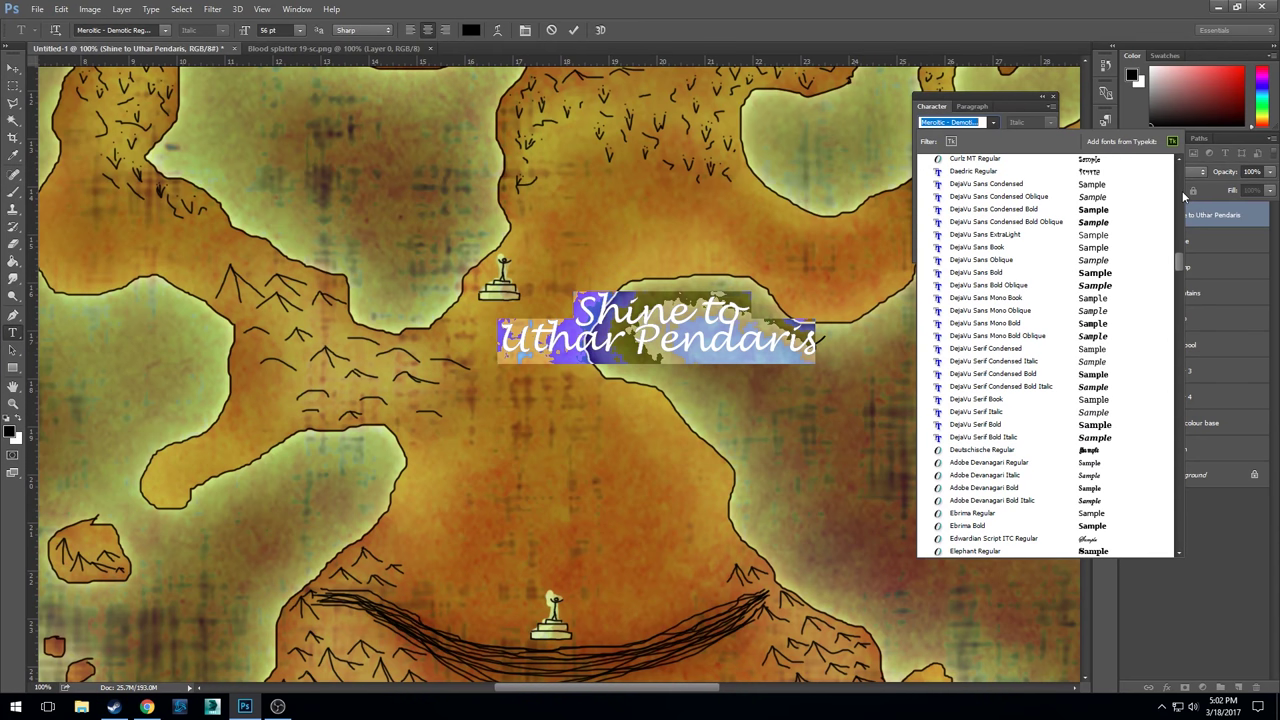
scroll(1181, 172, up, 15)
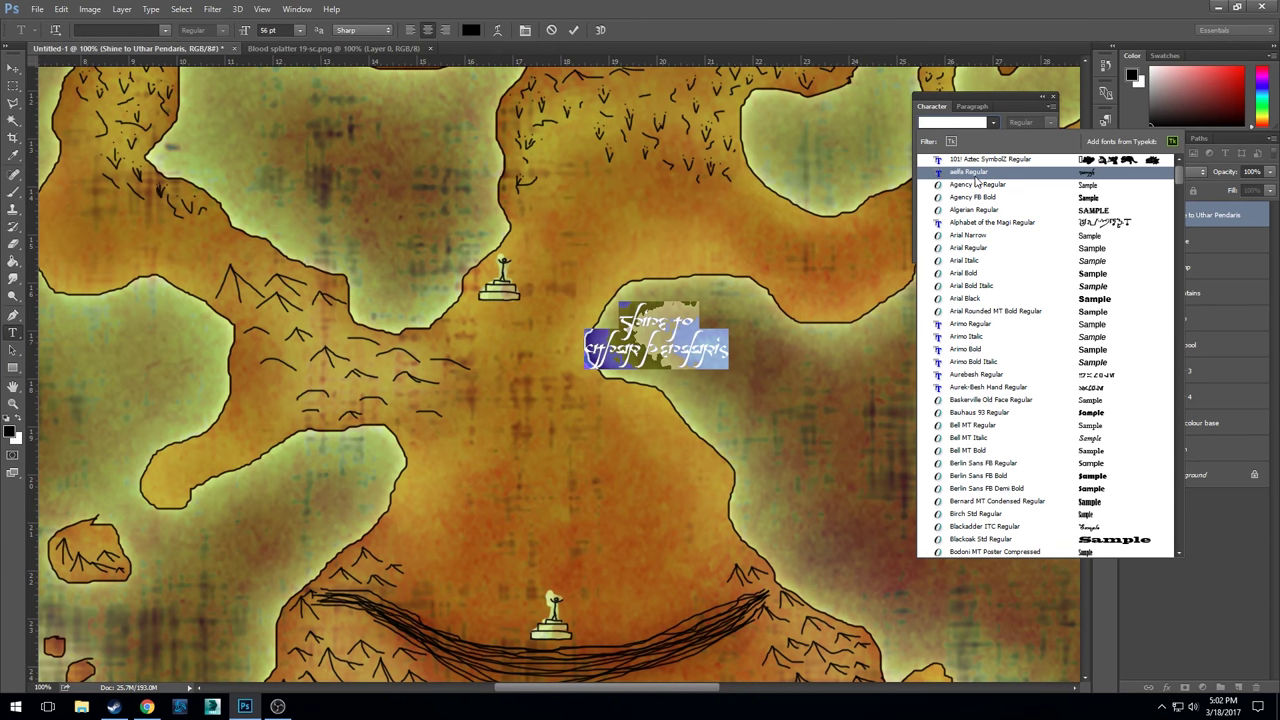
click(975, 177)
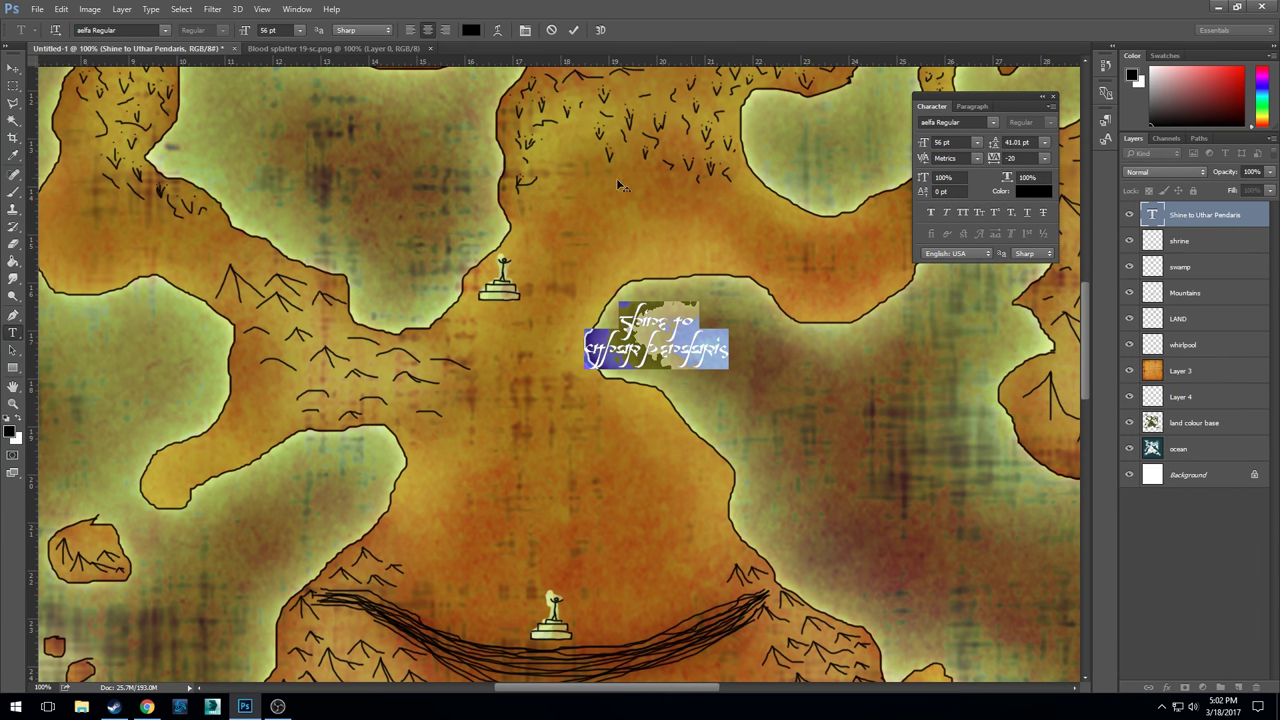
click(13, 67)
drag(693, 353, 622, 254)
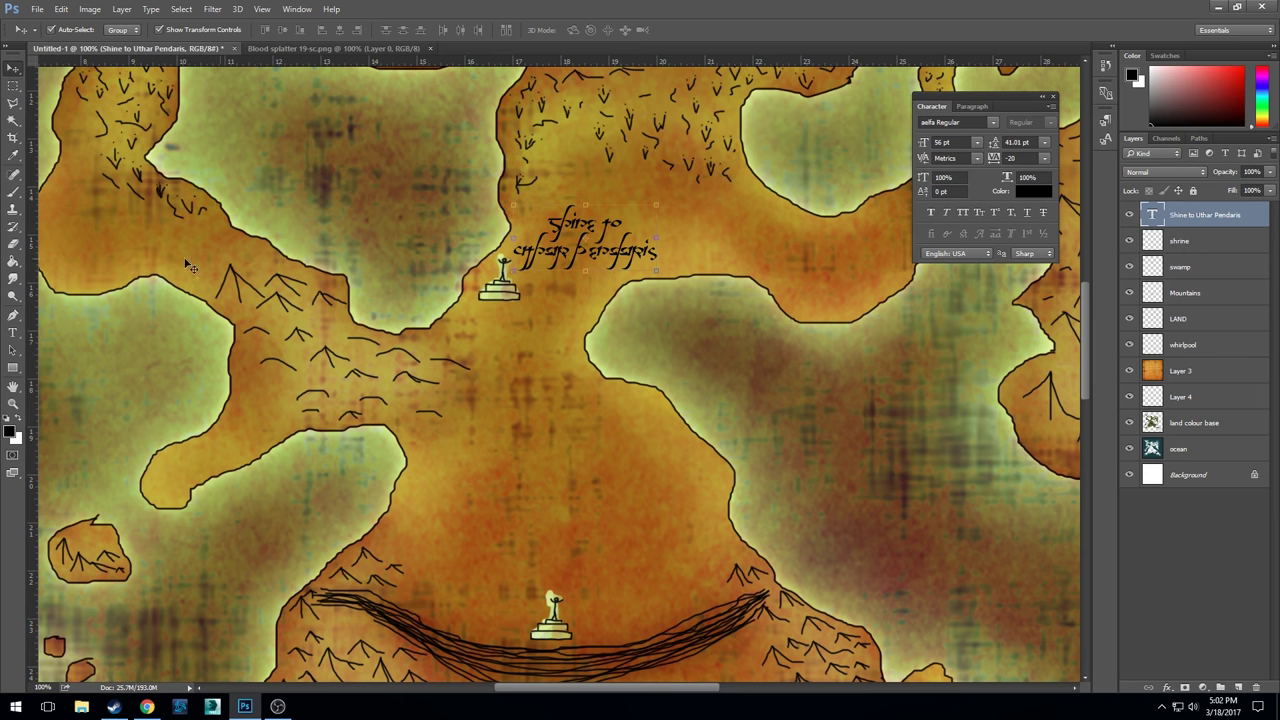
- Enlarge the initial S to 110 pt and increase the label's leading to 90 pt
click(13, 332)
click(560, 225)
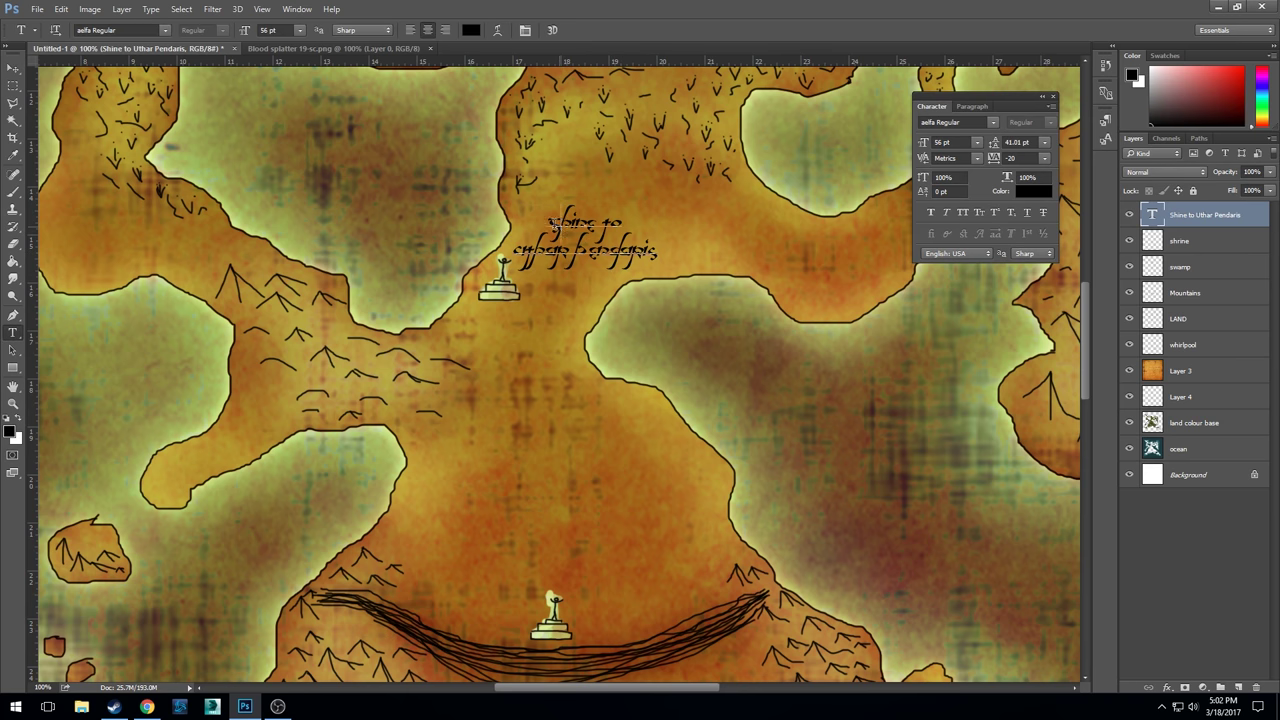
drag(546, 224, 563, 224)
drag(922, 147, 957, 144)
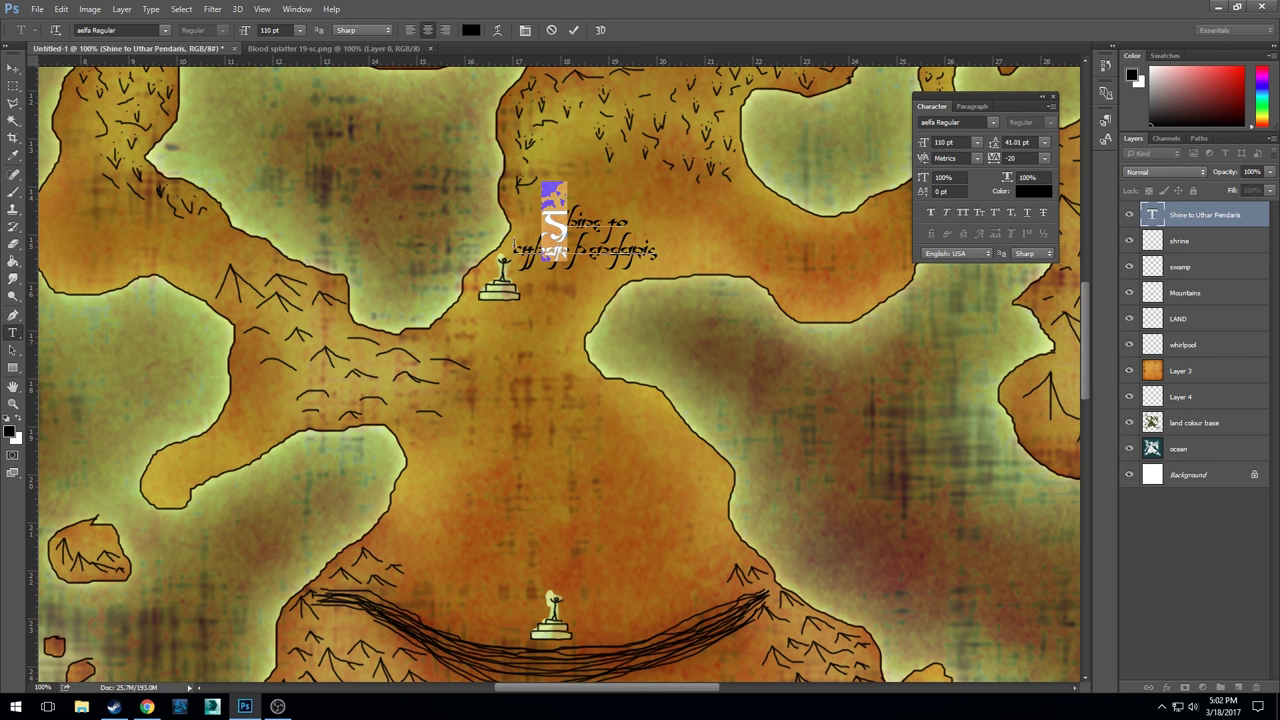
drag(513, 248, 528, 248)
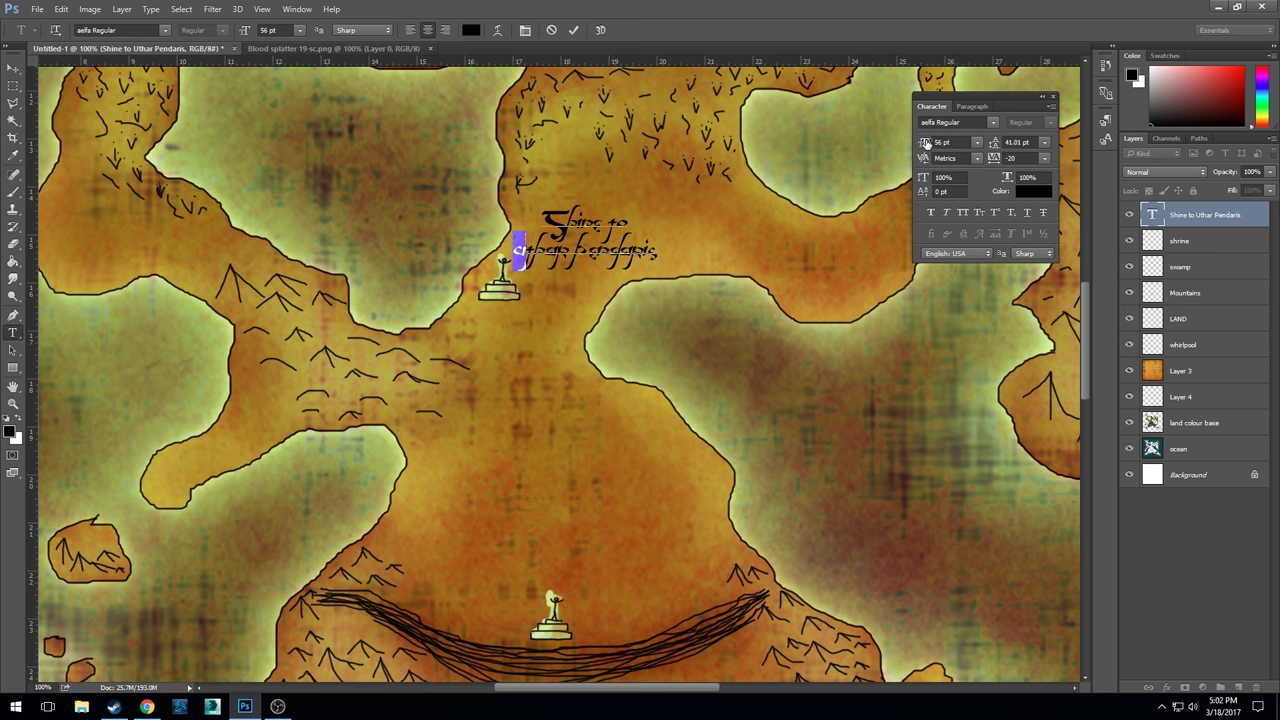
drag(924, 143, 968, 143)
key(ctrl+z)
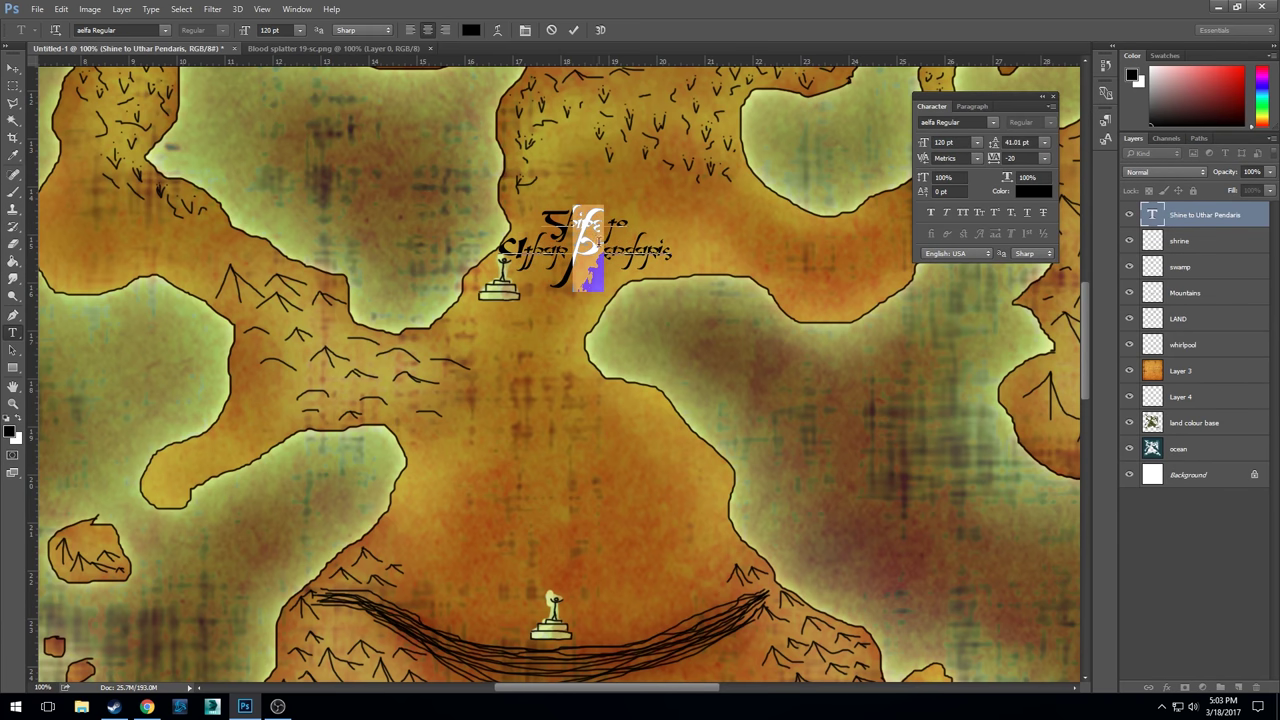
key(ctrl+z)
drag(543, 218, 500, 218)
click(680, 254)
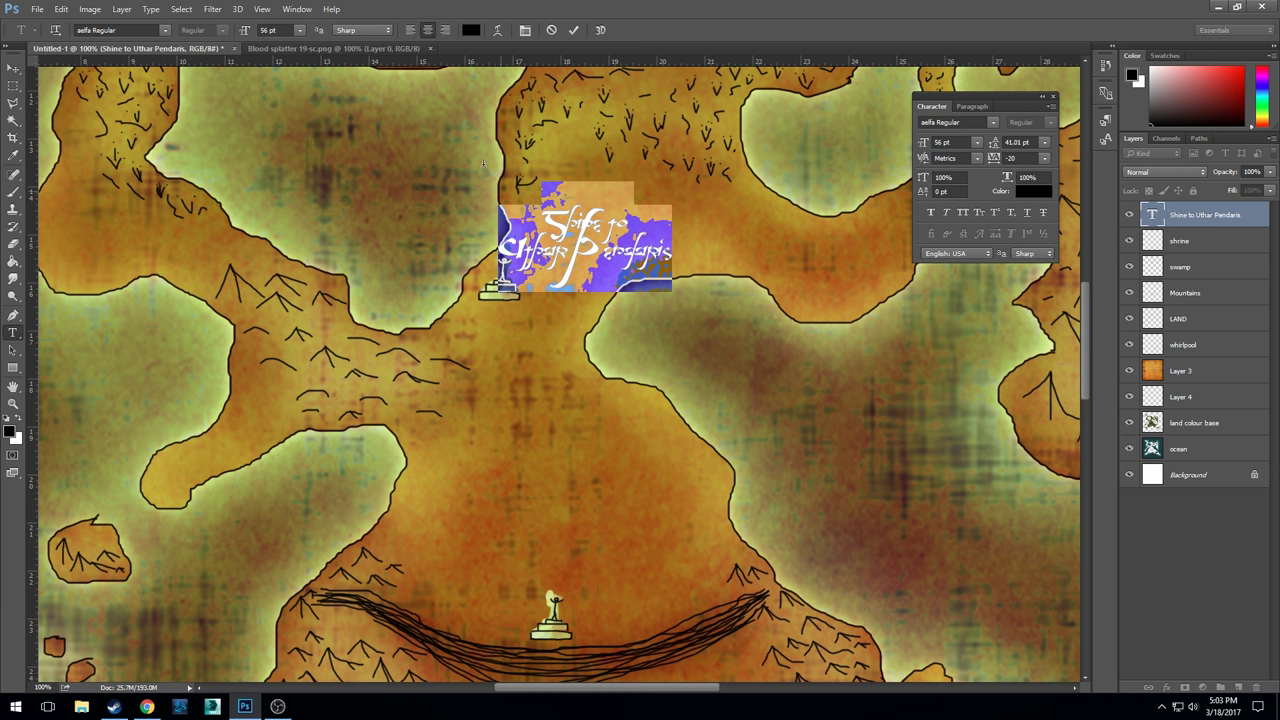
drag(992, 146, 1026, 148)
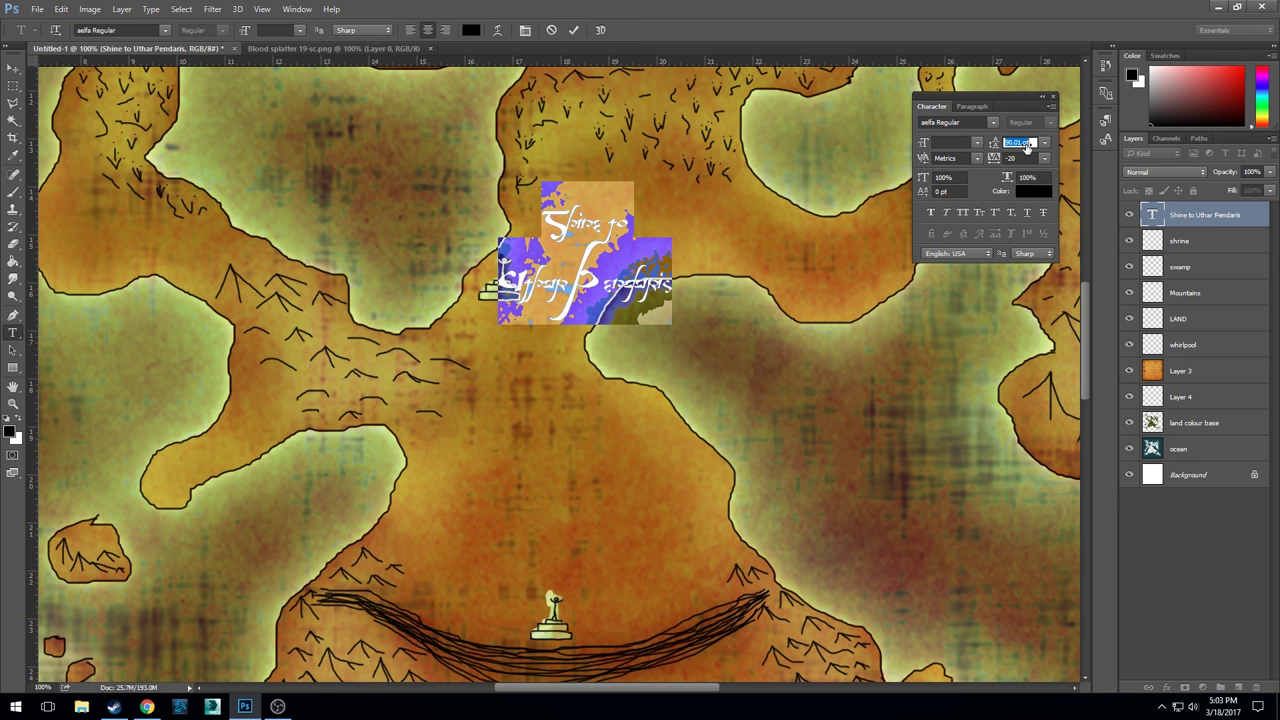
- Commit the text and move the label below the upper shrine
click(573, 30)
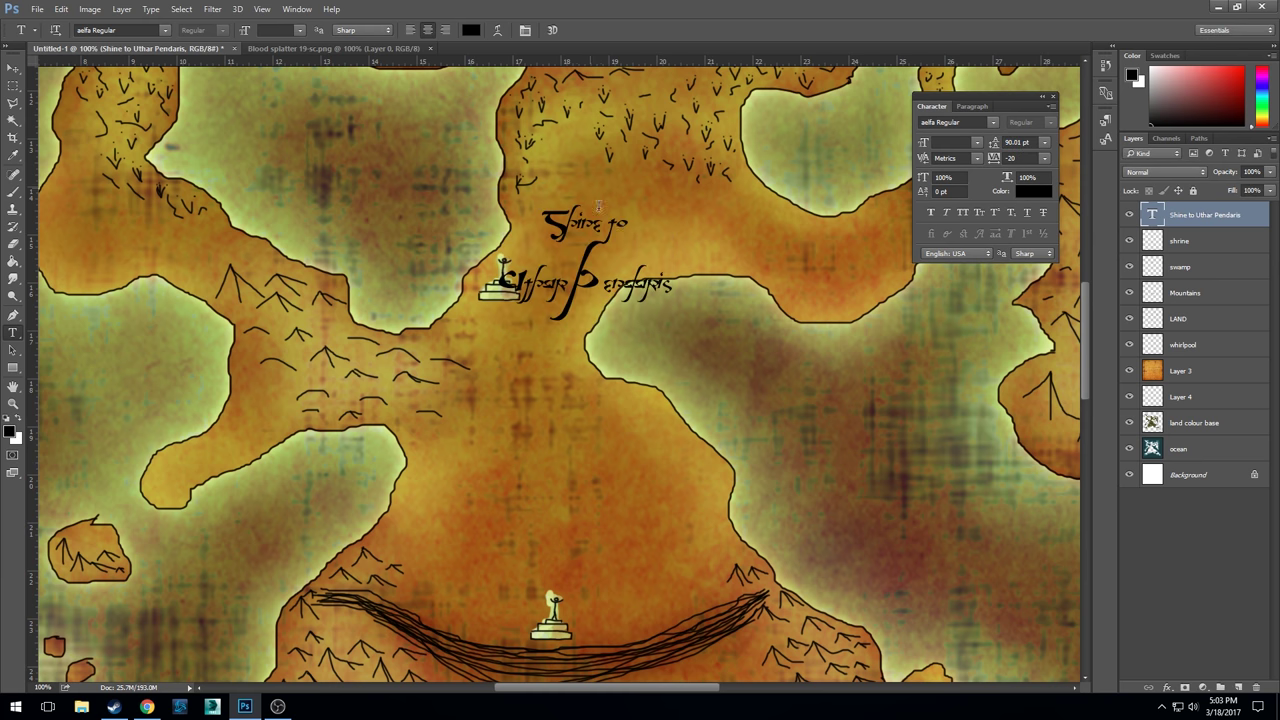
click(13, 67)
drag(601, 289, 544, 405)
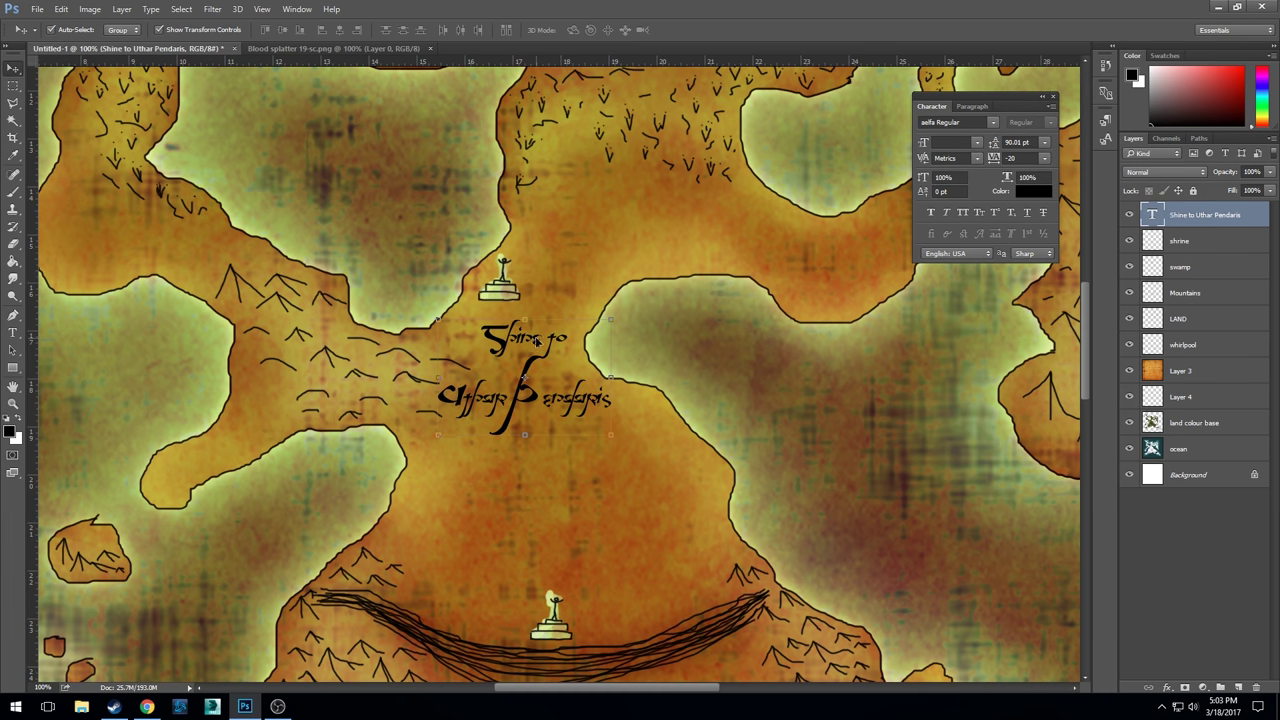
drag(536, 341, 540, 336)
- Pan down to the lower shrine and type 'Shrine to' as a new label just above it
click(612, 286)
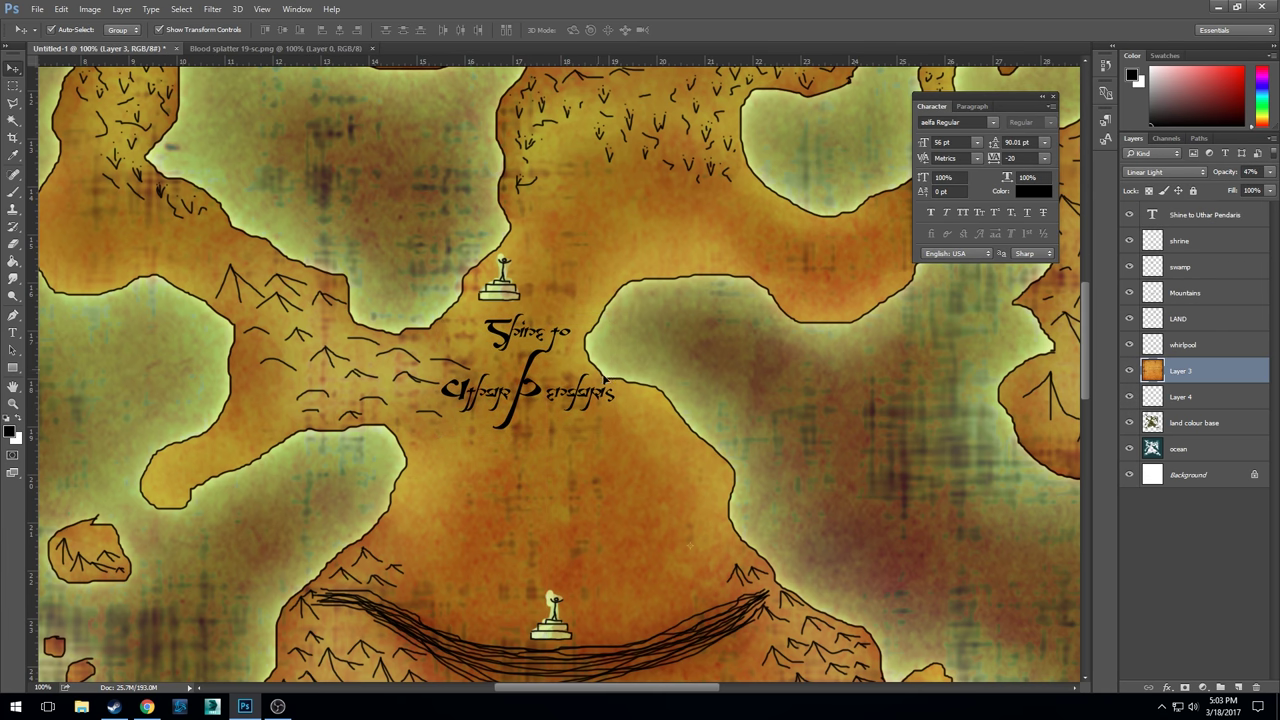
drag(603, 489, 577, 347)
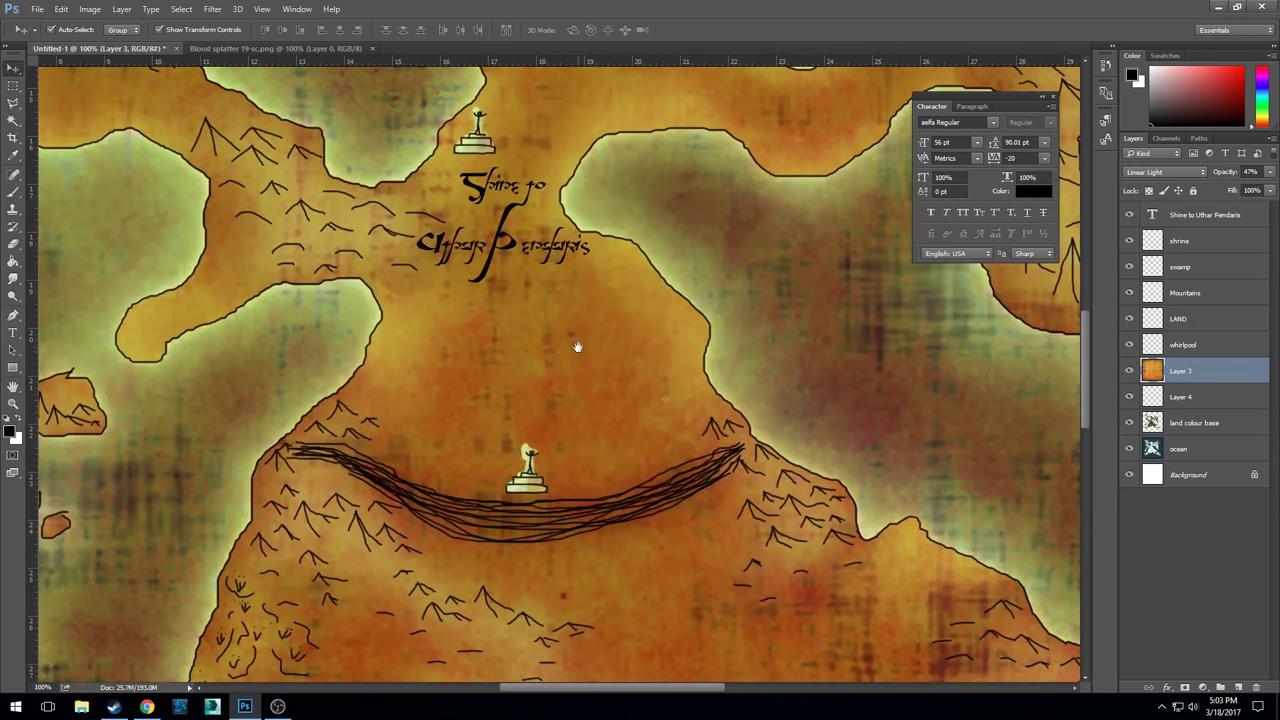
click(13, 332)
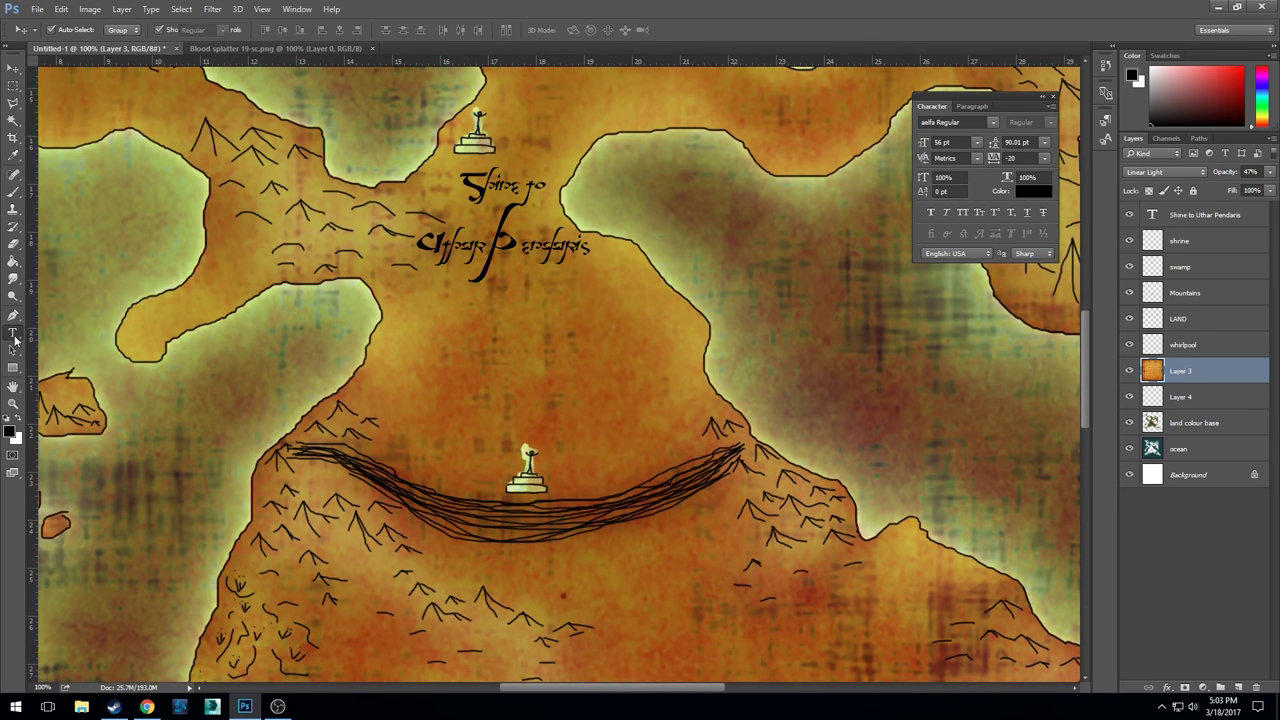
click(493, 407)
text(Shrine)
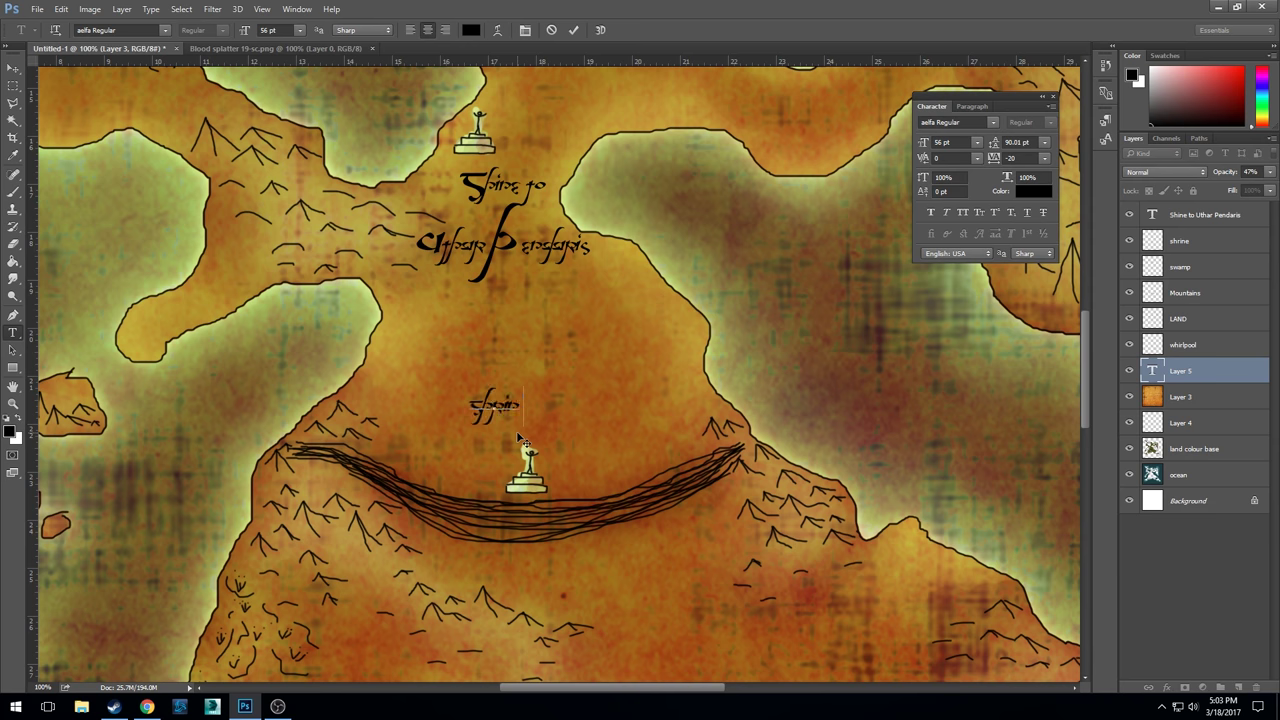
text( to)
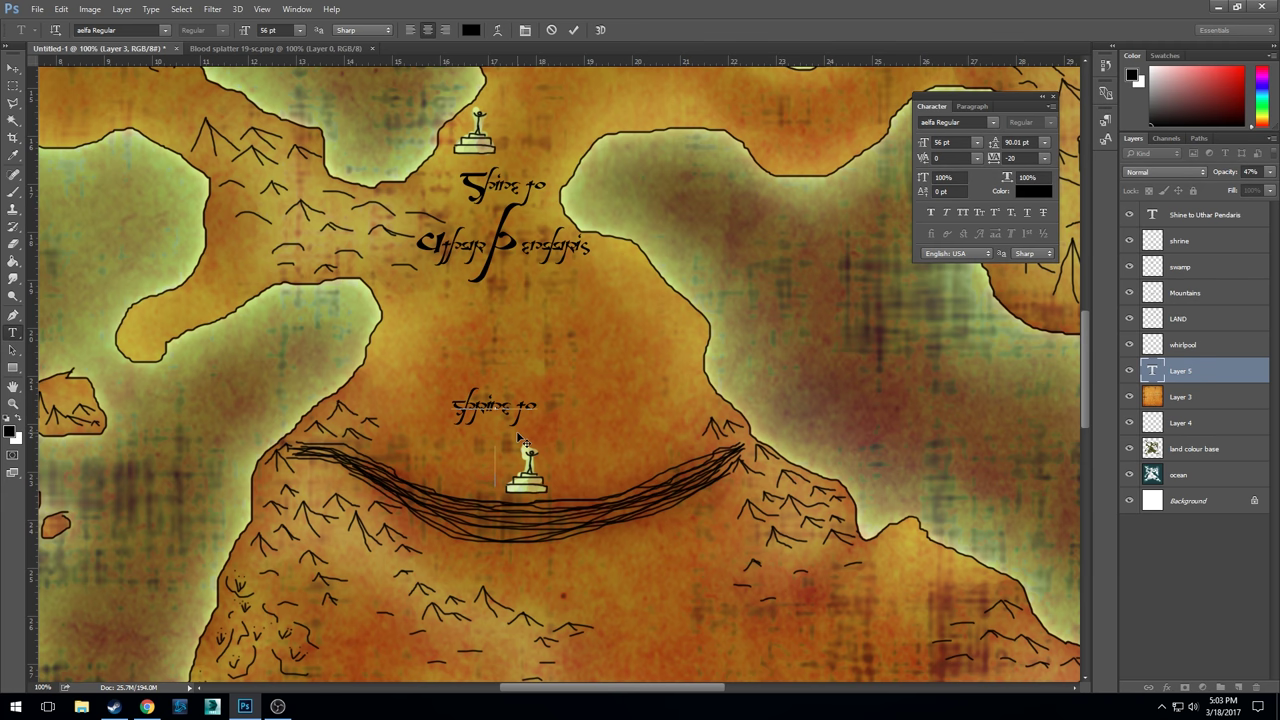
- Type the second line 'Aether Vos', enlarge the initial S, and set the A to 97 pt
key(Return)
text(Aethar Vo)
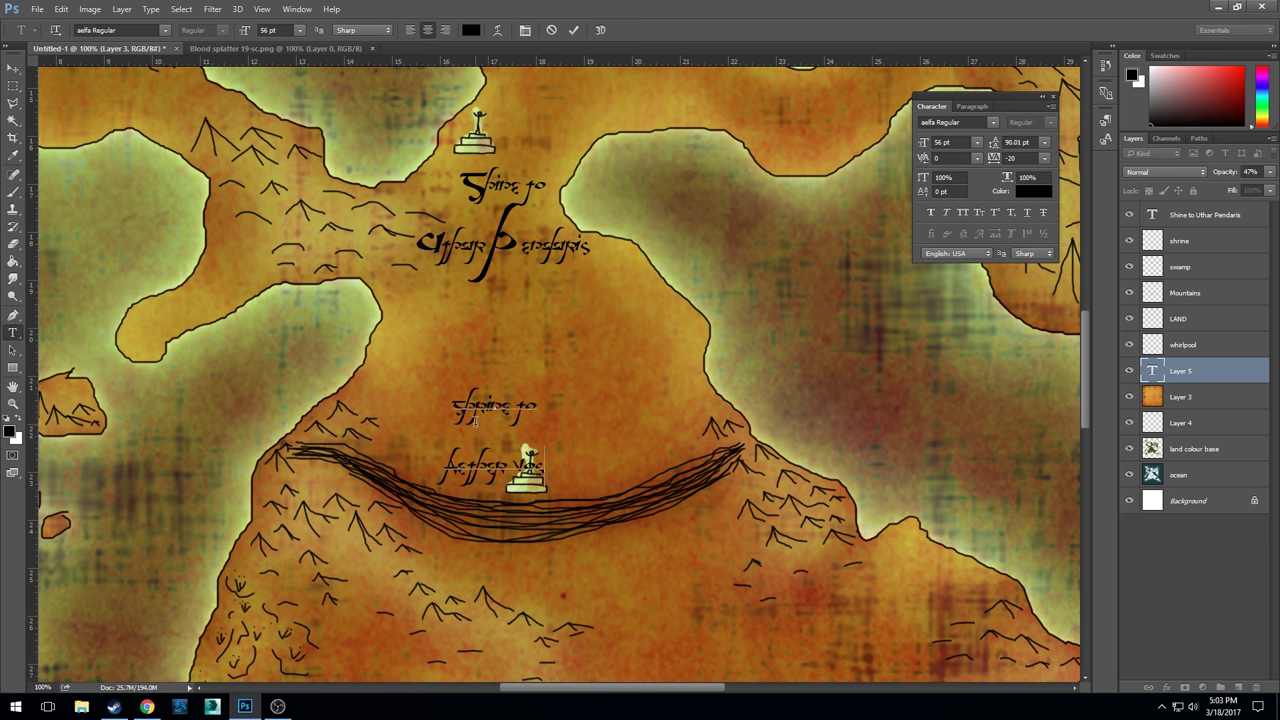
drag(466, 406, 450, 407)
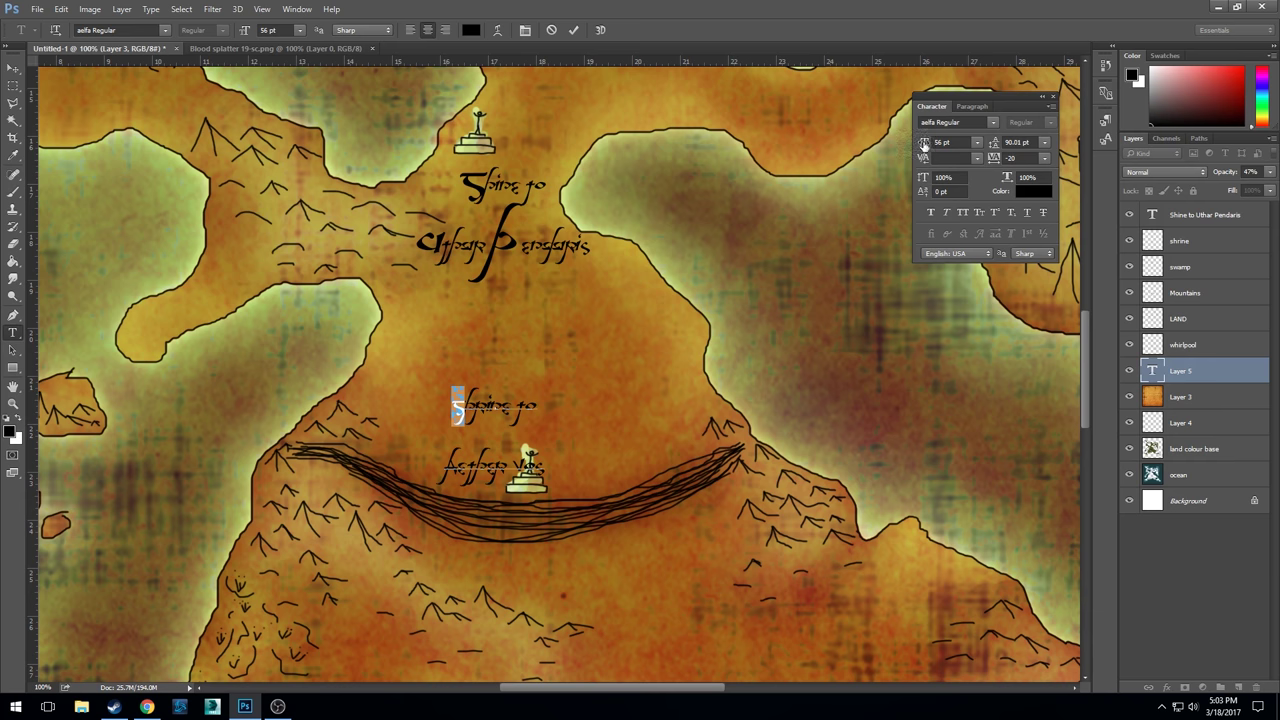
drag(924, 143, 964, 144)
drag(443, 466, 460, 466)
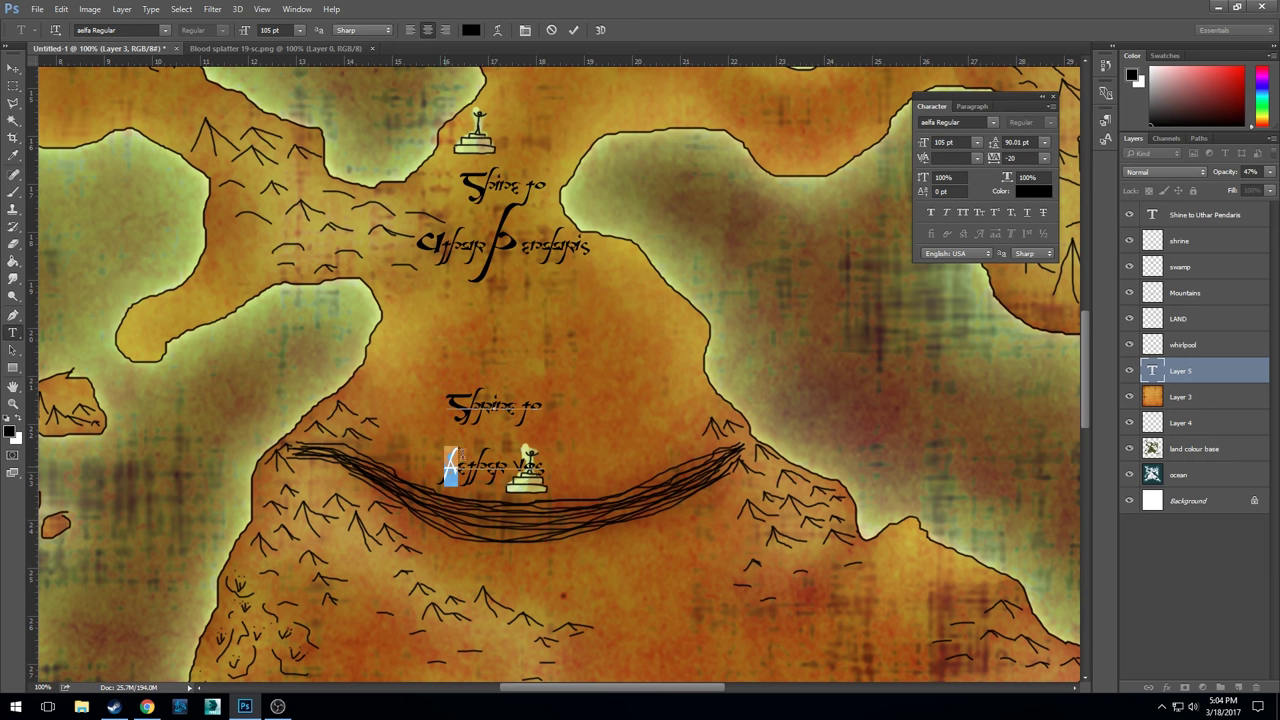
click(938, 144)
text(97)
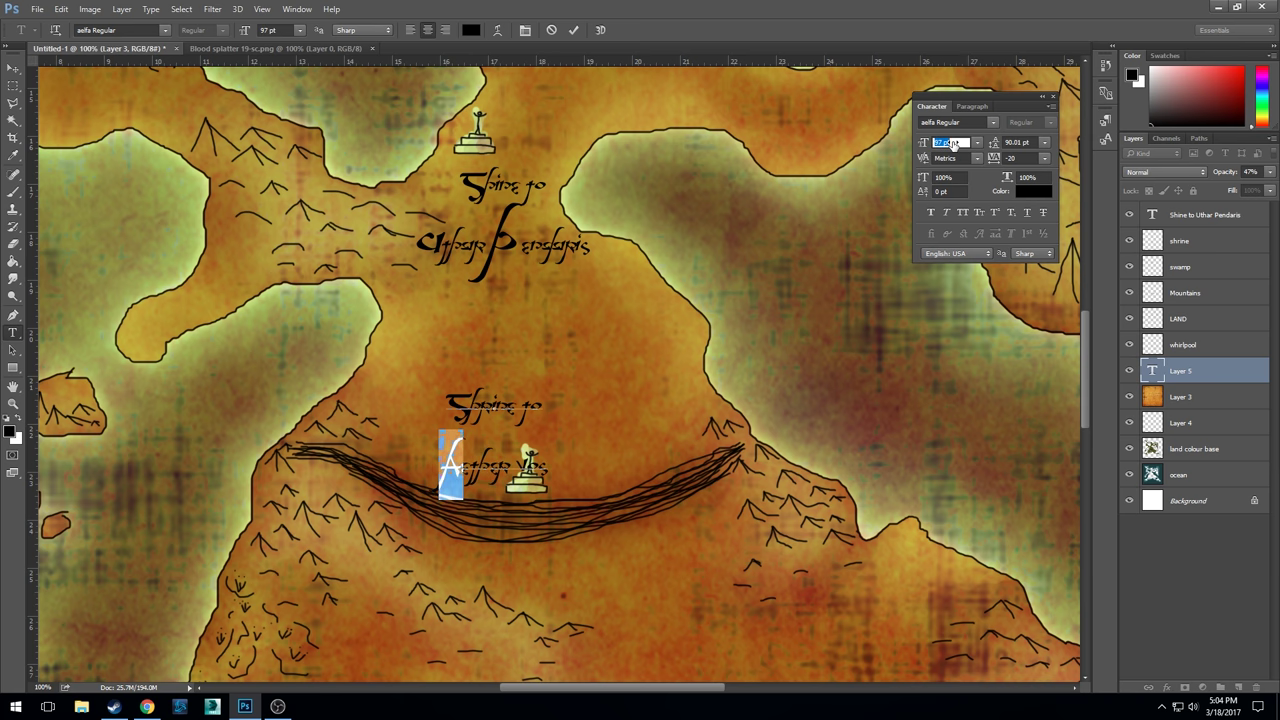
key(Return)
- Set the V of Vos to 156 pt
drag(516, 466, 533, 466)
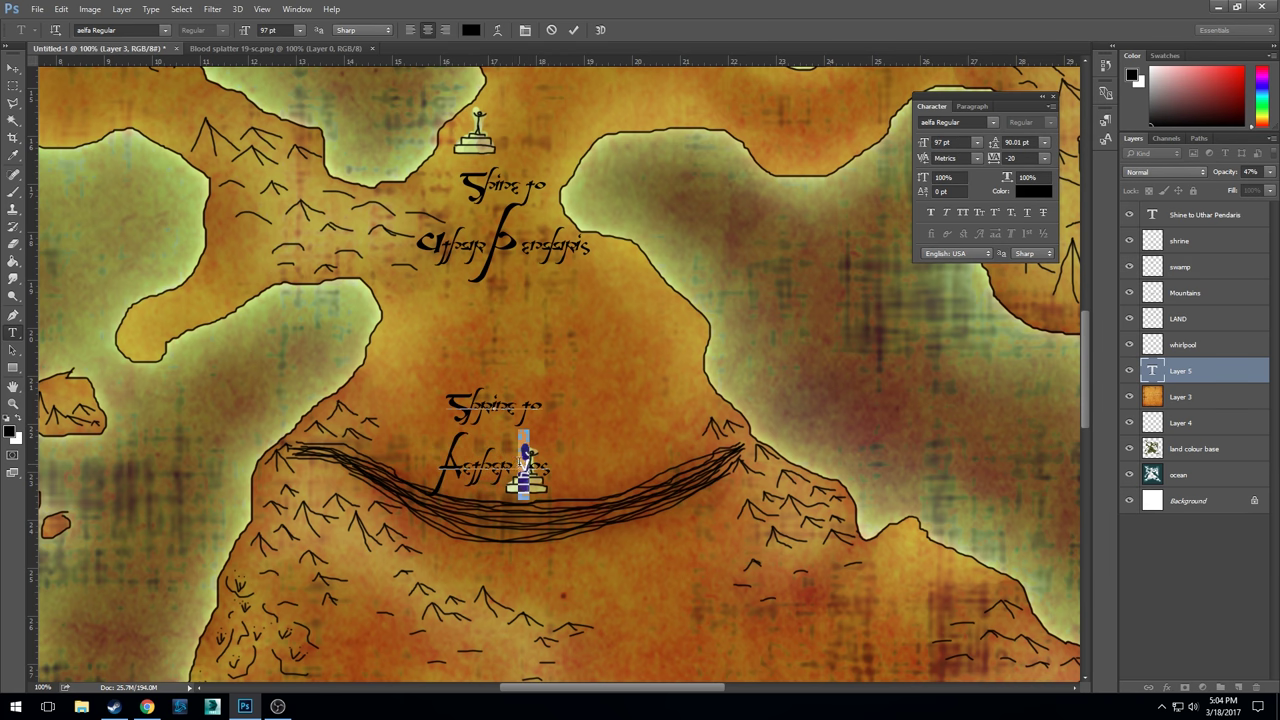
click(940, 143)
text(156)
key(Return)
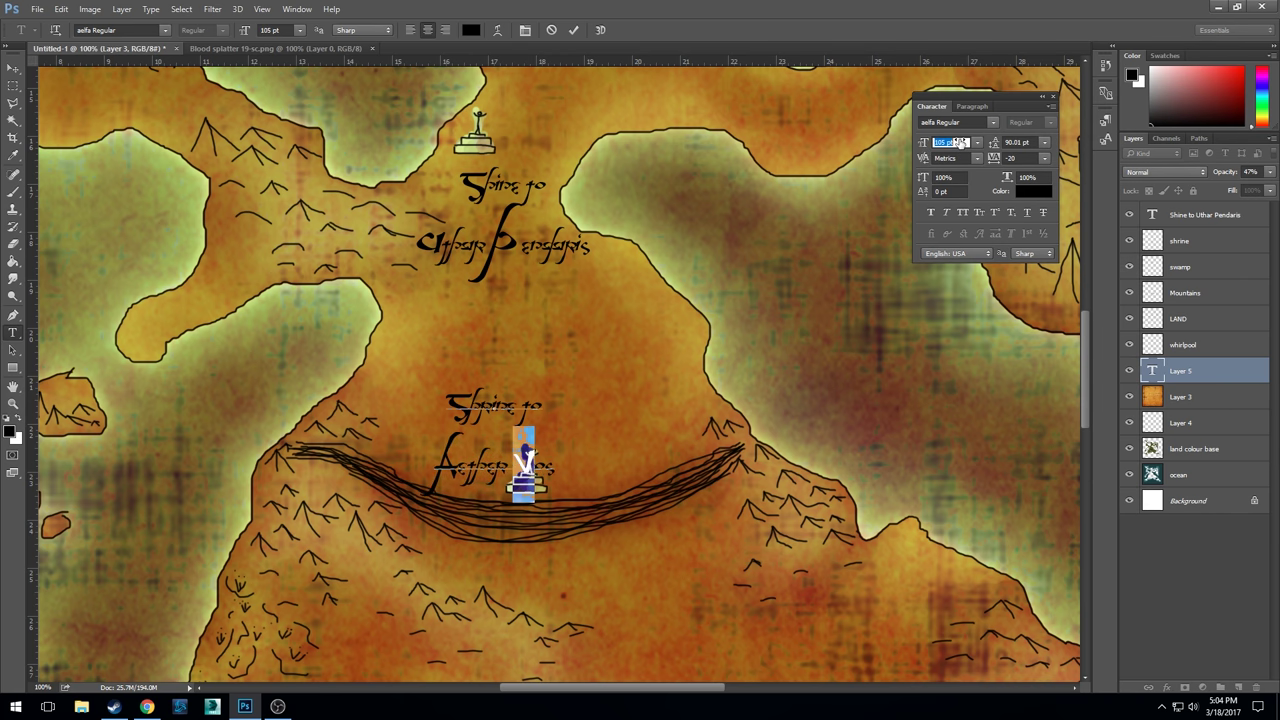
- Commit the text and move the Shrine to Aether Vos label up and right beside the shrine
click(13, 67)
drag(487, 481, 618, 446)
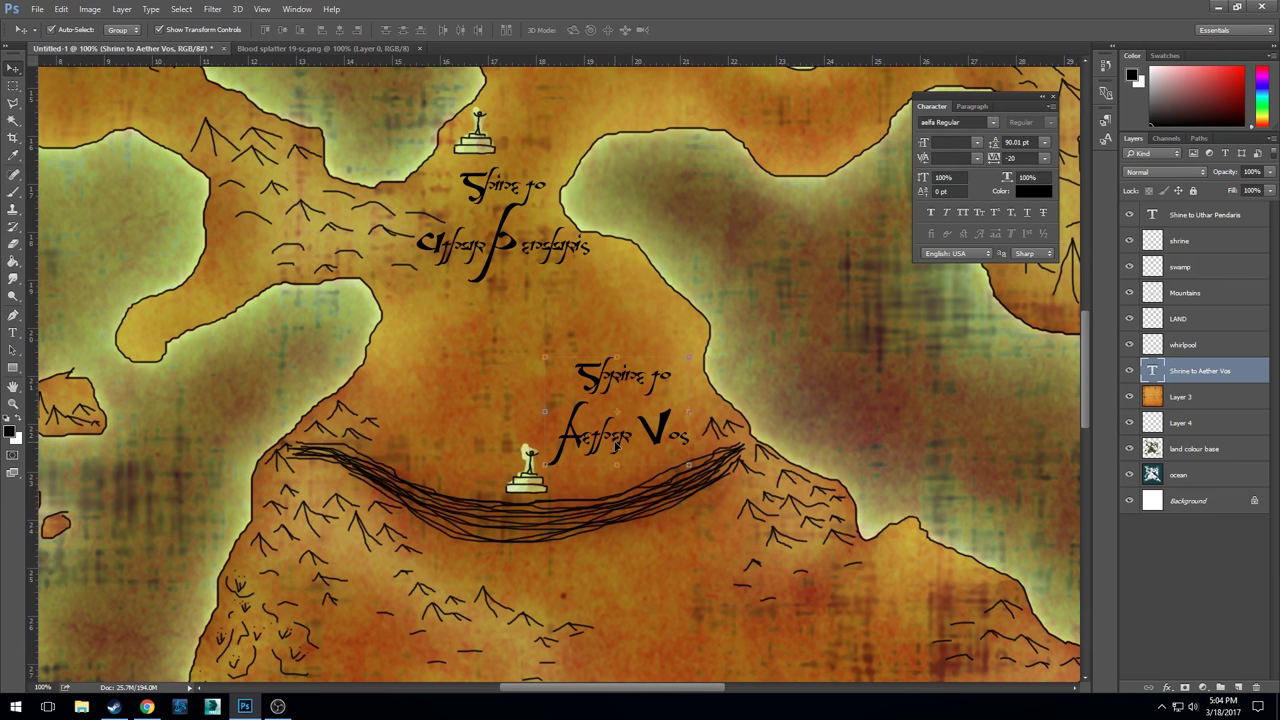
drag(757, 514, 602, 297)
click(14, 332)
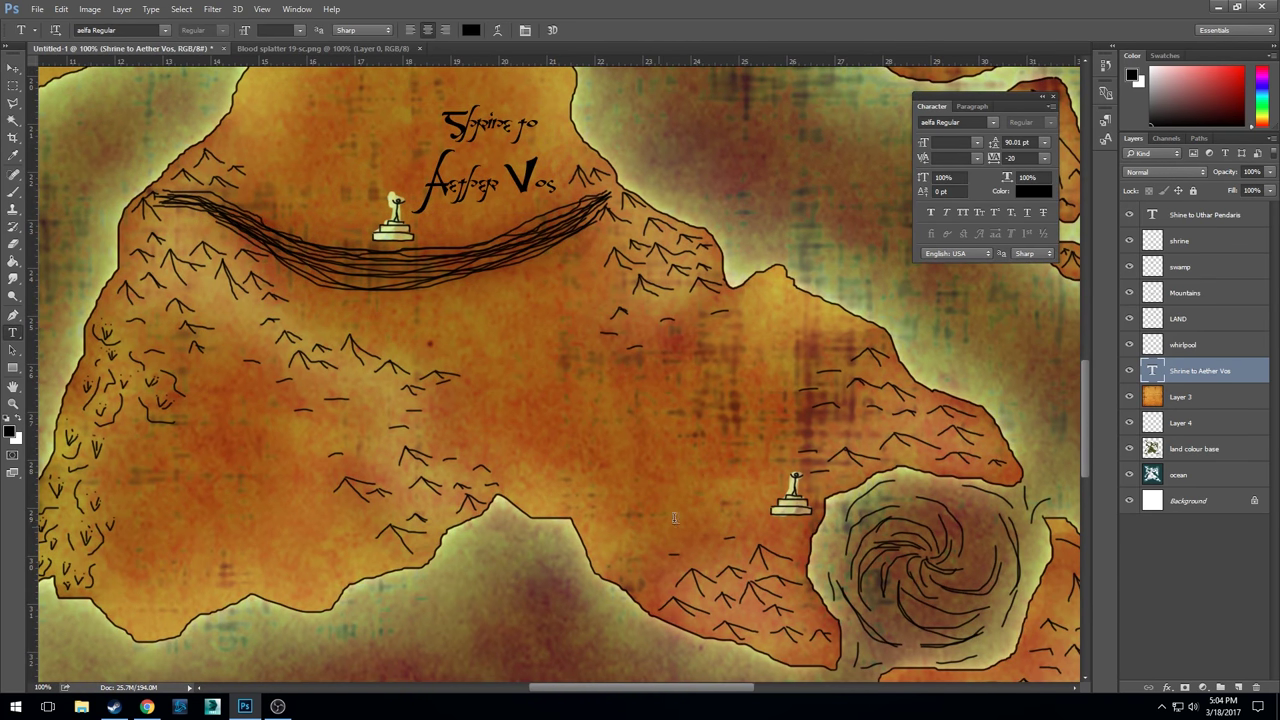
- Type the two-line label 'Tomb of / Demitos Airteed' above the lower shrine
click(648, 437)
text(Temple)
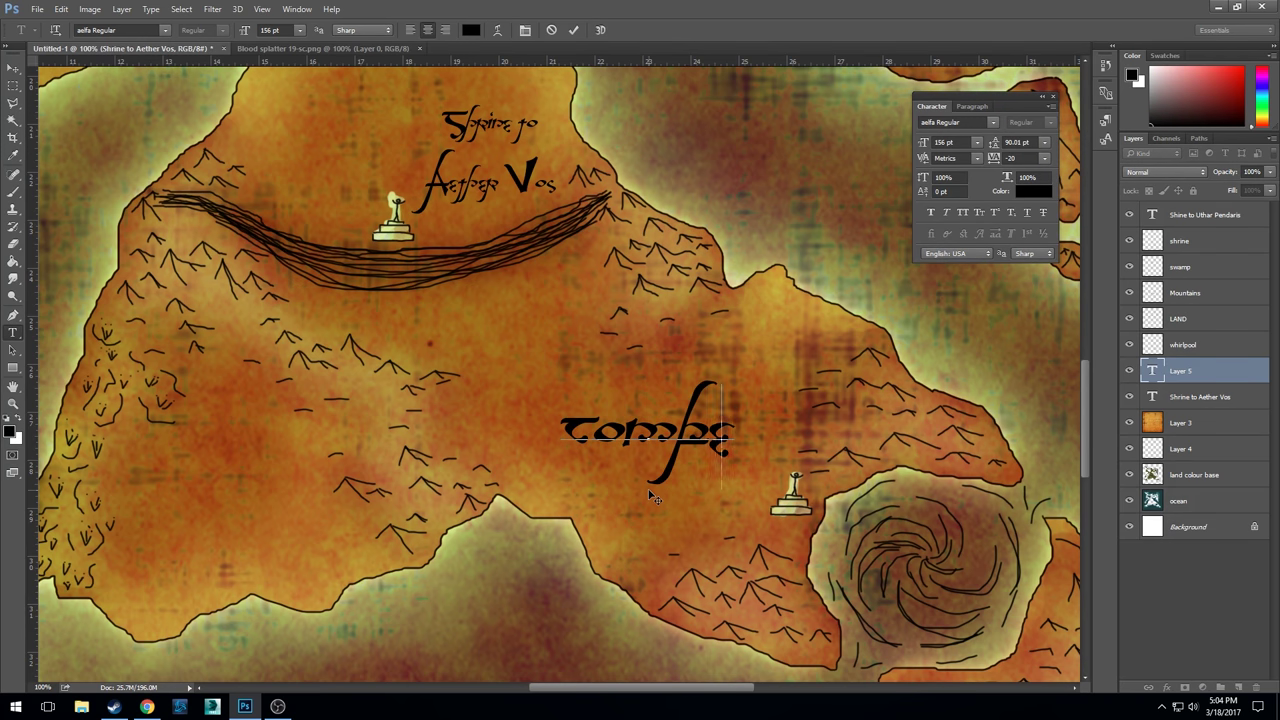
key(BackSpace)
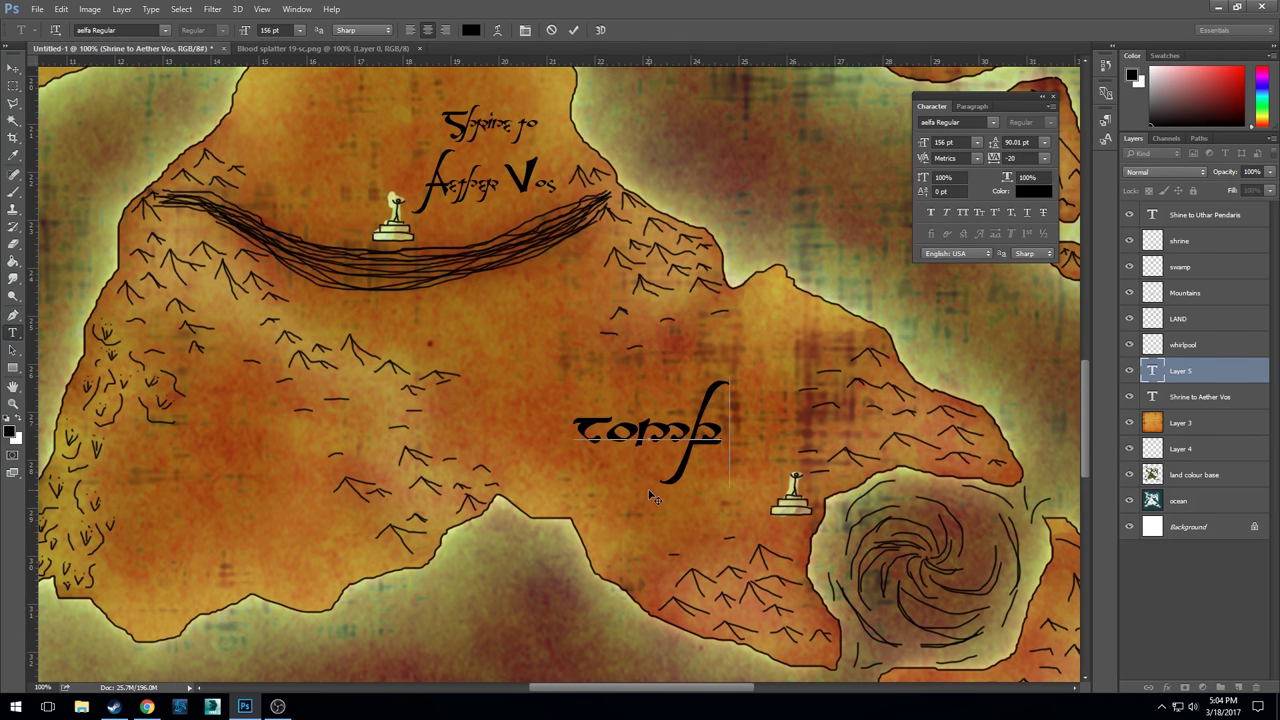
text(of)
key(Return)
text(Depep)
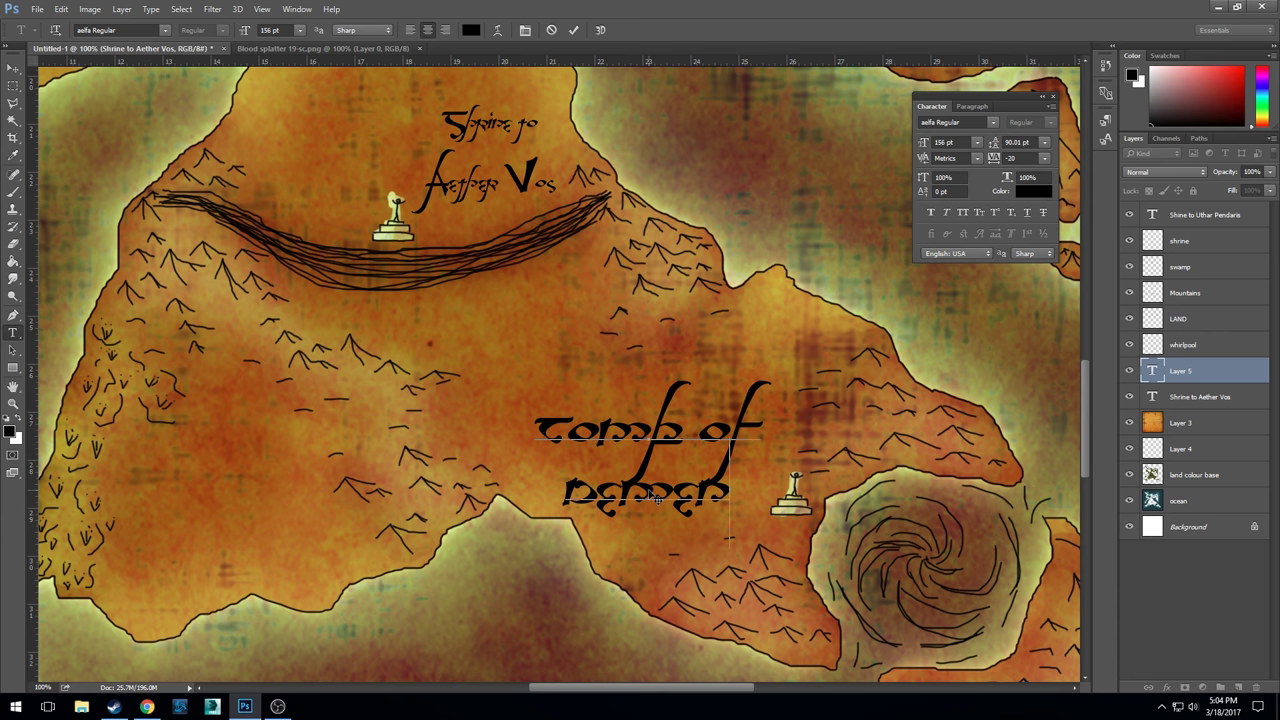
key(BackSpace)
key(BackSpace)
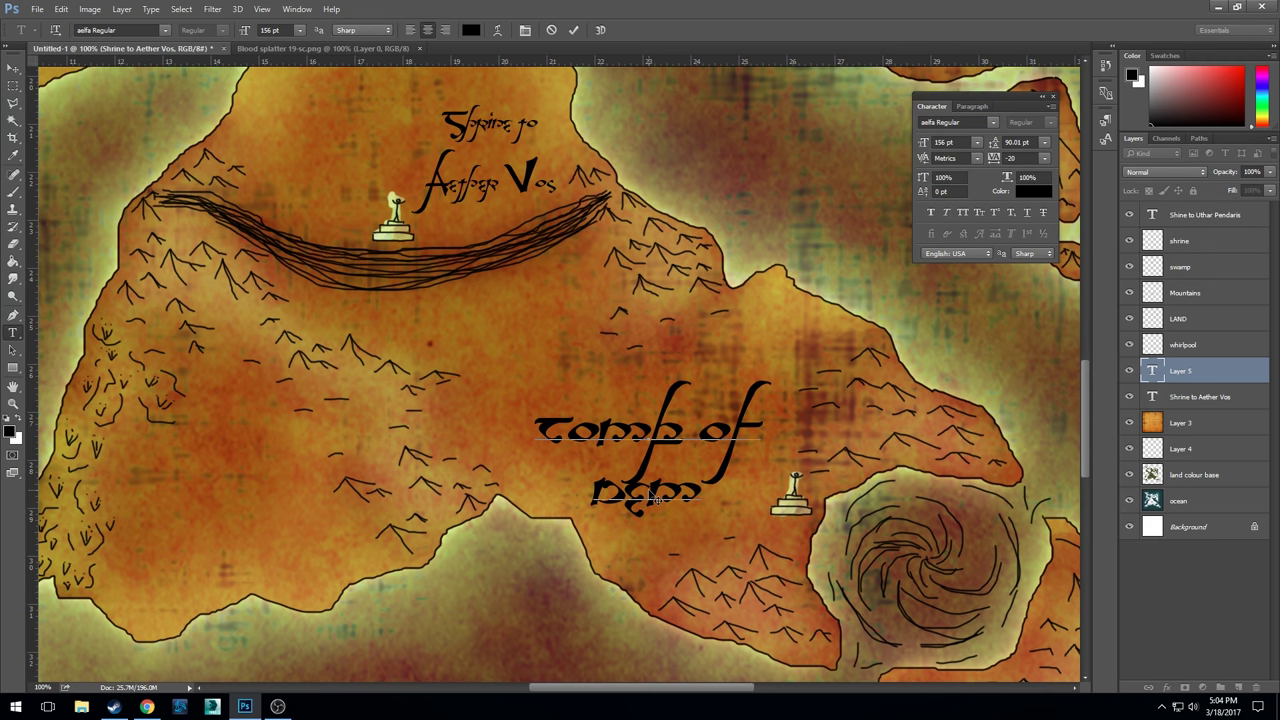
key(BackSpace)
text(mit)
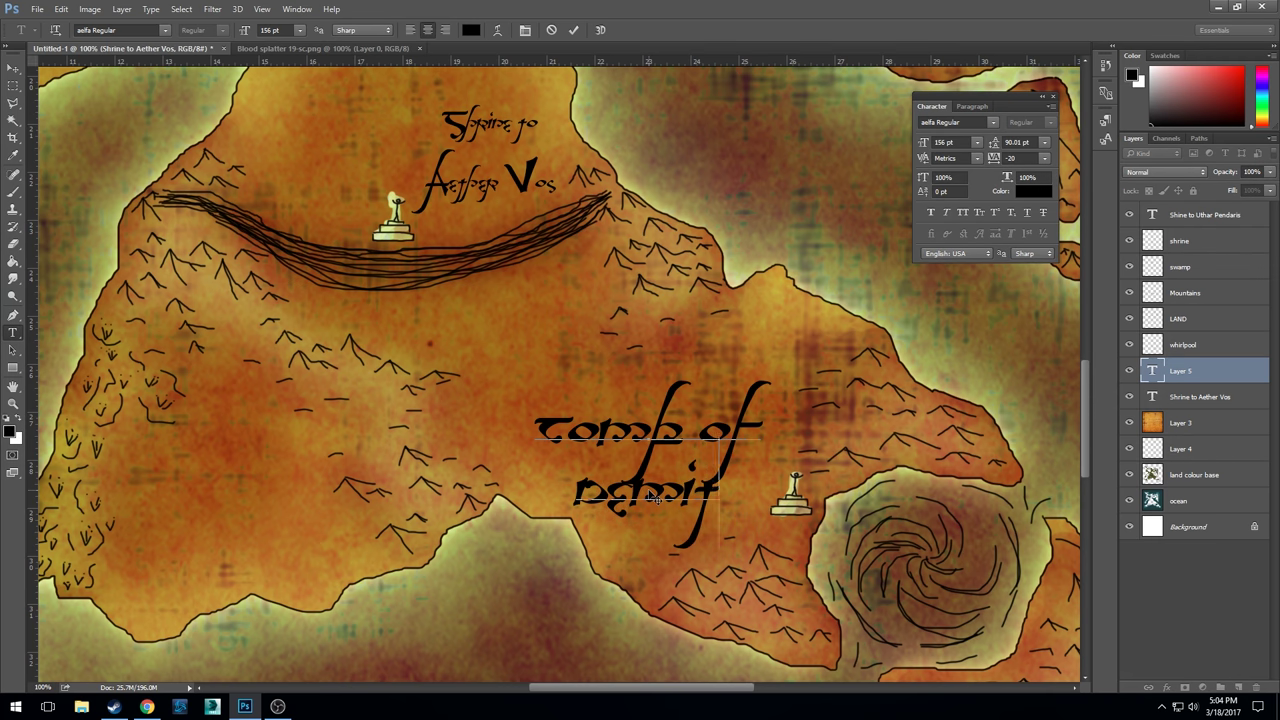
text(os Antes)
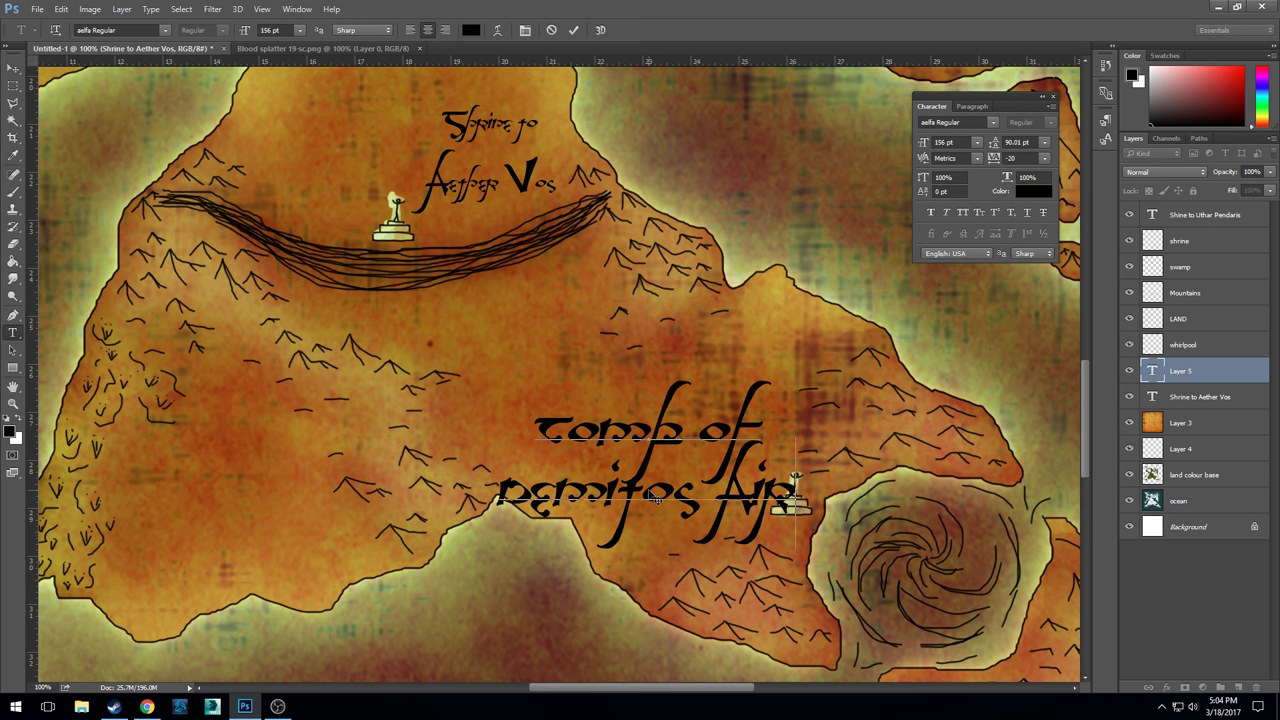
text(d)
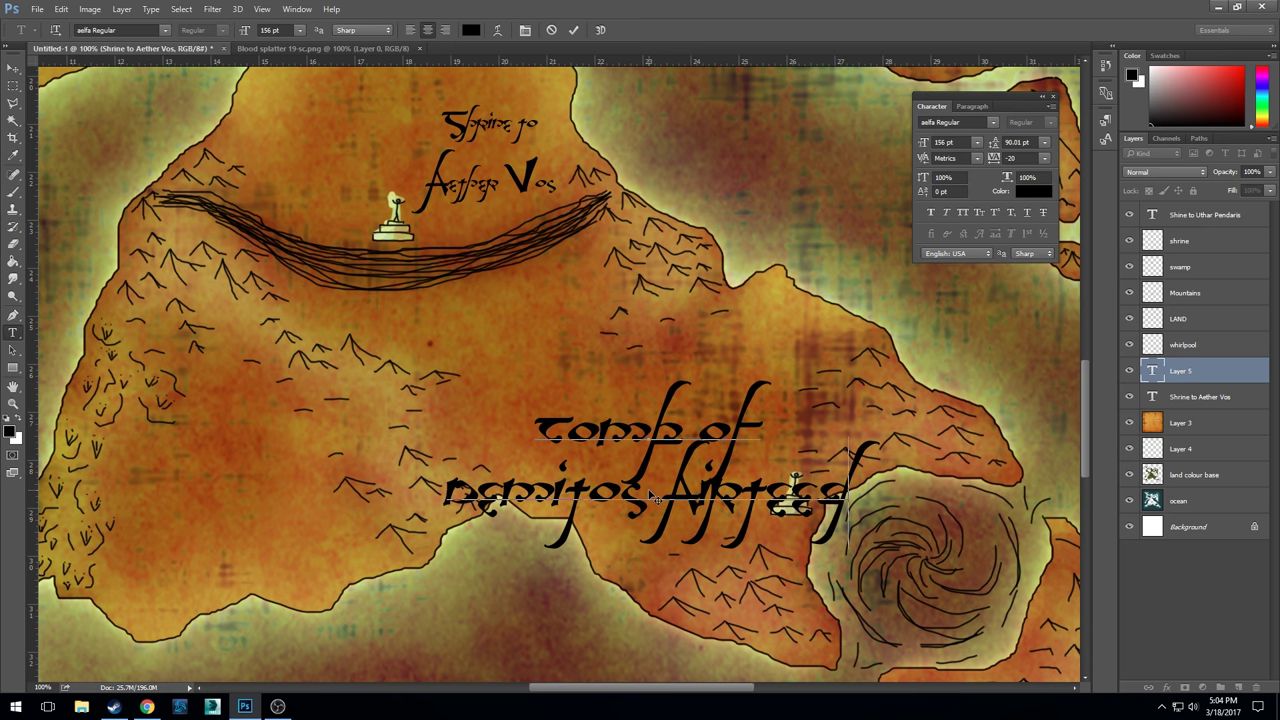
- Commit the Tomb label, then briefly reopen and close the Shrine to Aether Vos text
drag(570, 435, 884, 430)
click(573, 30)
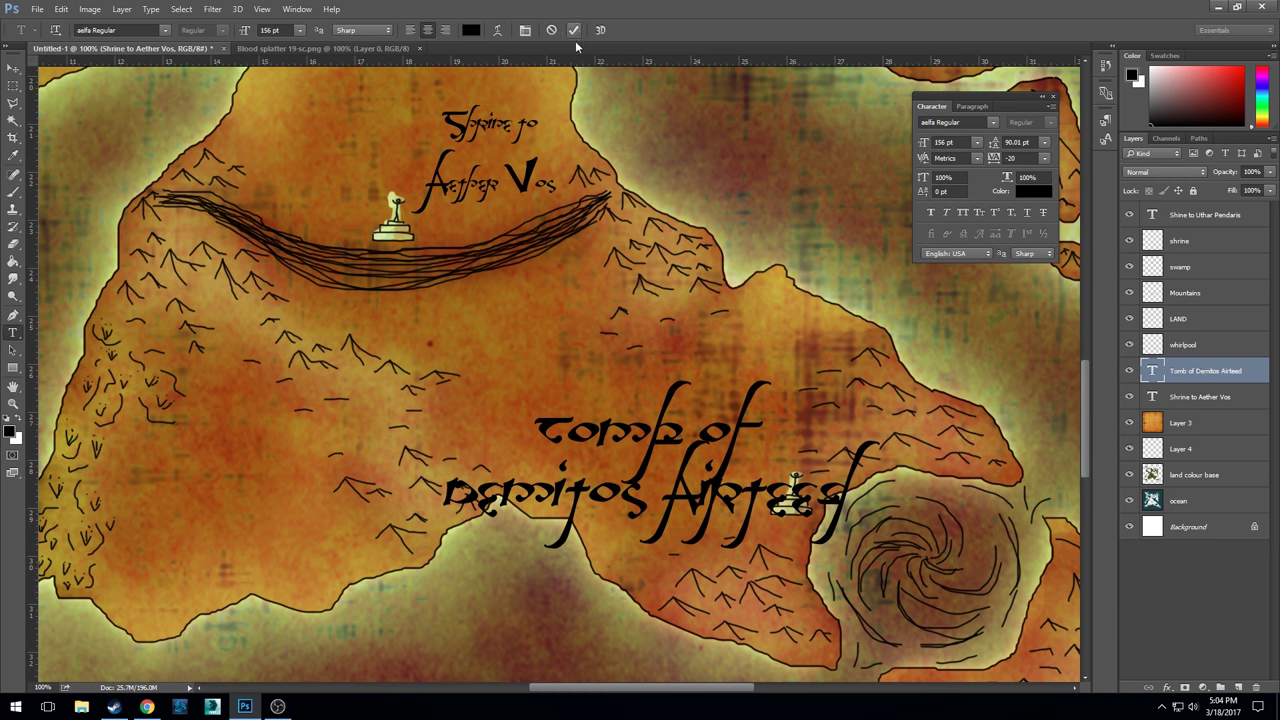
click(468, 183)
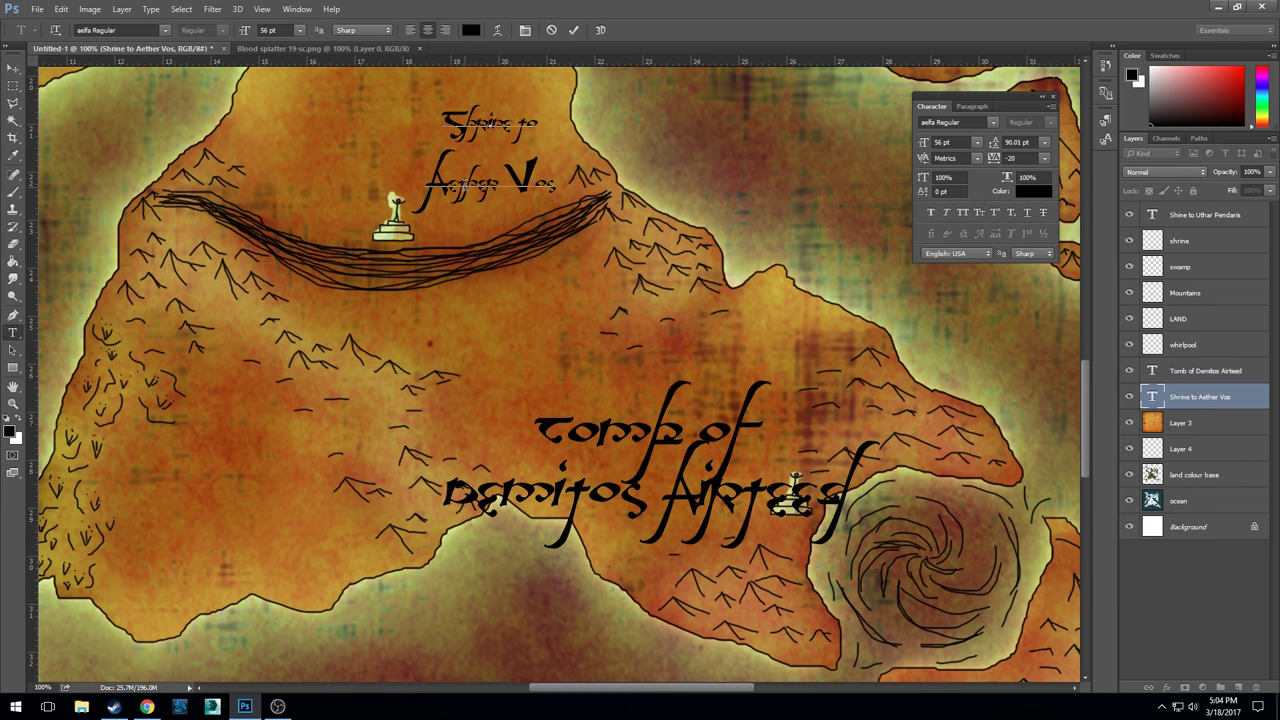
click(573, 30)
- Set the 'Tomb of' line to 56 pt
click(573, 430)
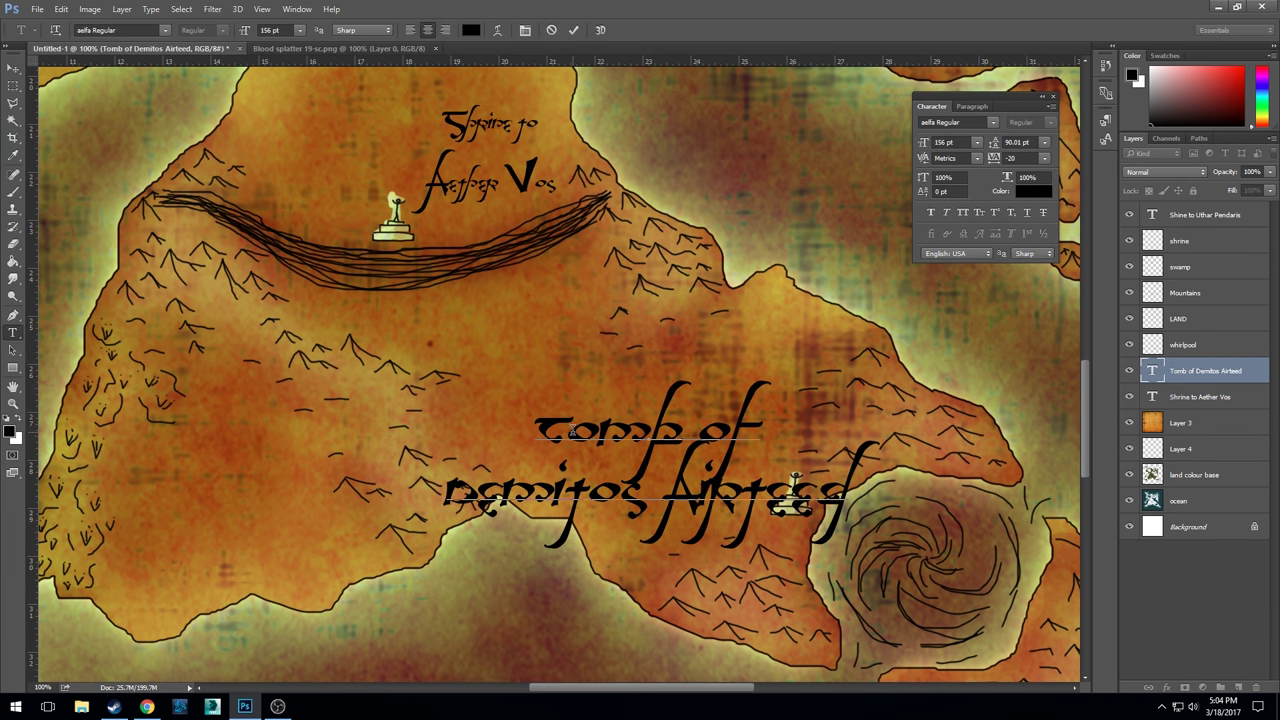
drag(573, 430, 752, 430)
click(945, 142)
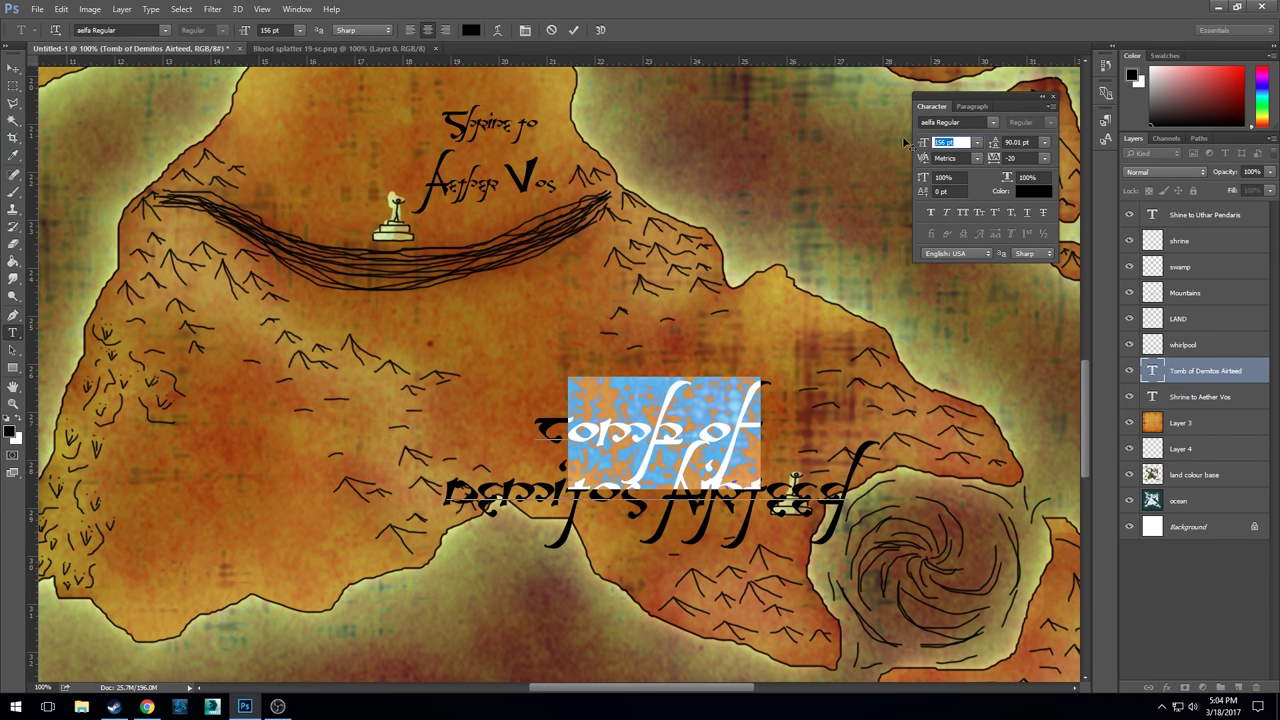
text(56)
key(Return)
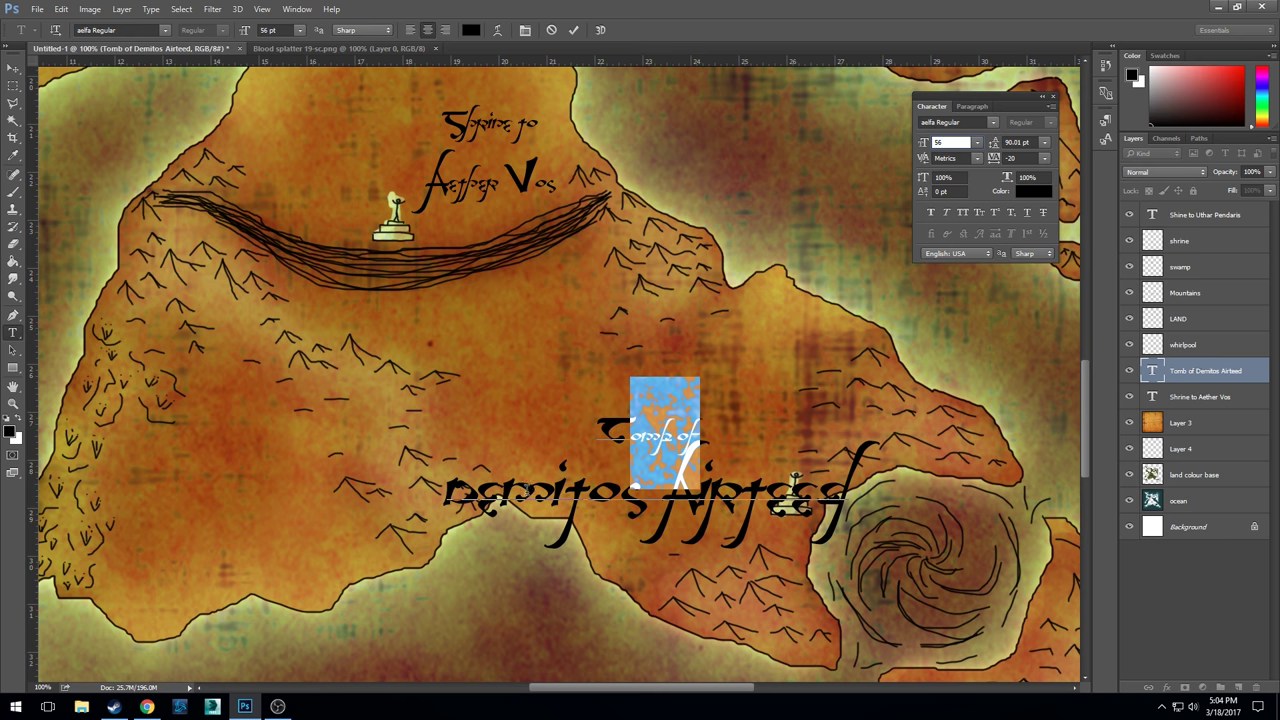
click(536, 505)
- Set 'Demitos' and the letters after the A of 'Airteed' to 56 pt
drag(474, 488, 642, 488)
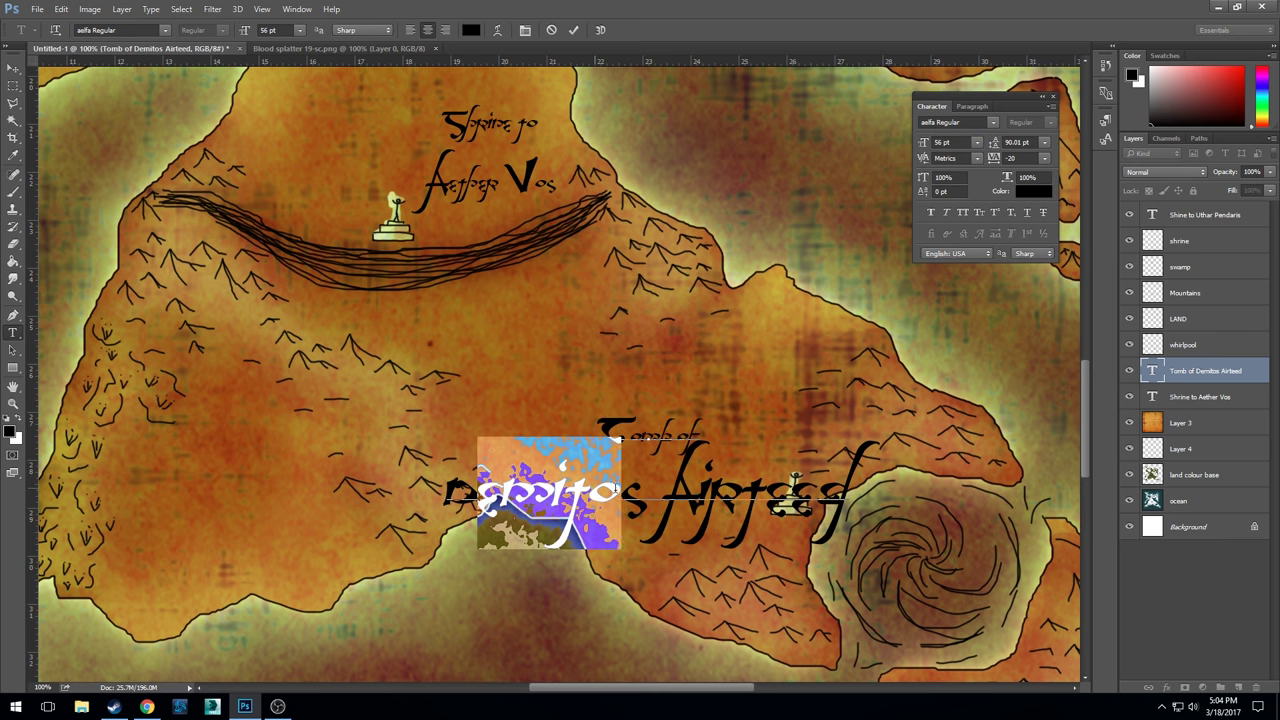
click(976, 142)
click(976, 142)
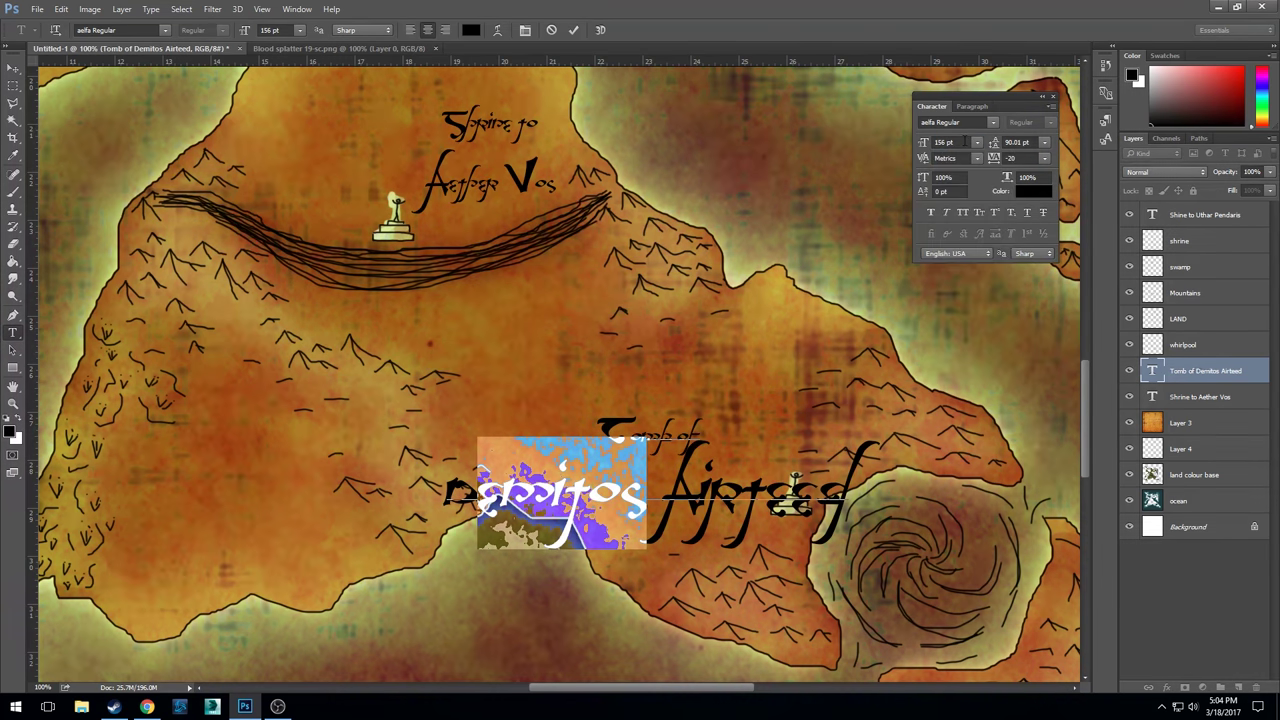
click(945, 142)
text(56)
key(Return)
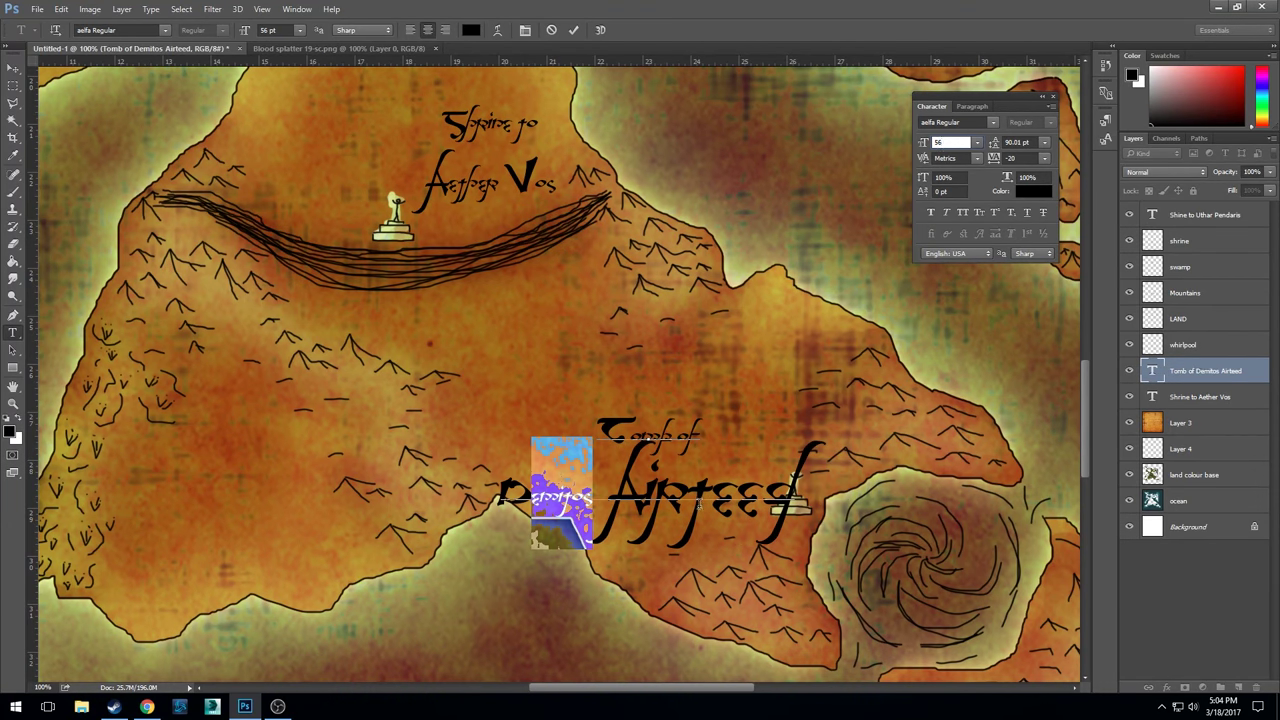
click(660, 495)
drag(646, 488, 796, 500)
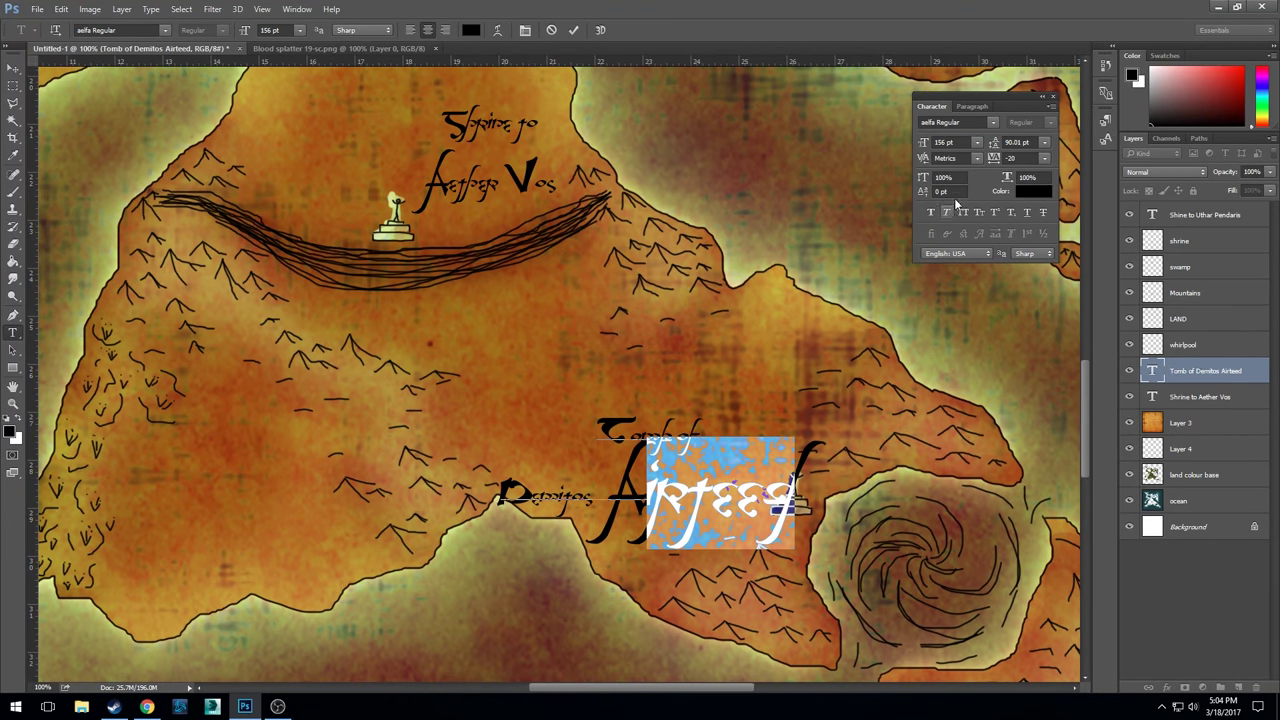
click(945, 142)
text(56)
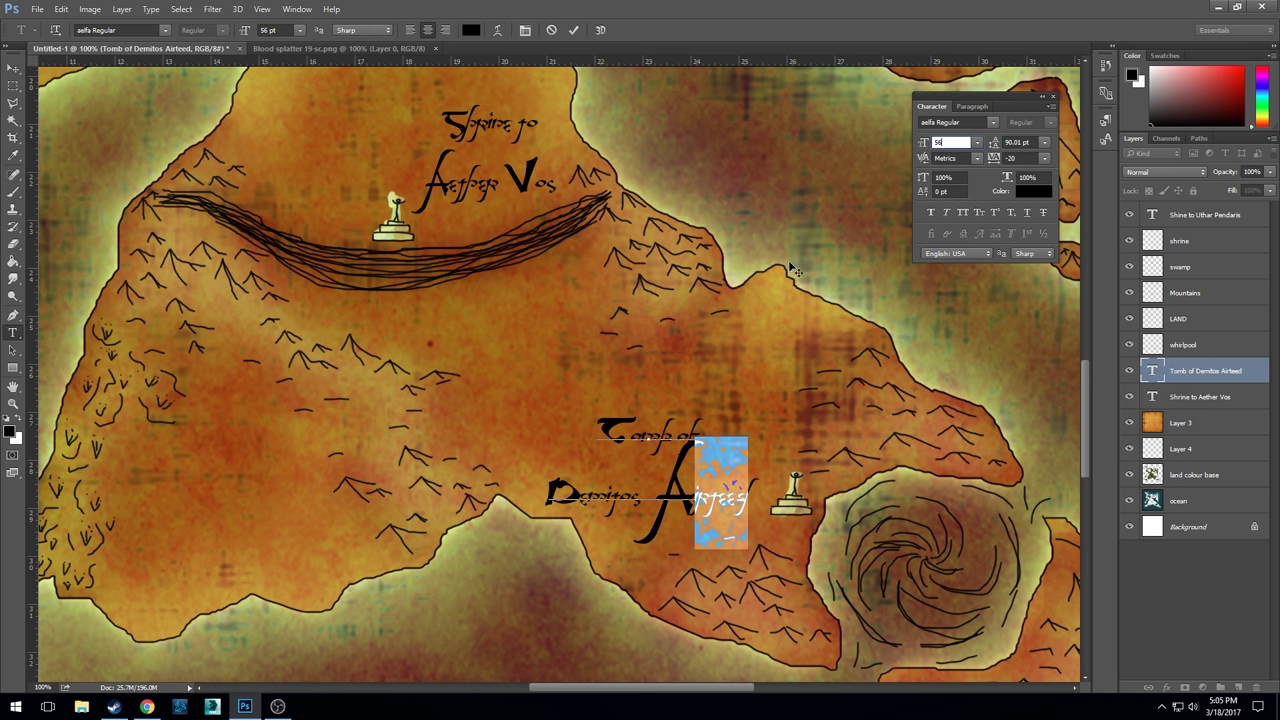
- Move the Tomb of Demitos Airteed label up and right beside the whirlpool shrine
click(13, 68)
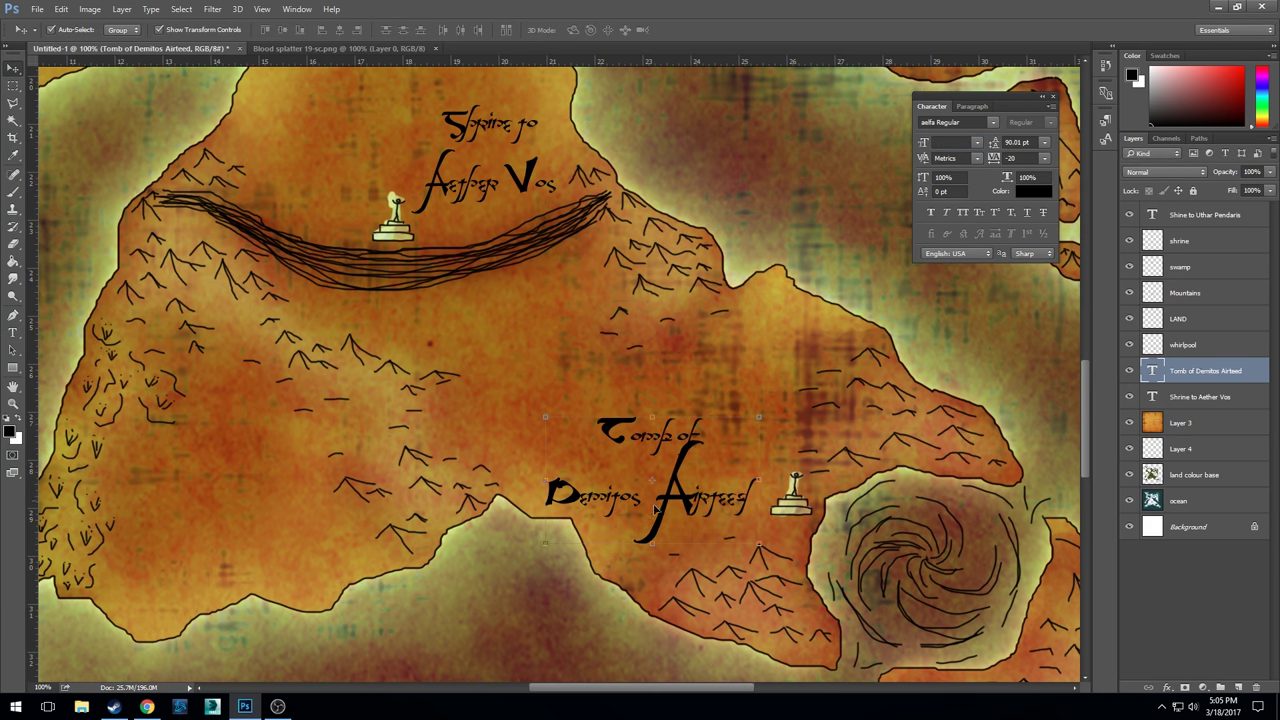
drag(708, 507, 738, 486)
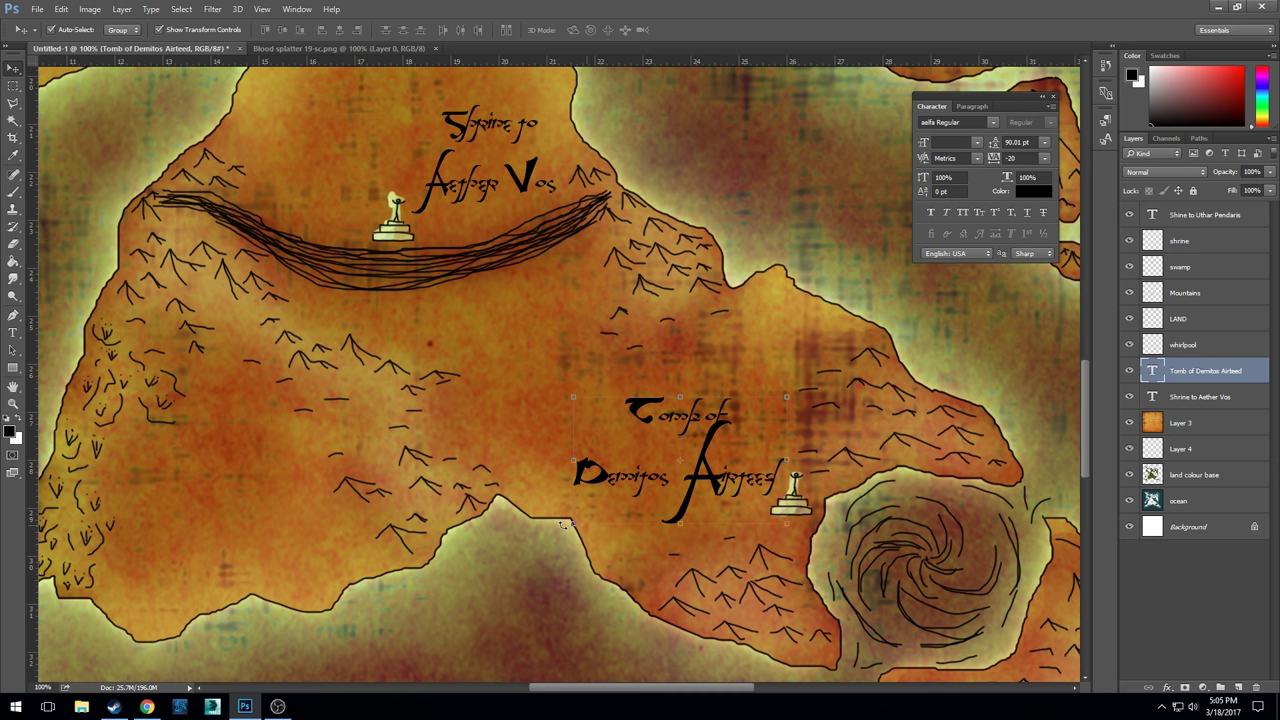
click(550, 602)
- Add and commit the 'Yathog depths' label on the upper-left inland water
scroll(543, 401, down, 2)
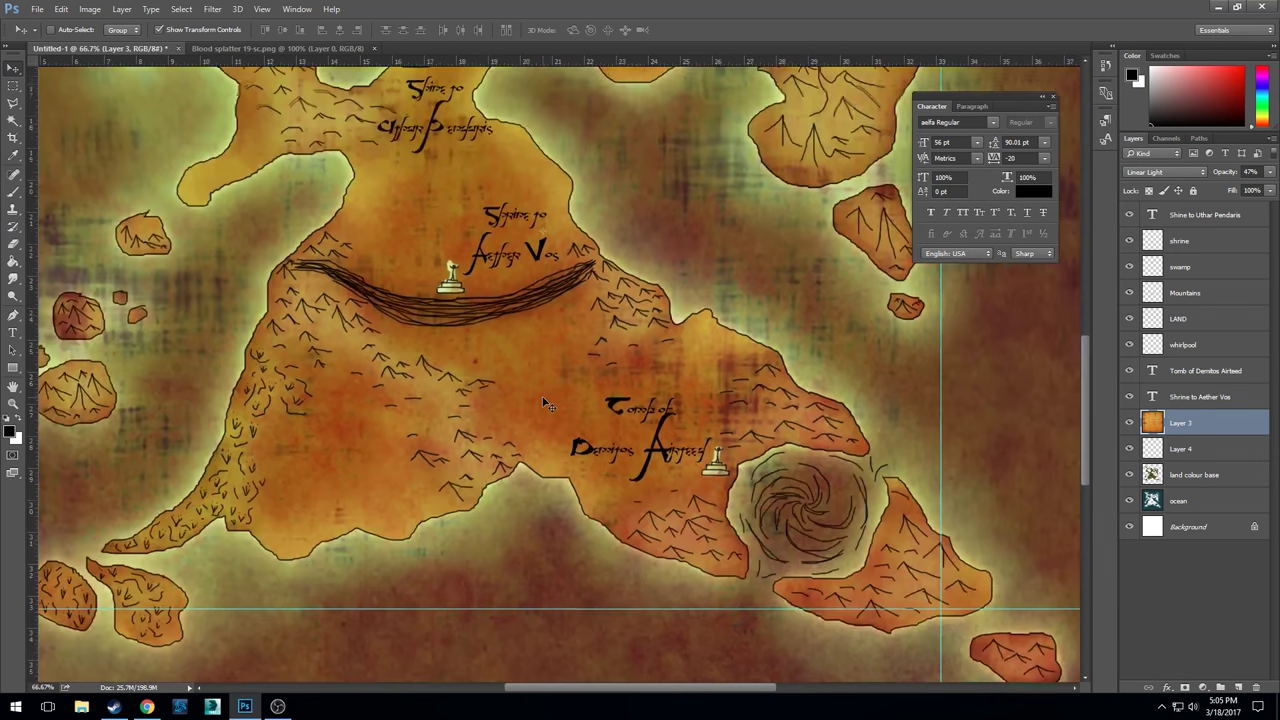
scroll(640, 357, up, 5)
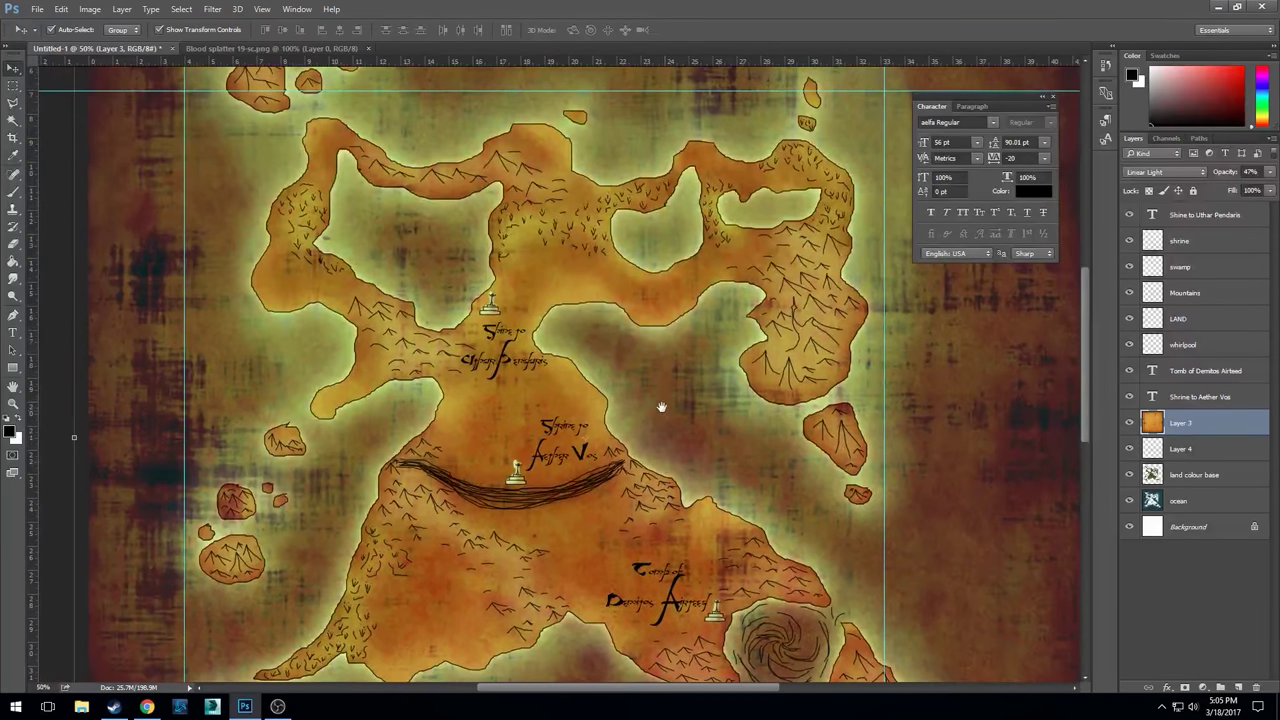
click(14, 332)
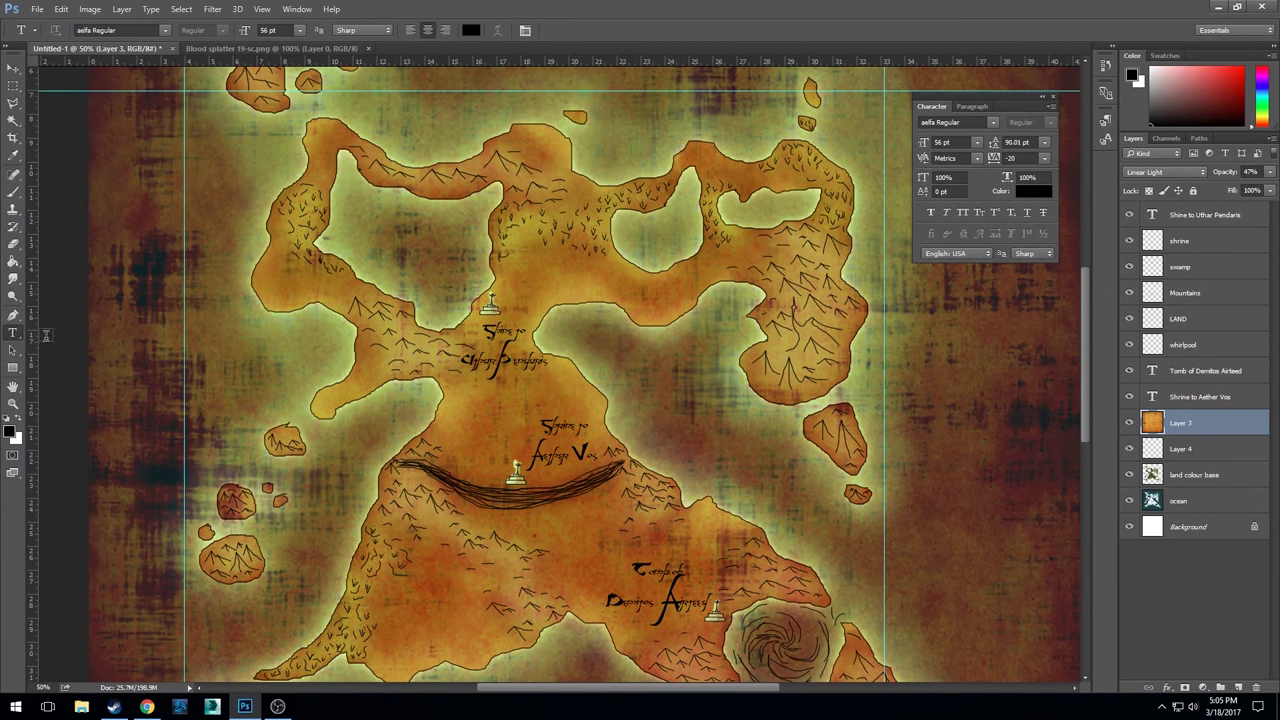
click(396, 242)
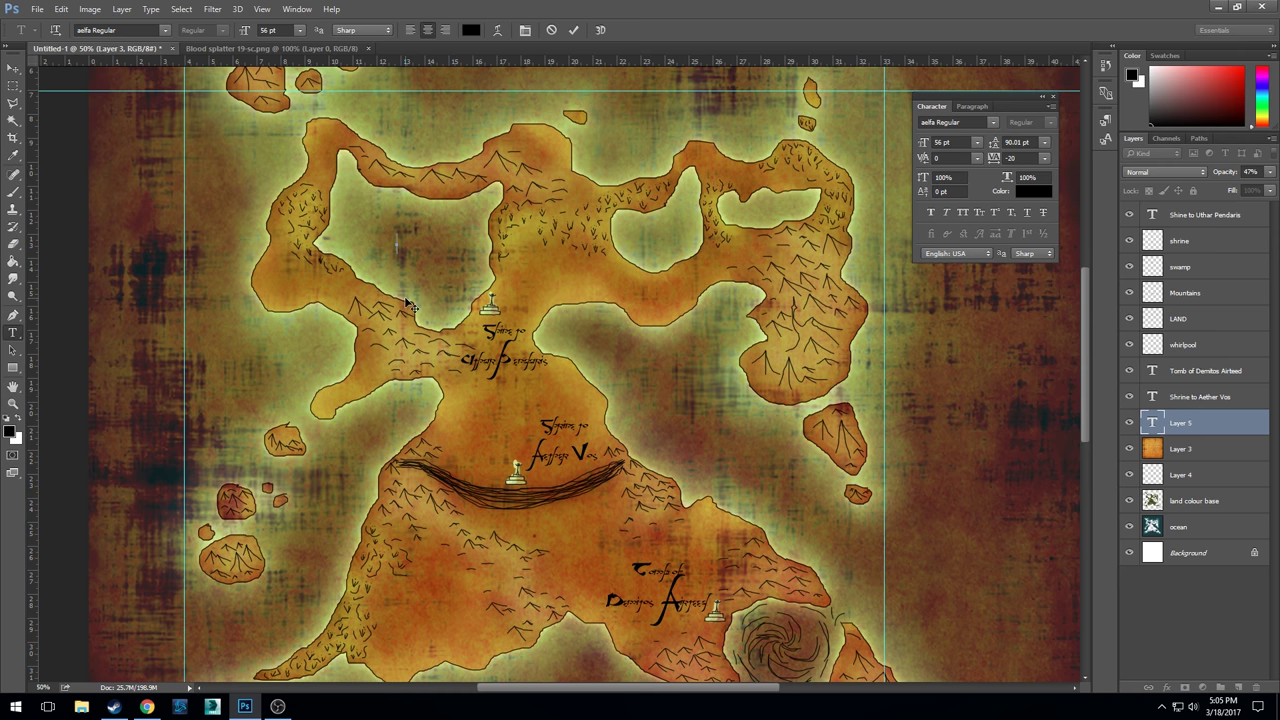
text(Shri)
text(ne )
text(t)
text(o the)
click(573, 30)
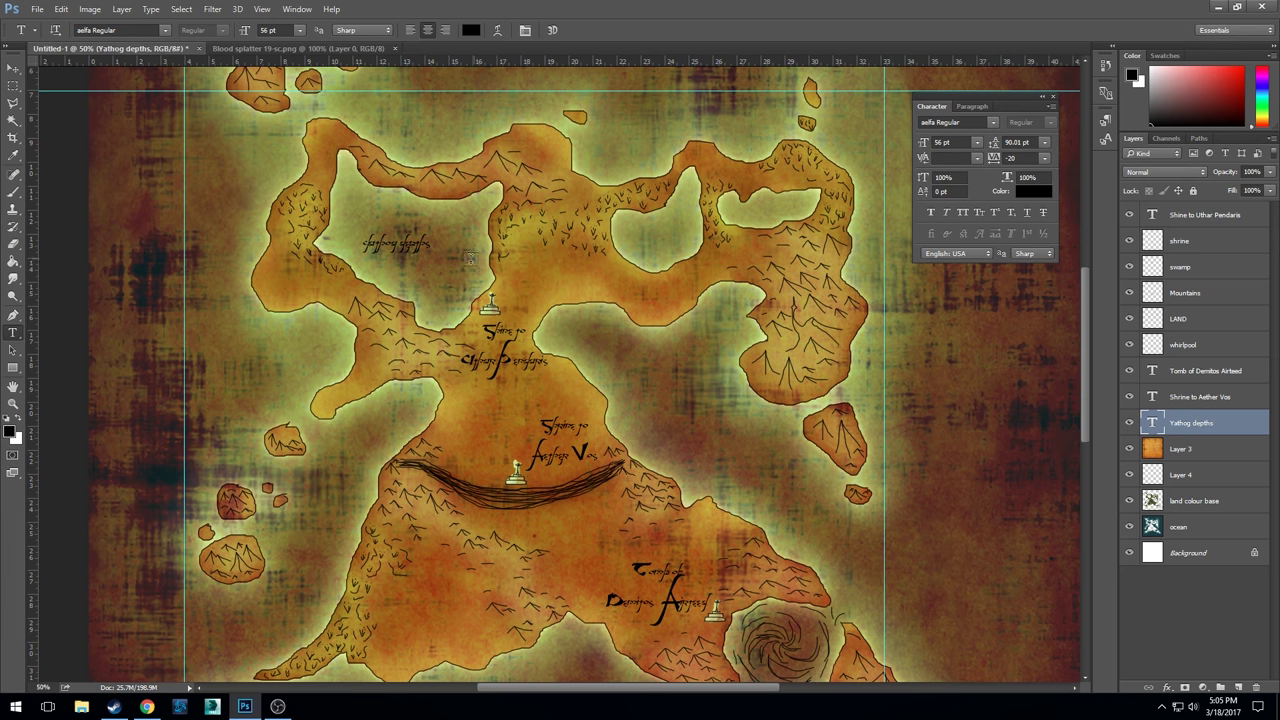
- Start a new two-line label in the eastern bay and zoom in on it
click(660, 382)
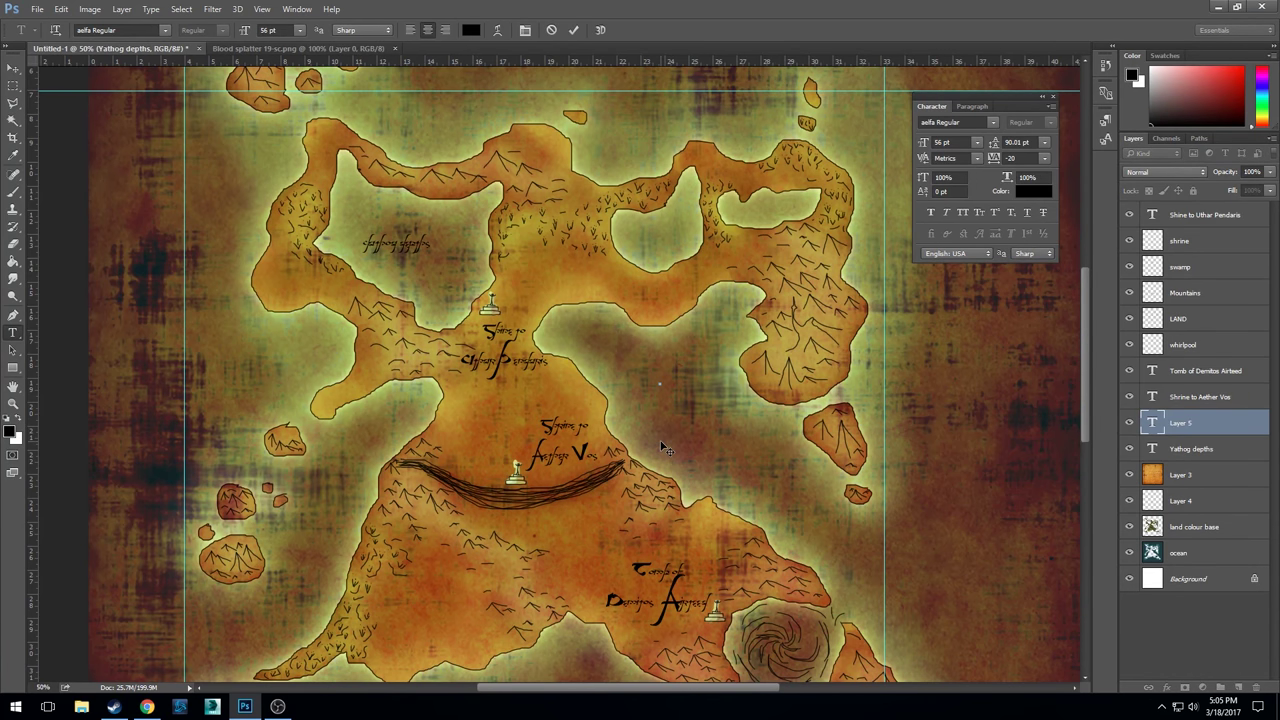
text(Swamp ofSorrows)
key(ctrl+plus)
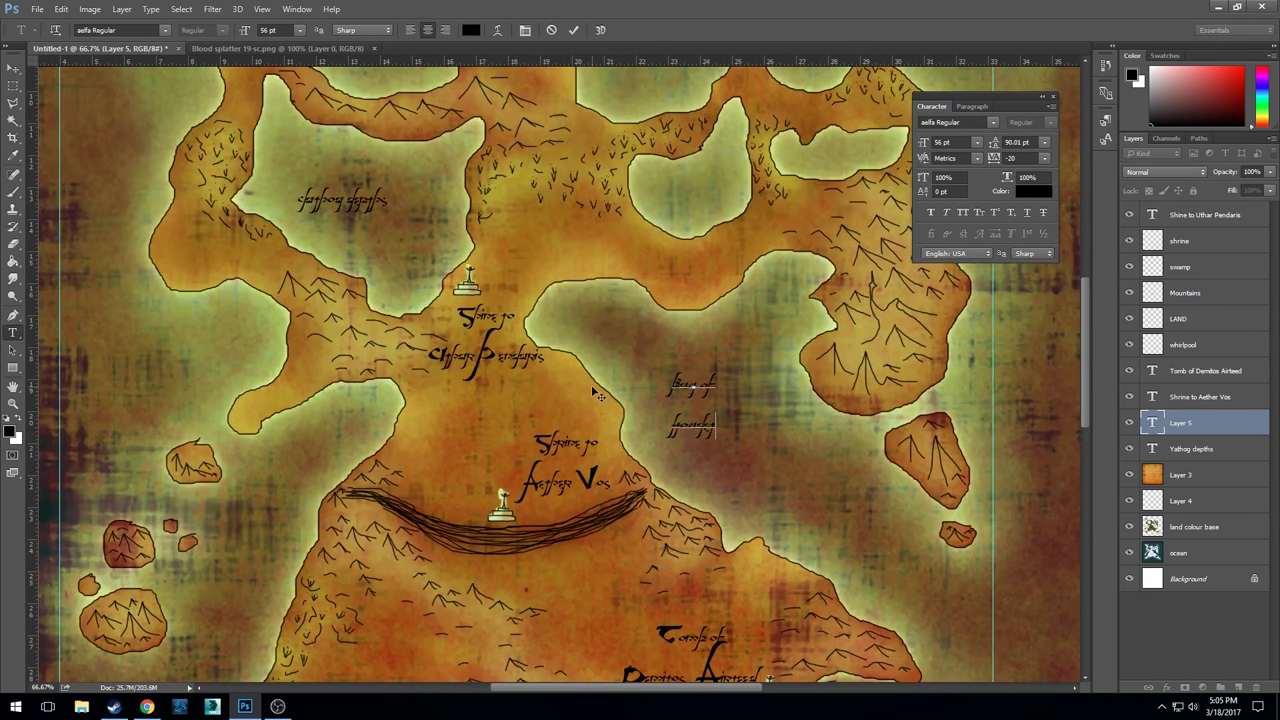
- At 100% zoom, enlarge the initial B of Bay and H of Houdet, then commit the label
click(573, 30)
key(ctrl+plus)
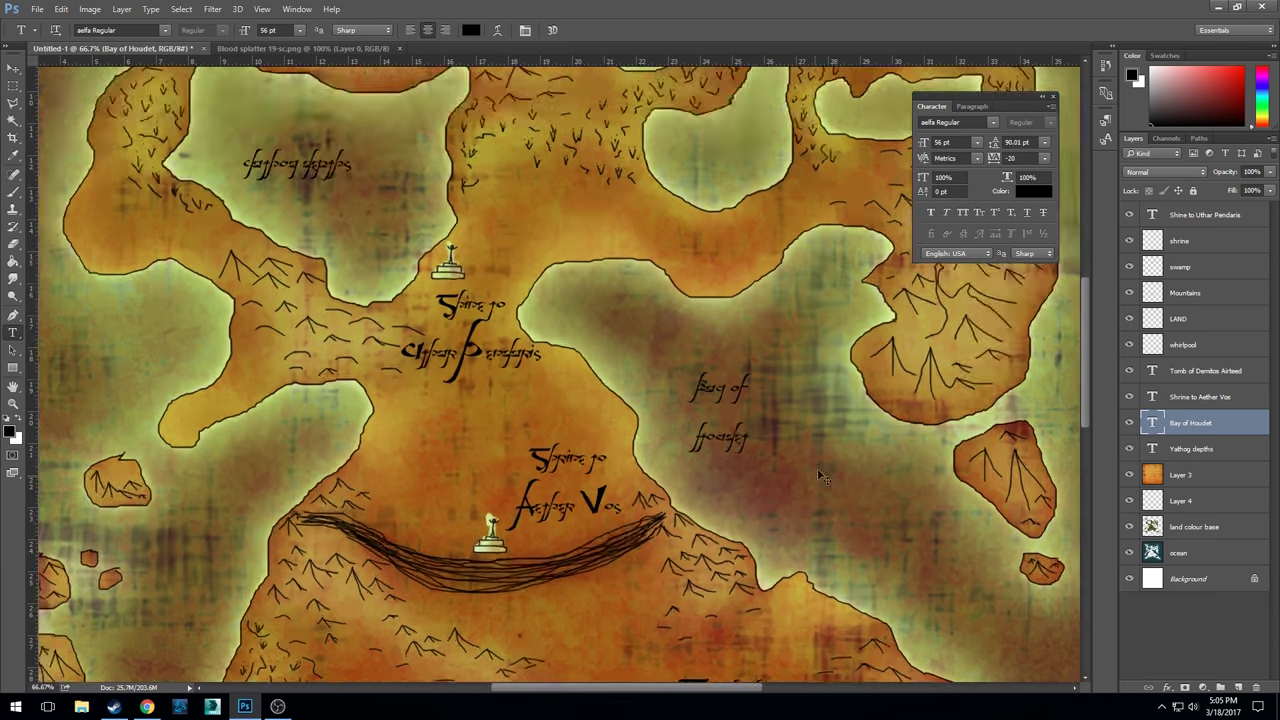
key(ctrl+plus)
drag(737, 385, 724, 388)
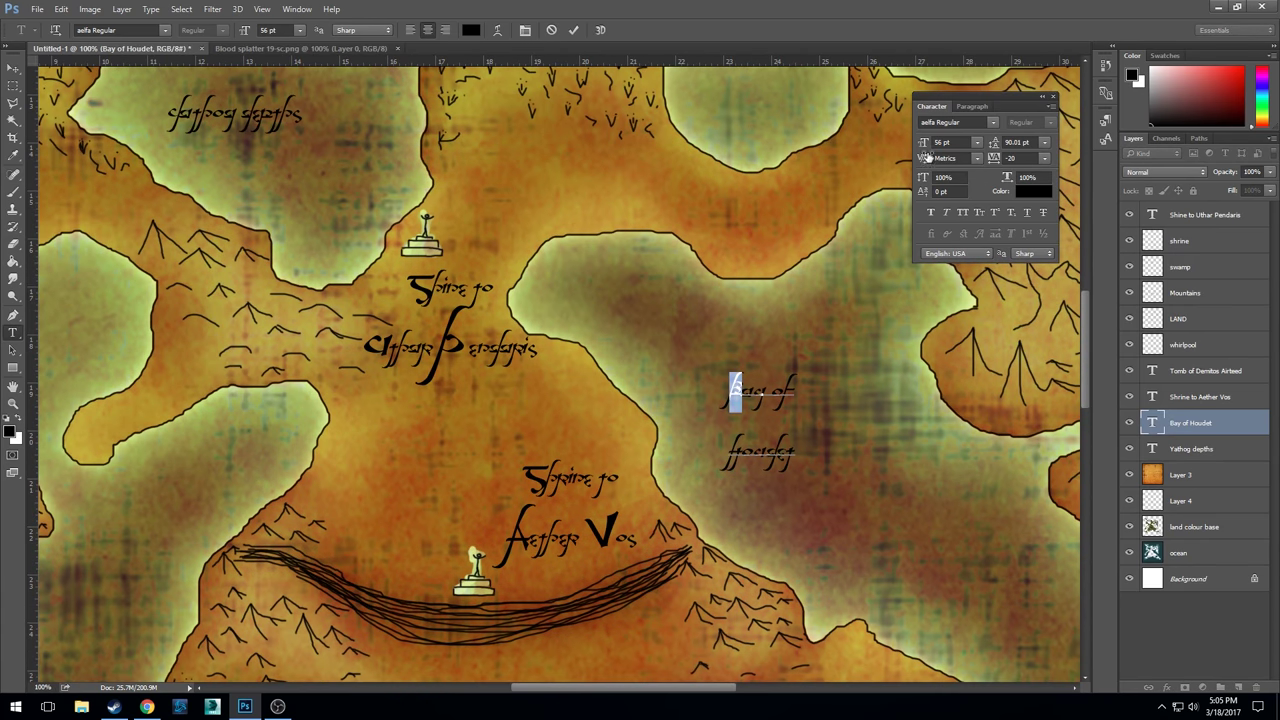
drag(924, 143, 950, 143)
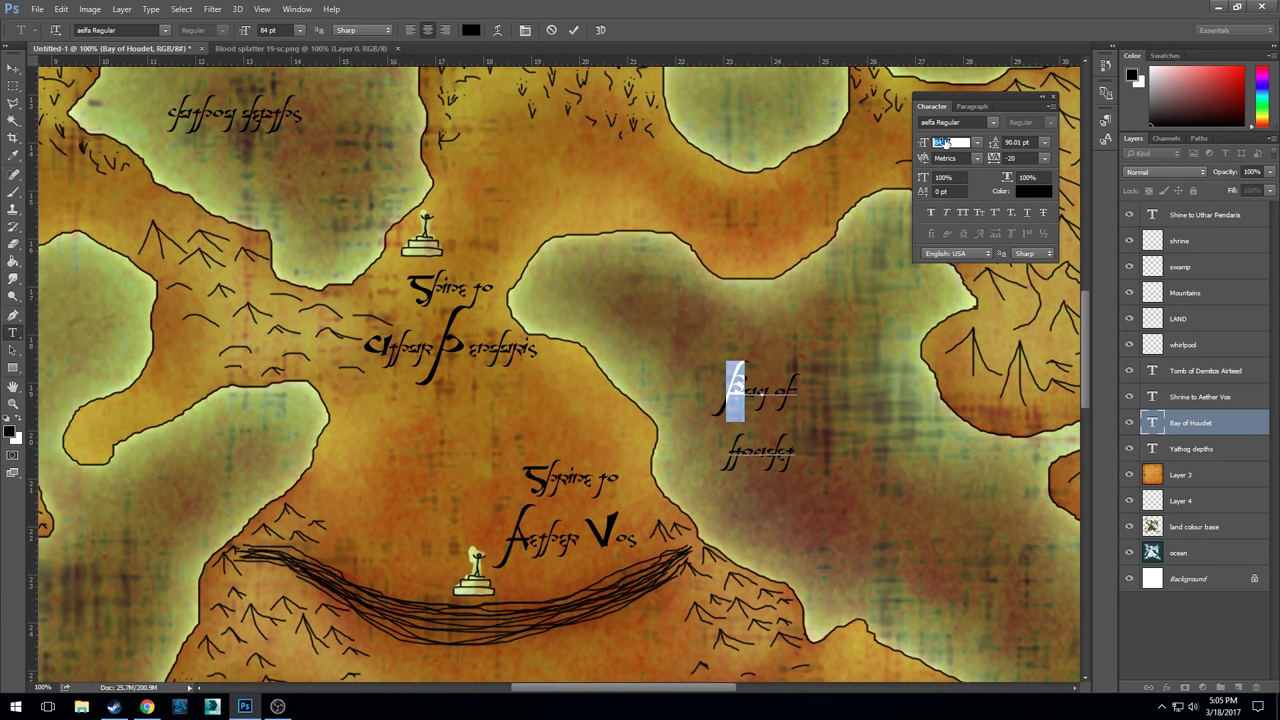
click(737, 455)
drag(737, 455, 723, 458)
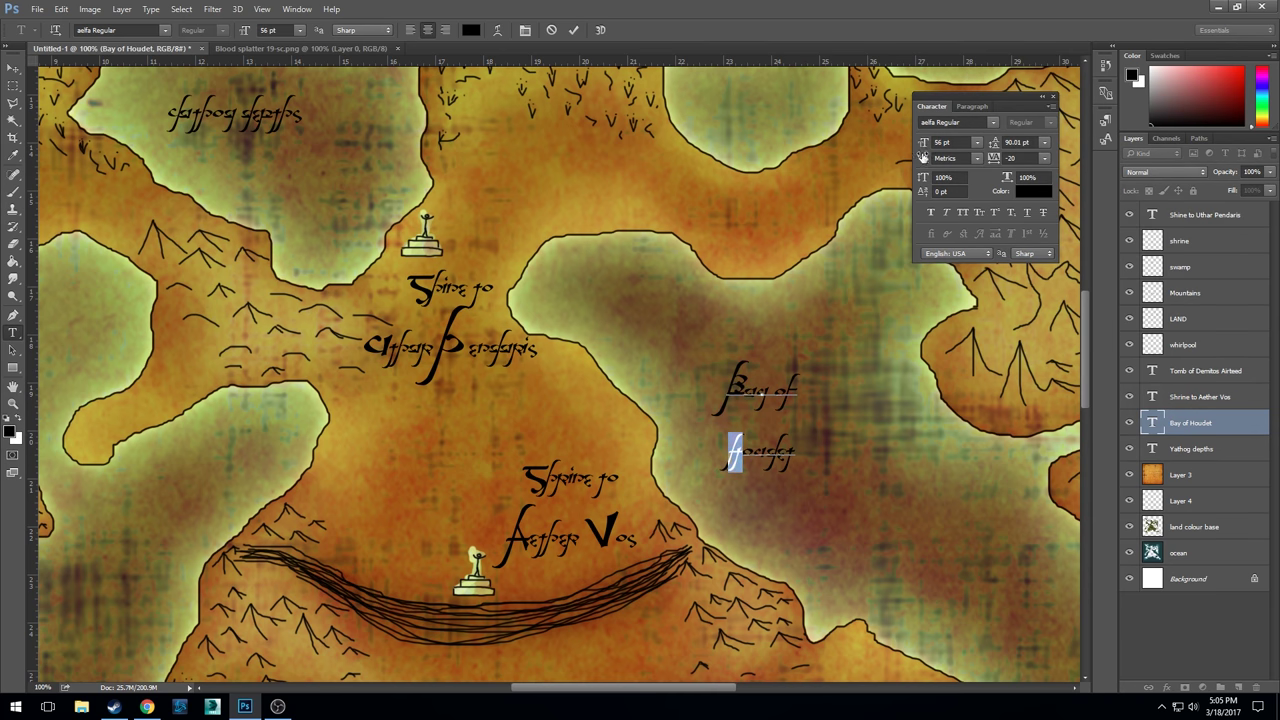
drag(924, 144, 952, 147)
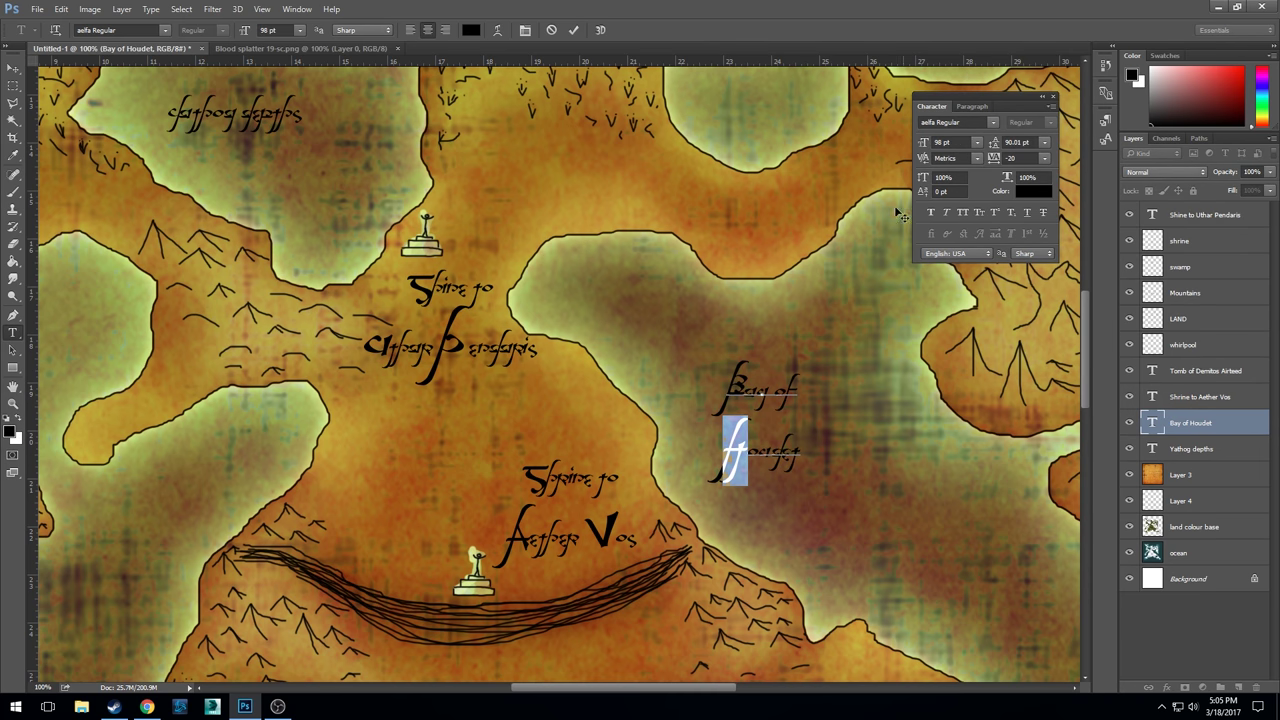
click(575, 31)
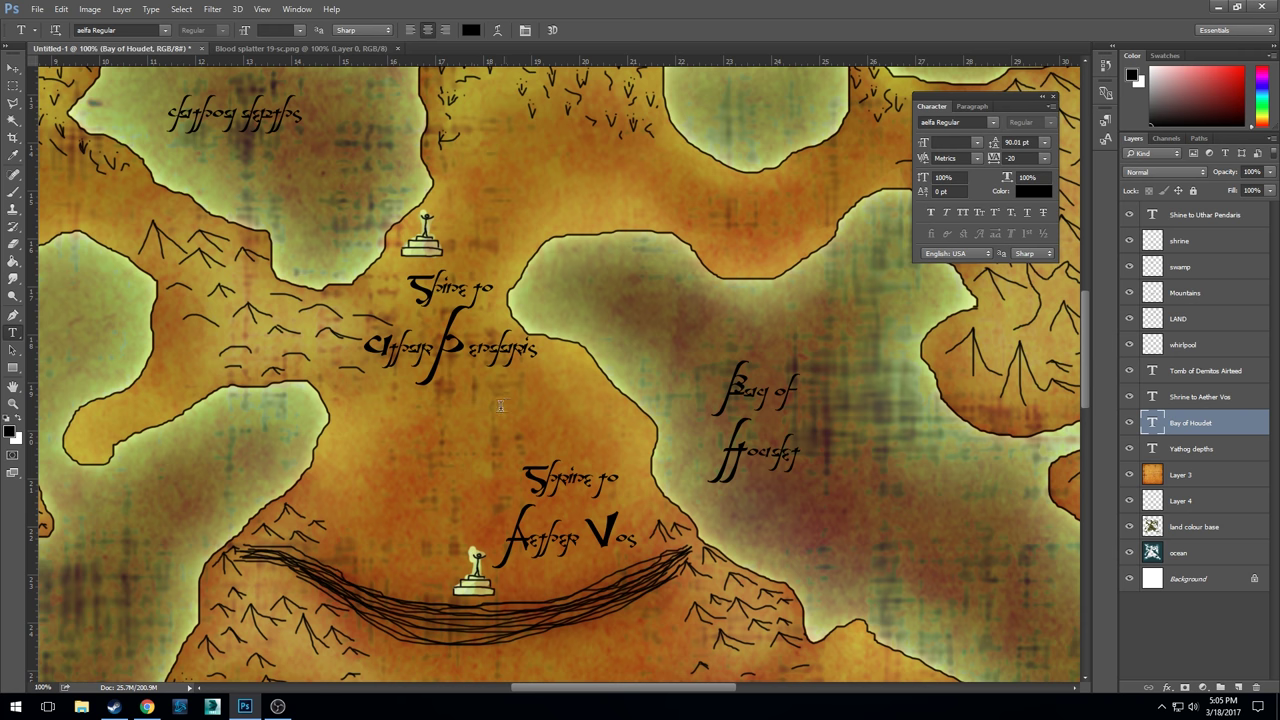
drag(229, 491, 698, 316)
- Type 'Lost' / 'Sisters' near the western islands, shrinking the non-initial letters to 56 pt
click(327, 256)
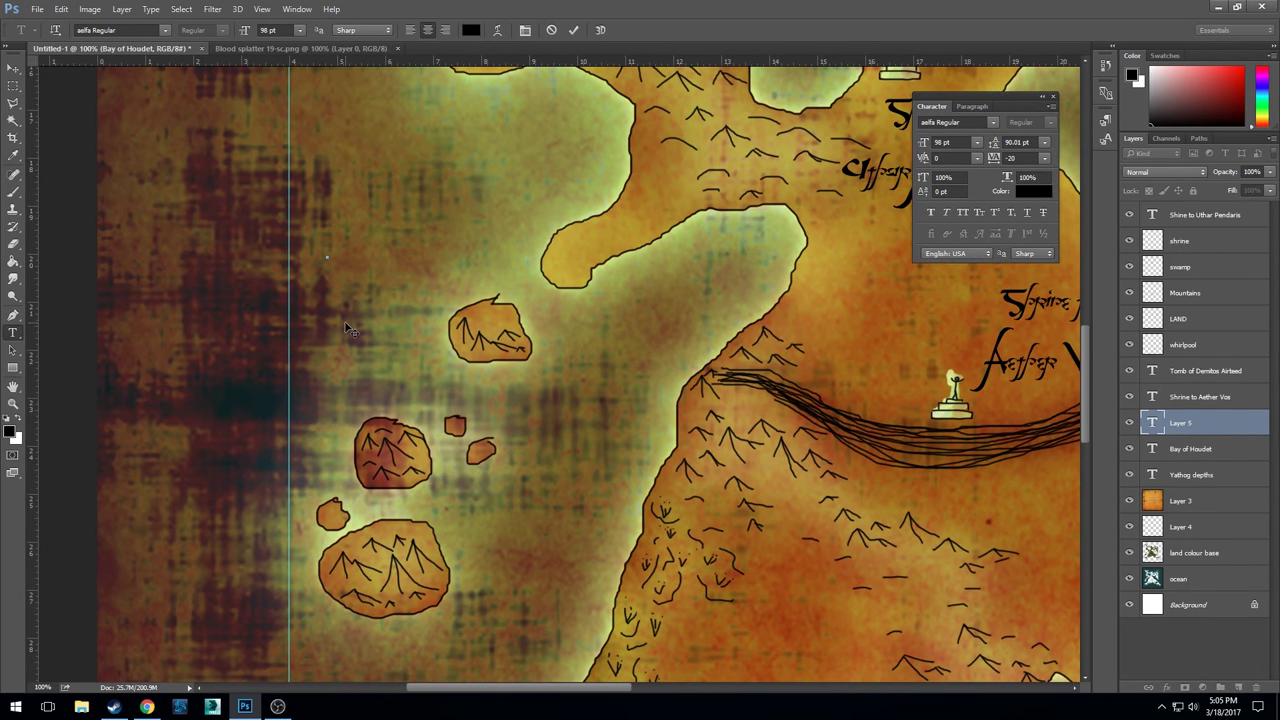
text(Lost)
key(Return)
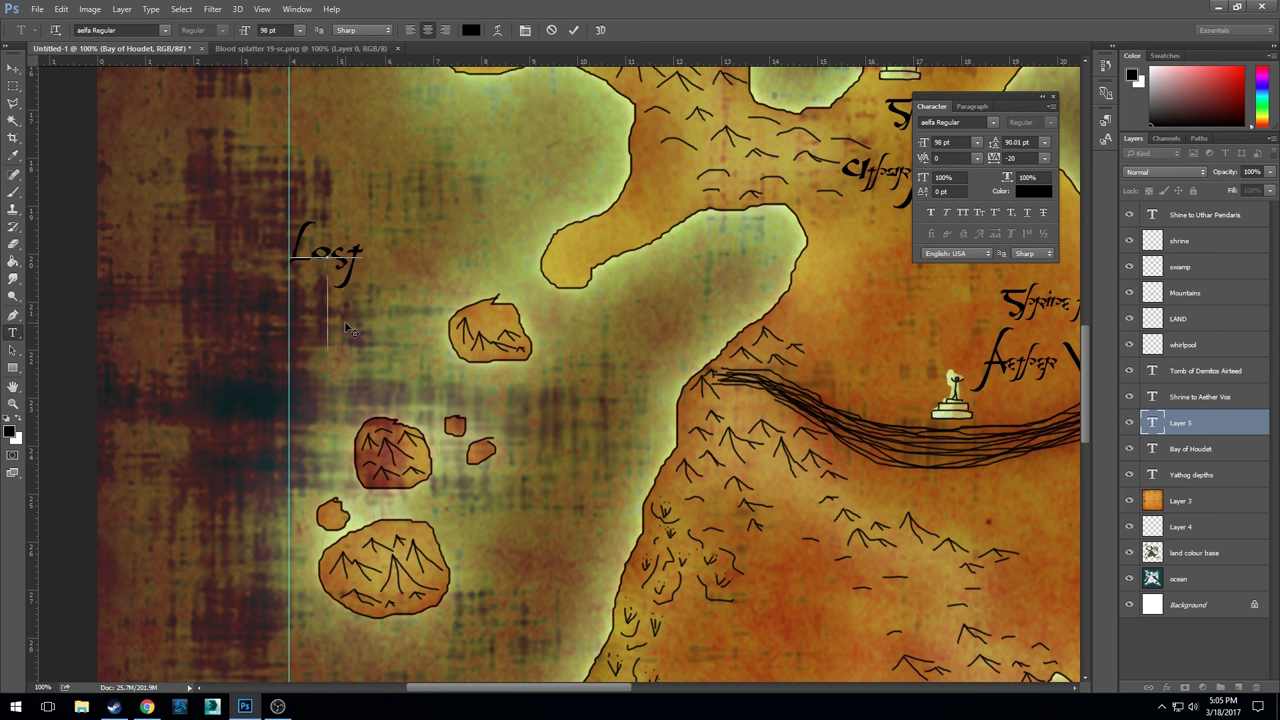
text(Sisters)
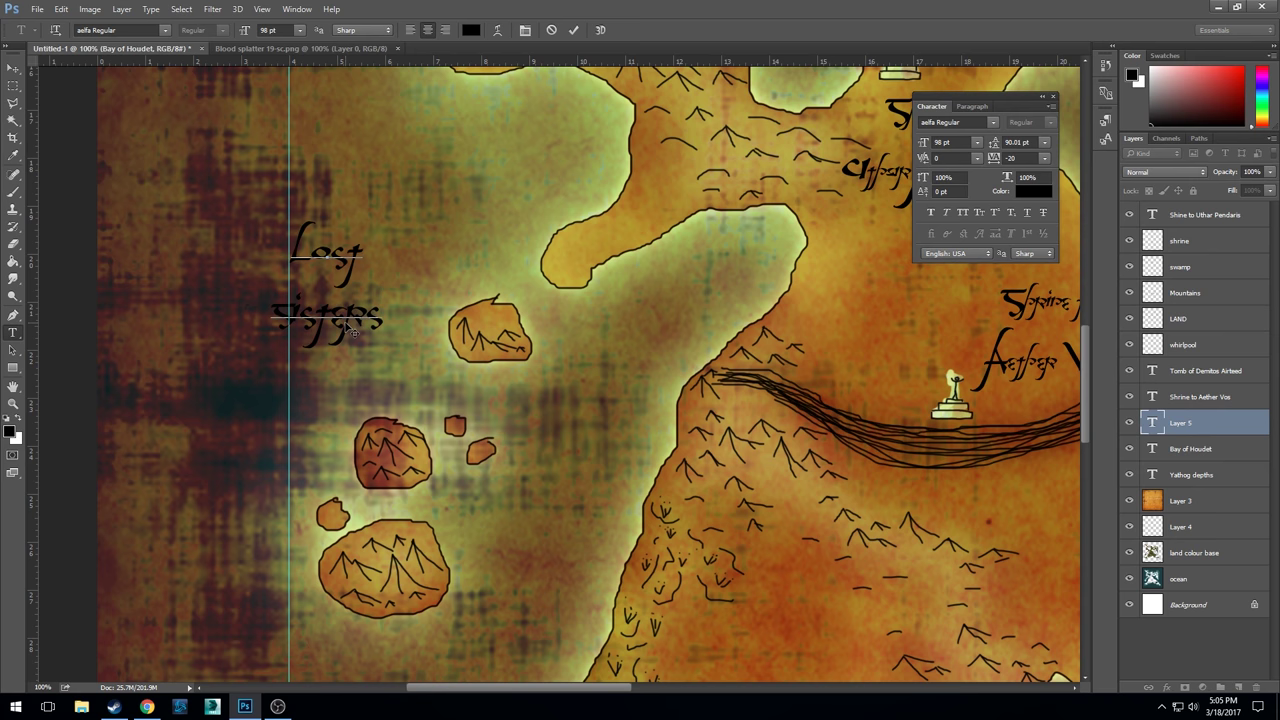
drag(311, 254, 363, 254)
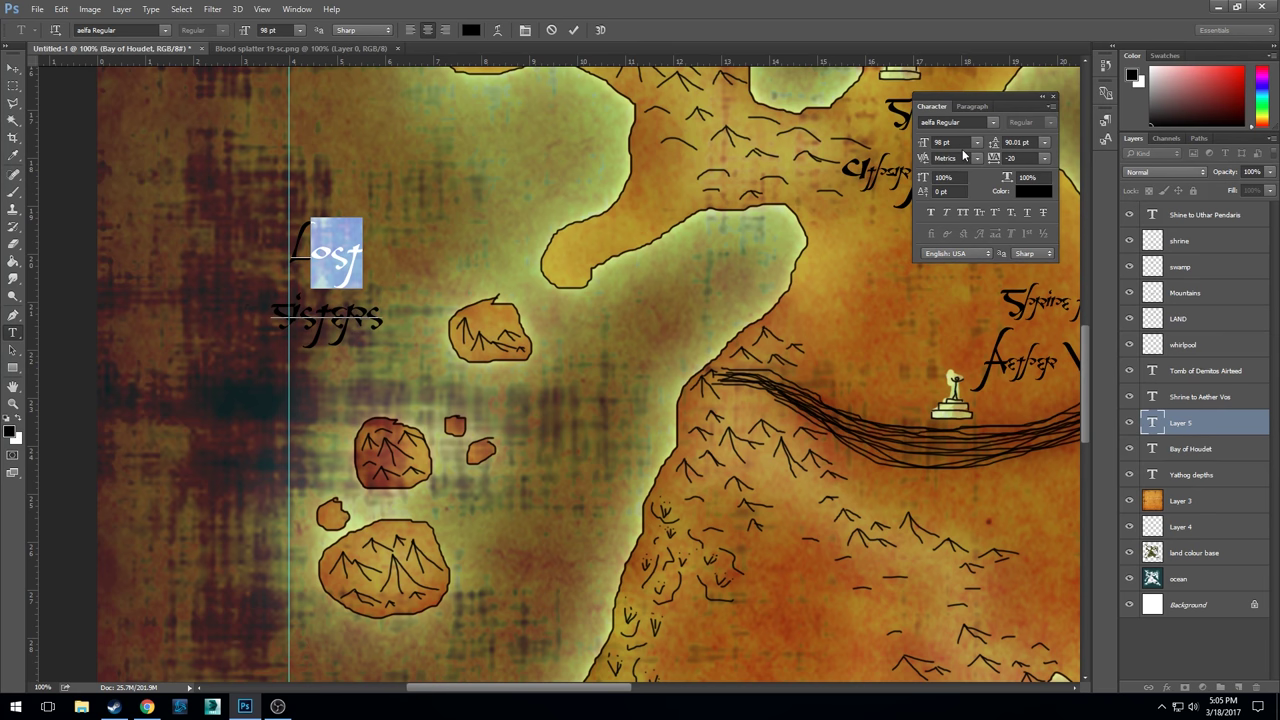
click(945, 142)
text(56)
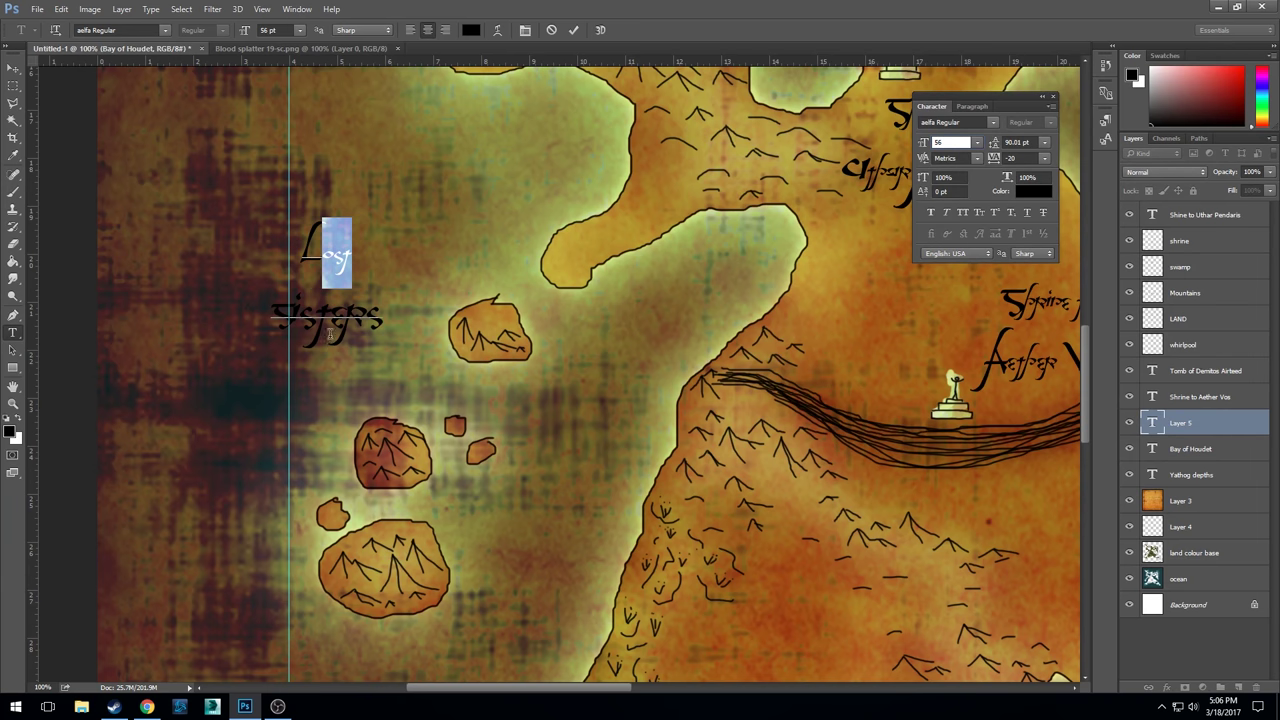
drag(297, 318, 383, 318)
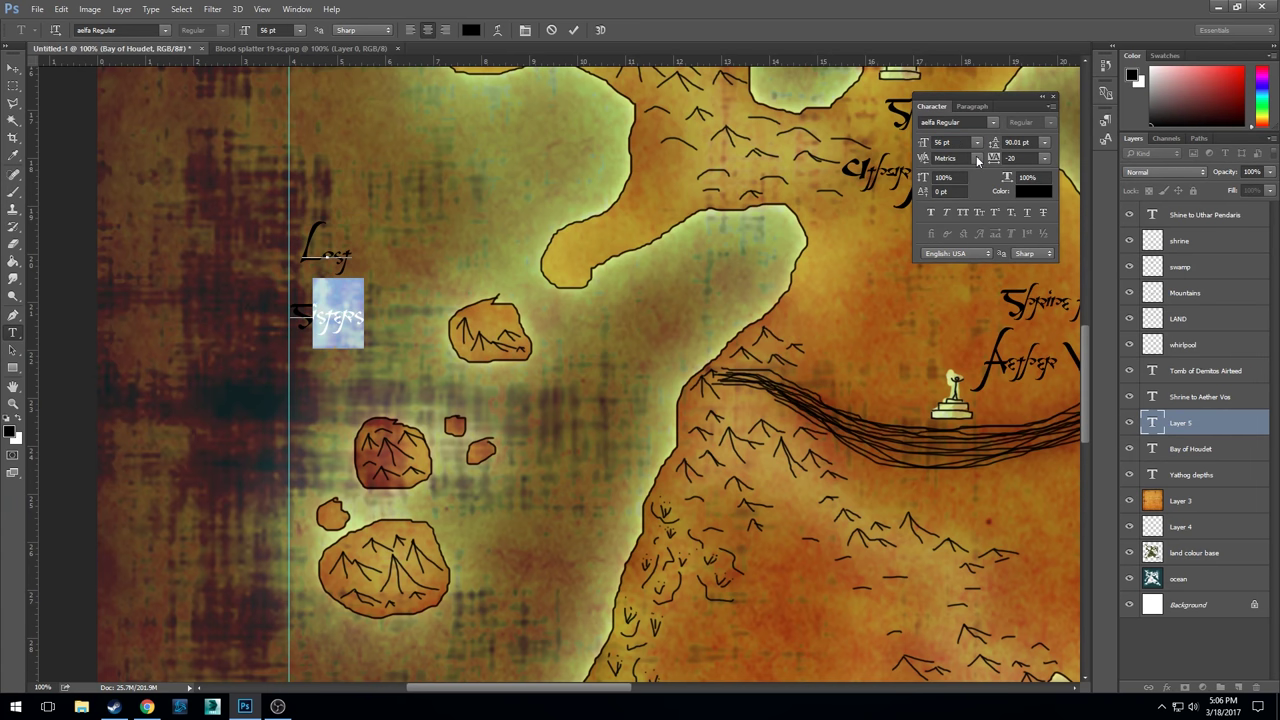
click(321, 315)
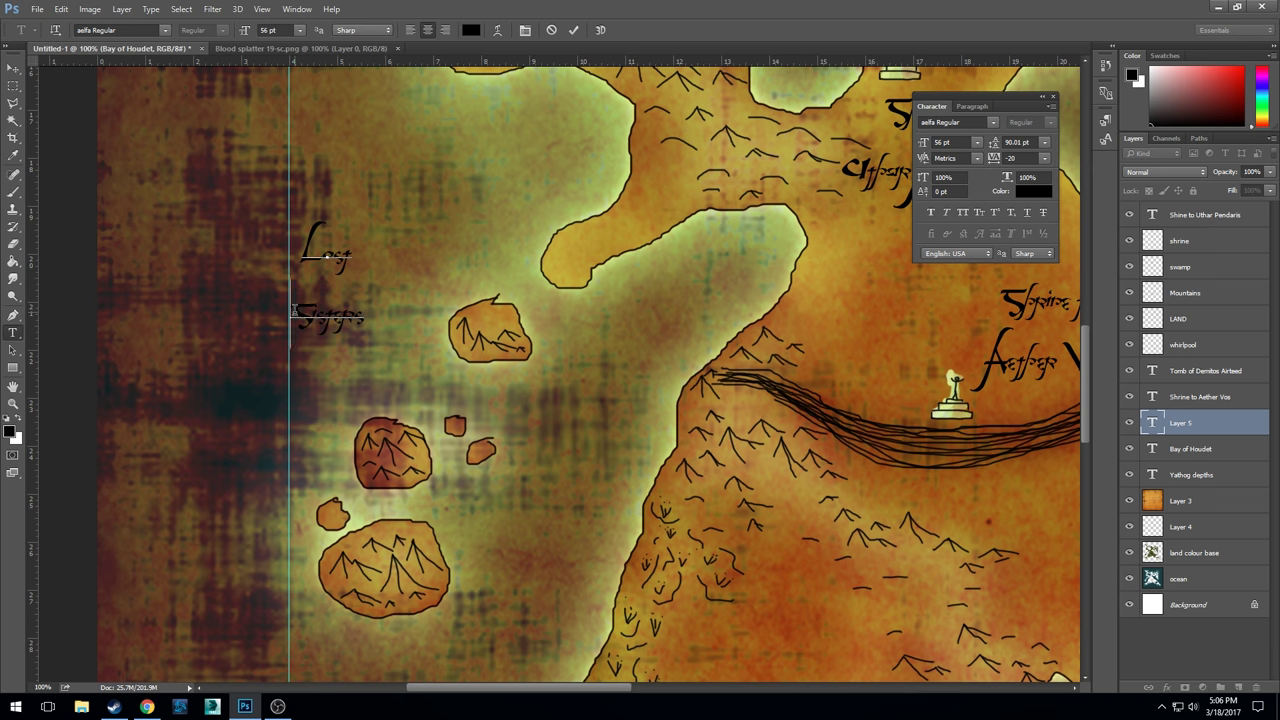
click(573, 30)
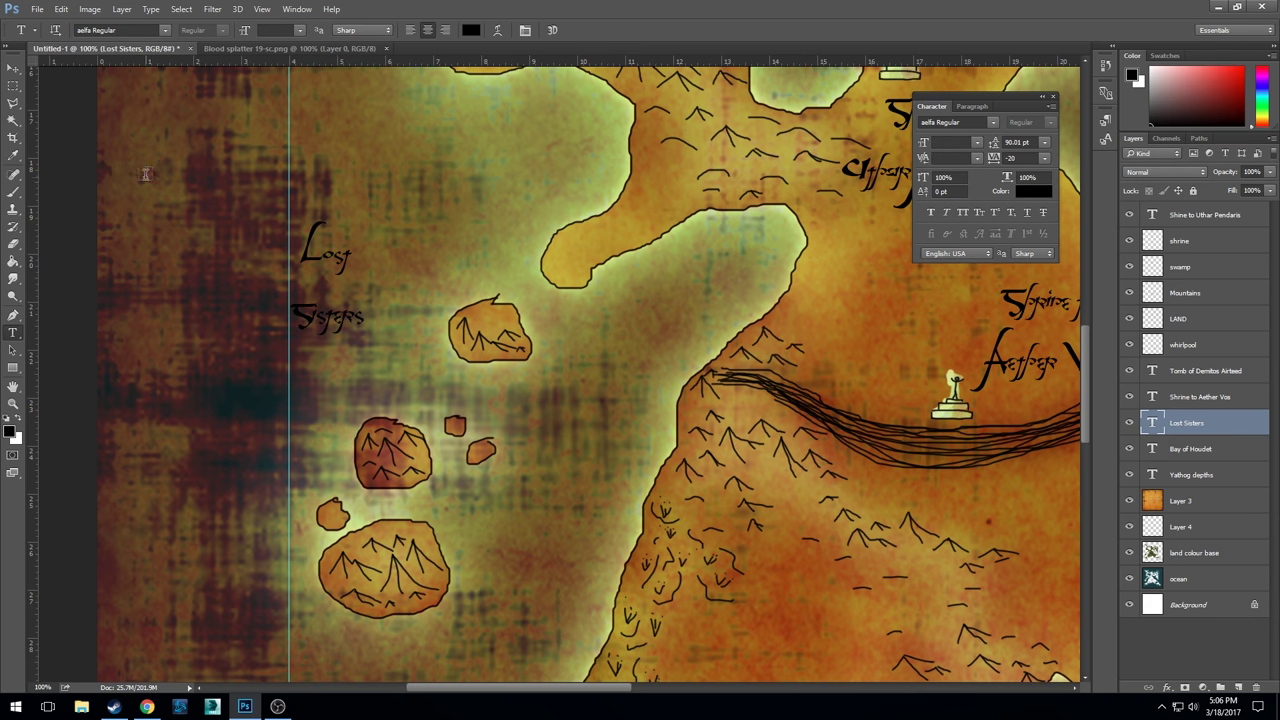
- Move the Lost Sisters label beside the western islands
click(15, 70)
drag(341, 258, 557, 428)
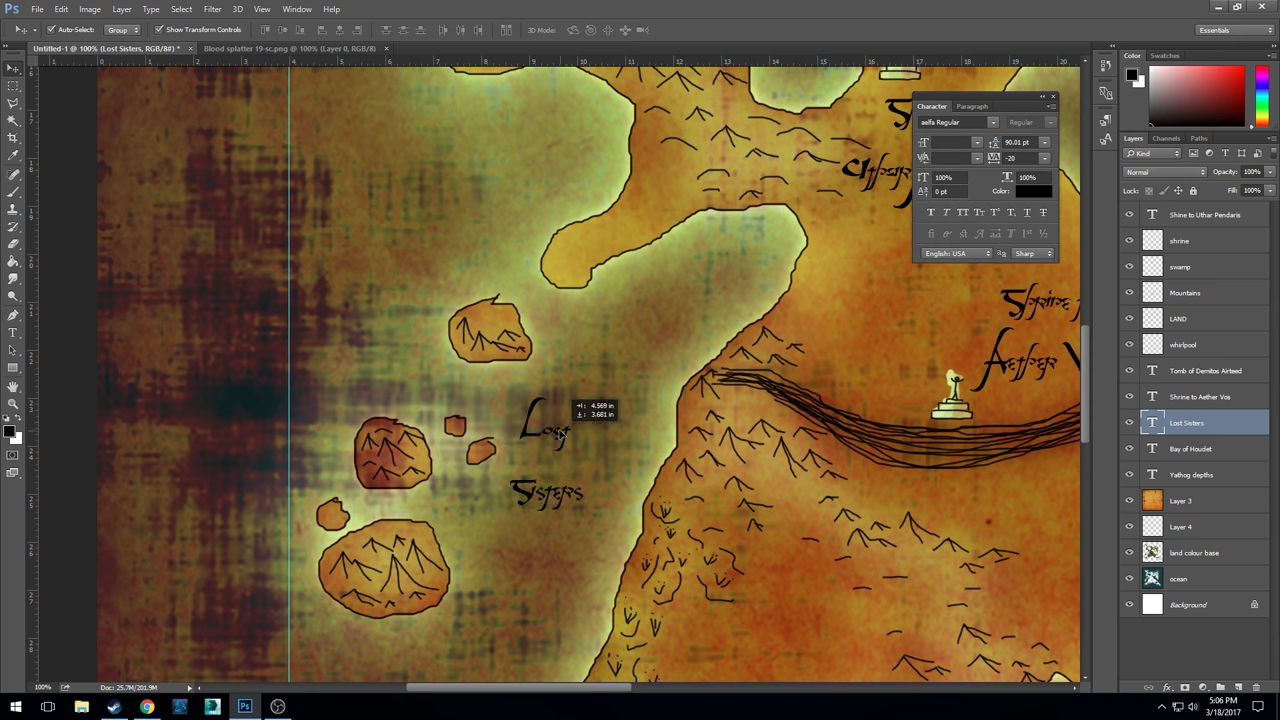
key(ctrl+minus)
key(ctrl+minus)
key(ctrl+minus)
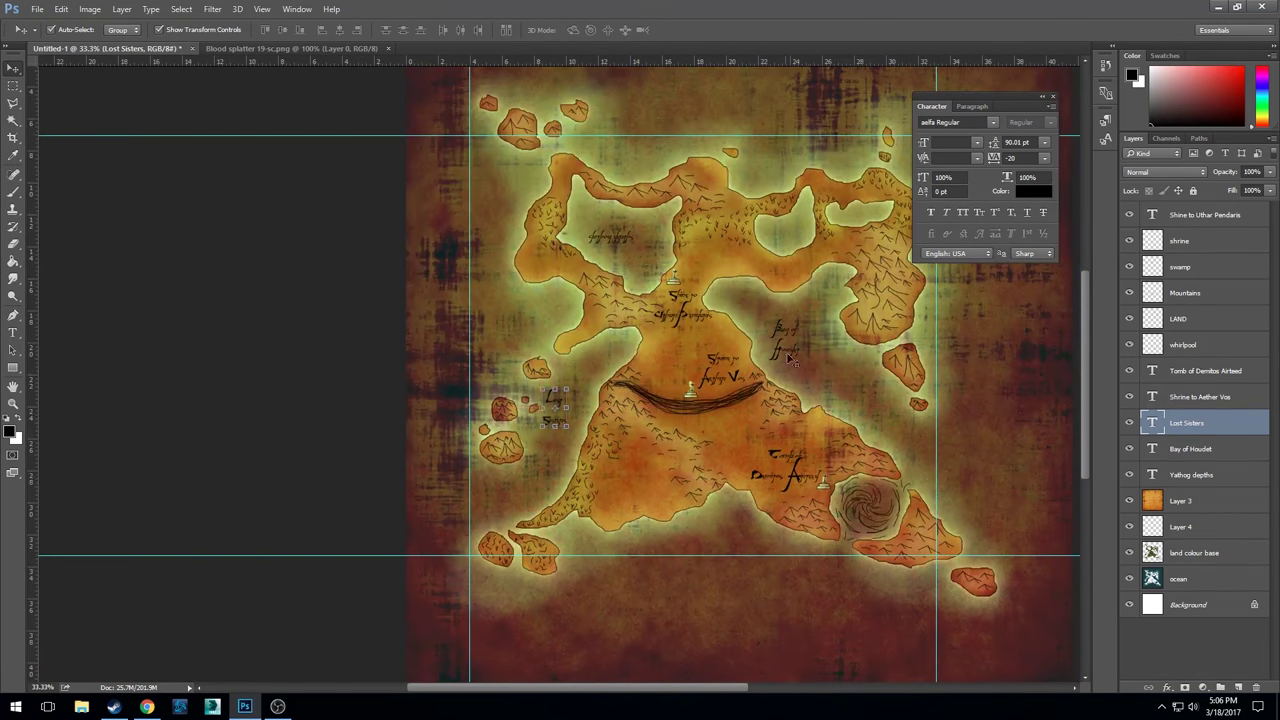
key(ctrl+plus)
key(ctrl+plus)
key(ctrl+plus)
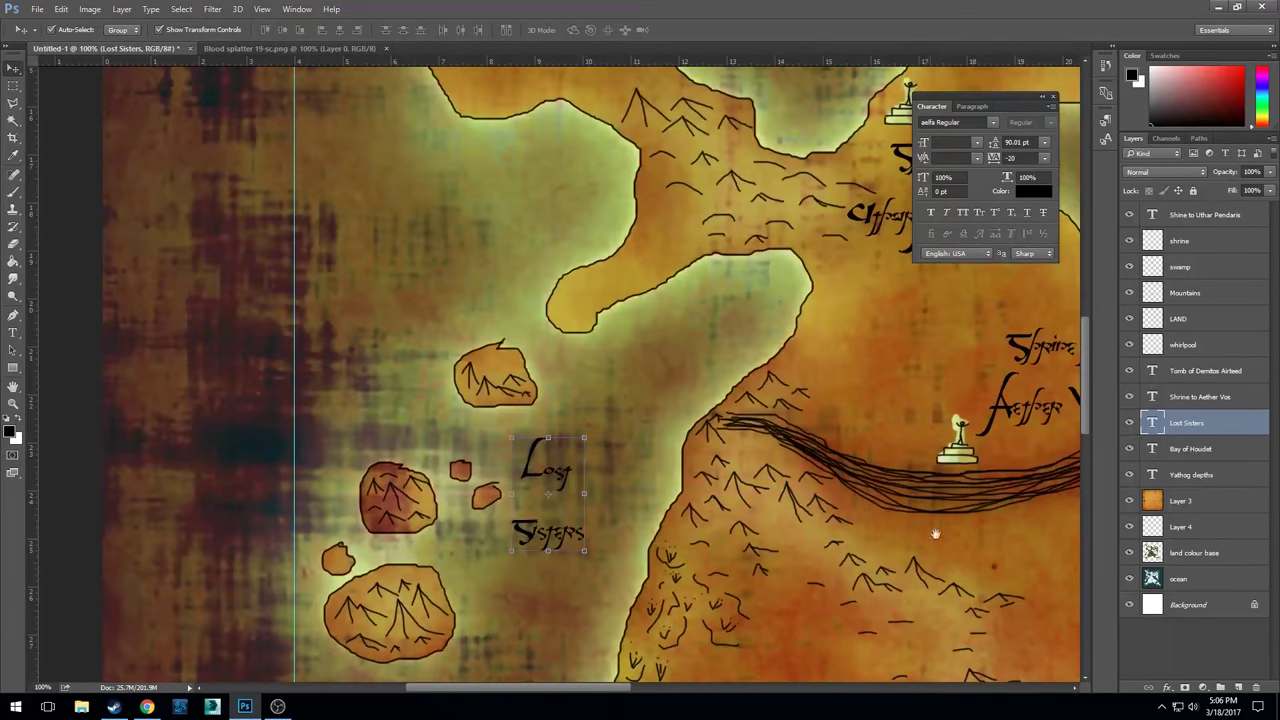
drag(935, 533, 490, 368)
- Type the two-line 'Chasm of Horerd' label below the mountain ridge
click(13, 332)
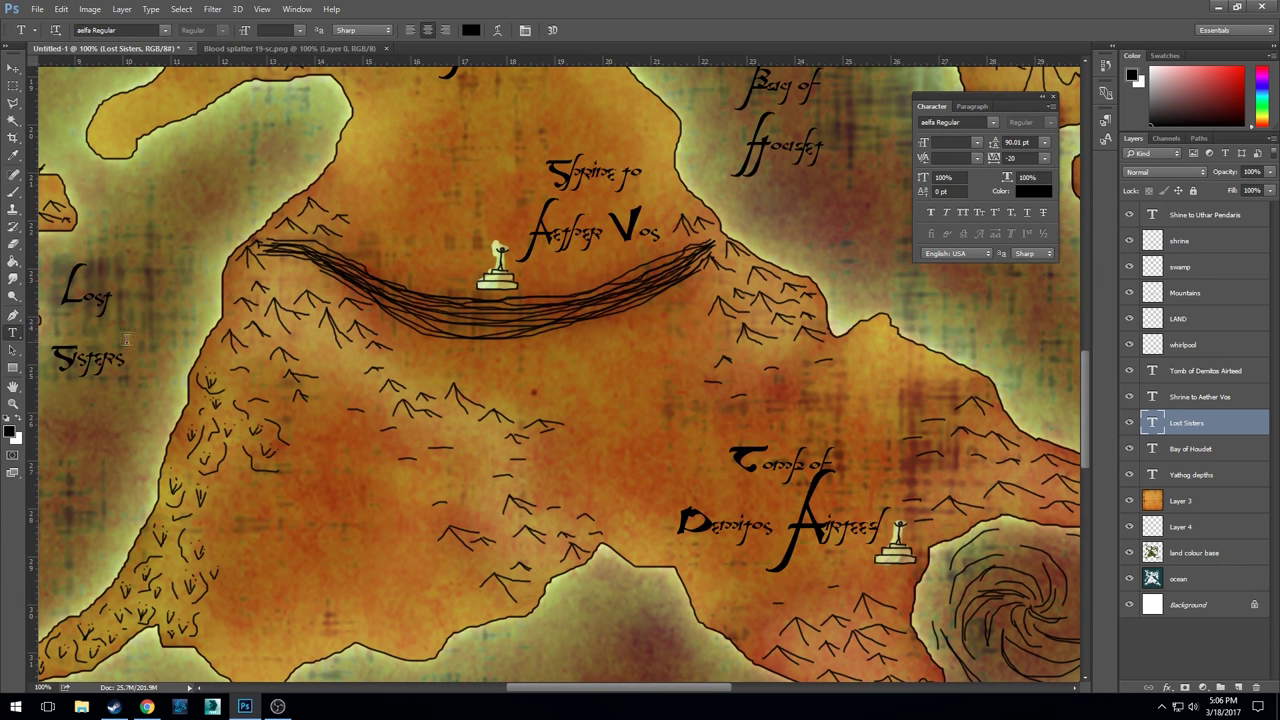
click(551, 357)
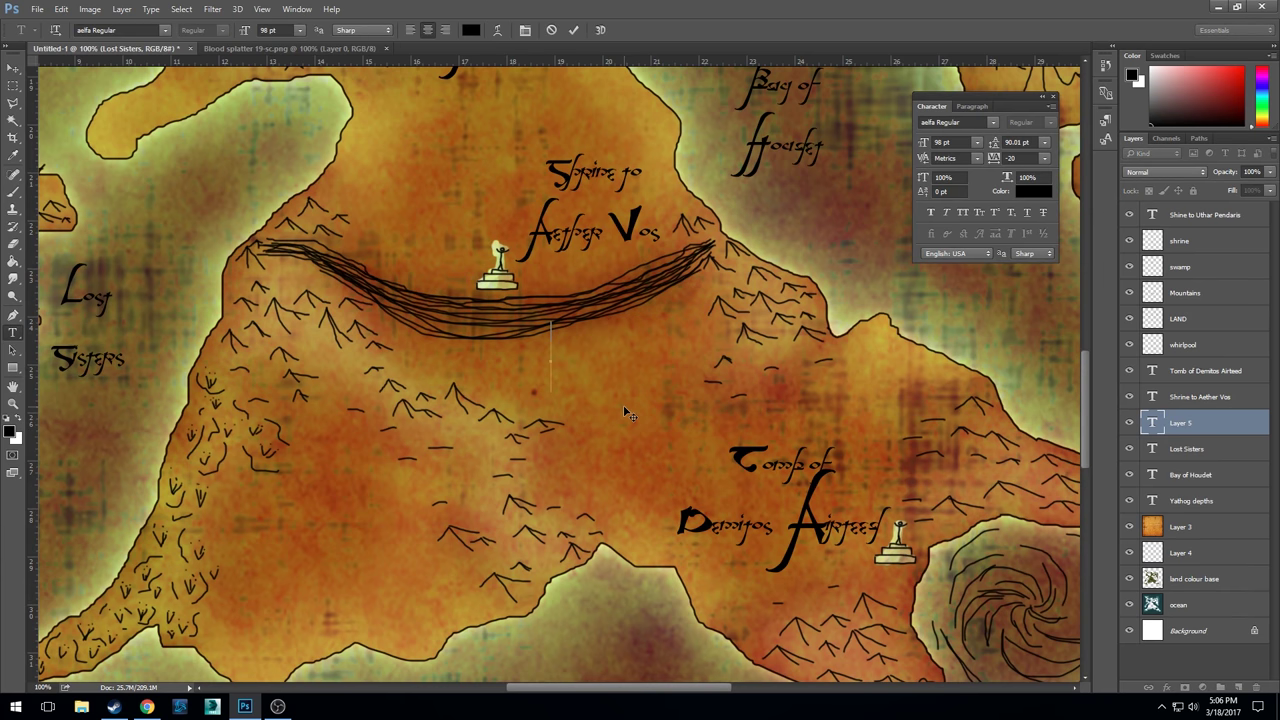
text(chasm)
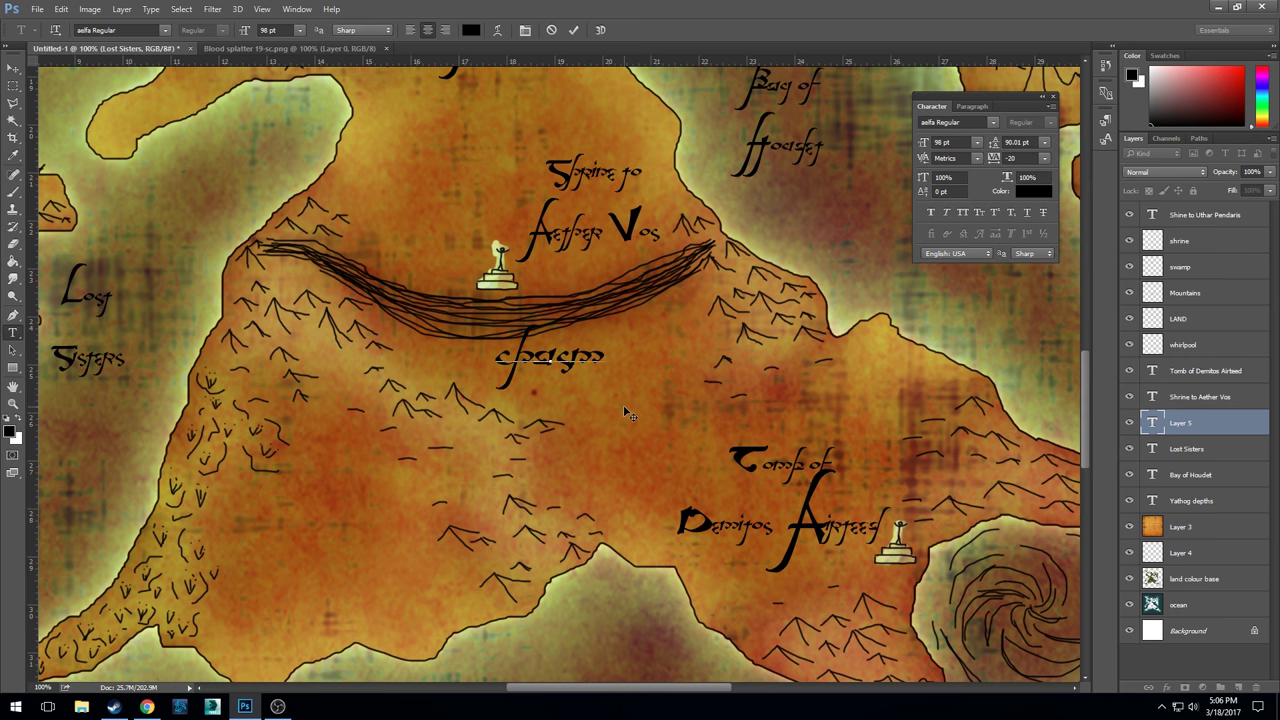
text( of)
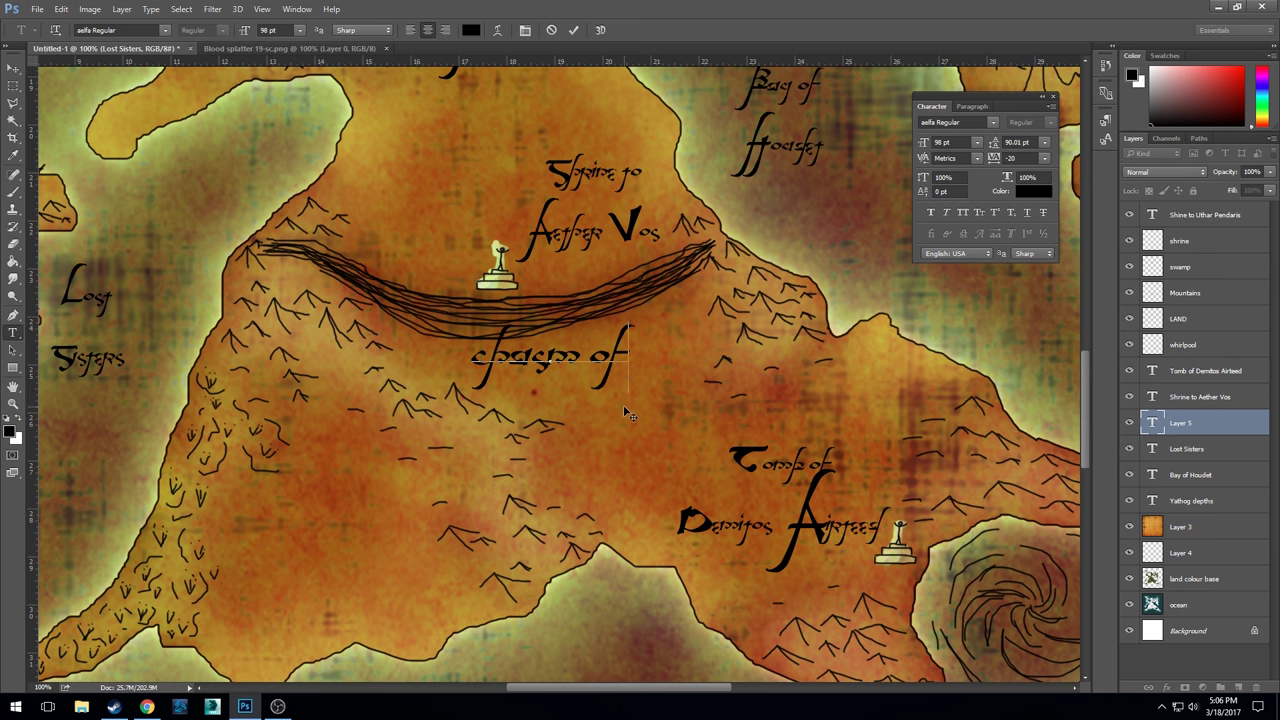
key(Return)
text(S)
key(BackSpace)
text(ffop)
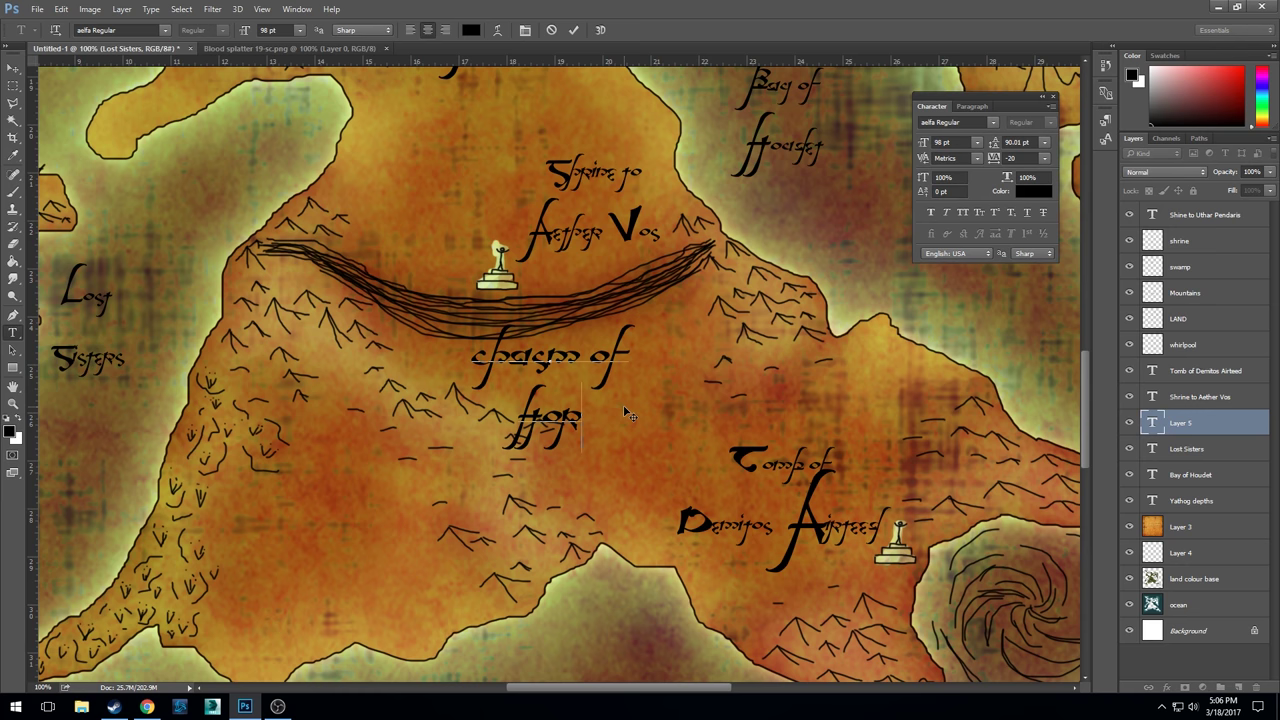
text(ror)
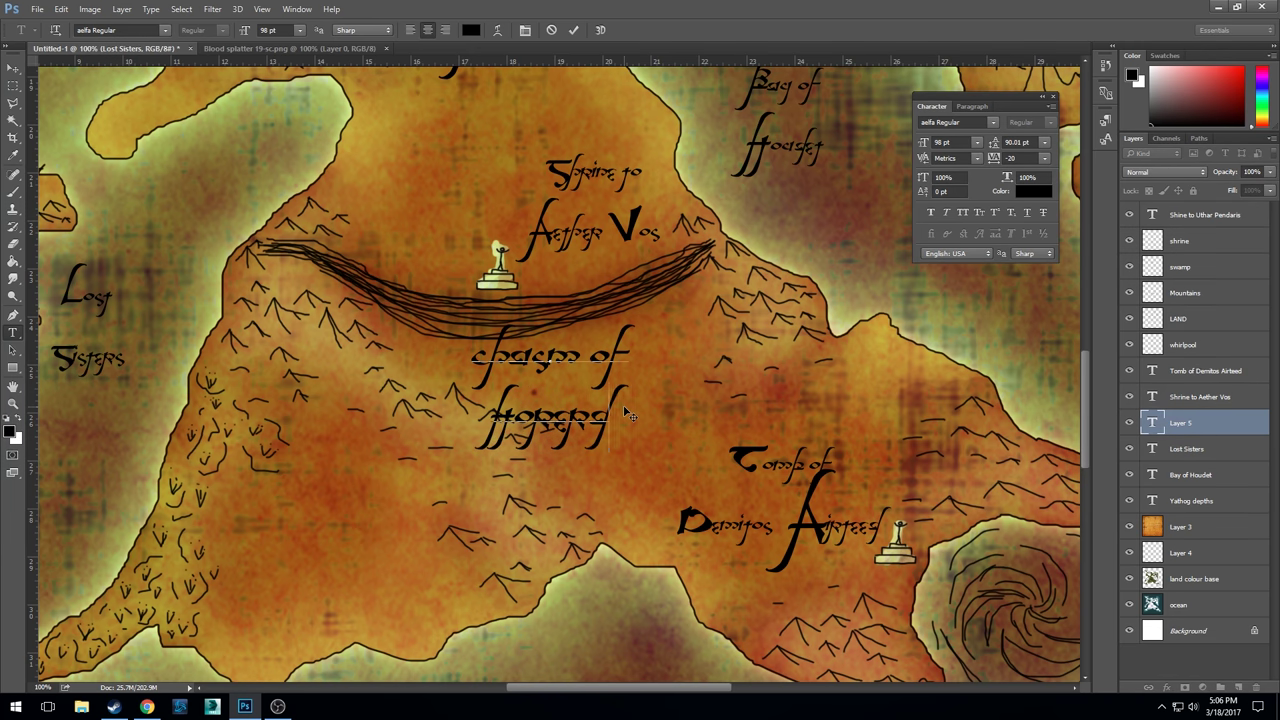
drag(493, 352, 471, 348)
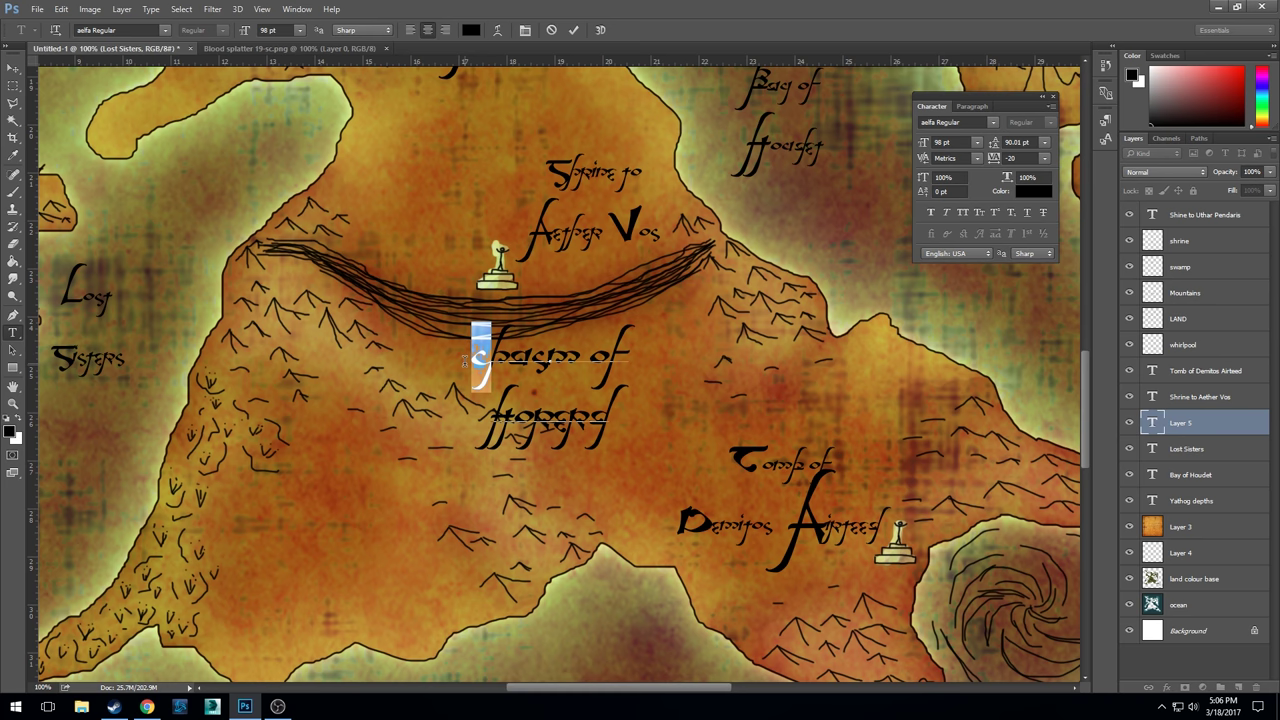
text(c)
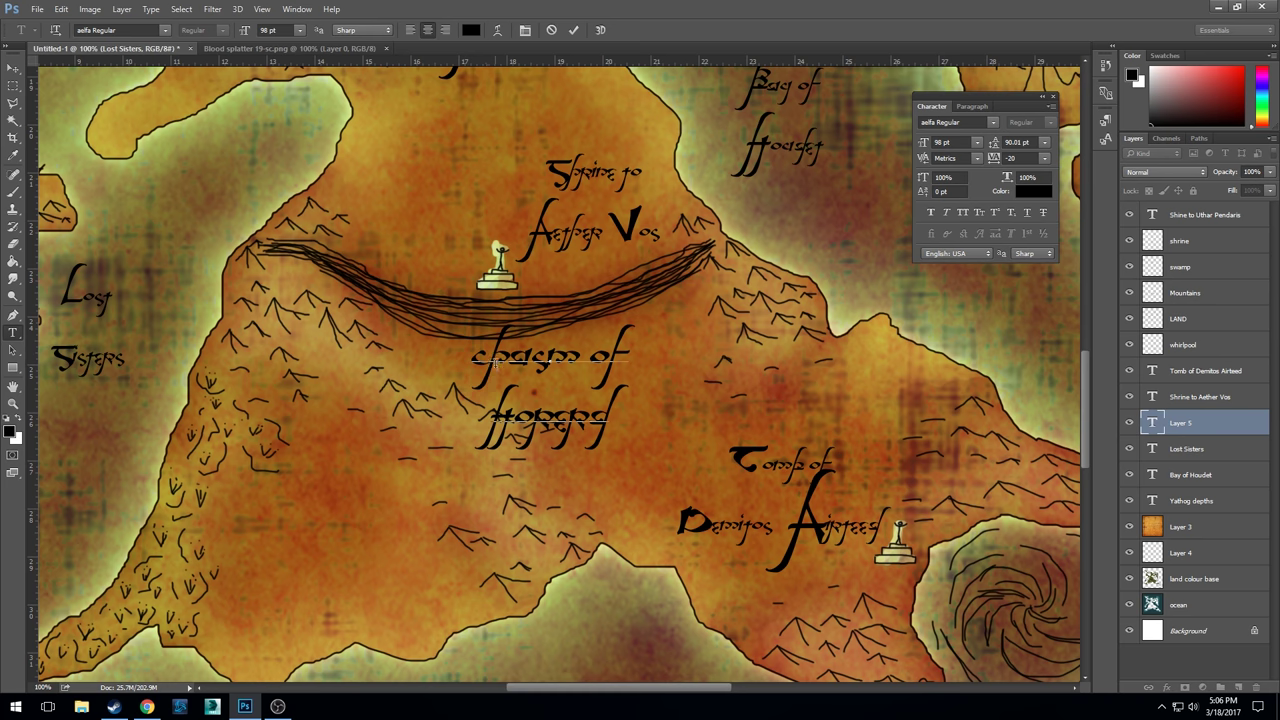
- Set the 'chasm of' line and the second line after its initial to 56 pt
drag(491, 330, 630, 362)
click(958, 143)
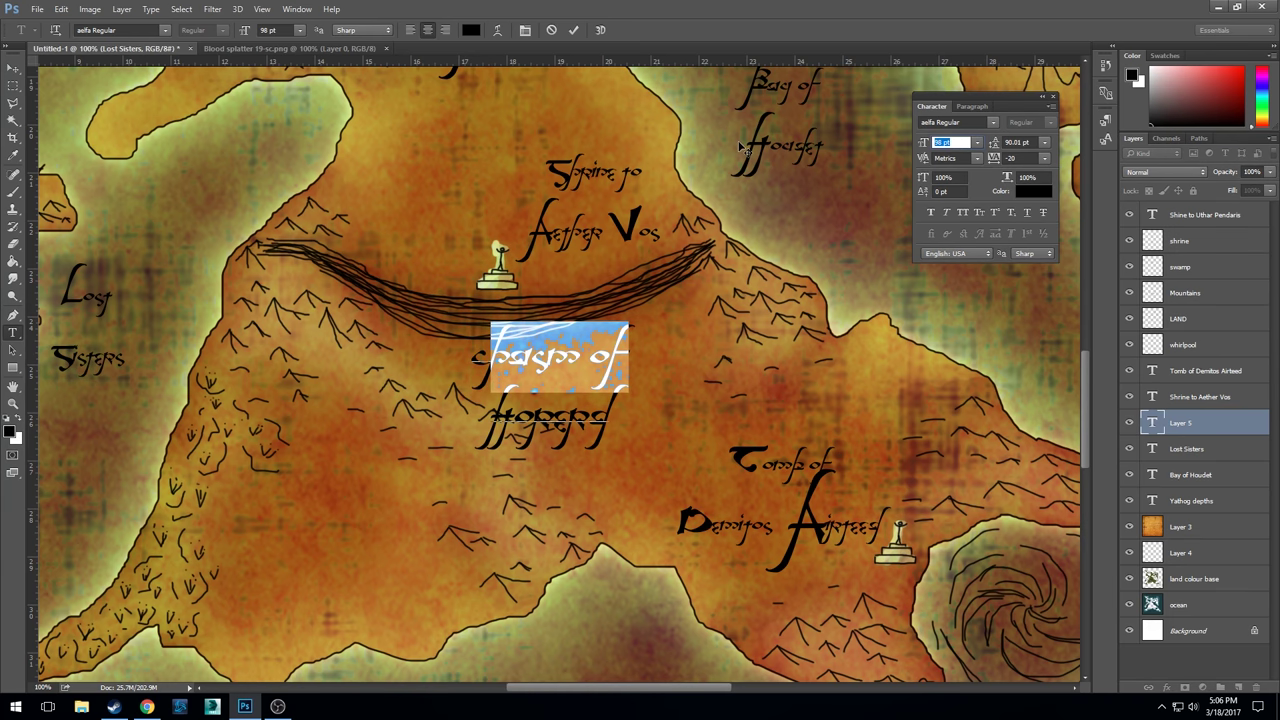
text(56)
key(Return)
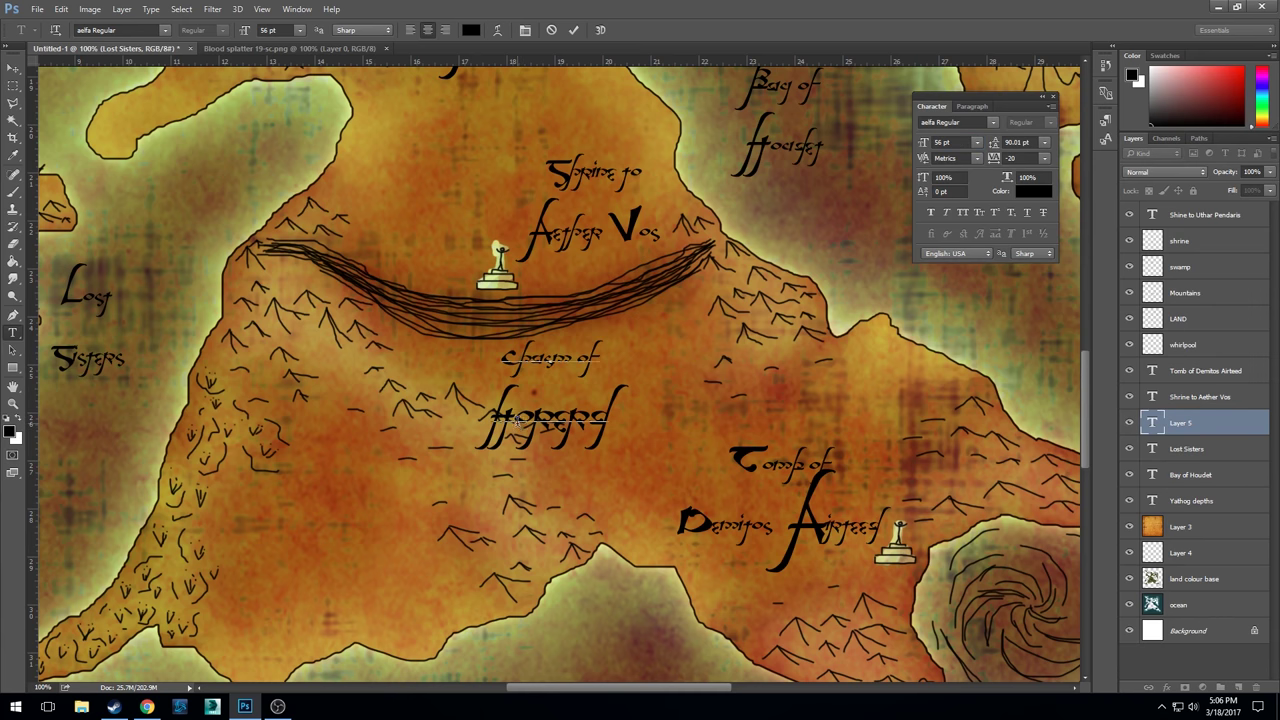
drag(516, 420, 776, 425)
click(950, 143)
text(56)
key(Return)
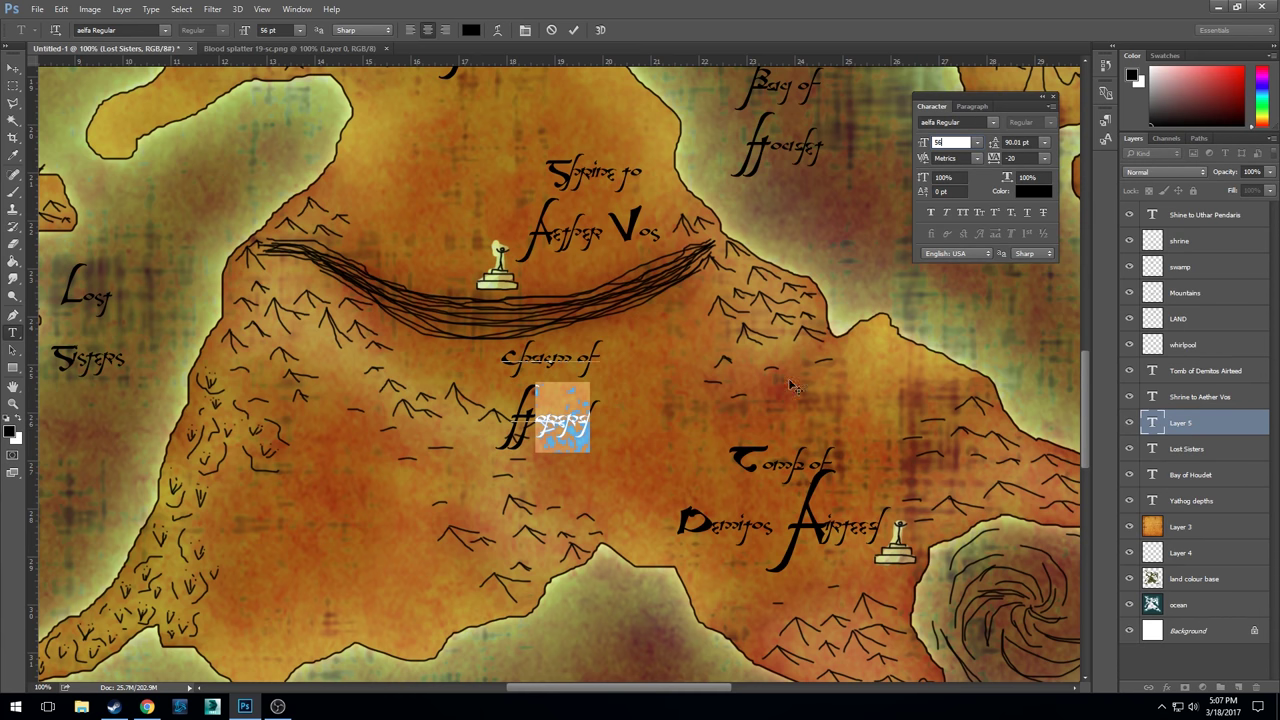
- Reposition the Chasm of Horerd and Shrine to Aether Vos labels, then start a southwest label
click(13, 68)
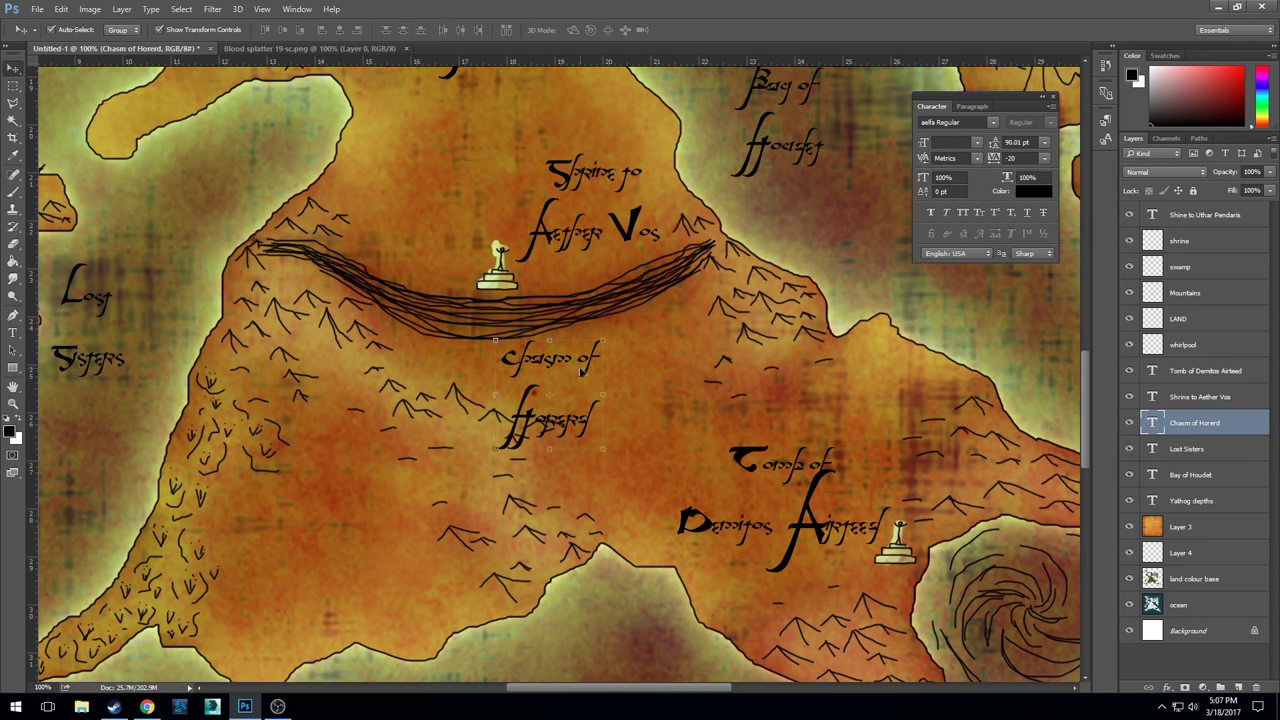
drag(564, 362, 643, 341)
drag(603, 178, 493, 175)
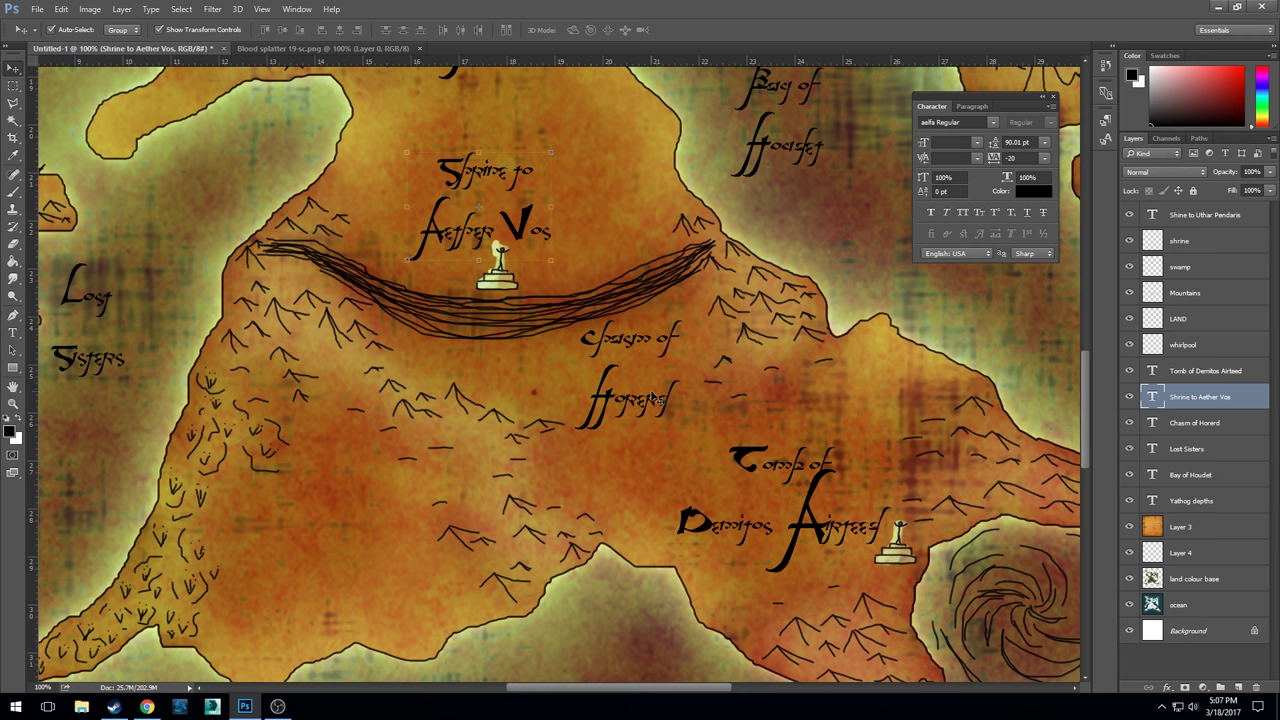
drag(641, 413, 637, 419)
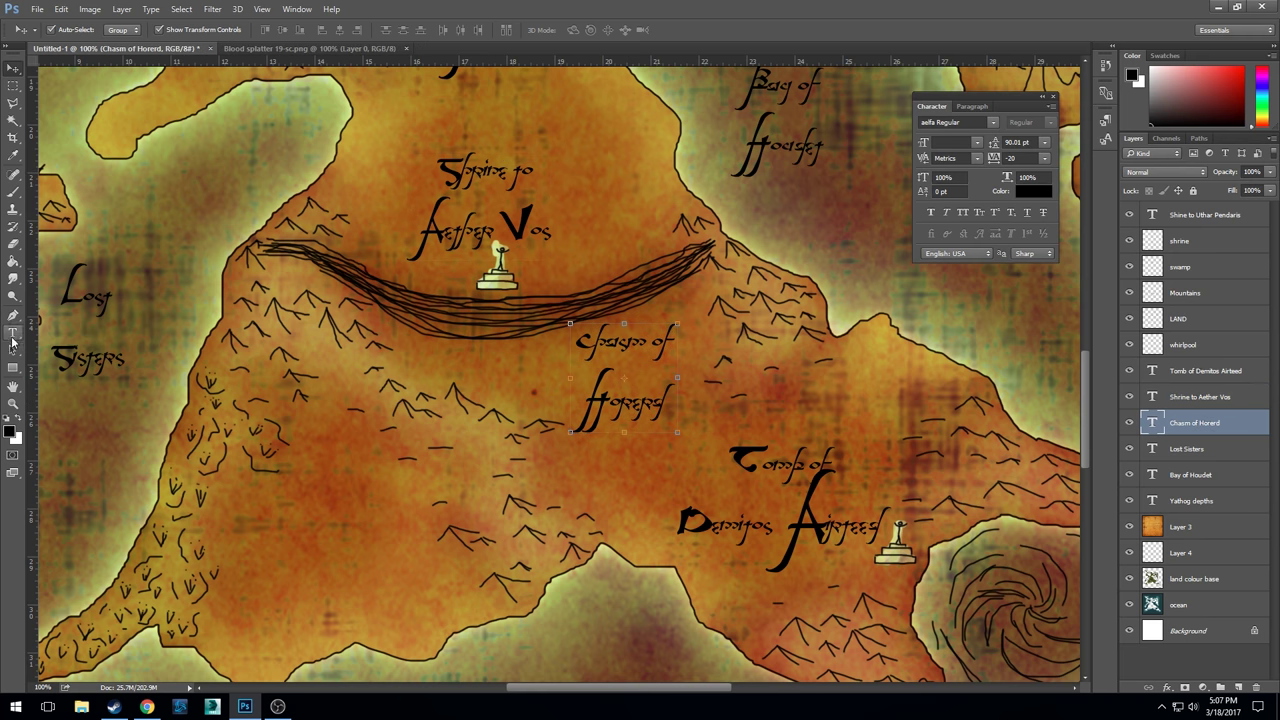
click(13, 332)
click(271, 538)
- Type 'Plains of Jevier' and set the initial J to 100 pt
text(Plain of)
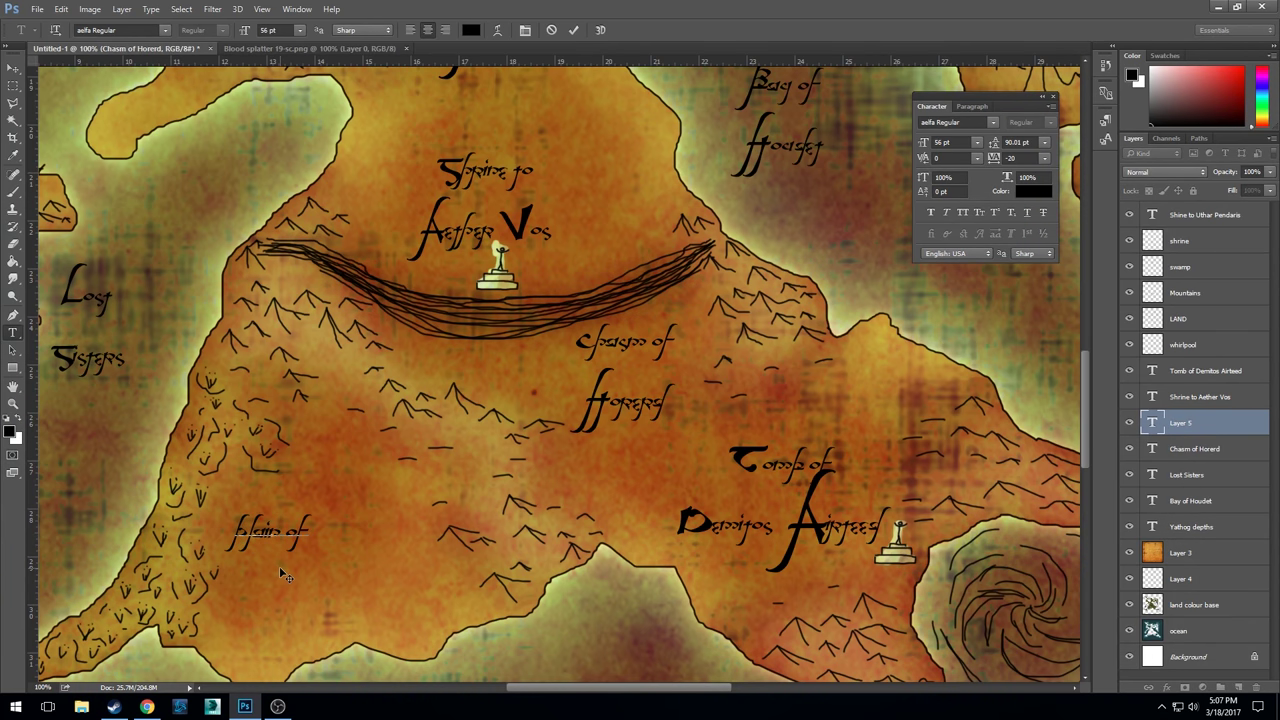
key(BackSpace)
key(BackSpace)
key(BackSpace)
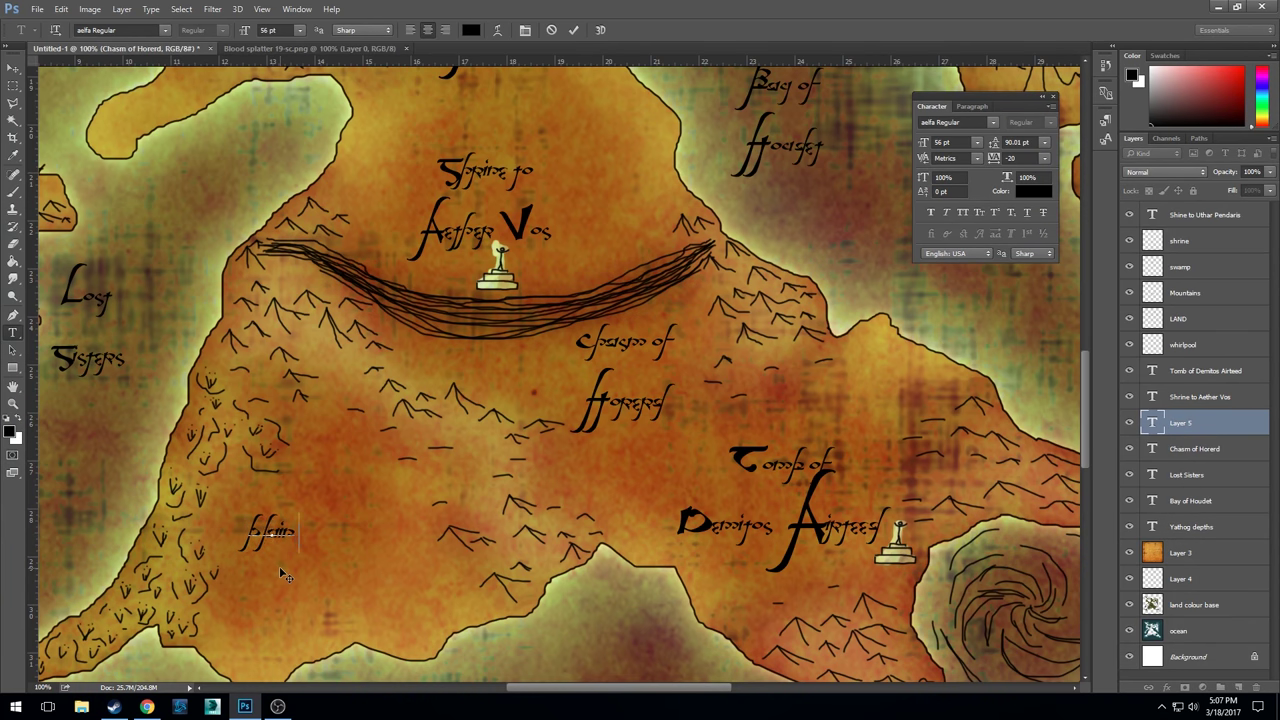
text(s of )
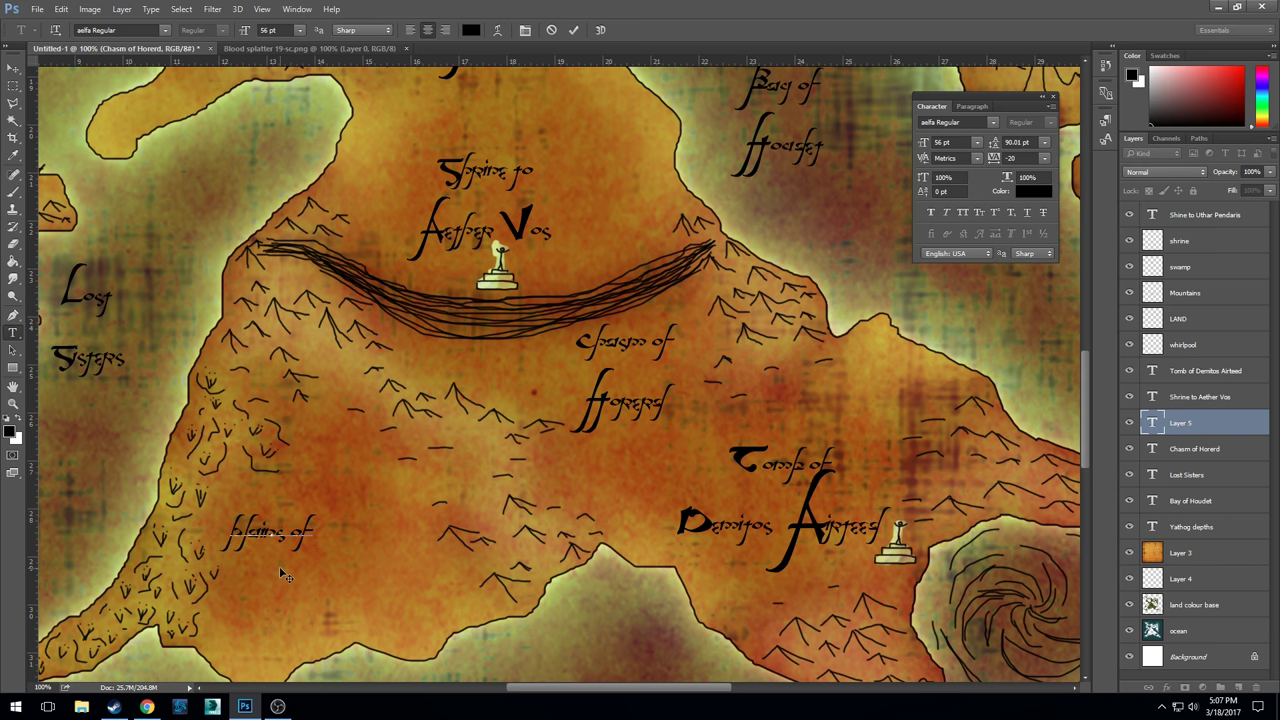
text(Fever)
drag(242, 590, 256, 592)
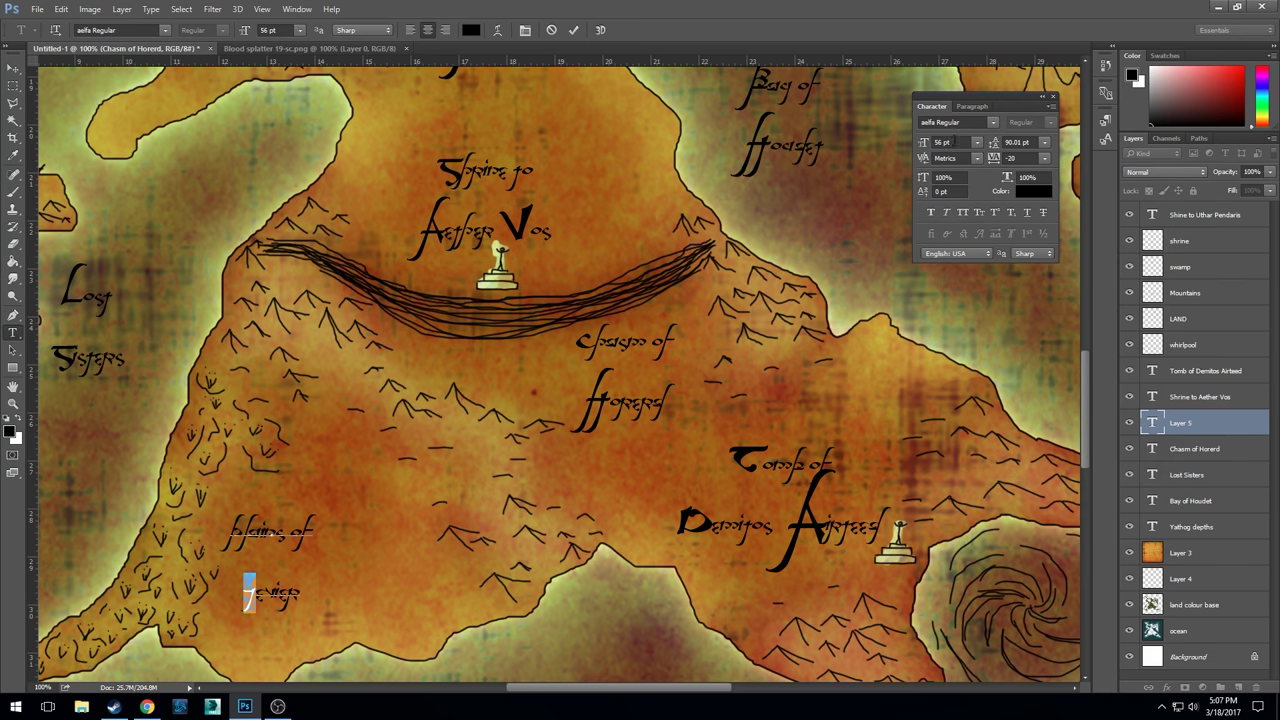
click(945, 142)
text(100)
key(Return)
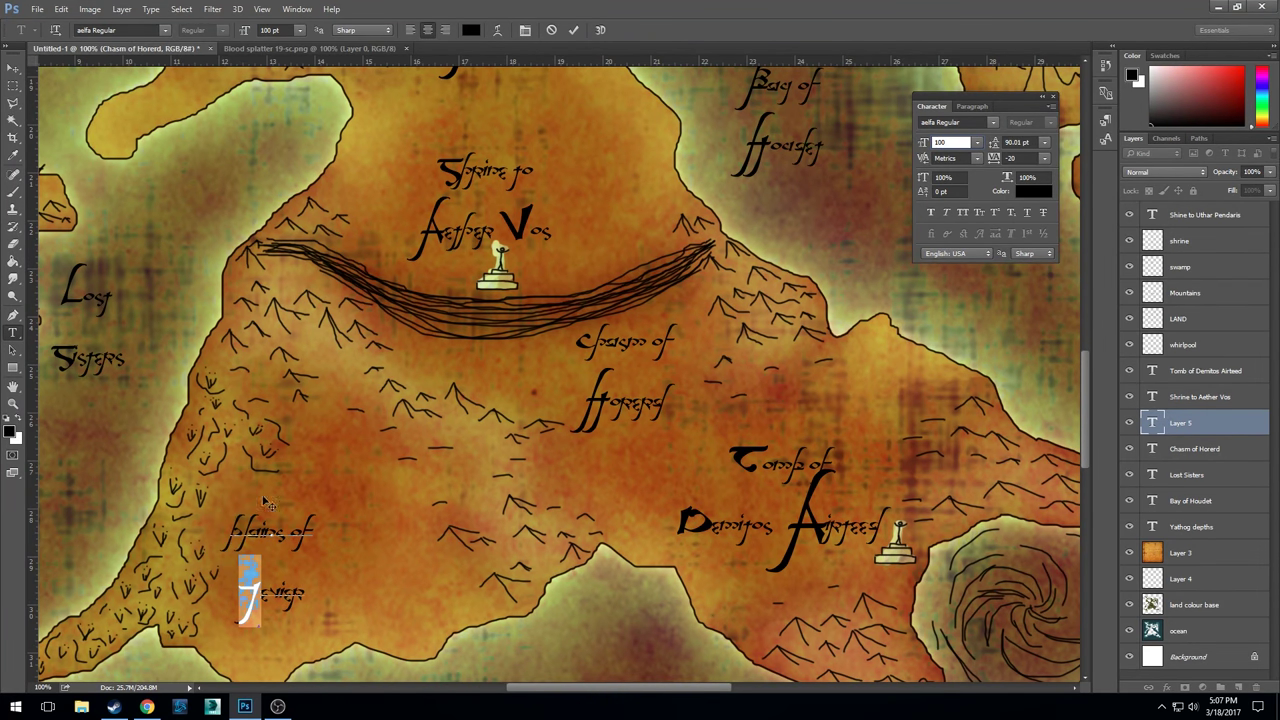
- Set the initial P of Plains to 100 pt and commit the label
drag(232, 516, 246, 547)
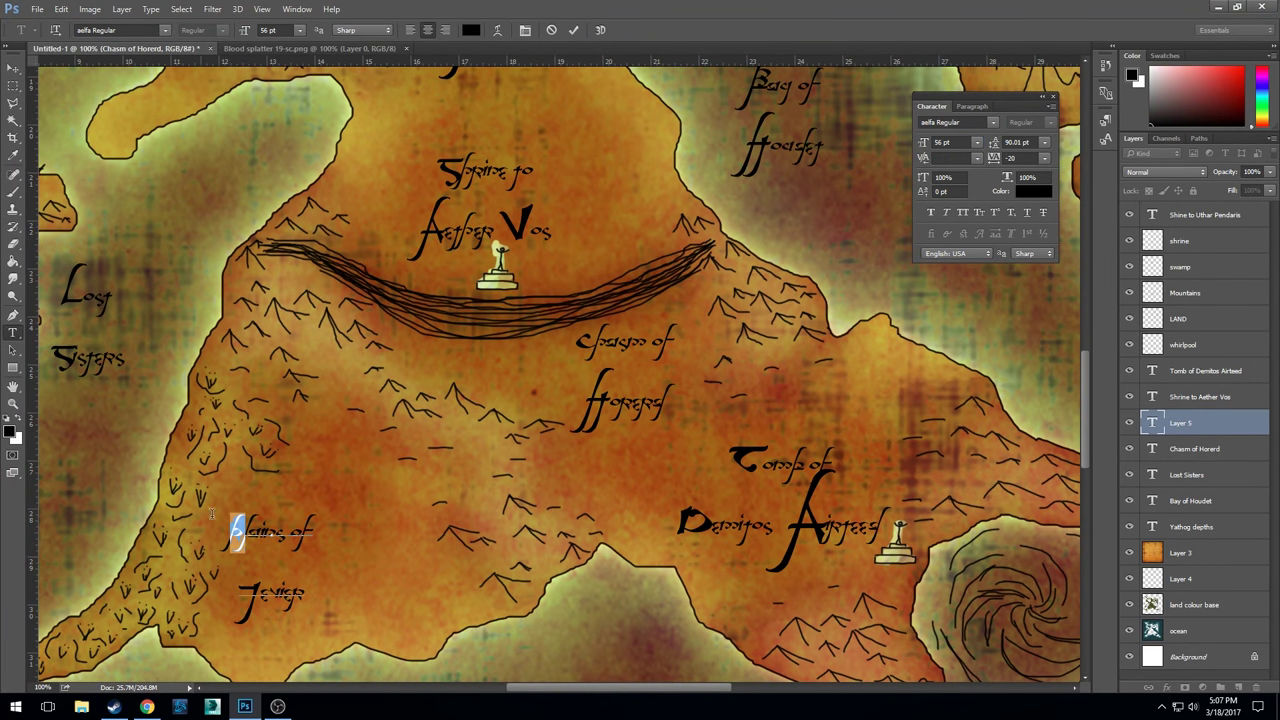
click(945, 142)
text(10)
key(Return)
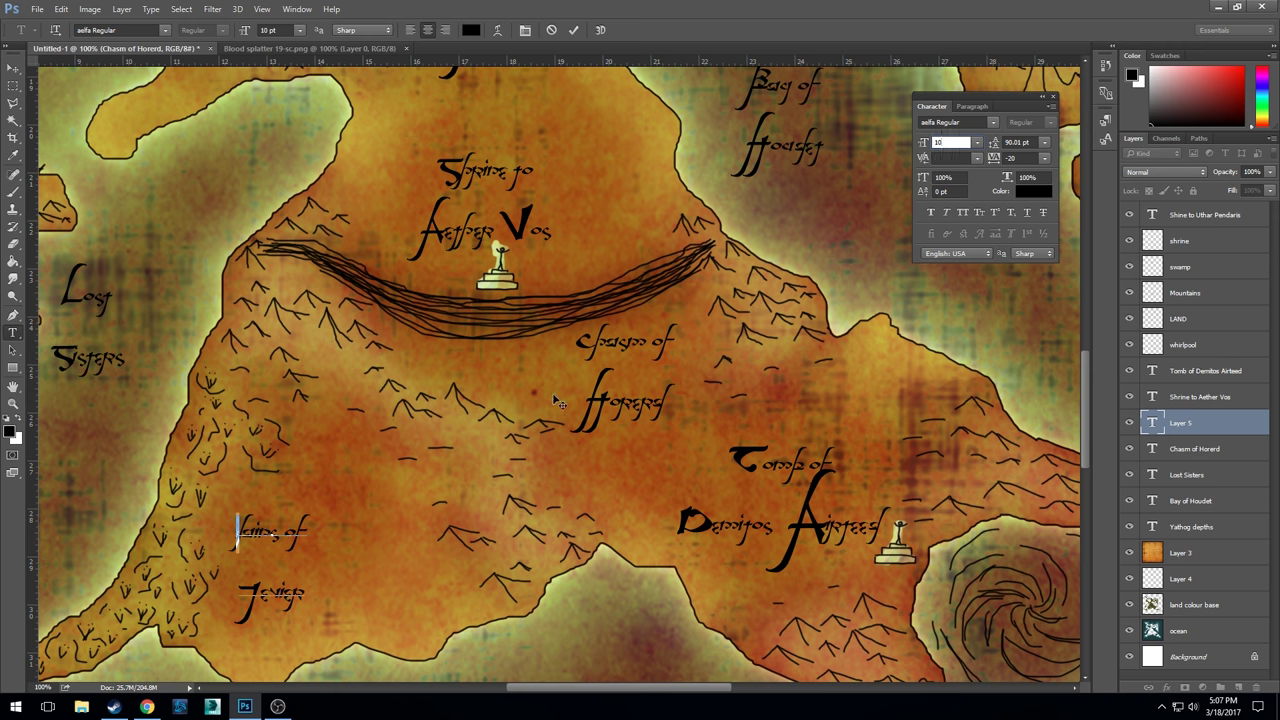
text(0)
key(Return)
click(13, 68)
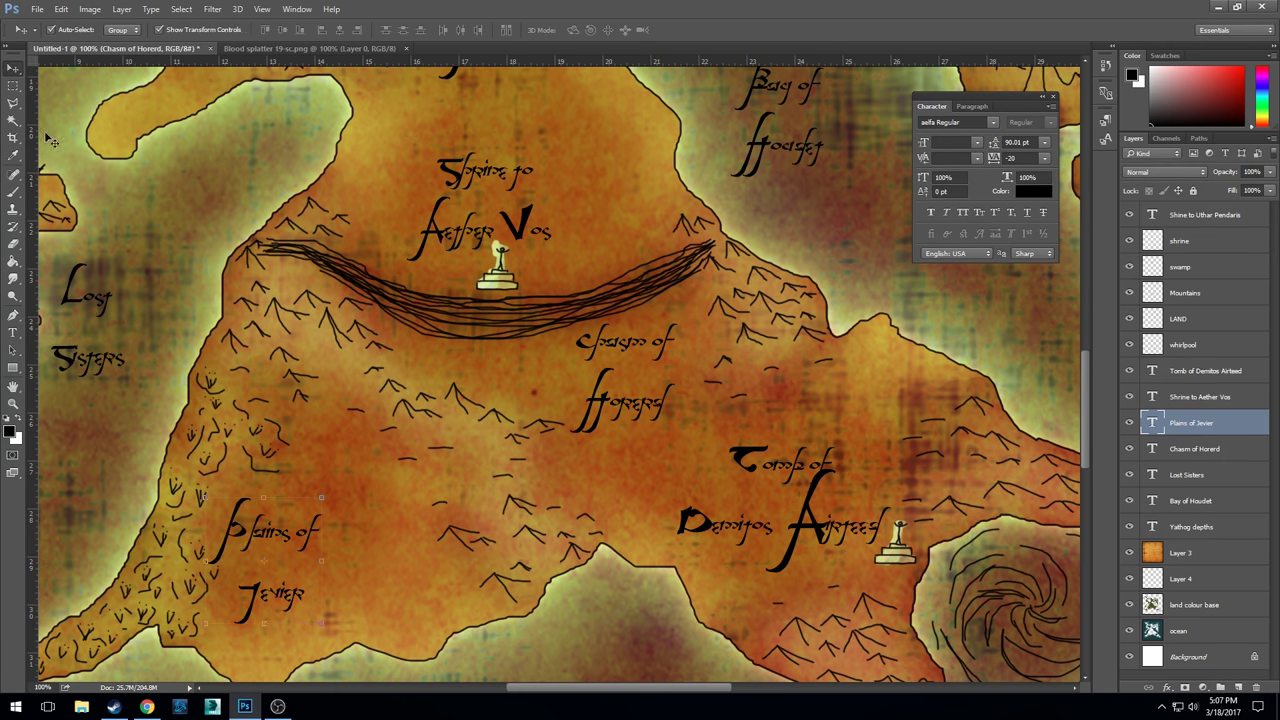
- Nudge the Plains of Jevier label up and right, then pan to the whirlpool
drag(262, 533, 344, 509)
drag(662, 247, 203, 143)
drag(647, 509, 637, 242)
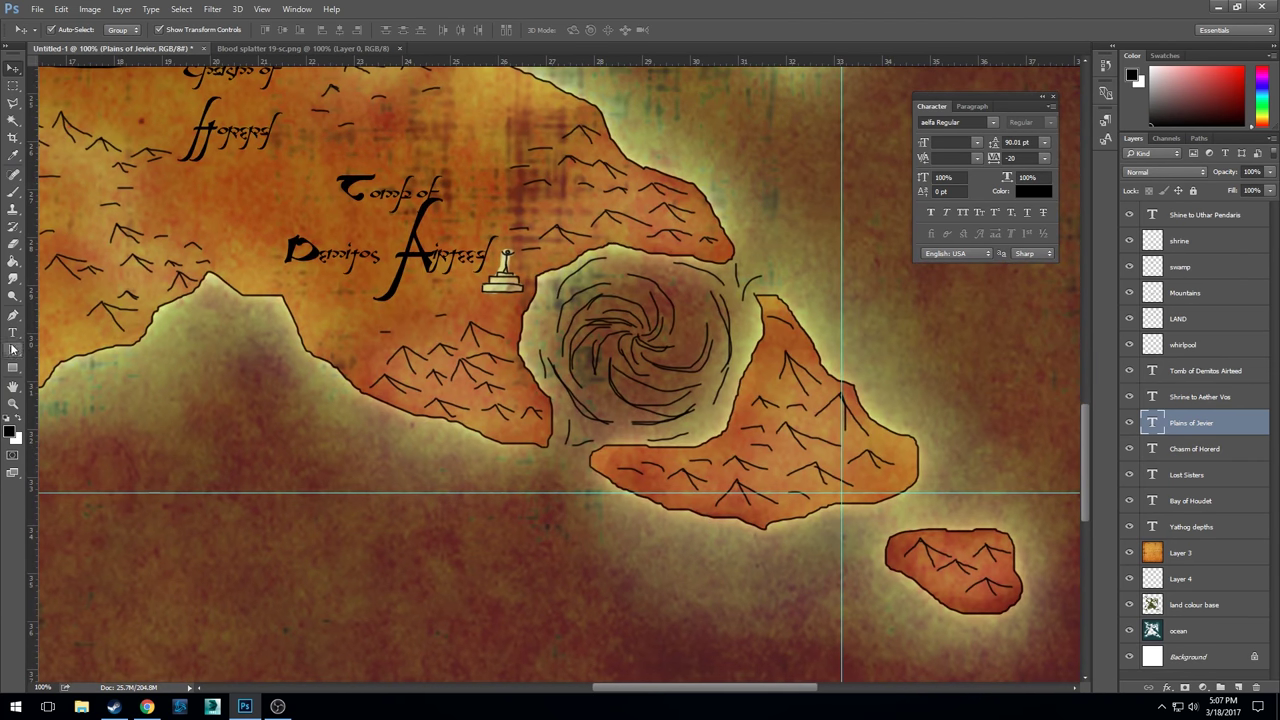
- Type a new label 'the soul of' / 'Airteed' below the whirlpool
click(13, 333)
click(450, 550)
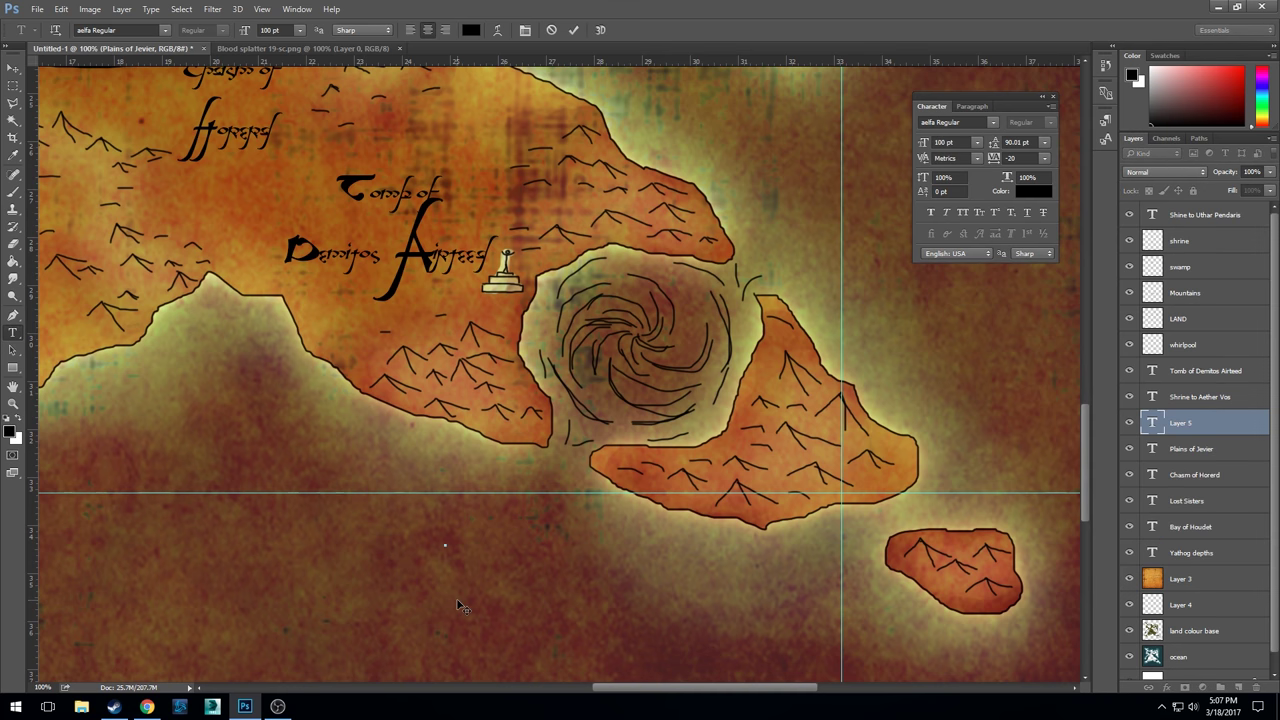
text(the)
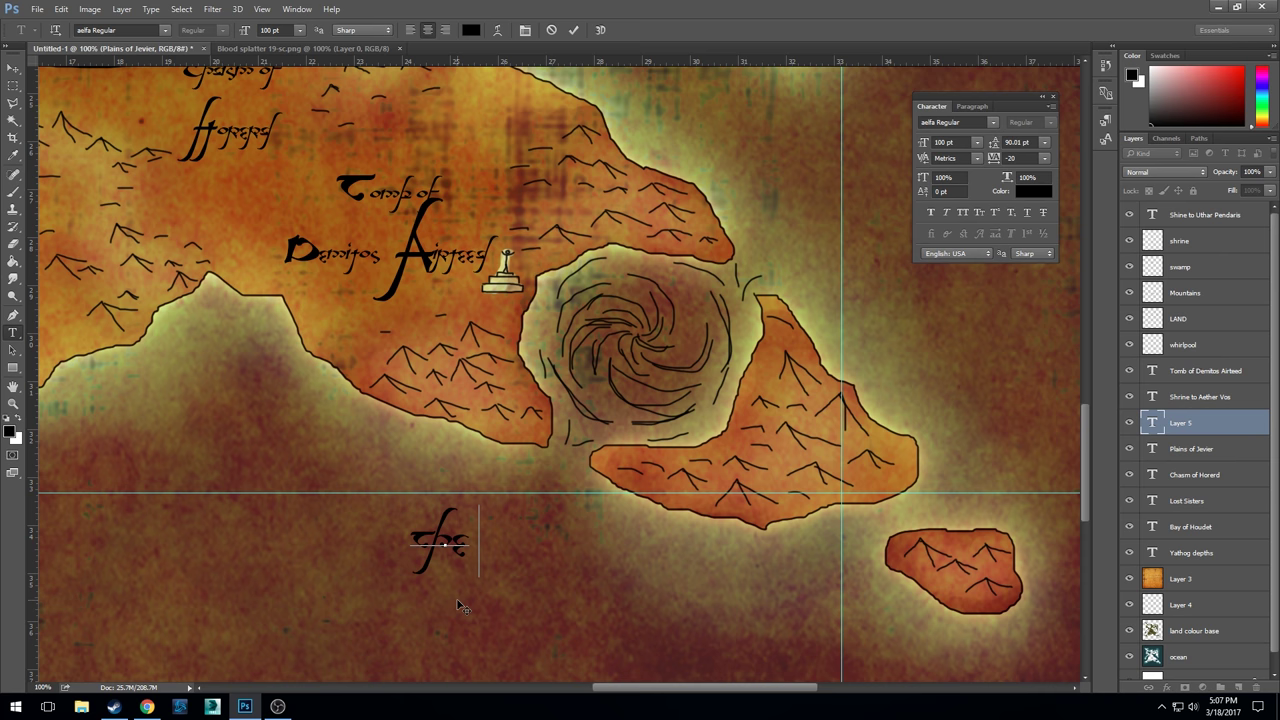
text( soul)
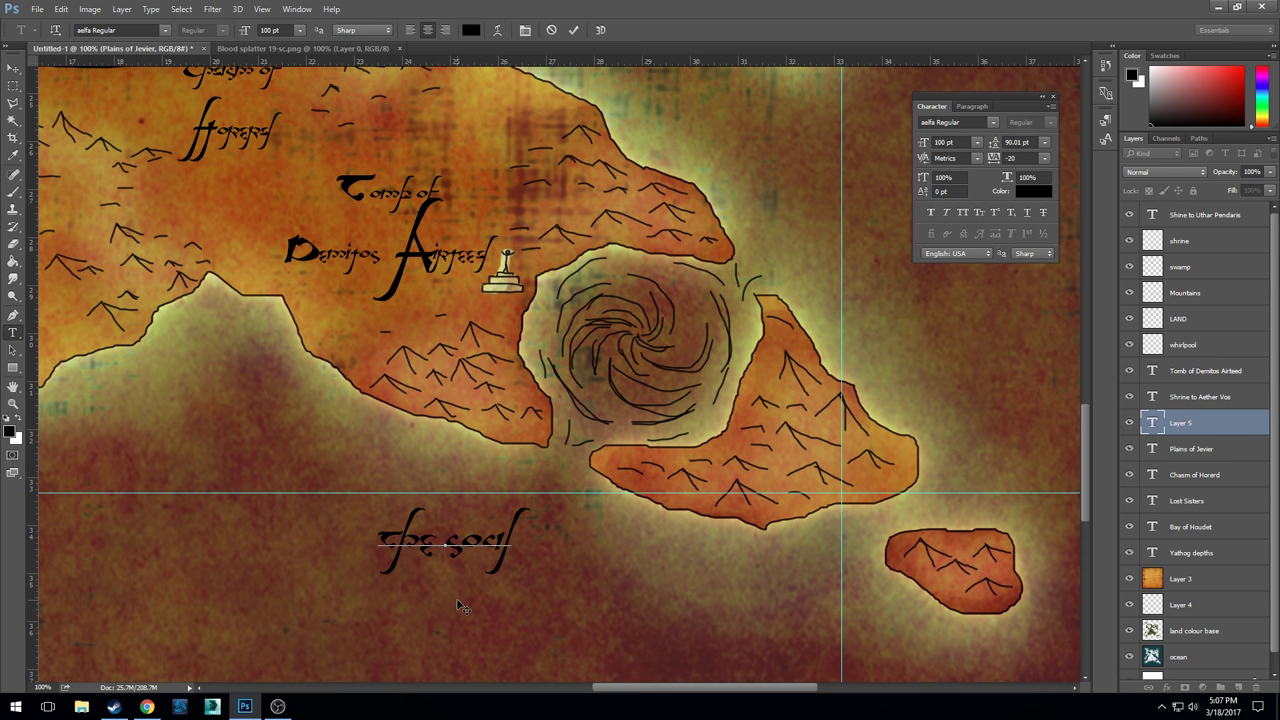
text( of)
key(Return)
text(Vos)
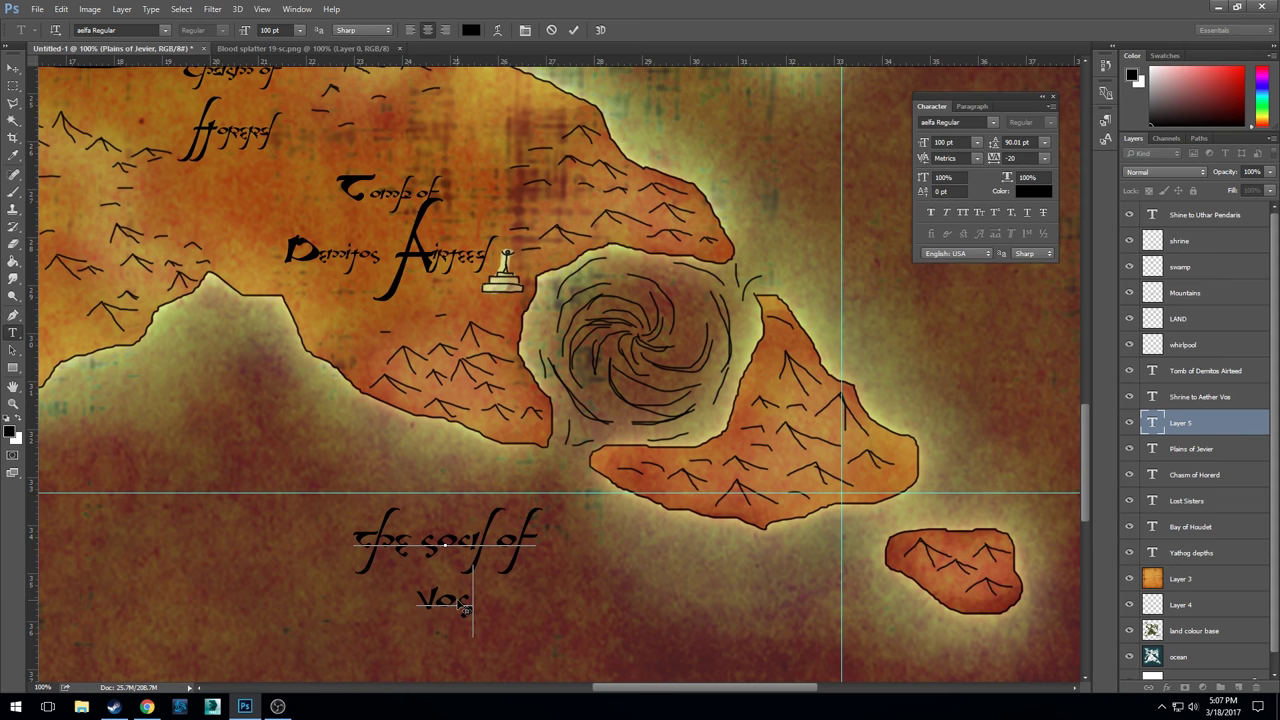
key(BackSpace)
key(BackSpace)
key(BackSpace)
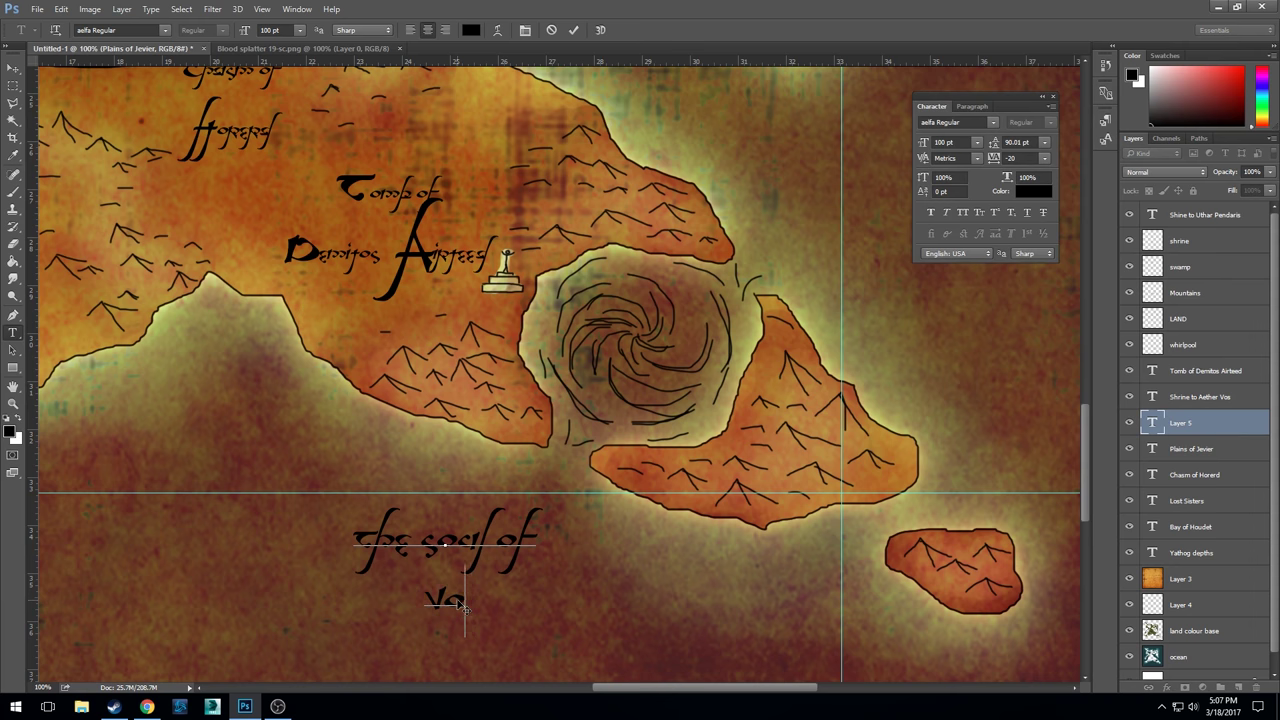
text(Airteed)
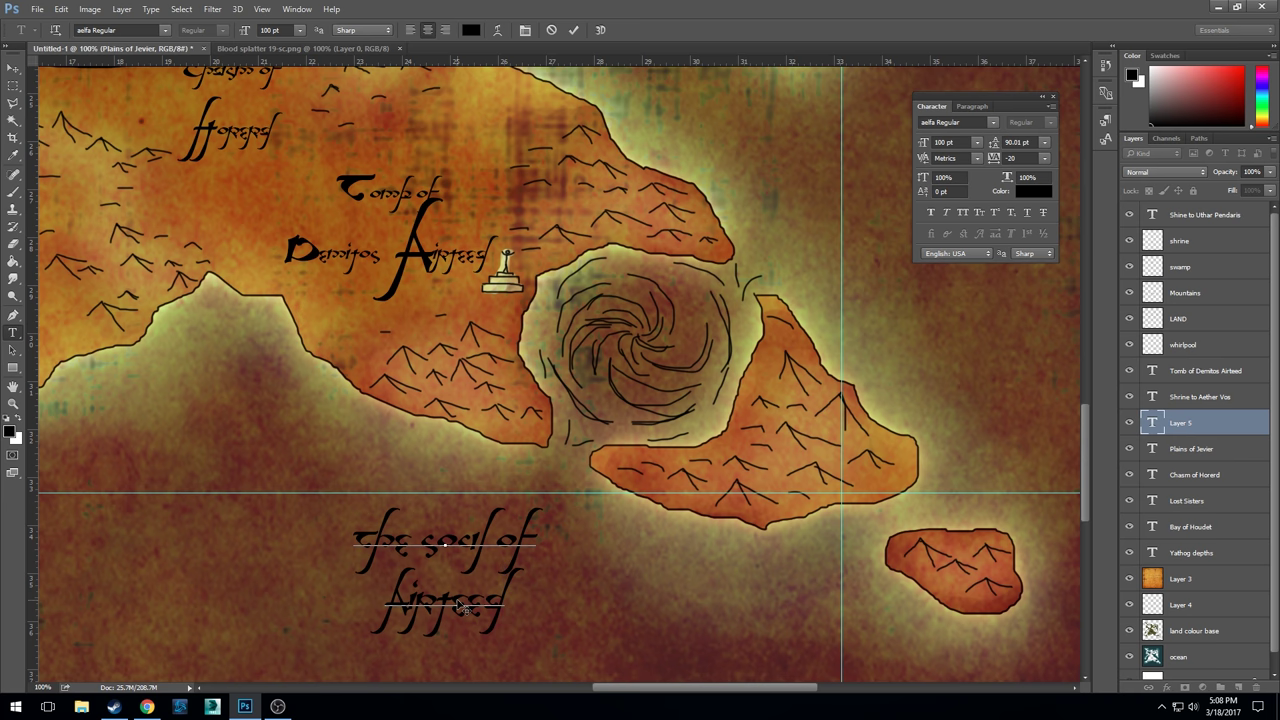
- Move 'the' onto its own line and retype the middle word for the three-line label
click(434, 540)
key(BackSpace)
key(Return)
drag(429, 594, 457, 594)
text(rcerer)
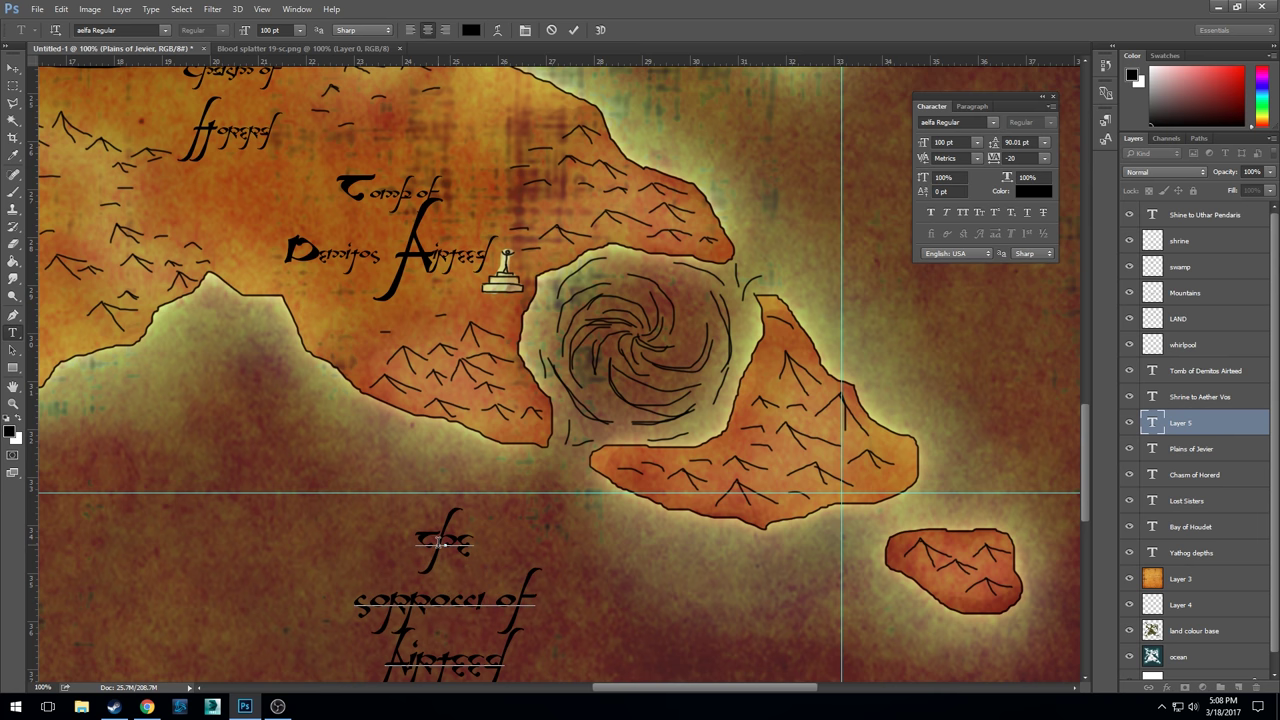
- Set the word 'the' and the whole middle line to 56 pt
drag(438, 550, 507, 547)
drag(416, 540, 474, 540)
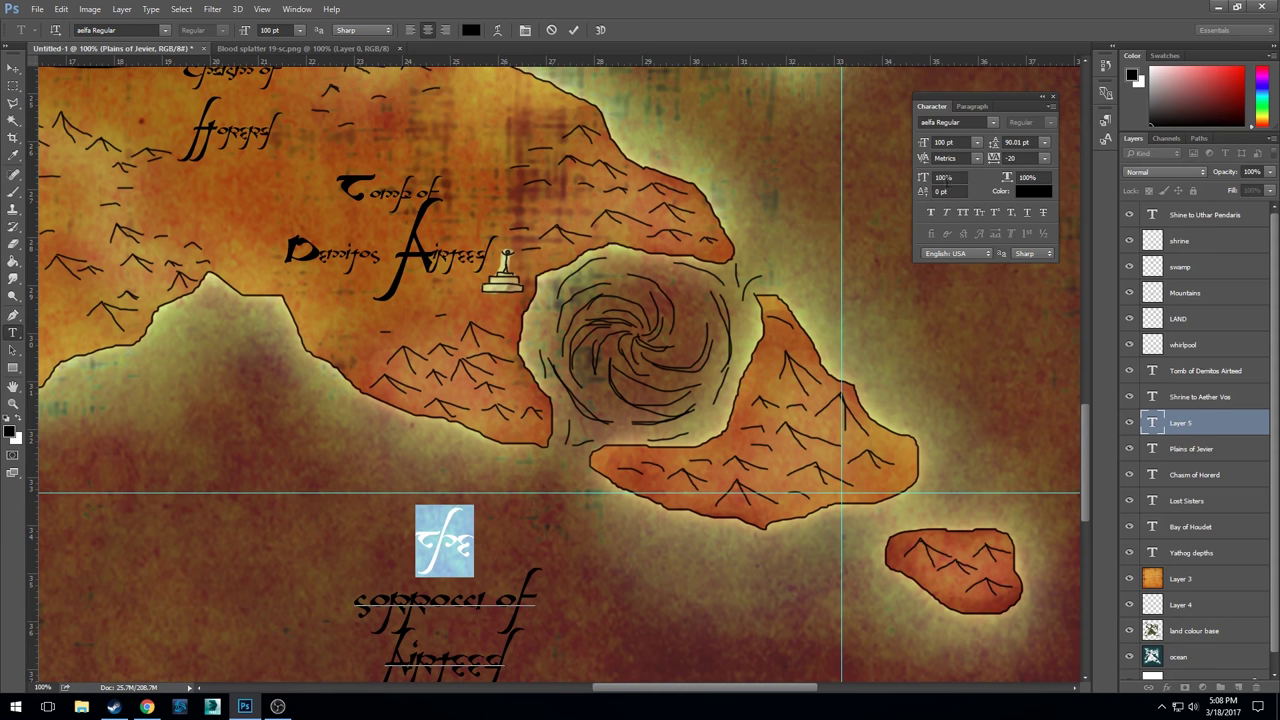
click(924, 142)
key(Return)
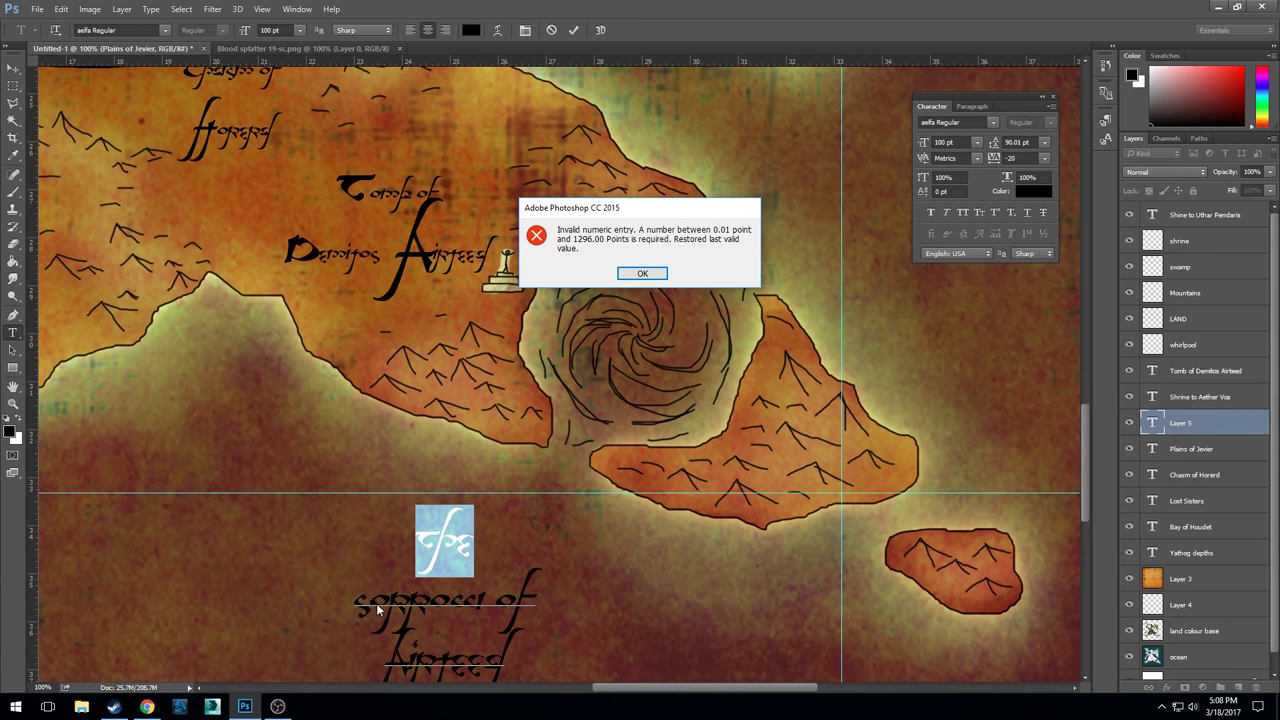
click(641, 274)
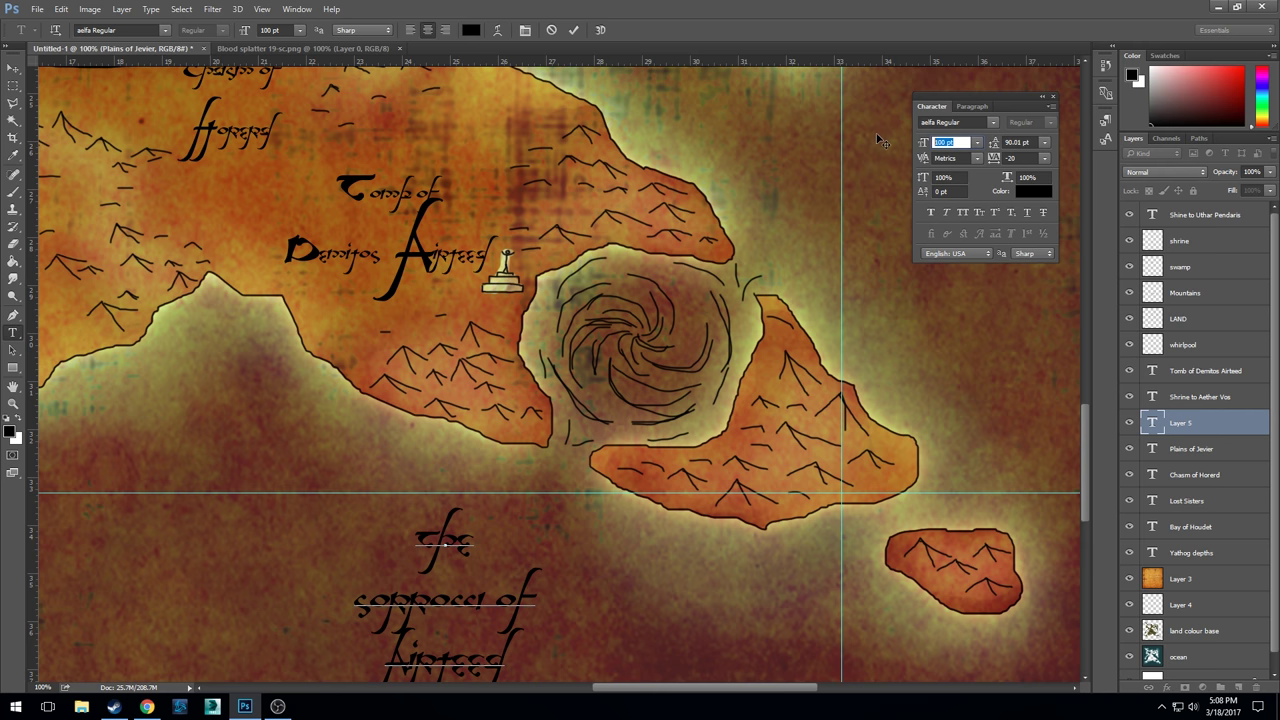
text(56)
key(Tab)
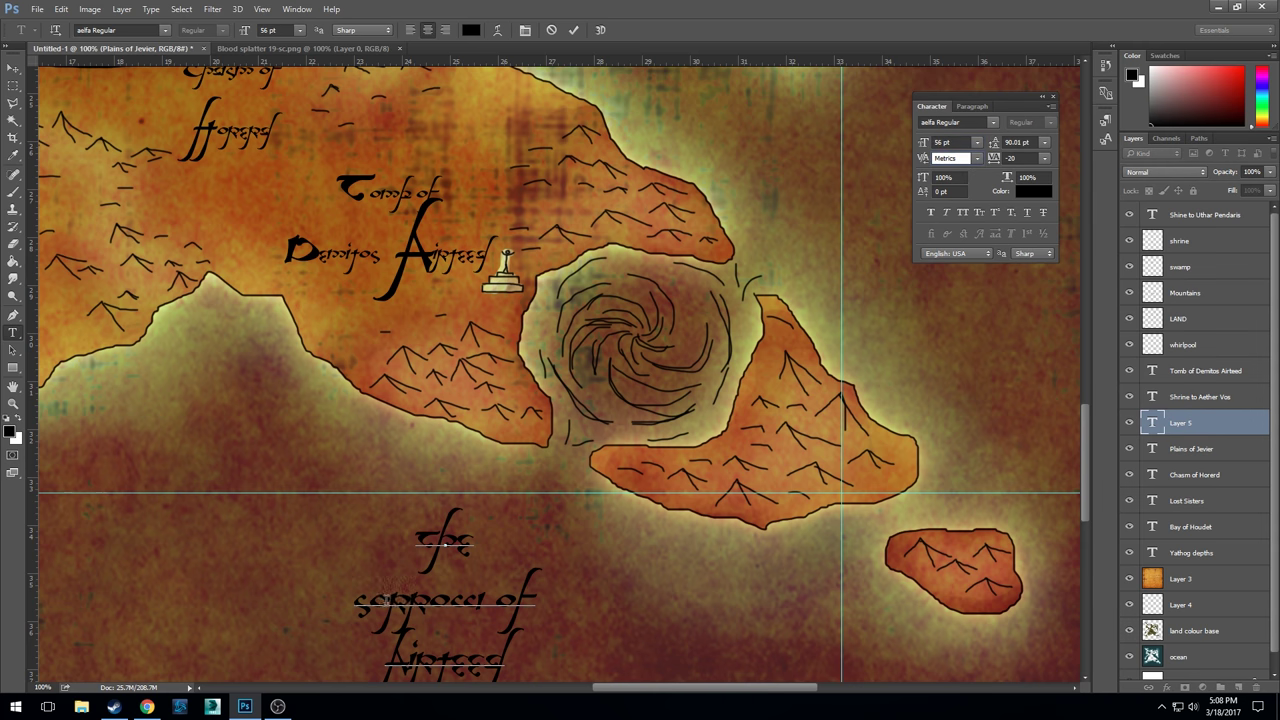
drag(372, 600, 571, 601)
click(955, 143)
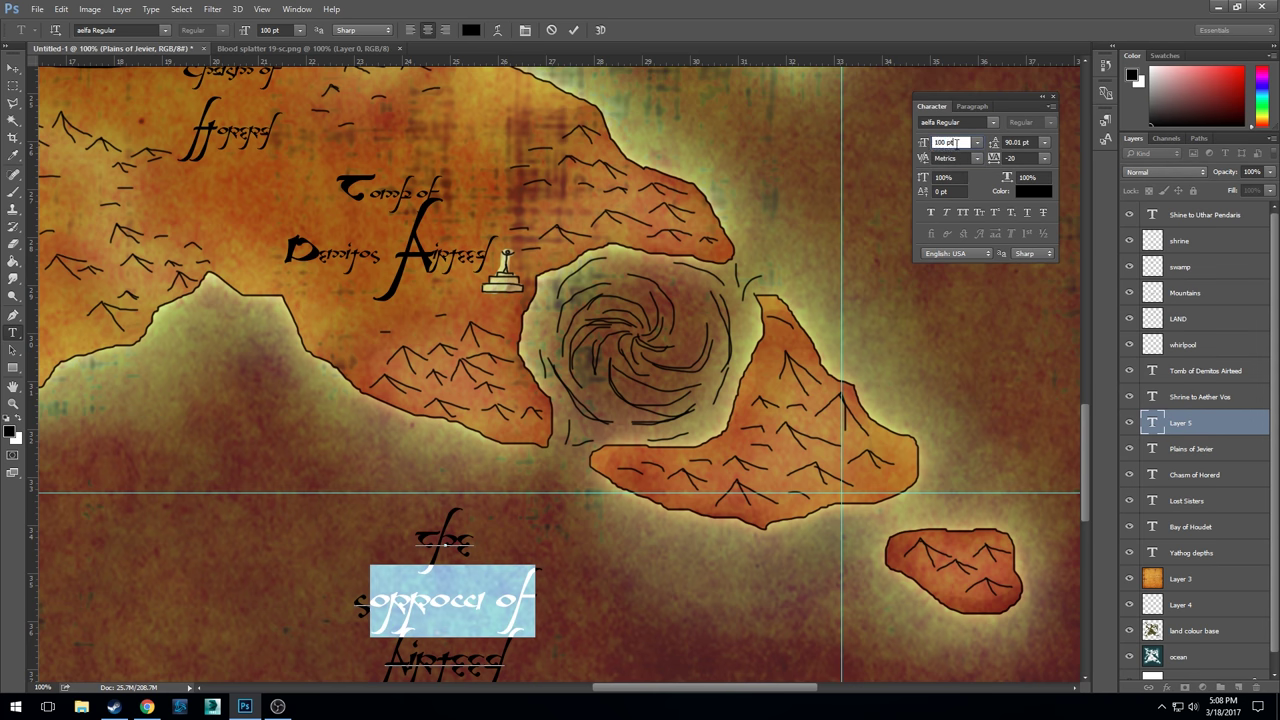
text(56)
key(Return)
- Set the letters after the initials of 'the' and 'Airteed' to 56 pt
click(435, 540)
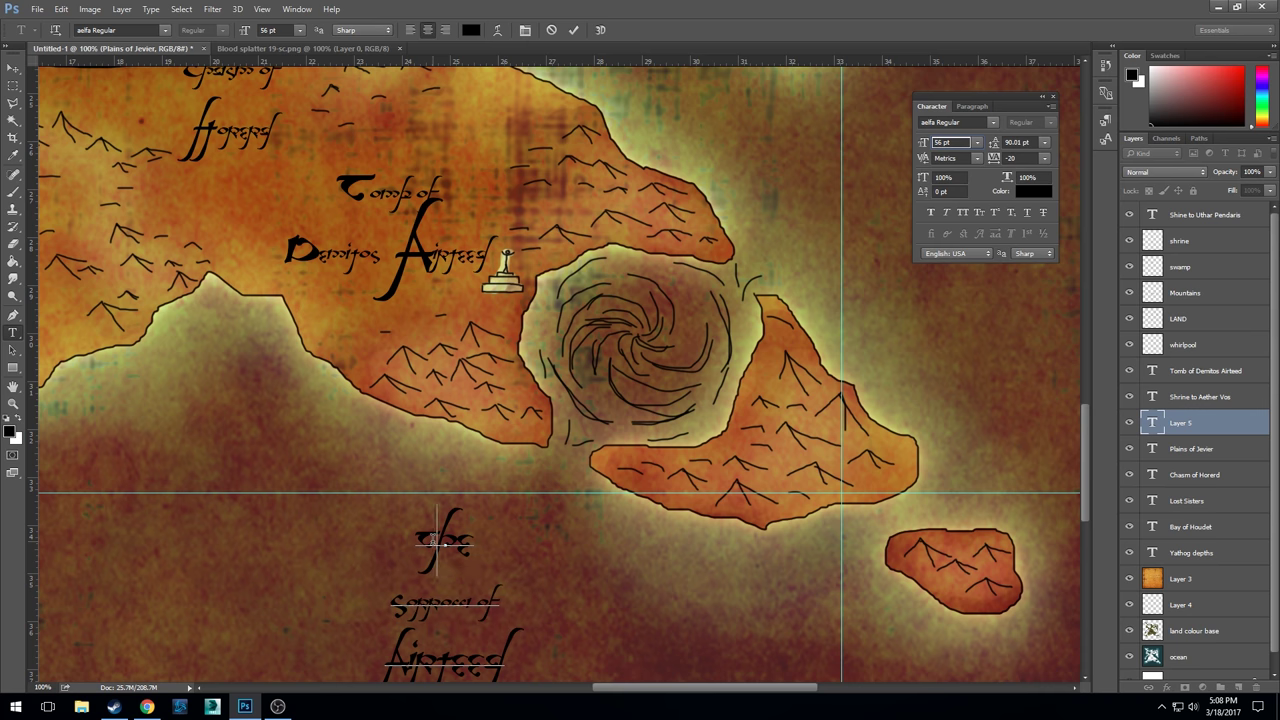
mouse_move(470, 540)
mouse_down()
mouse_move(430, 540)
mouse_move(448, 540)
mouse_up()
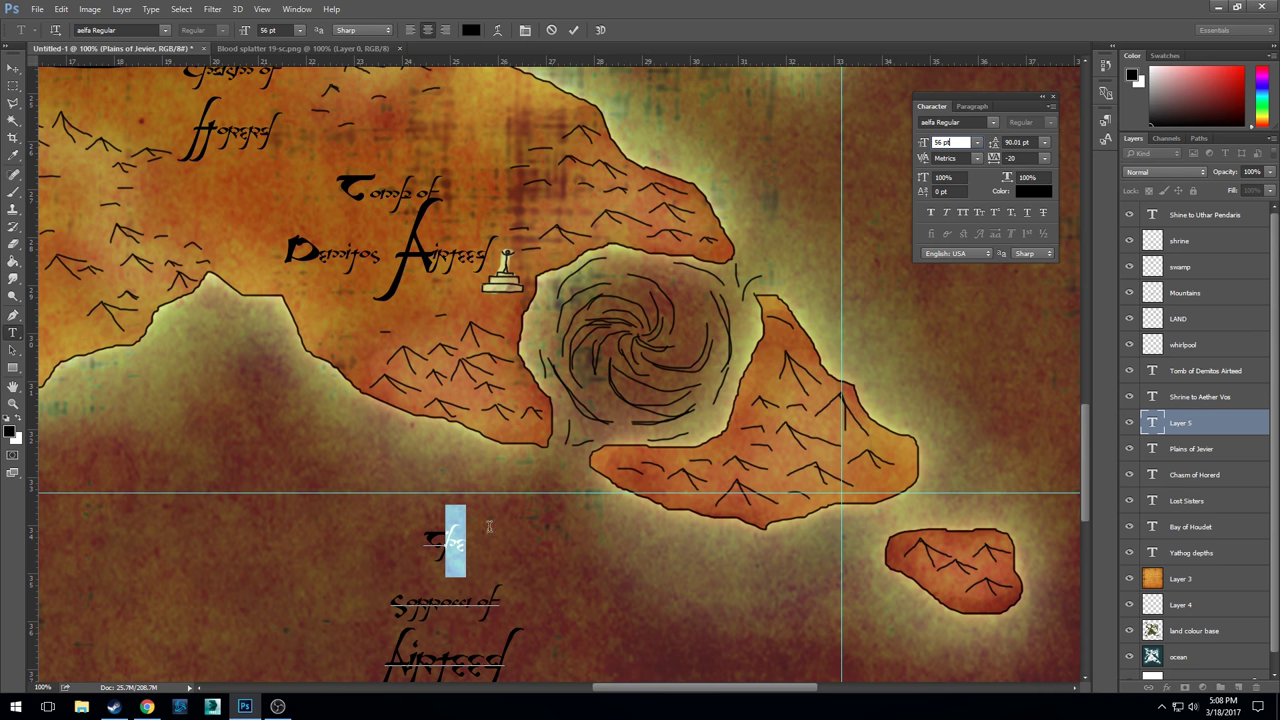
drag(406, 658, 506, 660)
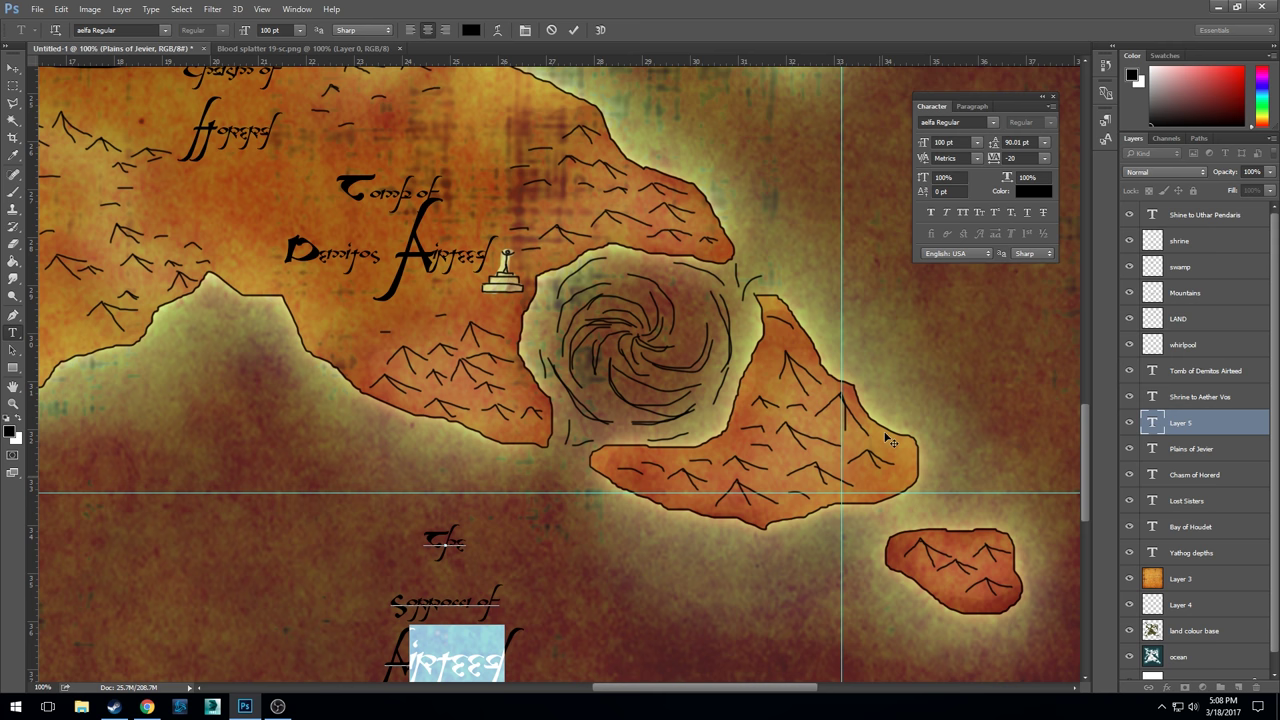
click(945, 142)
text(56)
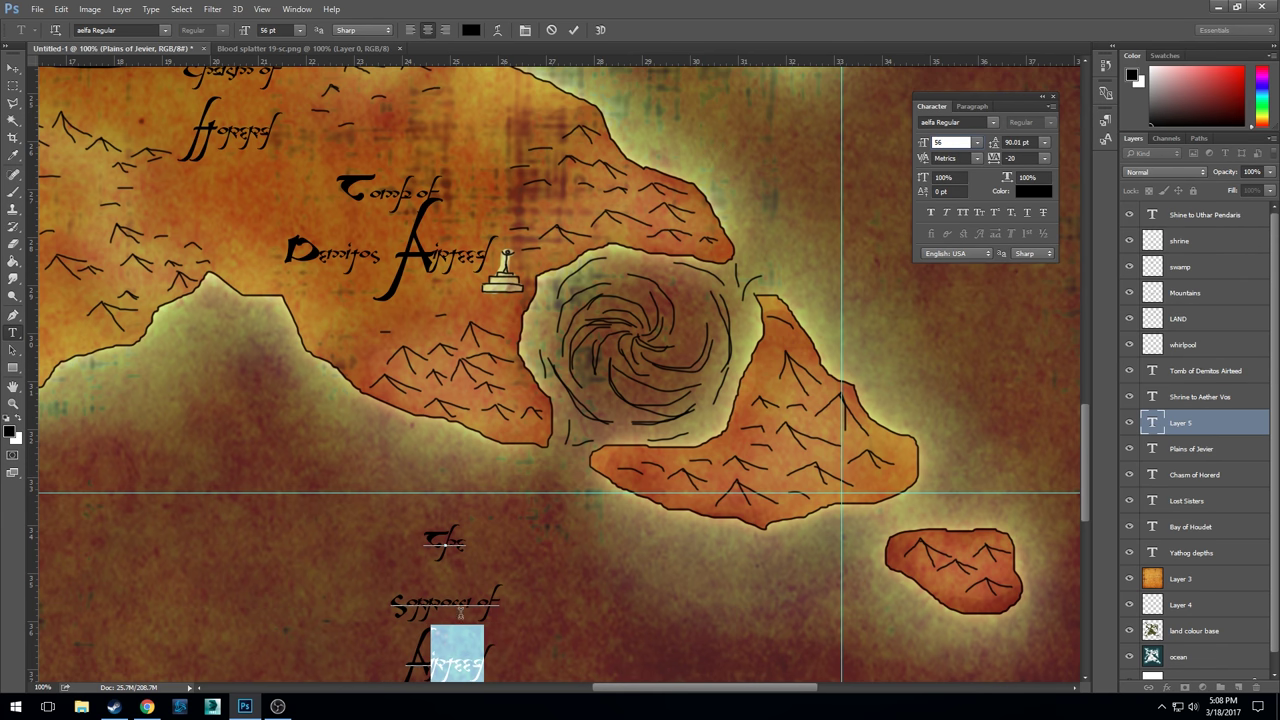
- Commit the label and move it above-right of the whirlpool
click(13, 67)
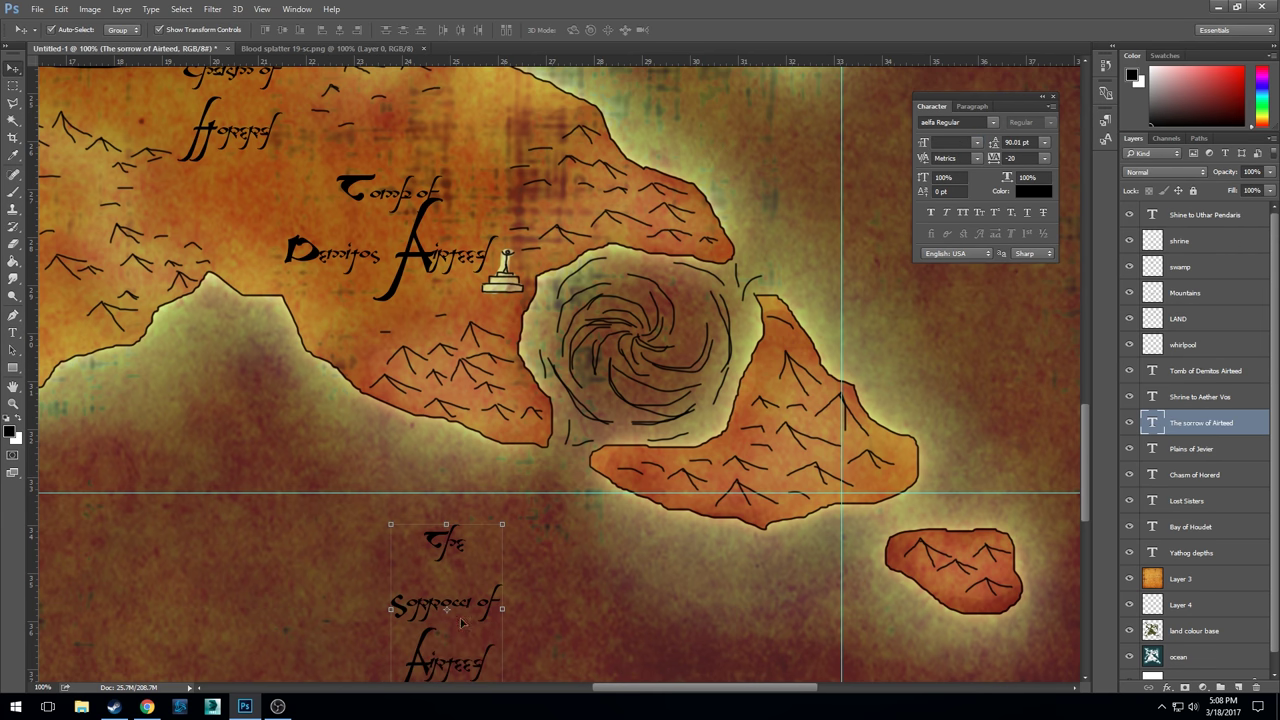
drag(466, 612, 835, 179)
click(916, 374)
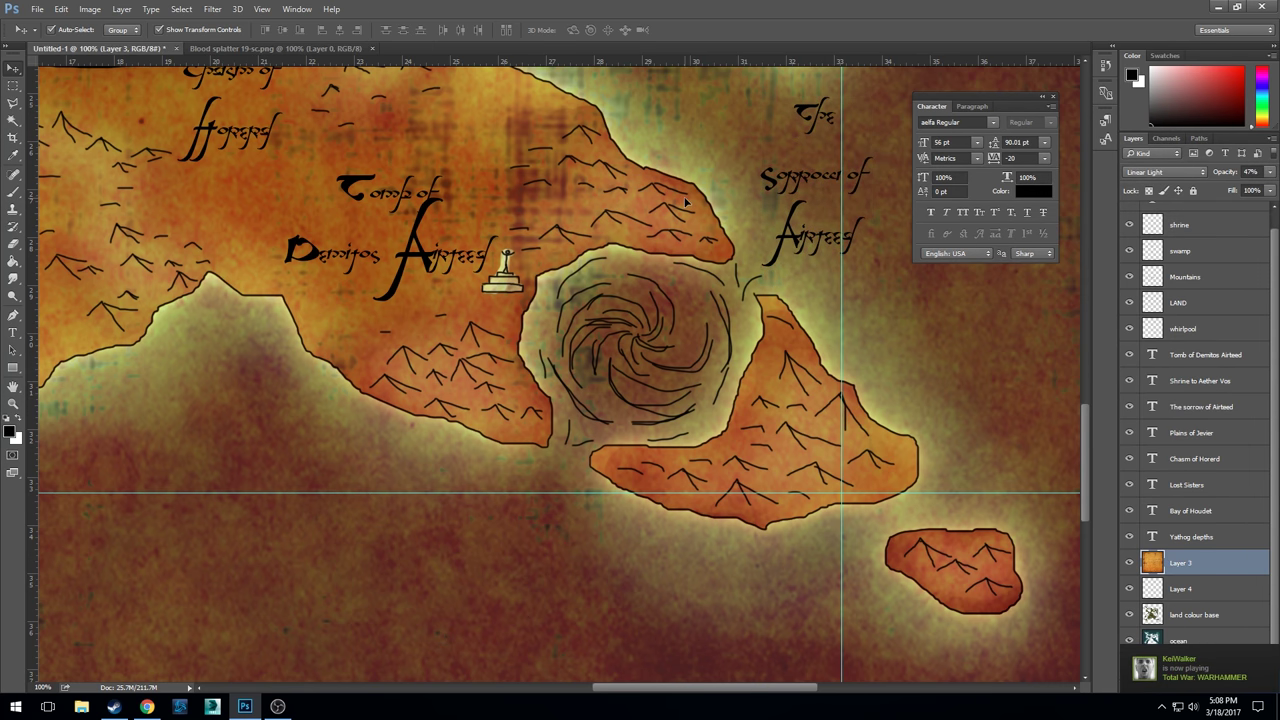
- Pan to the map's top, start a new text label there, and zoom to 100%
scroll(552, 325, down, 3)
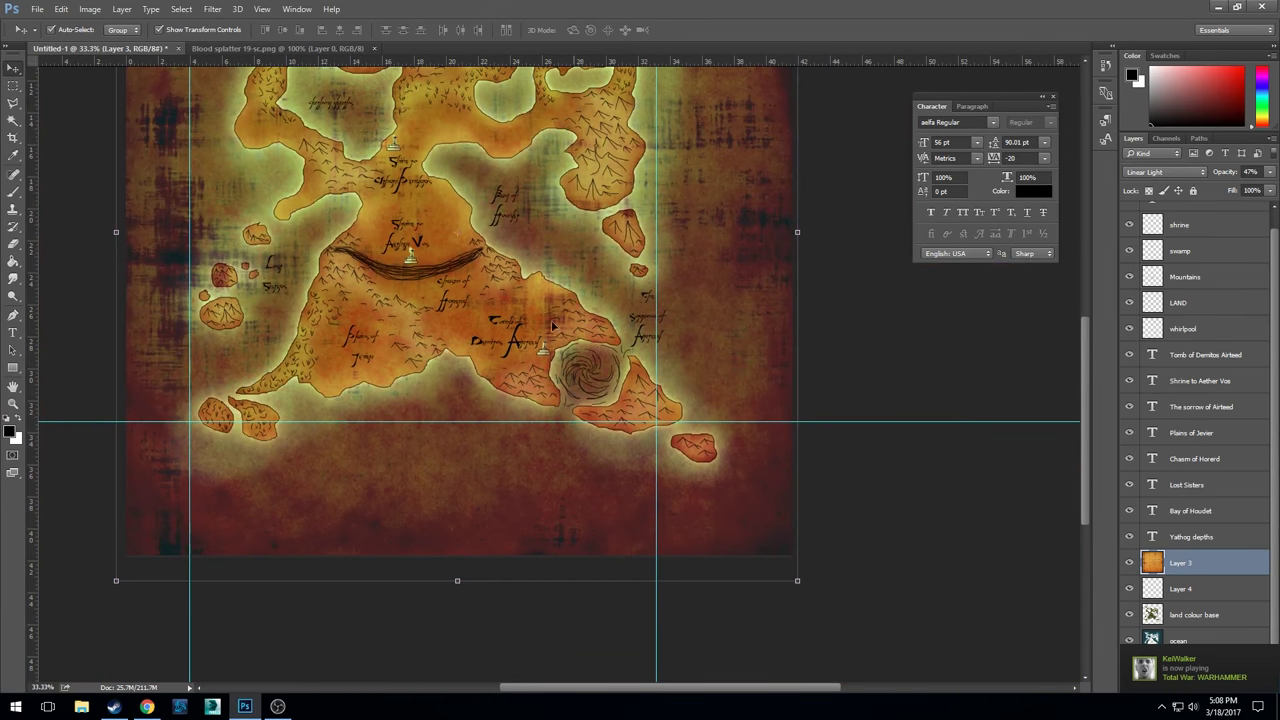
drag(479, 232, 452, 410)
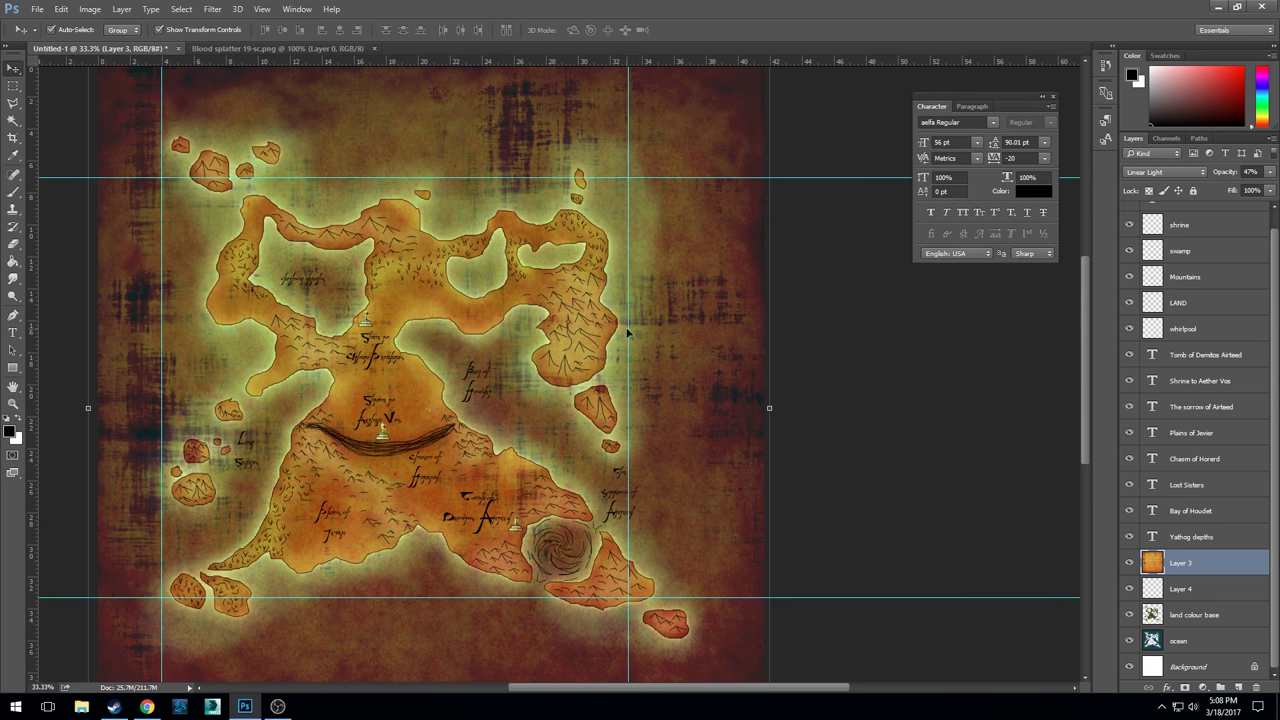
click(13, 332)
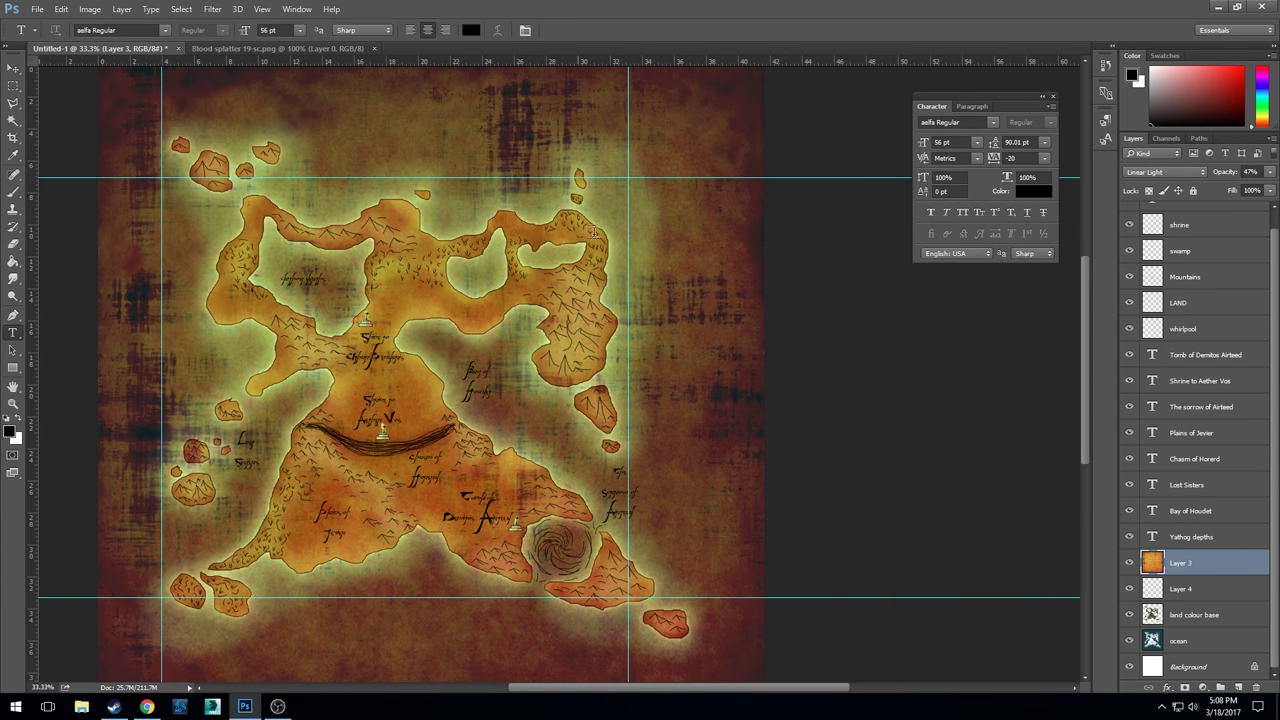
click(551, 107)
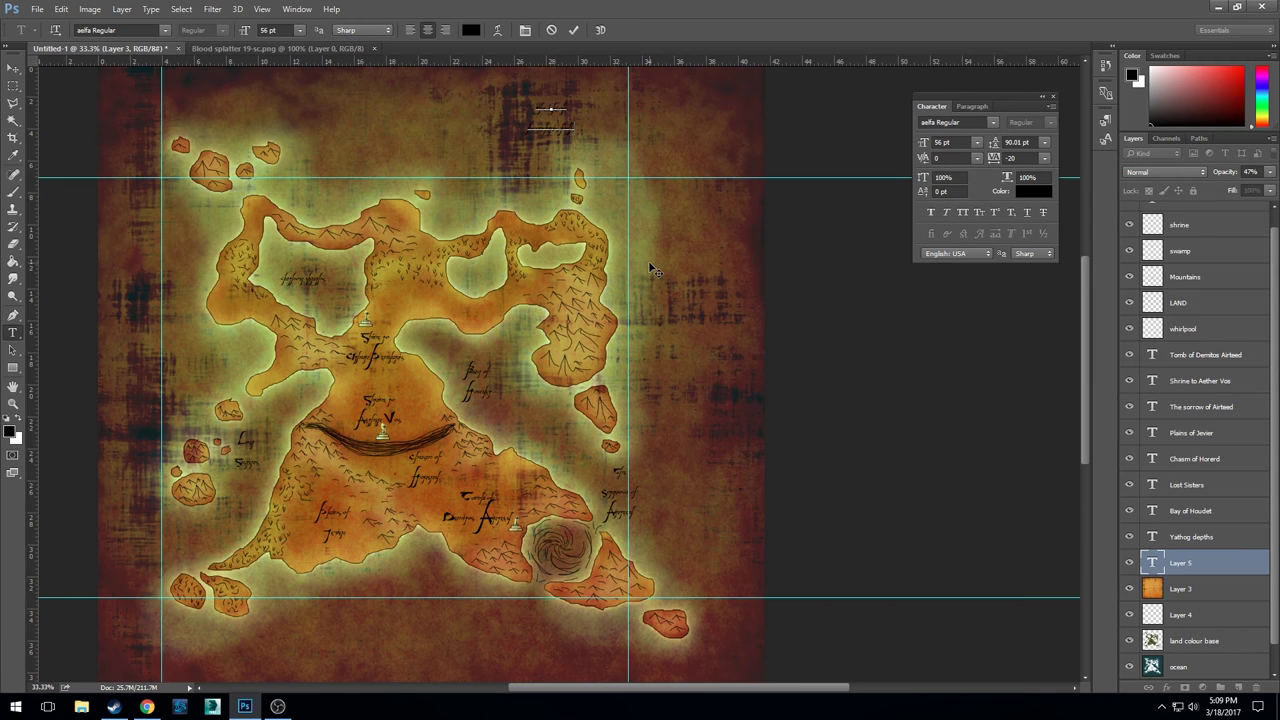
key(ctrl+plus)
key(ctrl+plus)
key(ctrl+plus)
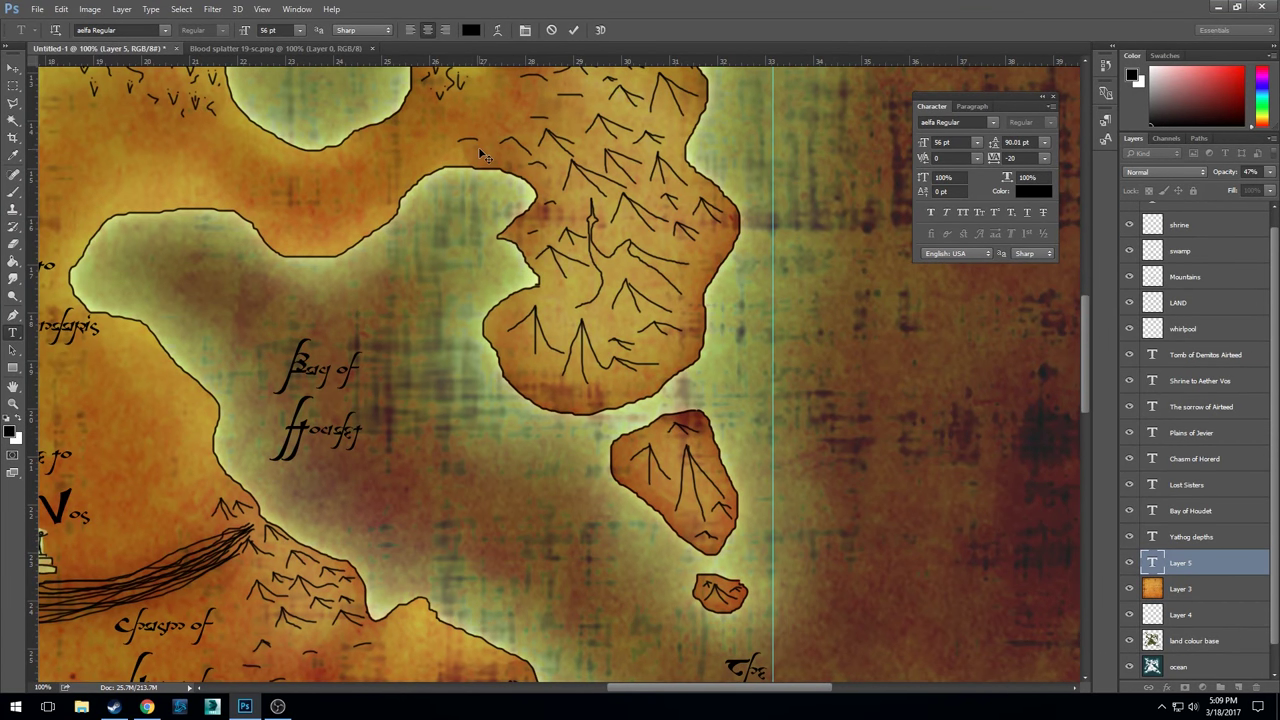
- Commit the label text and move the two-line label higher above the coast
click(575, 29)
drag(486, 180, 478, 110)
drag(500, 376, 570, 378)
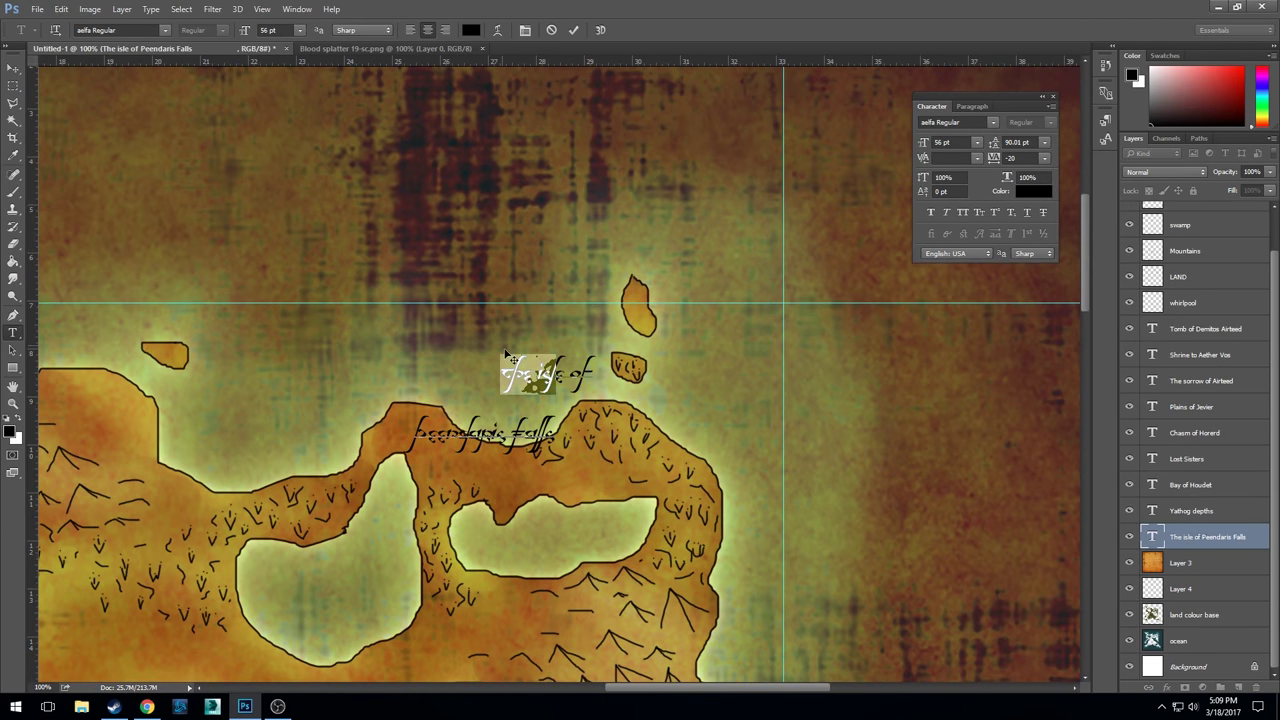
click(523, 376)
click(13, 67)
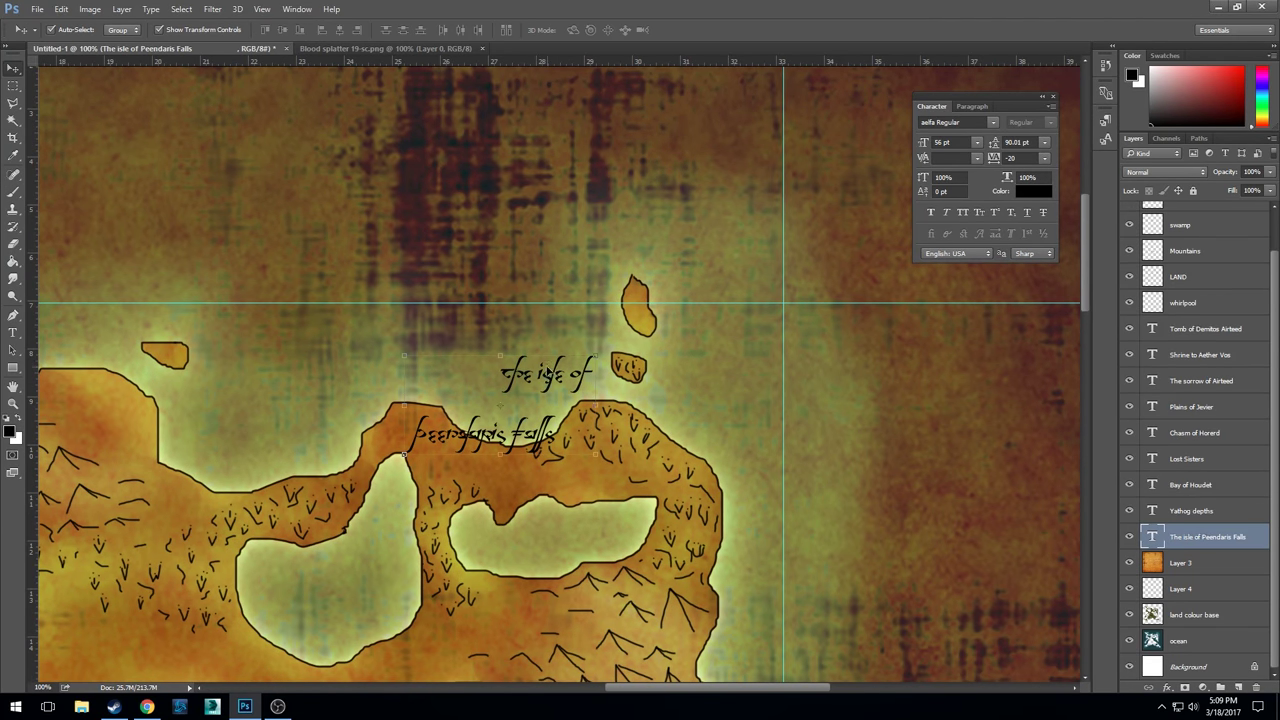
drag(549, 386, 479, 141)
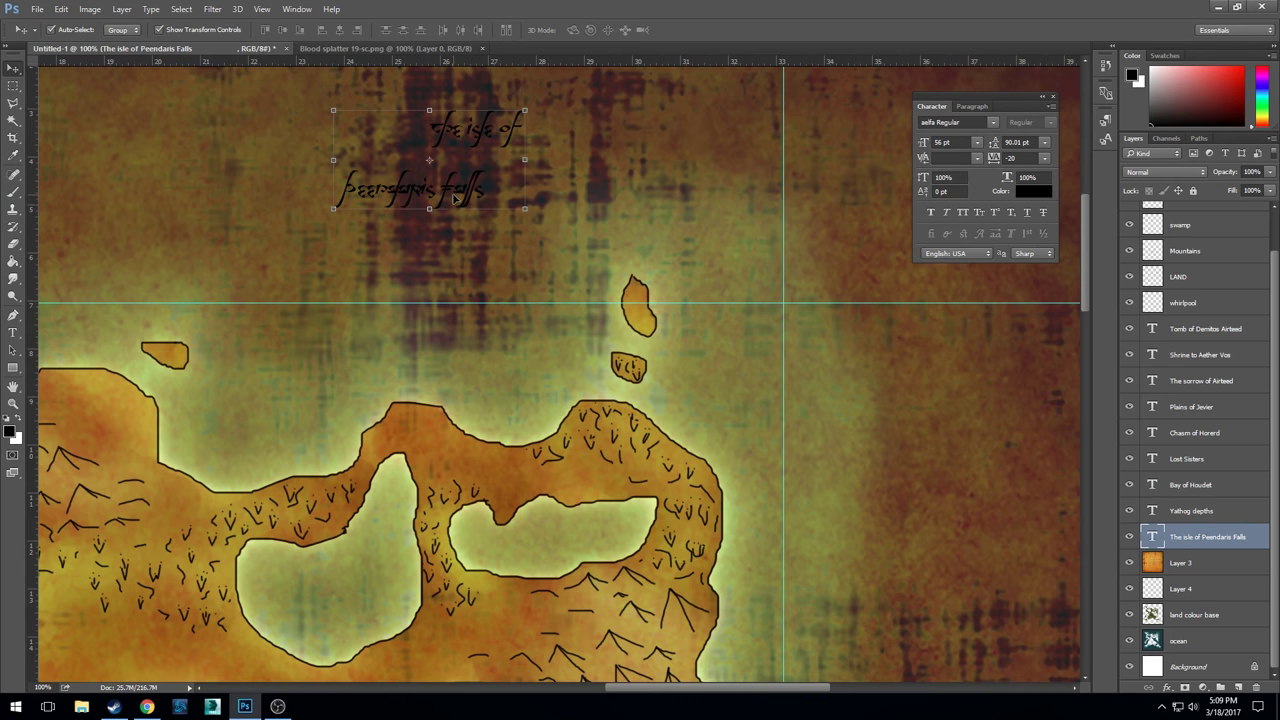
- Replace the Peendaris Falls line with newly typed text split over two lines
click(13, 332)
drag(490, 191, 253, 191)
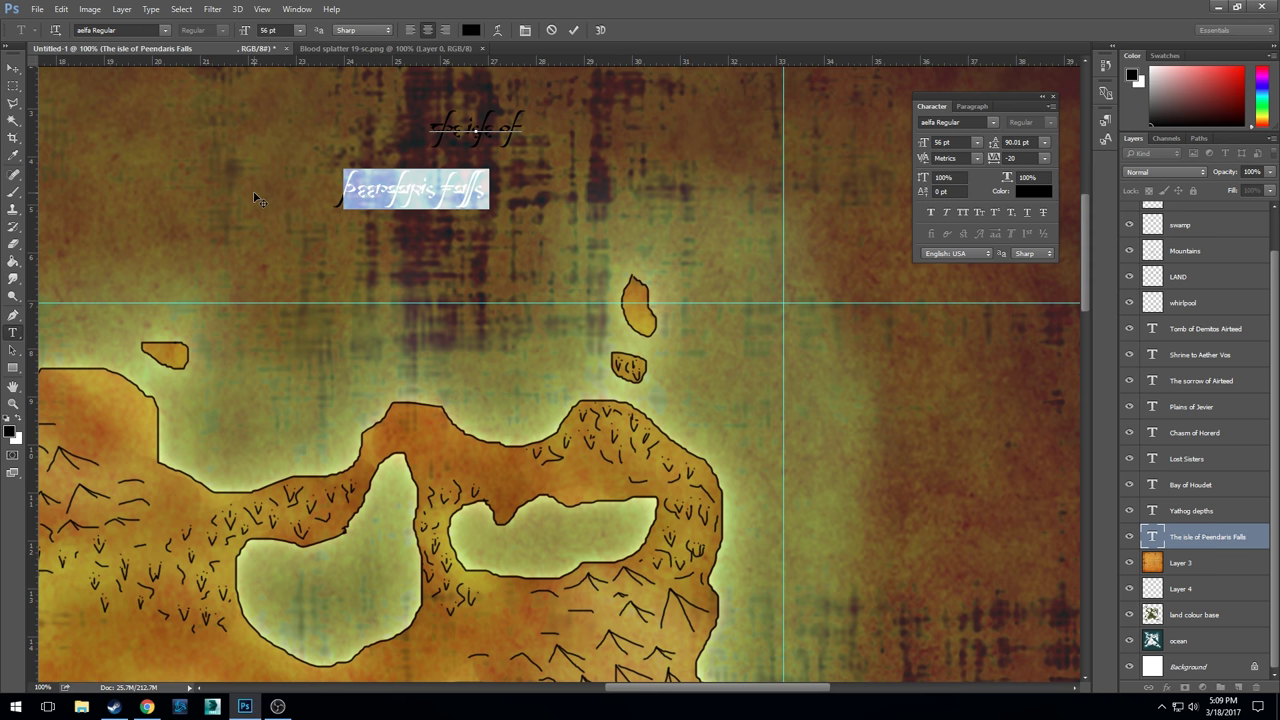
text(P)
key(Return)
text(eendar)
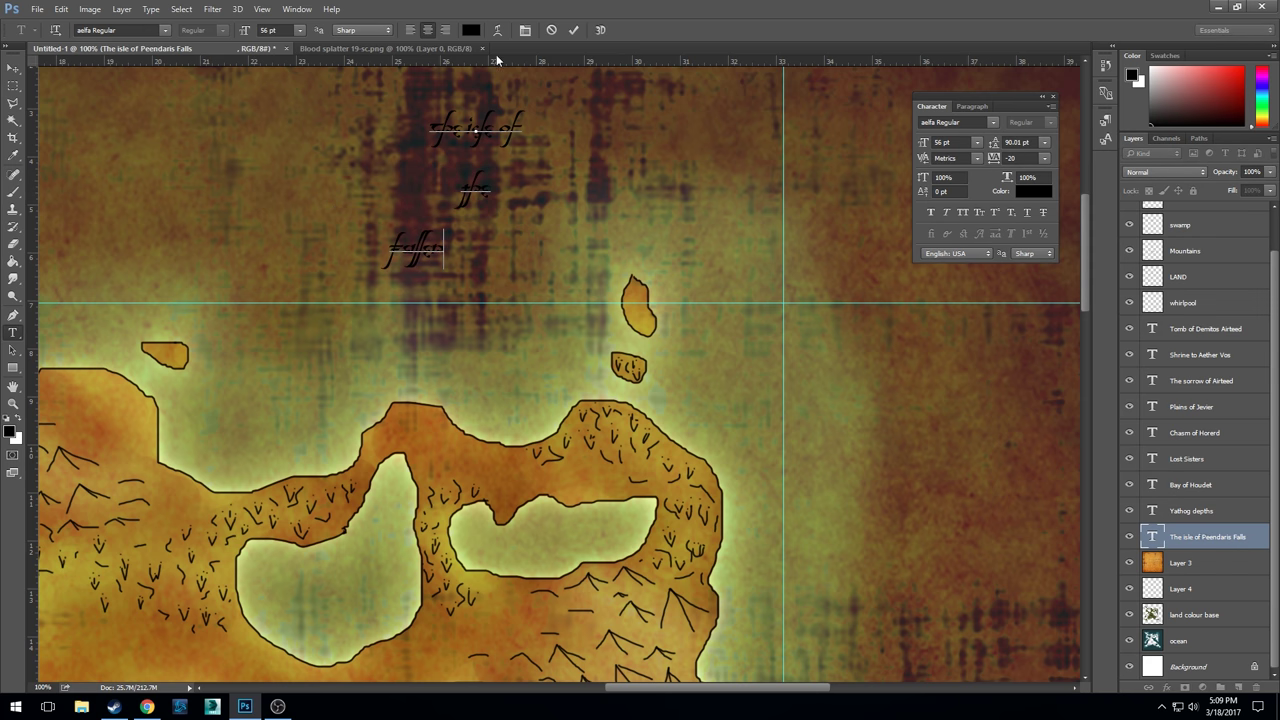
click(573, 30)
- Delete the trailing characters after 'Fallen' and enlarge the whole label to 139 pt
click(475, 186)
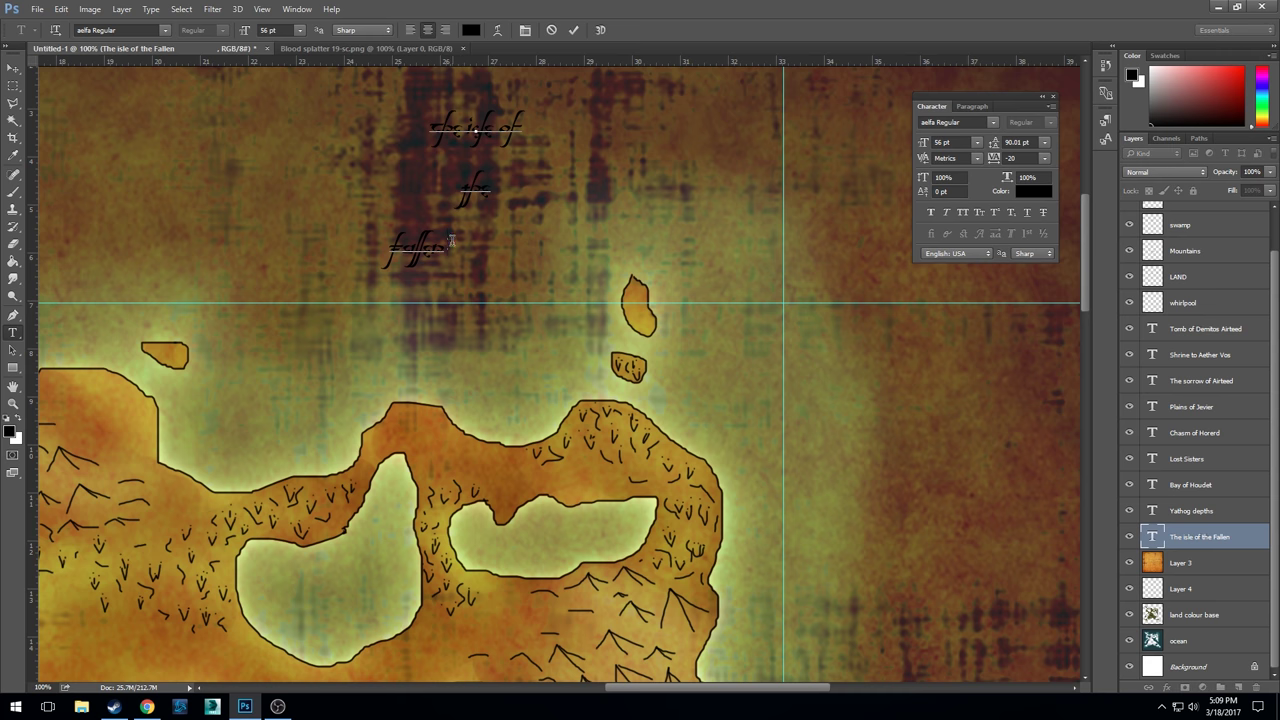
double_click(450, 244)
drag(450, 248, 774, 302)
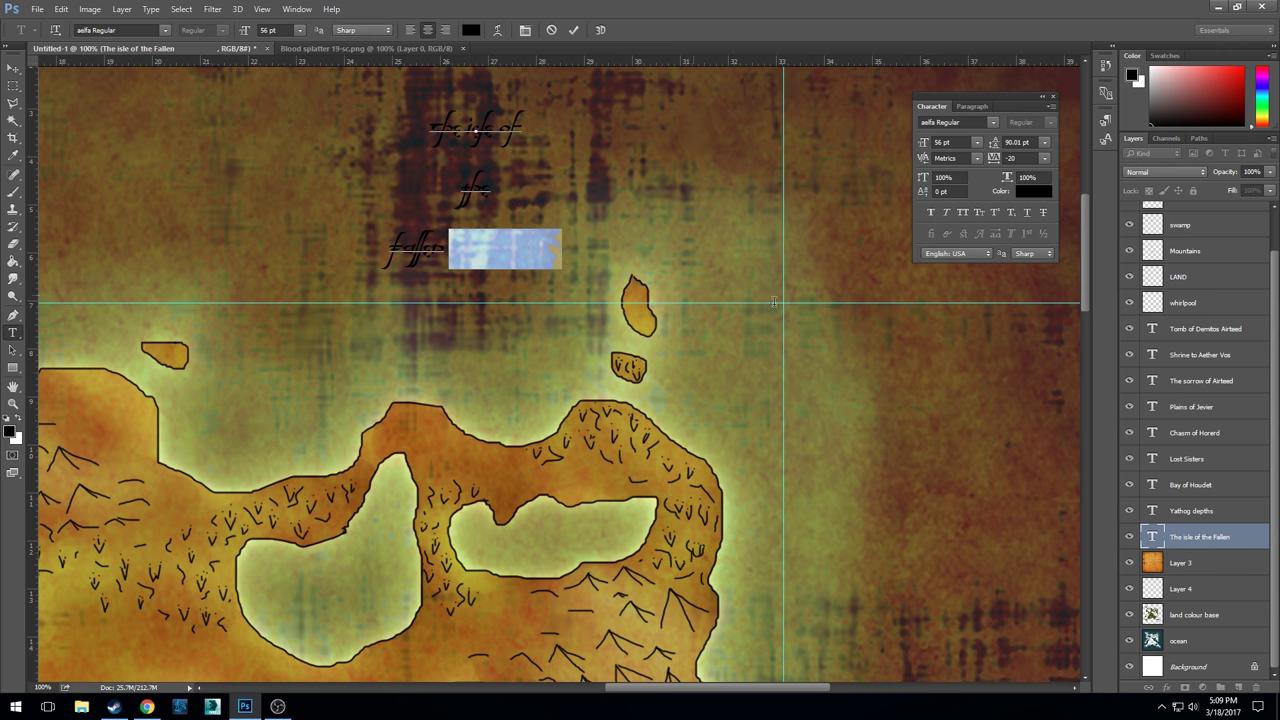
key(BackSpace)
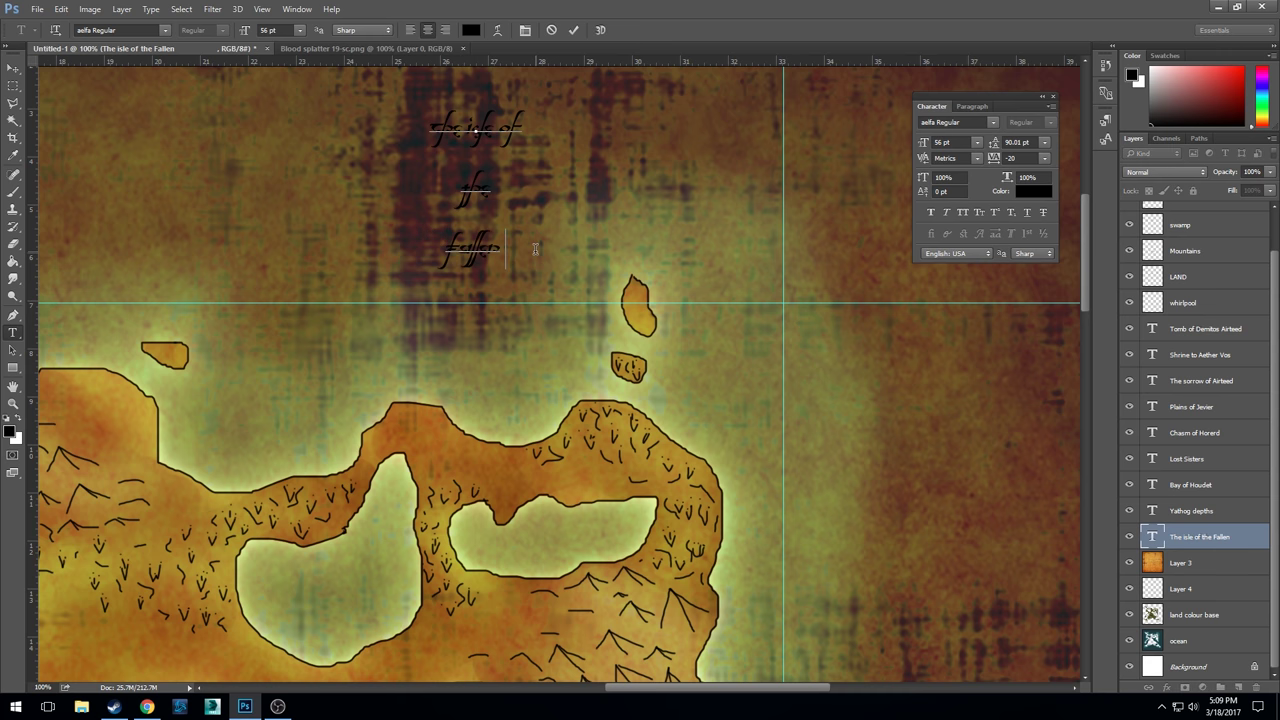
key(BackSpace)
key(ctrl+a)
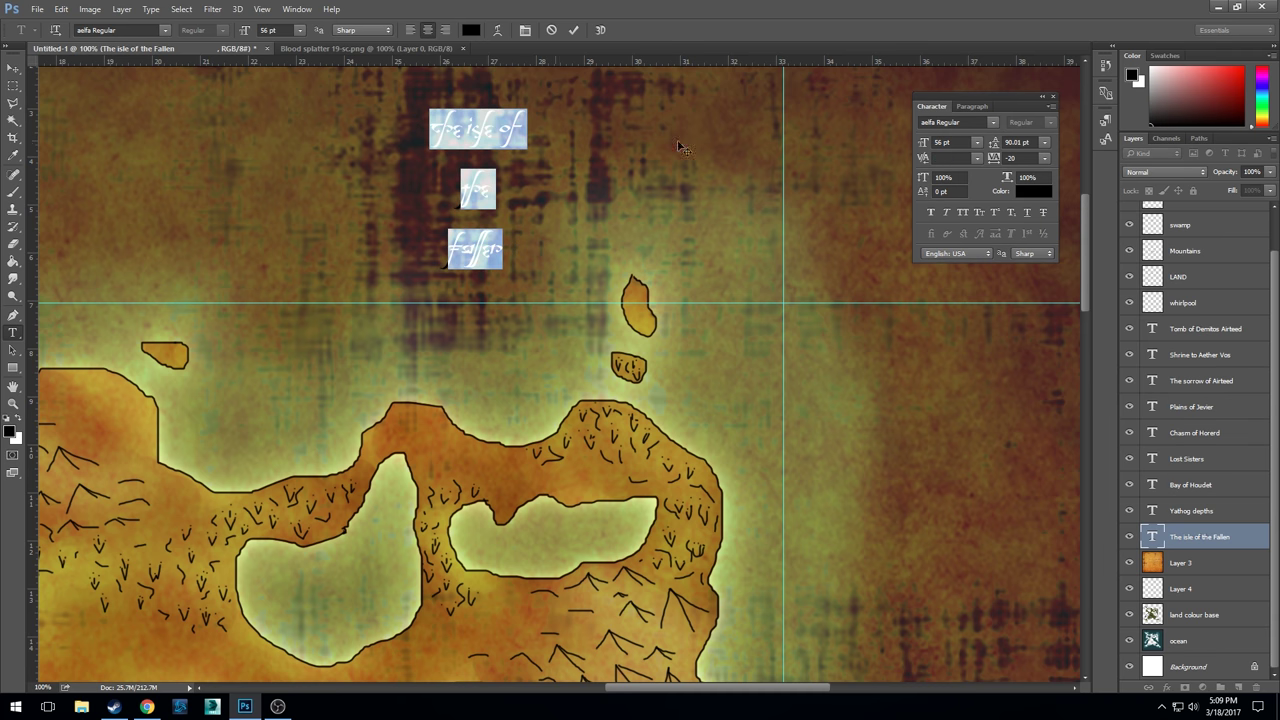
drag(927, 143, 1020, 144)
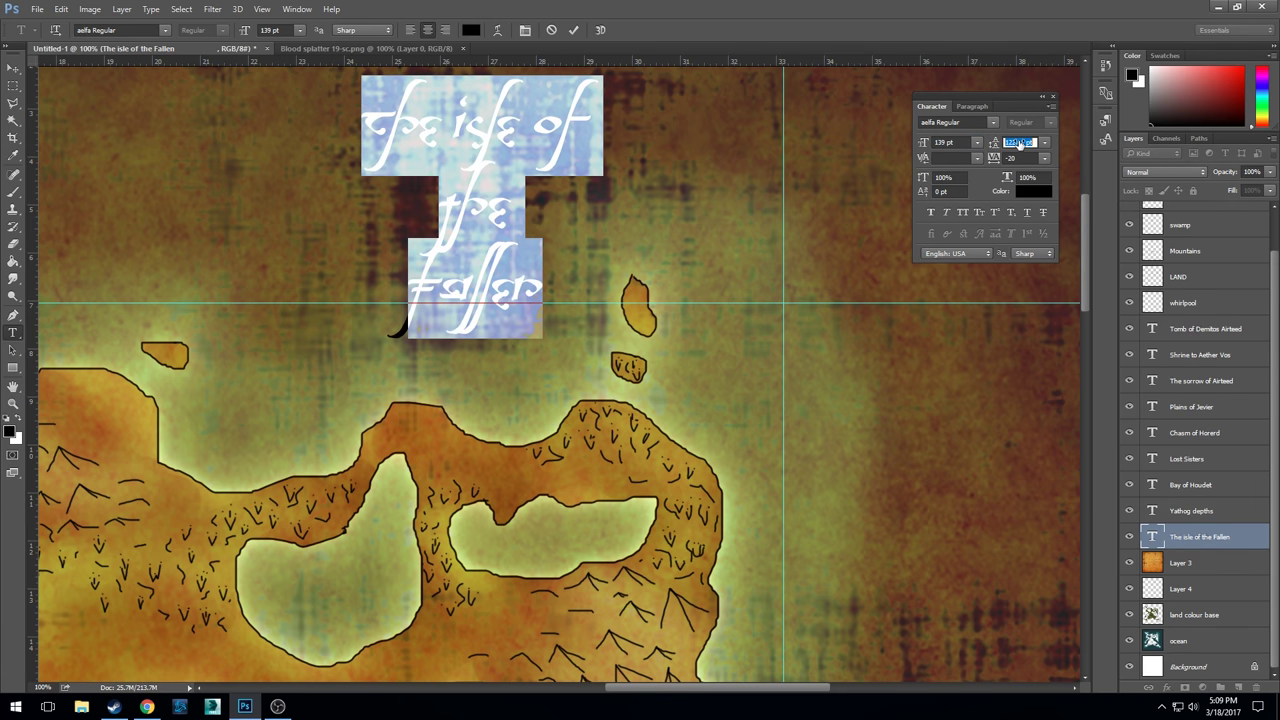
click(516, 216)
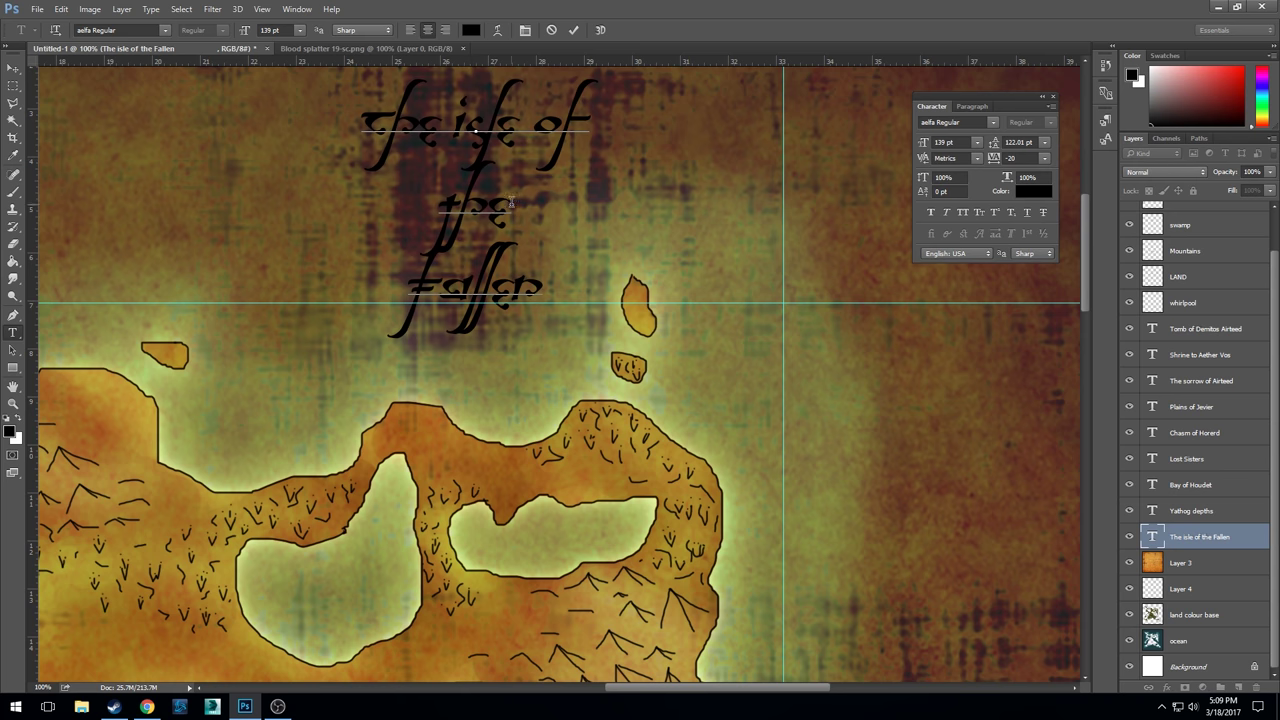
- Join 'the' onto the first line and enlarge 'Fallen' on its own line
click(442, 203)
key(BackSpace)
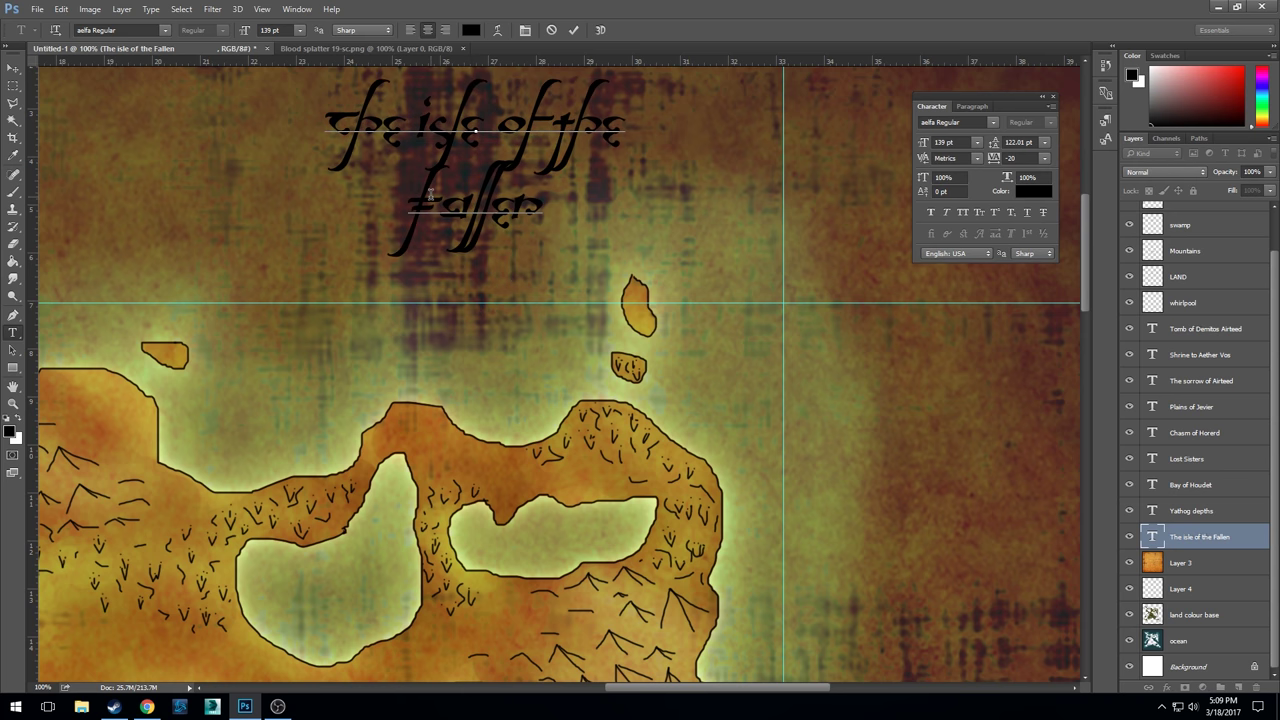
double_click(431, 196)
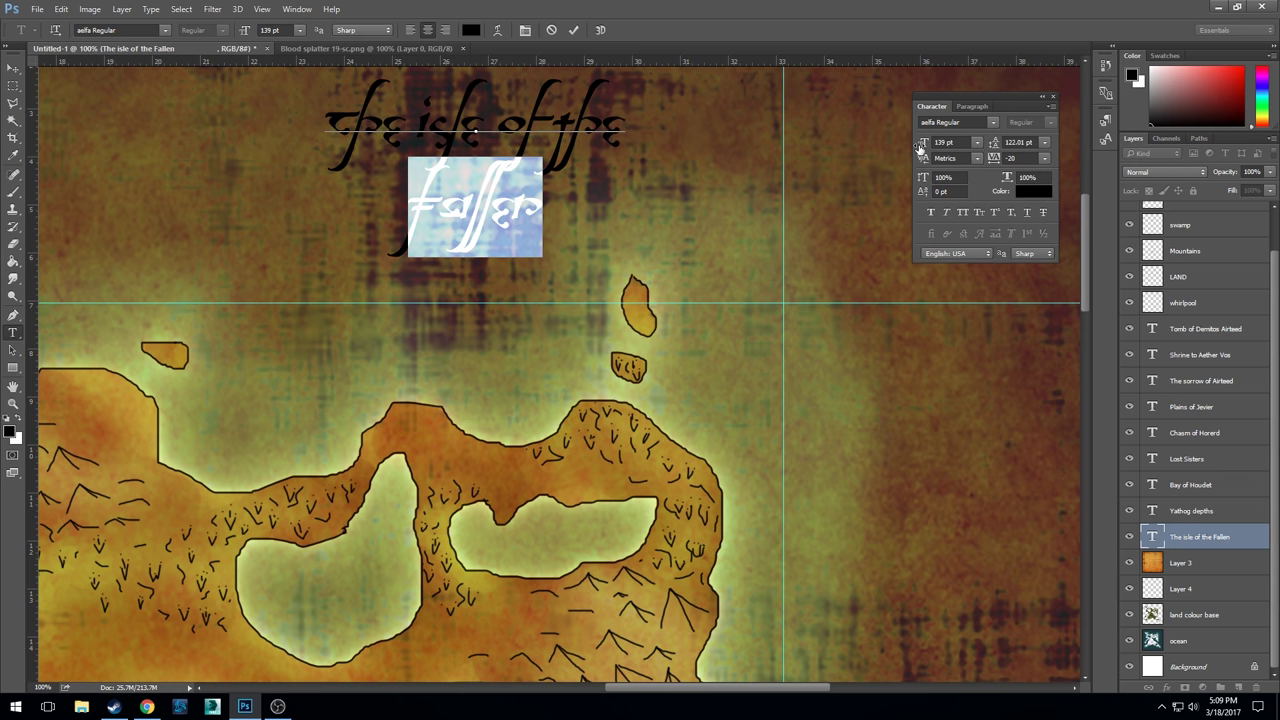
drag(920, 148, 1046, 147)
click(360, 106)
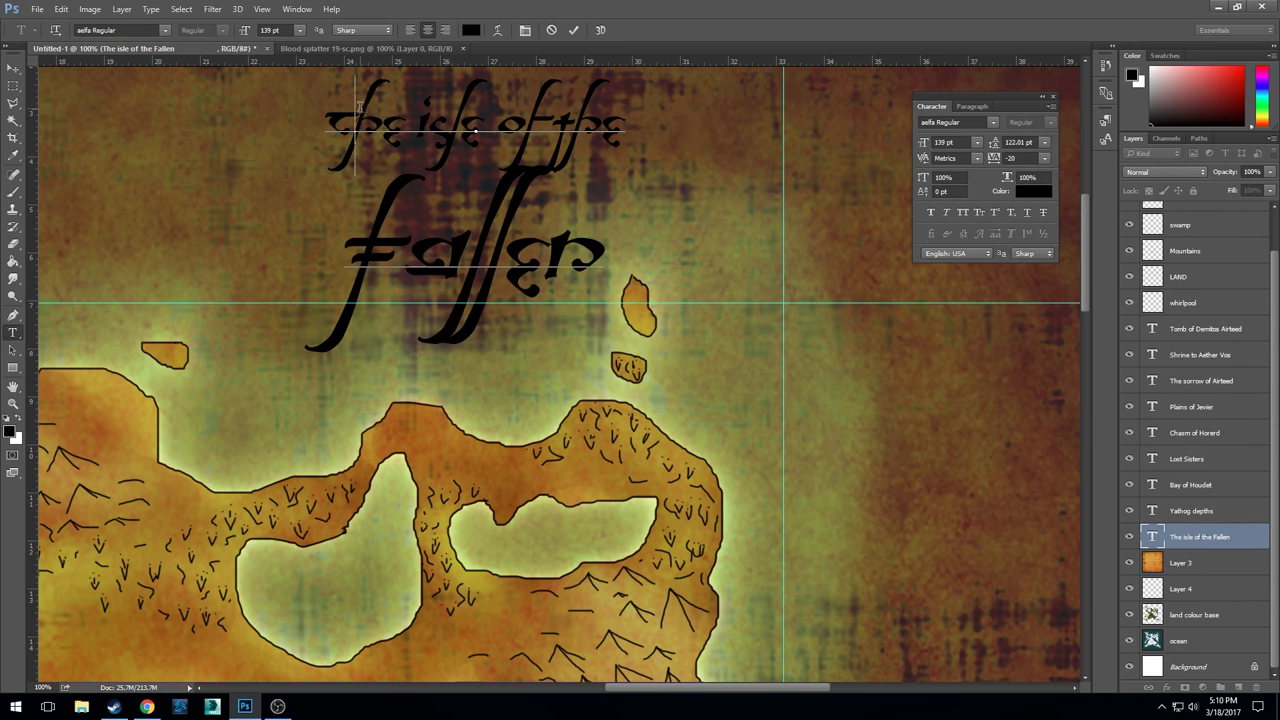
- Zoom out to 33.3% and drag the title to the parchment's top-right corner
click(12, 69)
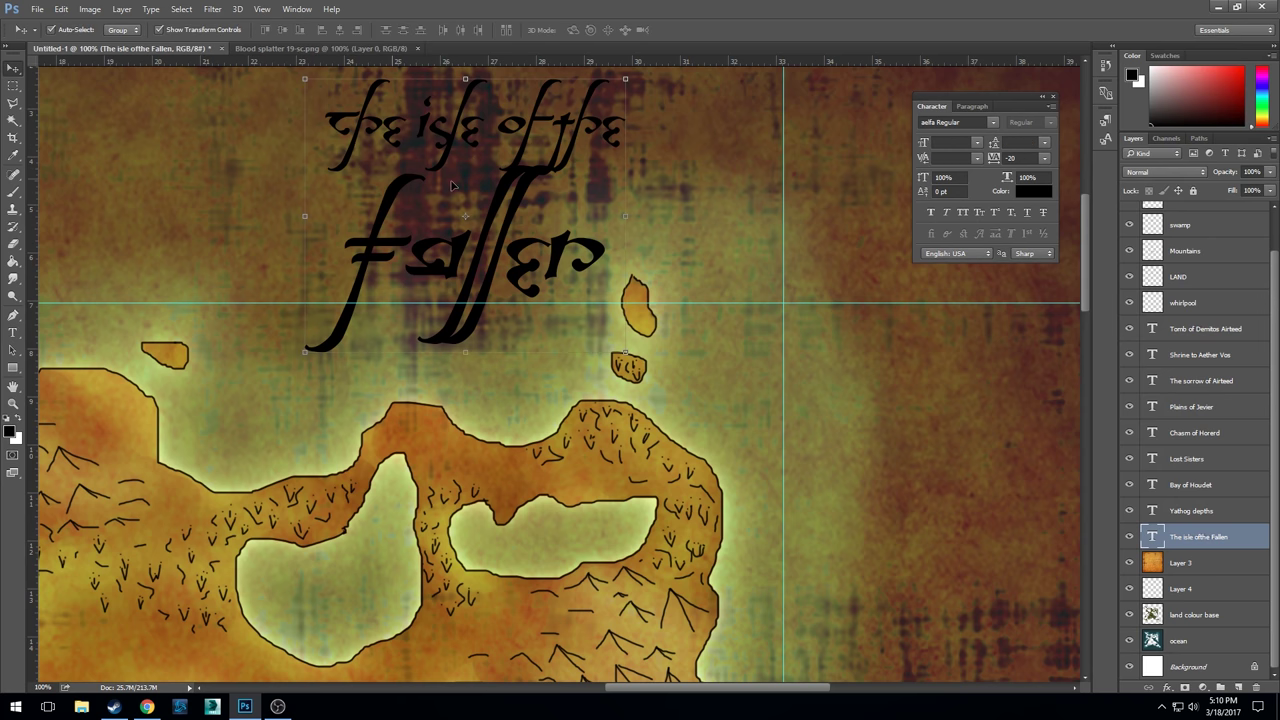
key(ctrl+minus)
key(ctrl+minus)
key(ctrl+minus)
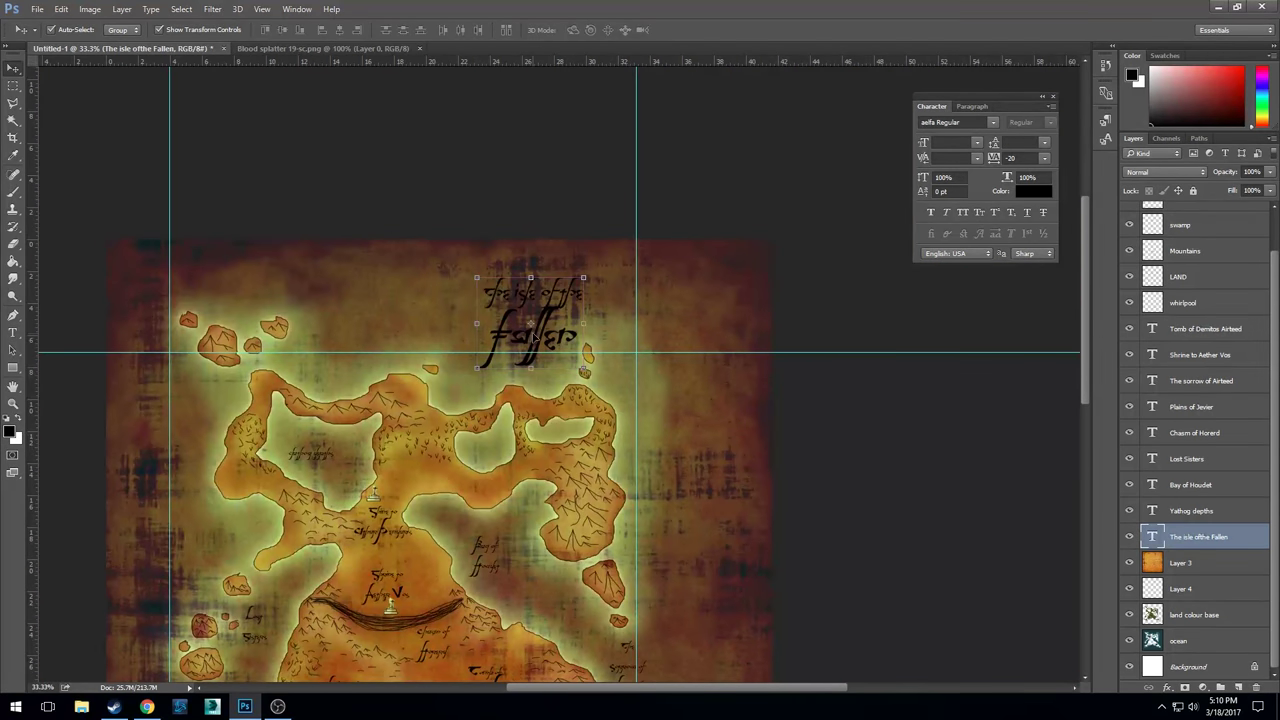
click(533, 338)
drag(533, 338, 676, 323)
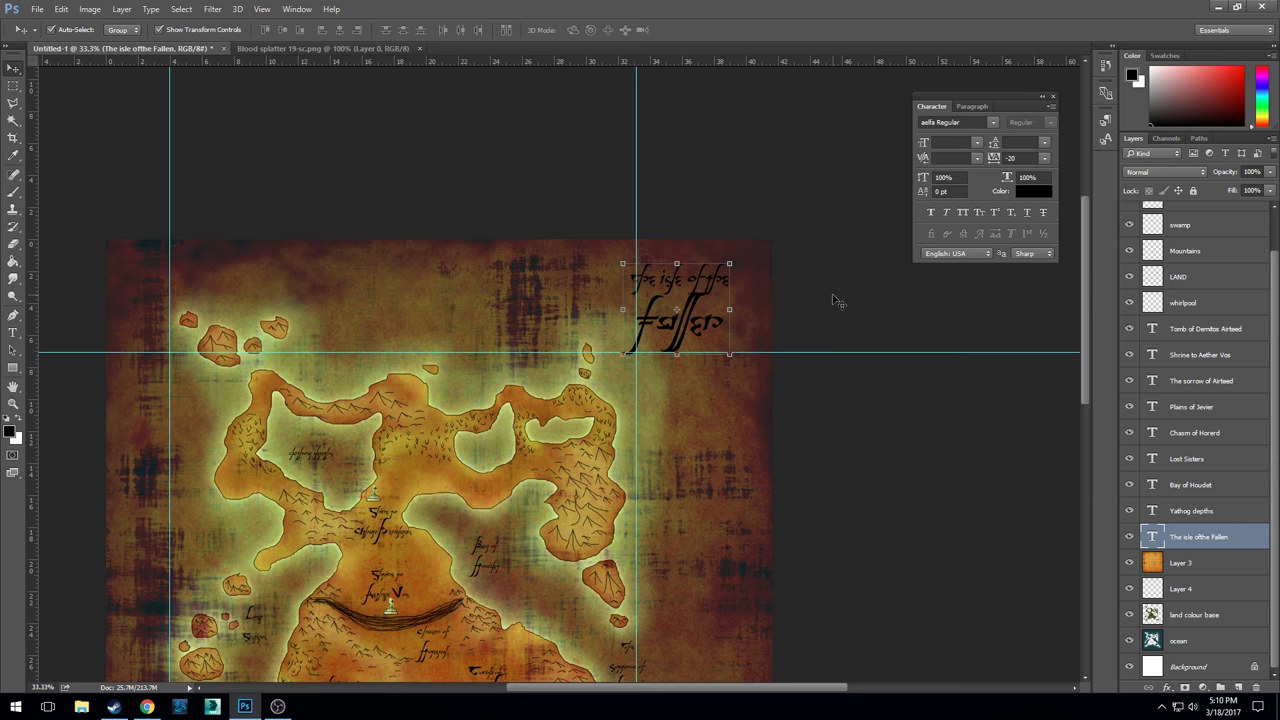
click(836, 301)
click(13, 332)
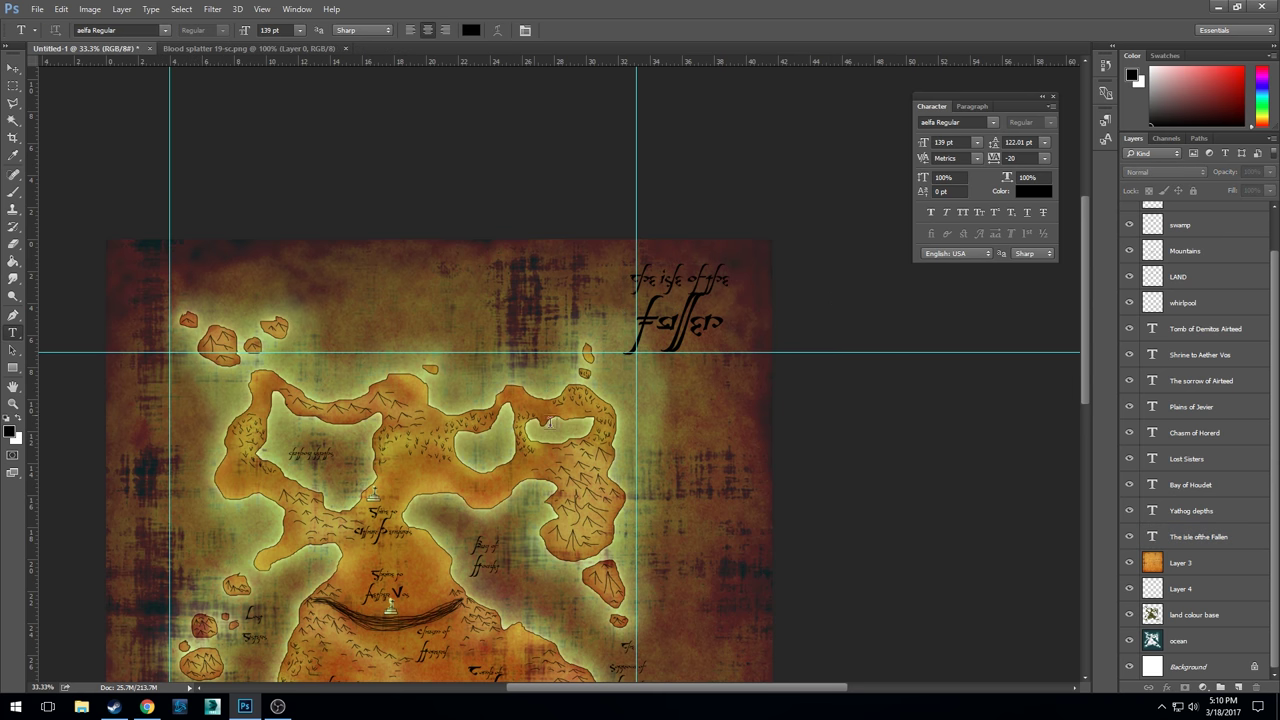
scroll(486, 500, down, 10)
scroll(486, 500, left, 3)
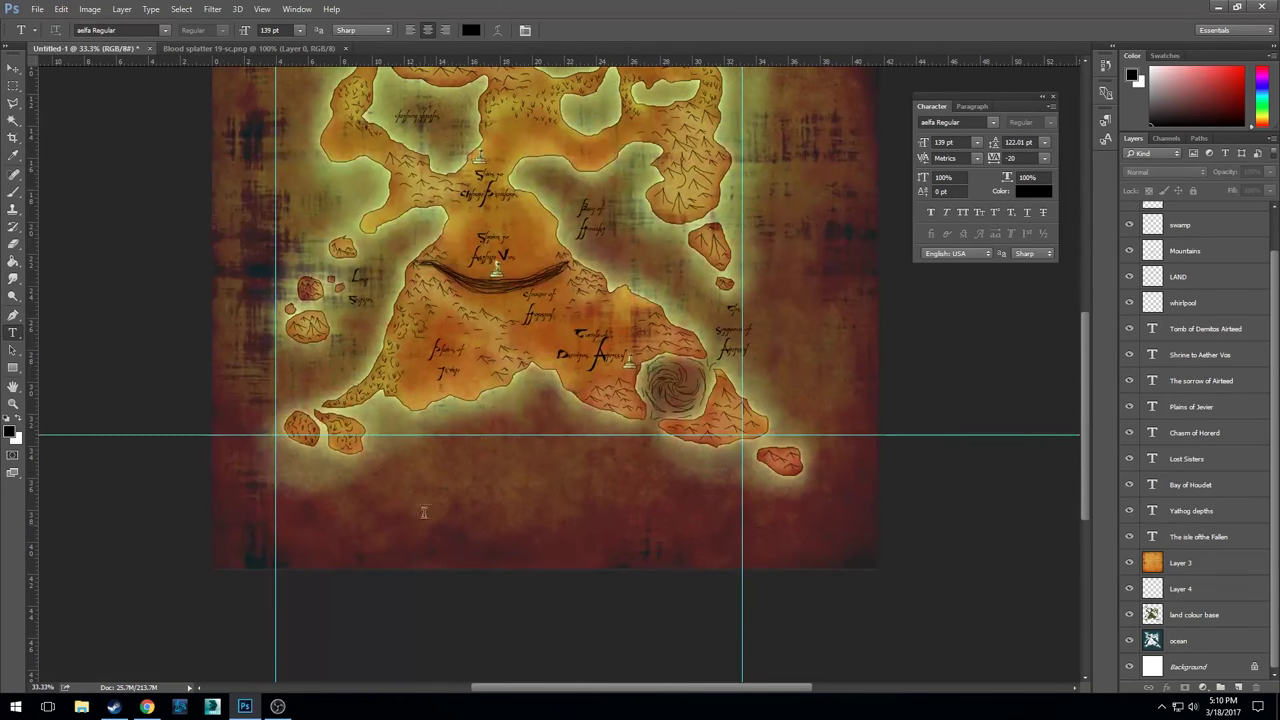
- Type a 'J' below the islands and nudge the N marker slightly higher
click(382, 519)
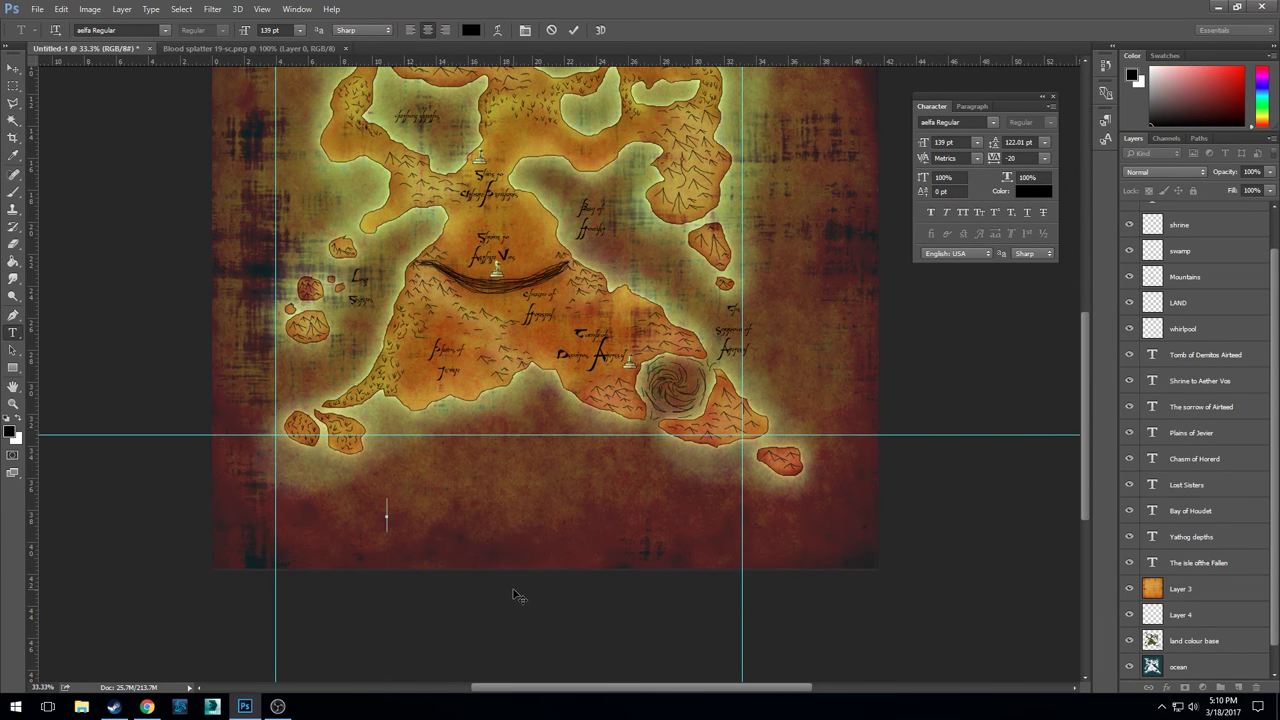
text(J)
click(13, 68)
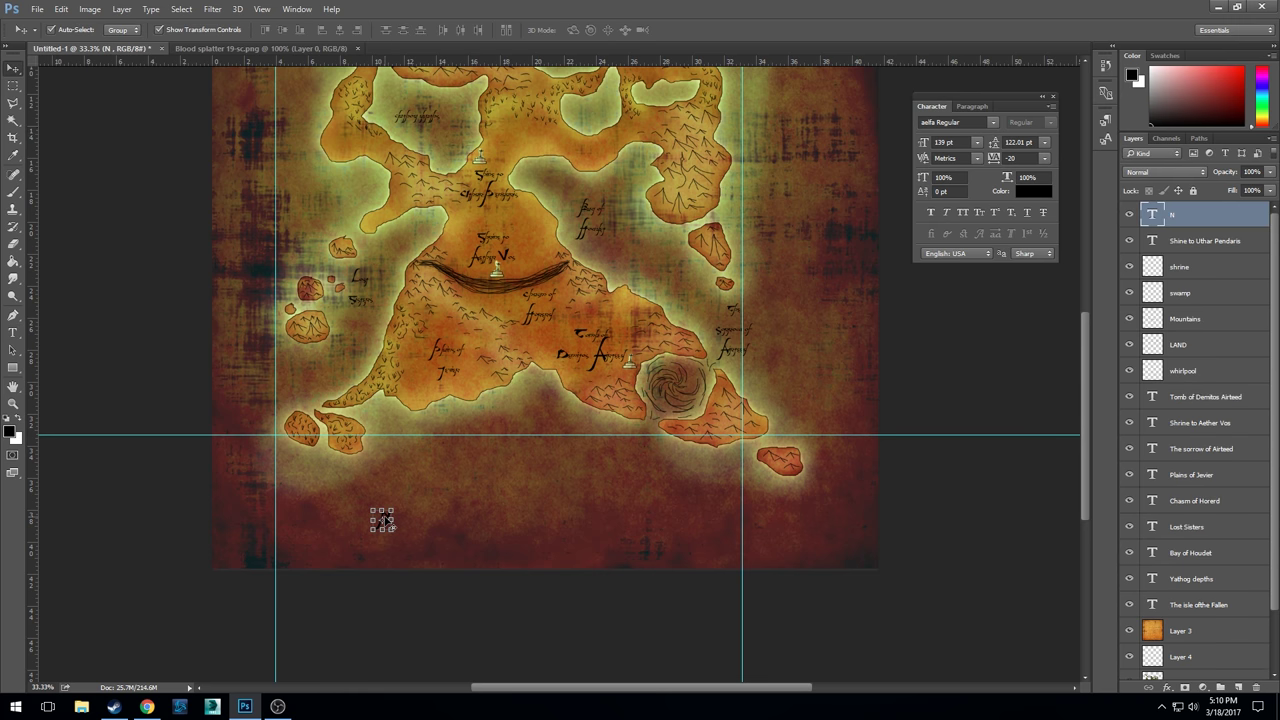
key(ctrl+plus)
click(390, 608)
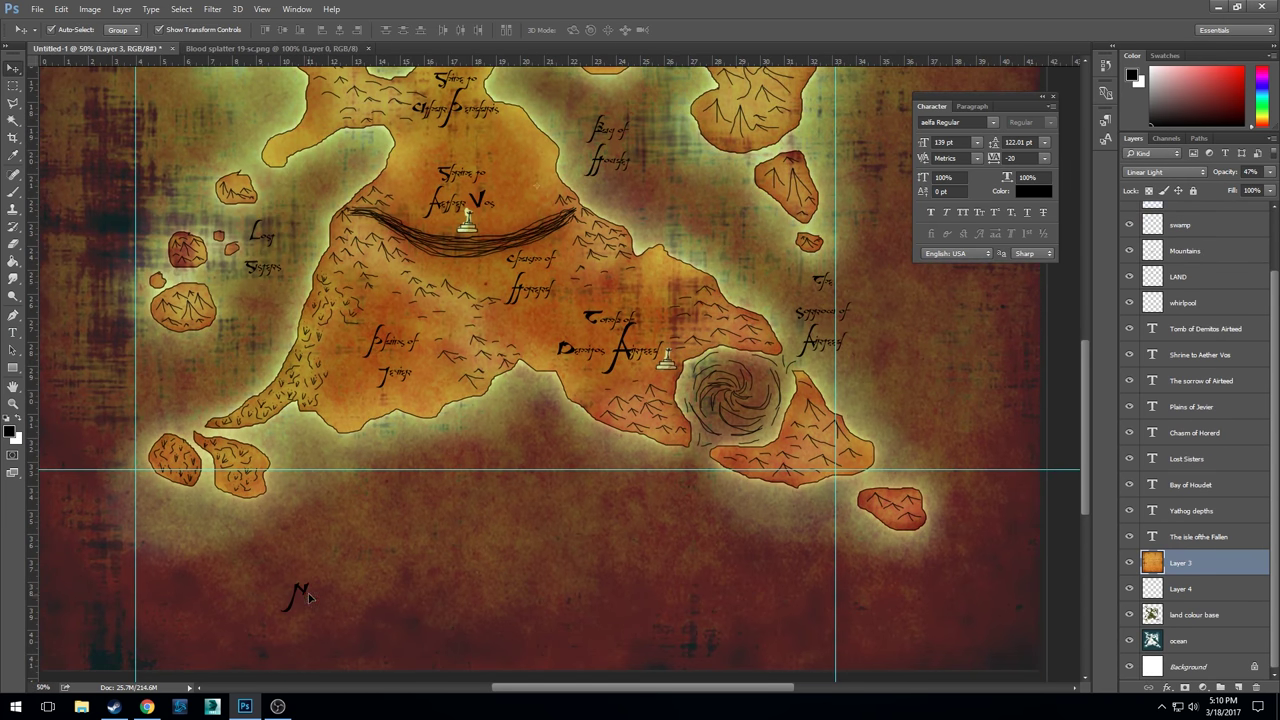
drag(309, 597, 523, 574)
- Move the N compass label up to the top edge of the map
key(ctrl+minus)
key(ctrl+minus)
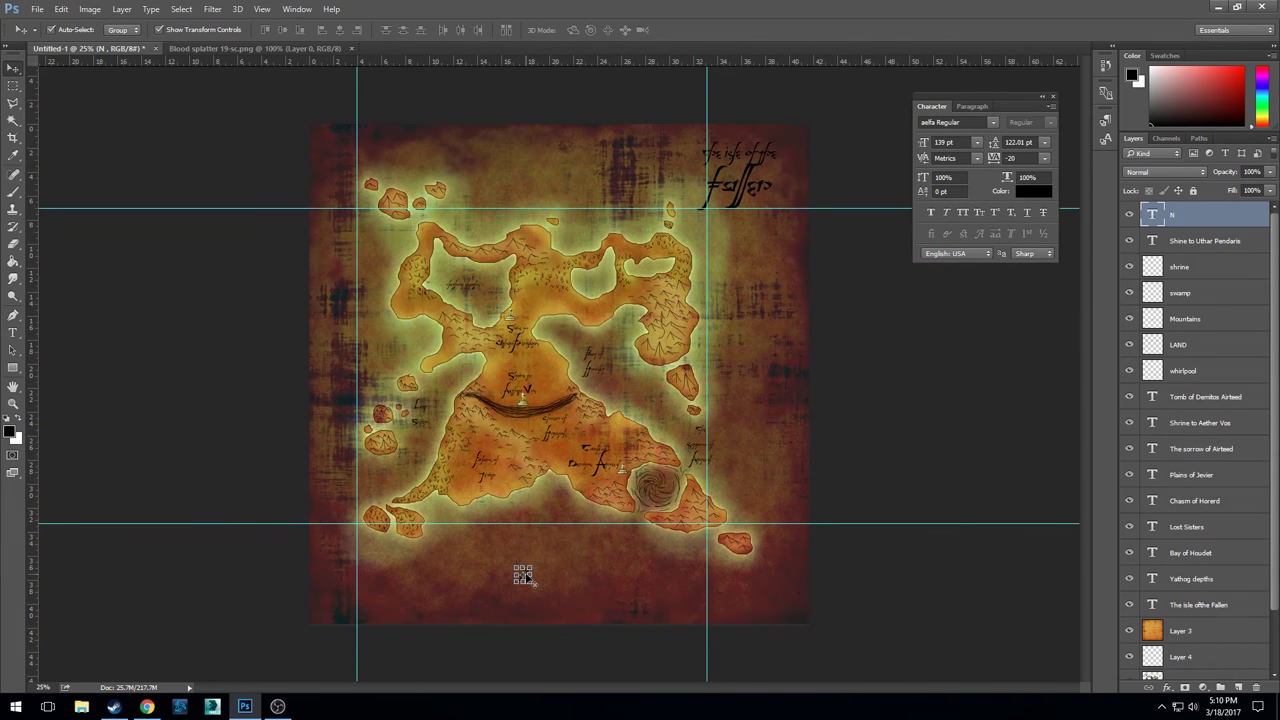
key(ctrl+plus)
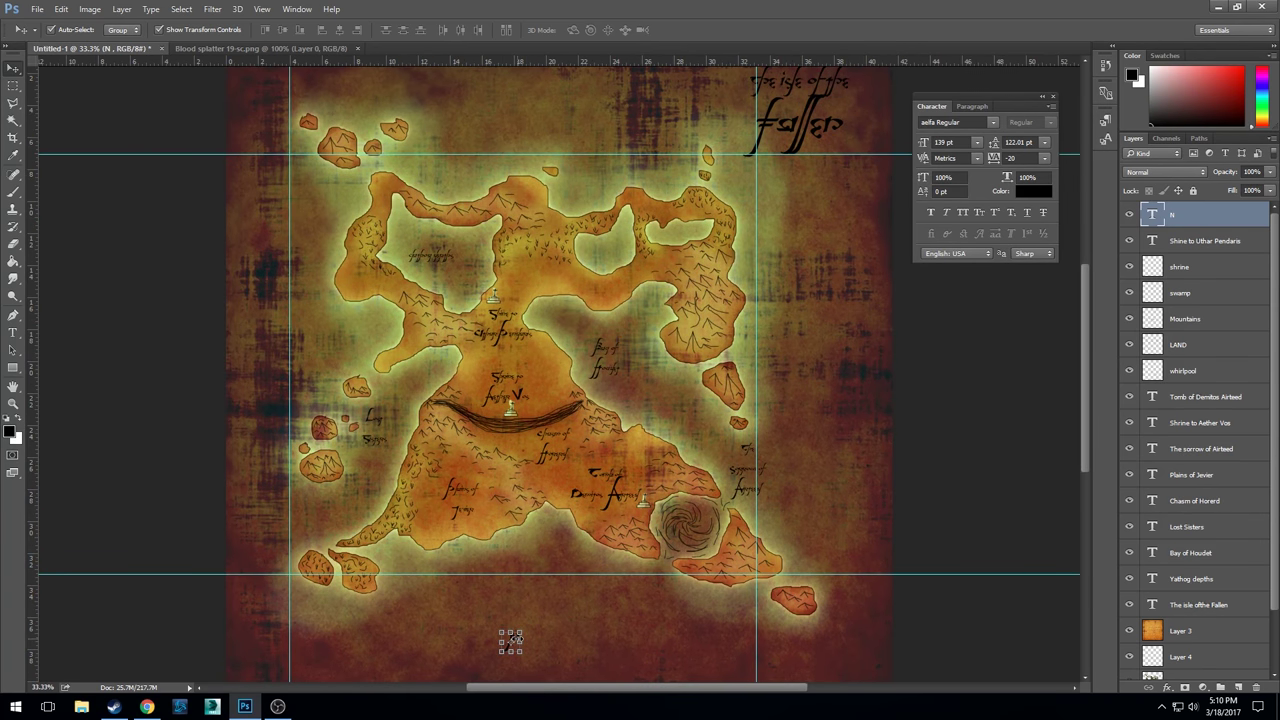
key(ctrl+plus)
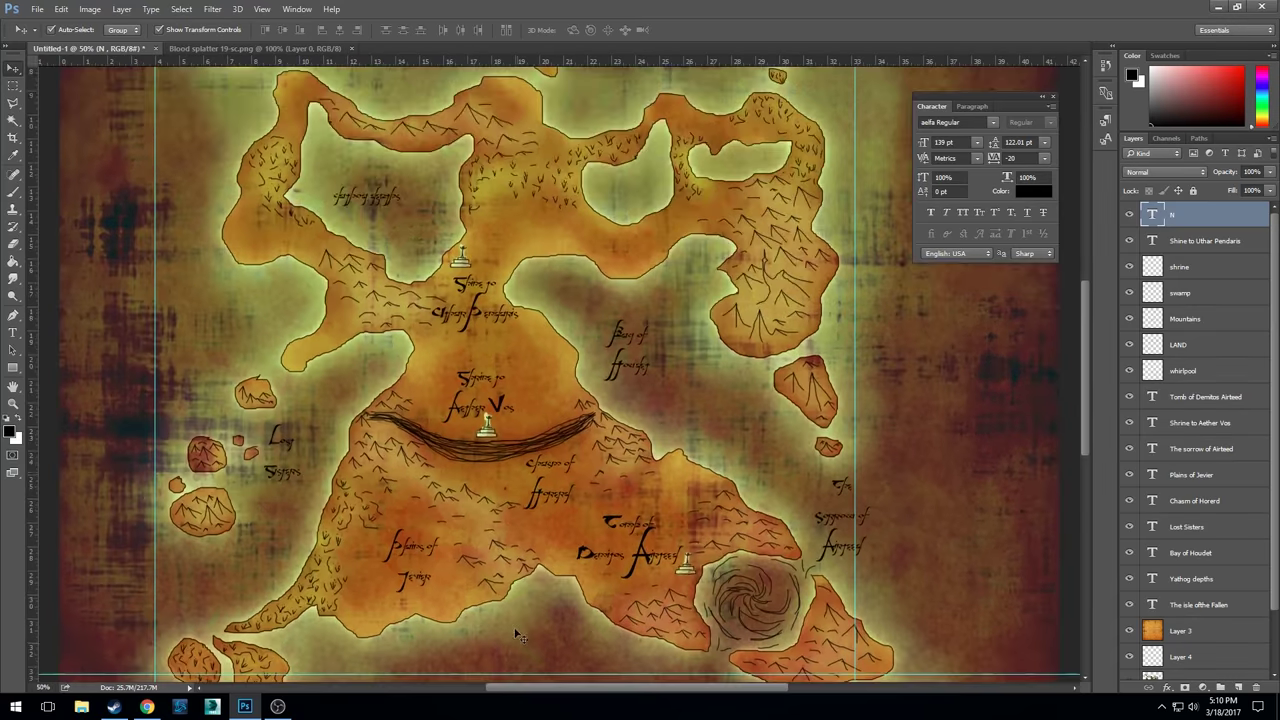
scroll(519, 625, down, 3)
scroll(519, 617, down, 1)
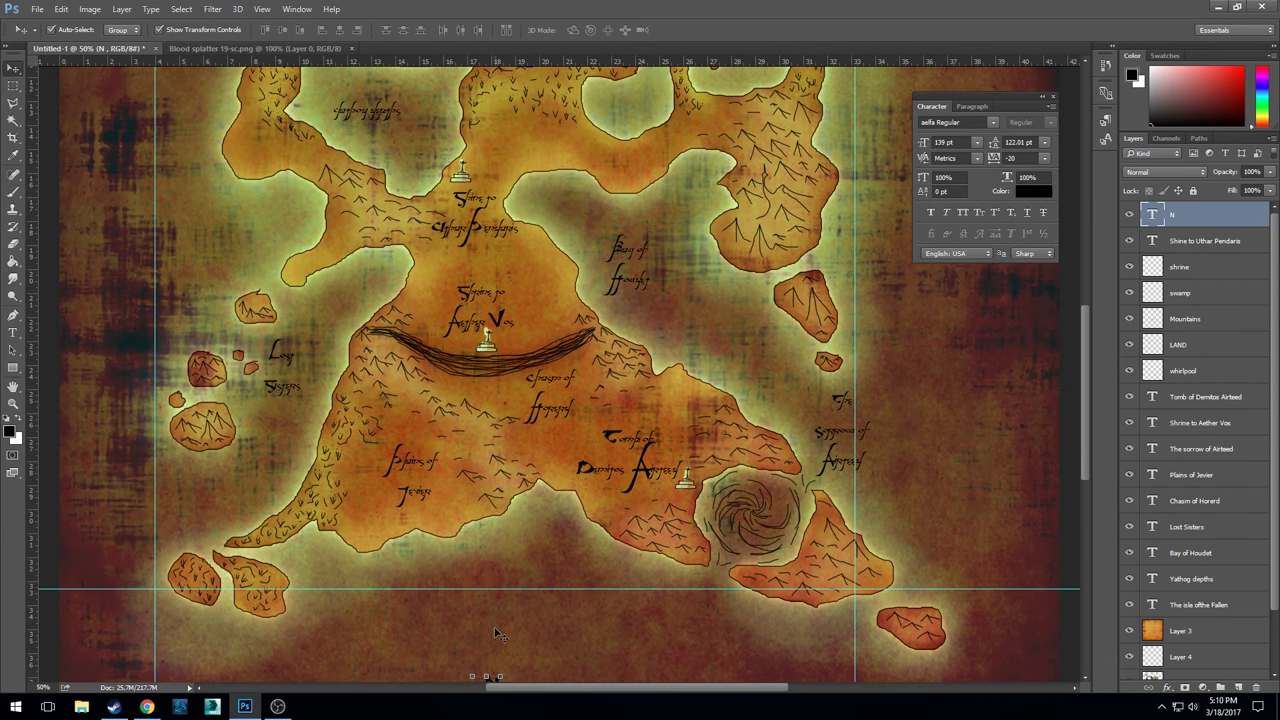
scroll(495, 640, down, 2)
drag(495, 640, 510, 126)
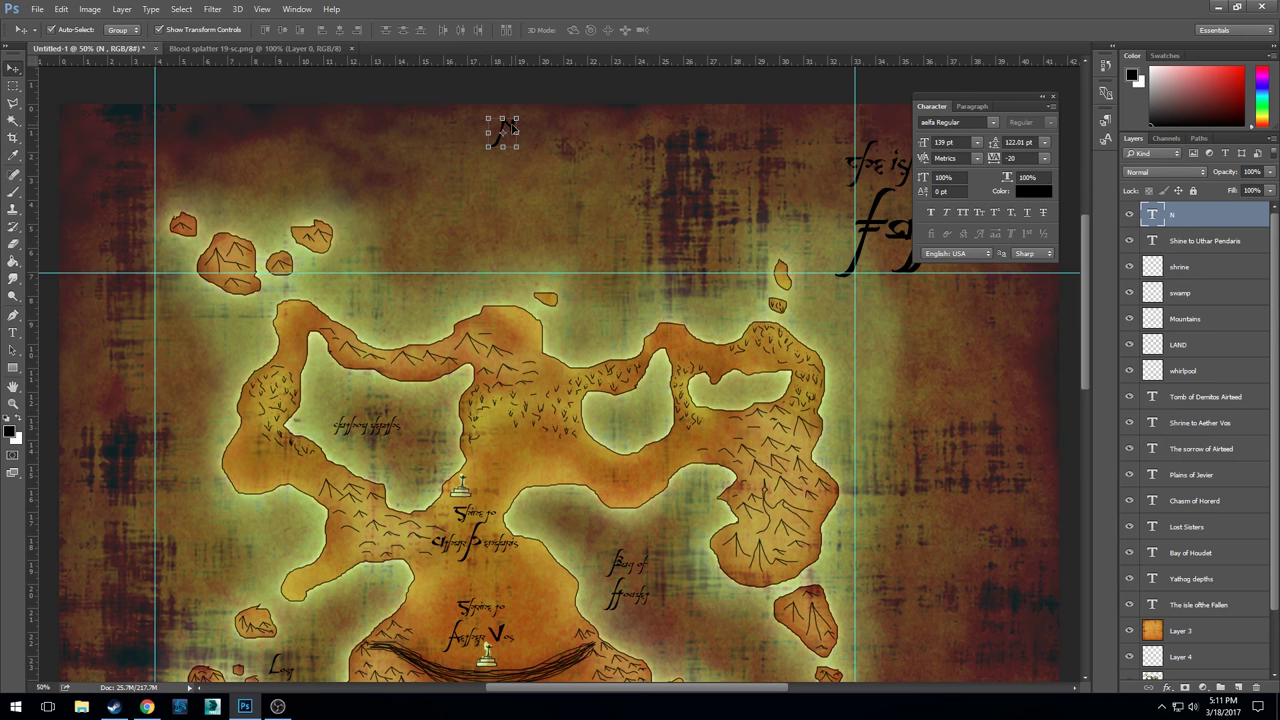
key(ctrl)
key(ctrl+minus)
key(ctrl+minus)
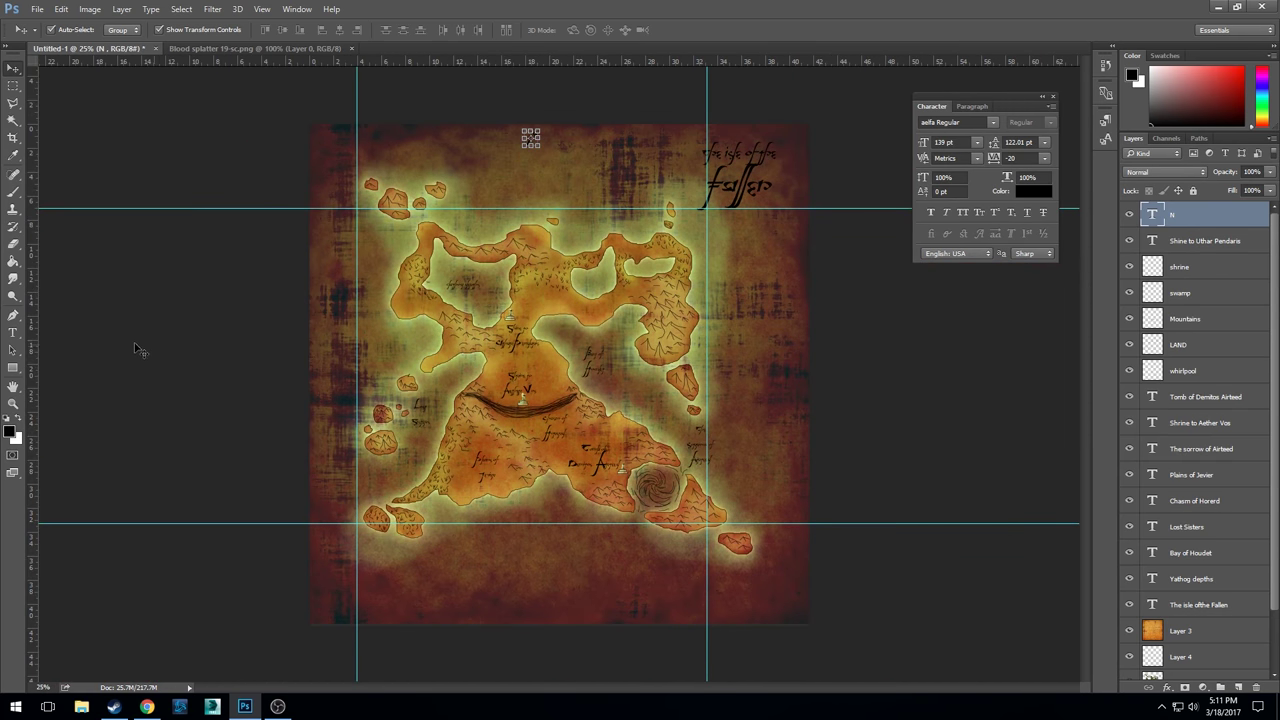
- Add the E, S and W compass letters at the right, bottom and left edges
click(13, 332)
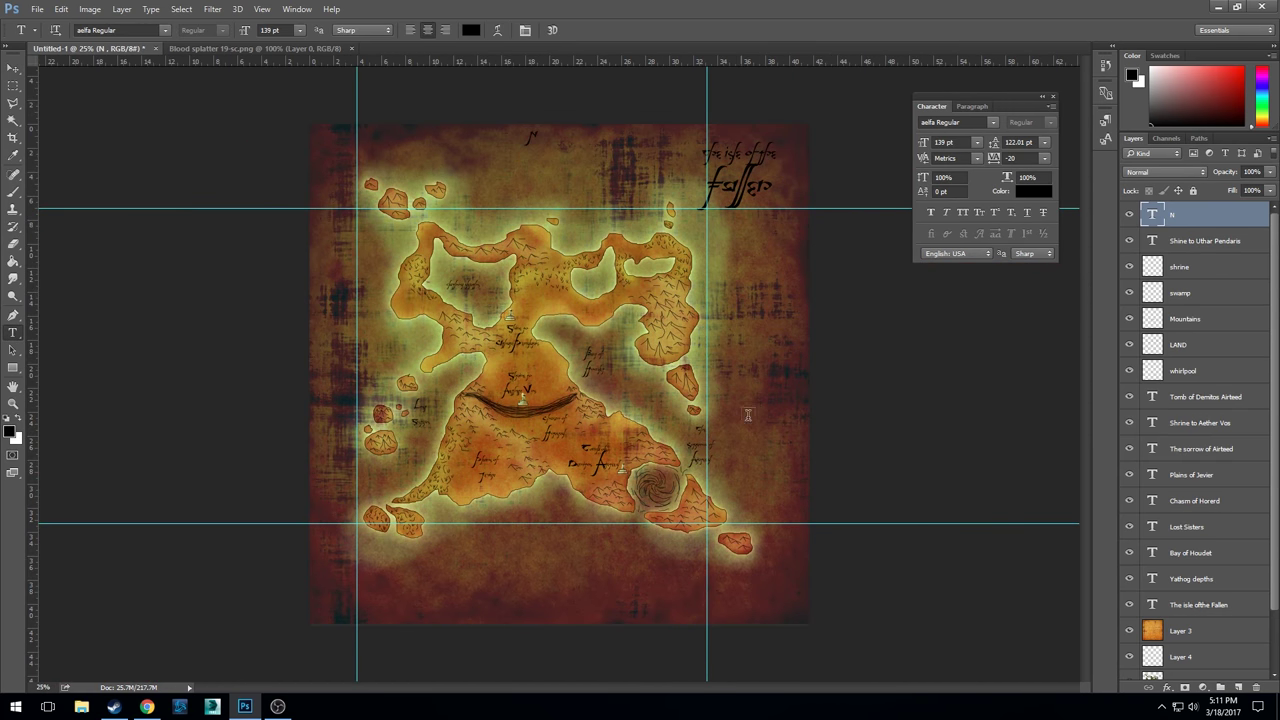
click(789, 358)
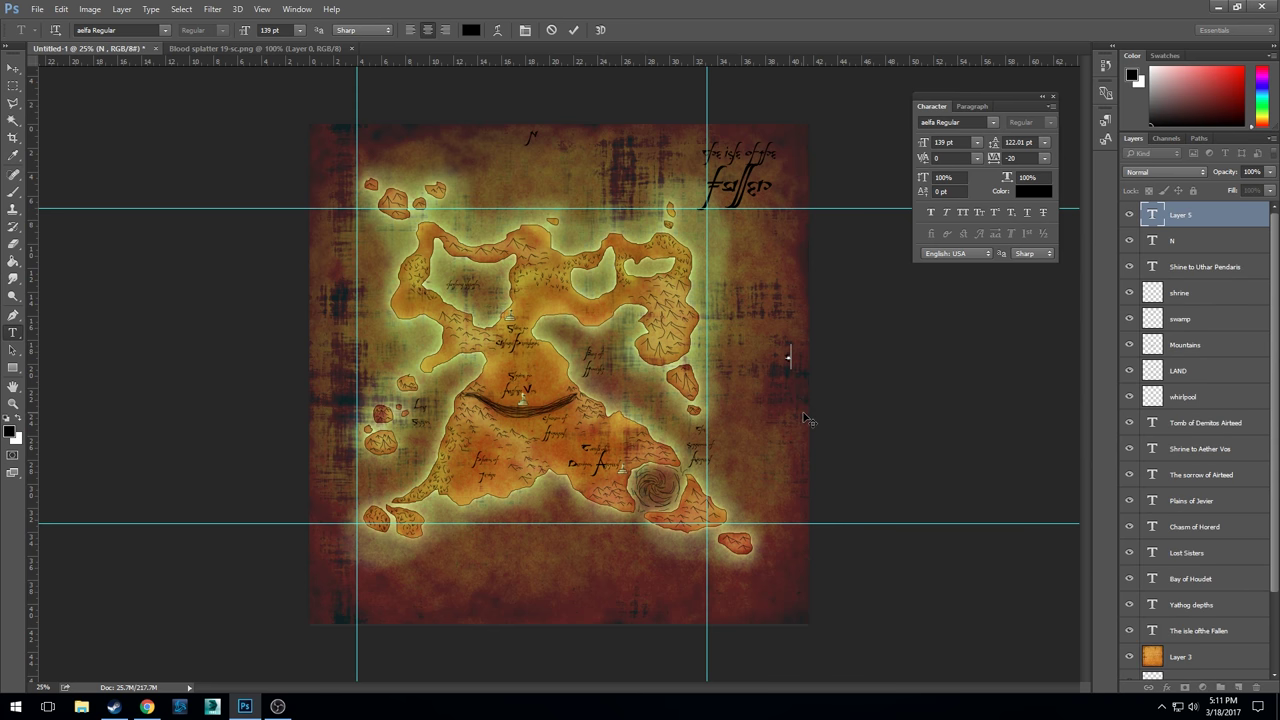
text(e)
click(540, 603)
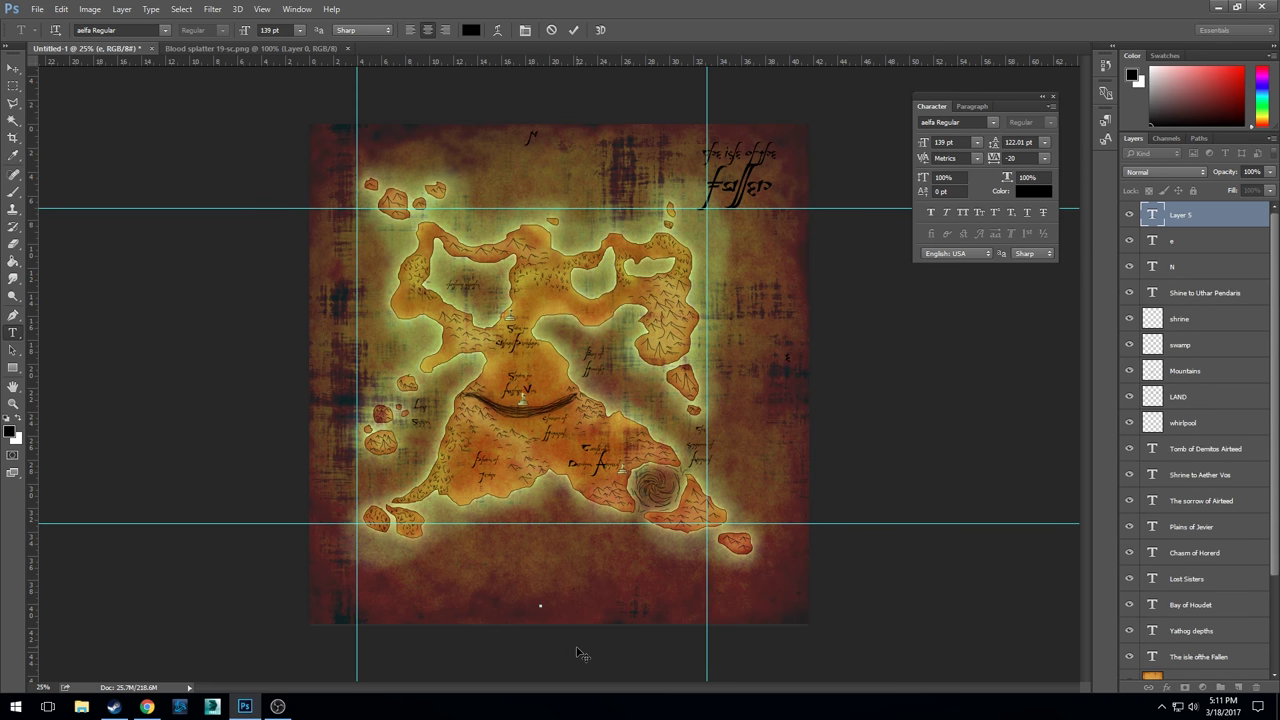
click(331, 340)
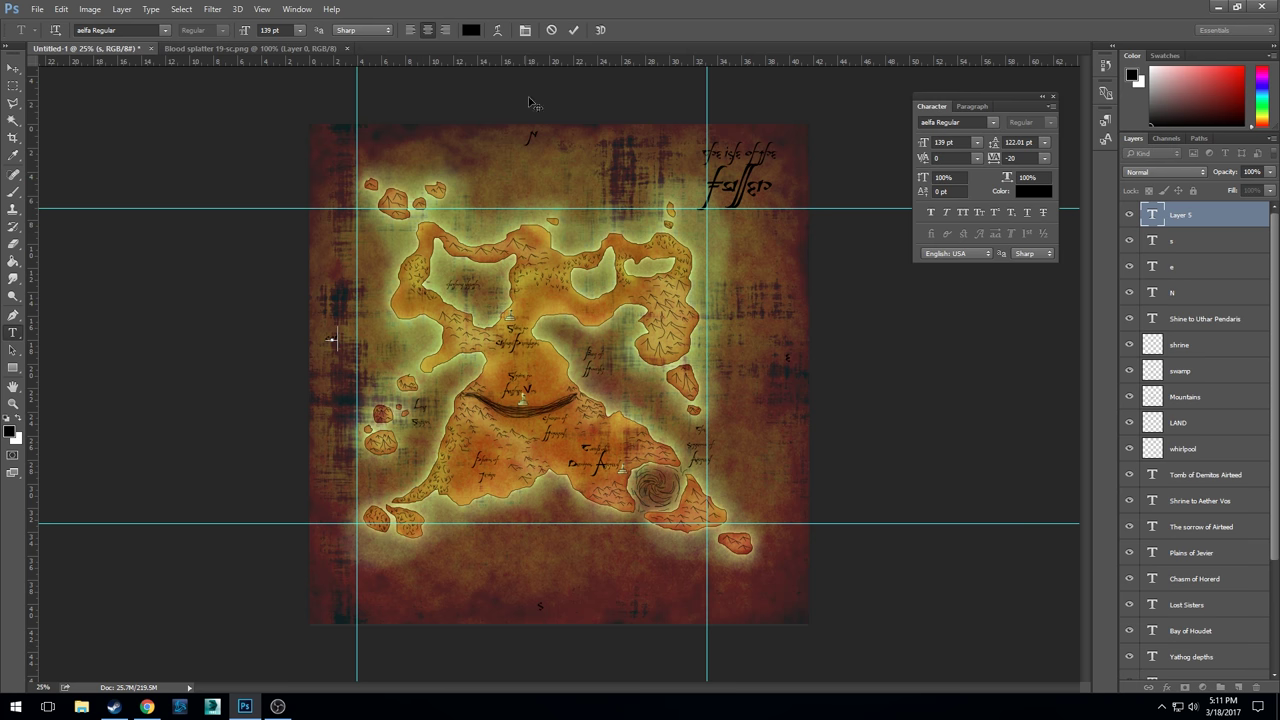
text(w)
click(573, 32)
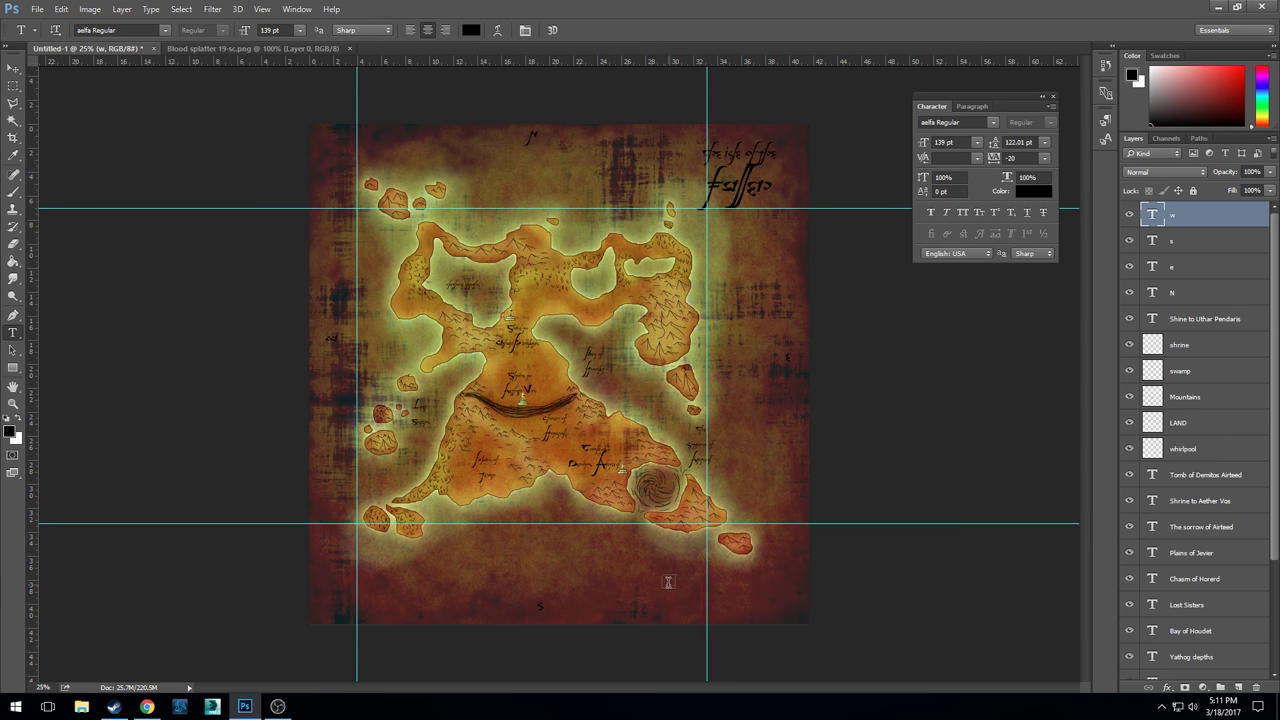
- Start a new 'Sea of' text label near the bottom of the map
click(668, 584)
text(Sea of)
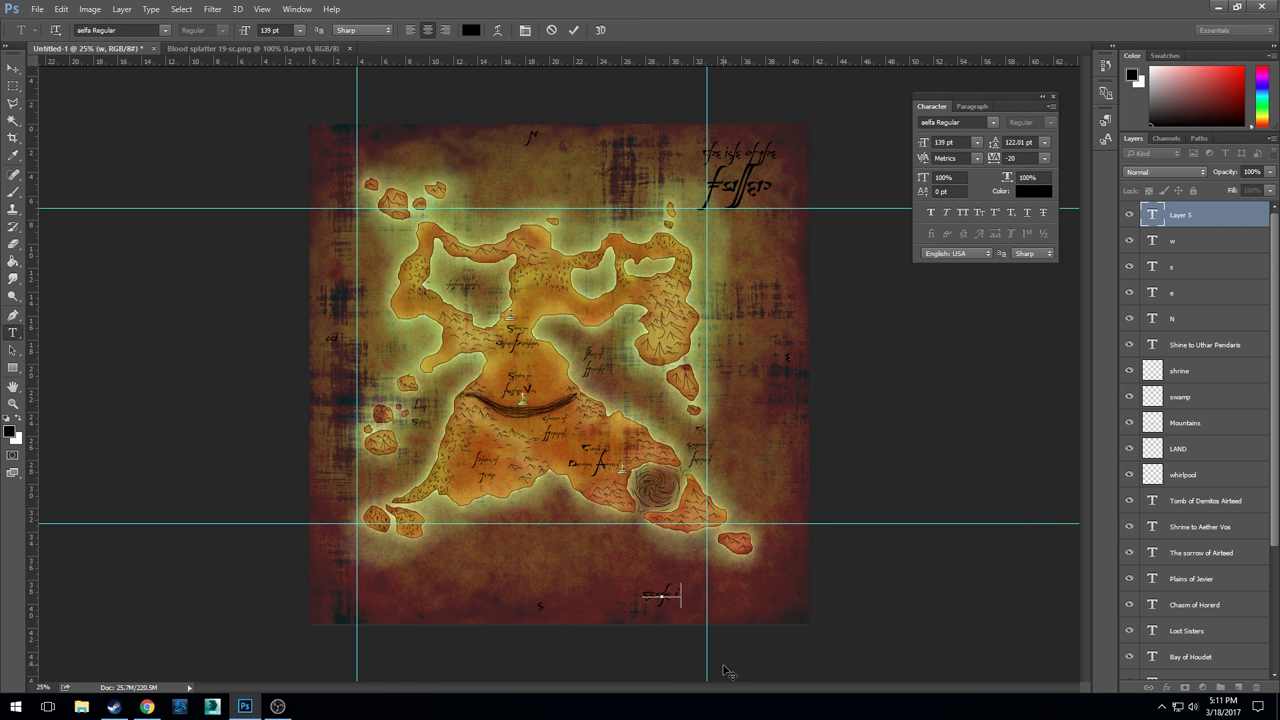
key(BackSpace)
- Finish the Scale 1:1 mile text and commit it at 100% zoom
text(ood)
key(ctrl+plus)
key(ctrl+plus)
key(ctrl+plus)
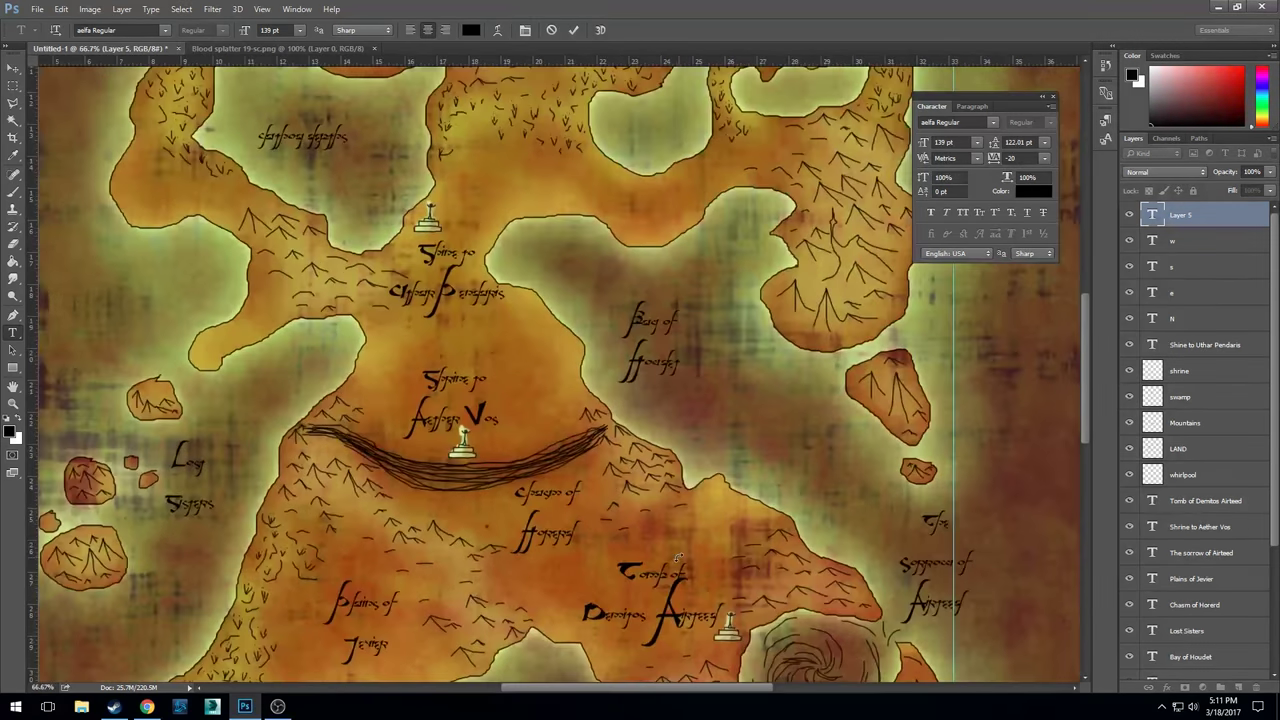
key(ctrl+plus)
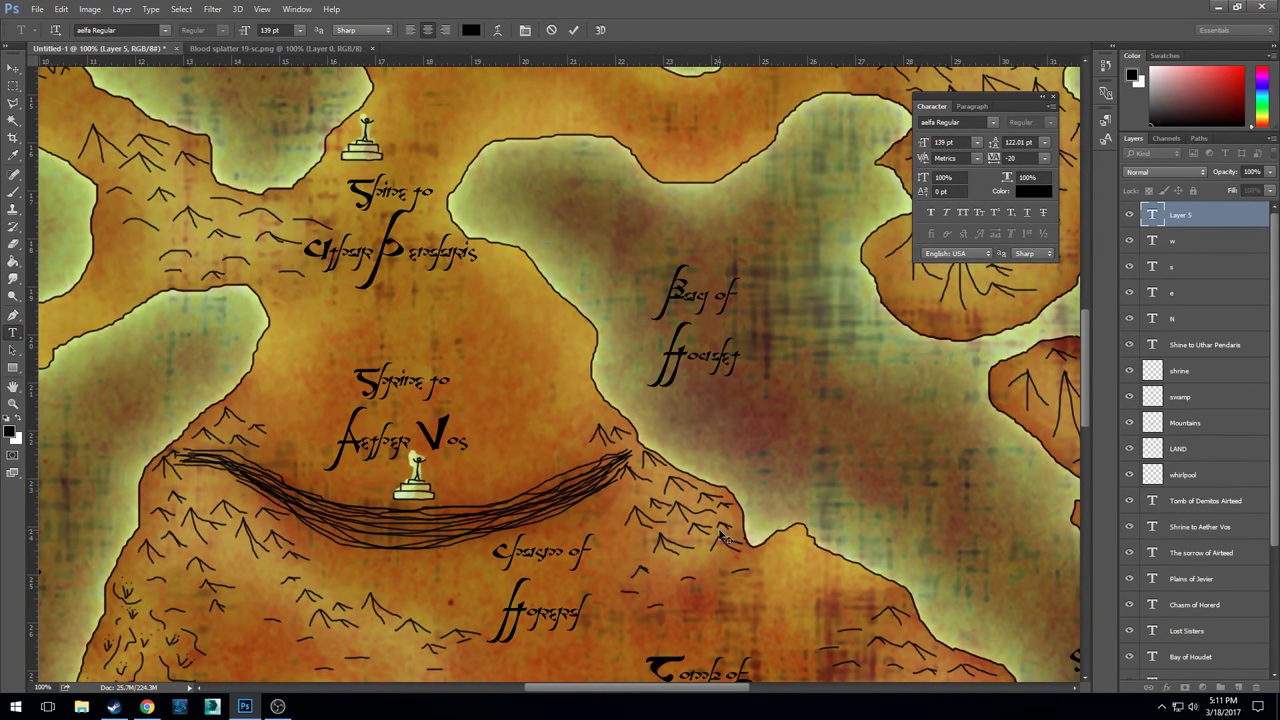
click(573, 29)
- Drag the scale label into the lower parchment below the southeastern island
drag(790, 510, 535, 80)
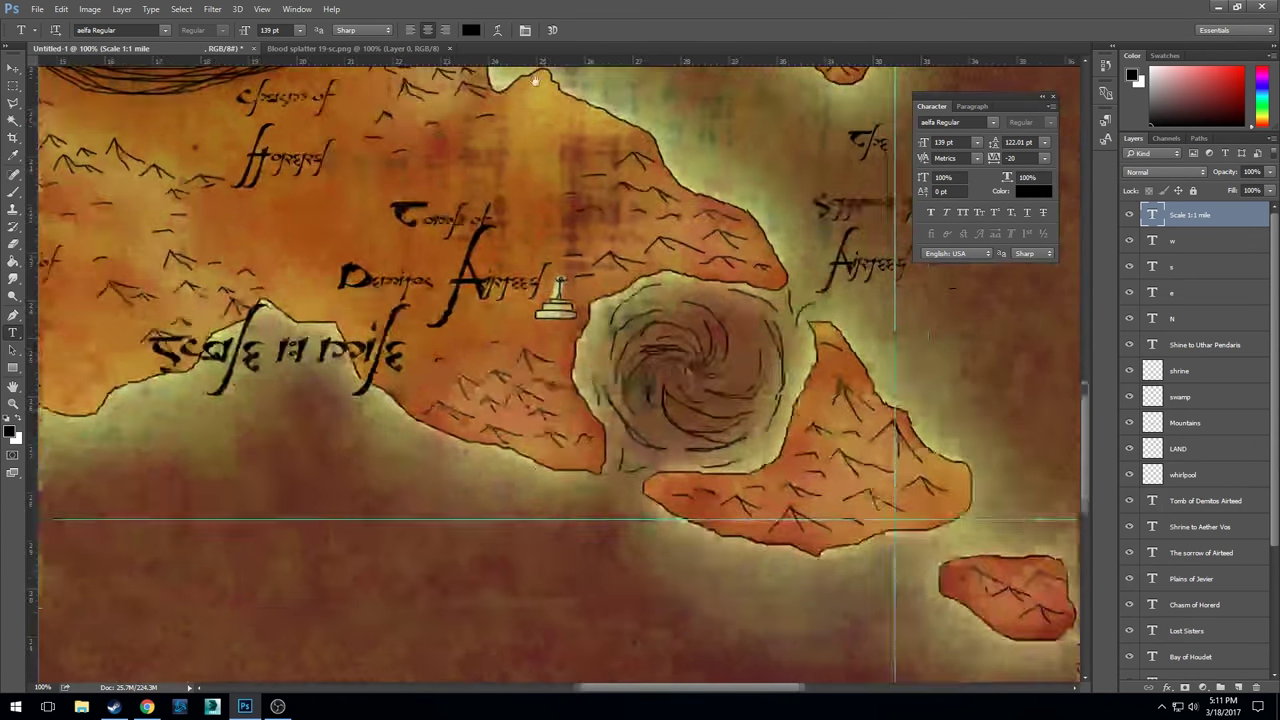
drag(675, 515, 740, 608)
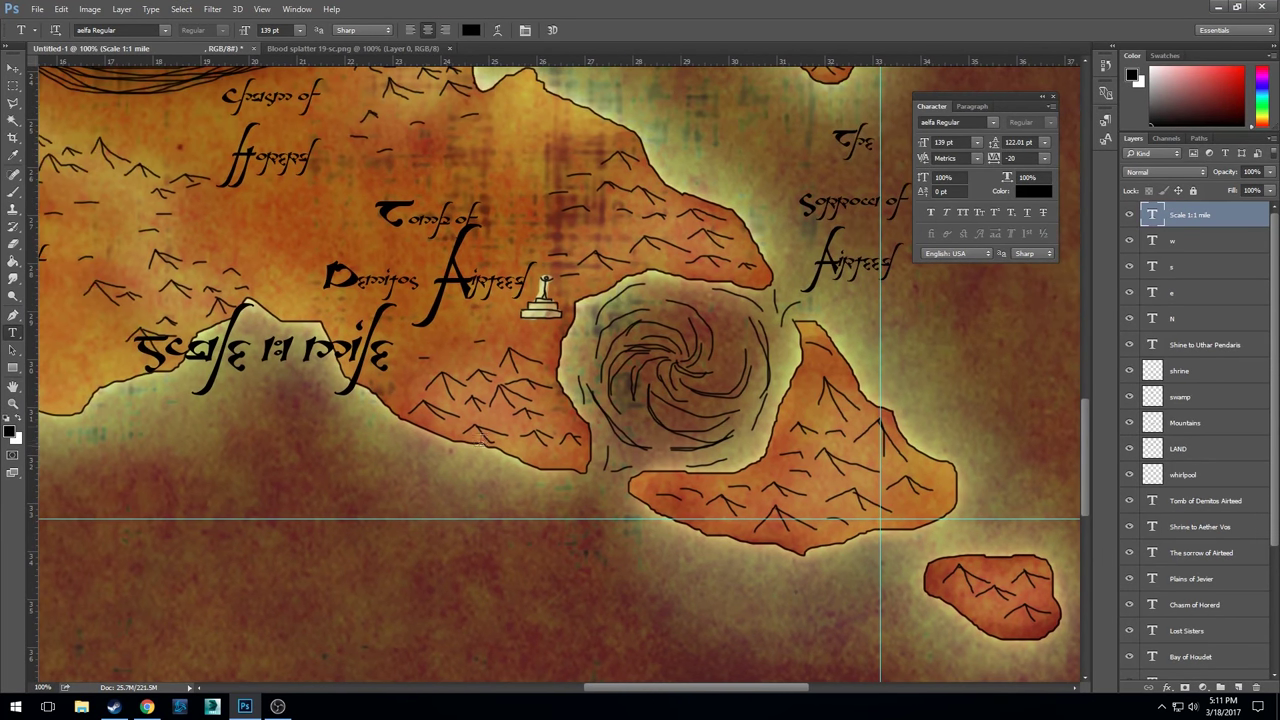
click(13, 67)
drag(227, 350, 626, 612)
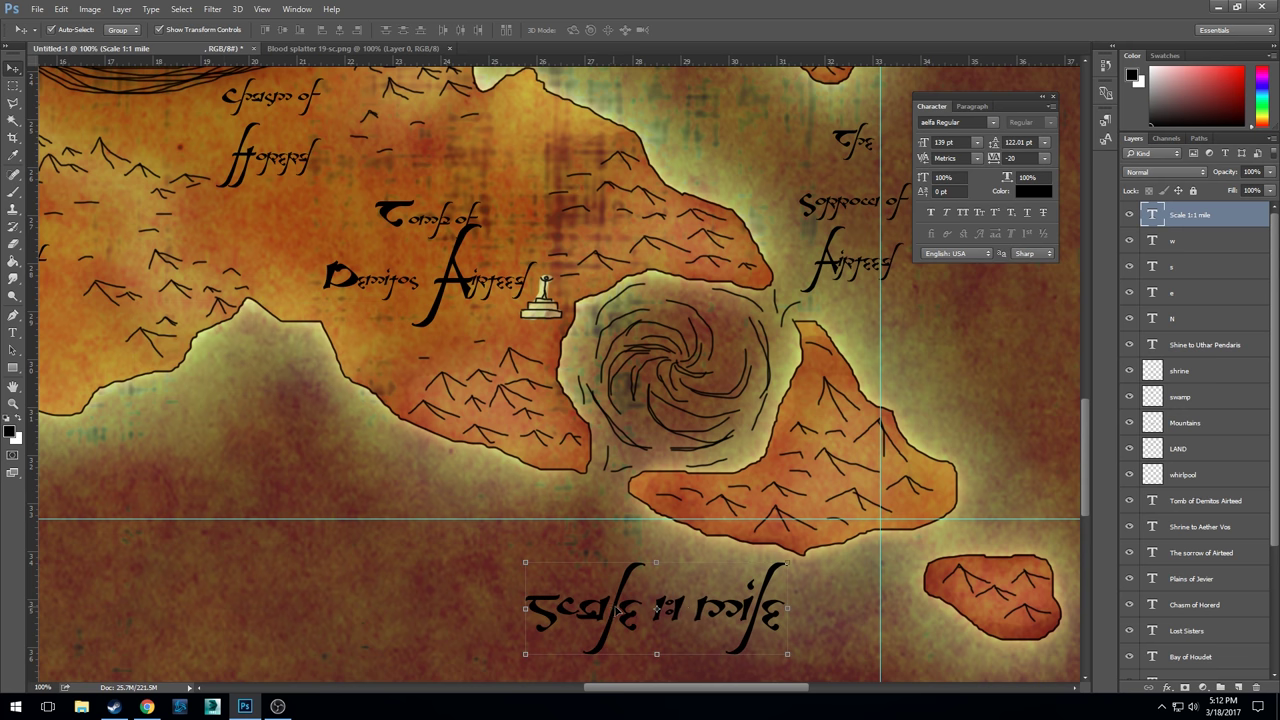
drag(872, 614, 519, 300)
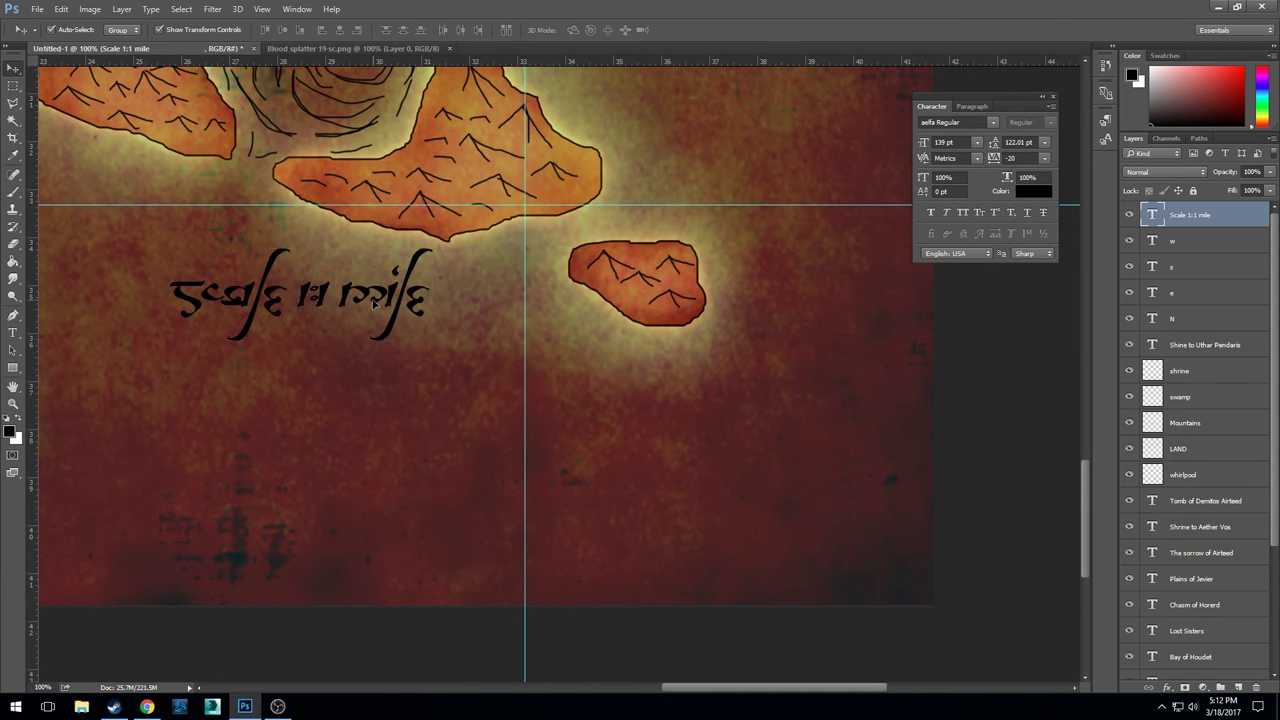
drag(357, 300, 618, 452)
key(shift+alt+j)
- Move the Scale 1:1 mile label to the bottom-left corner
click(312, 508)
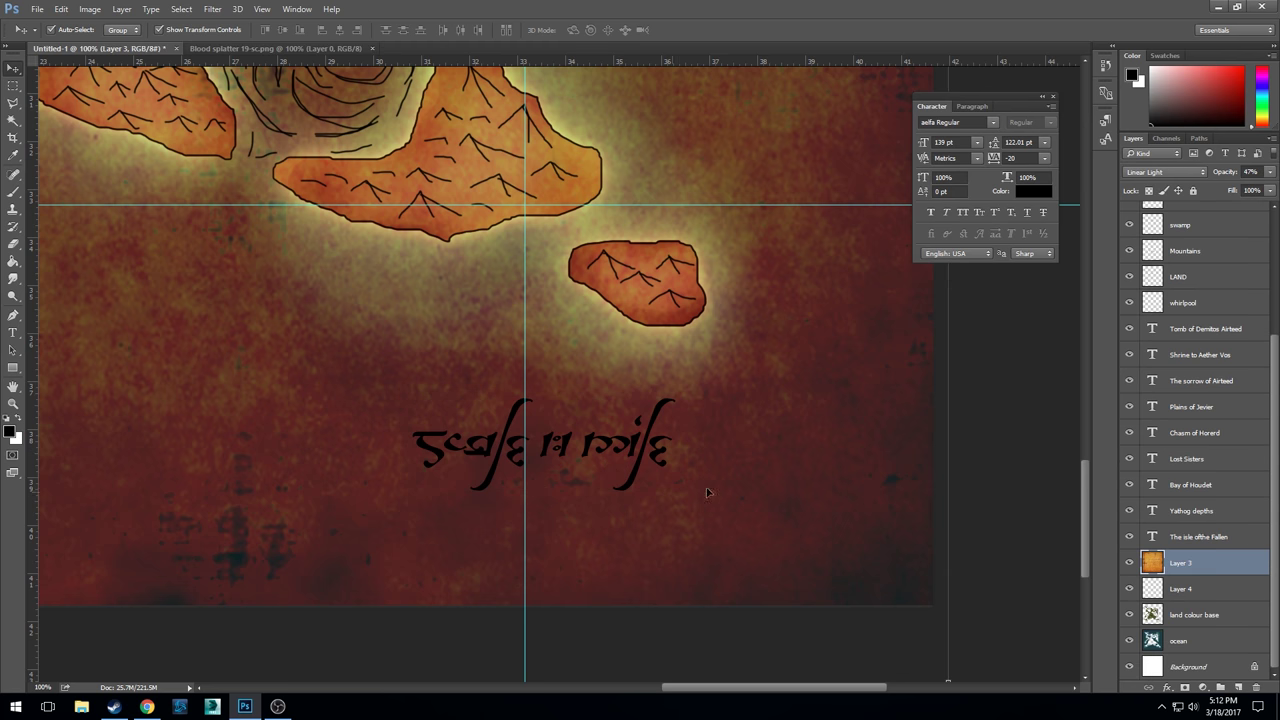
scroll(762, 476, down, 4)
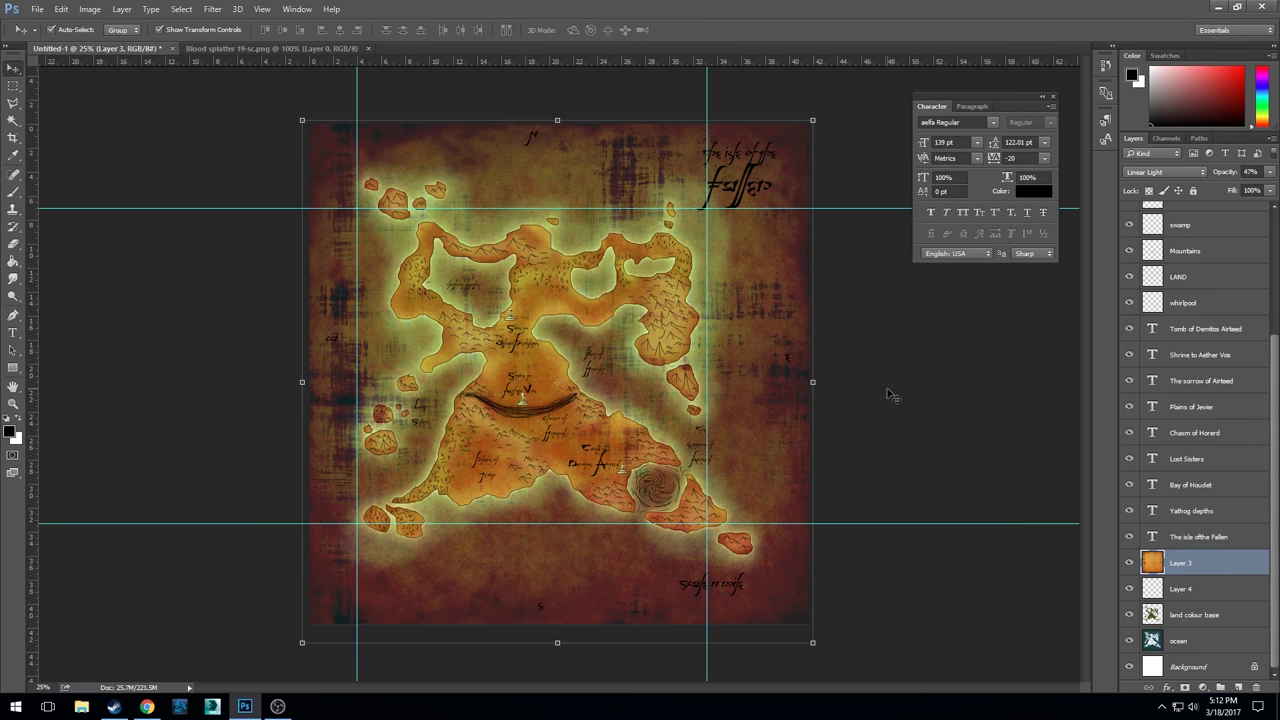
drag(729, 591, 364, 597)
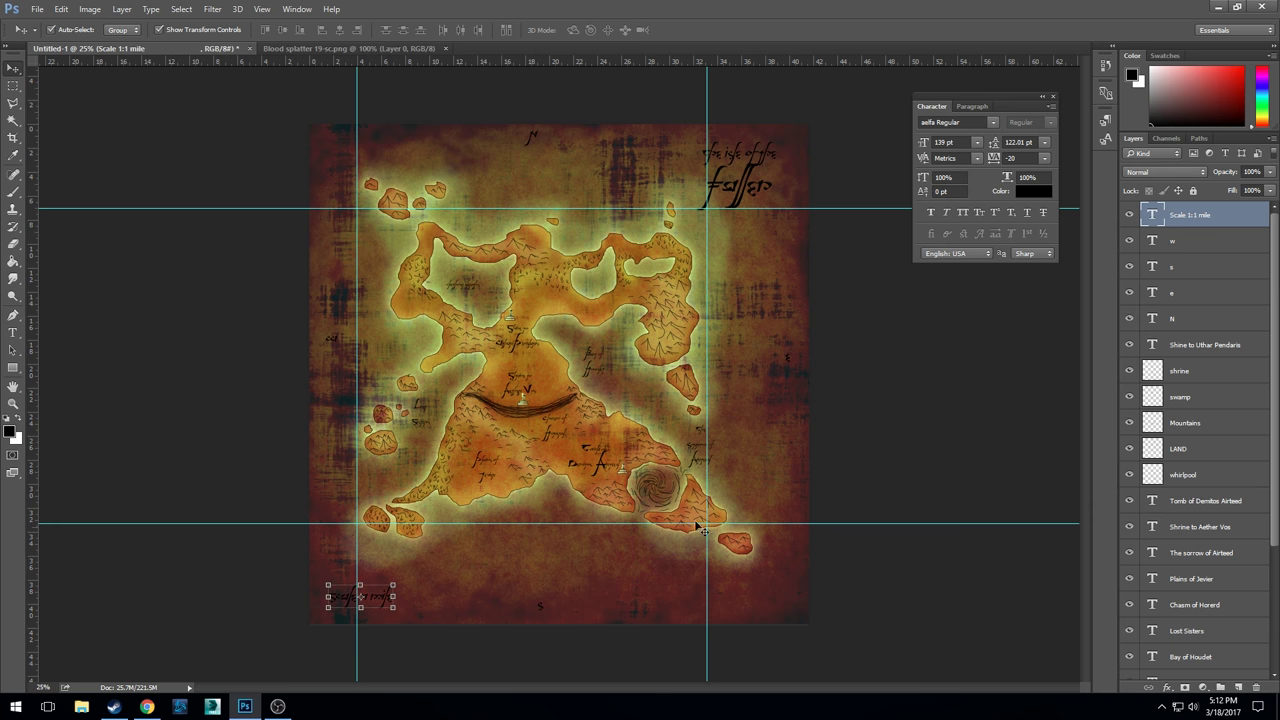
- Place all text label layers, Scale 1:1 mile through The isle of the Fallen, beneath Layer 3
shift+click(1208, 345)
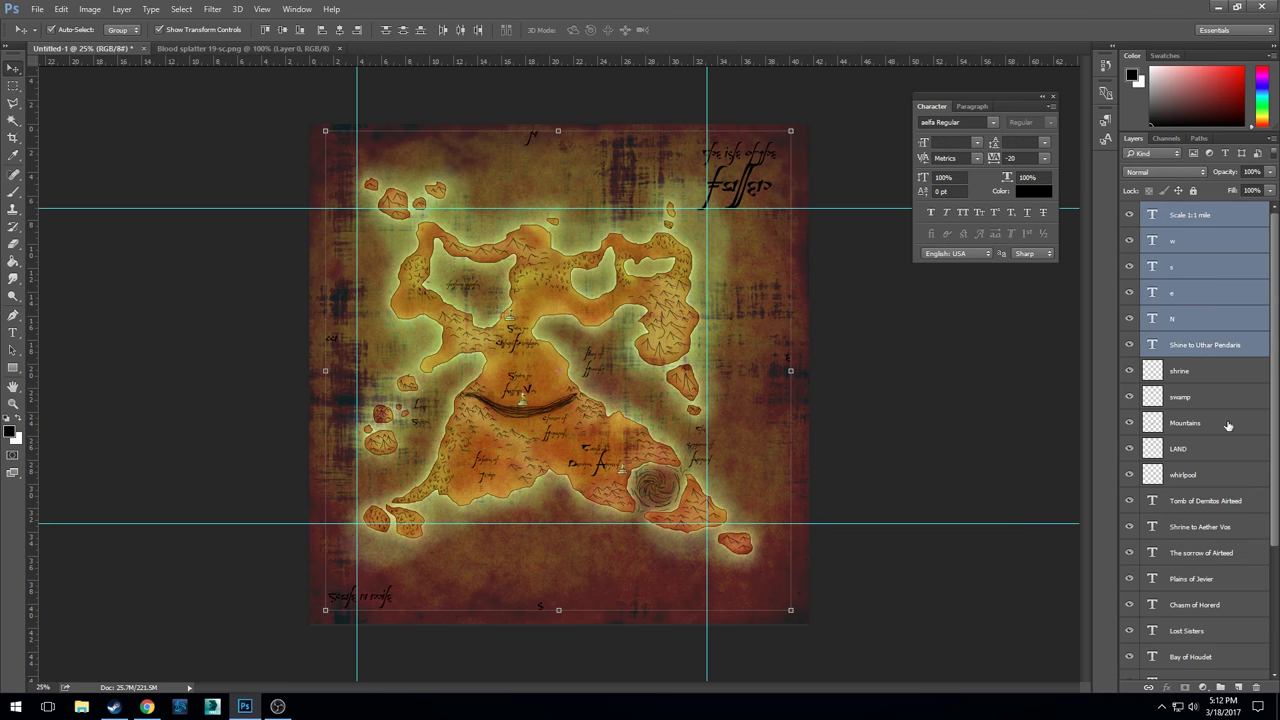
scroll(1228, 426, down, 2)
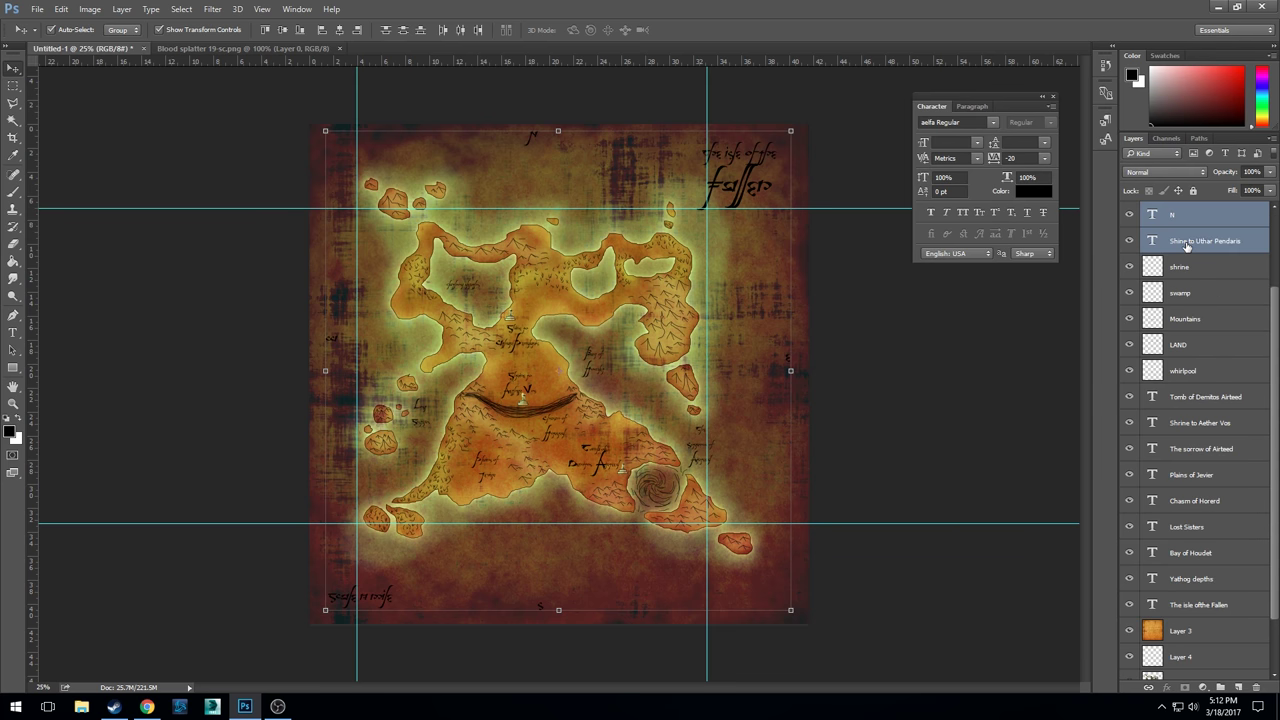
drag(1186, 245, 1182, 398)
click(1200, 344)
scroll(1200, 400, down, 2)
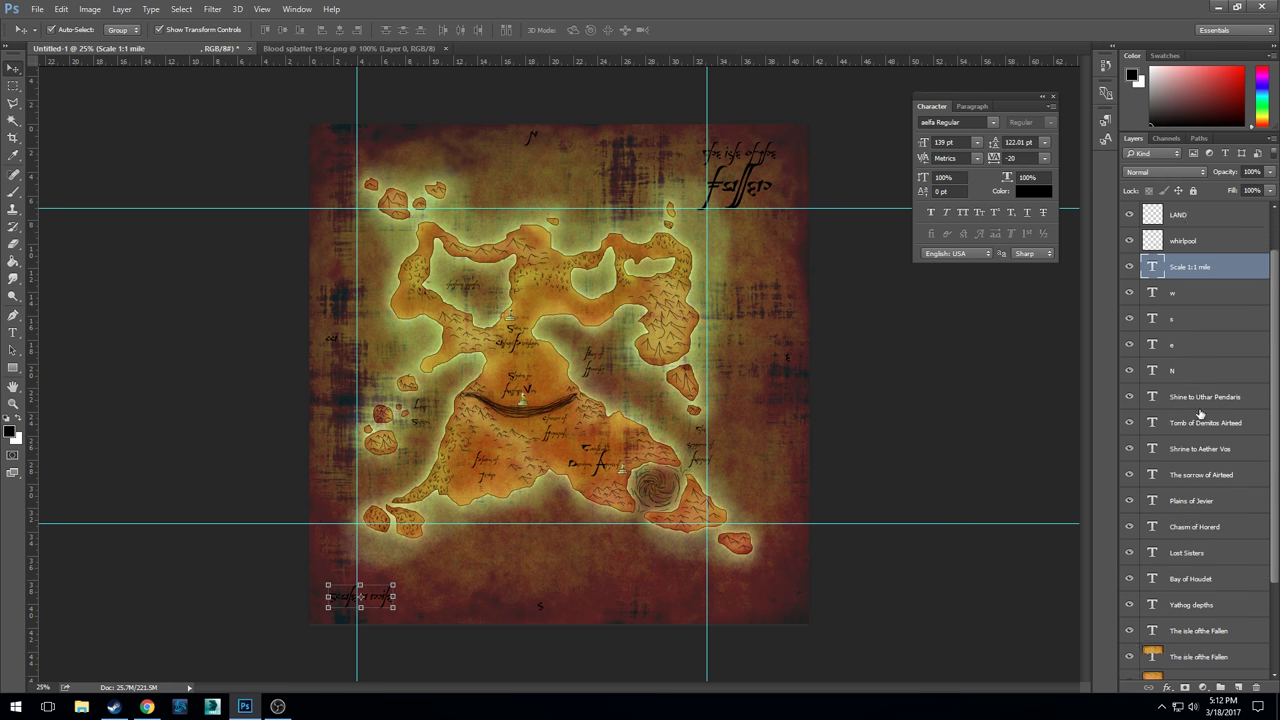
shift+click(1188, 605)
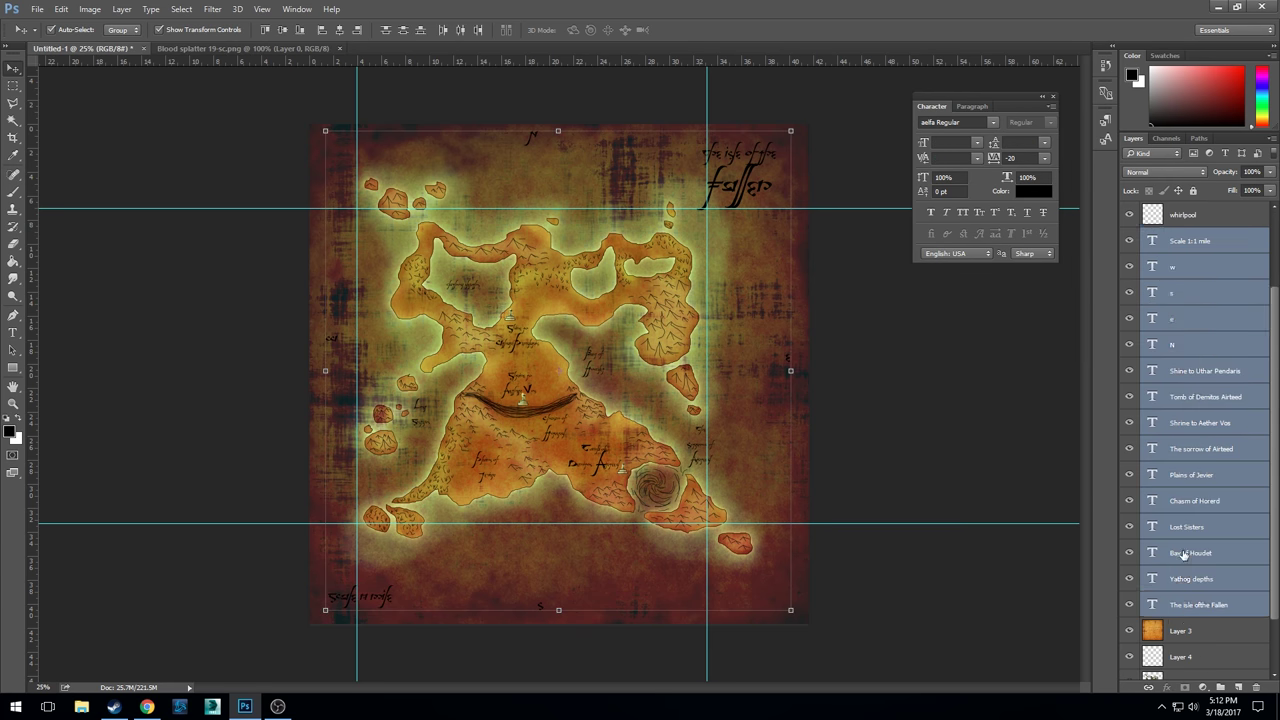
scroll(1185, 525, down, 1)
drag(1185, 540, 1184, 578)
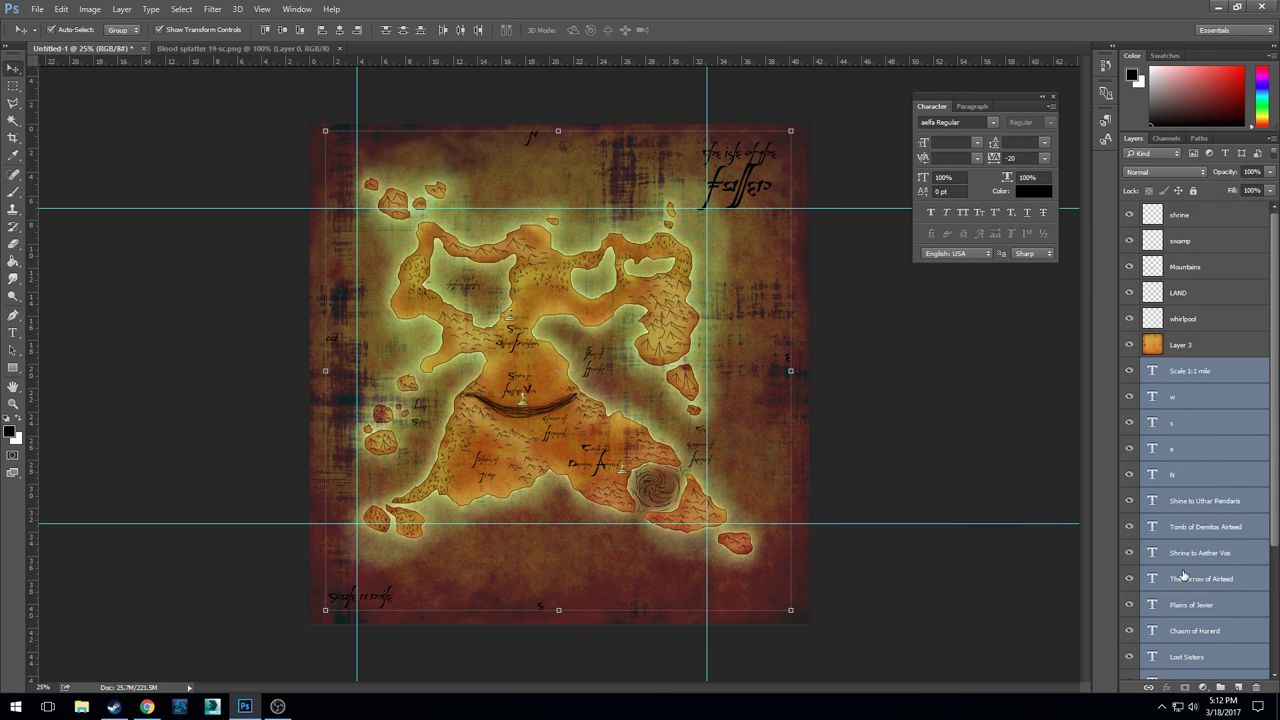
click(924, 430)
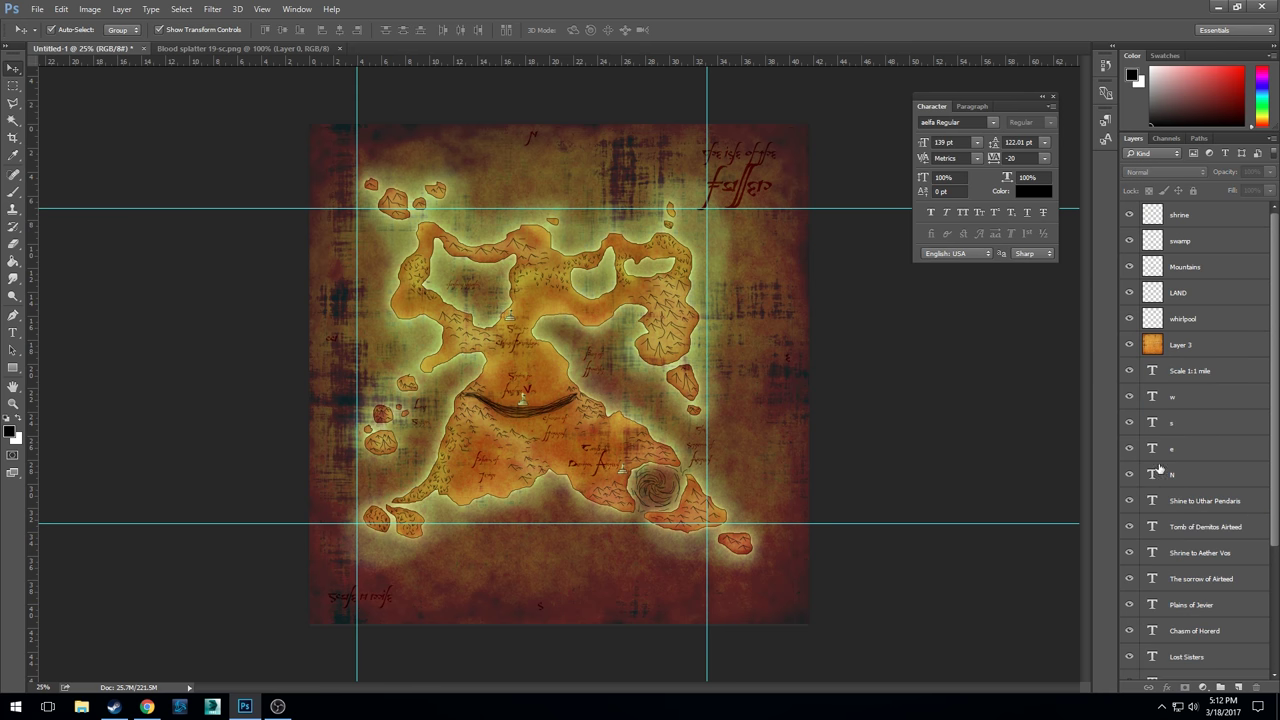
- Drag Layer 3 to the top of the Layers panel so its texture tints the labels
click(1180, 350)
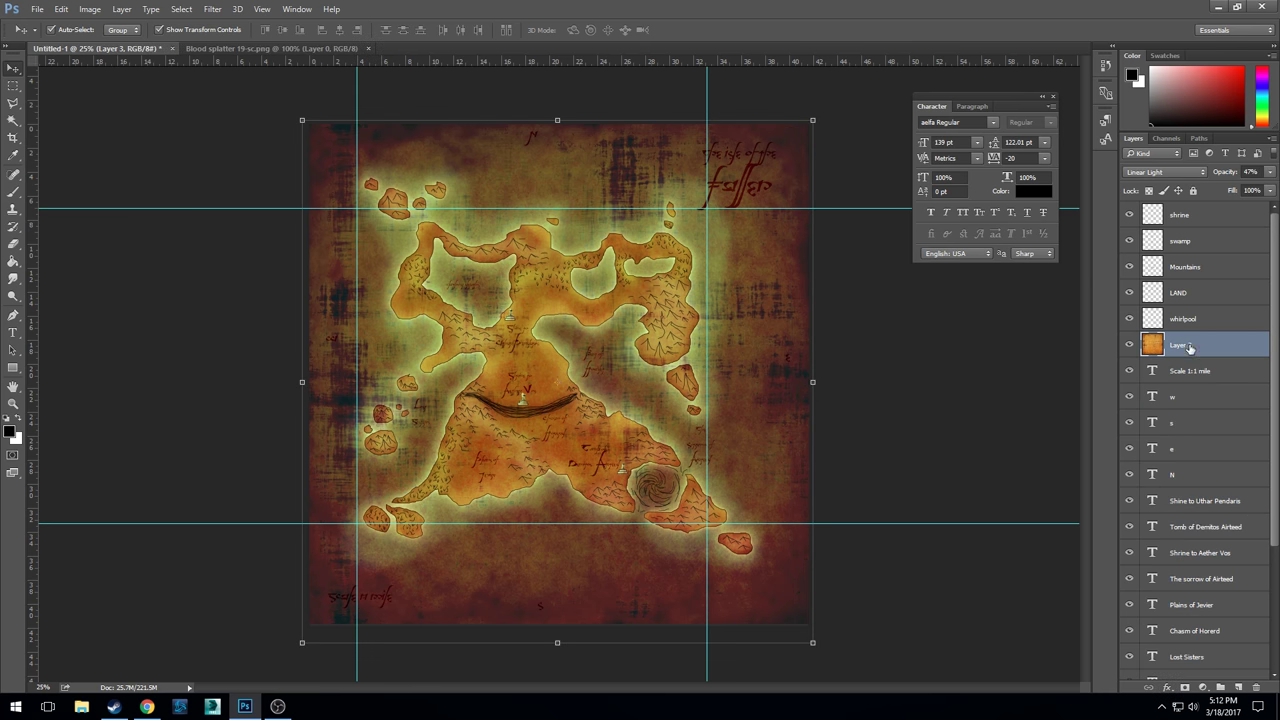
click(900, 493)
key(ctrl+plus)
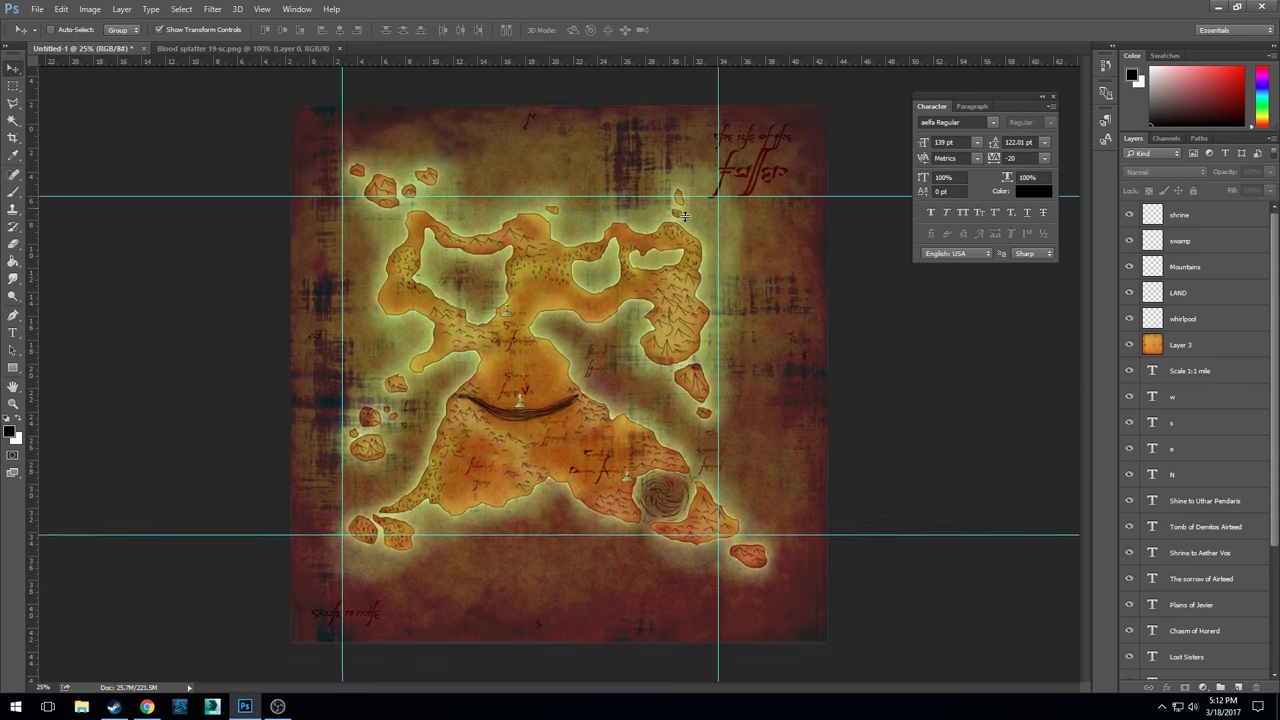
key(ctrl+plus)
key(ctrl+plus)
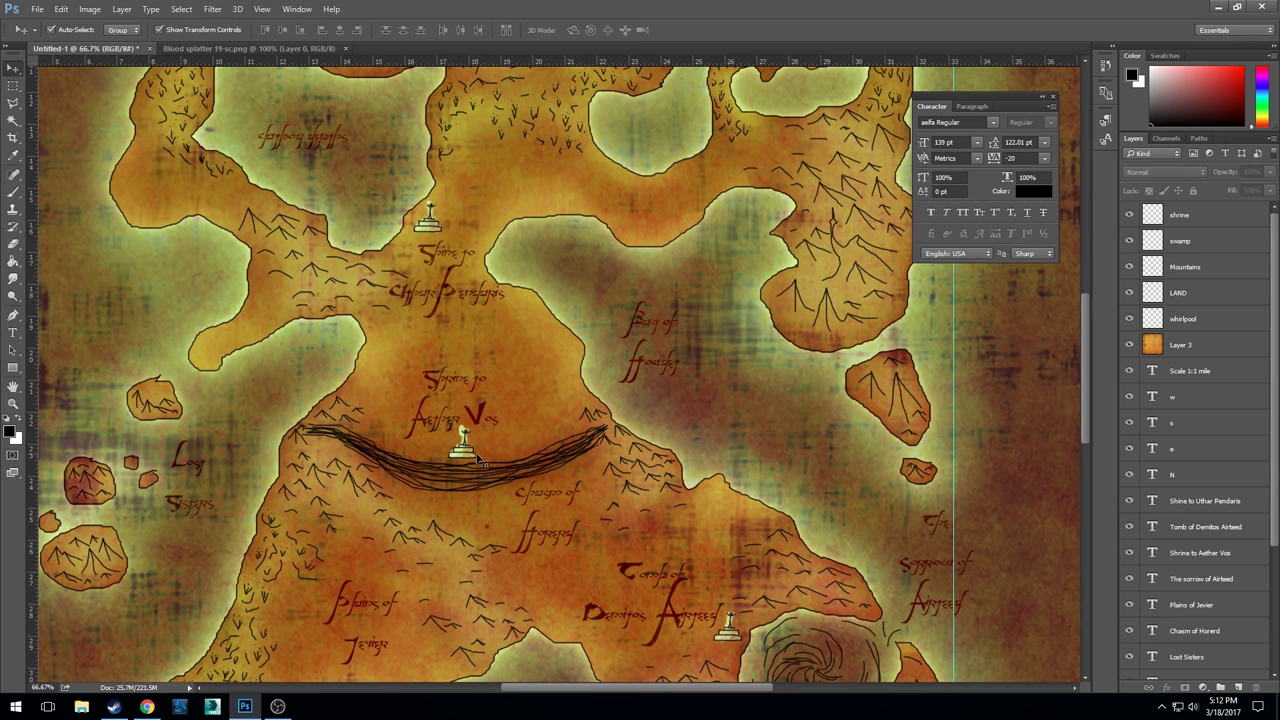
key(ctrl+minus)
key(ctrl+minus)
key(ctrl+minus)
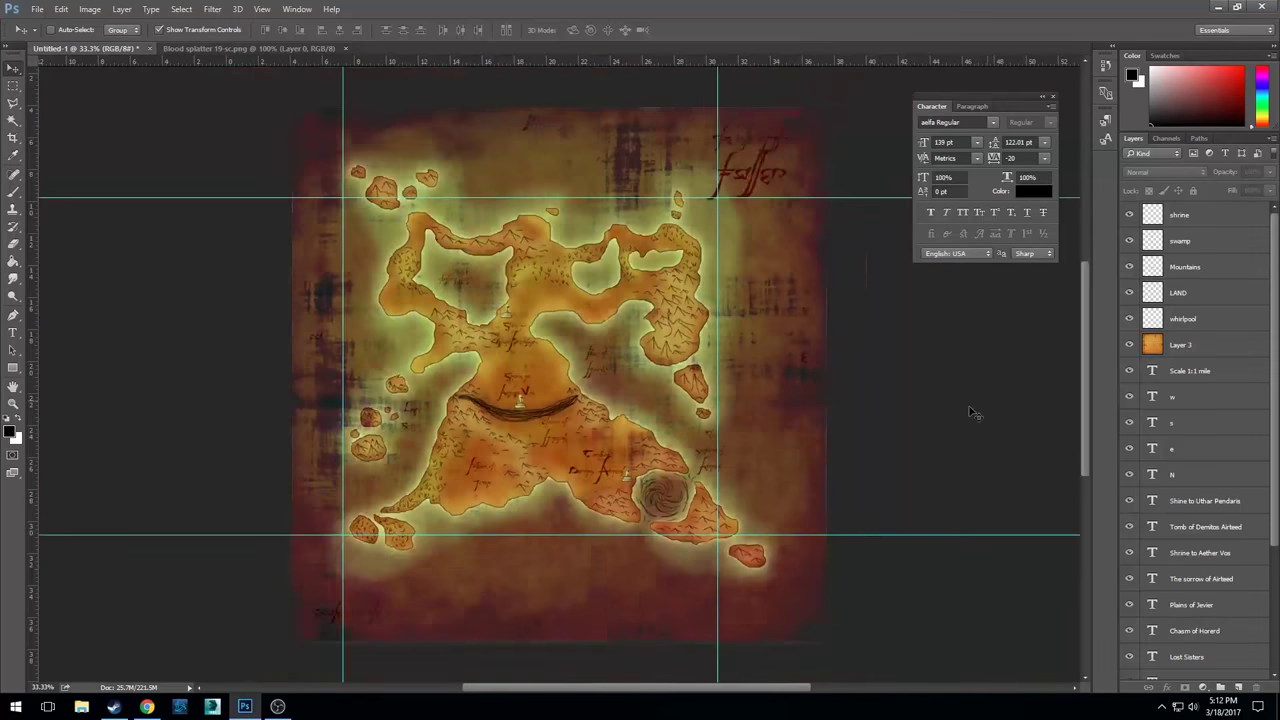
drag(1205, 345, 1206, 216)
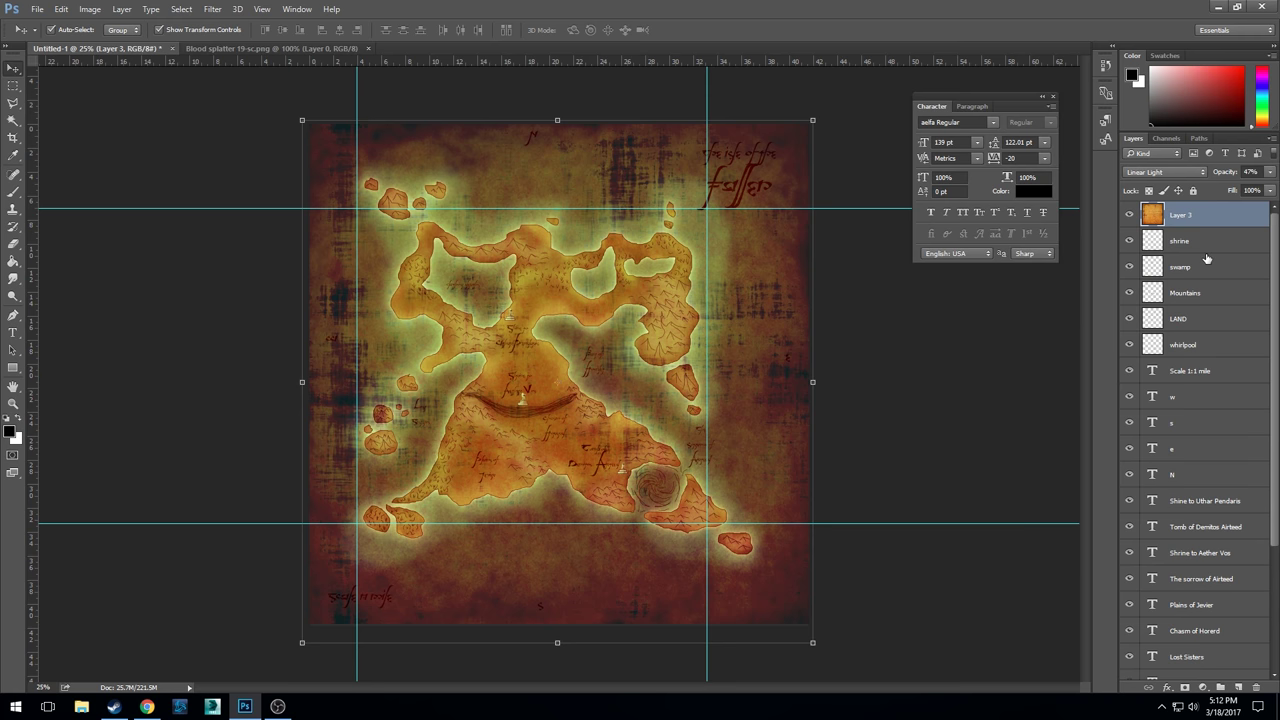
key(ctrl+plus)
key(ctrl+plus)
key(ctrl+plus)
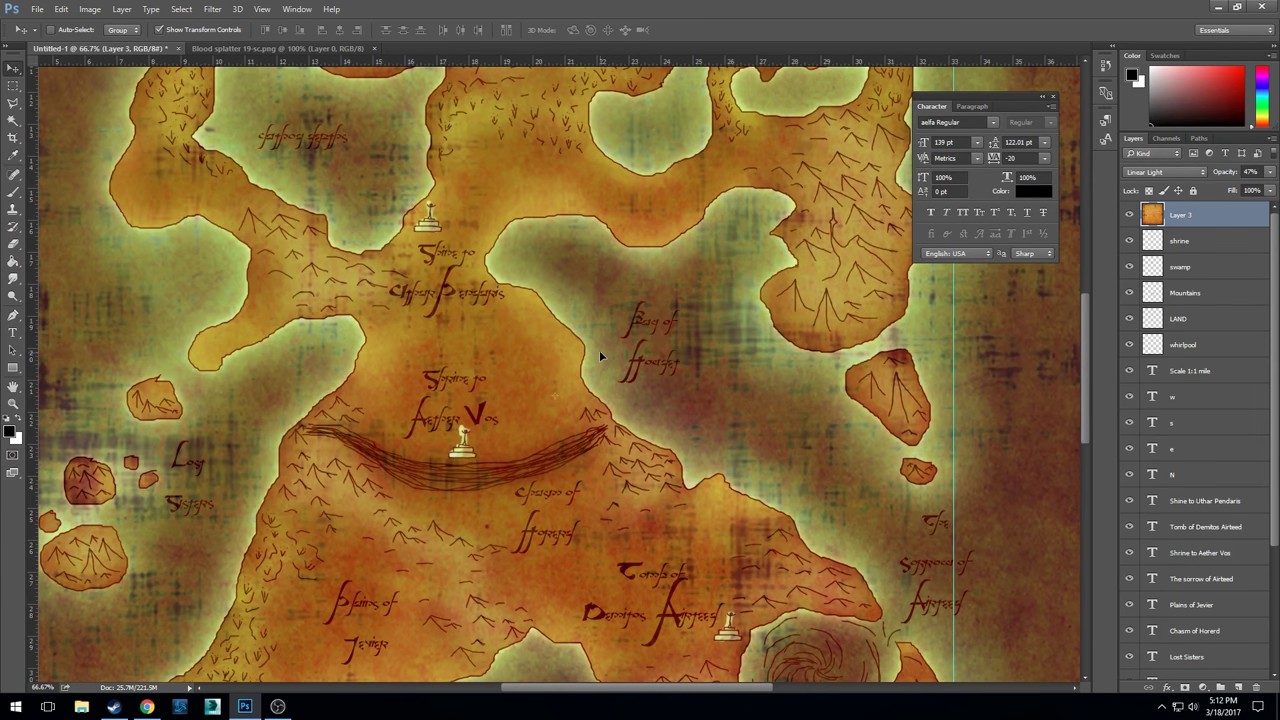
key(ctrl+minus)
key(ctrl+minus)
key(ctrl+minus)
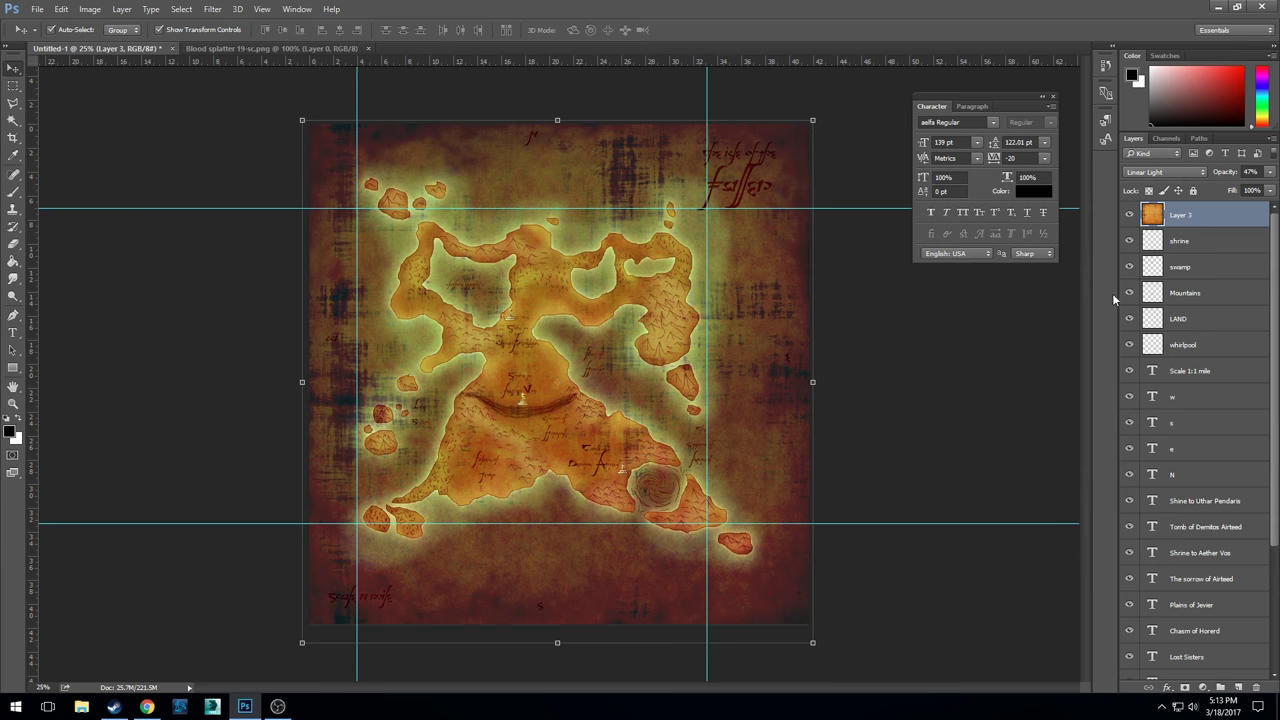
- Duplicate Layer 3 to create Layer 3 copy
right_click(1197, 222)
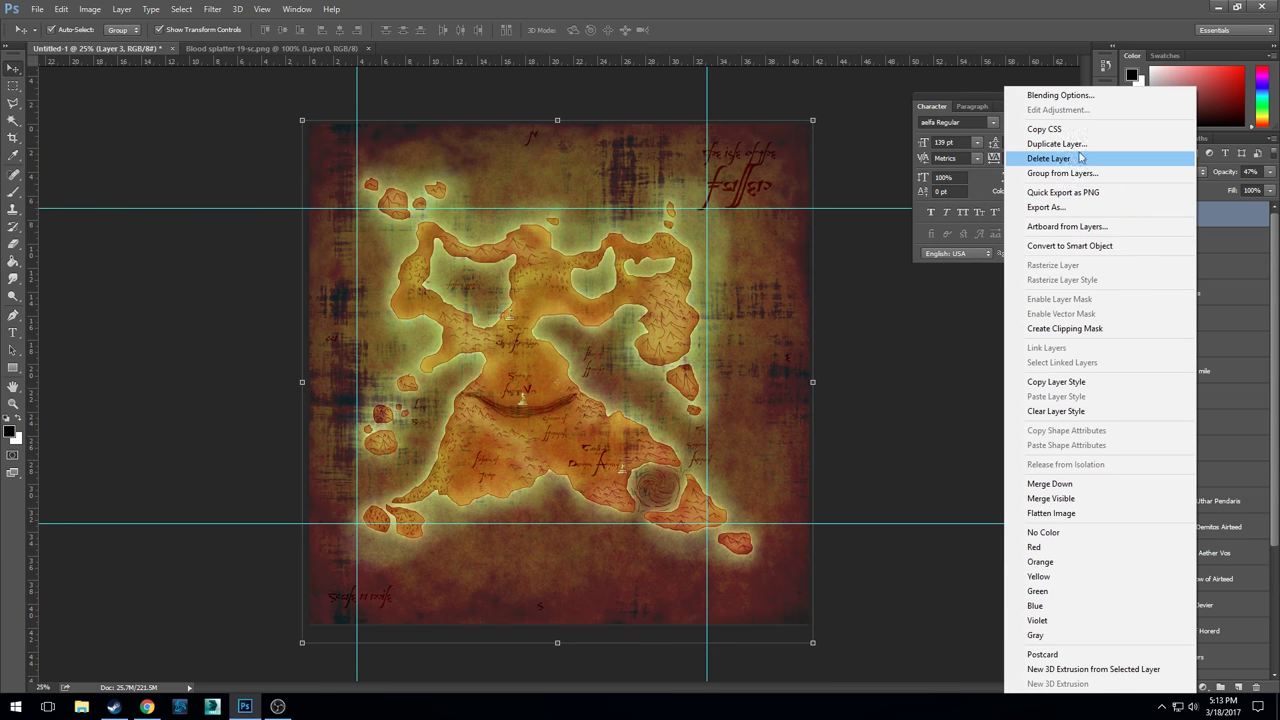
click(1078, 147)
click(752, 219)
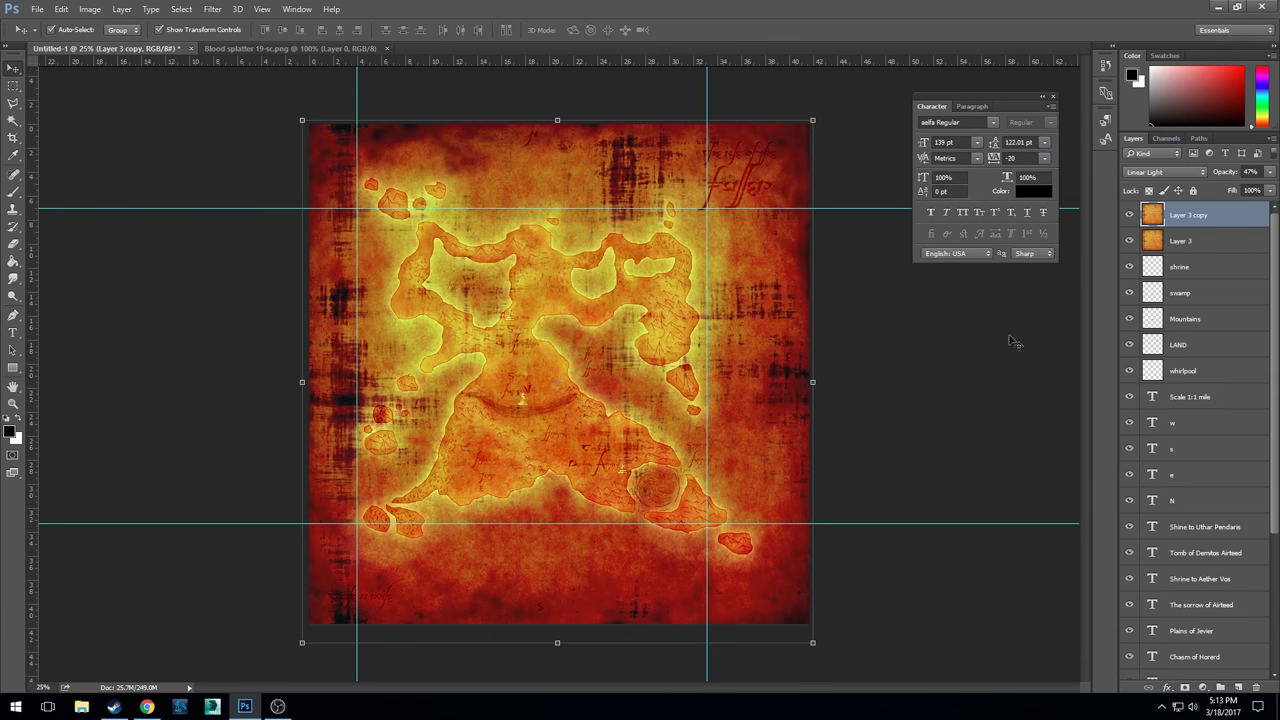
- Try Multiply and other blend modes on Layer 3 copy, settling on Overlay
click(1140, 175)
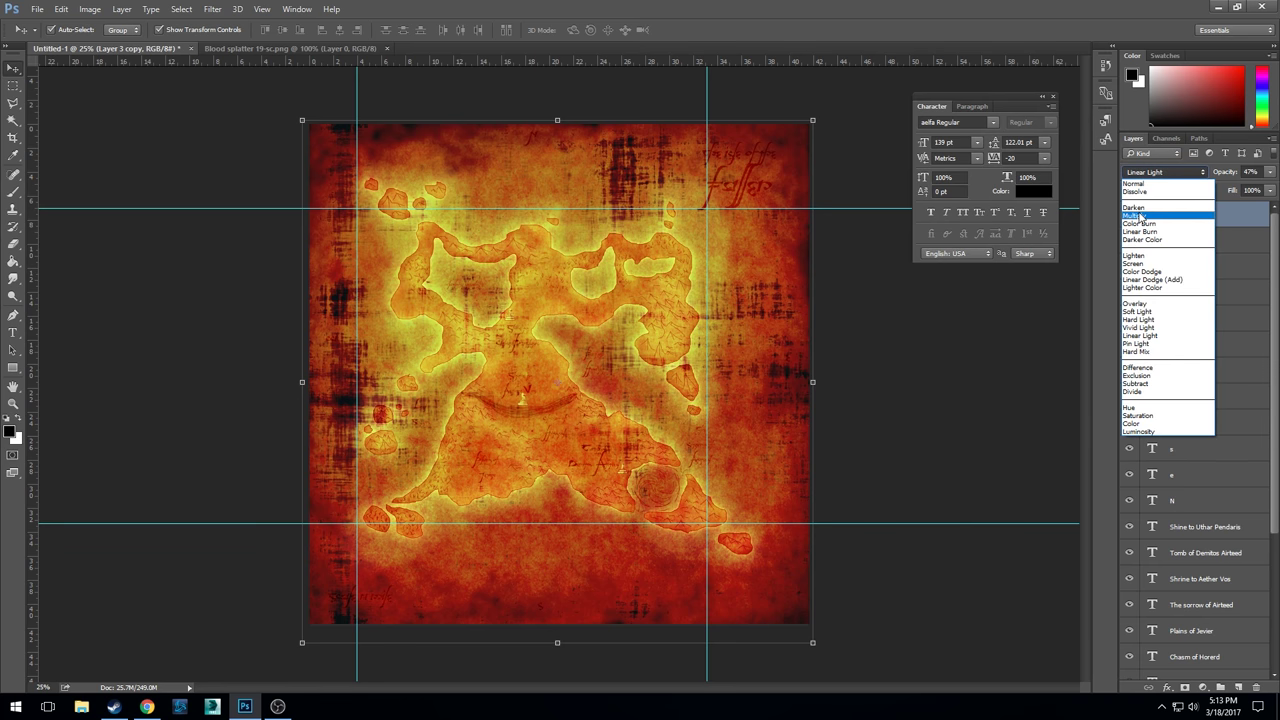
click(1139, 214)
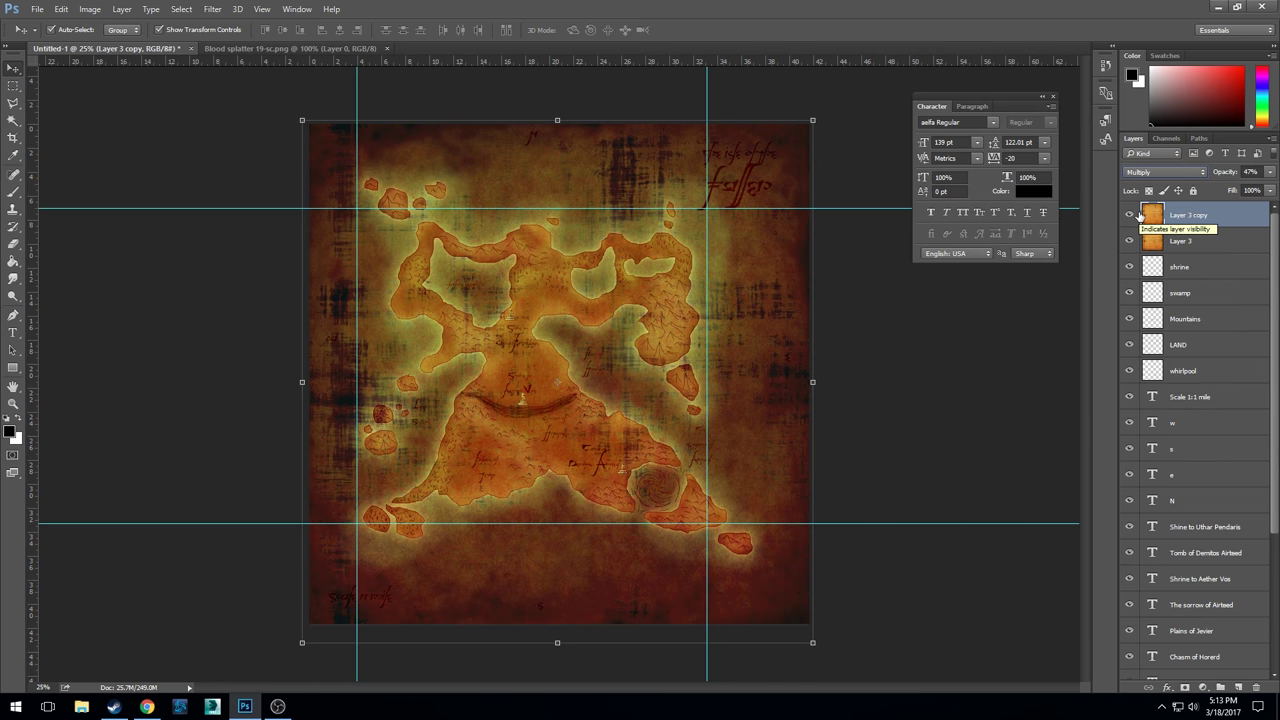
click(1129, 216)
click(1129, 216)
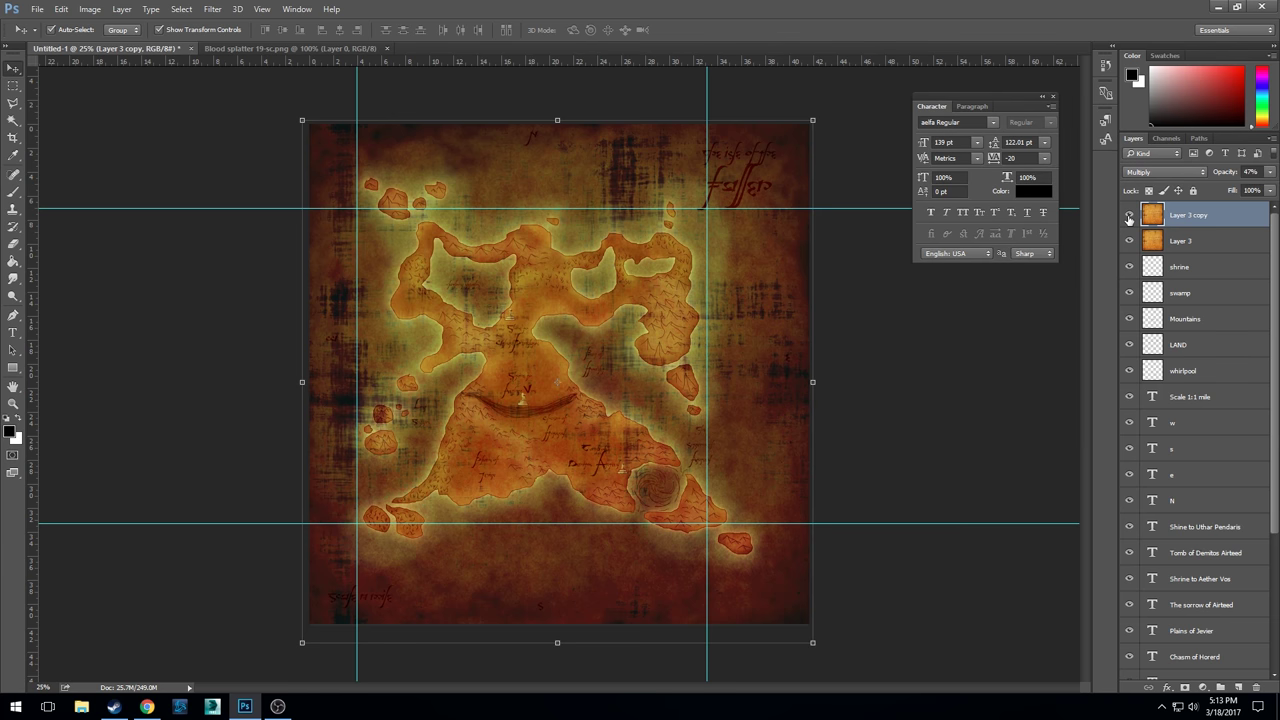
click(1150, 175)
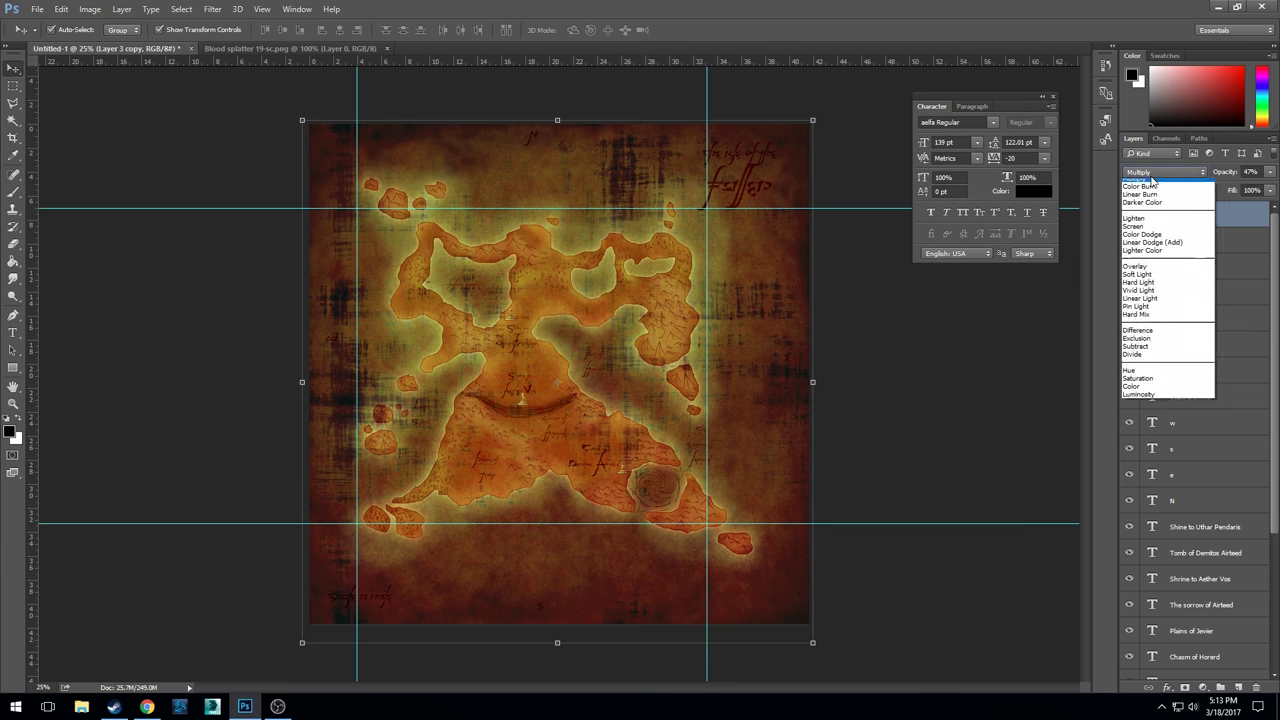
click(1150, 175)
scroll(1150, 175, down, 2)
scroll(1150, 175, down, 2)
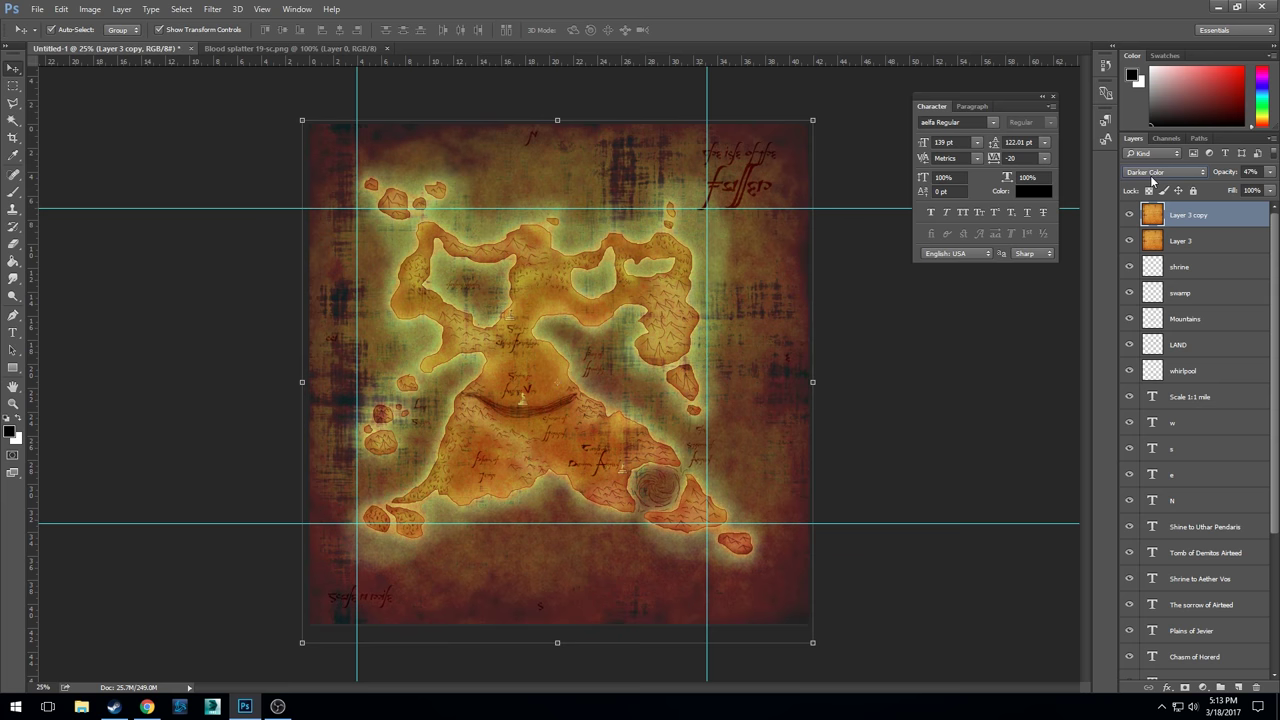
scroll(1150, 175, down, 4)
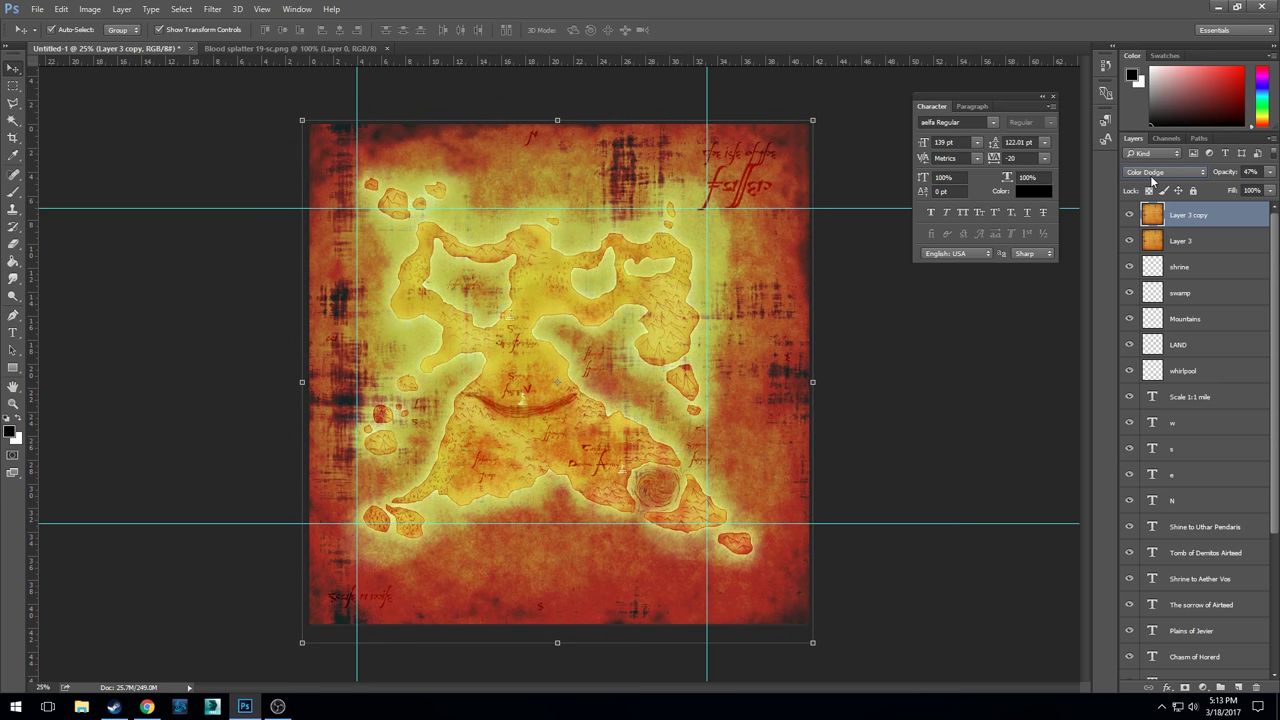
scroll(1150, 175, down, 1)
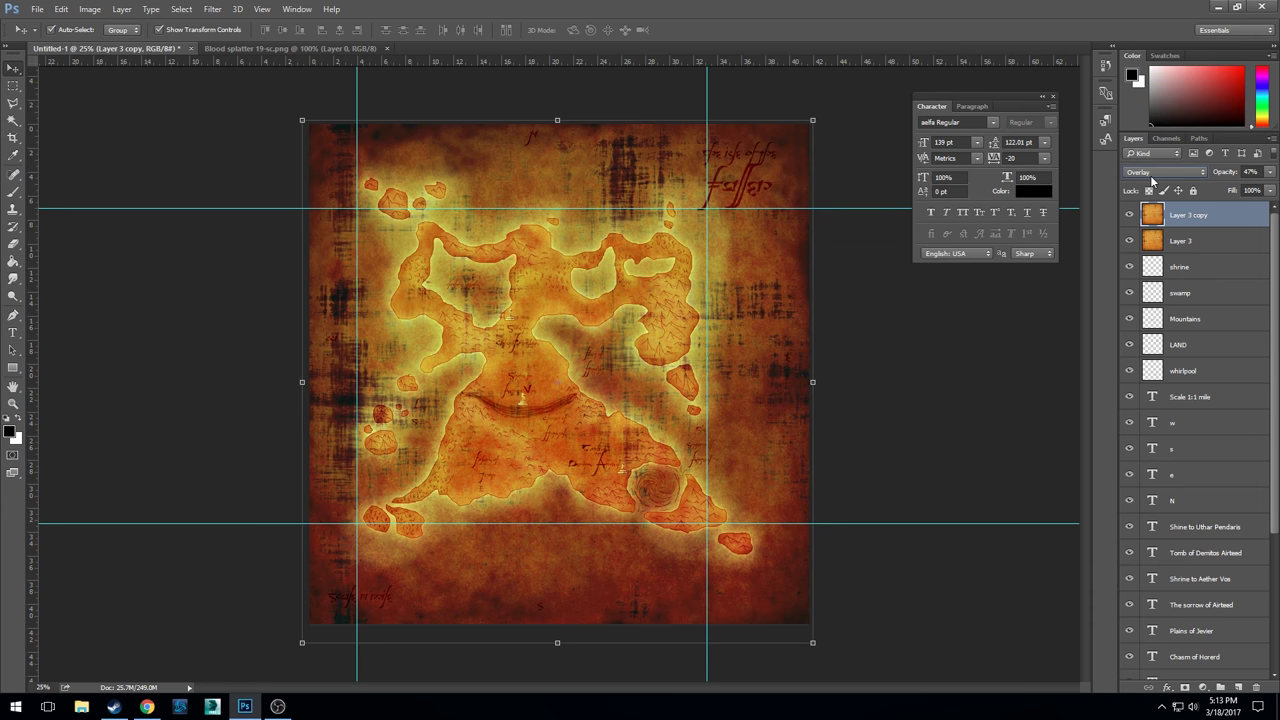
- Deselect the layer and zoom in and out to inspect the warmer map
click(957, 450)
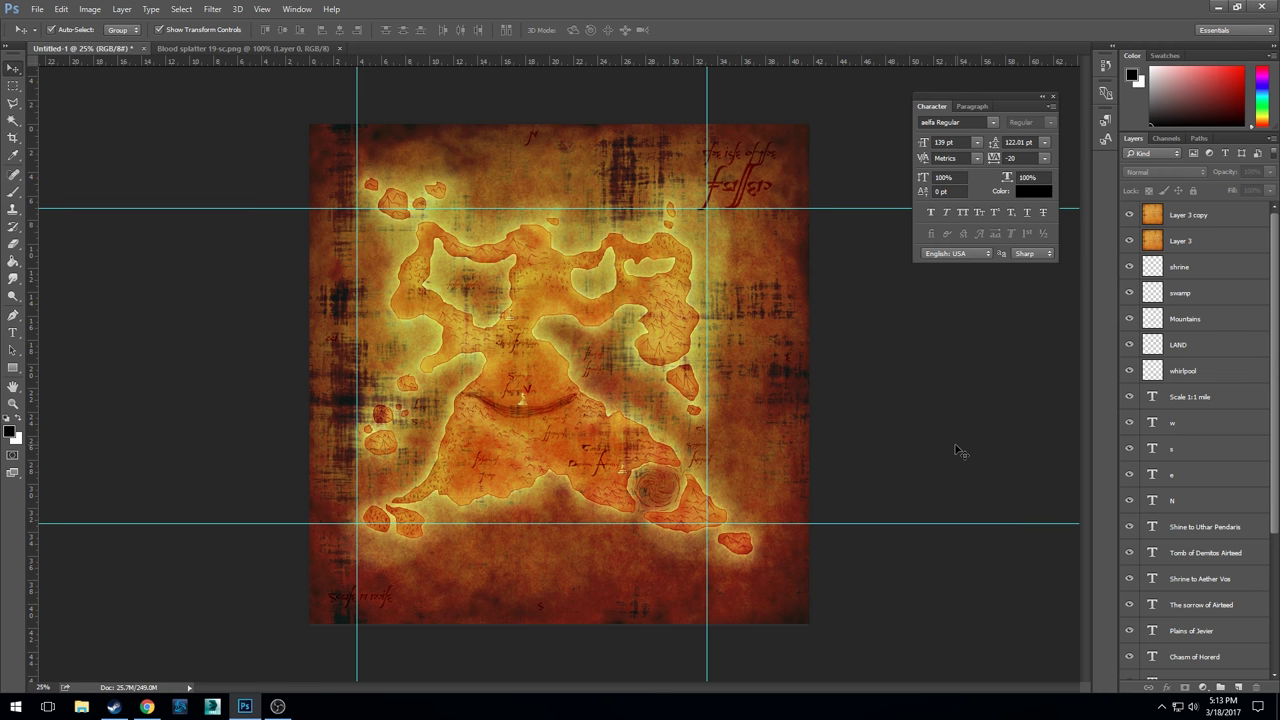
key(ctrl+plus)
key(ctrl+plus)
key(ctrl+plus)
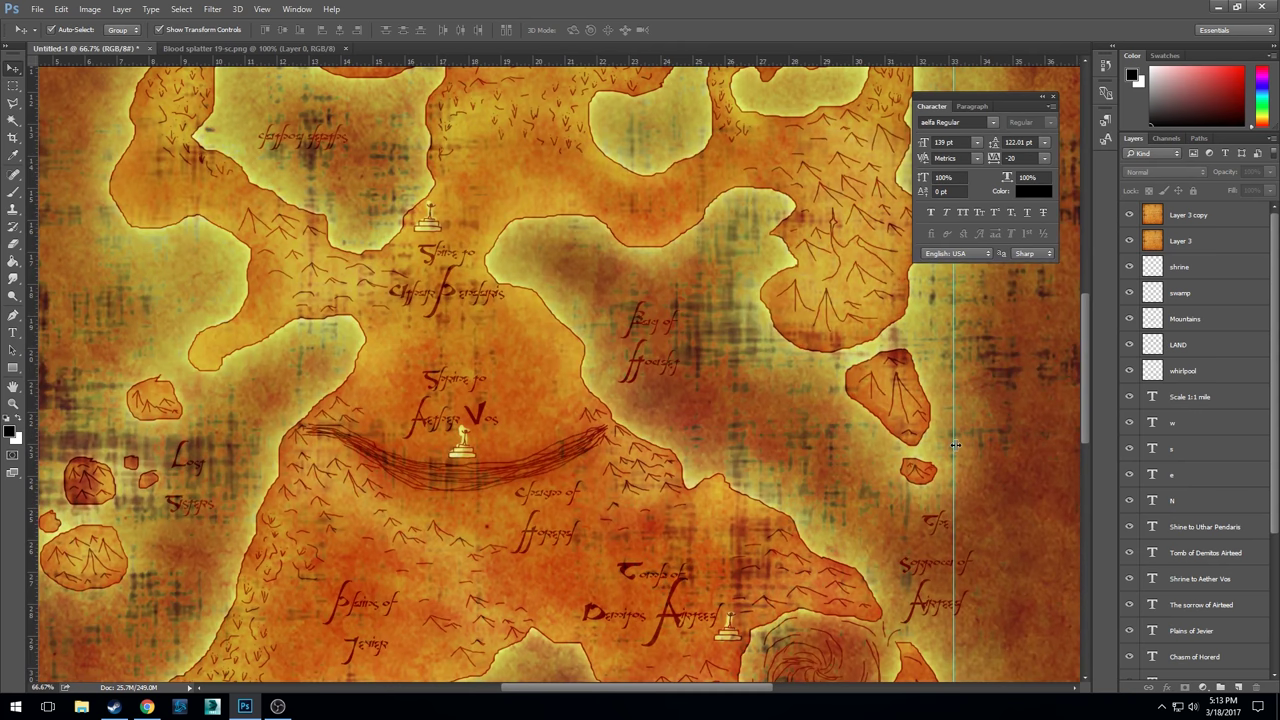
key(ctrl+minus)
key(ctrl+minus)
key(ctrl+minus)
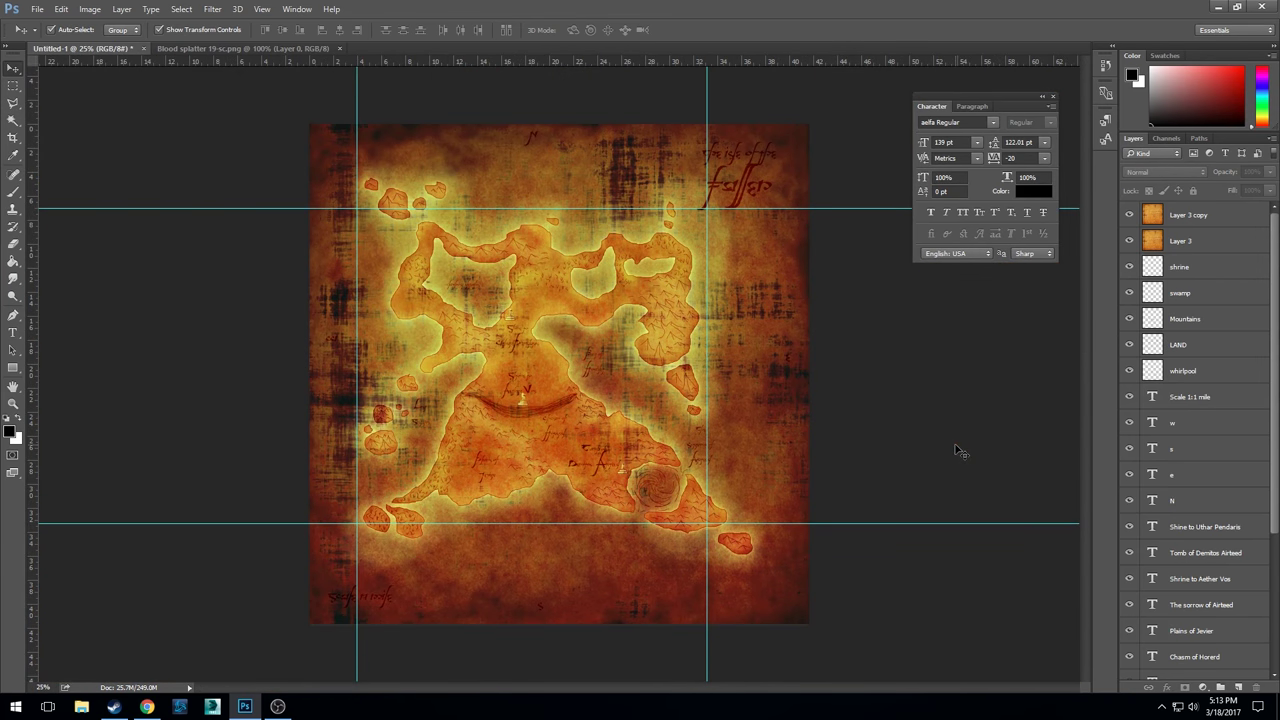
- Paste the Blood splatter 19-sc.png image onto the map as a new layer
click(240, 48)
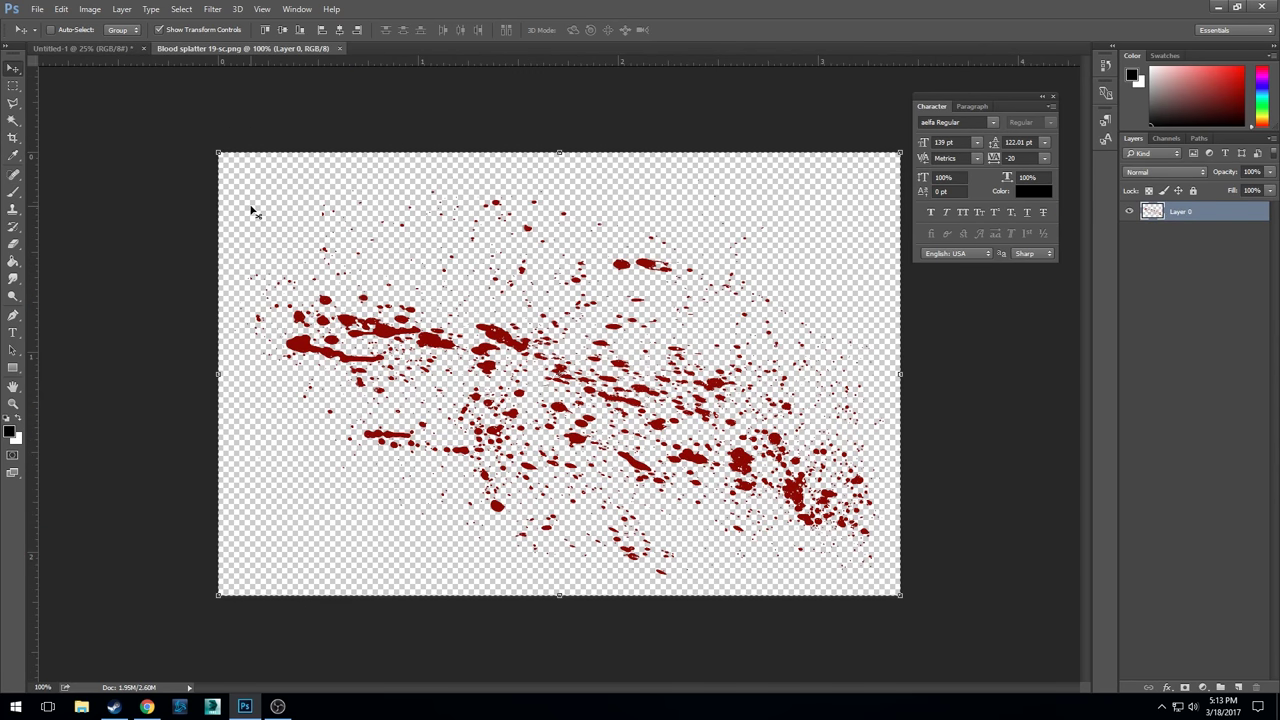
click(339, 48)
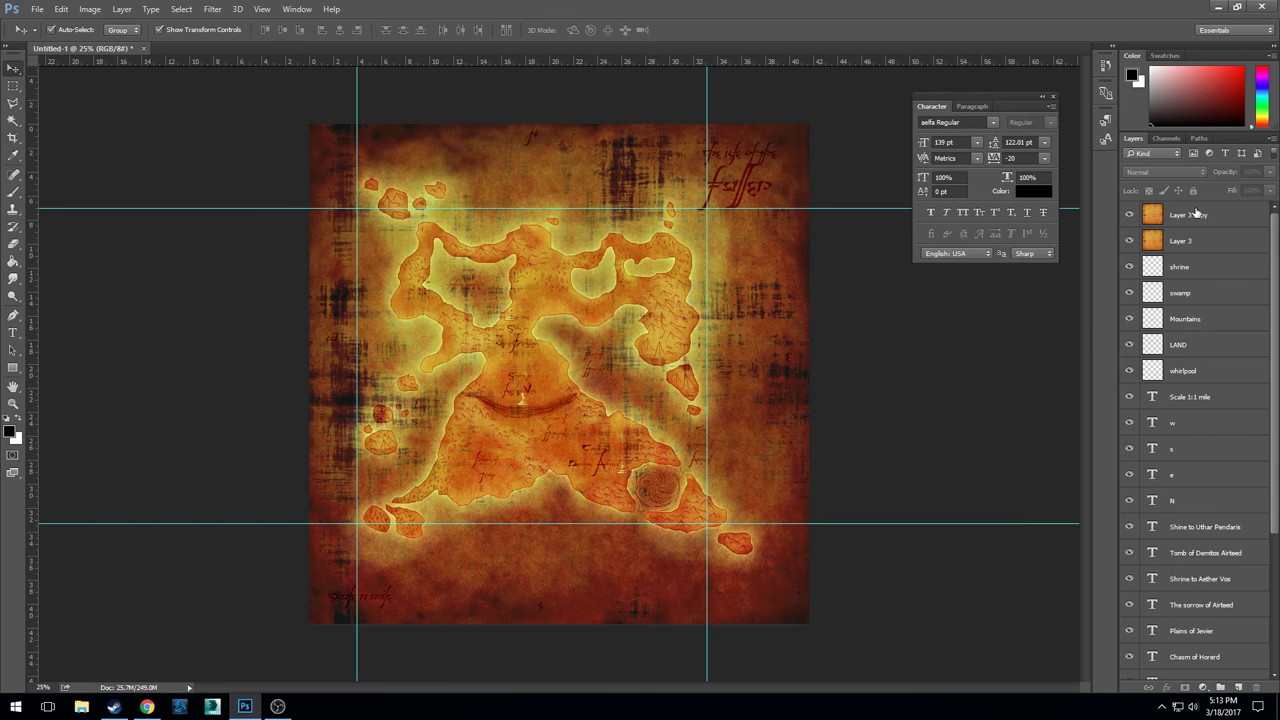
key(ctrl+v)
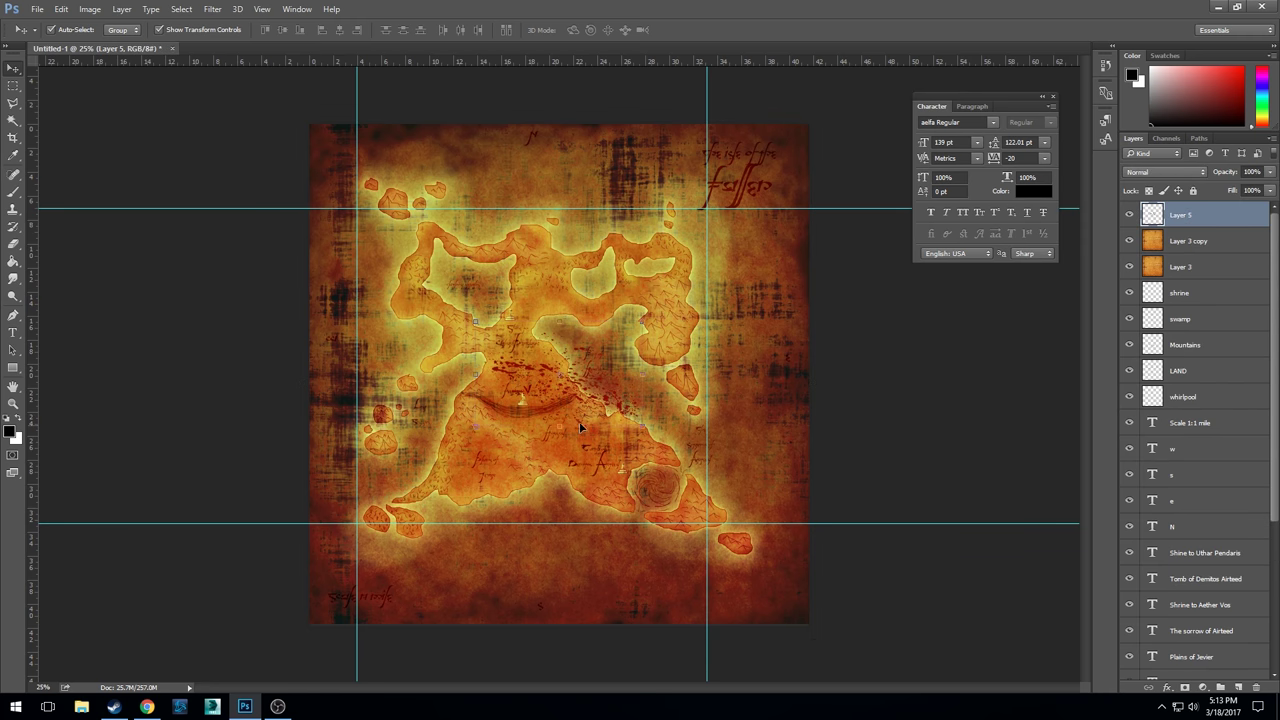
- Enlarge the splatter to over twice its size and place it across the map's top
drag(586, 397, 724, 504)
drag(610, 462, 170, 130)
drag(601, 424, 753, 244)
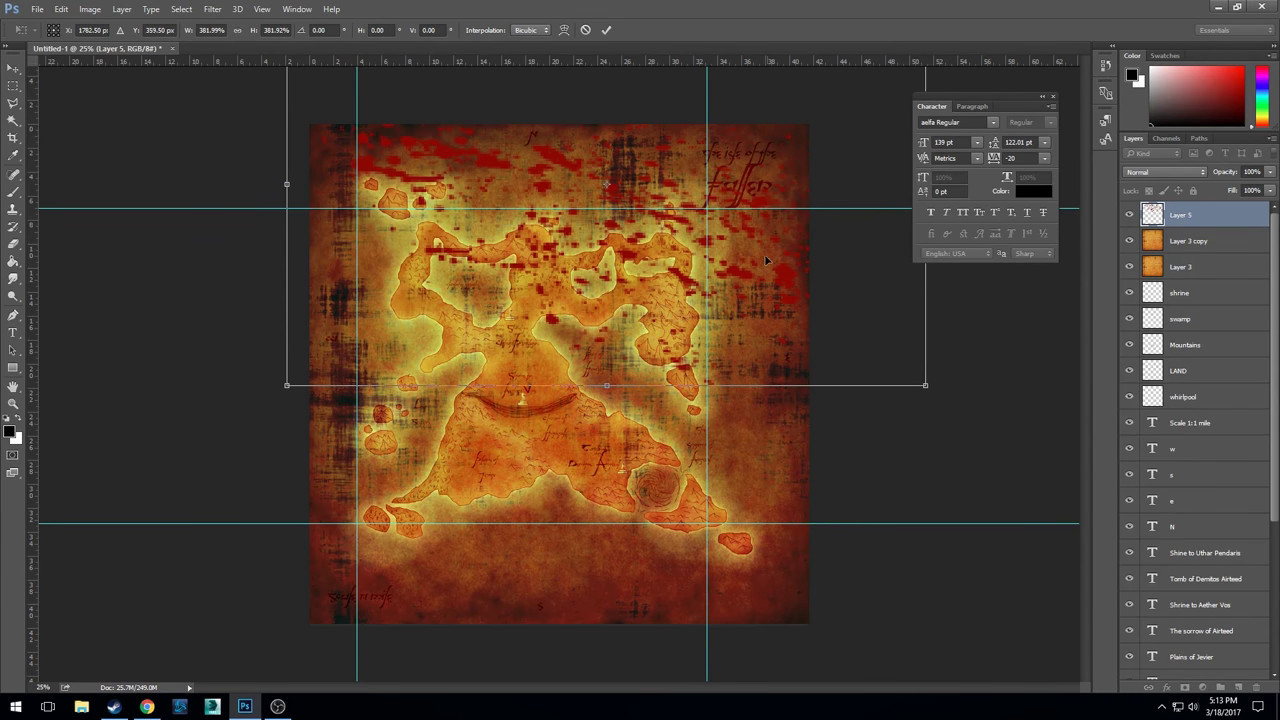
click(607, 30)
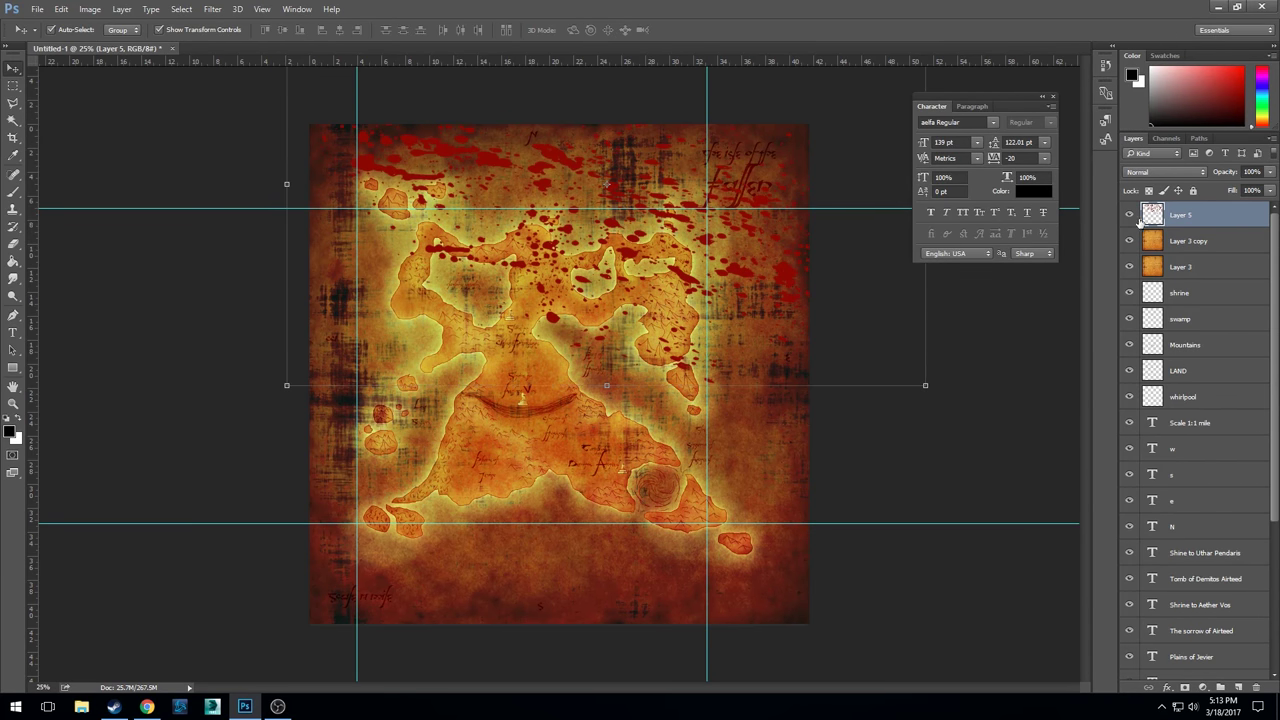
right_click(1178, 218)
click(1046, 100)
- Enable Bevel & Emboss with Inner Bevel style, adjusting the depth and raising the size
drag(689, 316, 333, 294)
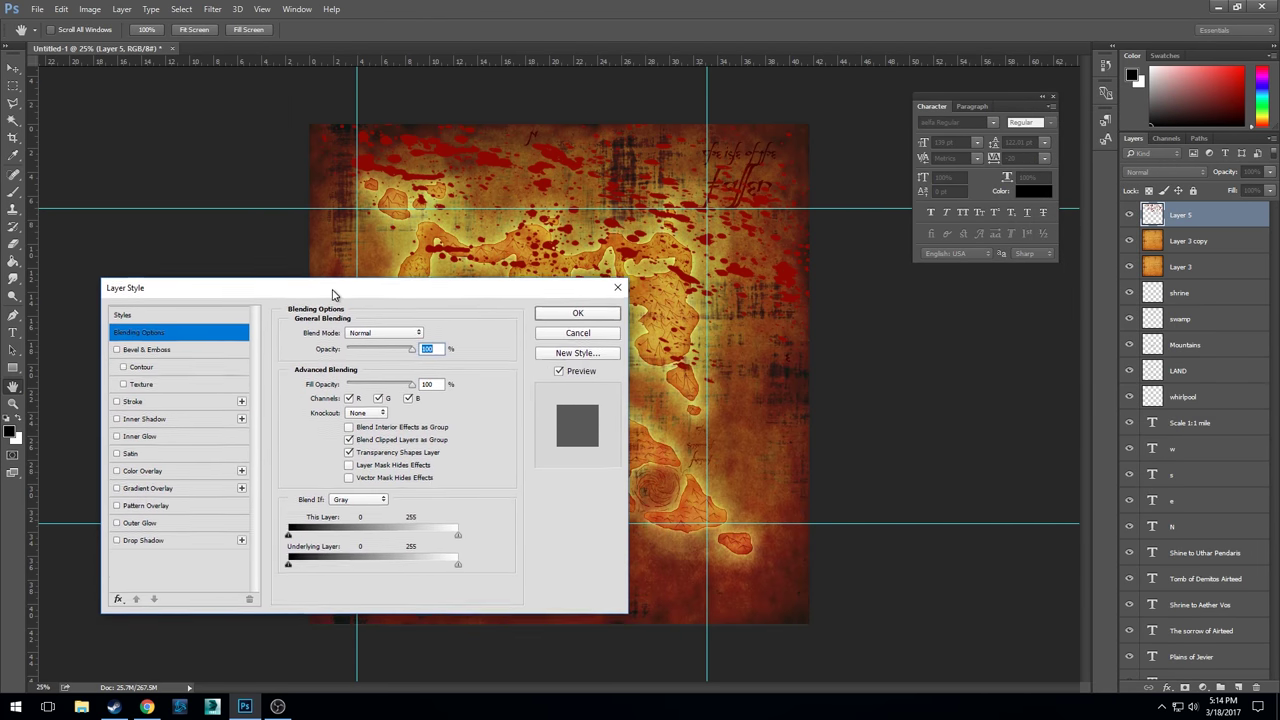
click(148, 352)
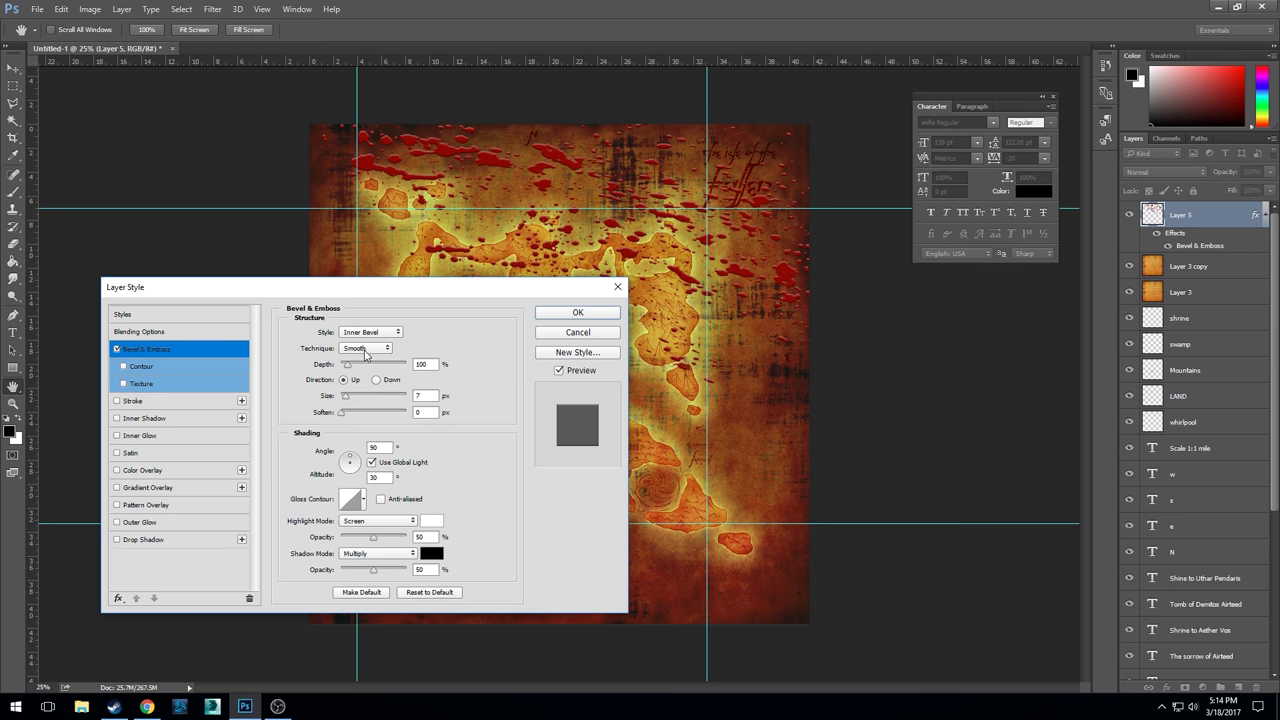
click(369, 336)
click(366, 352)
drag(348, 365, 346, 371)
drag(347, 401, 351, 401)
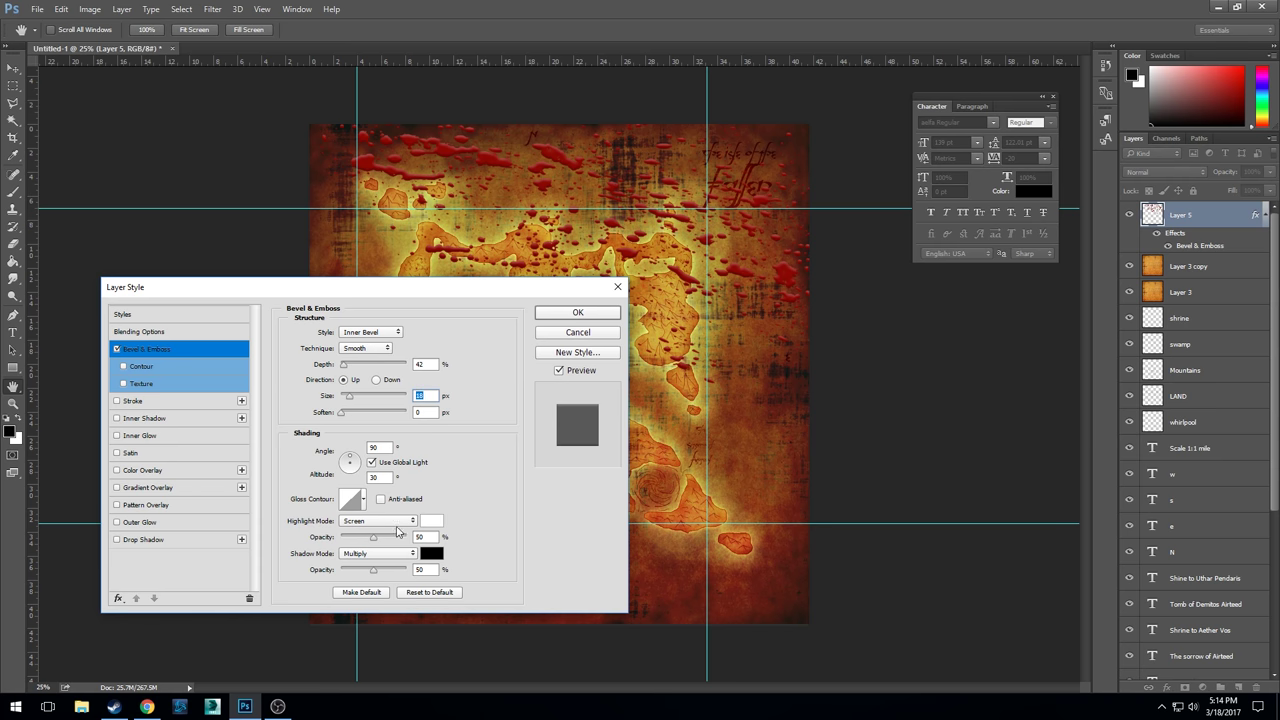
- Give the bevel a light pink highlight colour and enable a Contour with adjusted range
click(431, 521)
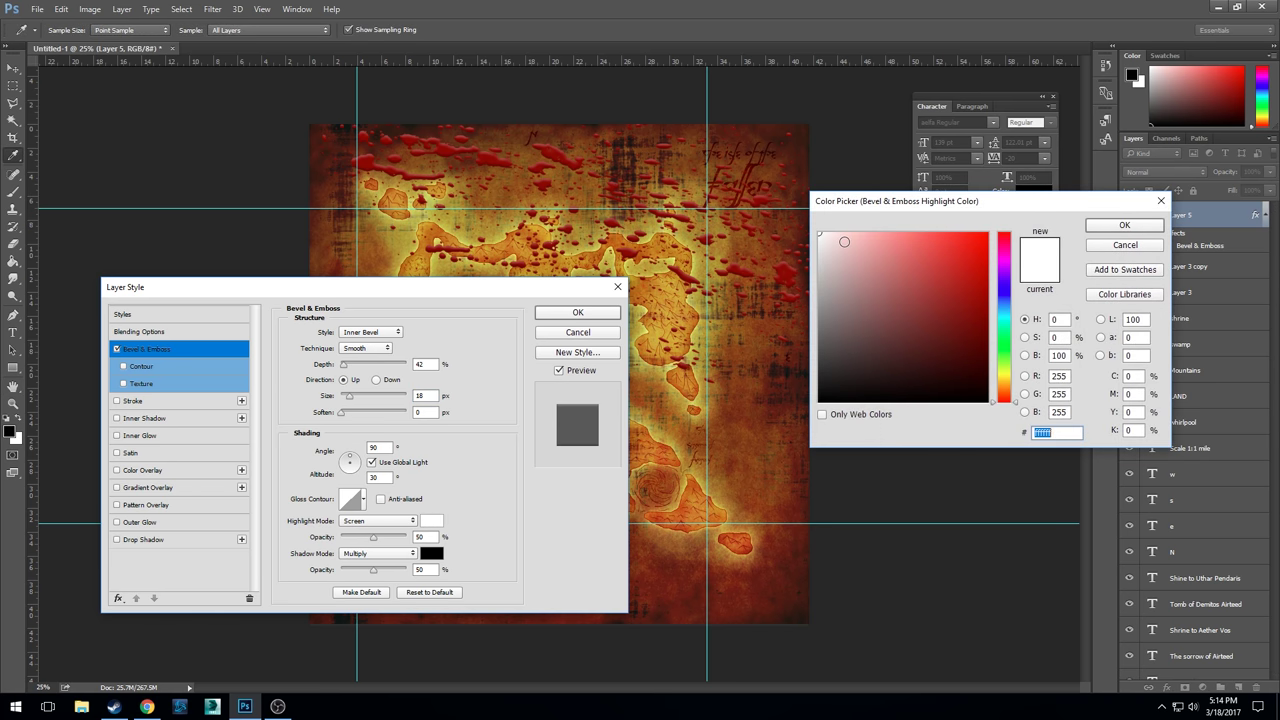
click(844, 242)
click(1101, 230)
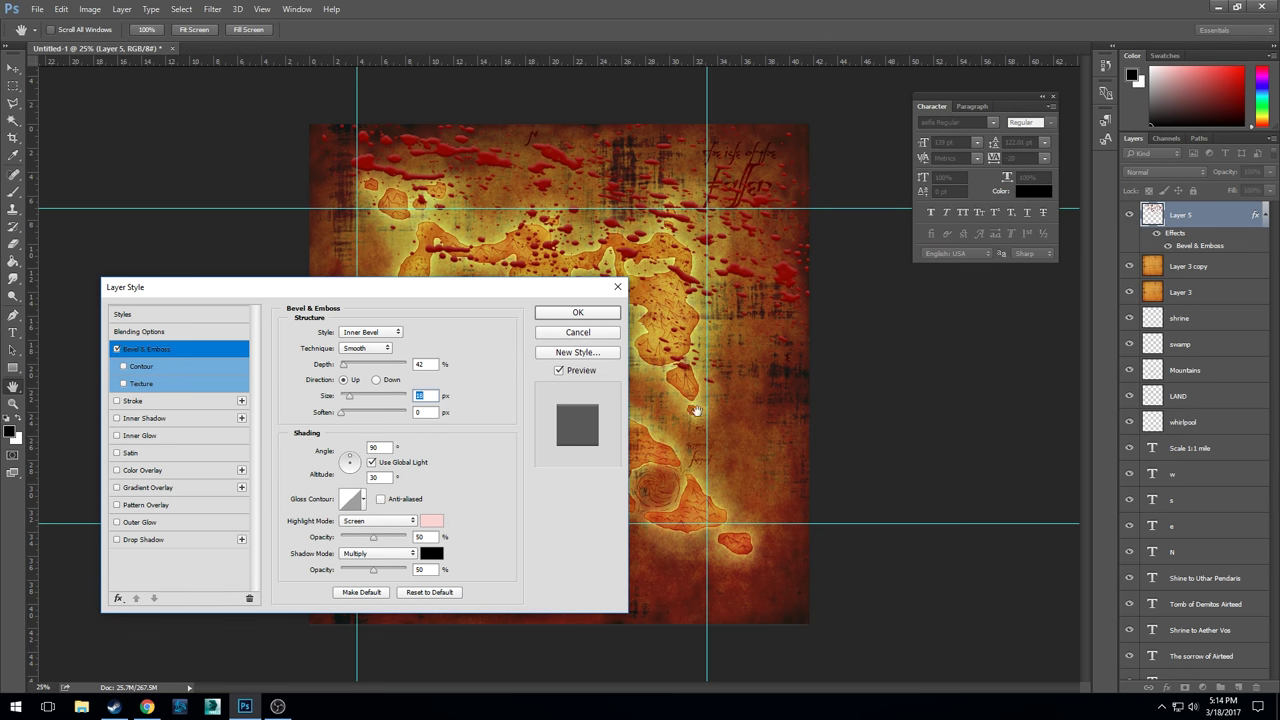
click(145, 369)
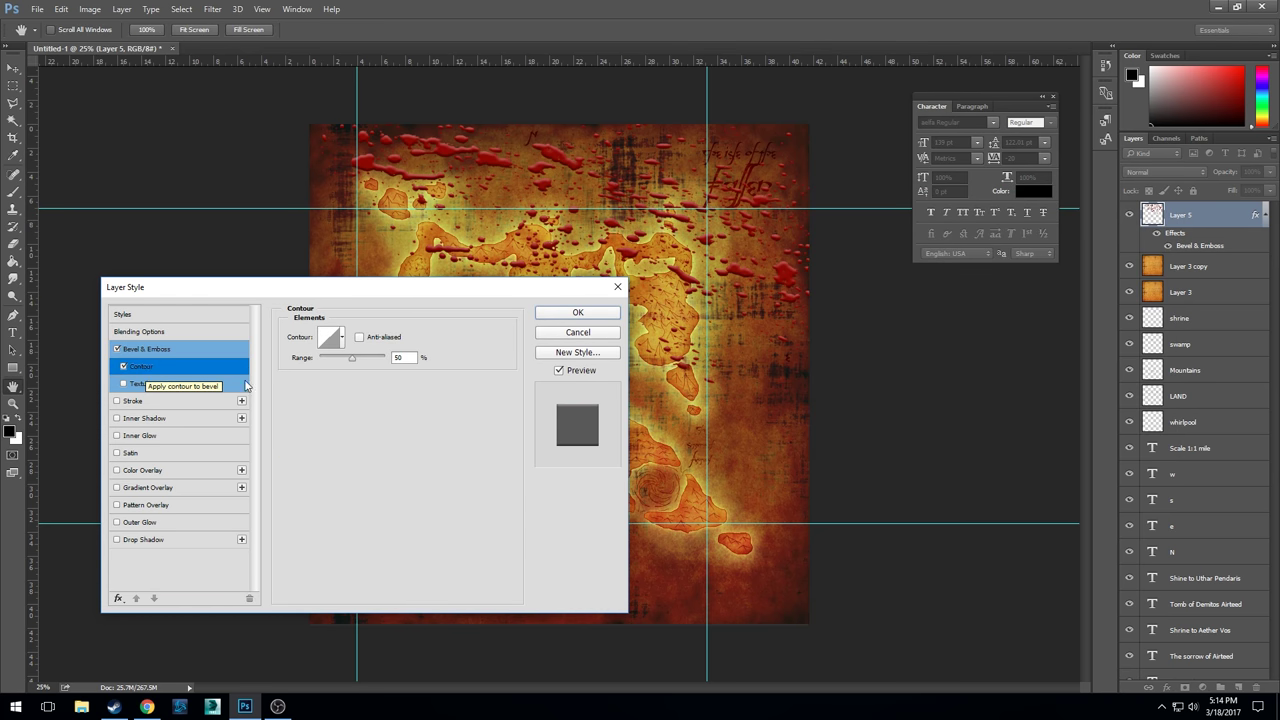
click(344, 357)
drag(344, 362, 381, 362)
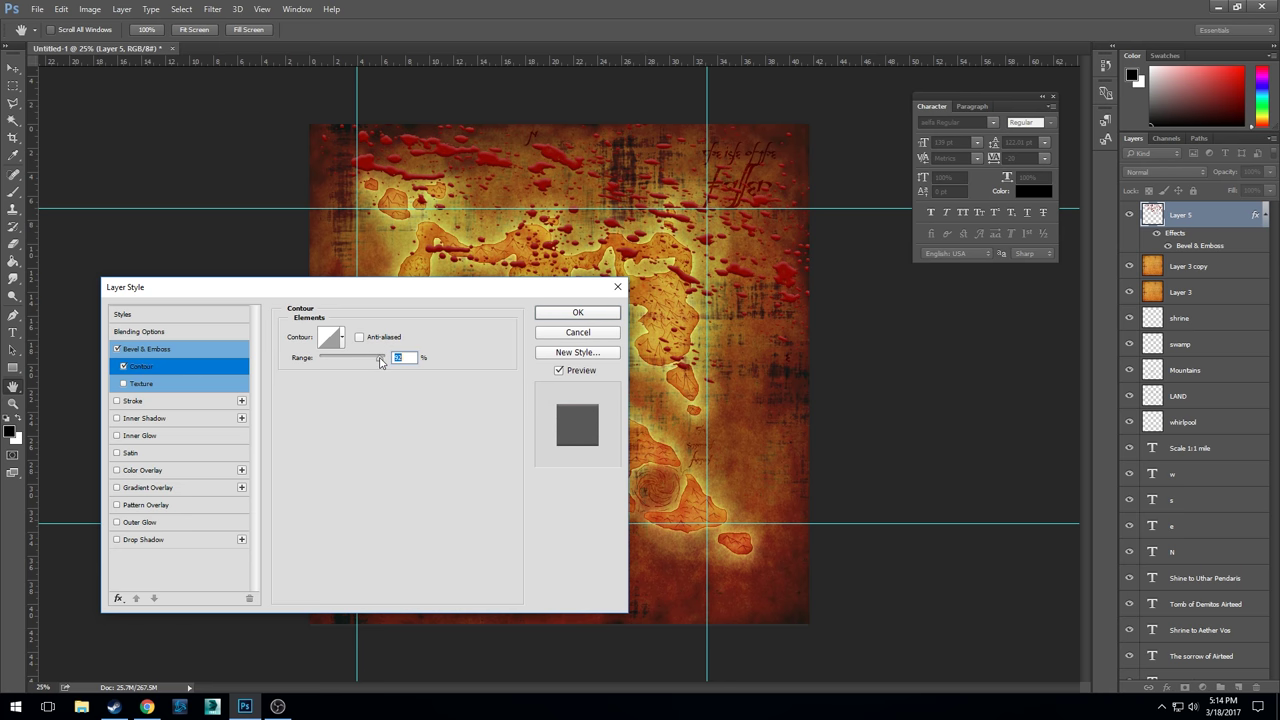
click(166, 350)
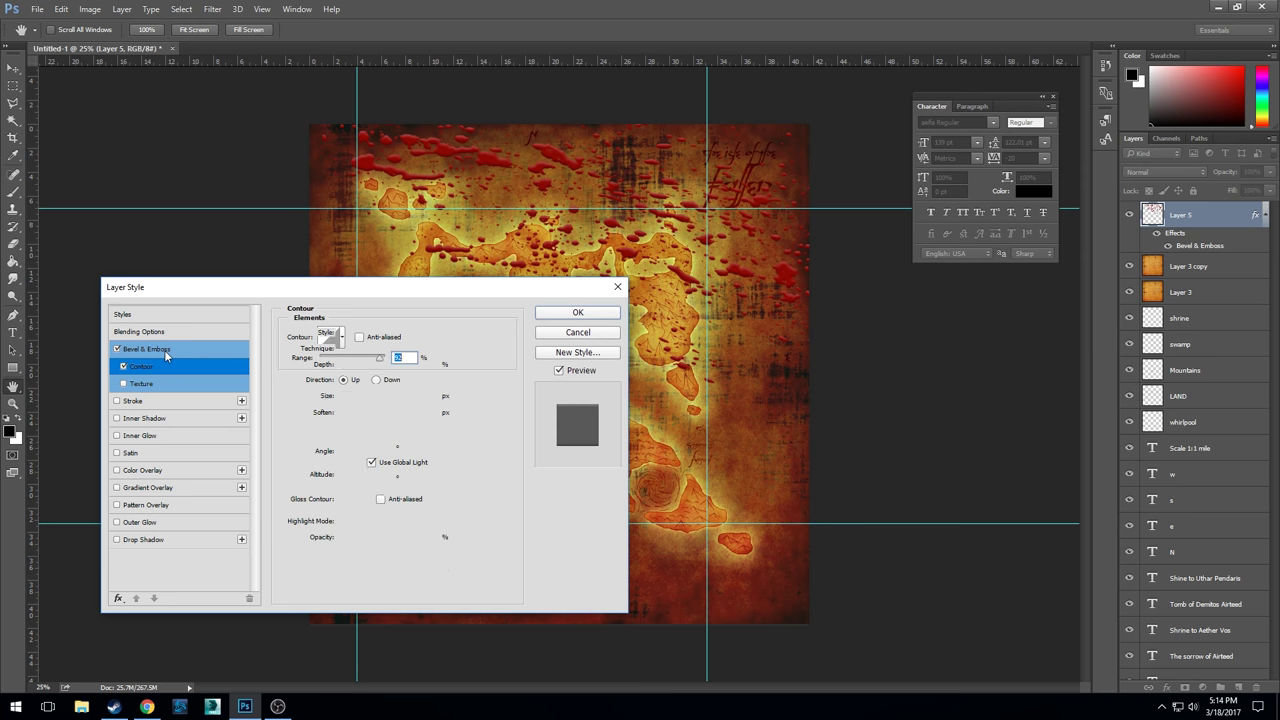
- Set the bevel depth to 327%, soften the edges, apply, and nudge the splatter
drag(345, 367, 350, 369)
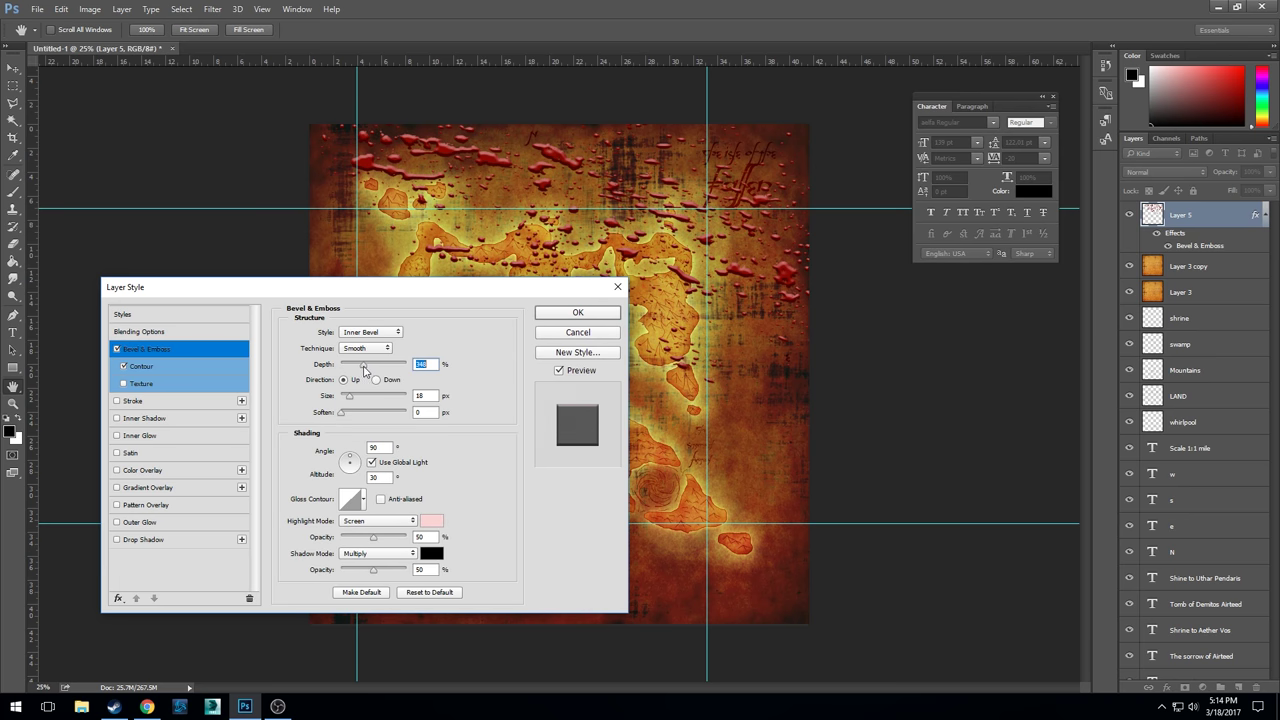
drag(364, 369, 364, 370)
drag(365, 370, 348, 400)
drag(341, 414, 393, 414)
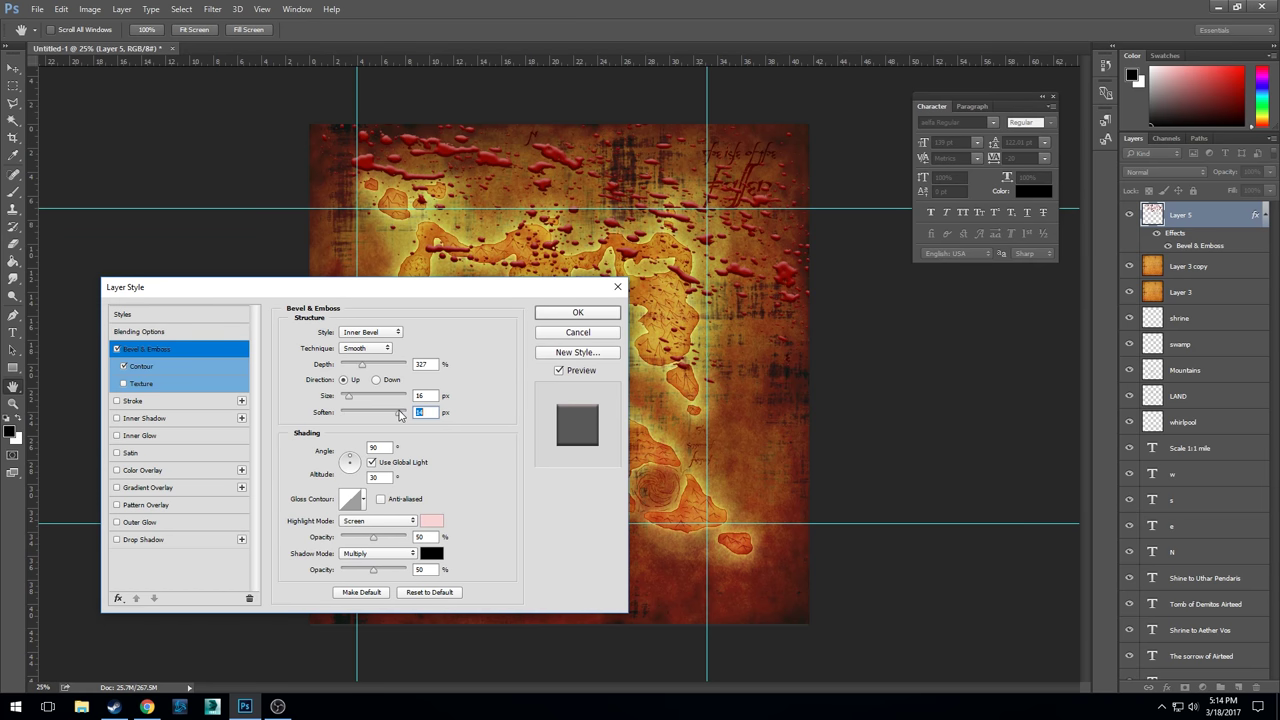
click(572, 314)
drag(495, 185, 531, 172)
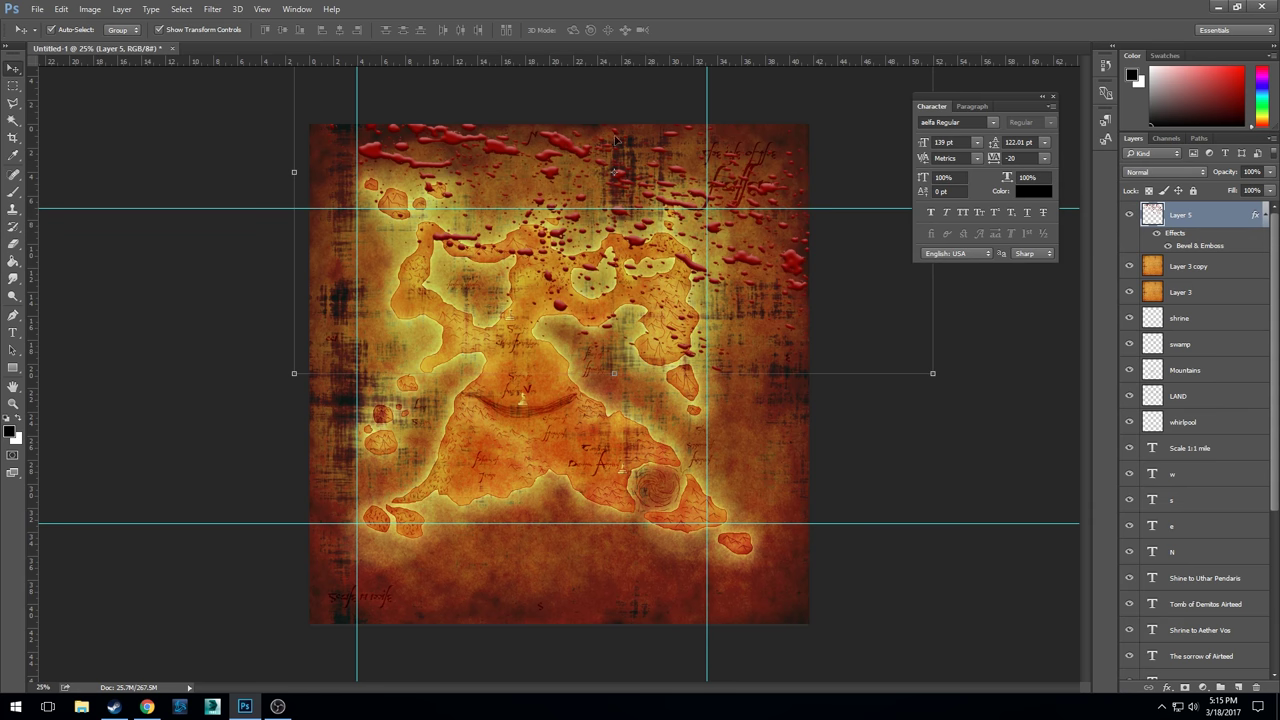
- Zoom in on the embossed splatter and toggle Layer 3 and Layer 3 copy to compare colours
click(194, 200)
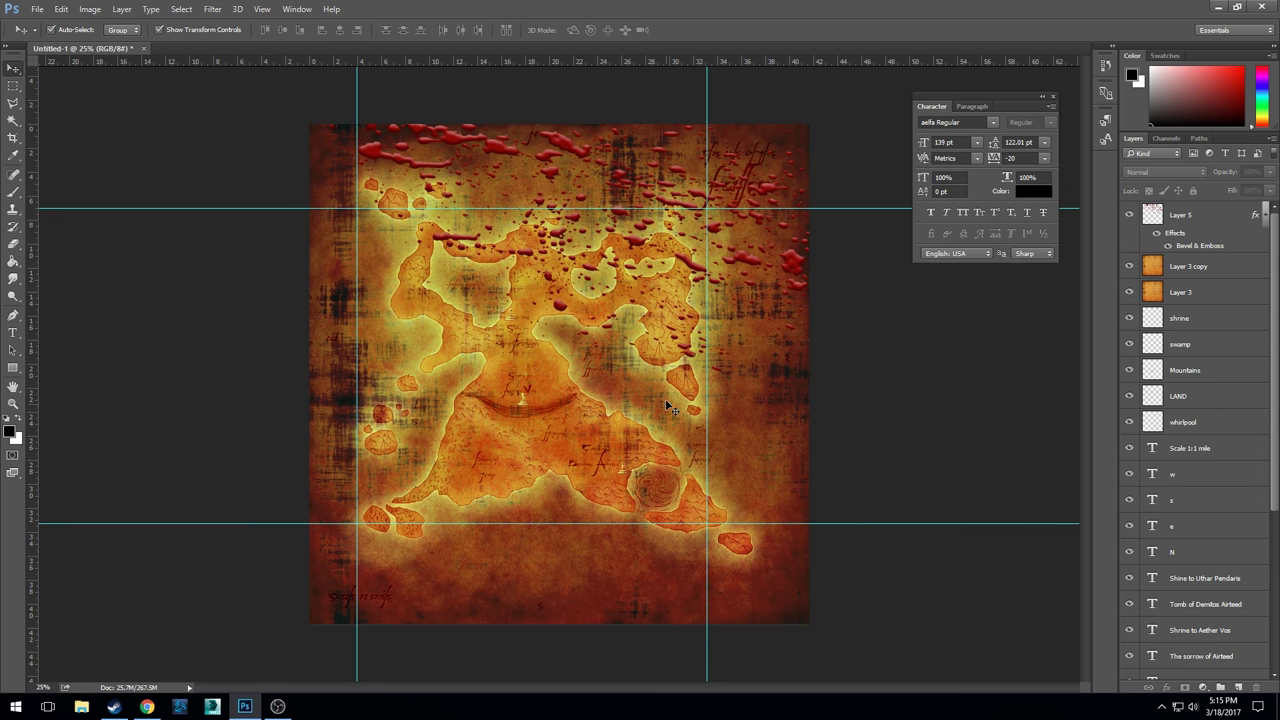
key(ctrl+plus)
key(ctrl+plus)
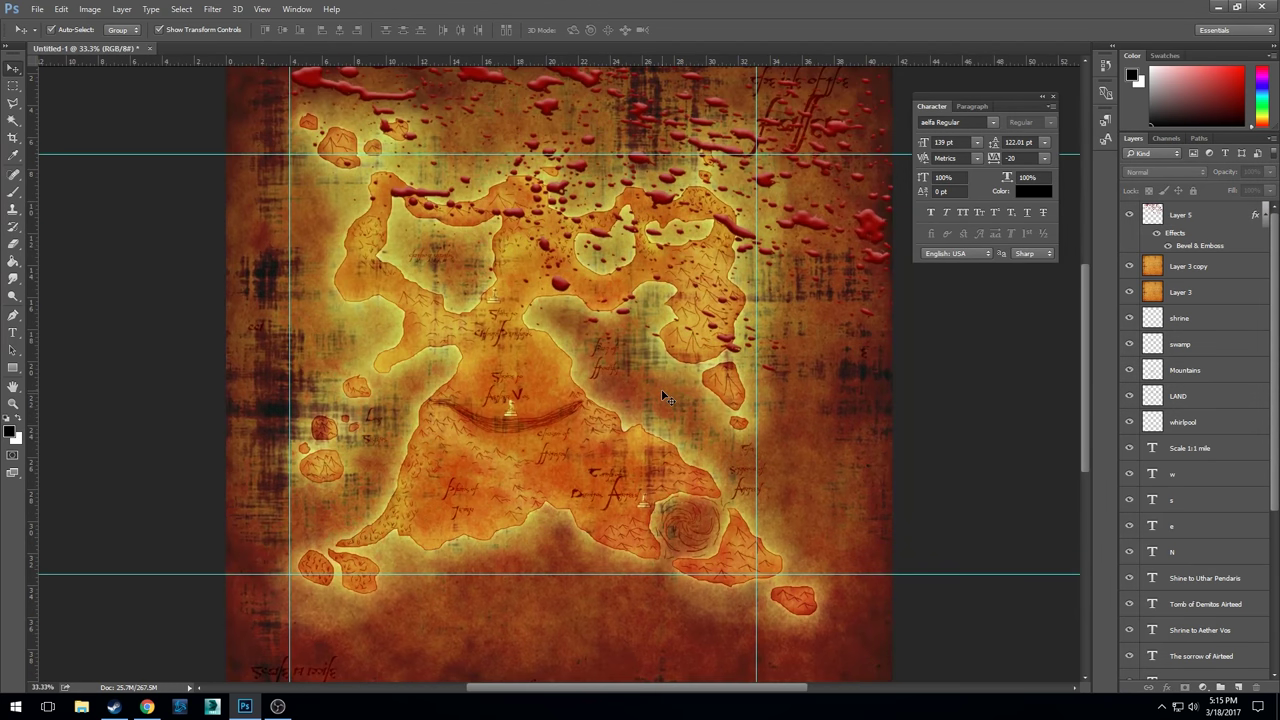
key(ctrl+plus)
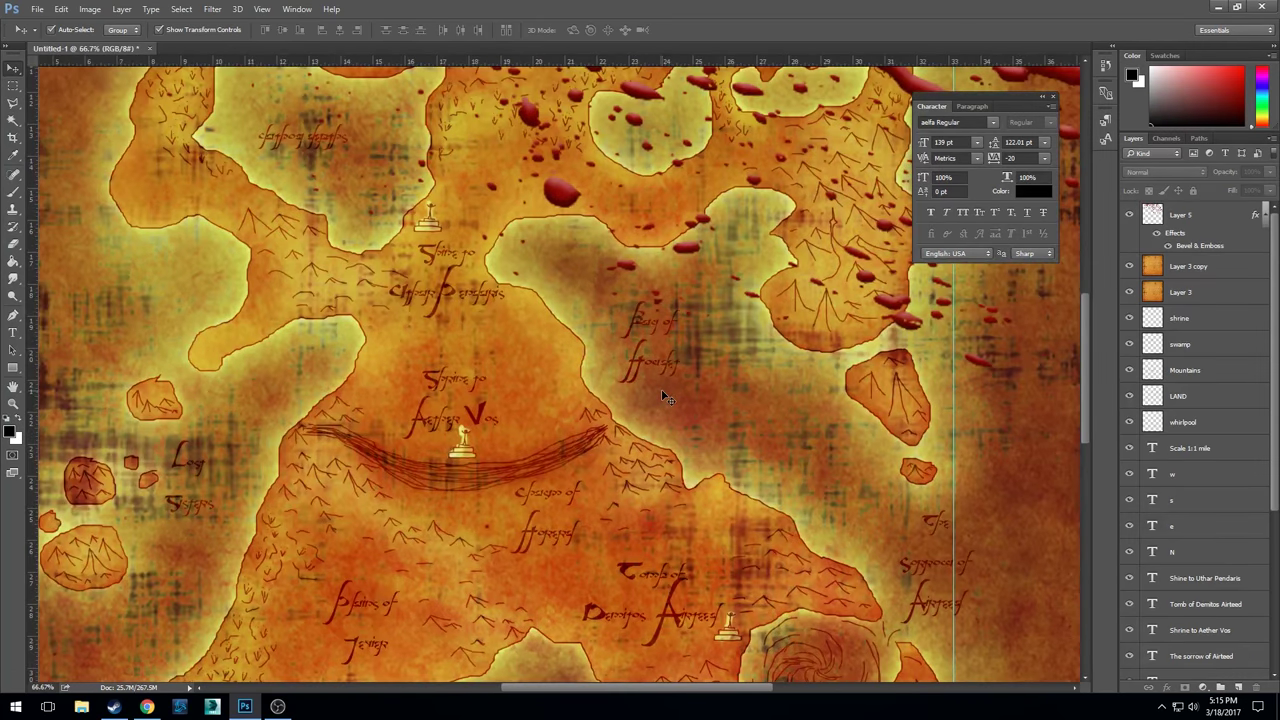
click(1205, 267)
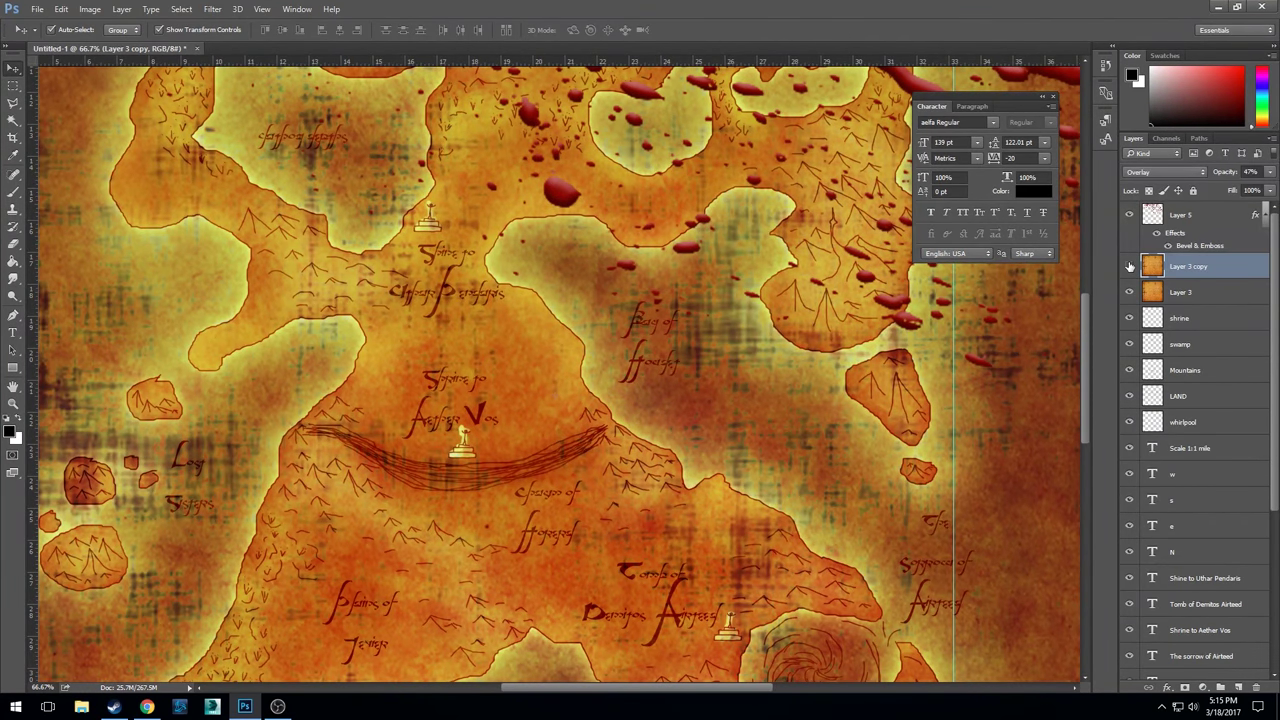
click(1130, 266)
click(1130, 266)
click(1130, 292)
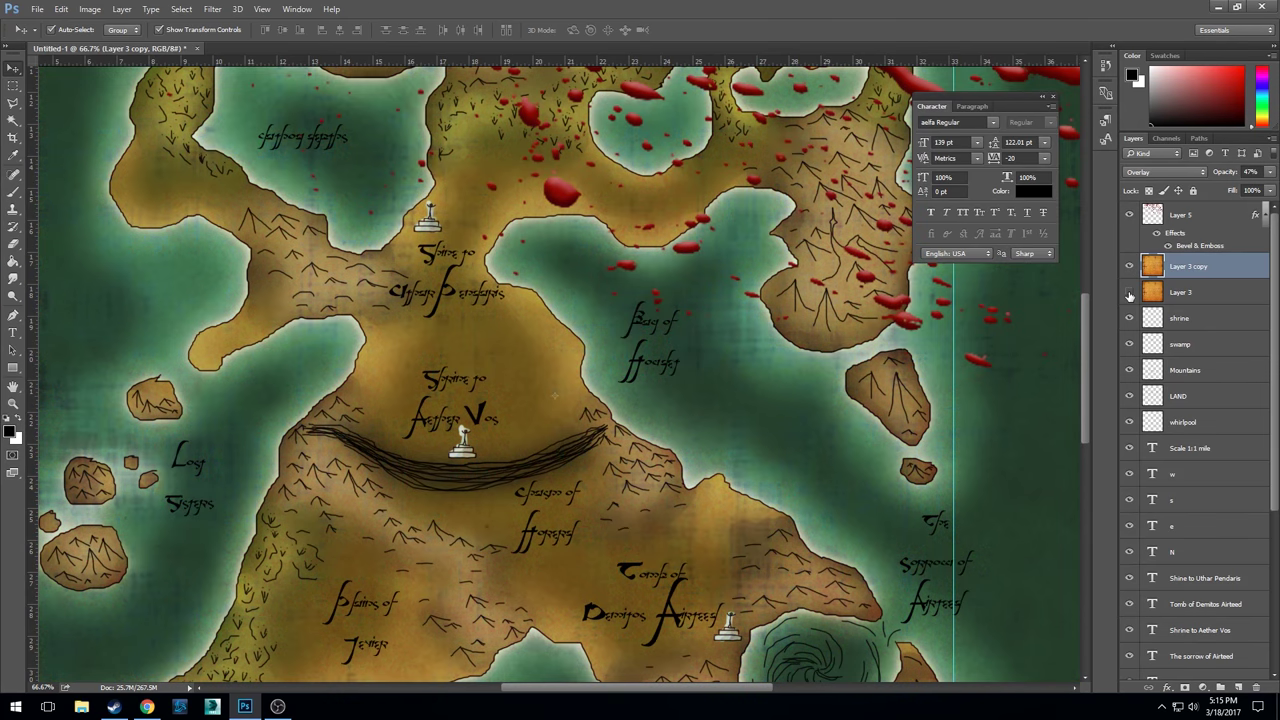
key(ctrl+minus)
key(ctrl+minus)
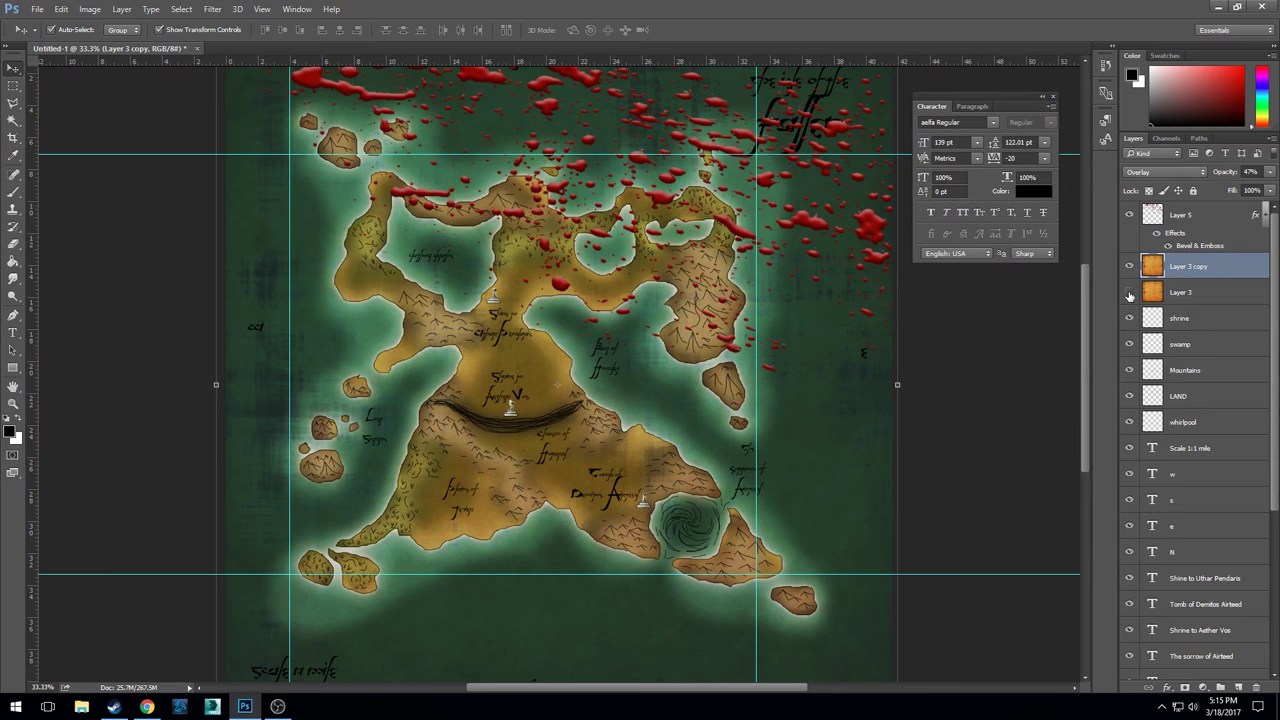
click(1130, 293)
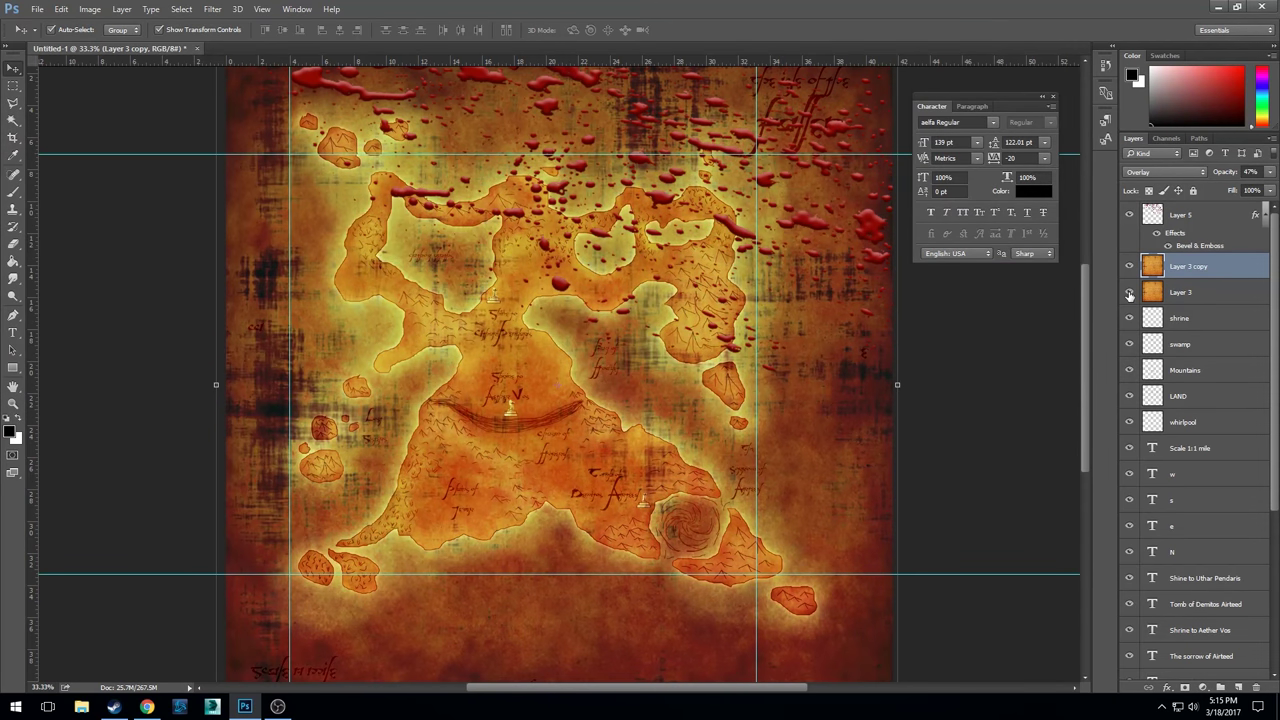
click(1130, 293)
click(1130, 293)
- Lower Layer 3's opacity to 23%
click(1213, 294)
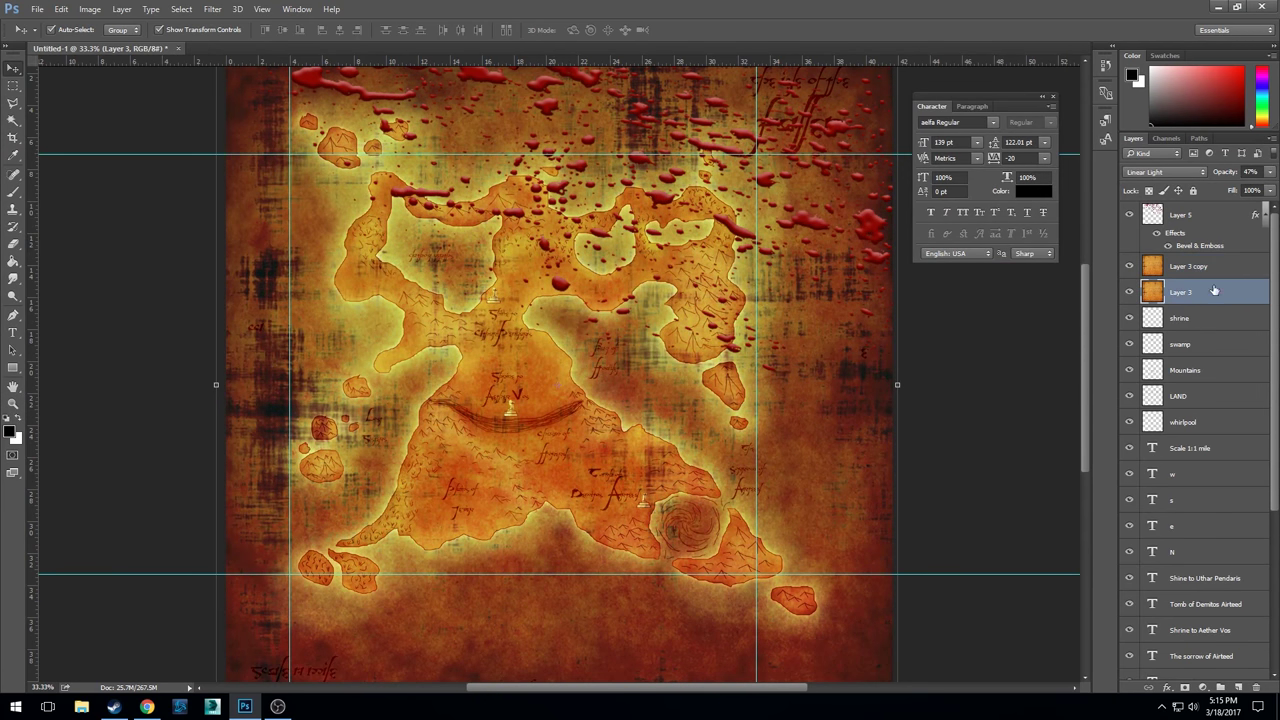
click(1270, 172)
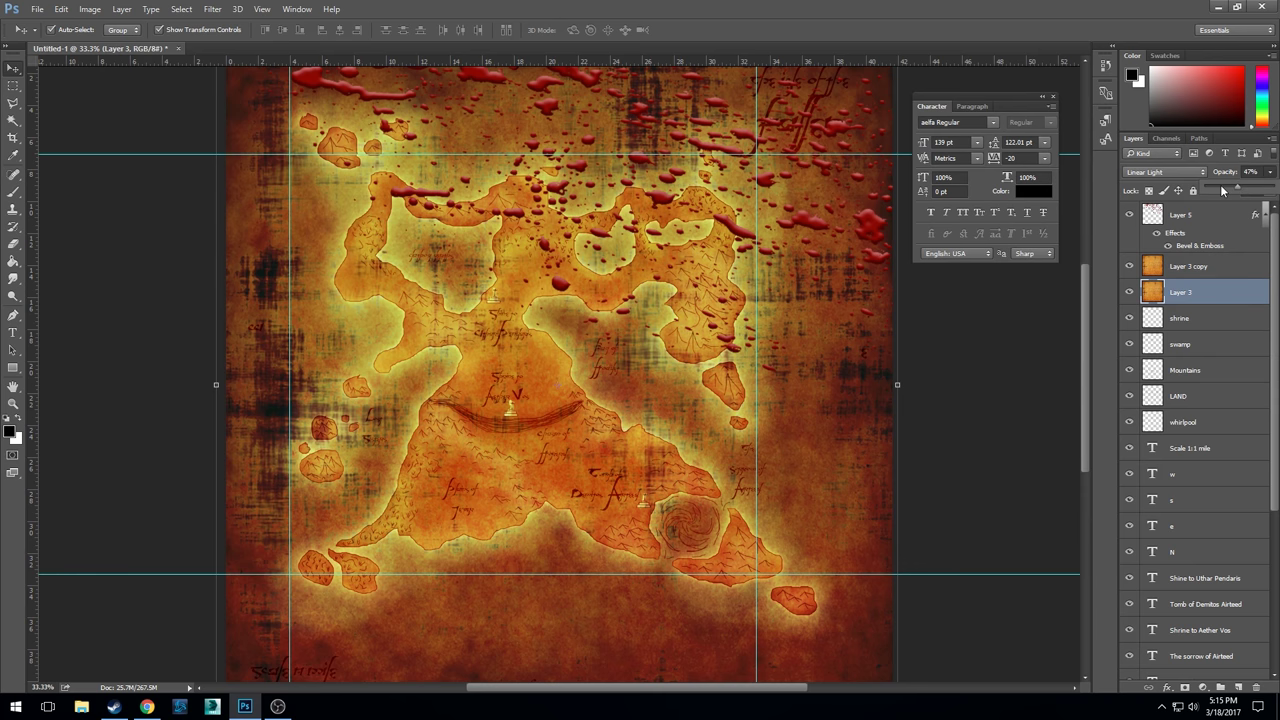
click(1222, 190)
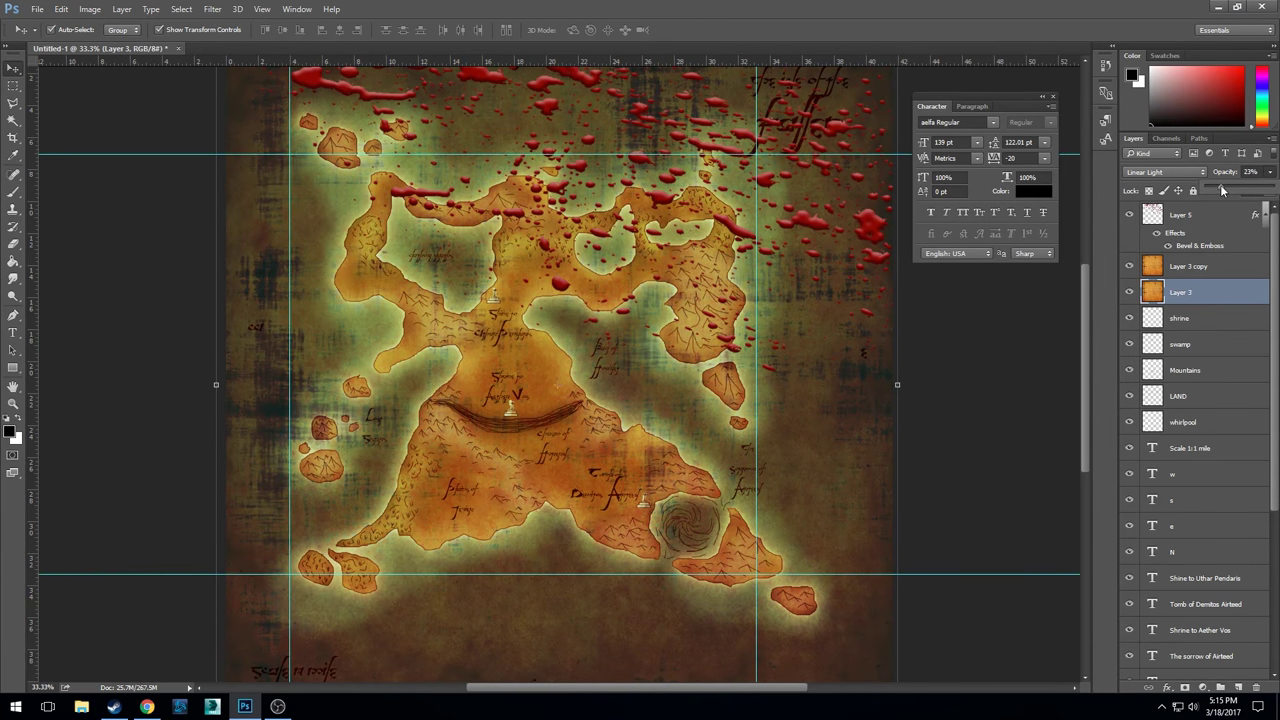
- Raise Layer 3 copy's opacity to about 73% and zoom in and out to check it
click(1192, 268)
click(1268, 175)
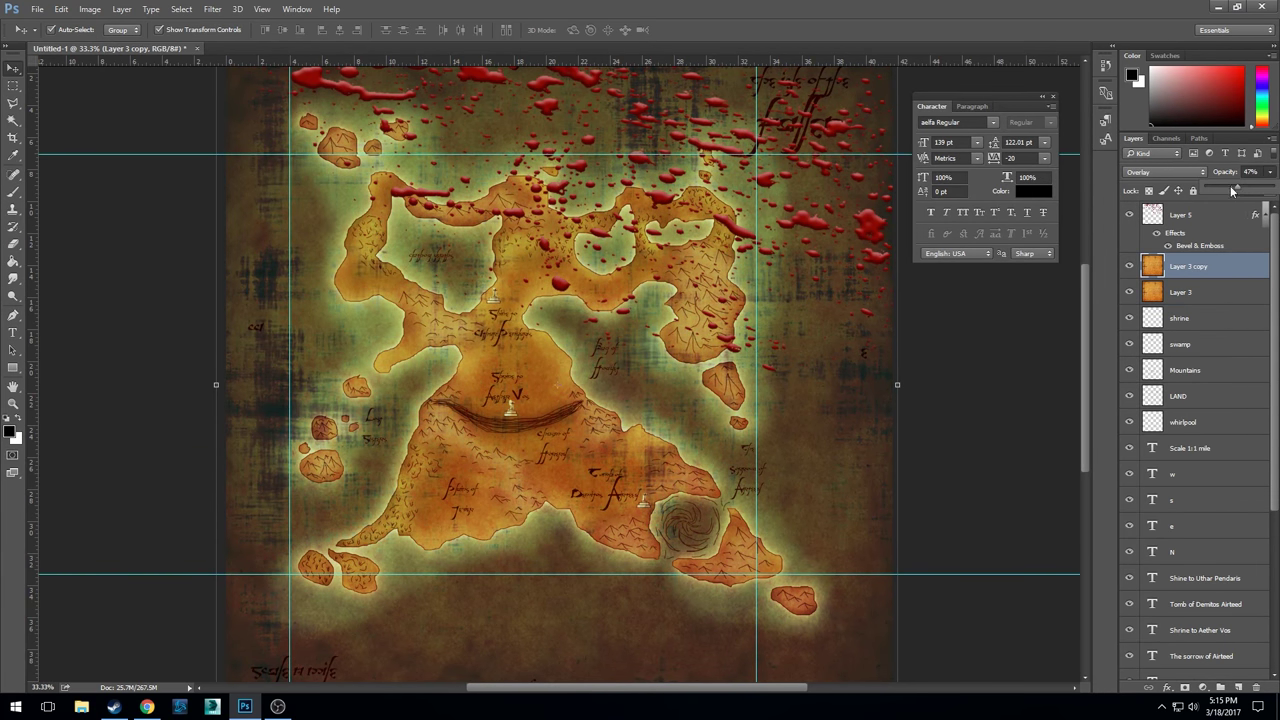
click(1225, 190)
click(1256, 188)
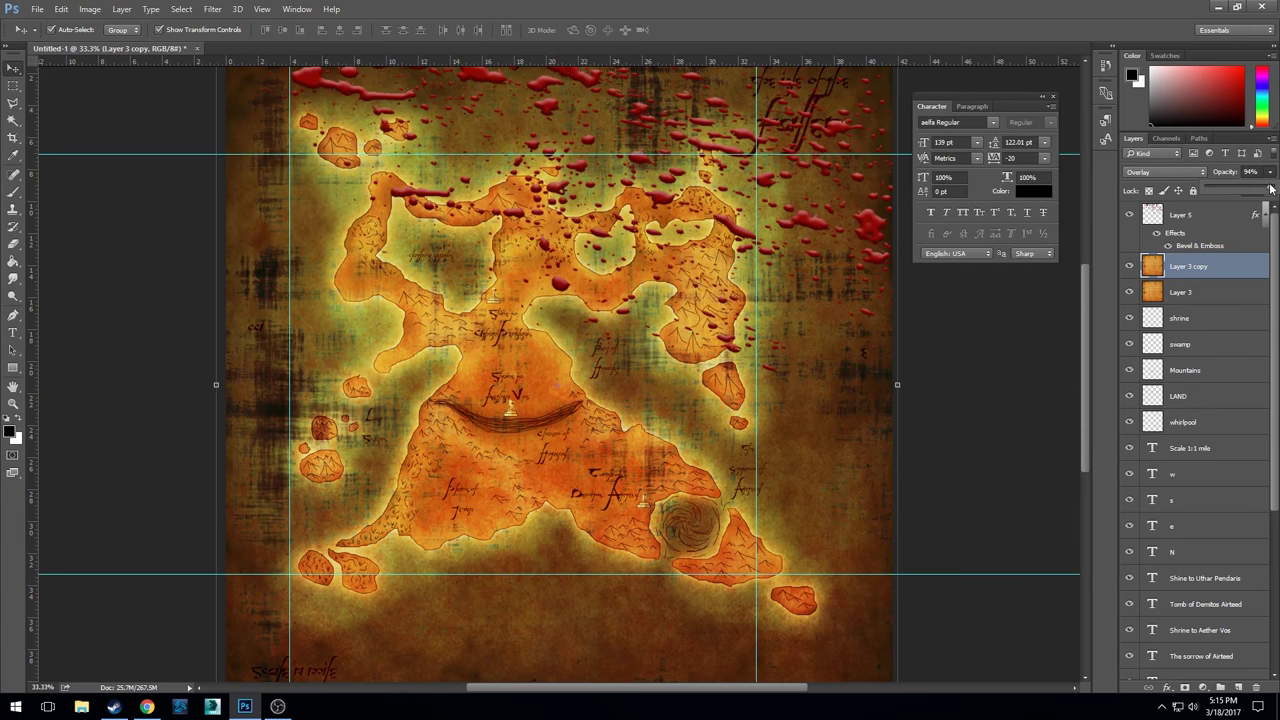
drag(1265, 188, 1258, 189)
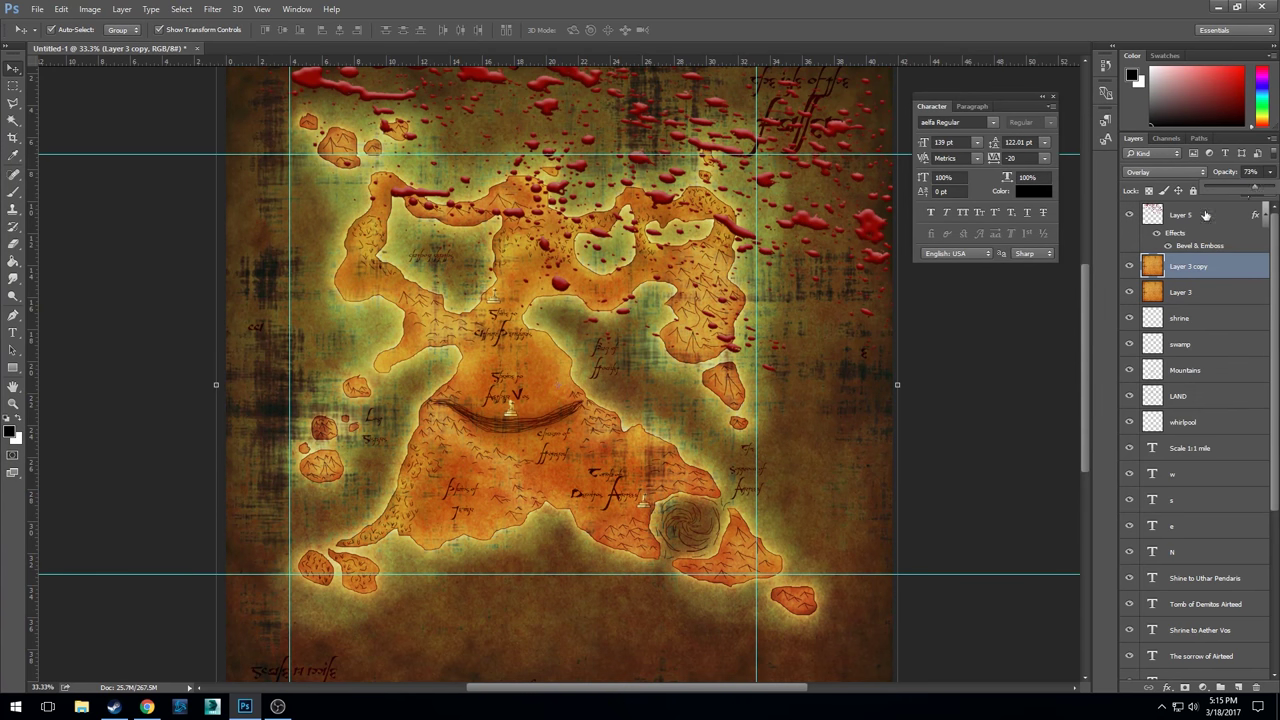
click(984, 360)
key(ctrl+plus)
key(ctrl+plus)
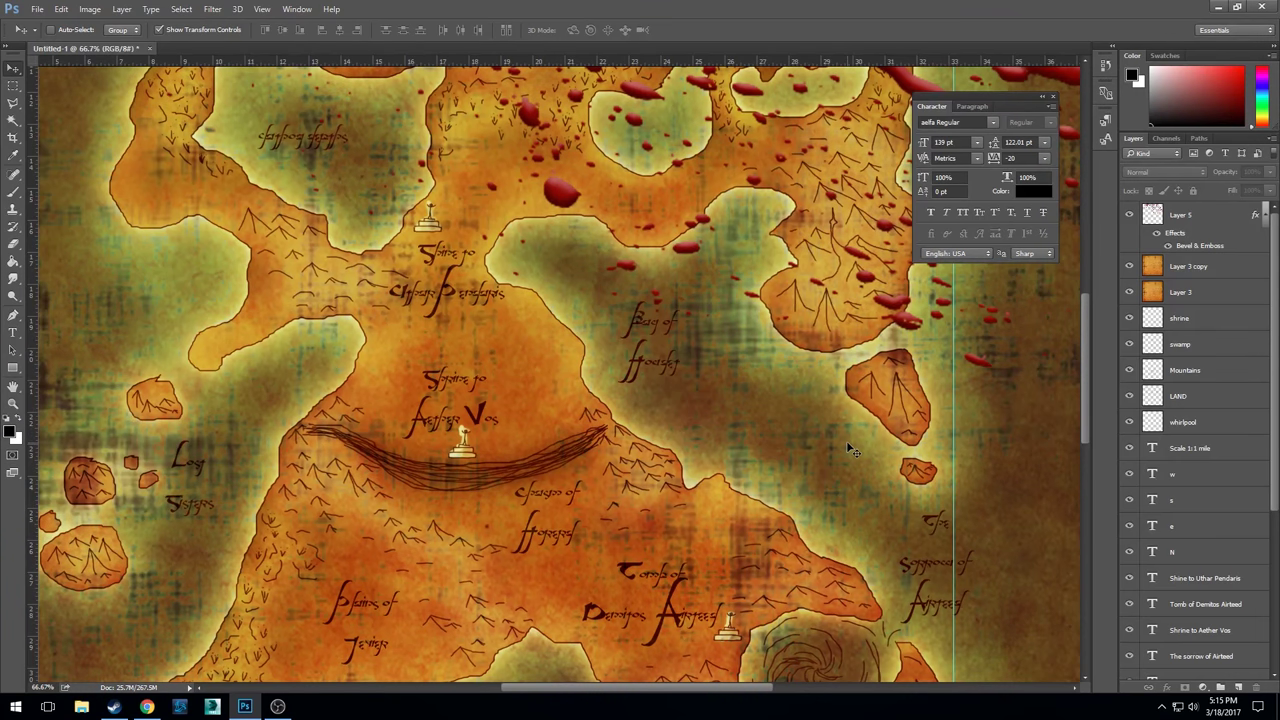
key(ctrl+minus)
key(ctrl+minus)
key(ctrl+minus)
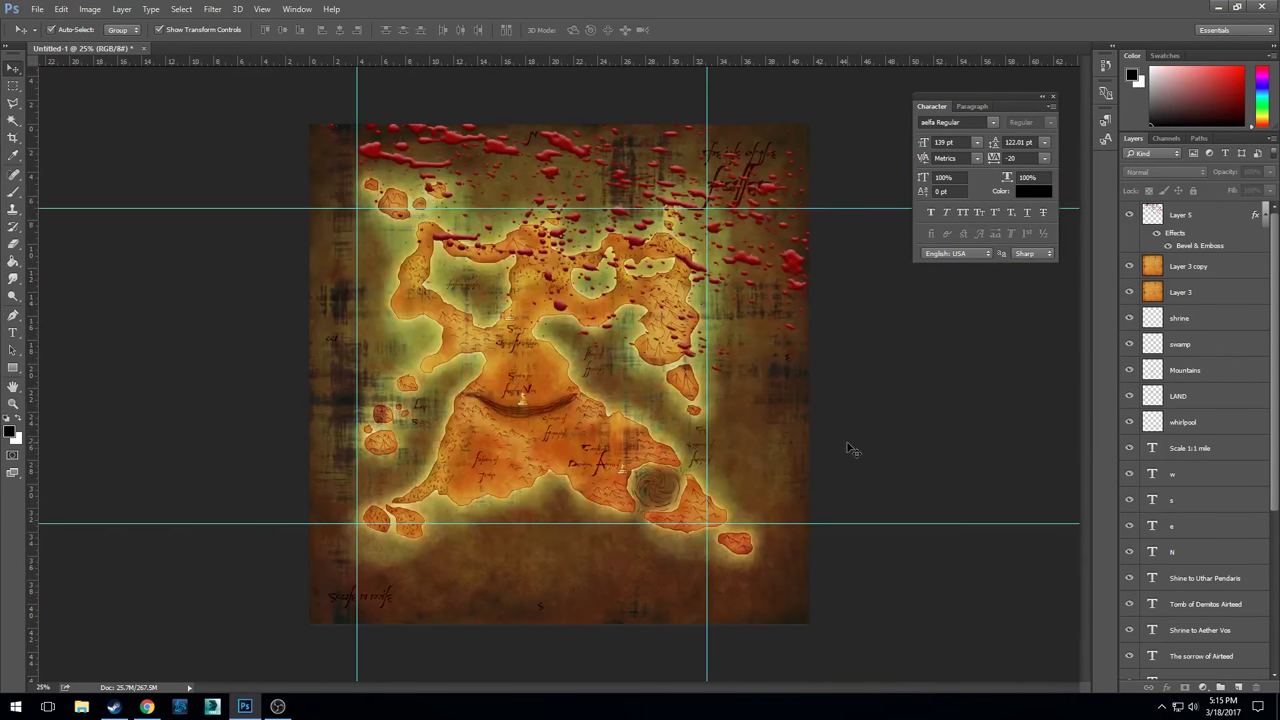
- Crop the canvas to the guides by pulling in the left, right and bottom edges
click(12, 140)
mouse_move(560, 124)
mouse_down()
mouse_move(571, 116)
mouse_move(560, 126)
mouse_up()
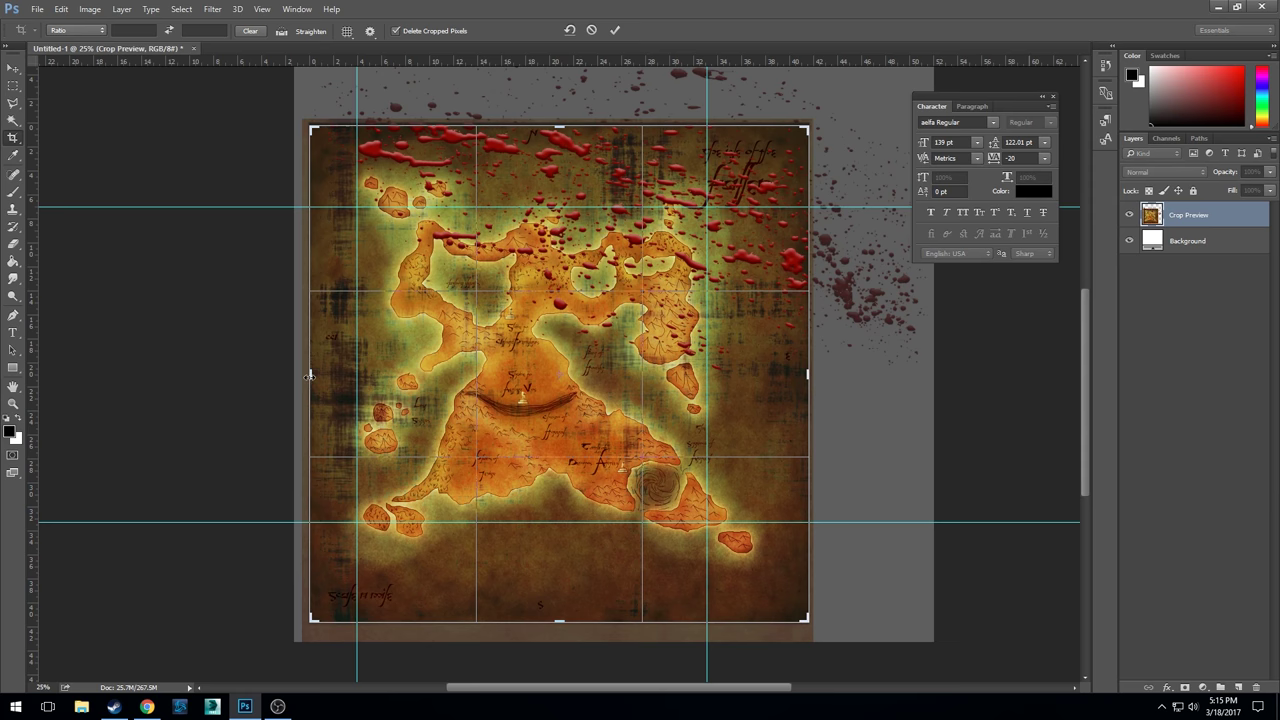
drag(311, 376, 316, 376)
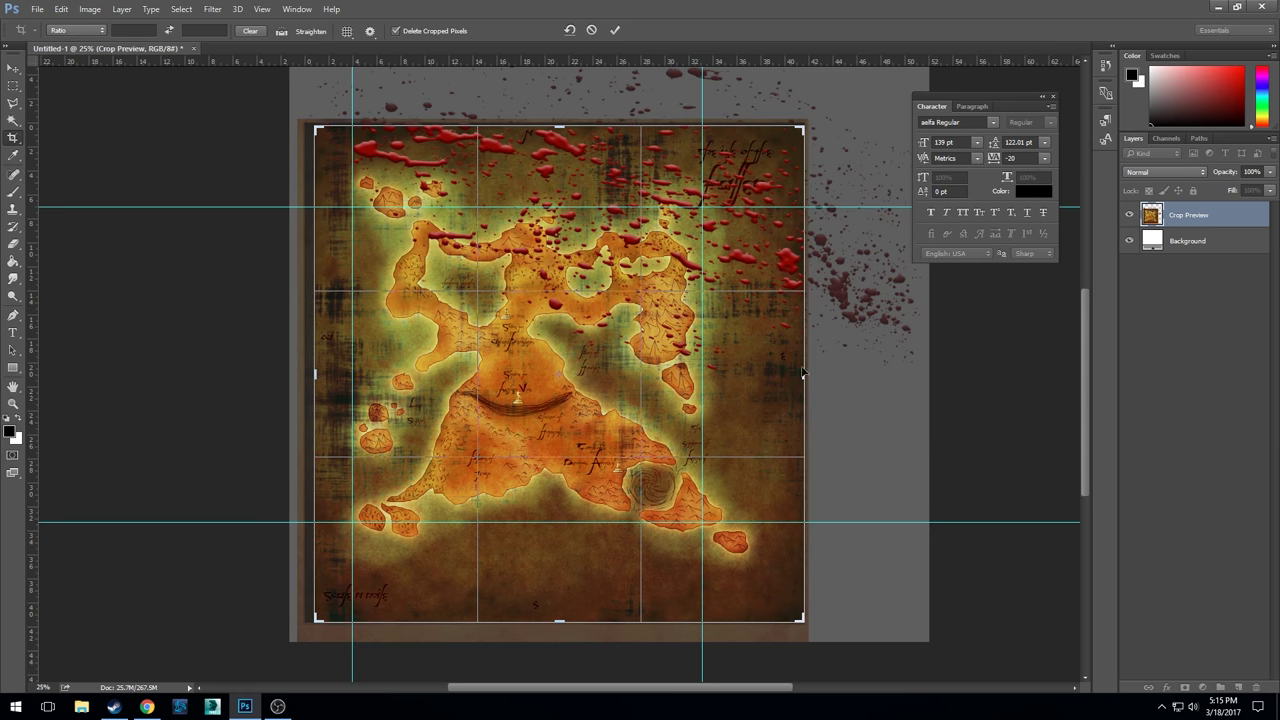
drag(801, 373, 796, 373)
drag(558, 618, 558, 616)
click(615, 31)
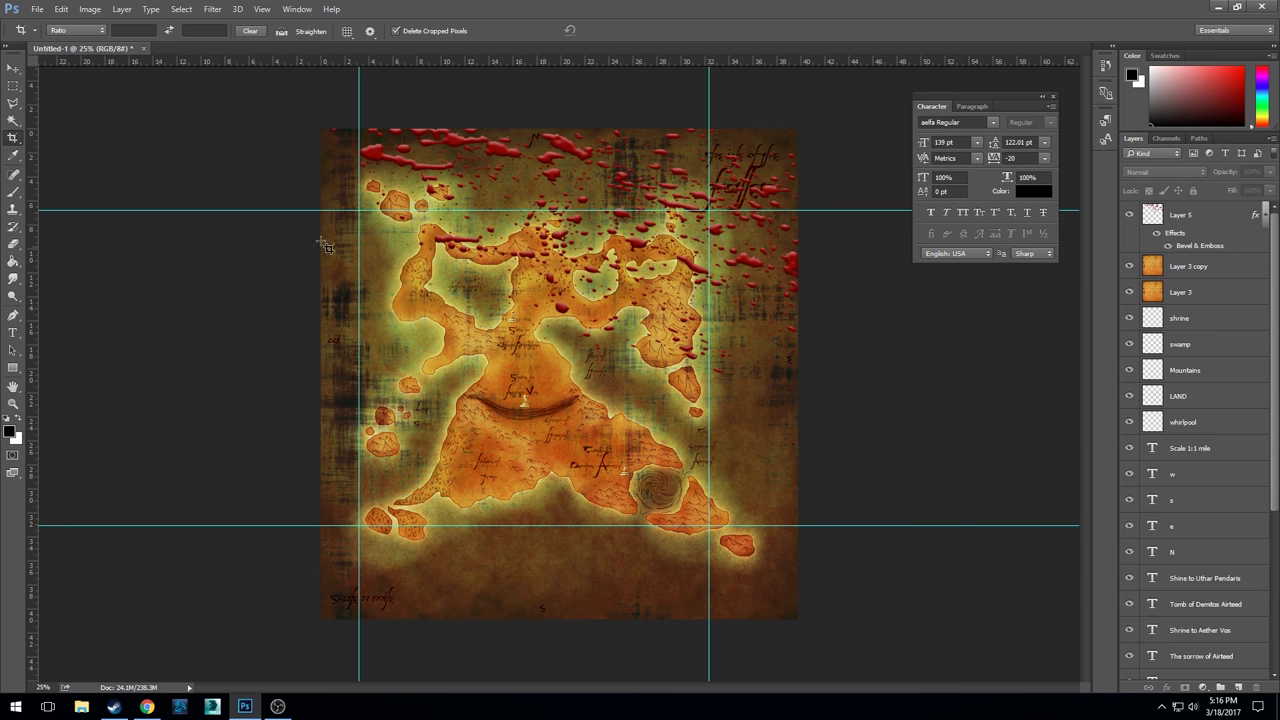
- Save the image as a JPEG named 'Isle of the fallen'
click(37, 10)
click(91, 157)
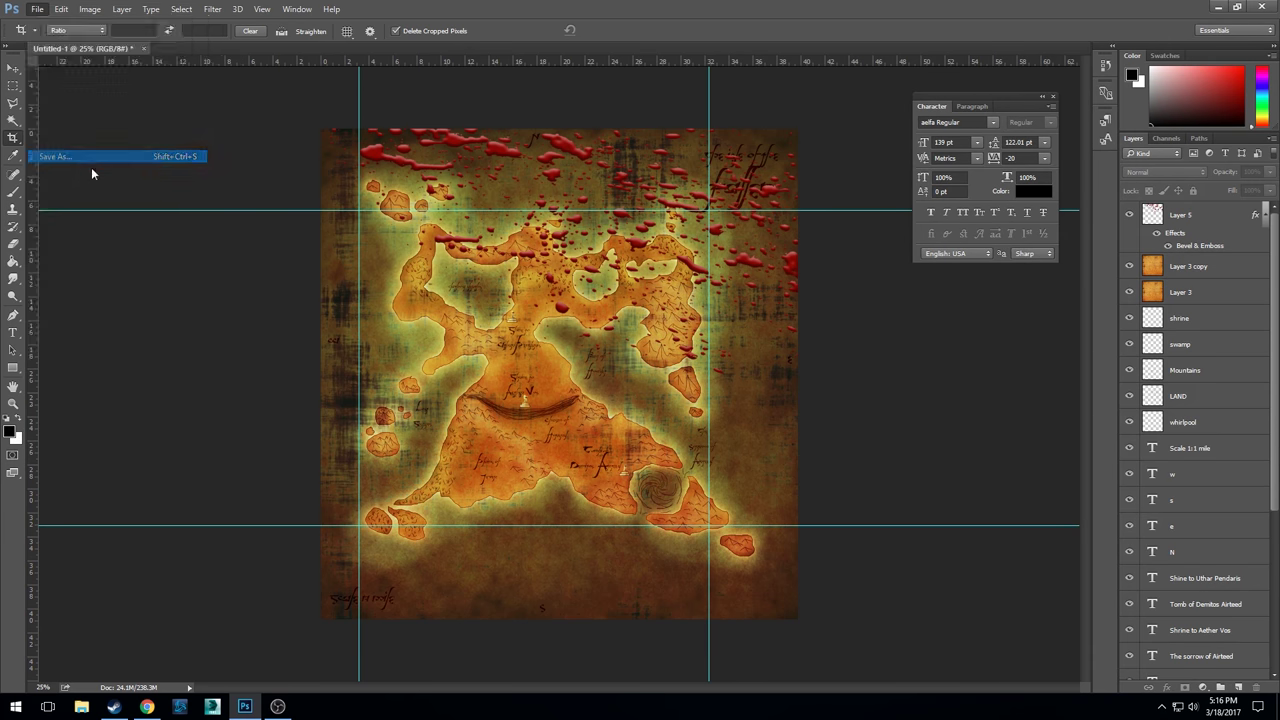
click(143, 308)
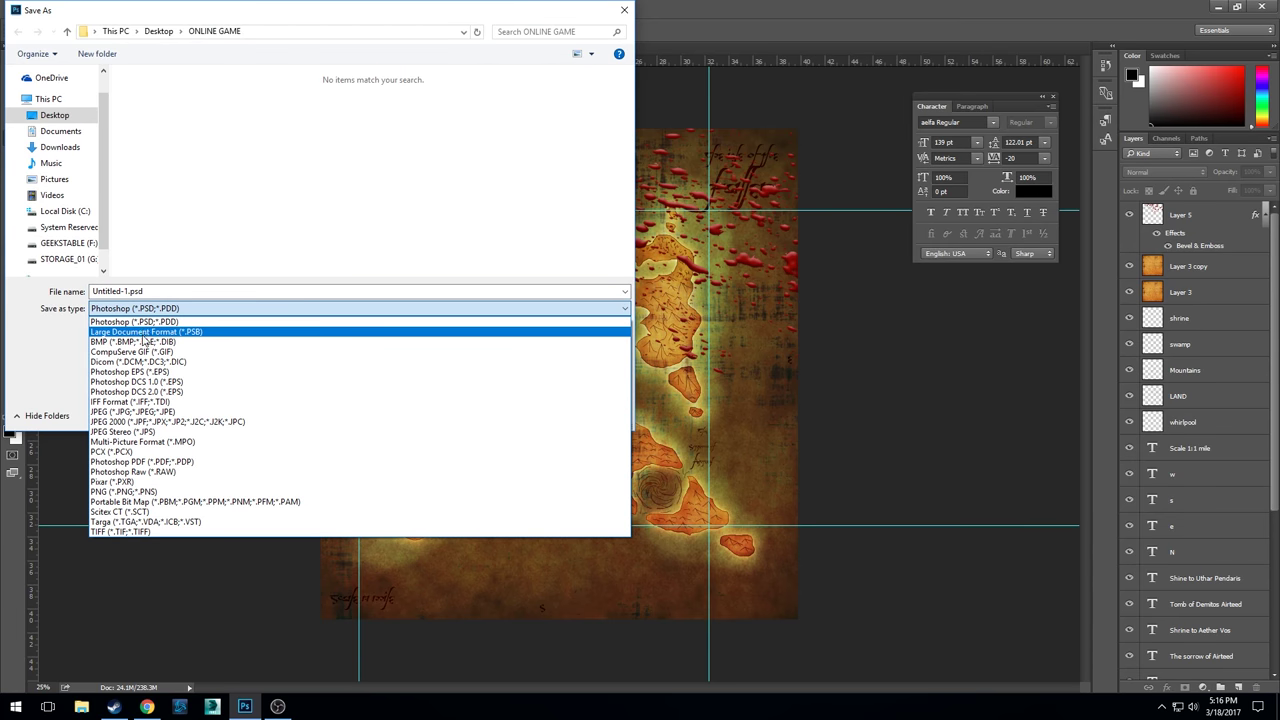
click(145, 411)
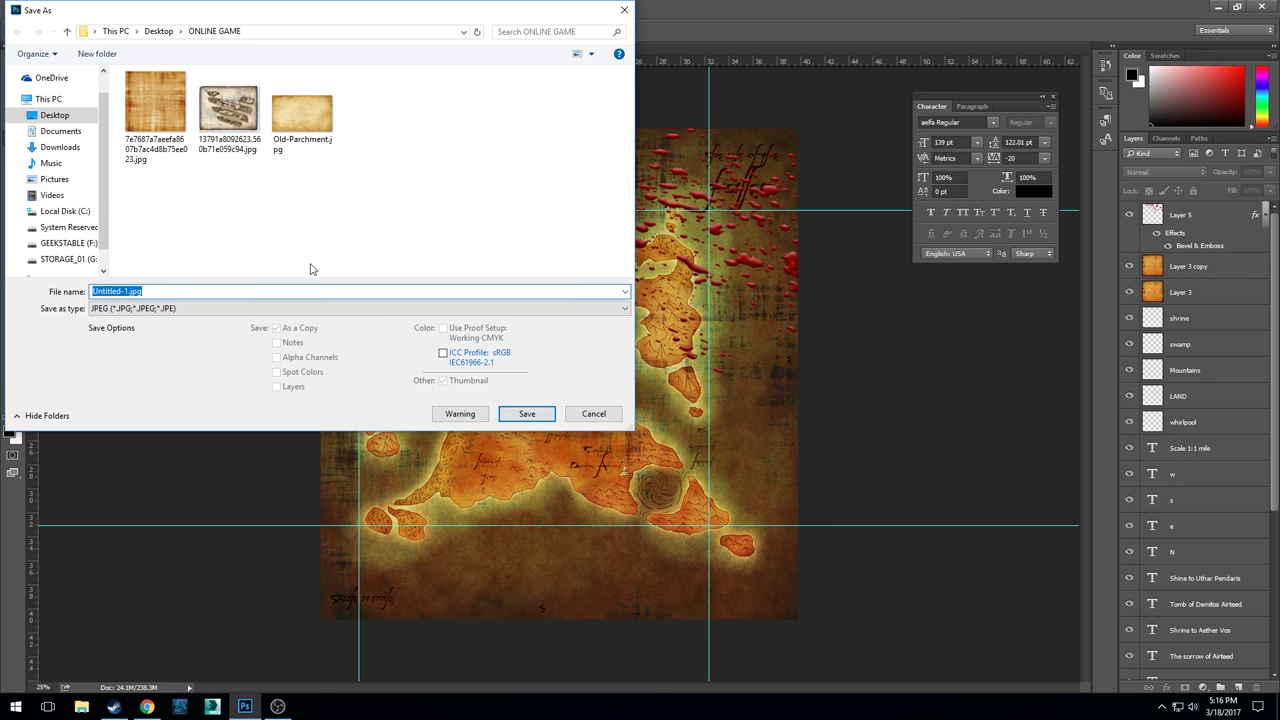
text(Isle of the fallen)
key(Return)
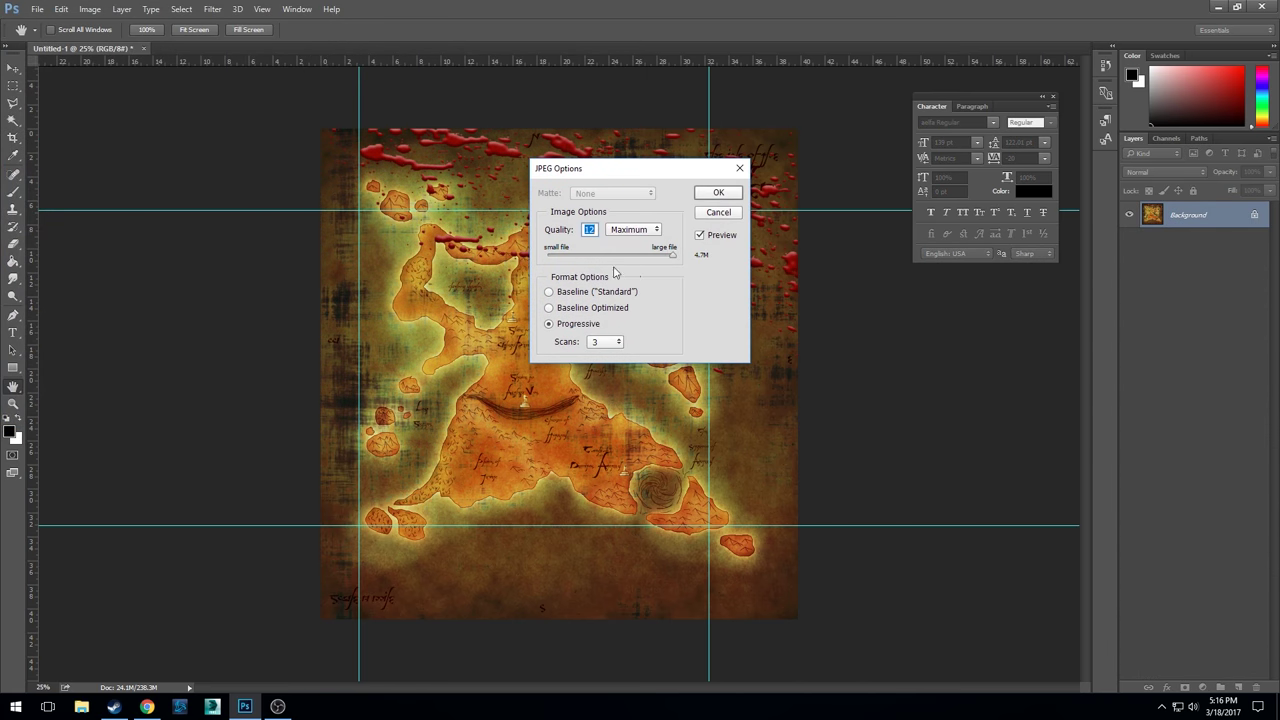
- Set the JPEG quality to Medium and confirm the options
click(627, 255)
click(611, 256)
click(718, 192)
click(36, 9)
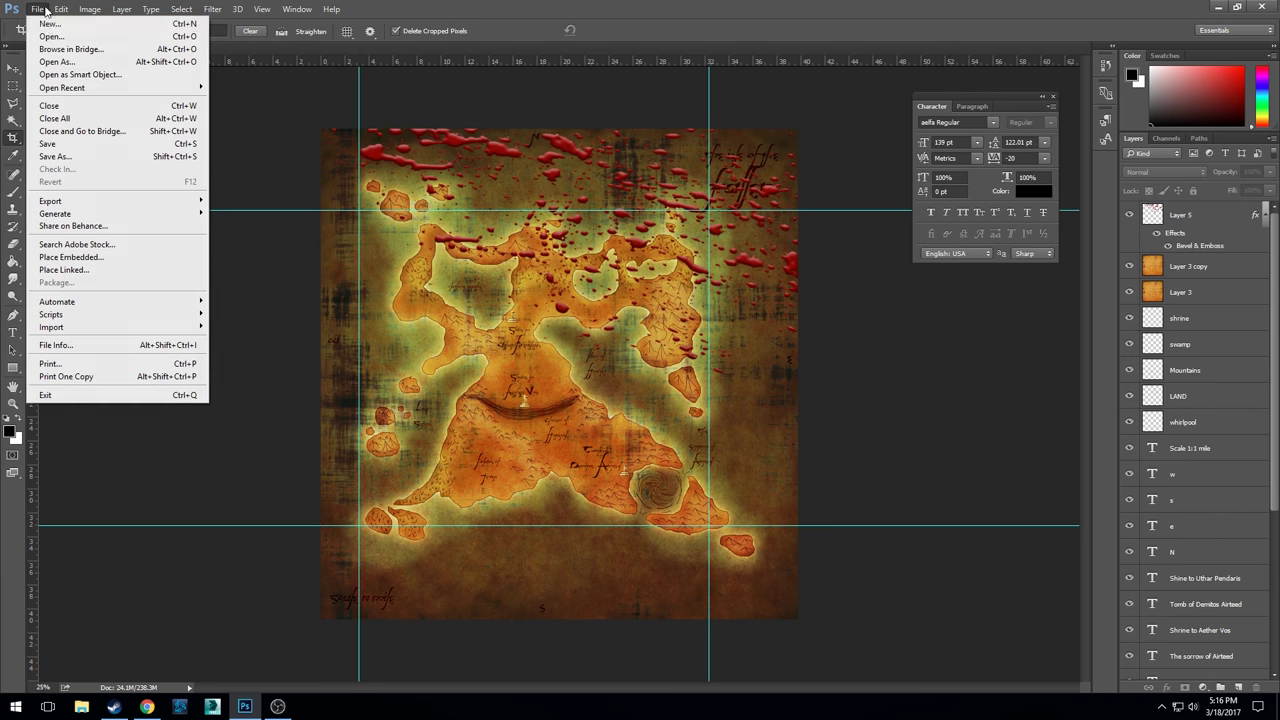
- Open Isle of the fallen.jpg and zoom in and out to inspect its labels and detail
click(45, 34)
double_click(380, 108)
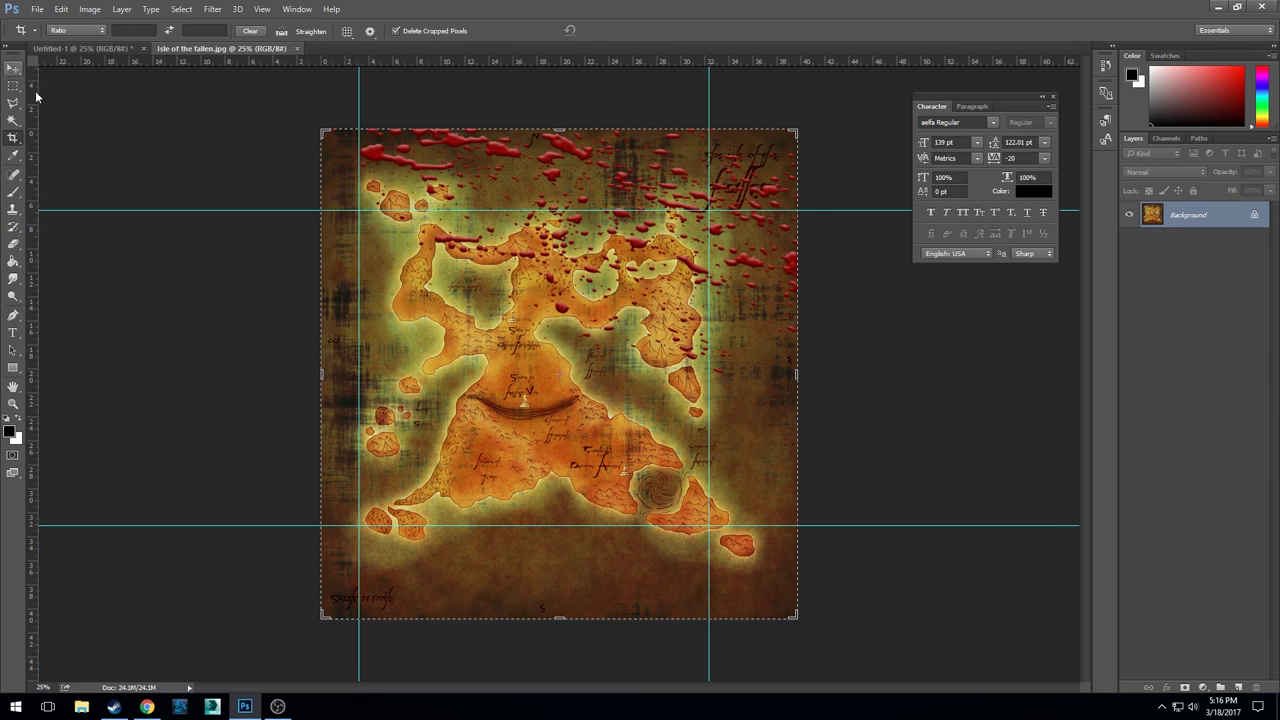
click(503, 362)
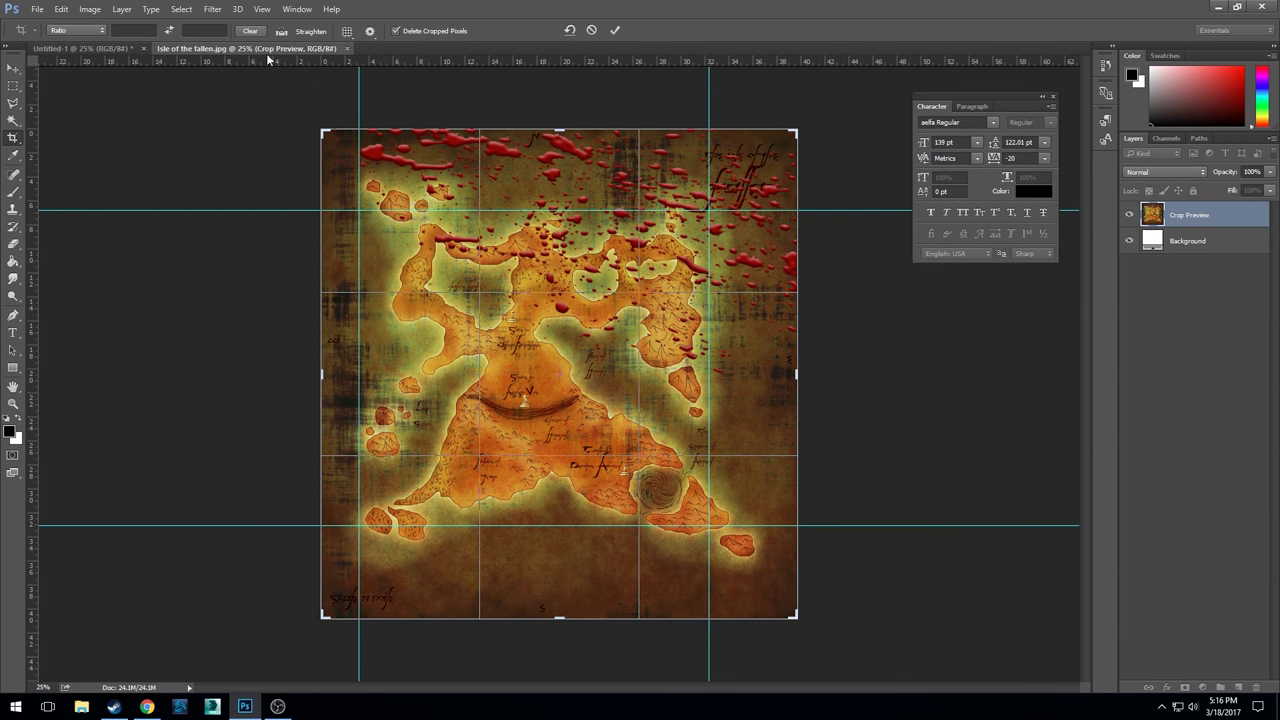
key(ctrl+plus)
key(ctrl+plus)
key(ctrl+plus)
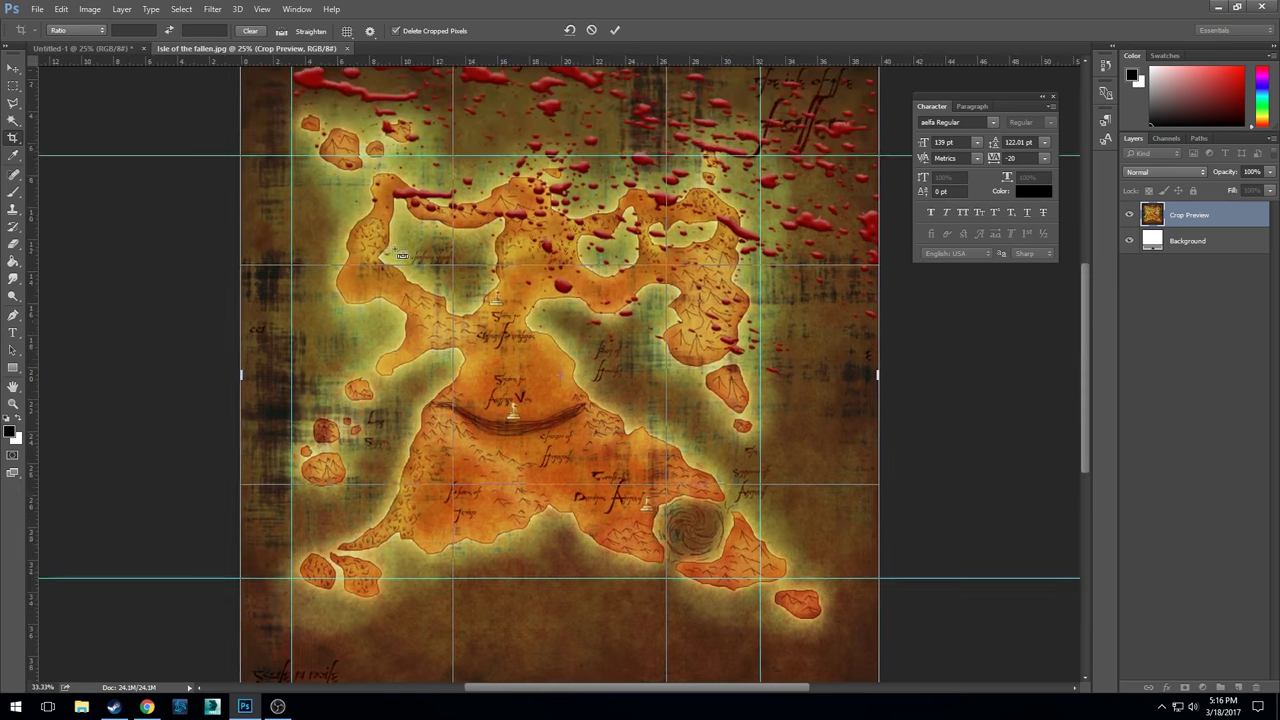
key(ctrl+plus)
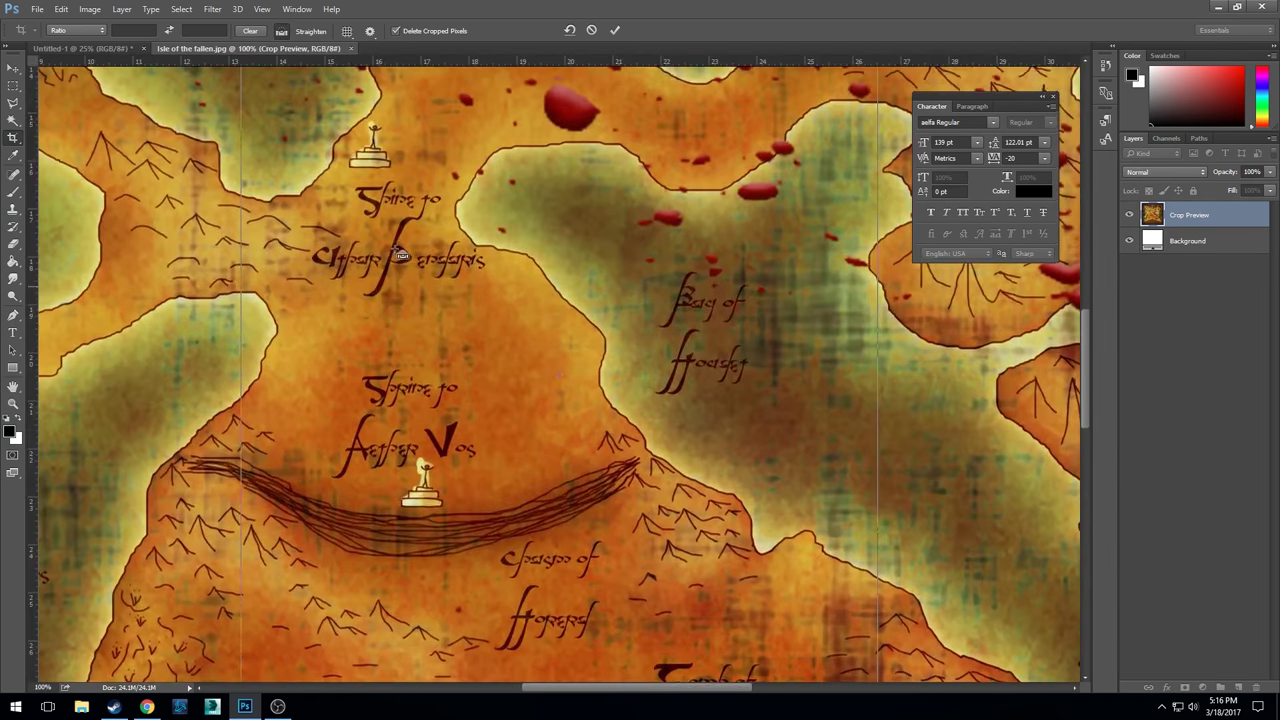
key(ctrl+minus)
key(ctrl+minus)
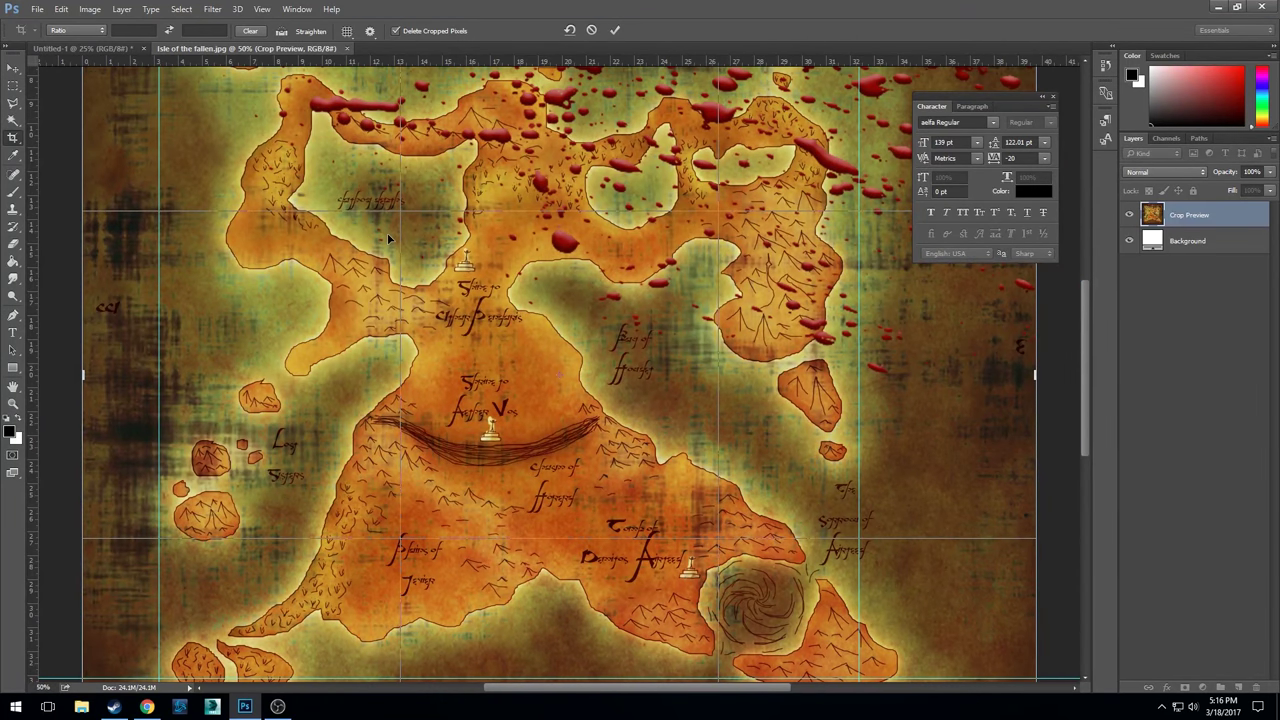
key(ctrl+minus)
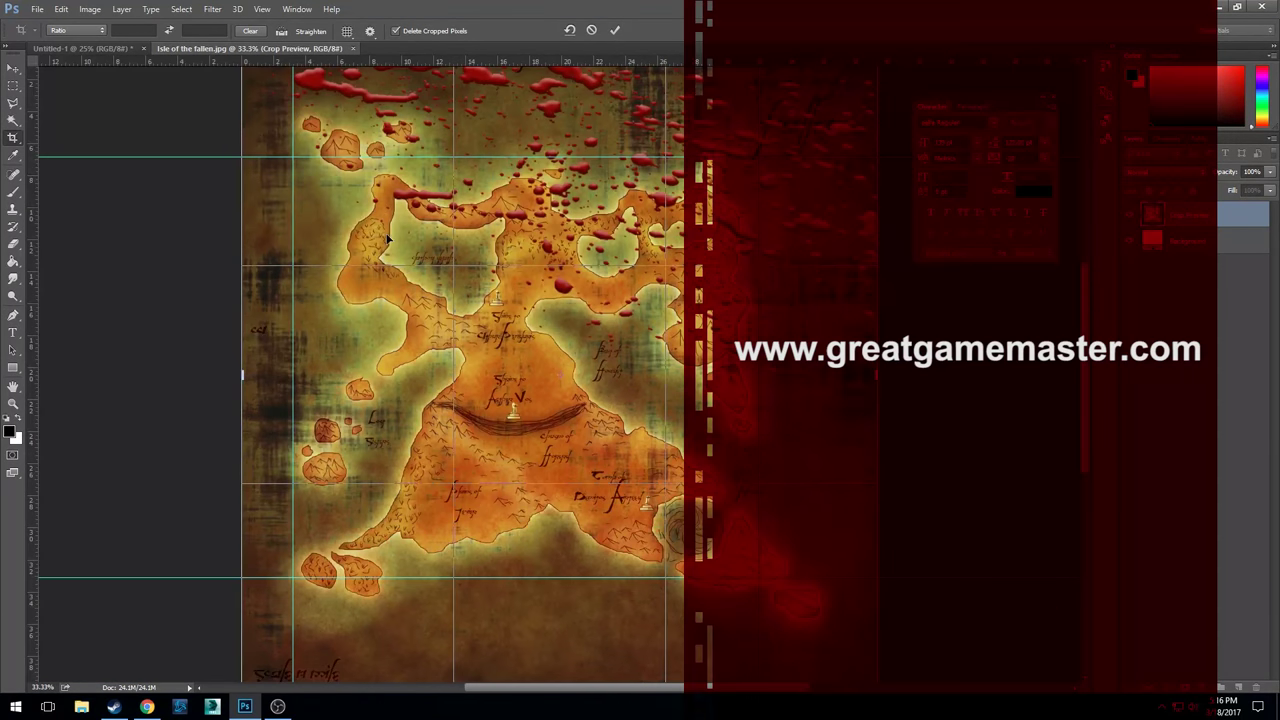